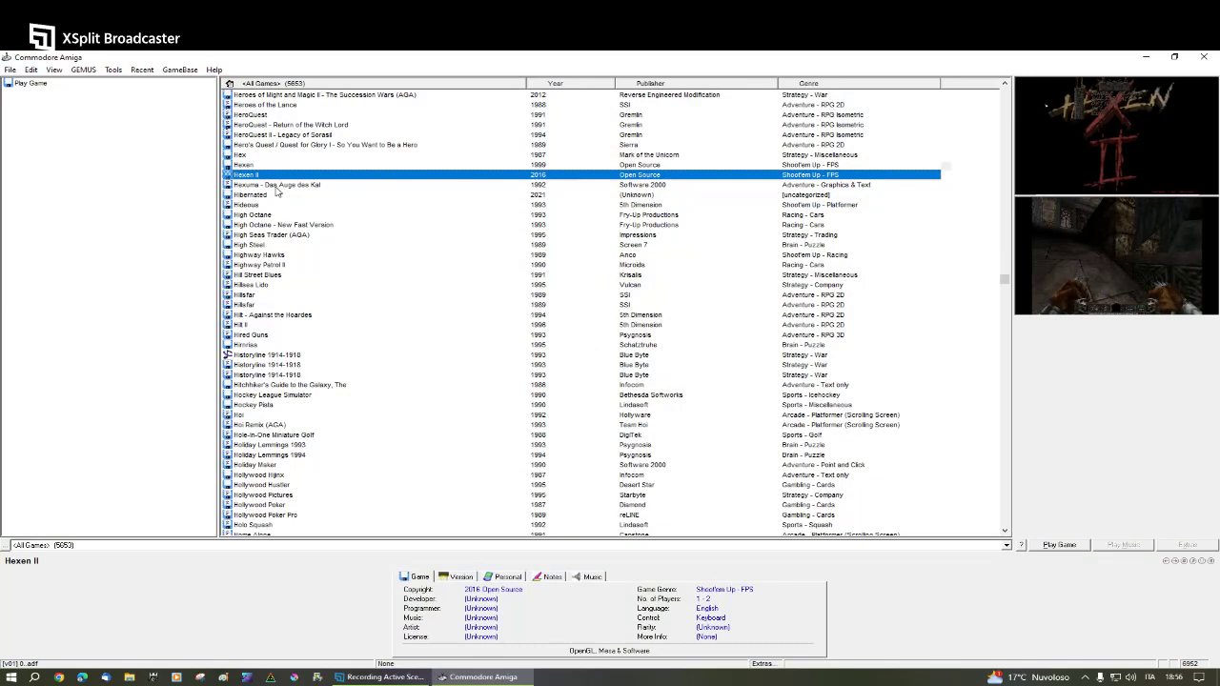
# - Find Heretic - Shadow of the Serpent Riders in the game list and launch it
pyautogui.click(321, 266)
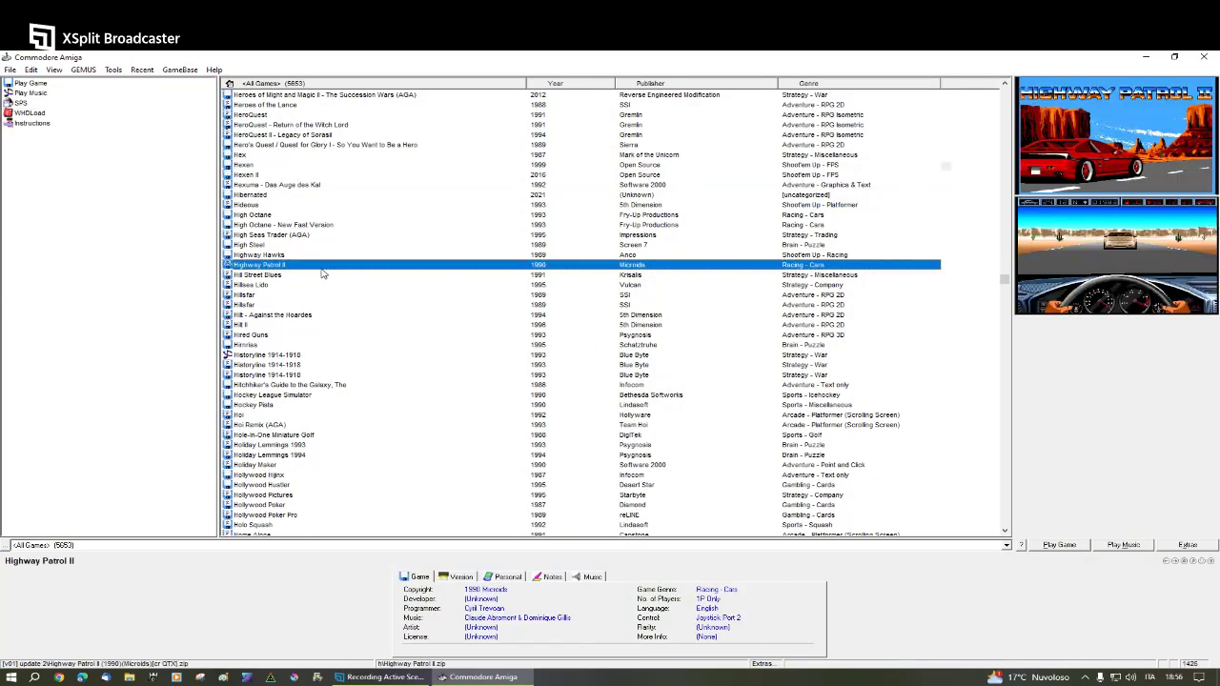
pyautogui.click(321, 275)
pyautogui.write('her')
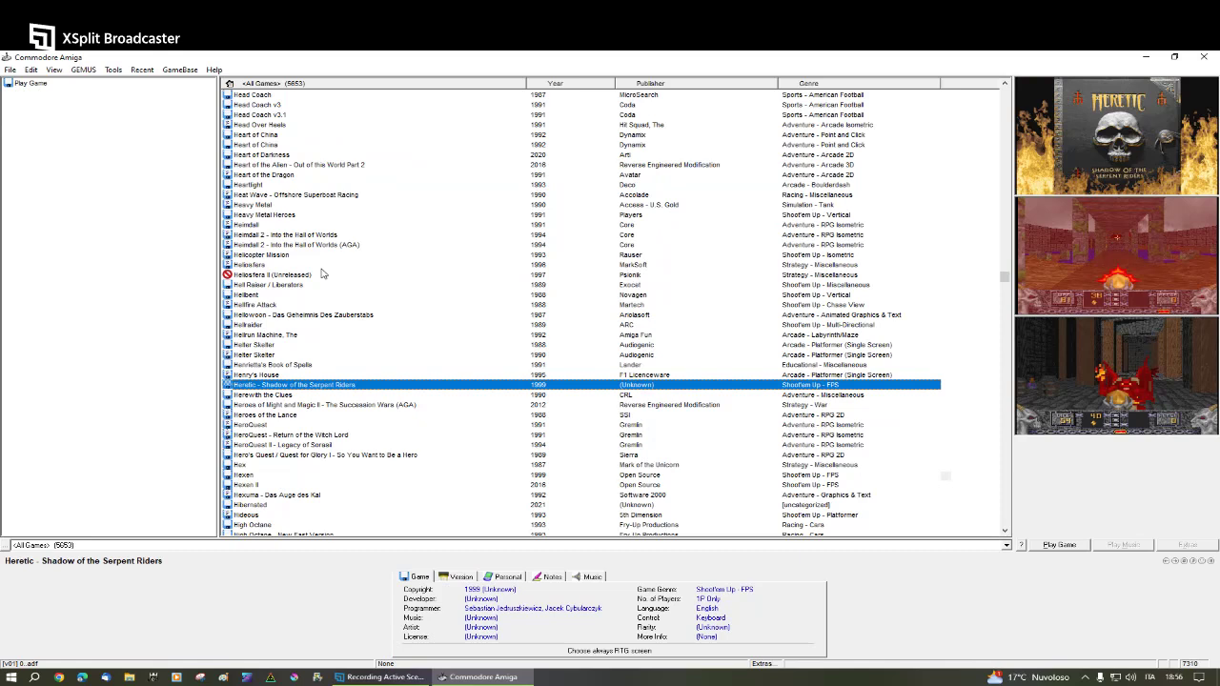
pyautogui.doubleClick(302, 386)
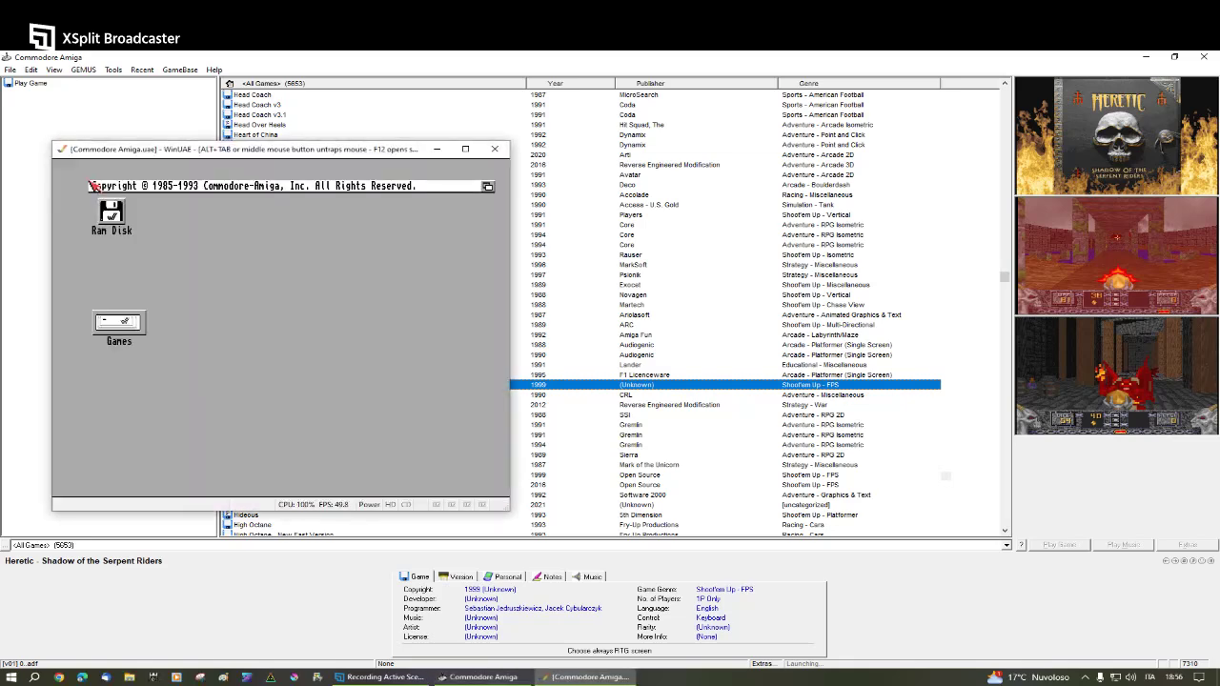
# - Open the Games drive and its Heretic folder, and start HereticLauncher
pyautogui.doubleClick(131, 321)
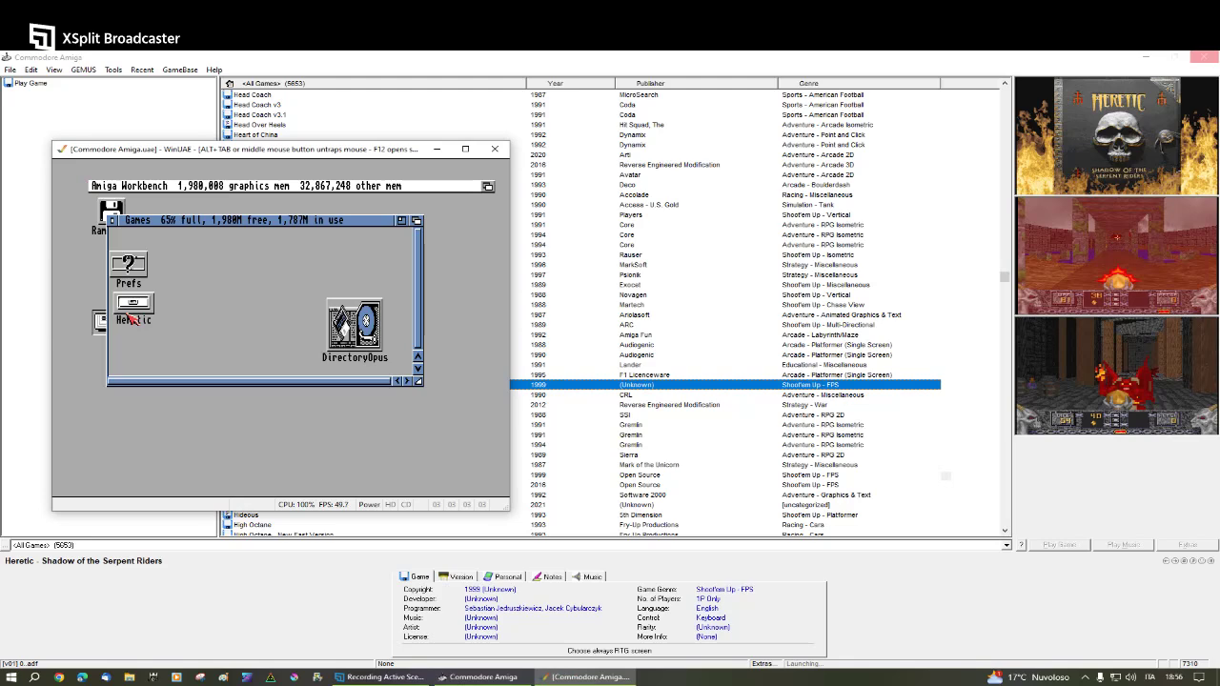
pyautogui.doubleClick(138, 303)
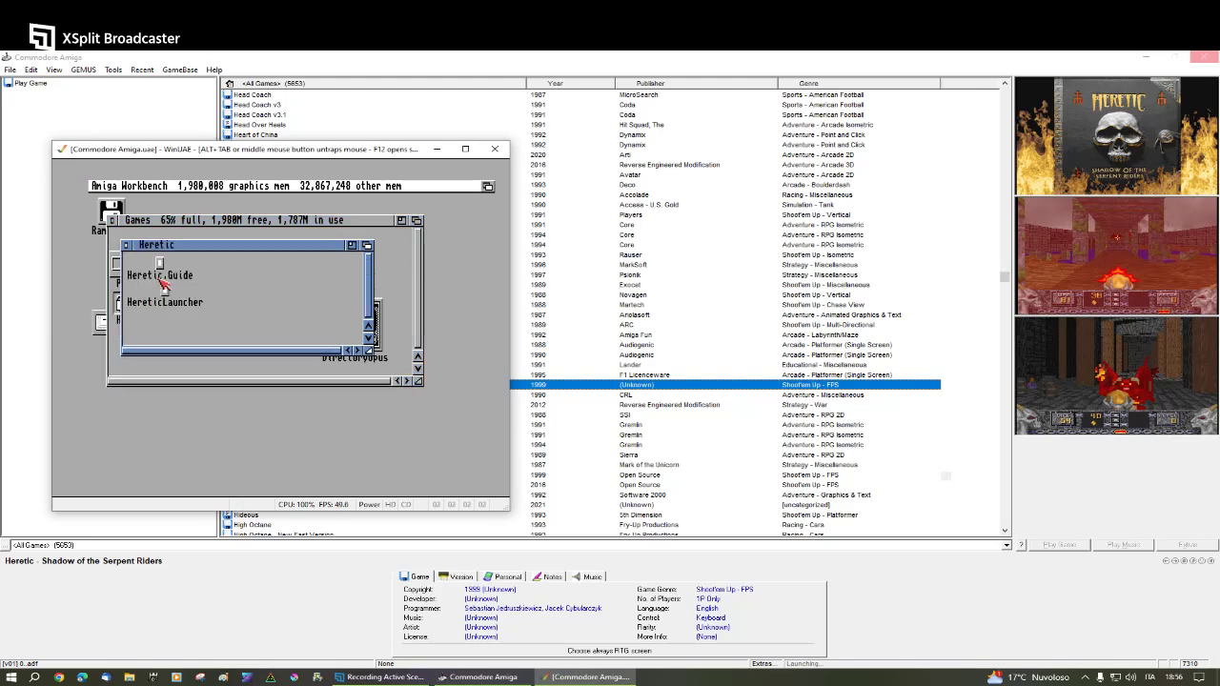
pyautogui.doubleClick(166, 291)
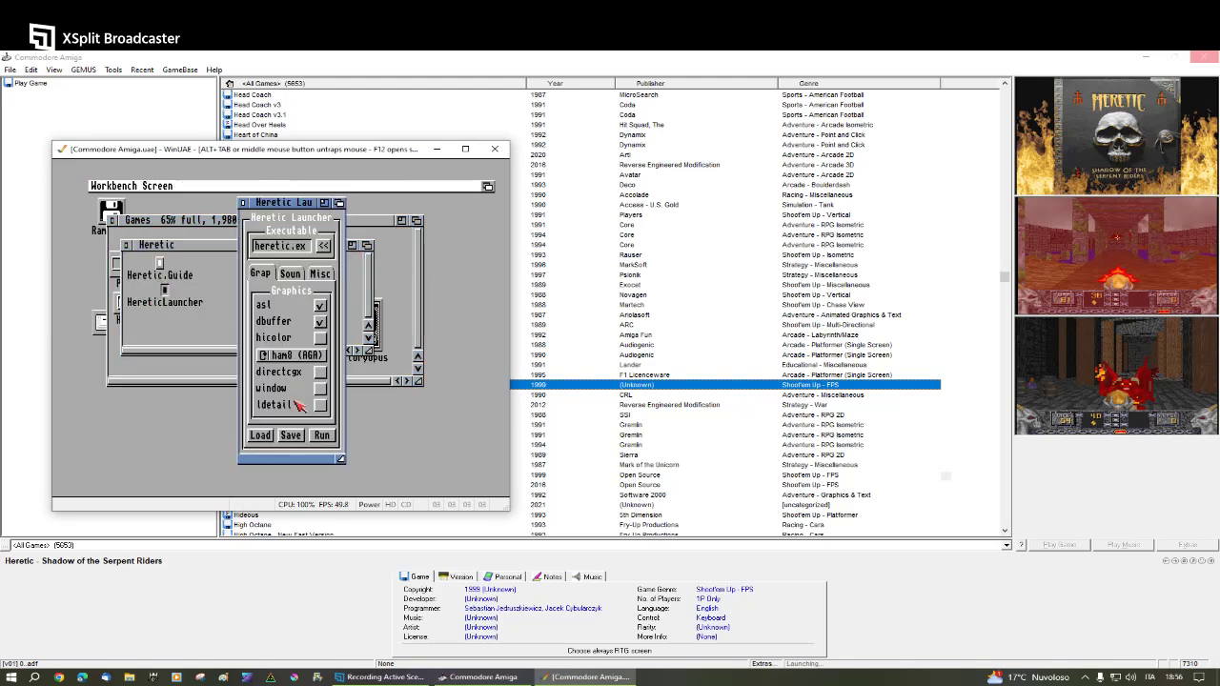
# - Widen the Heretic Launcher window and run the game in the UAE: 320x 200 8bit screen mode
pyautogui.moveTo(343, 466); pyautogui.dragTo(458, 467)
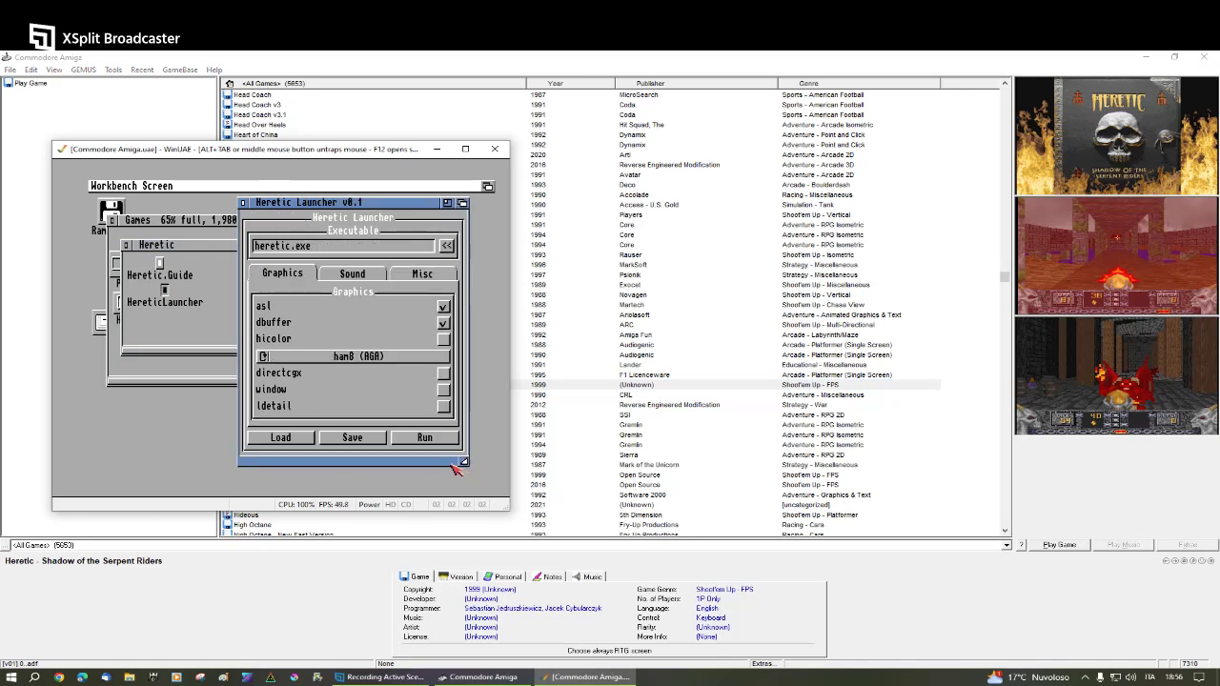
pyautogui.click(425, 439)
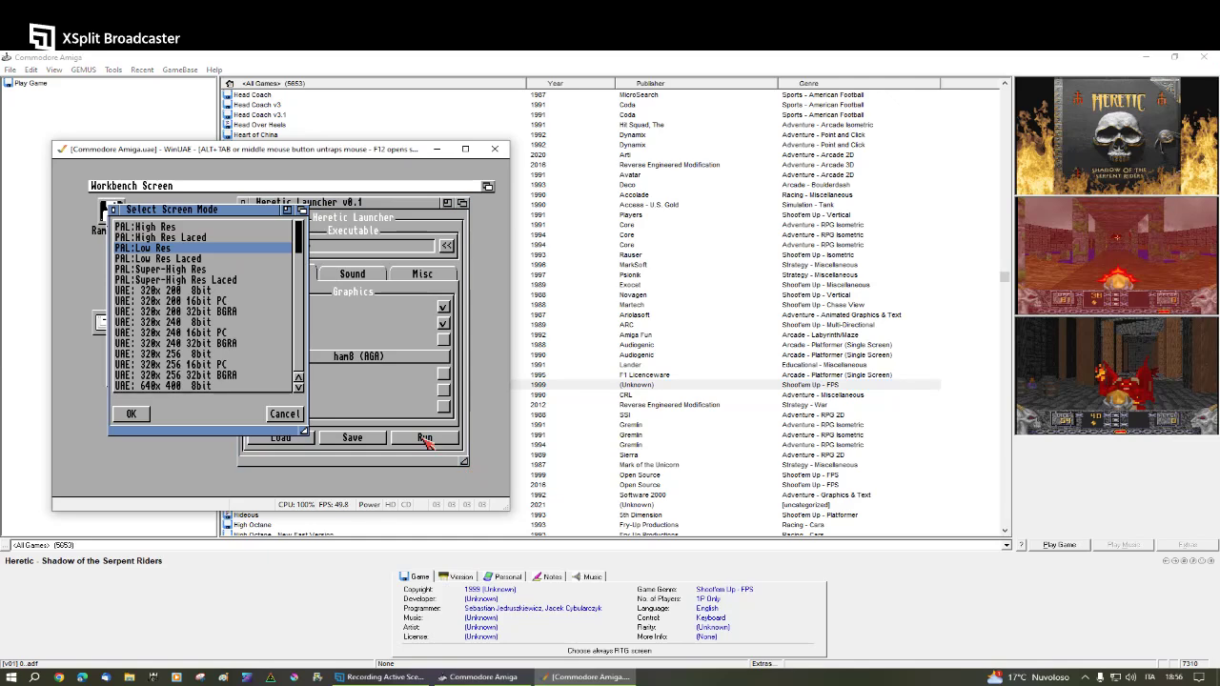
pyautogui.click(190, 290)
pyautogui.click(134, 414)
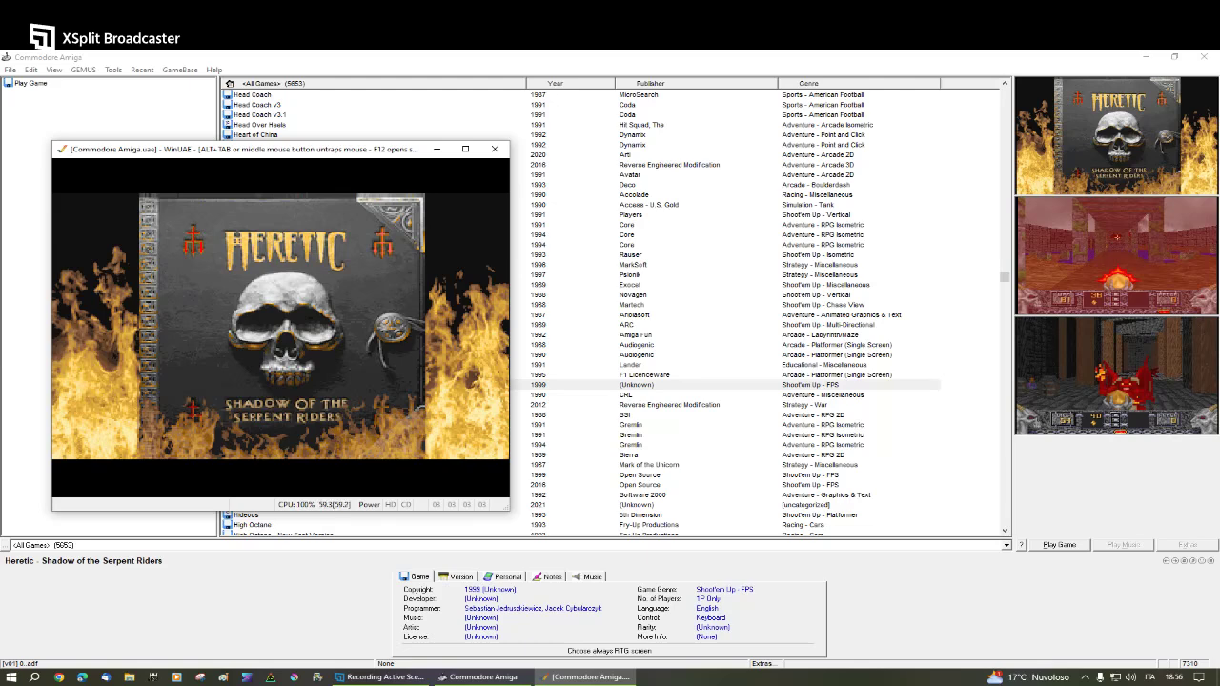
# - Start a new Heretic game in the City of the Damned episode with the preselected skill level
pyautogui.press('Escape')
pyautogui.press('Return')
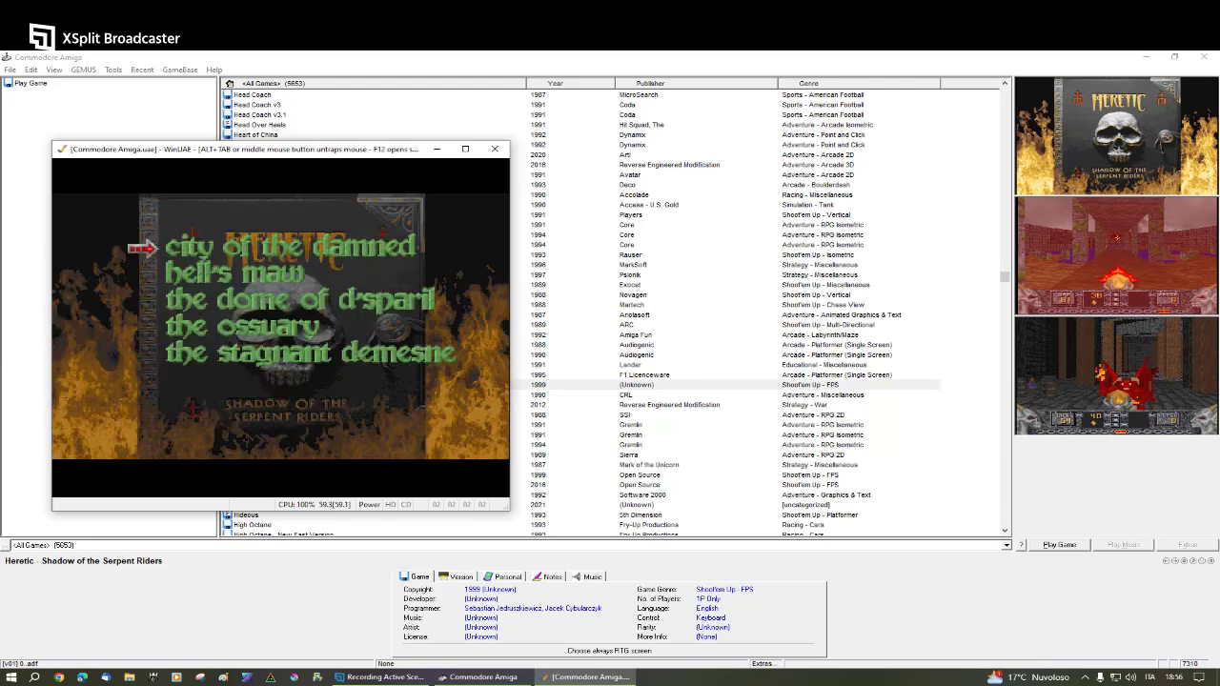
pyautogui.press('Return')
pyautogui.press('Return')
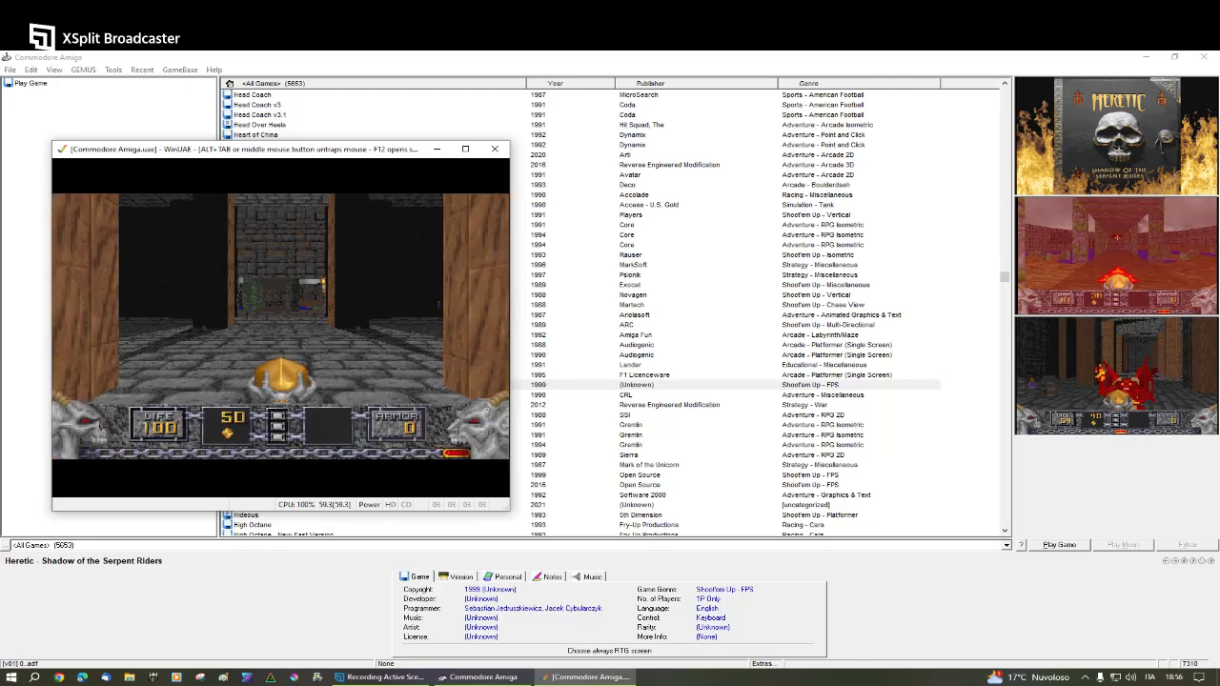
# - Advance through the opening hall onto the wooden bridge and fire at the flying gargoyles
pyautogui.press('Up')
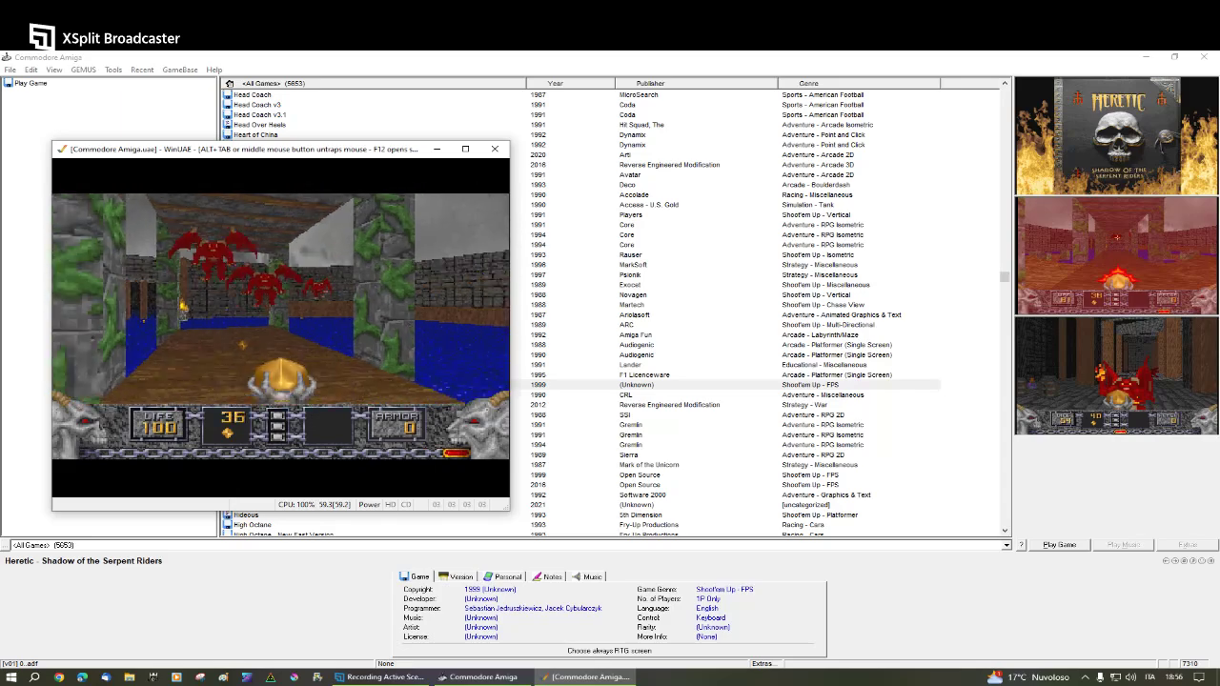
pyautogui.press('ctrl')
pyautogui.press('ctrl')
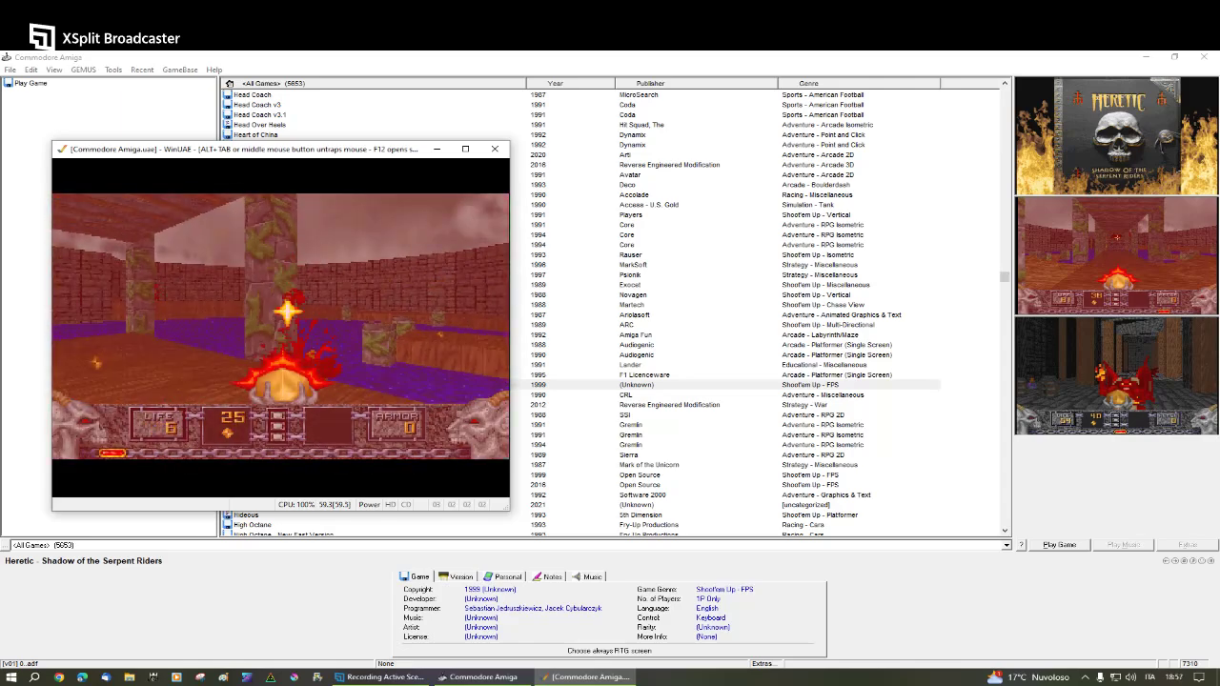
pyautogui.press('Left')
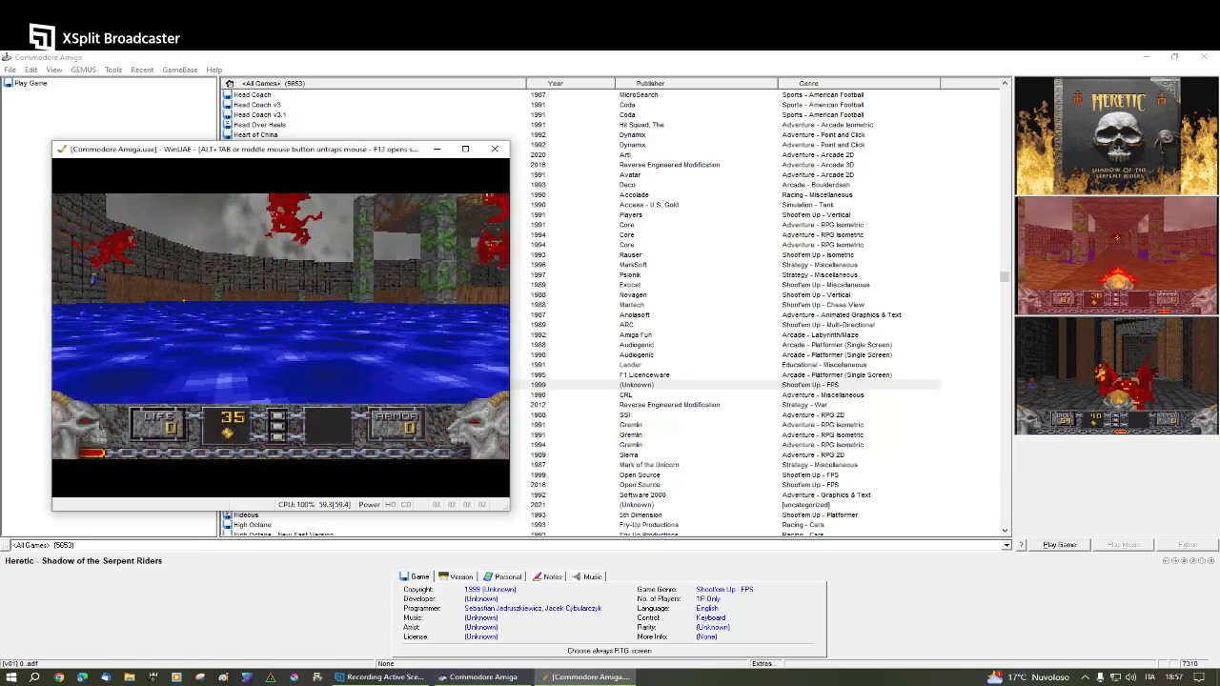
# - Quit the Heretic game and confirm returning to the Workbench
pyautogui.press('Escape')
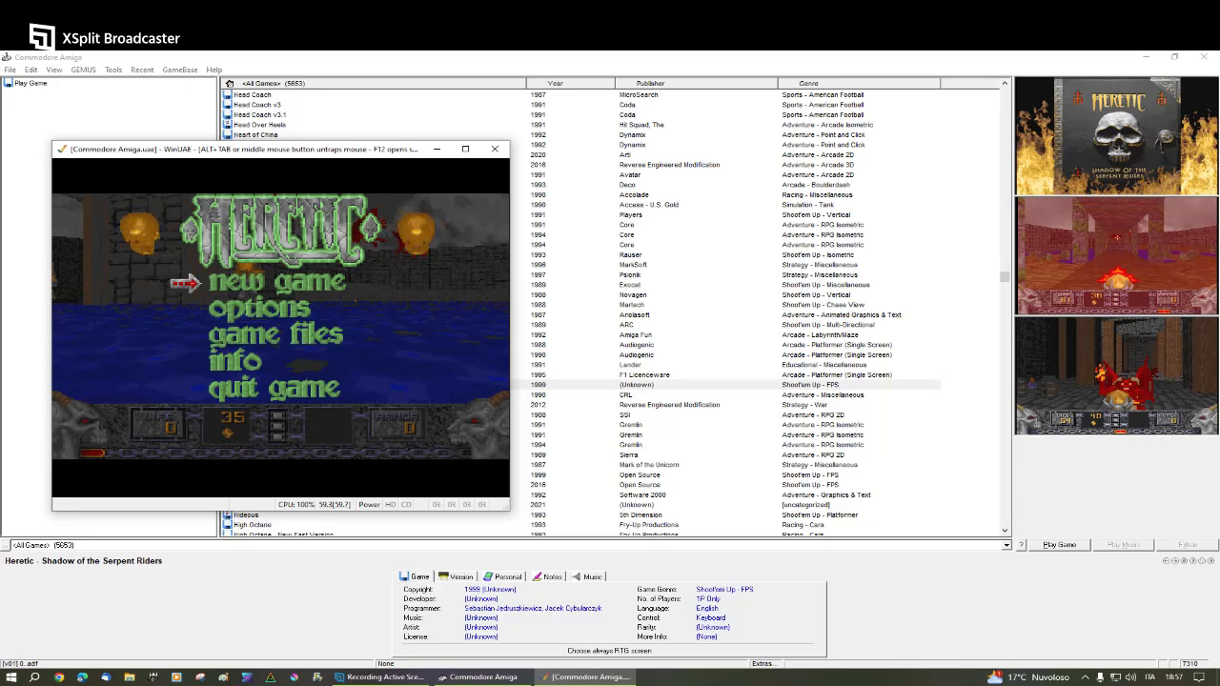
pyautogui.press('Down')
pyautogui.press('Down')
pyautogui.press('Down')
pyautogui.press('Down')
pyautogui.press('Return')
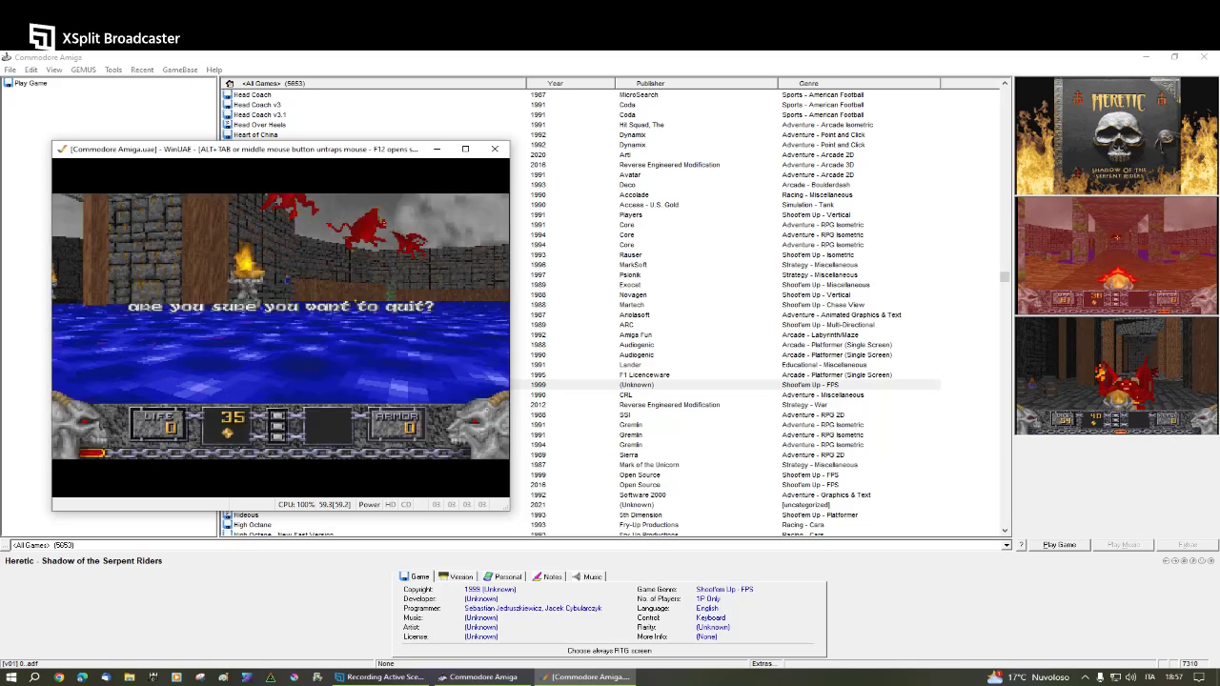
pyautogui.press('y')
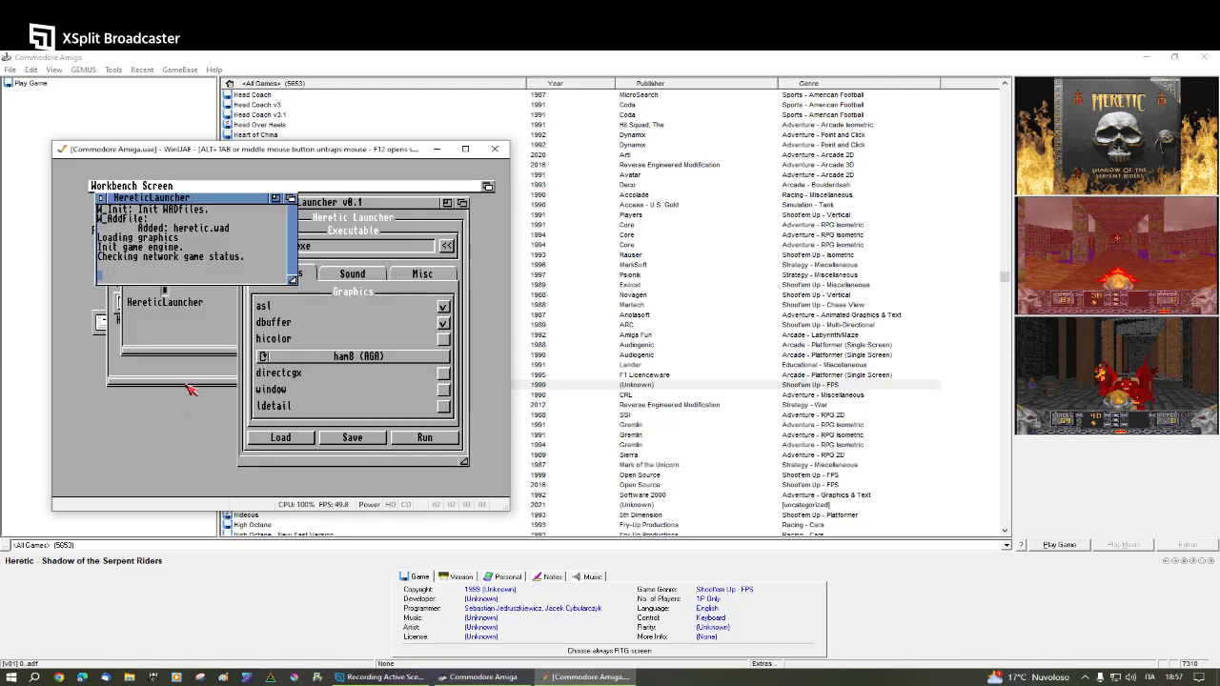
# - Close the console output, Heretic Launcher, Heretic and Games windows, release the mouse, and close the emulator
pyautogui.click(100, 199)
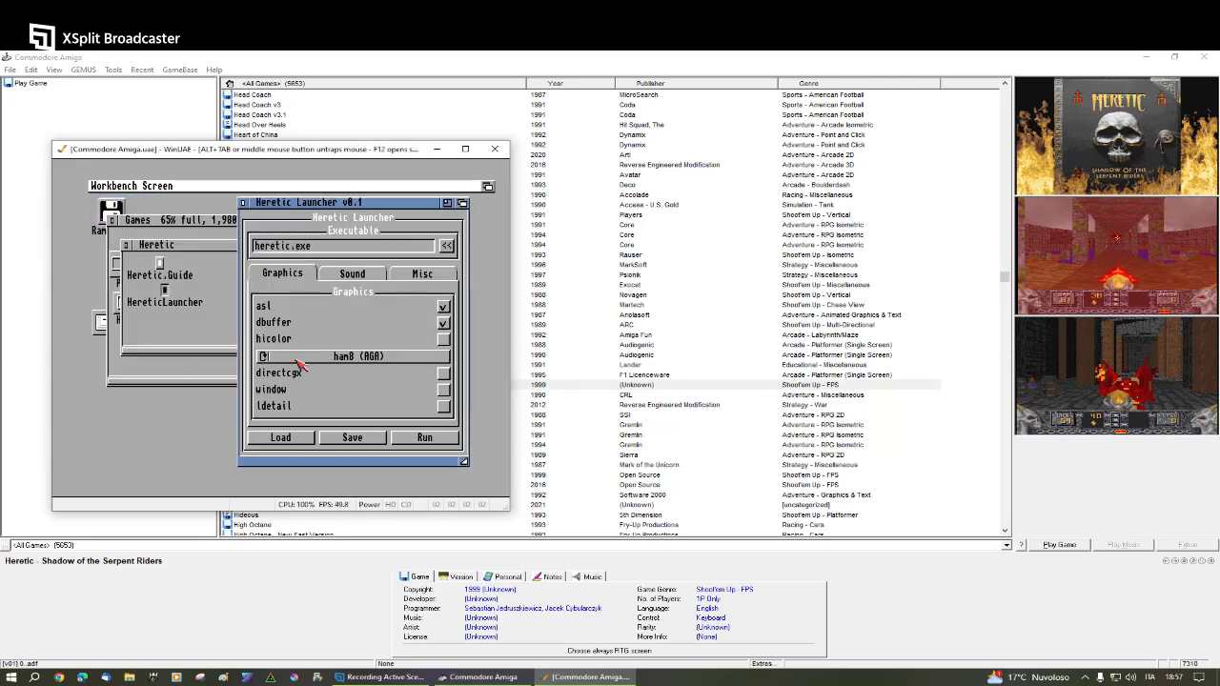
pyautogui.click(247, 204)
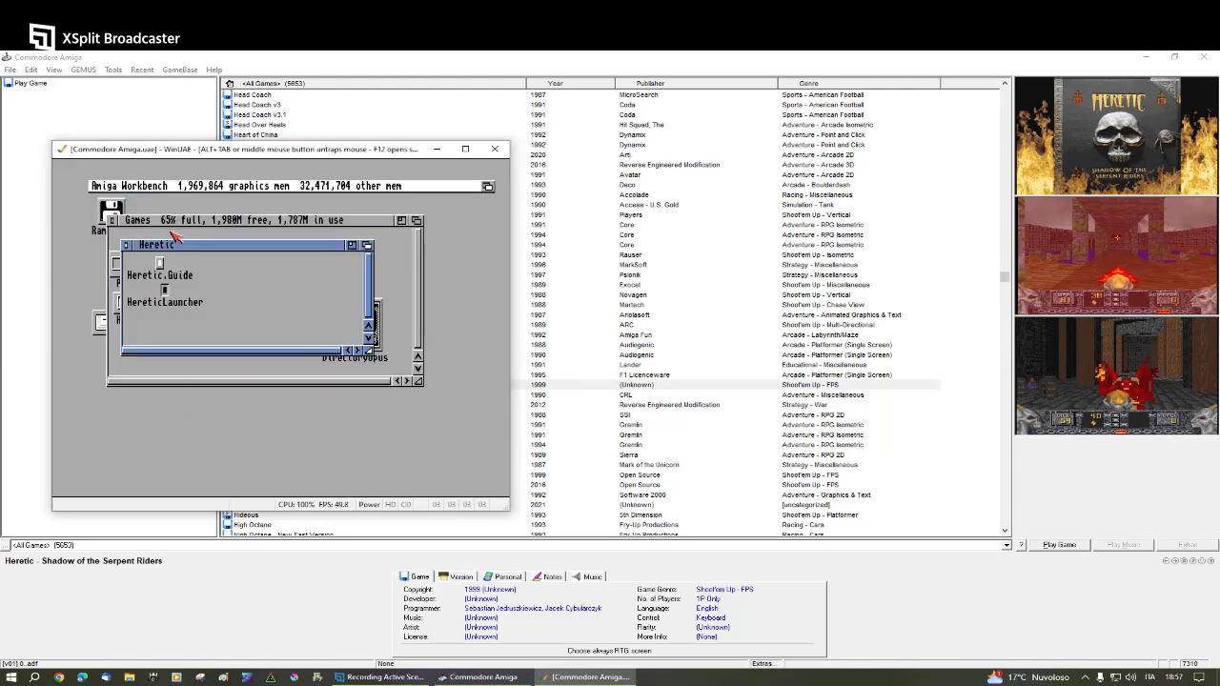
pyautogui.click(126, 245)
pyautogui.click(111, 220)
pyautogui.middleClick(130, 230)
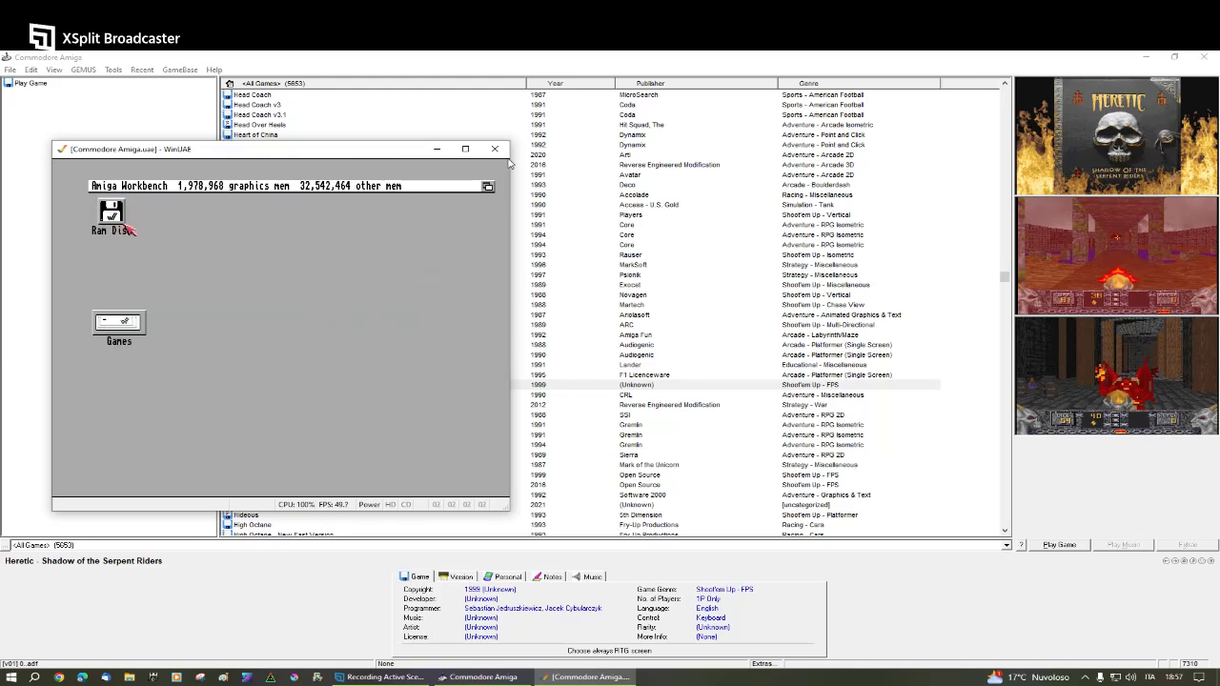
pyautogui.click(495, 149)
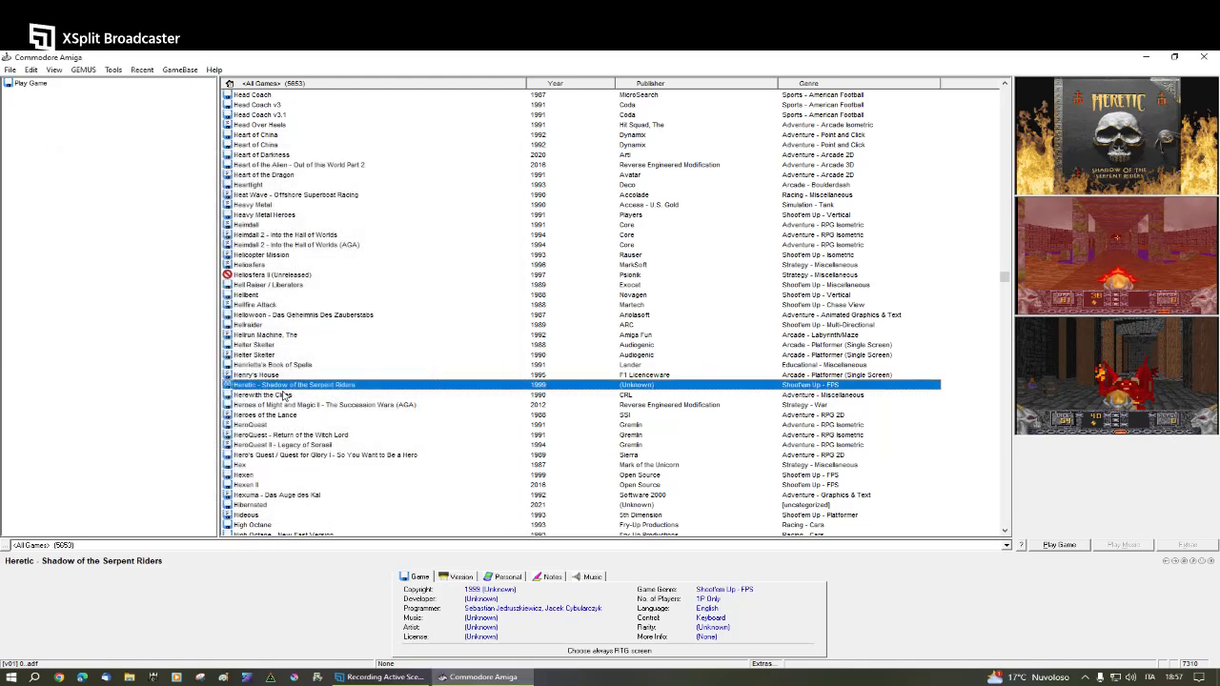
# - View the entries and screenshots of Heliosfera II (Unreleased), Heliosfera and Heimdall
pyautogui.click(299, 278)
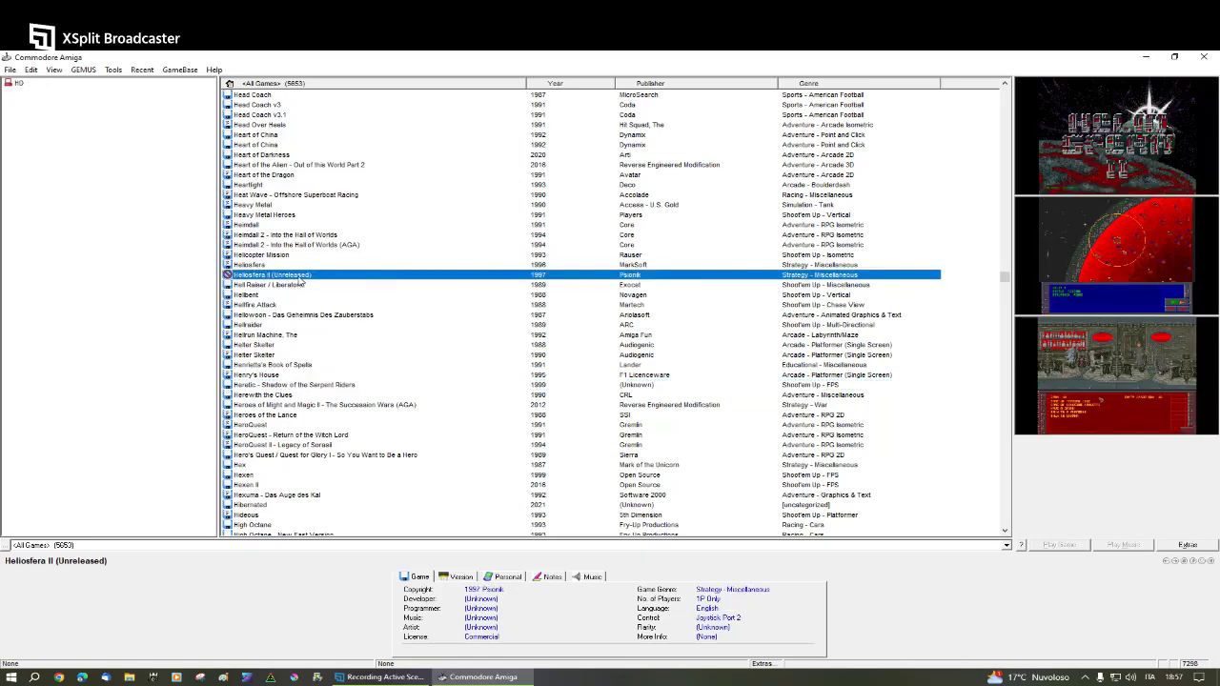
pyautogui.click(283, 266)
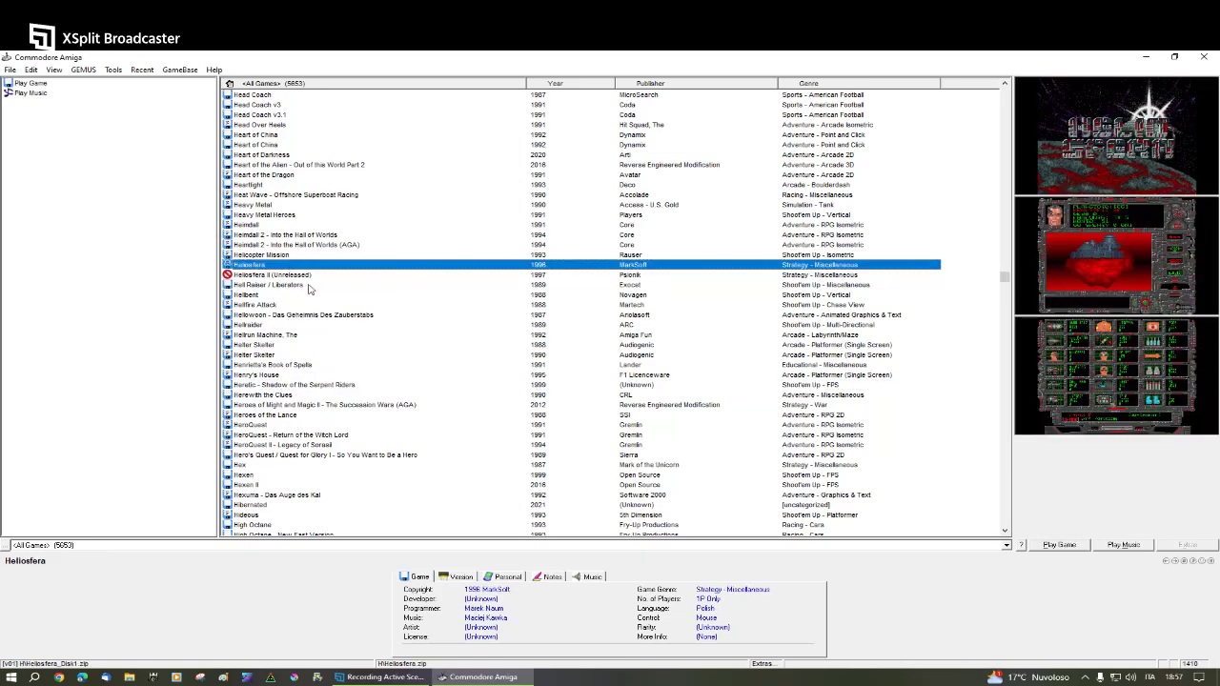
pyautogui.click(287, 225)
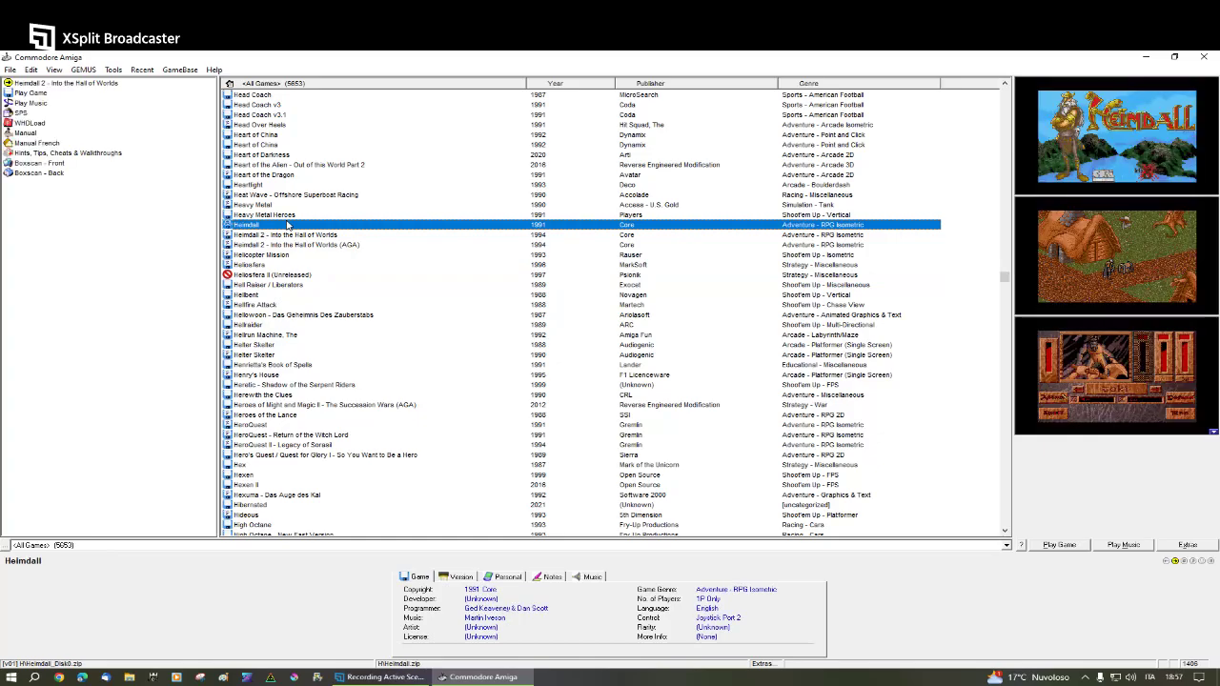
# - Sort the game list by year and select Xevious at the end of the 2023 releases
pyautogui.click(551, 86)
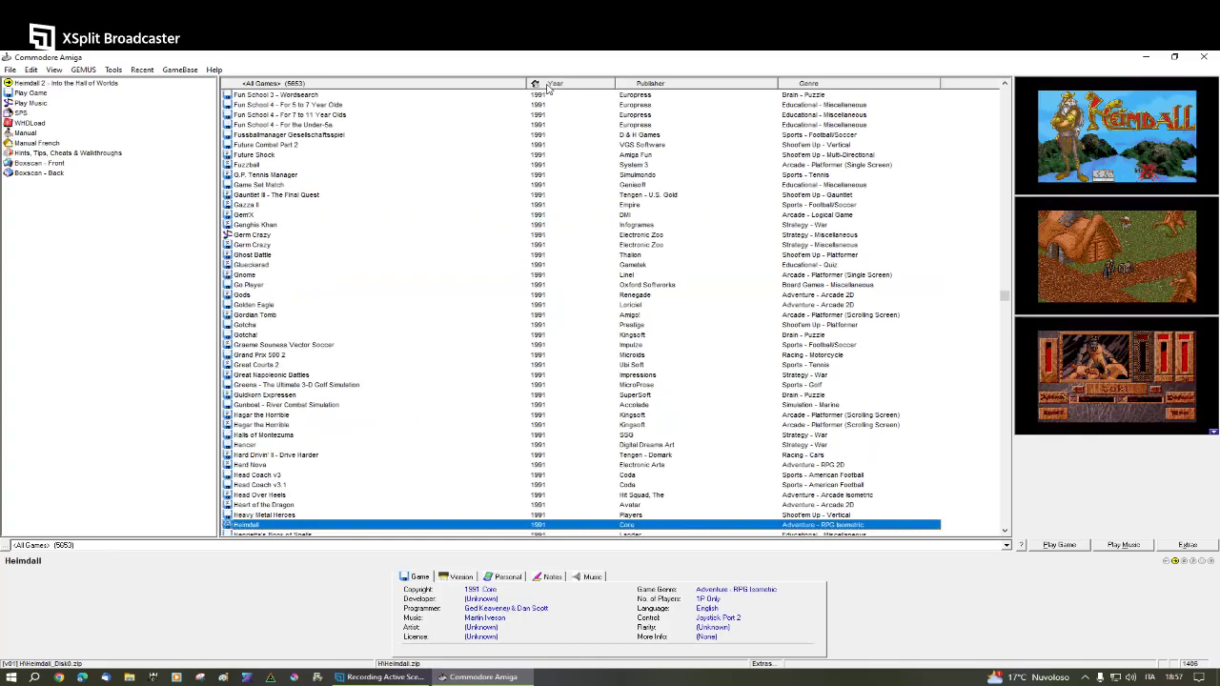
pyautogui.moveTo(1005, 296); pyautogui.dragTo(1006, 532)
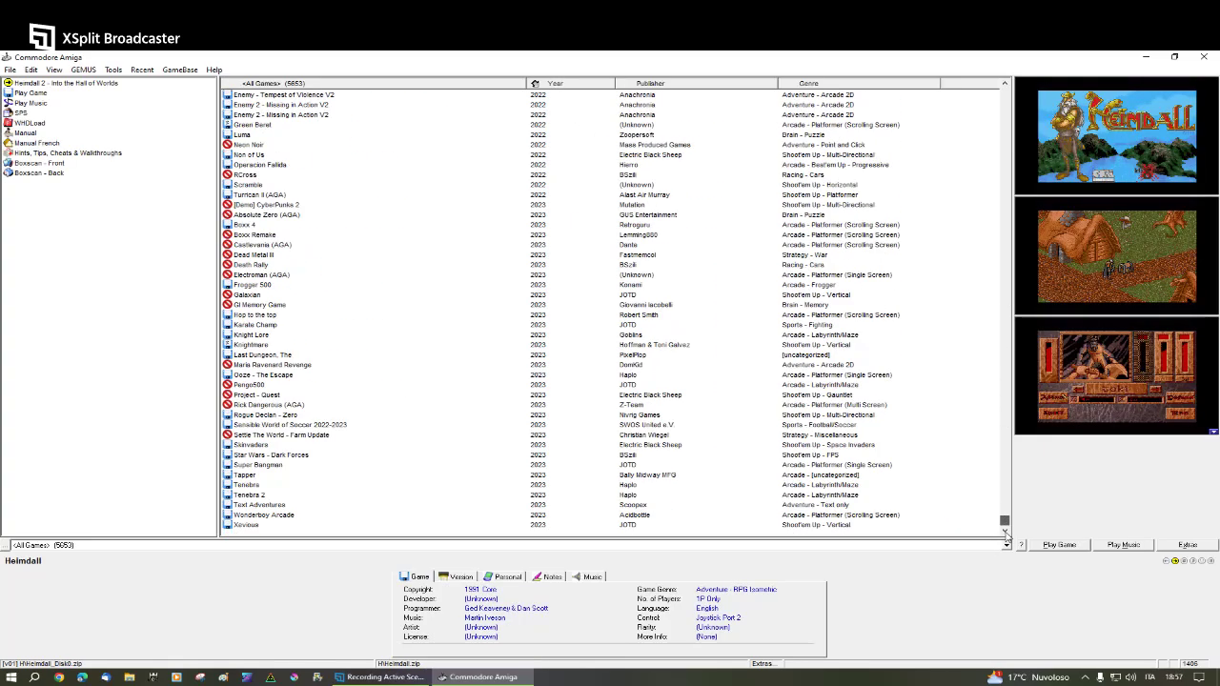
pyautogui.click(269, 524)
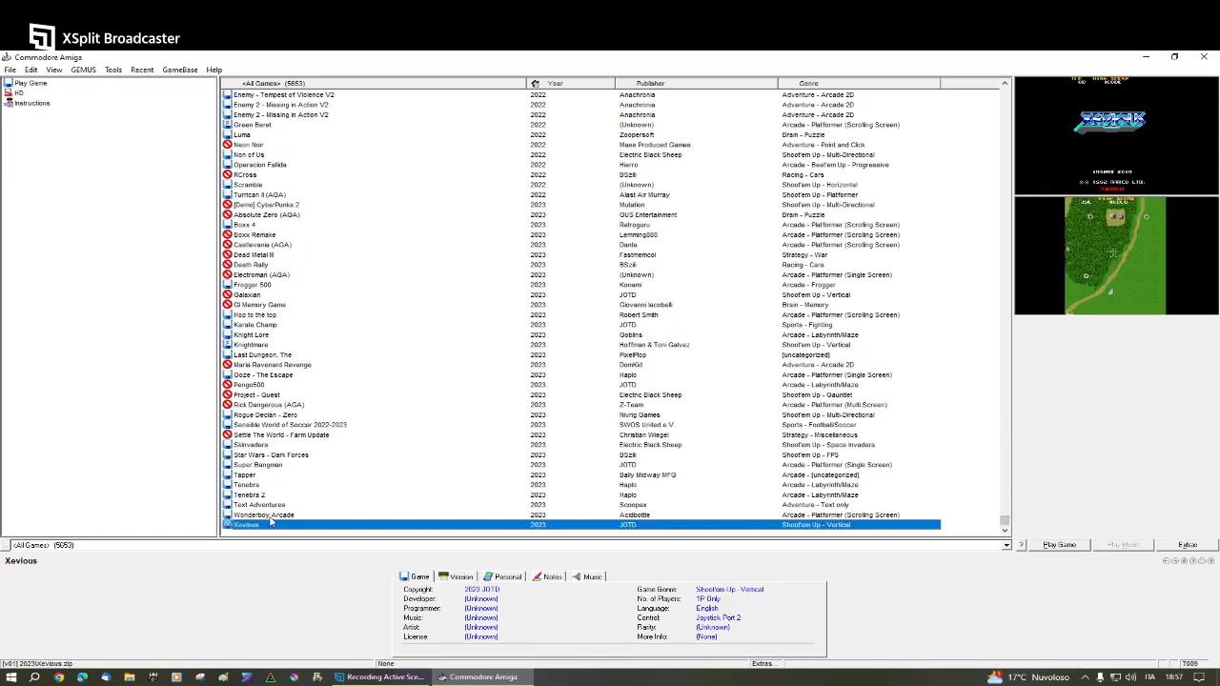
# - Browse upward through the 2023 games from Xevious to Super Bangman and launch Super Bangman
pyautogui.press('Up')
pyautogui.press('Up')
pyautogui.press('Up')
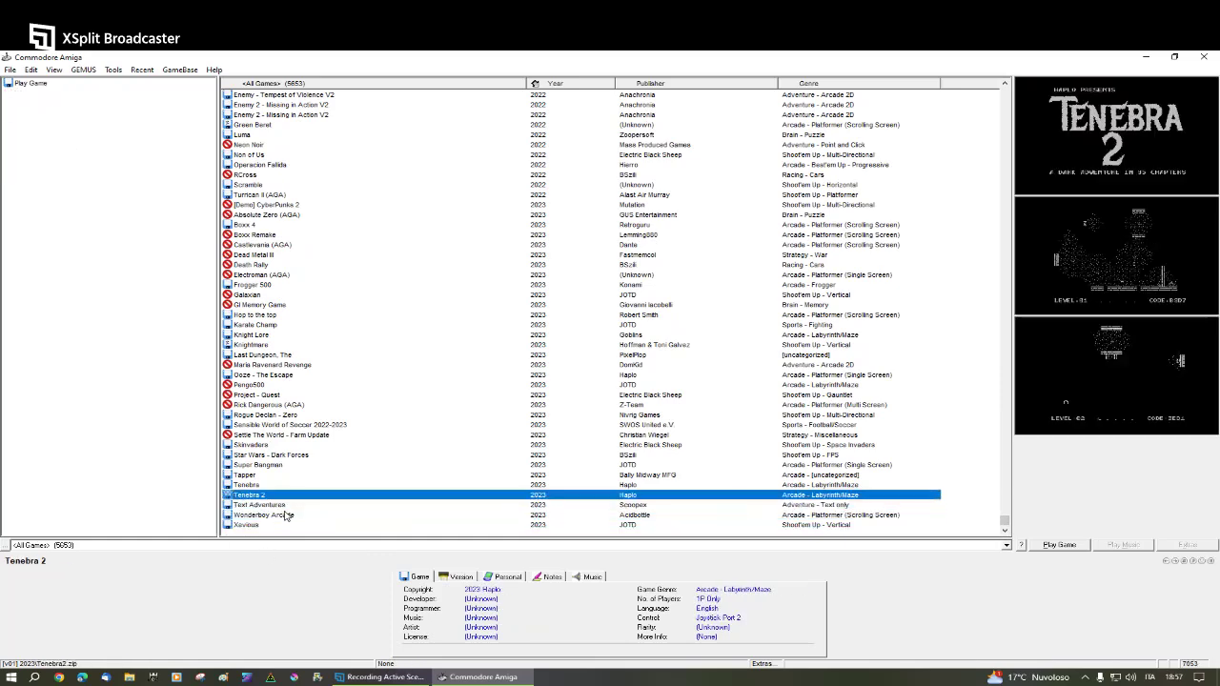
pyautogui.press('Up')
pyautogui.press('Up')
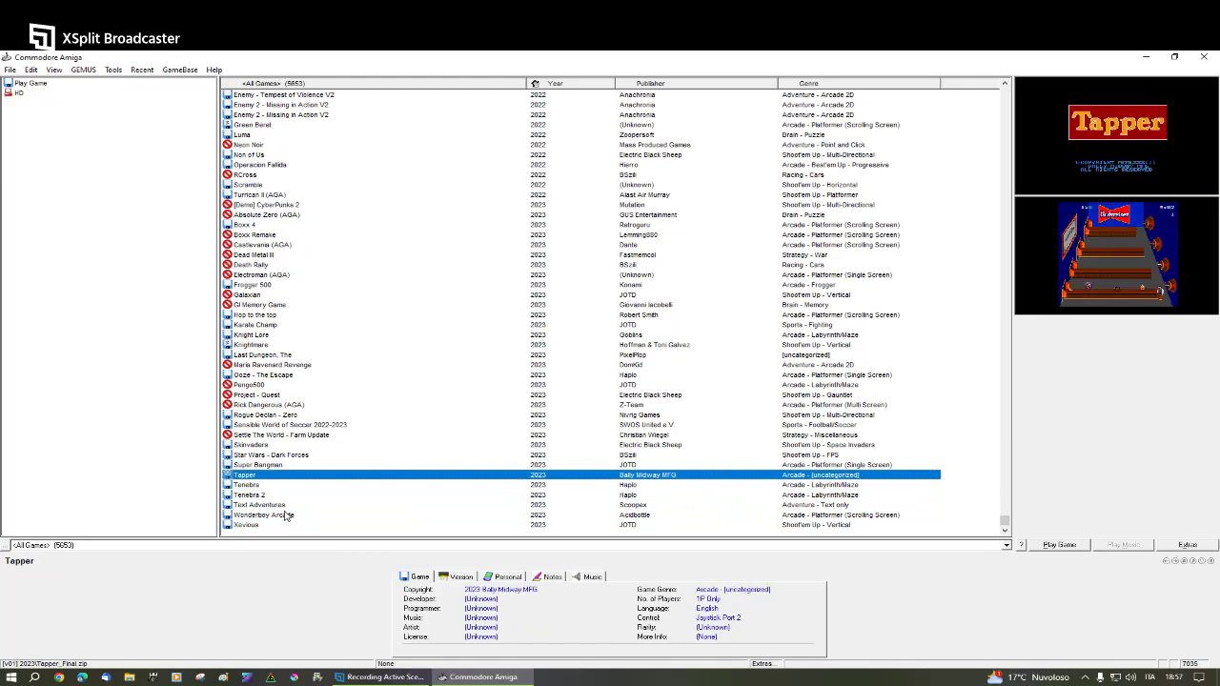
pyautogui.press('Up')
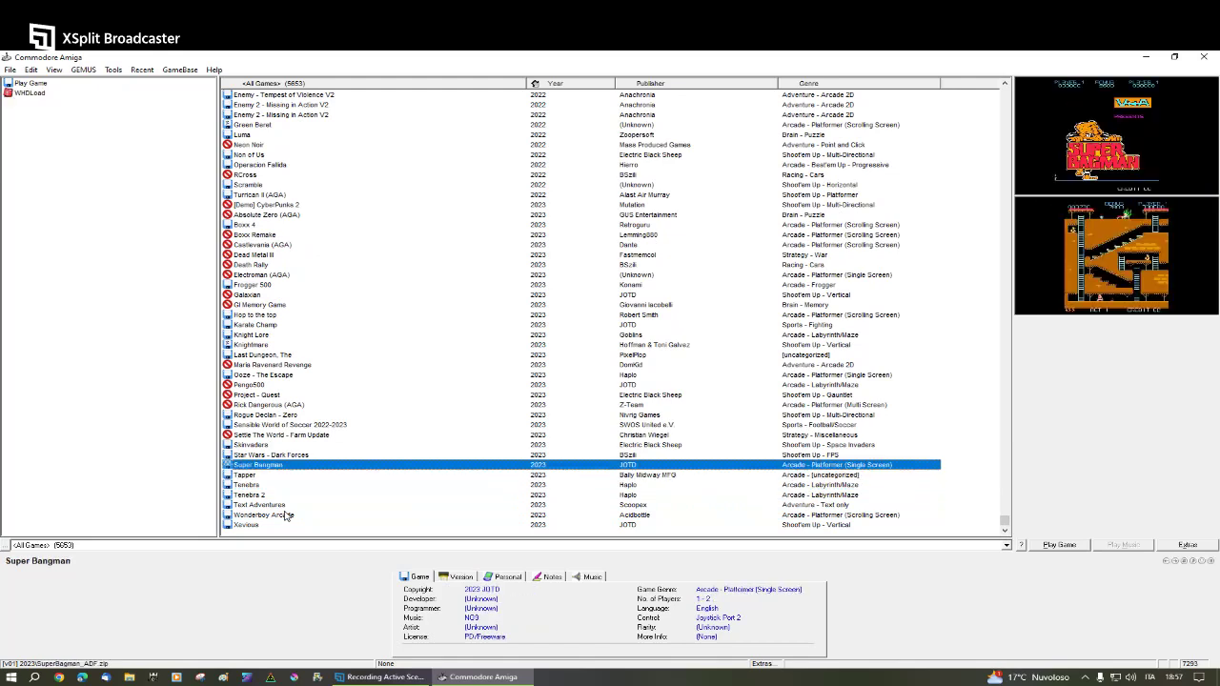
pyautogui.doubleClick(277, 465)
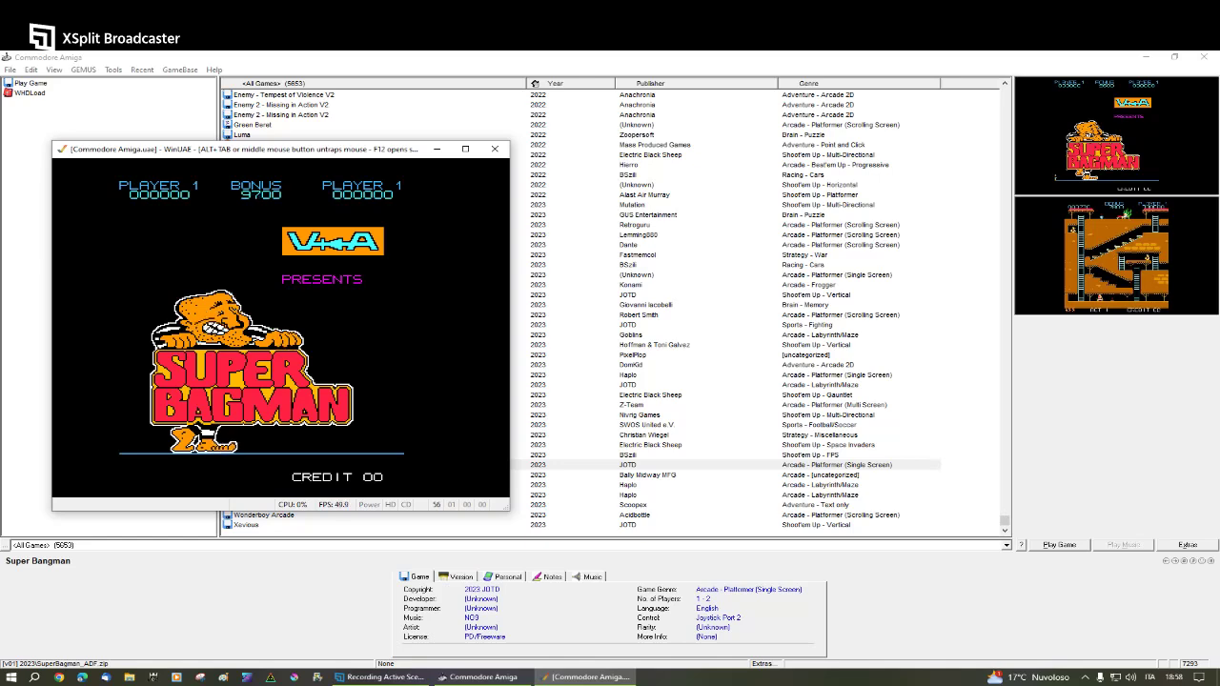
# - Insert two credits and start a one-player game of Super Bagman
pyautogui.press('5')
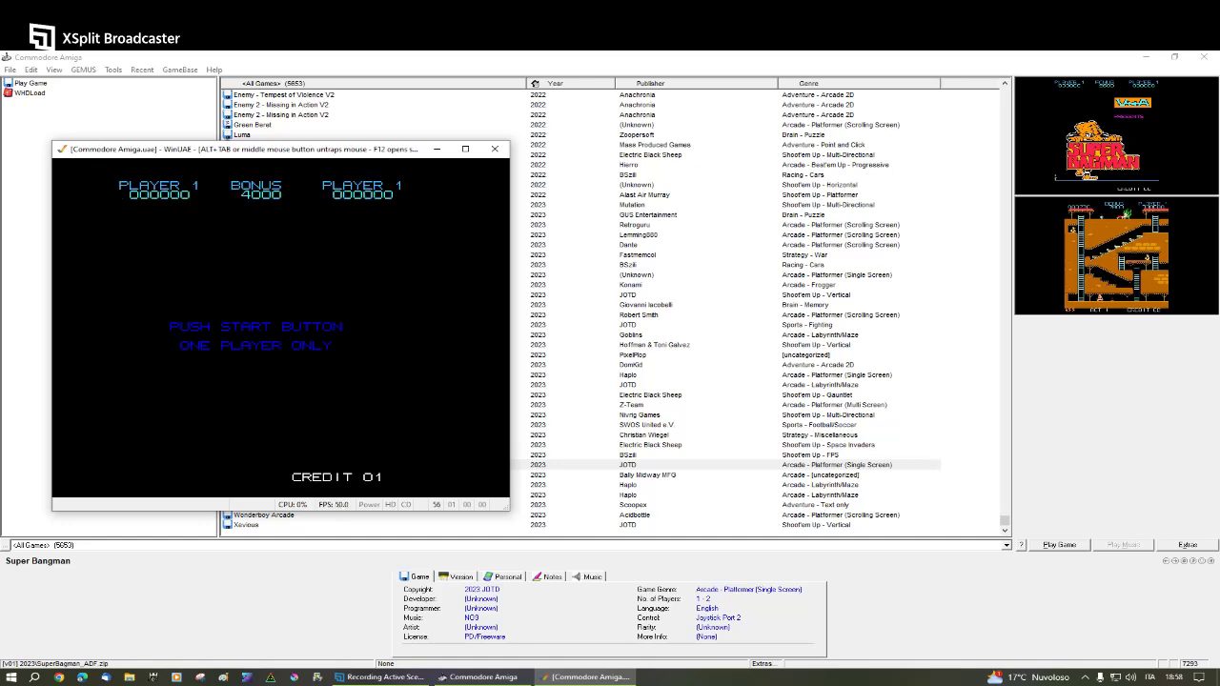
pyautogui.press('5')
pyautogui.press('1')
# - Walk Bagman along the bottom floor, climb the middle ladder and pick up the money bag on the ledge above
pyautogui.press('Right')
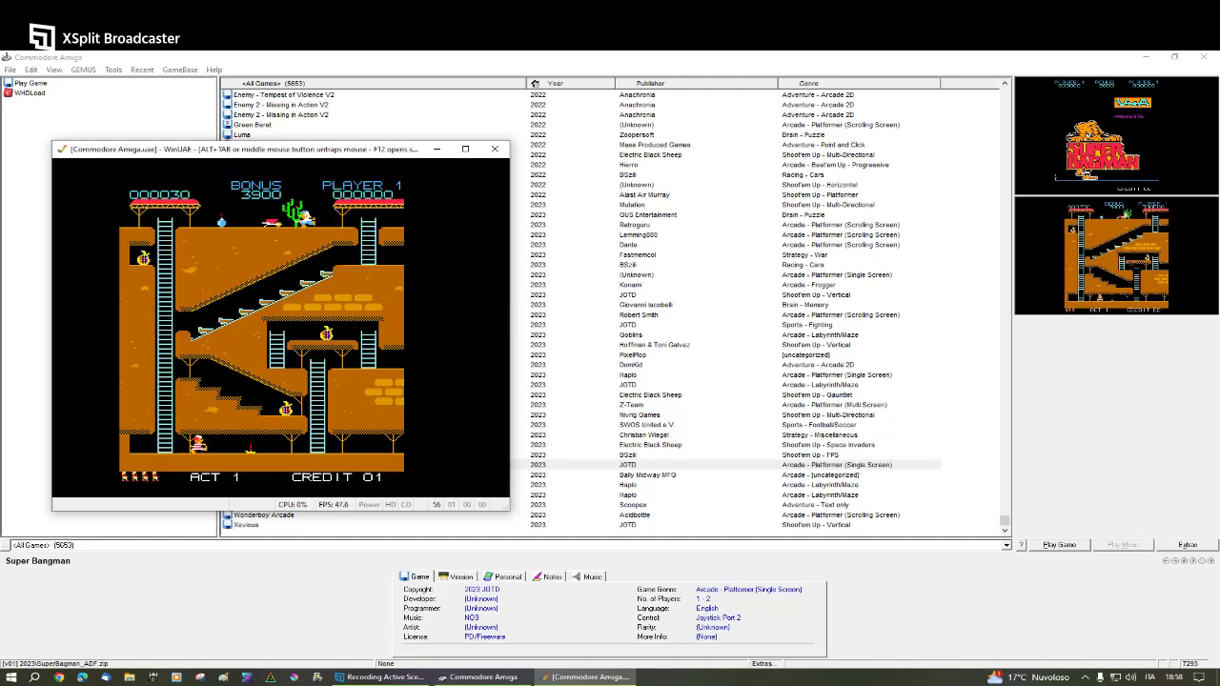
pyautogui.press('Right')
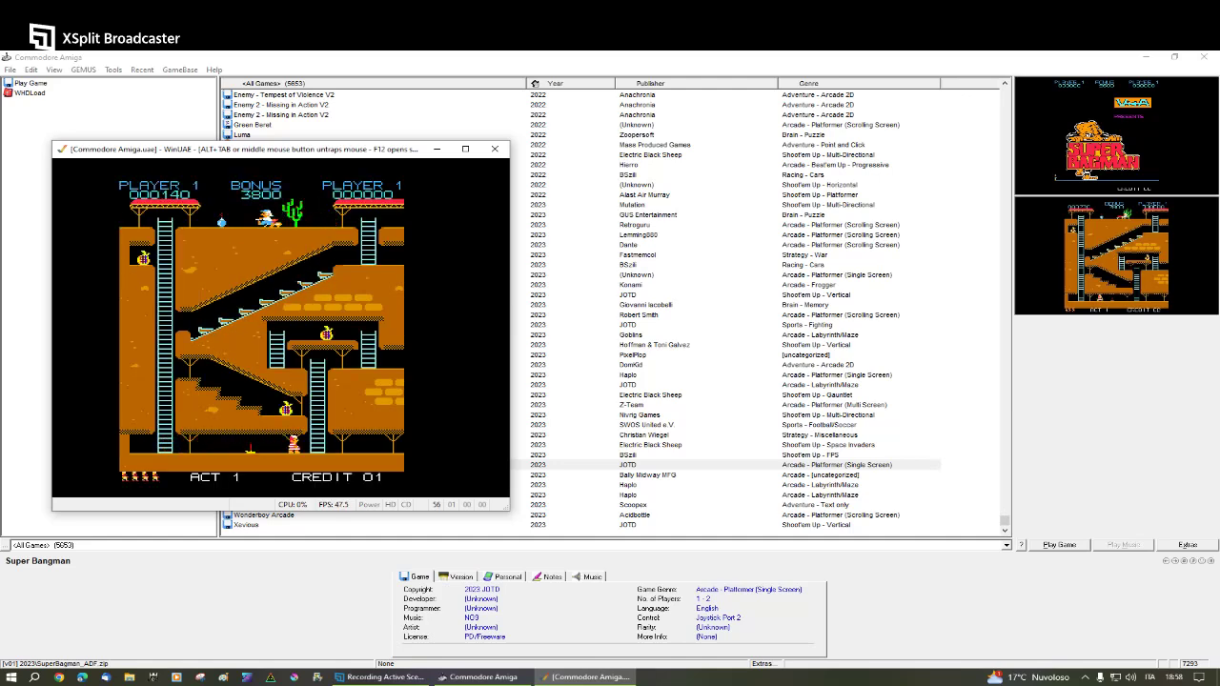
pyautogui.press('Up')
pyautogui.press('Left')
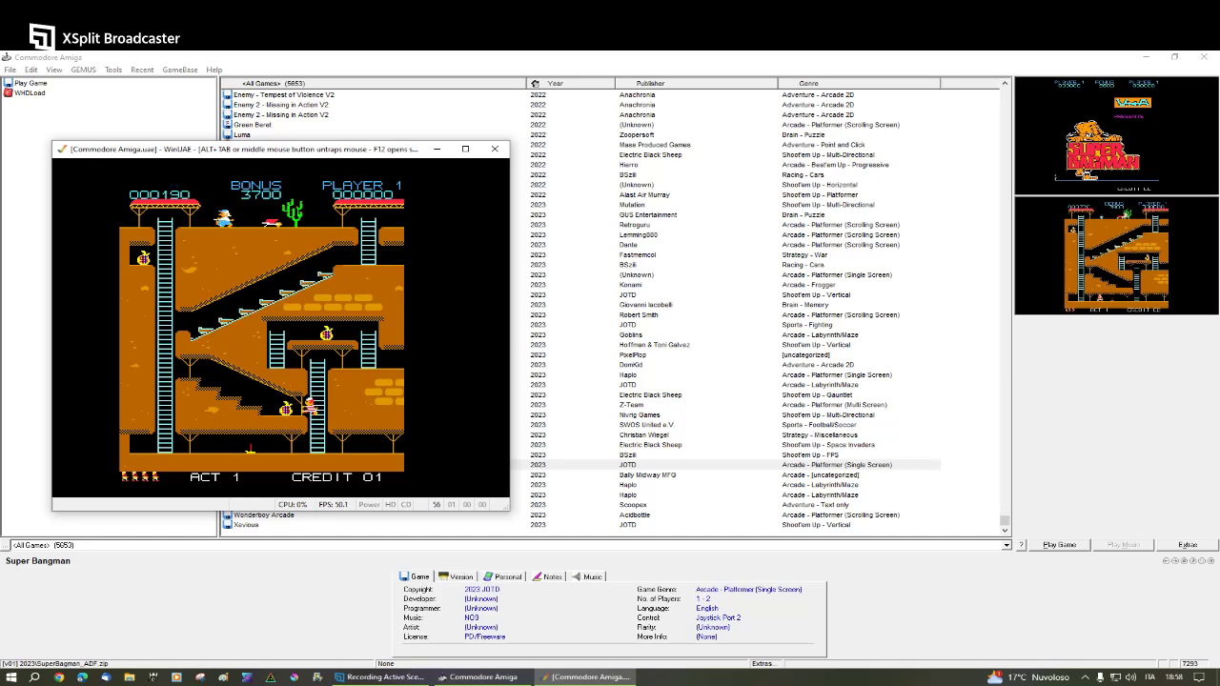
pyautogui.press('Left')
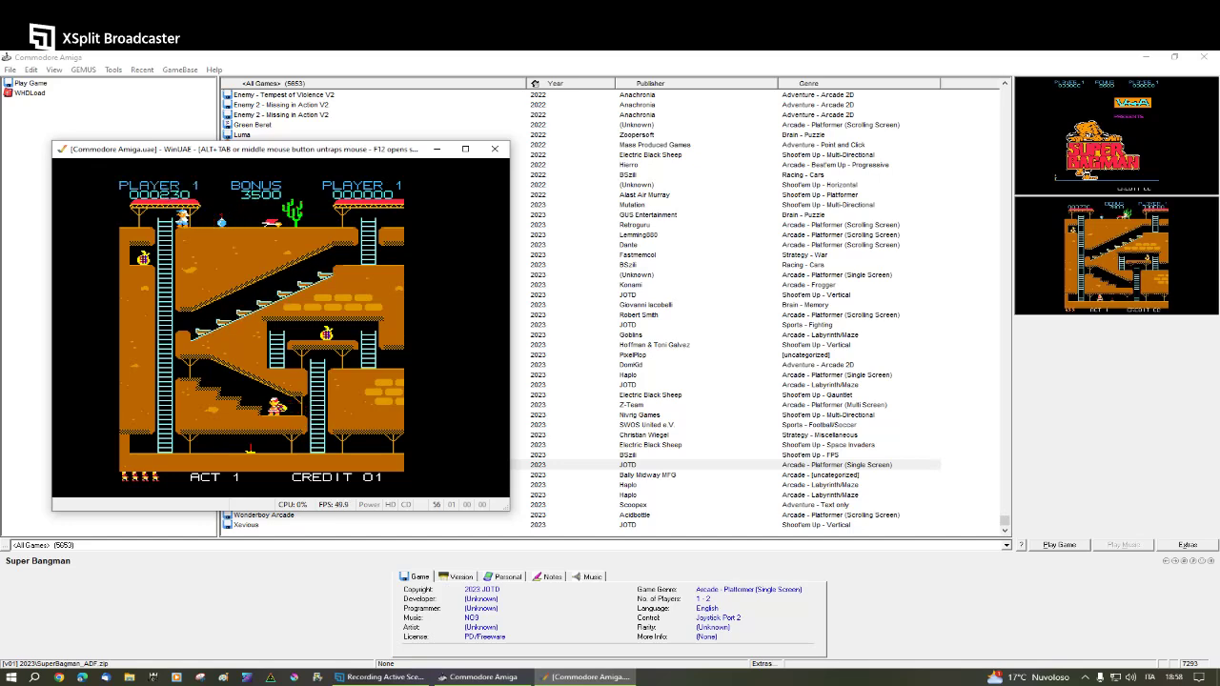
# - Carry the money bag up to the top of the middle ladder, then back down to the bottom floor
pyautogui.press('Right')
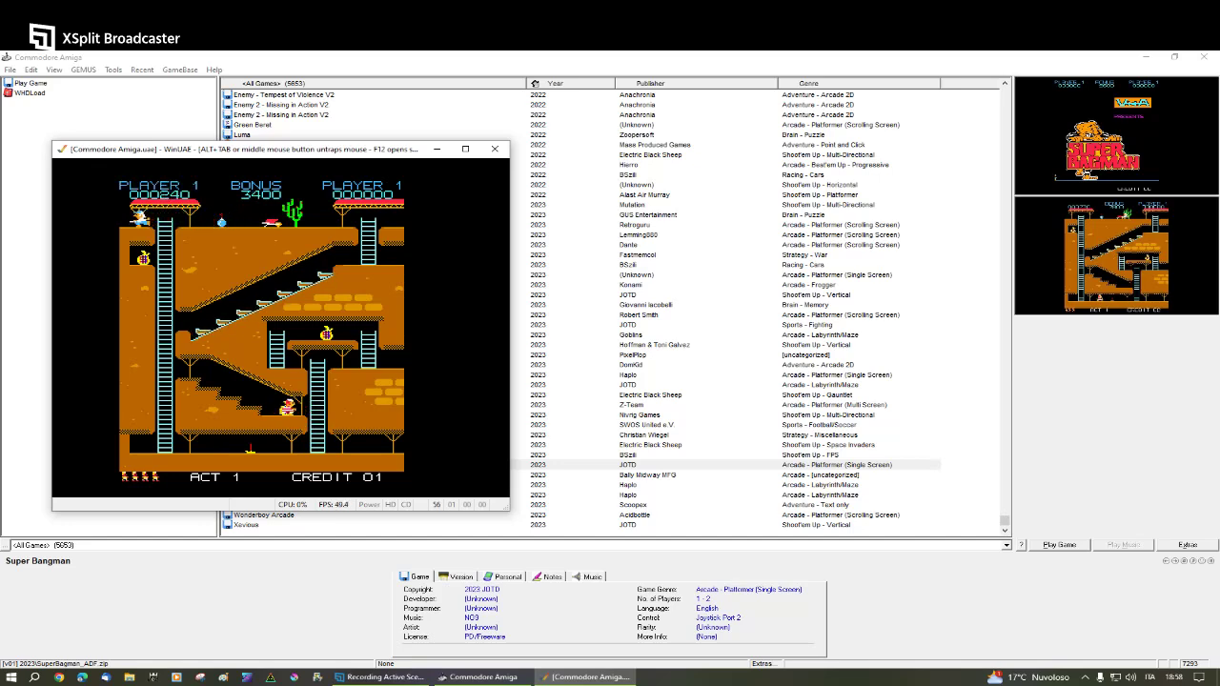
pyautogui.press('Right')
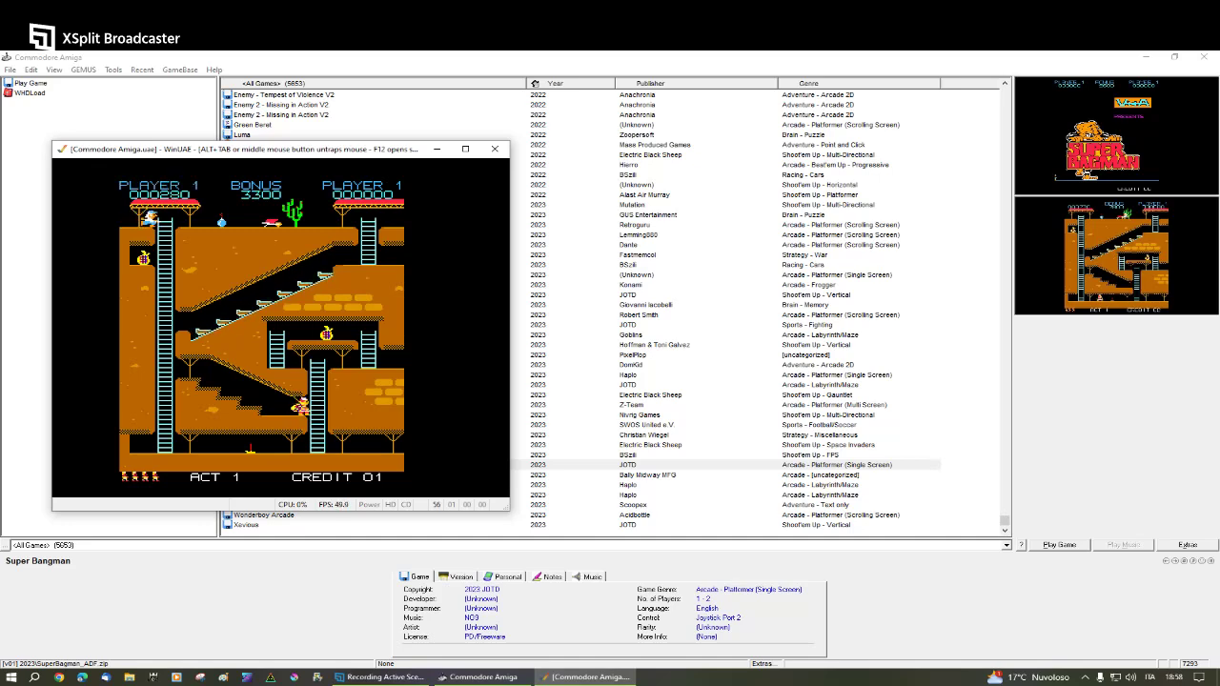
pyautogui.press('Up')
pyautogui.press('Up')
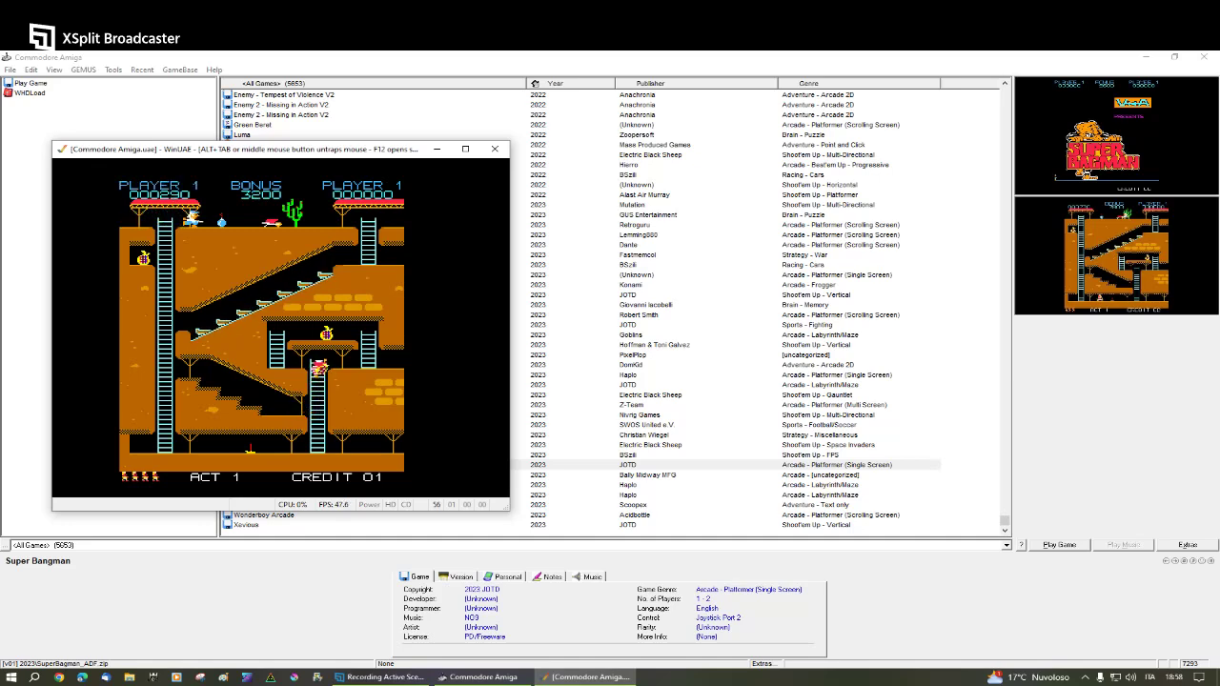
pyautogui.press('Down')
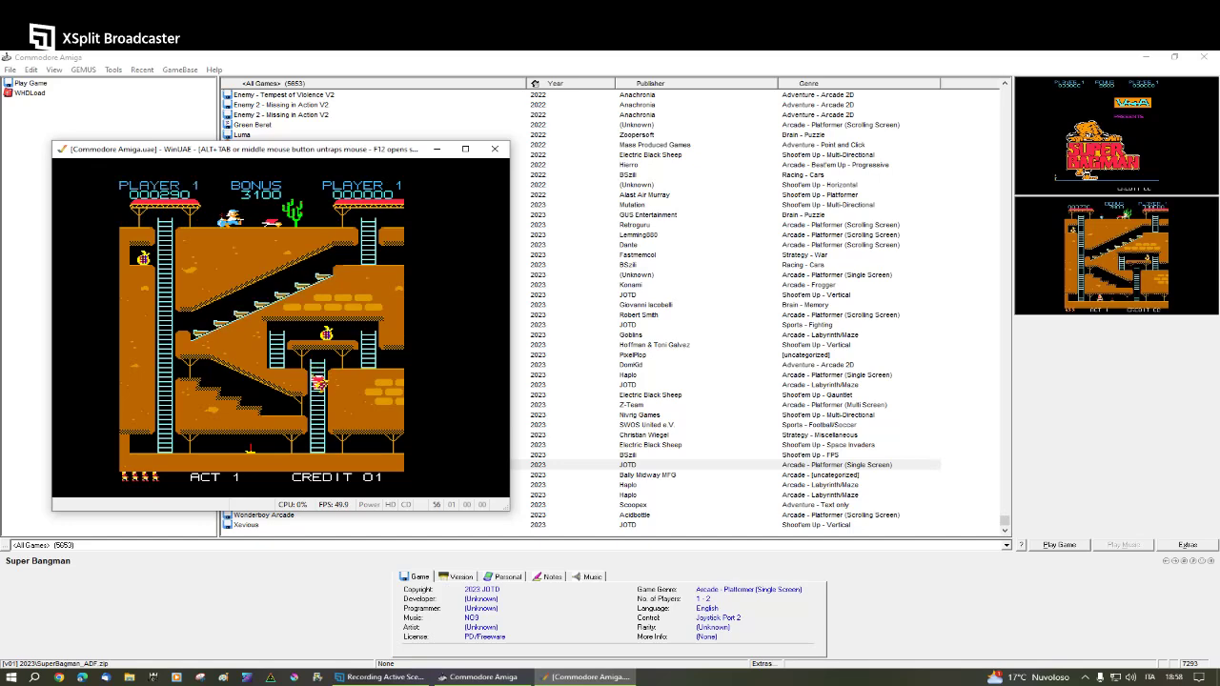
pyautogui.press('Down')
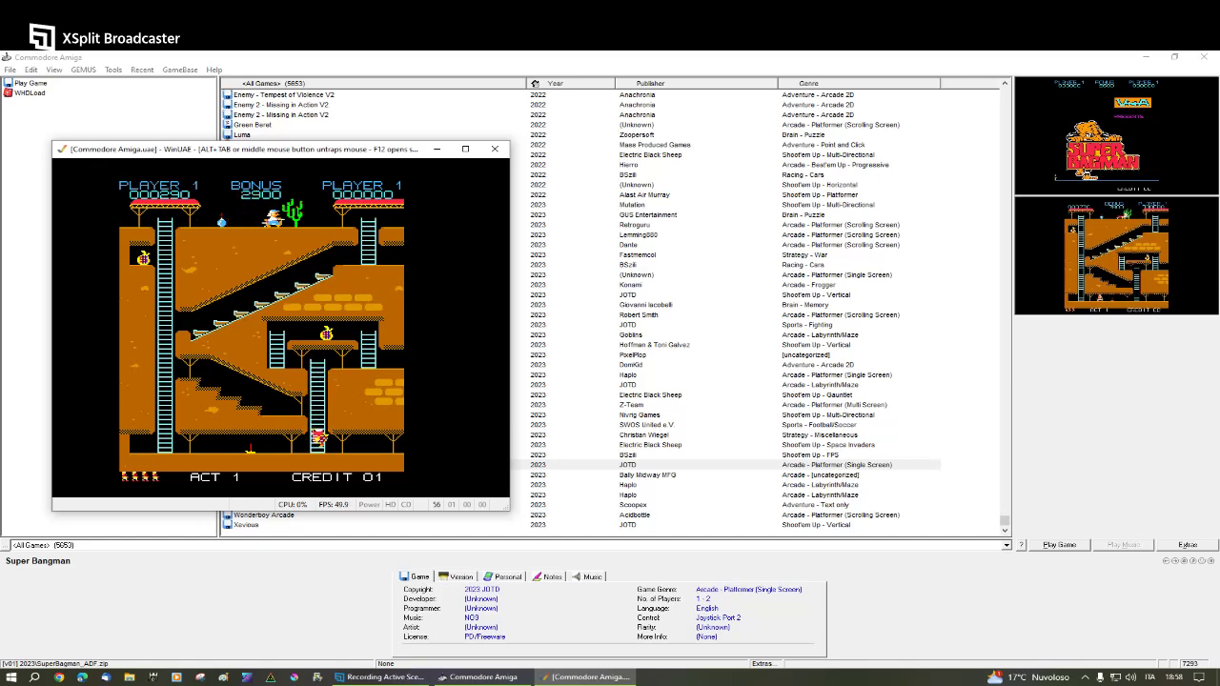
# - Carry the money bag up the long ladder at the far end to the surface and deliver it to the wheelbarrow
pyautogui.press('Left')
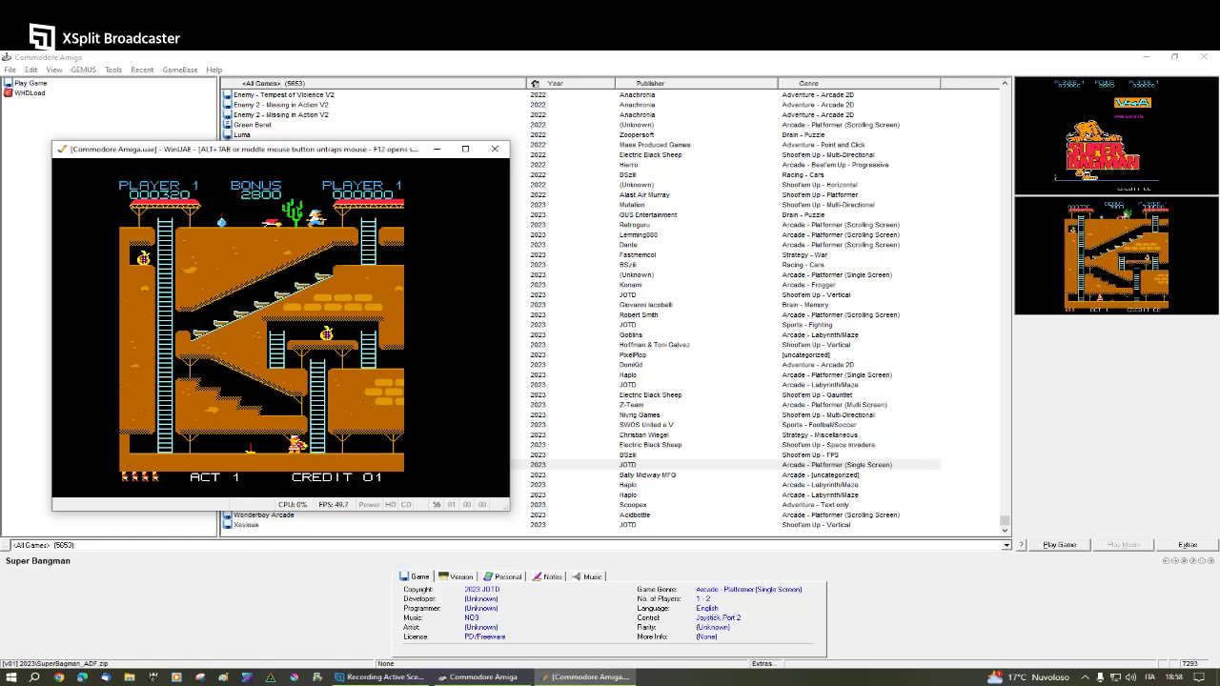
pyautogui.press('Left')
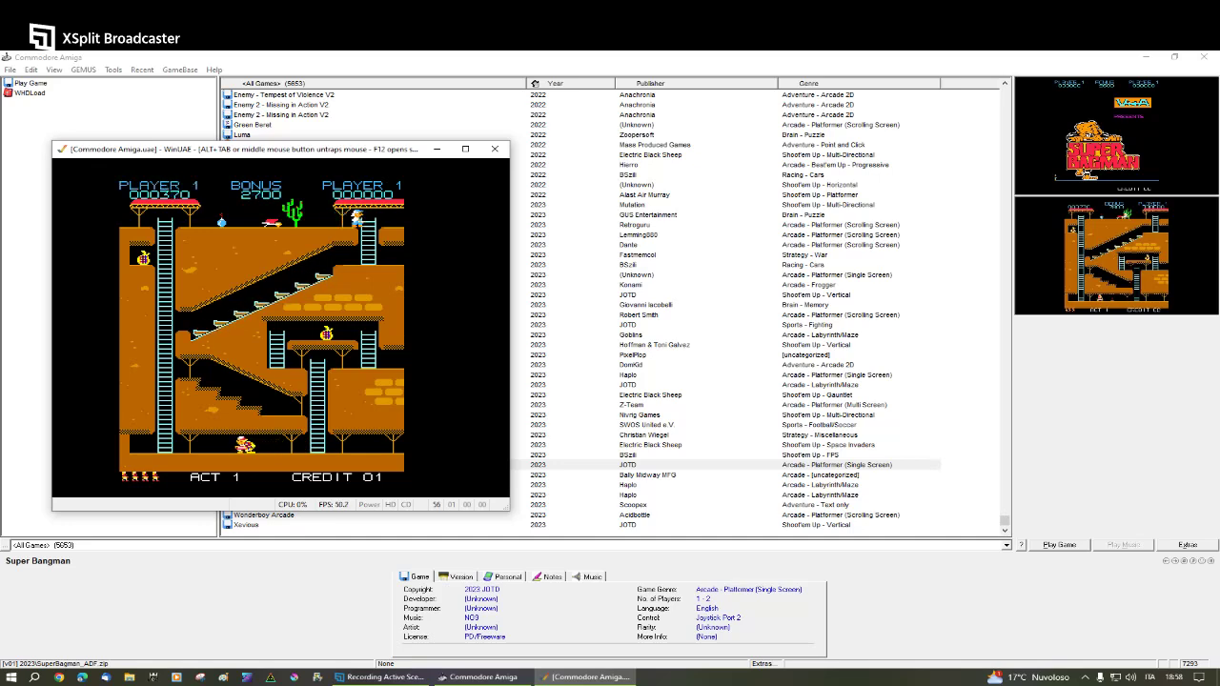
pyautogui.press('Left')
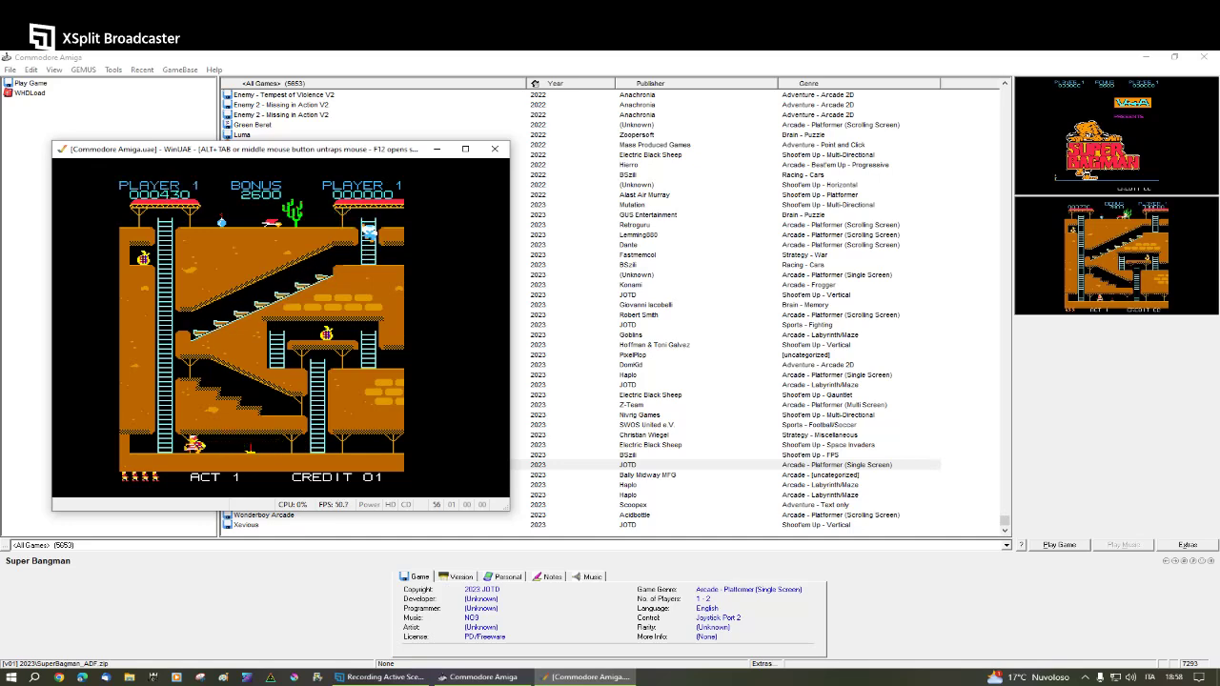
pyautogui.press('Up')
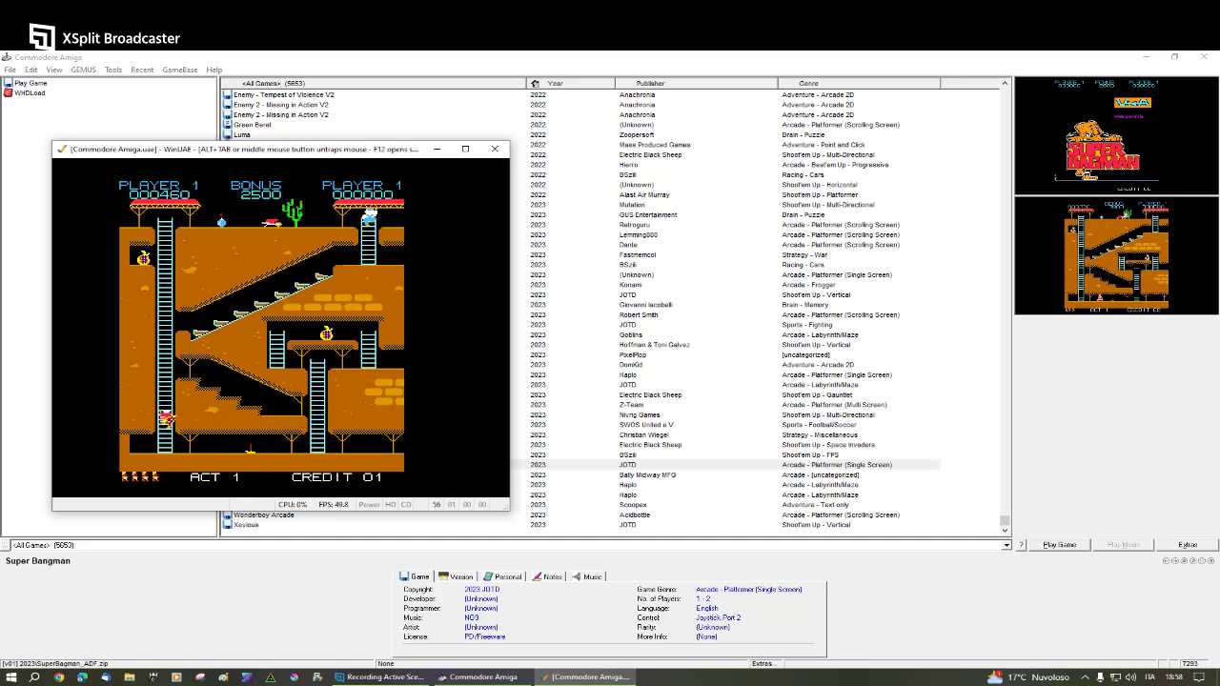
pyautogui.press('Up')
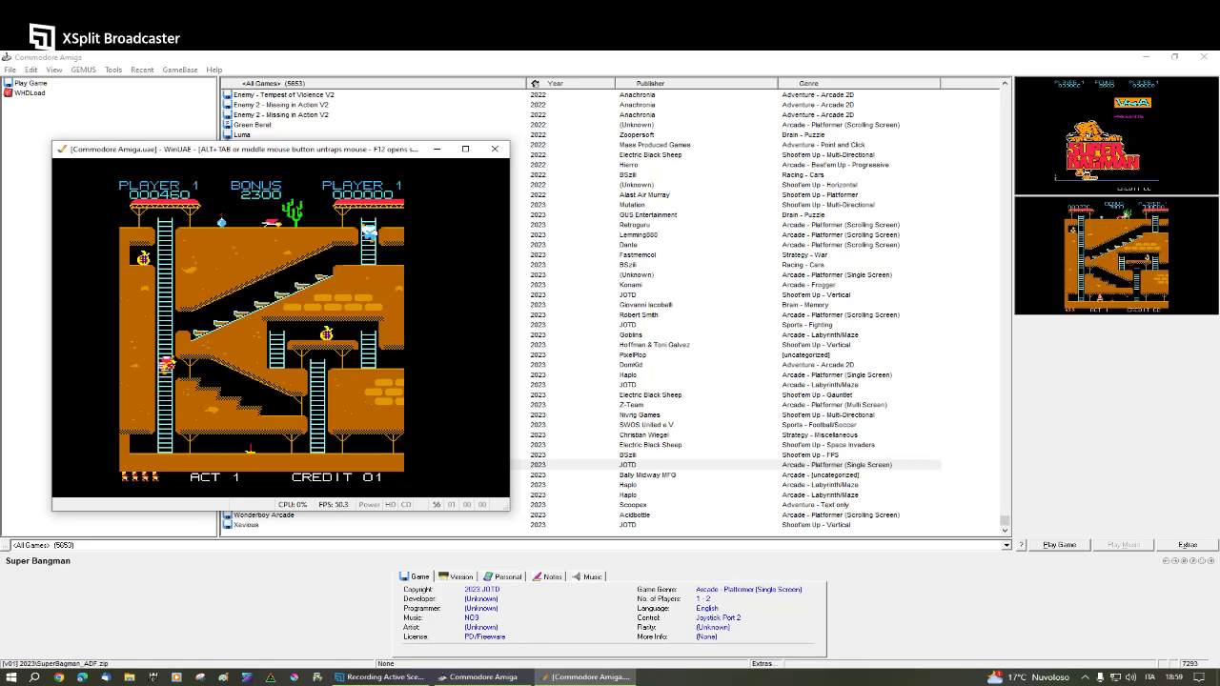
pyautogui.press('Up')
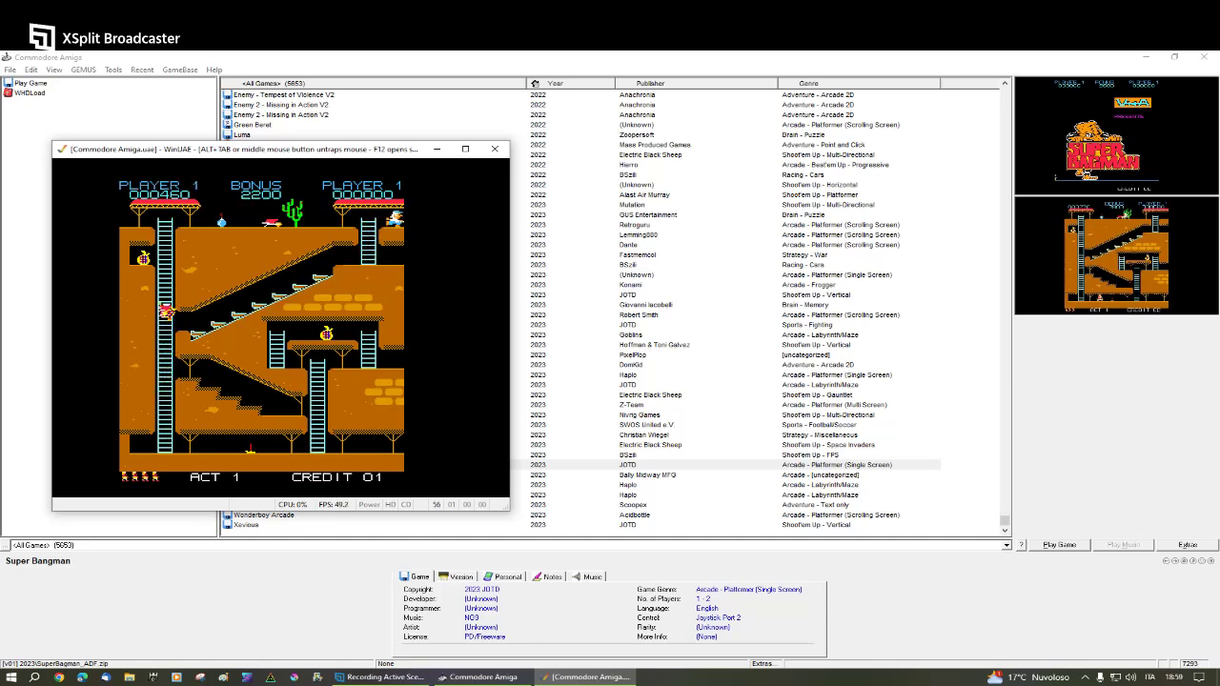
pyautogui.press('Up')
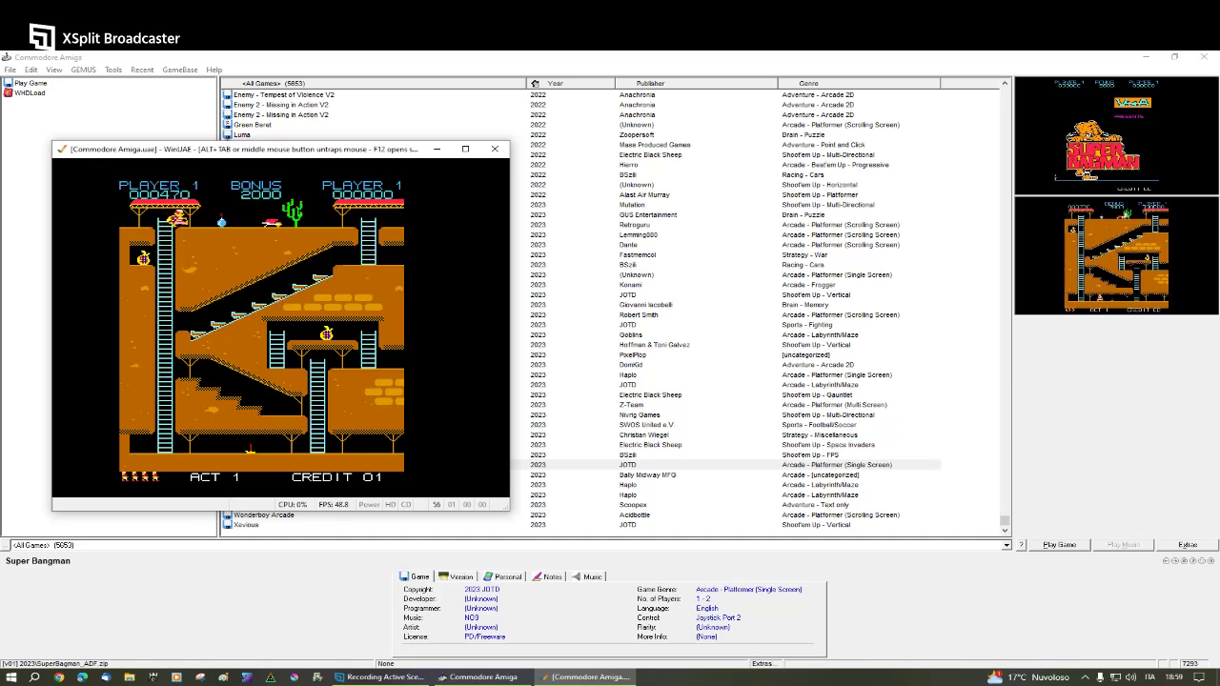
pyautogui.press('Right')
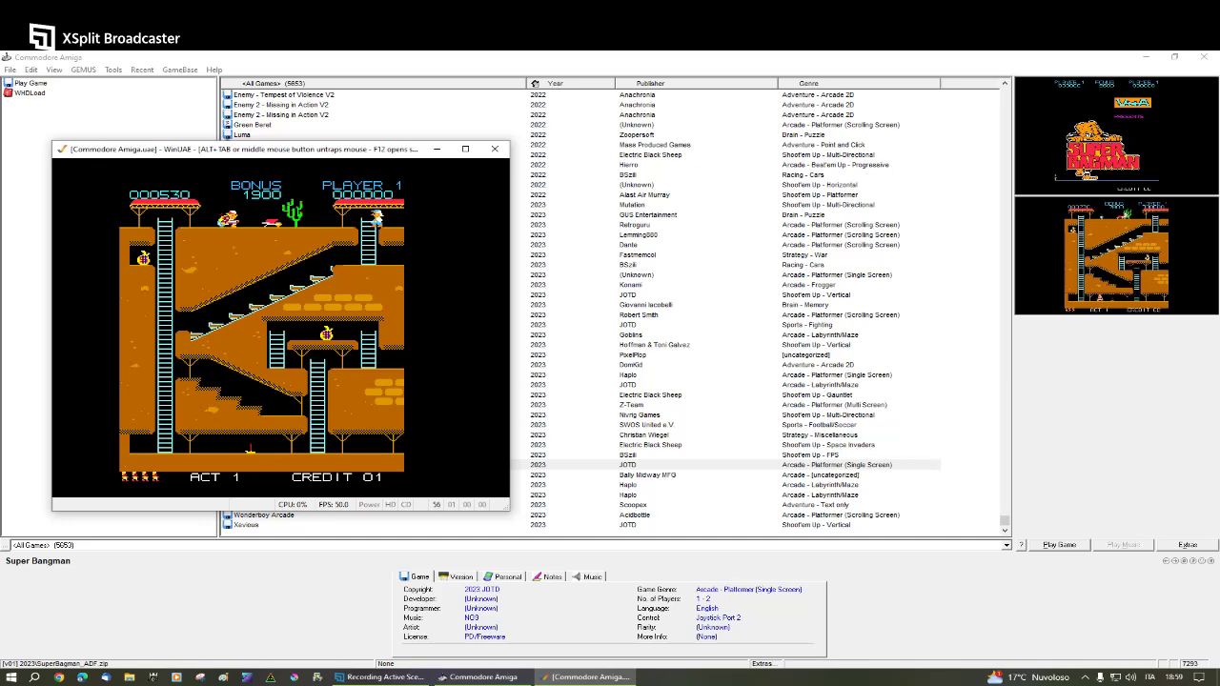
pyautogui.press('Right')
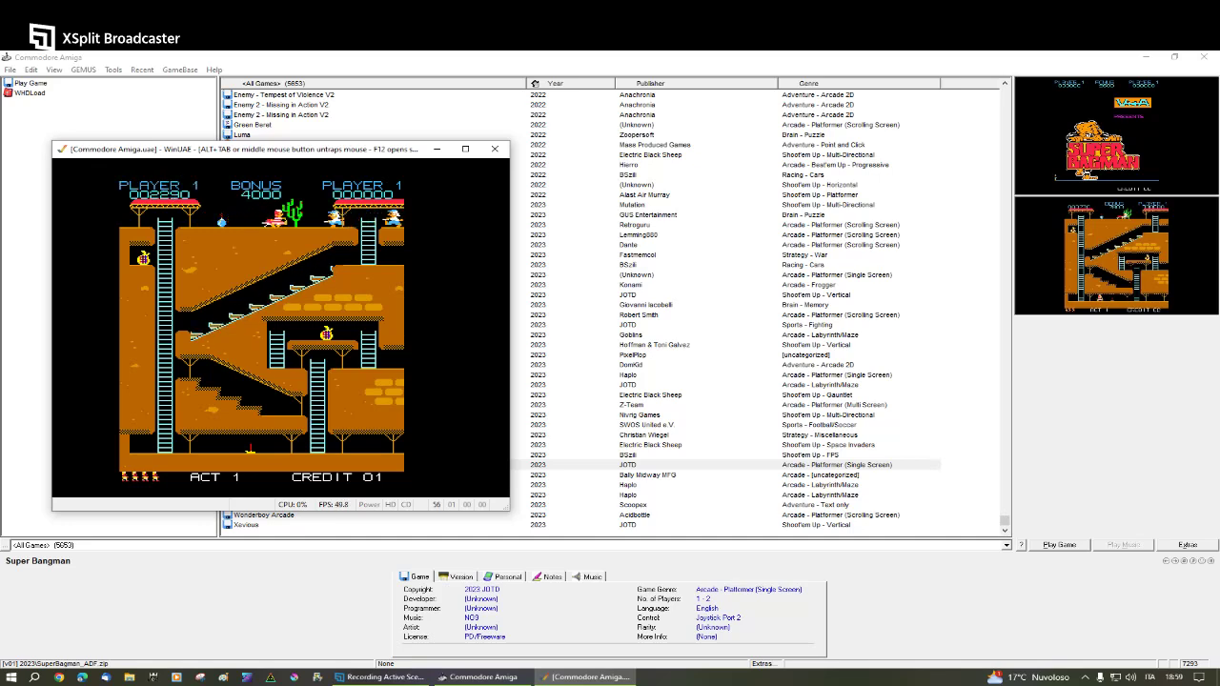
# - Run from the guards past the pickaxe, descend the long ladder and grab the money bag in the alcove beside it
pyautogui.press('Left')
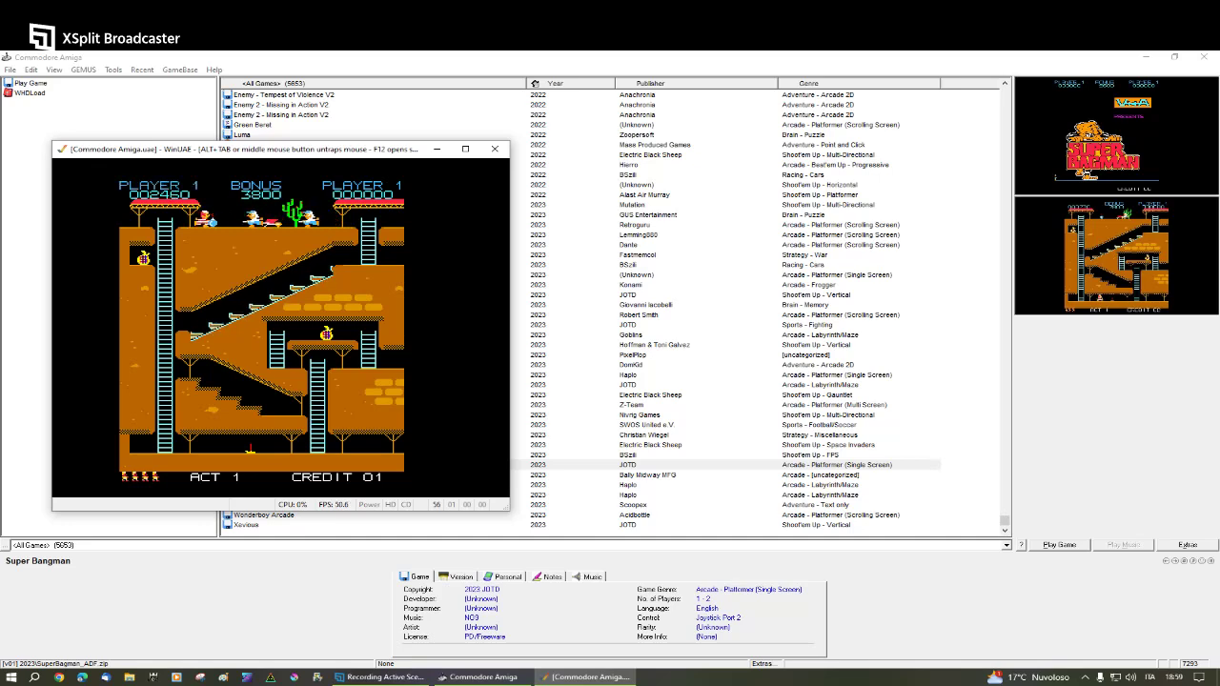
pyautogui.press('Left')
pyautogui.press('Down')
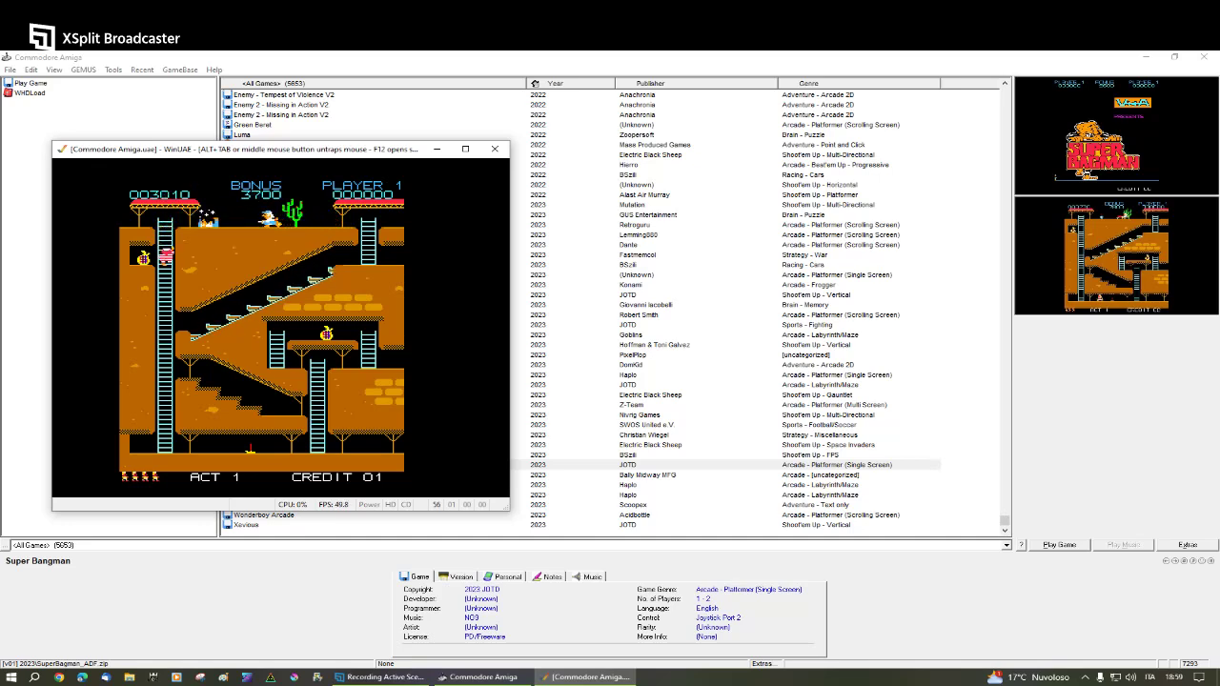
pyautogui.press('Left')
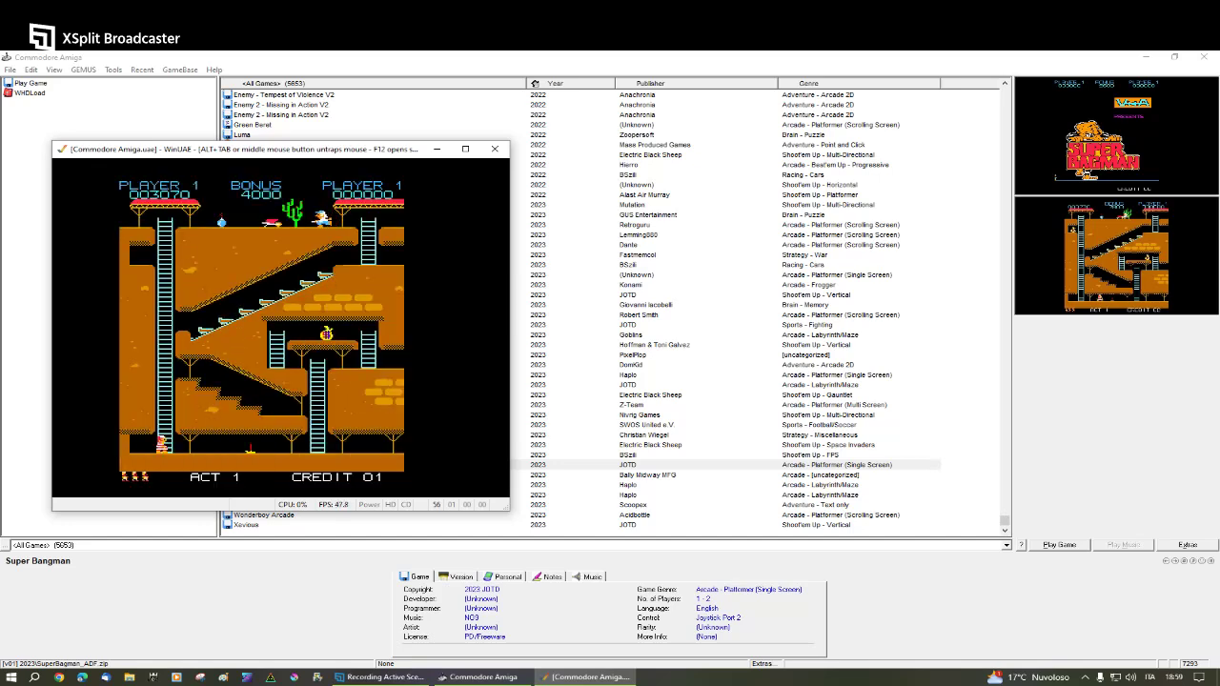
# - Close Super Bagman and launch Star Wars - Dark Forces from the 2023 games
pyautogui.click(501, 149)
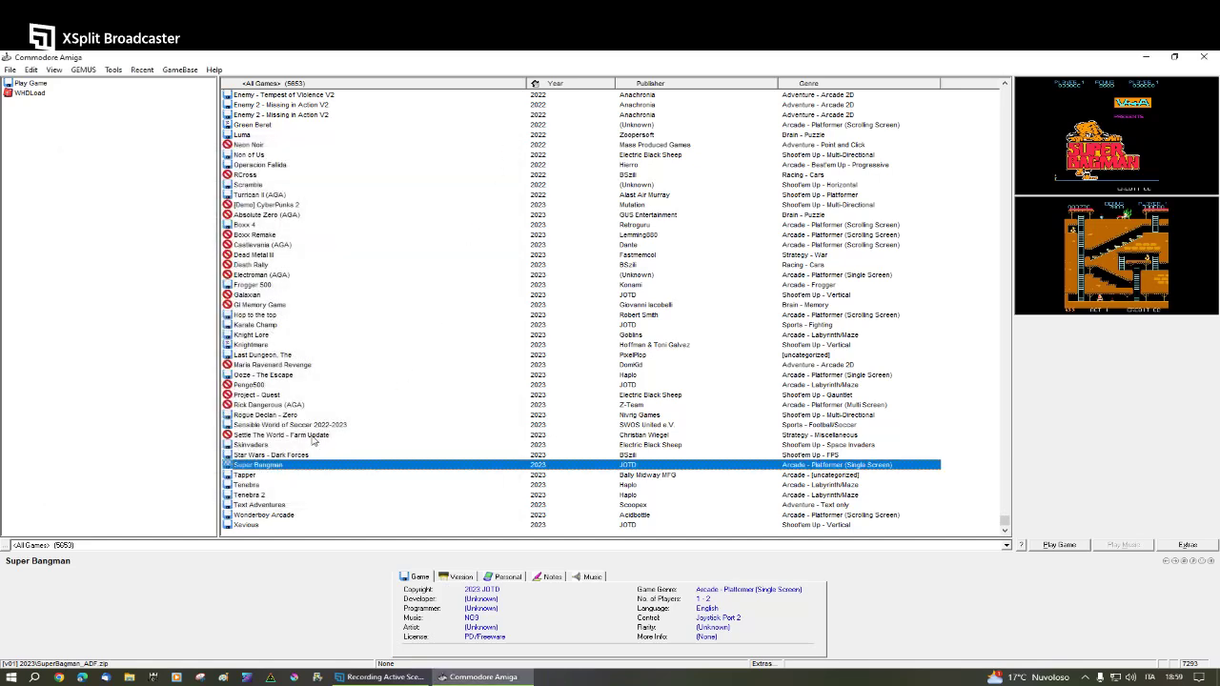
pyautogui.click(279, 456)
pyautogui.doubleClick(277, 456)
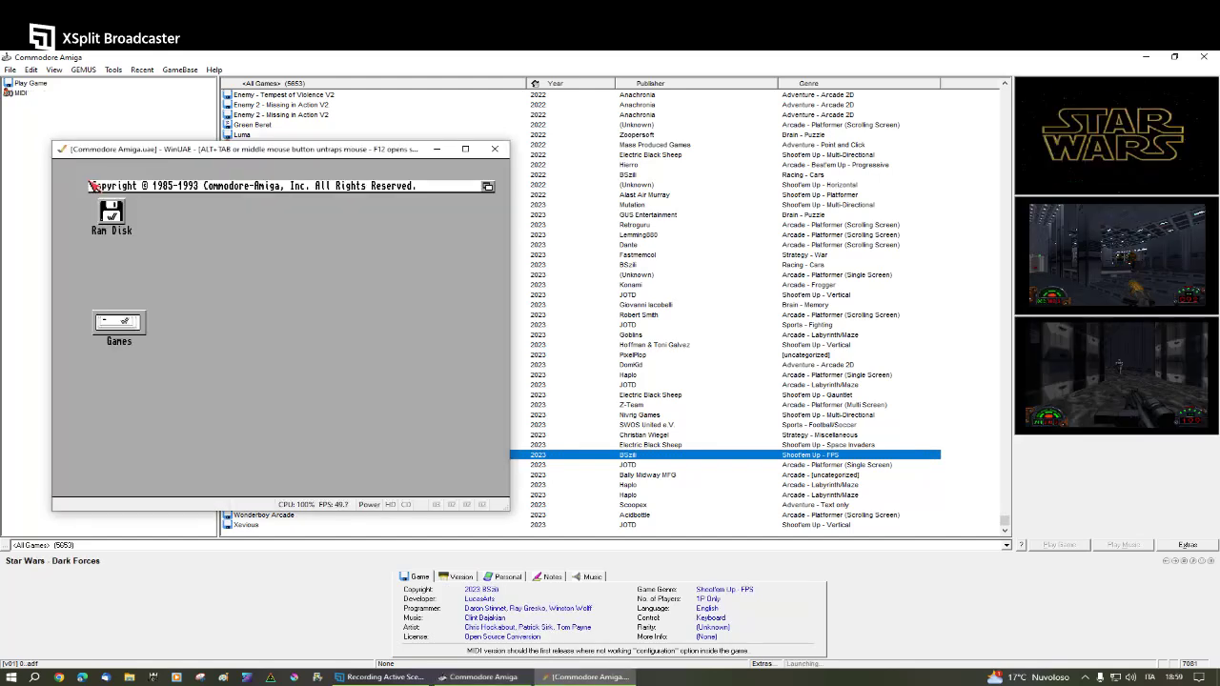
# - Open the DarkForces drawer on the Games drive and start Darkforces
pyautogui.doubleClick(117, 320)
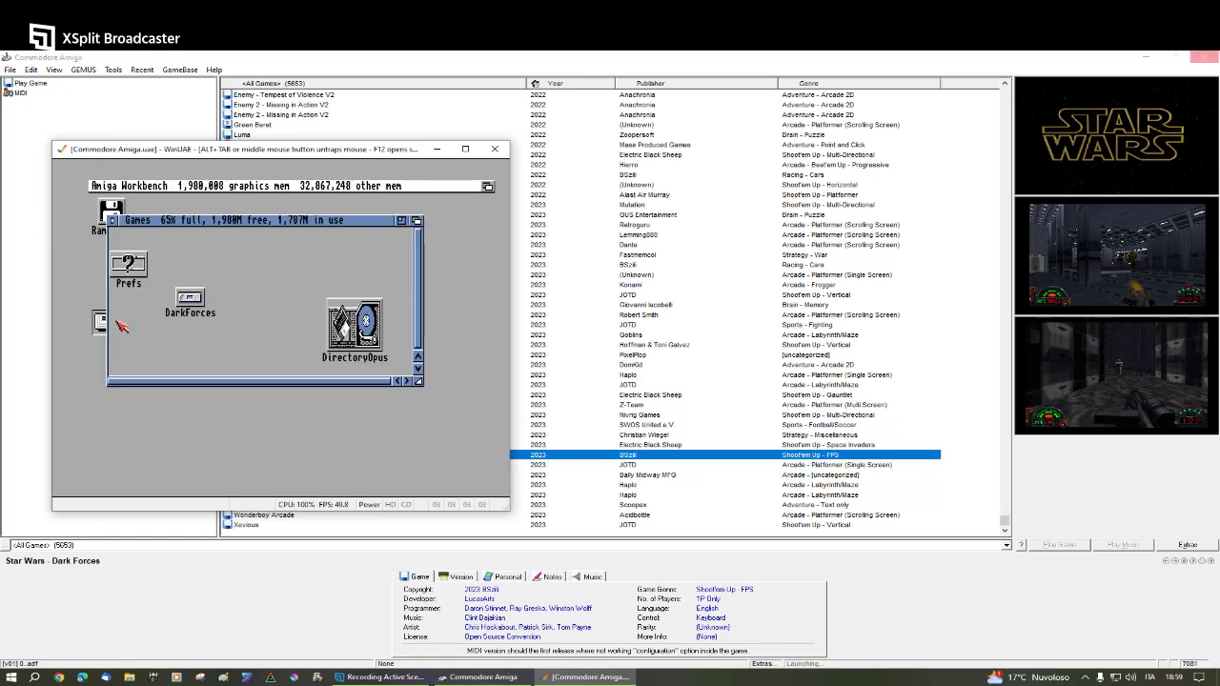
pyautogui.doubleClick(191, 301)
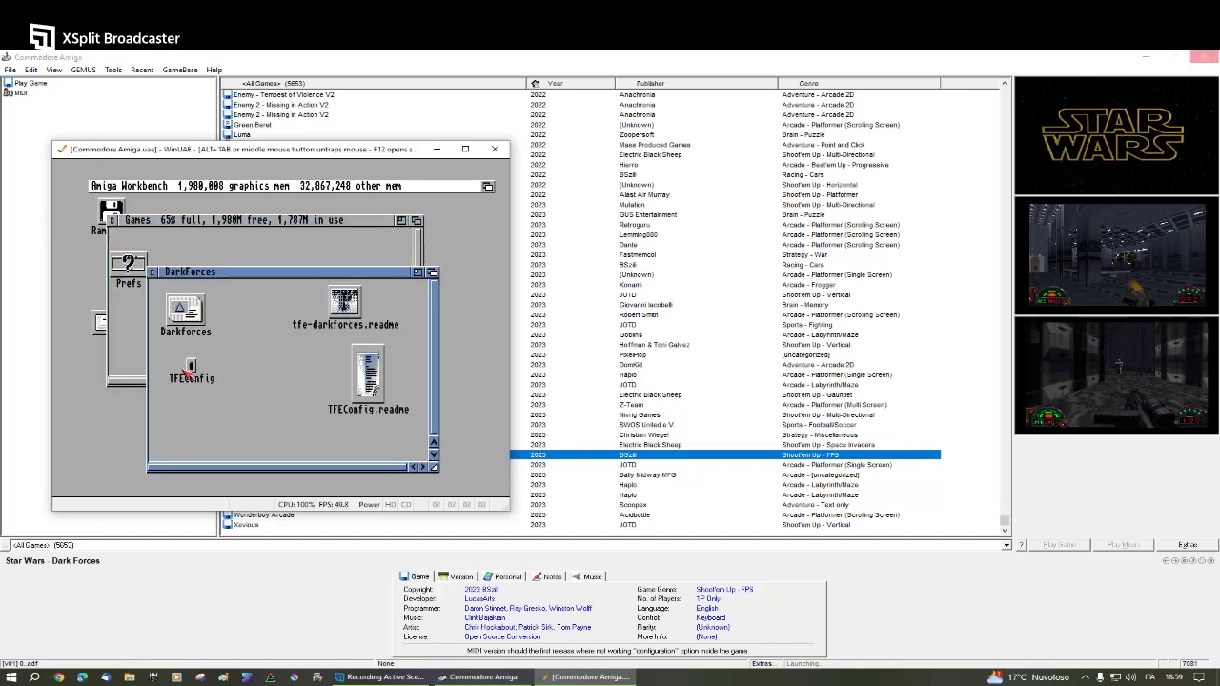
pyautogui.doubleClick(190, 319)
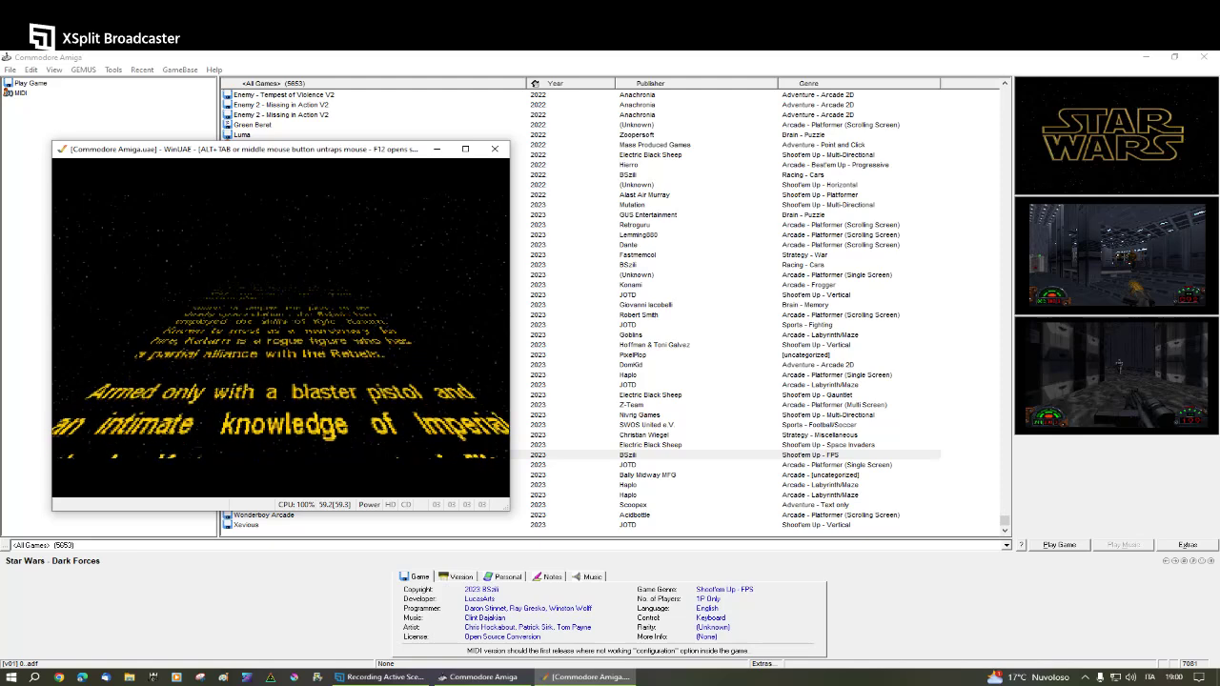
# - Skip the opening crawl and begin the Secret Base mission with the existing agent
pyautogui.click(164, 311)
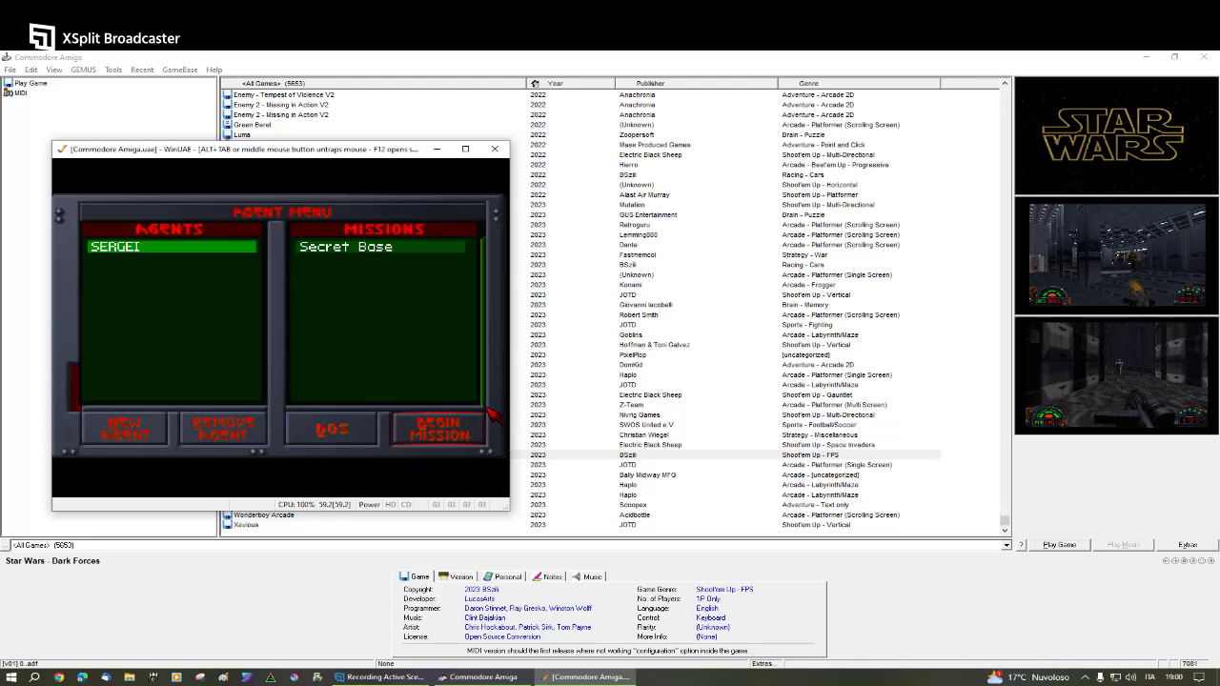
pyautogui.click(410, 433)
pyautogui.click(410, 434)
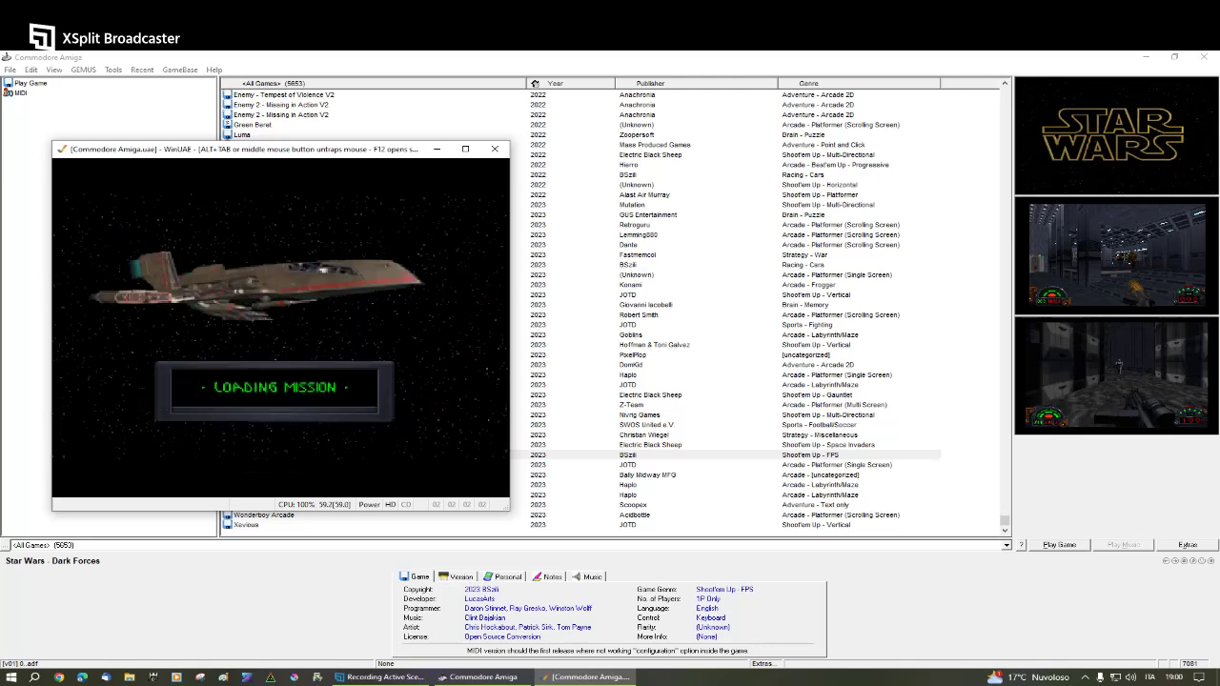
# - Advance through the Secret Base, shoot the guards and collect the shield units and blaster rifle they drop
pyautogui.press('Up')
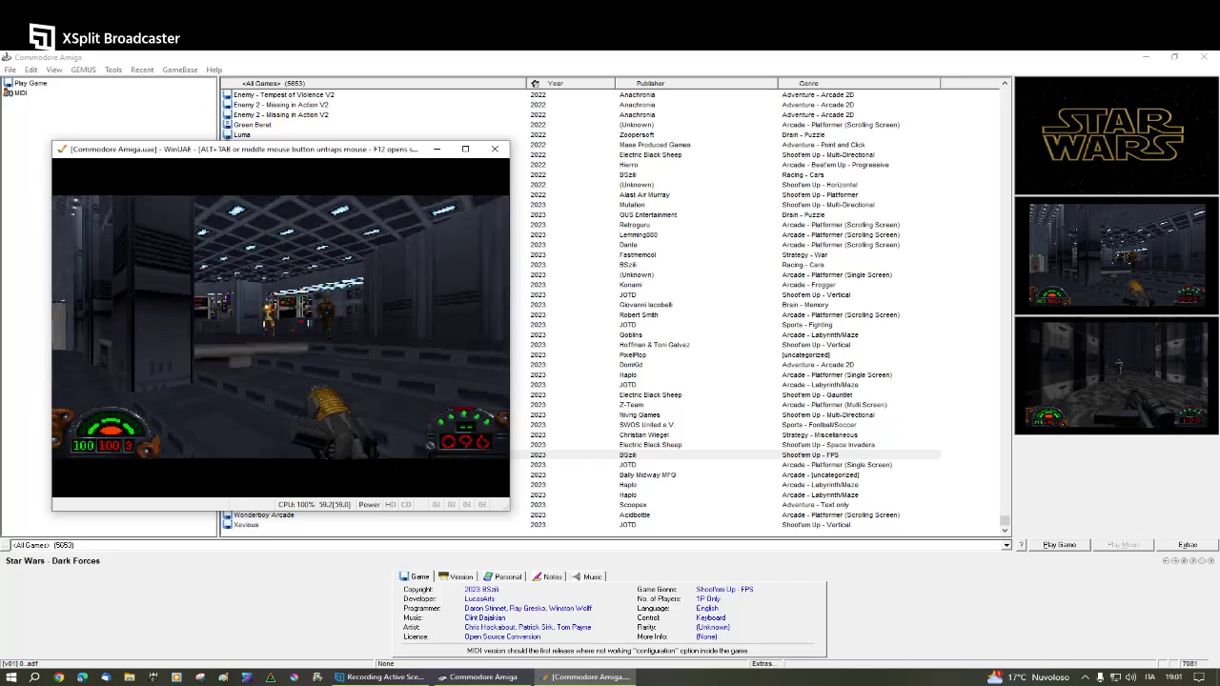
pyautogui.press('Up')
pyautogui.press('ctrl')
pyautogui.press('ctrl')
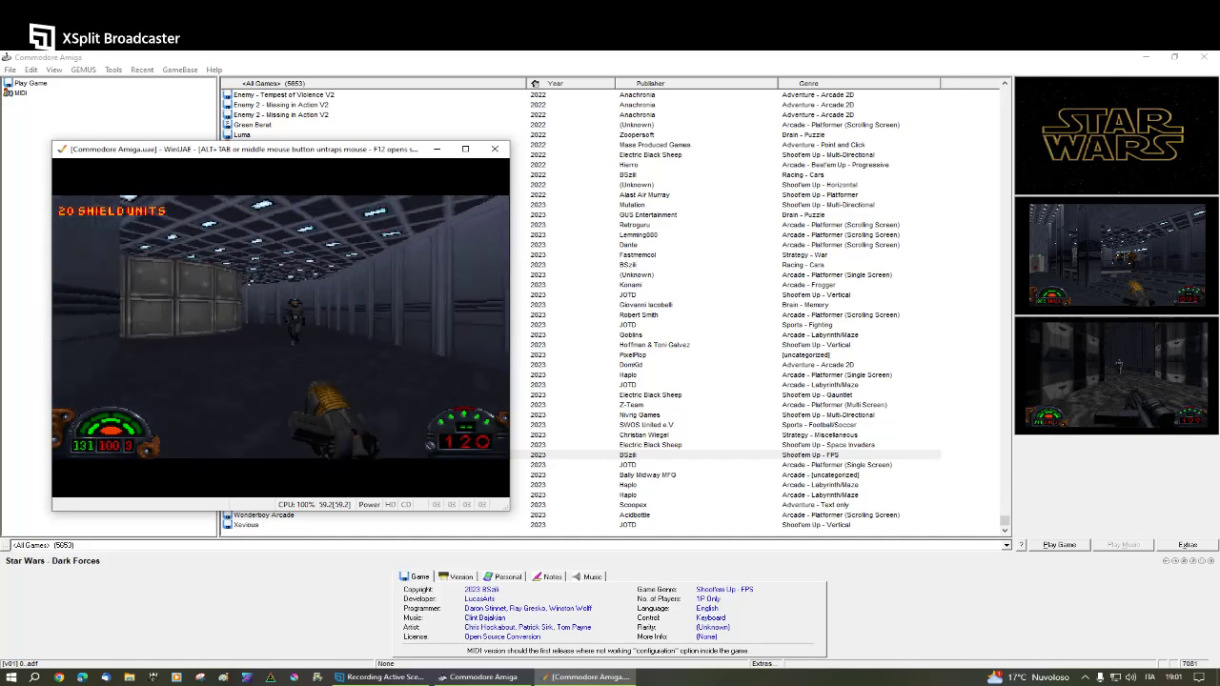
pyautogui.press('ctrl')
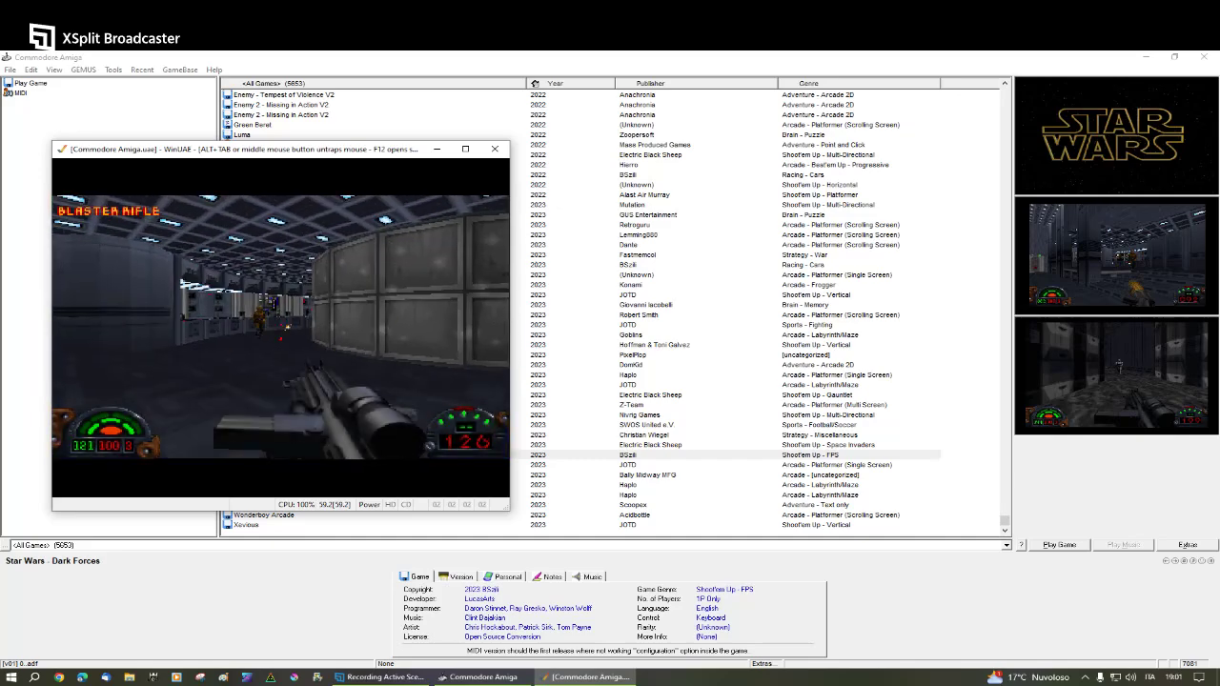
pyautogui.press('ctrl')
pyautogui.press('Left')
pyautogui.press('Up')
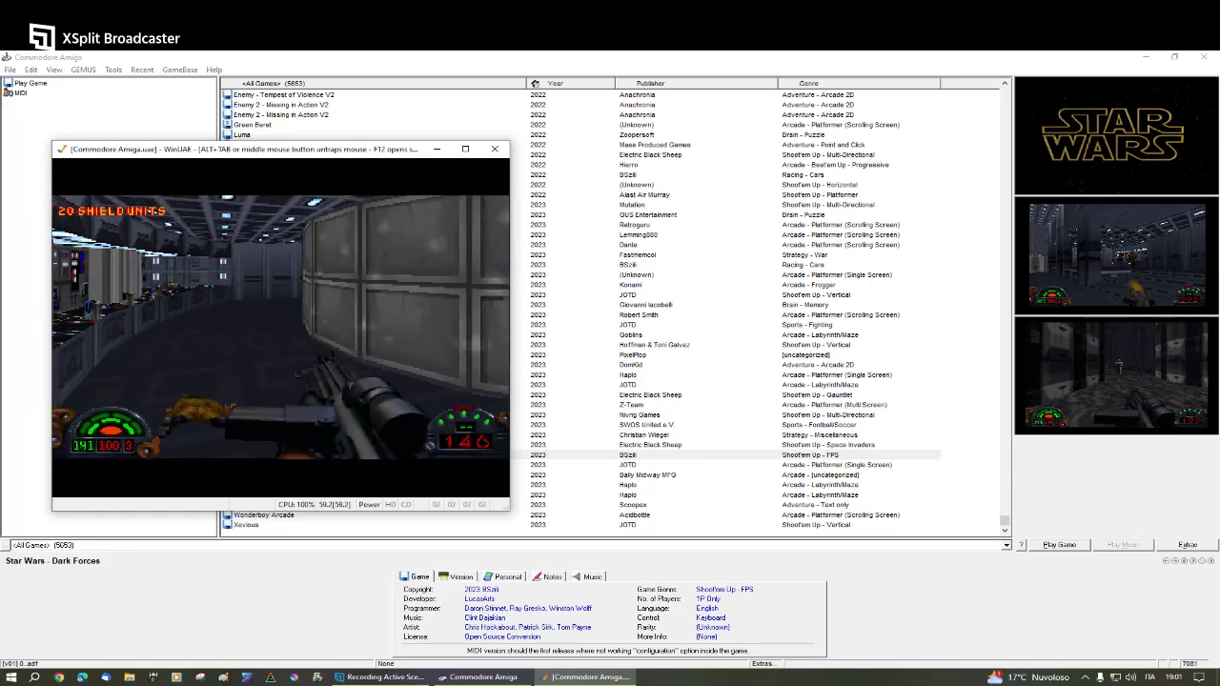
pyautogui.press('Left')
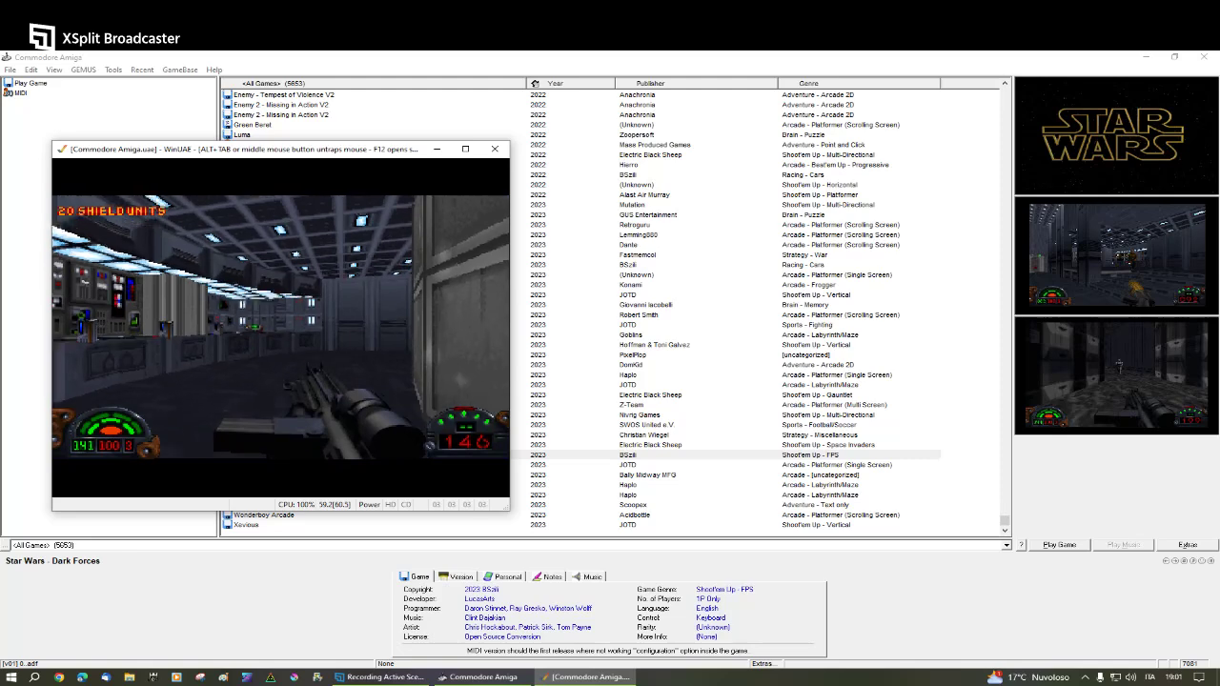
# - Pause the Secret Base mission and open the game's control configuration
pyautogui.press('Escape')
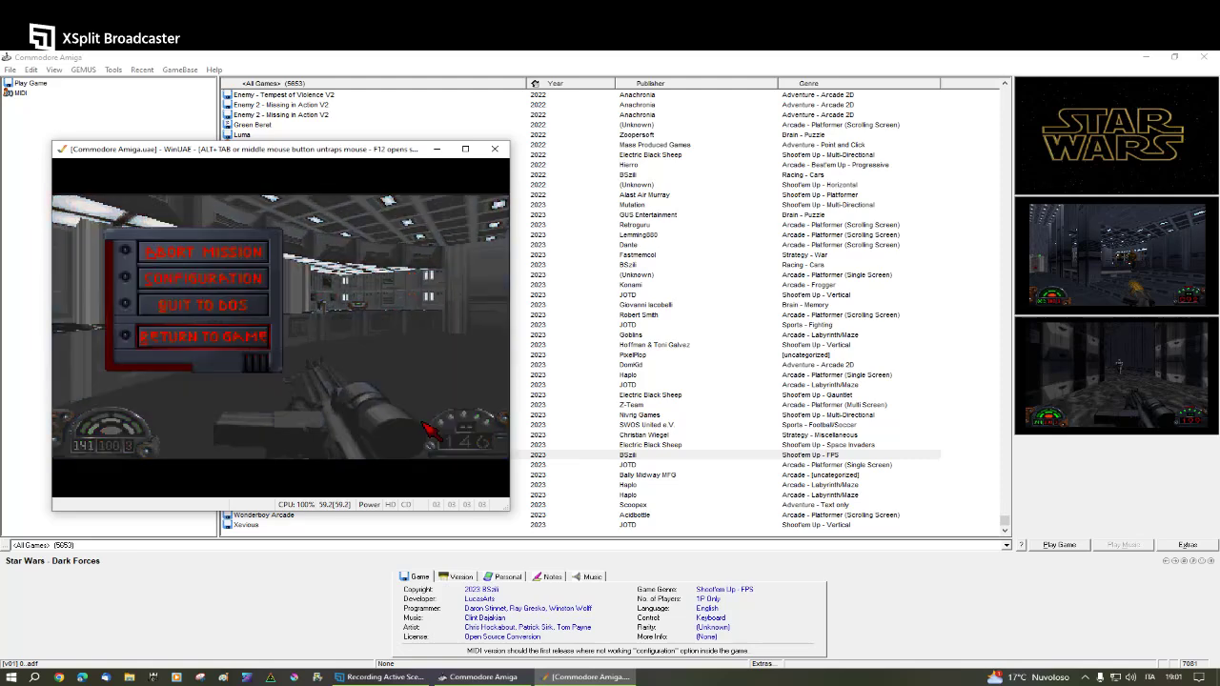
pyautogui.click(226, 294)
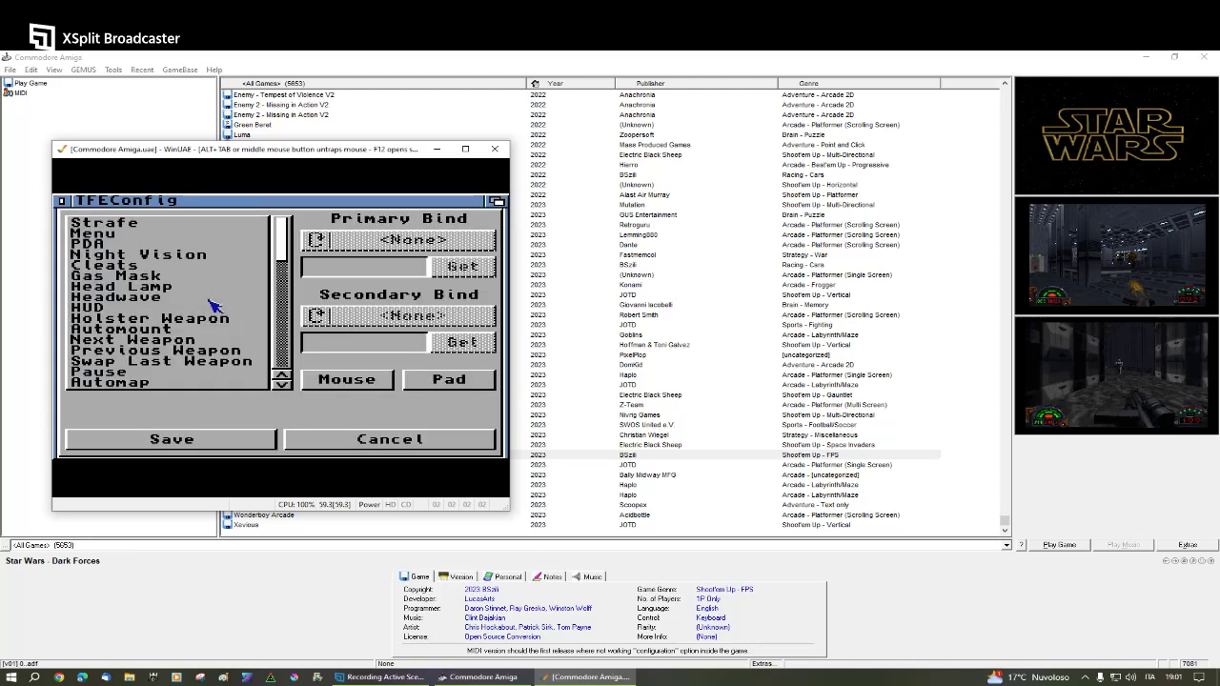
# - Cancel the control configuration and quit the Secret Base mission to DOS
pyautogui.click(390, 440)
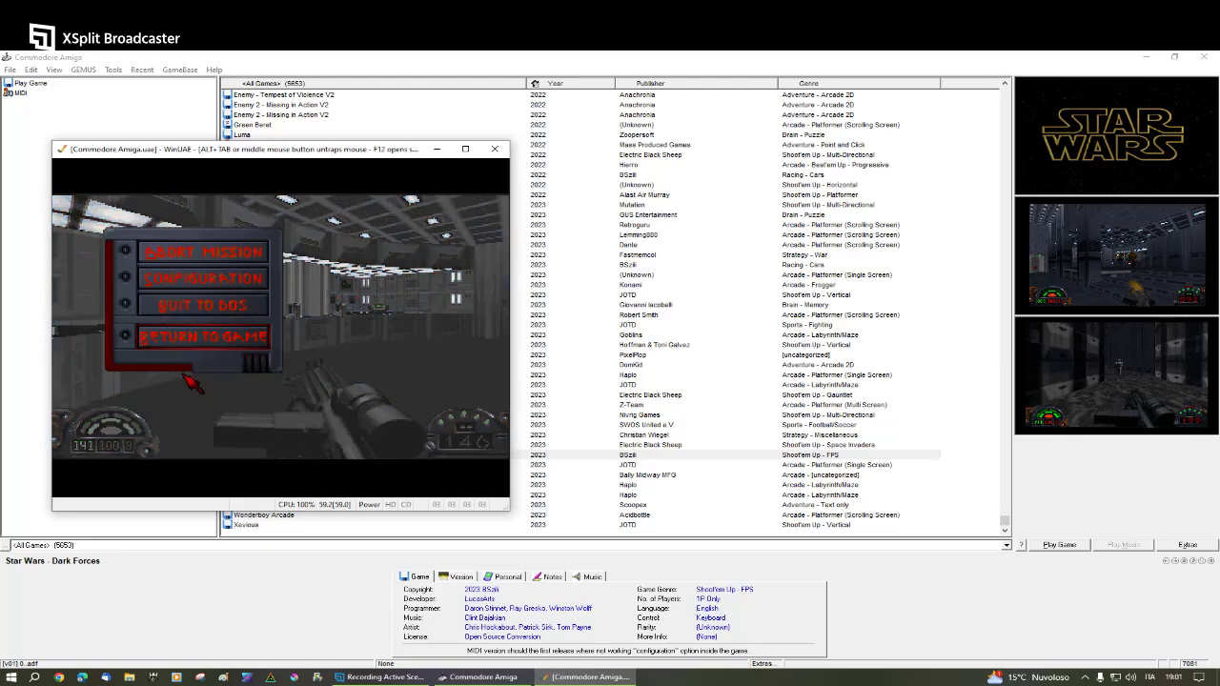
pyautogui.click(164, 307)
pyautogui.click(450, 347)
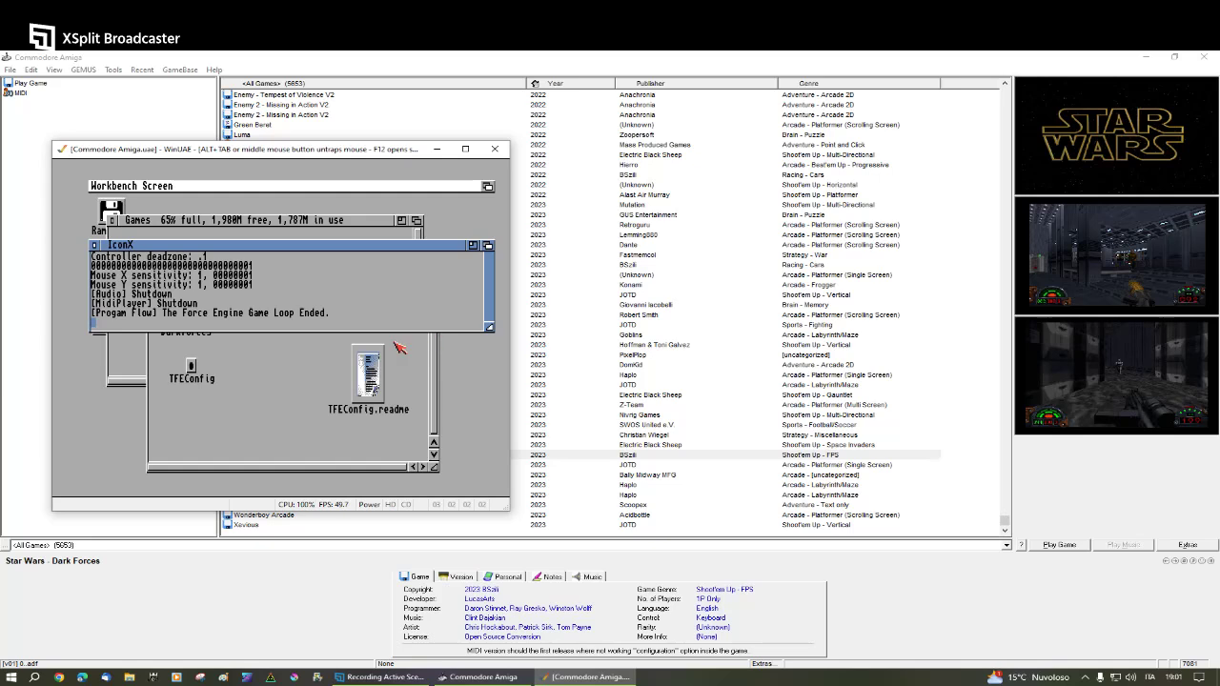
# - Close the game's console output and the emulator, and launch the MIDI version of Star Wars - Dark Forces
pyautogui.click(94, 245)
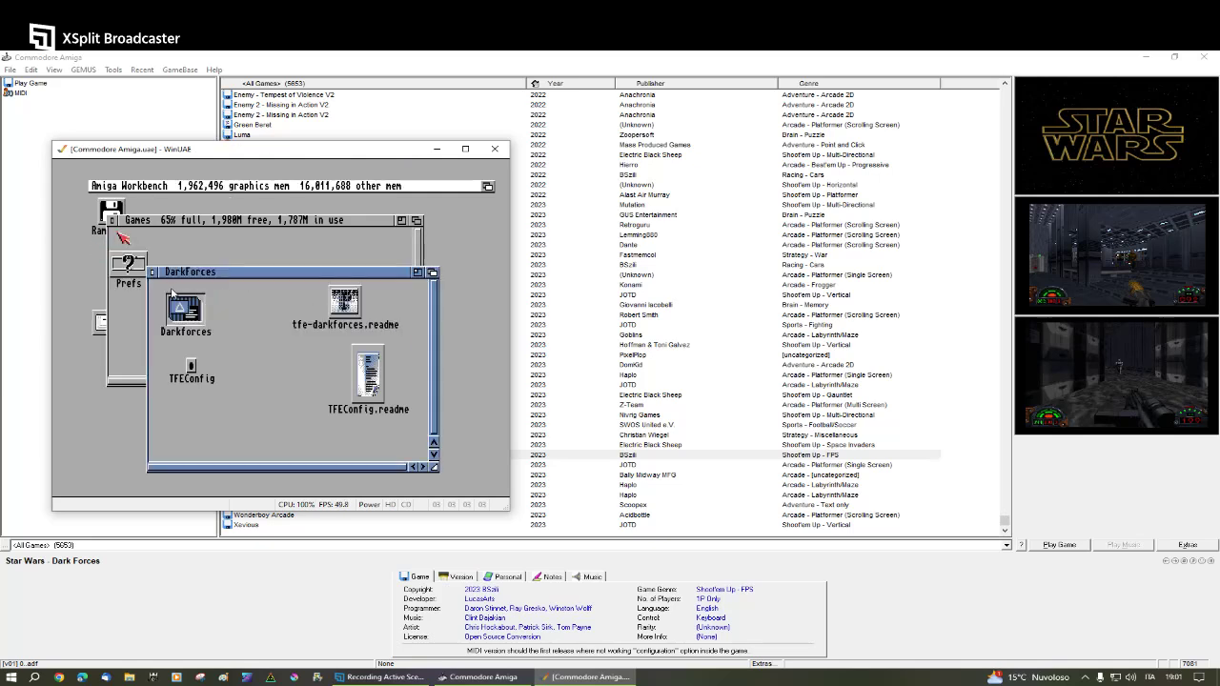
pyautogui.click(495, 149)
pyautogui.click(11, 94)
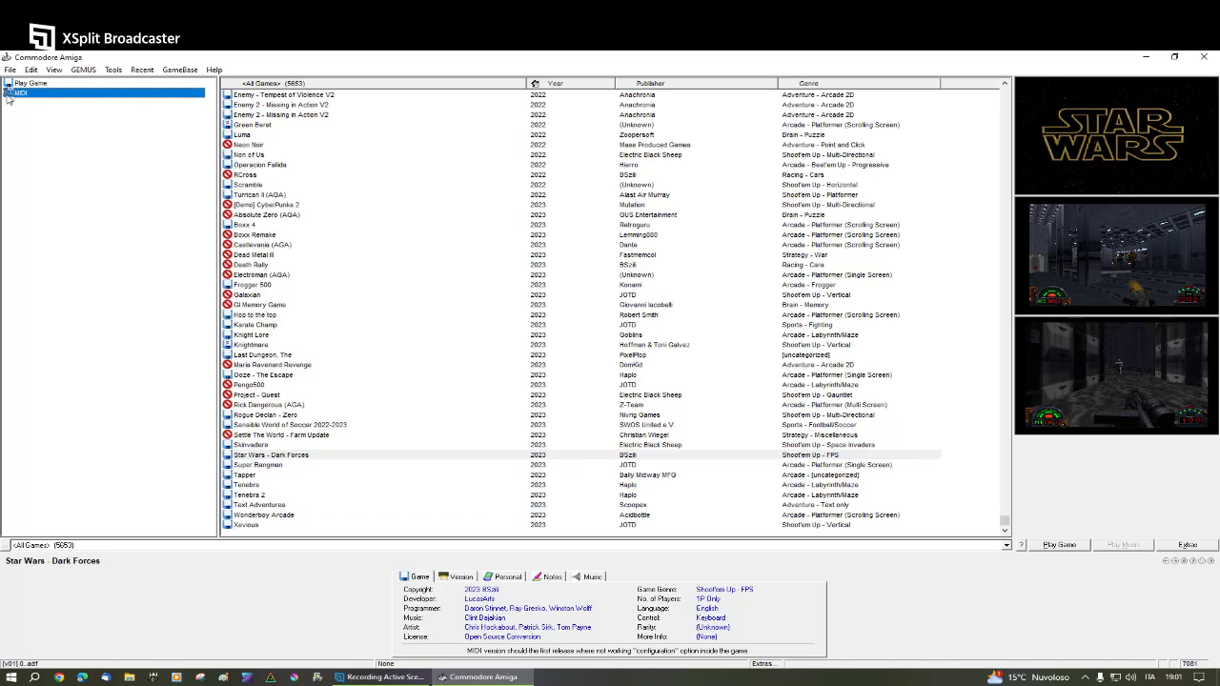
pyautogui.doubleClick(29, 95)
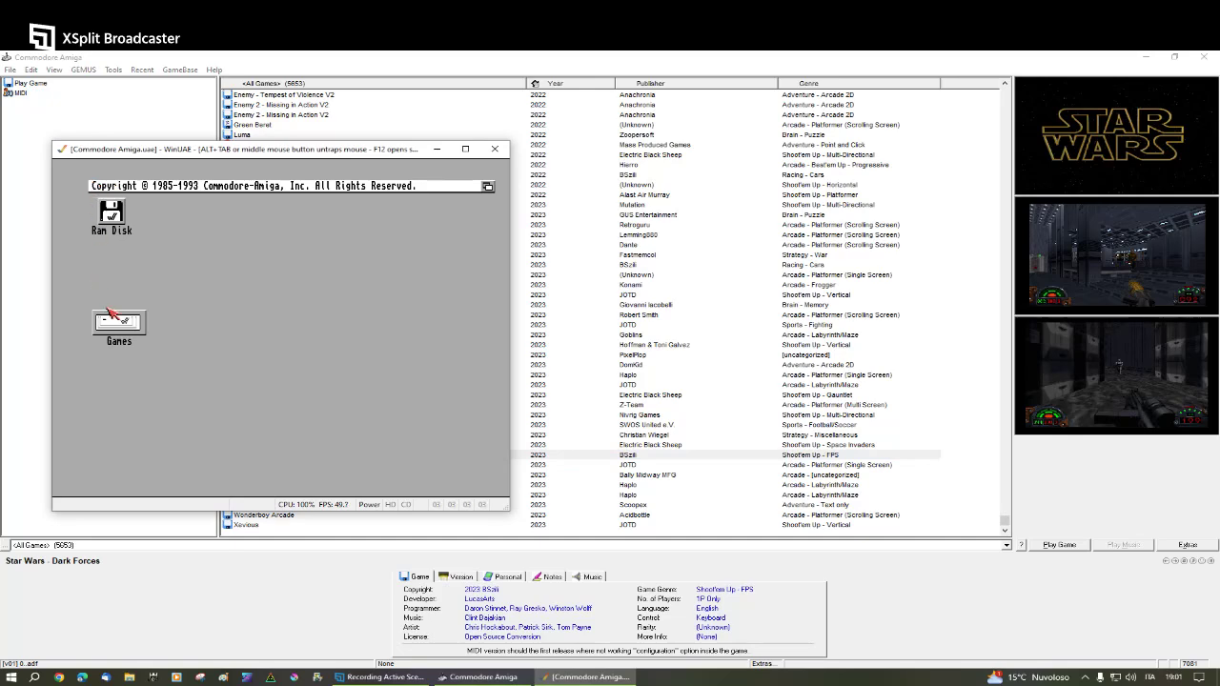
# - Check the MIDI device selection in the emulator's IO ports settings and leave without applying changes
pyautogui.press('F12')
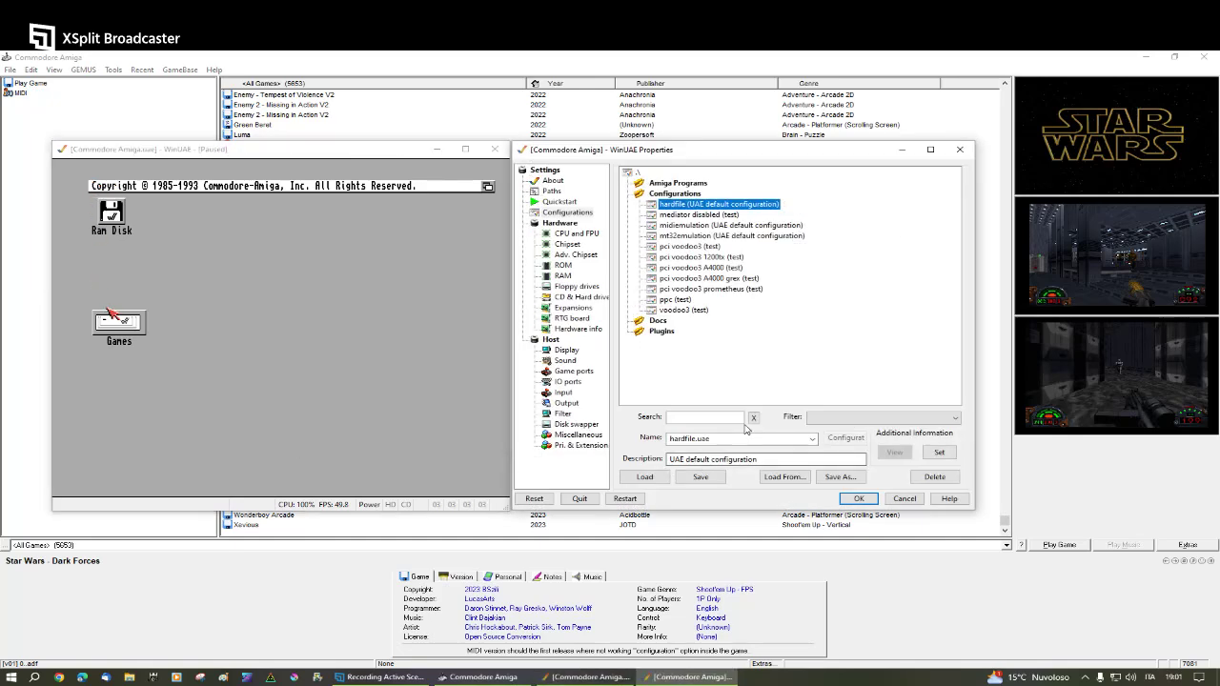
pyautogui.click(569, 381)
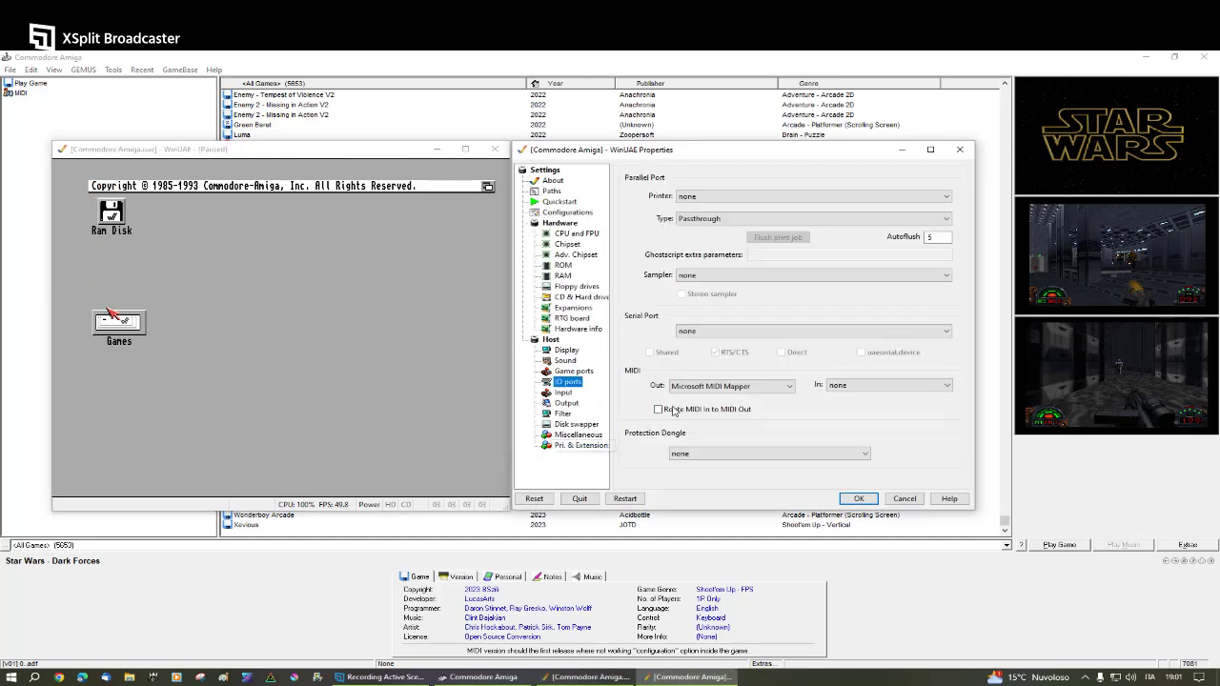
pyautogui.click(905, 499)
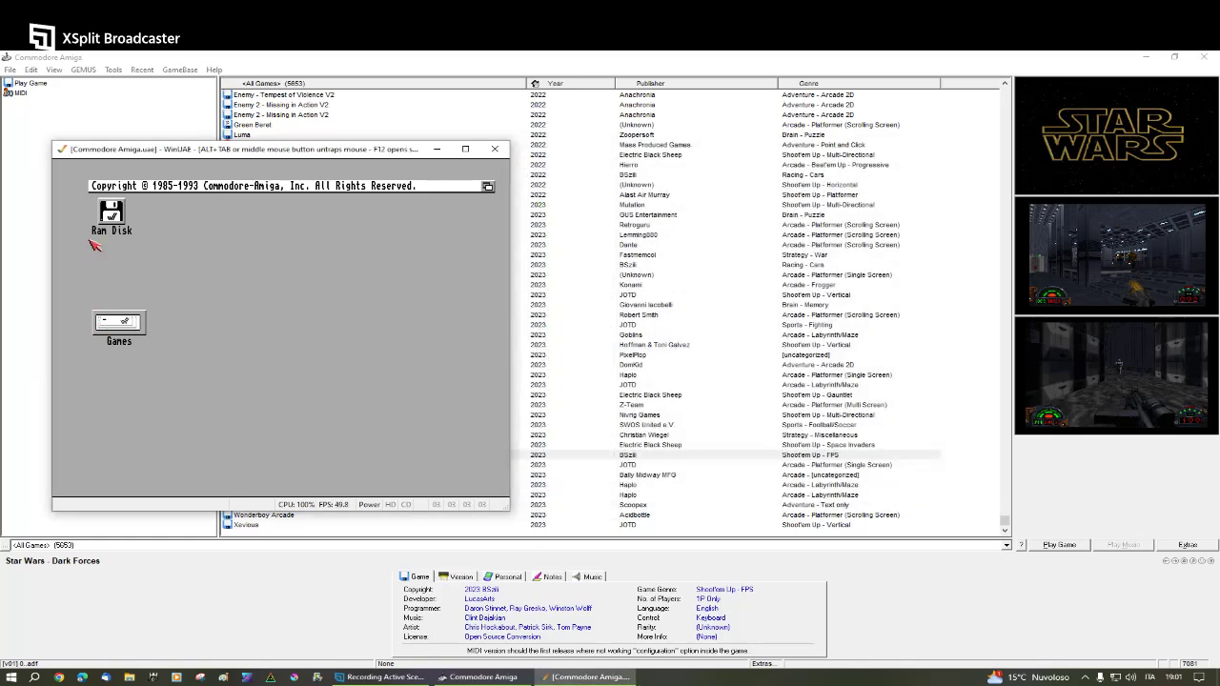
# - Open the Dark Forces drawer on the Games drive and start DarkForces
pyautogui.doubleClick(119, 321)
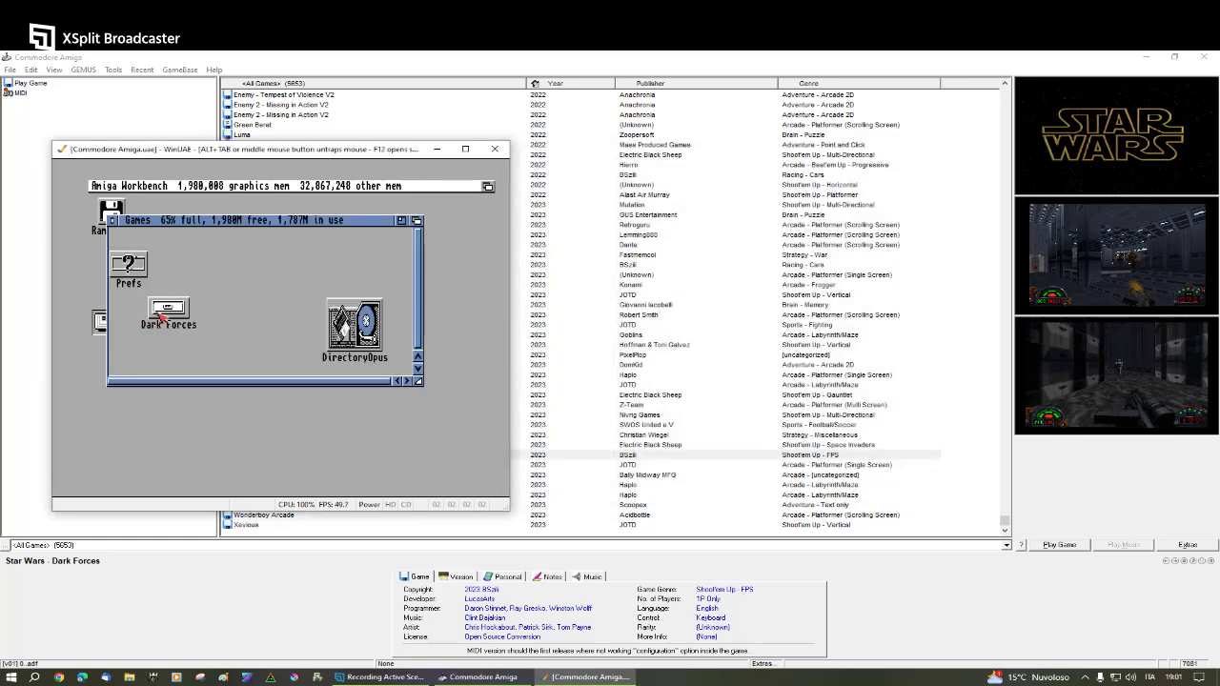
pyautogui.doubleClick(160, 314)
pyautogui.doubleClick(239, 278)
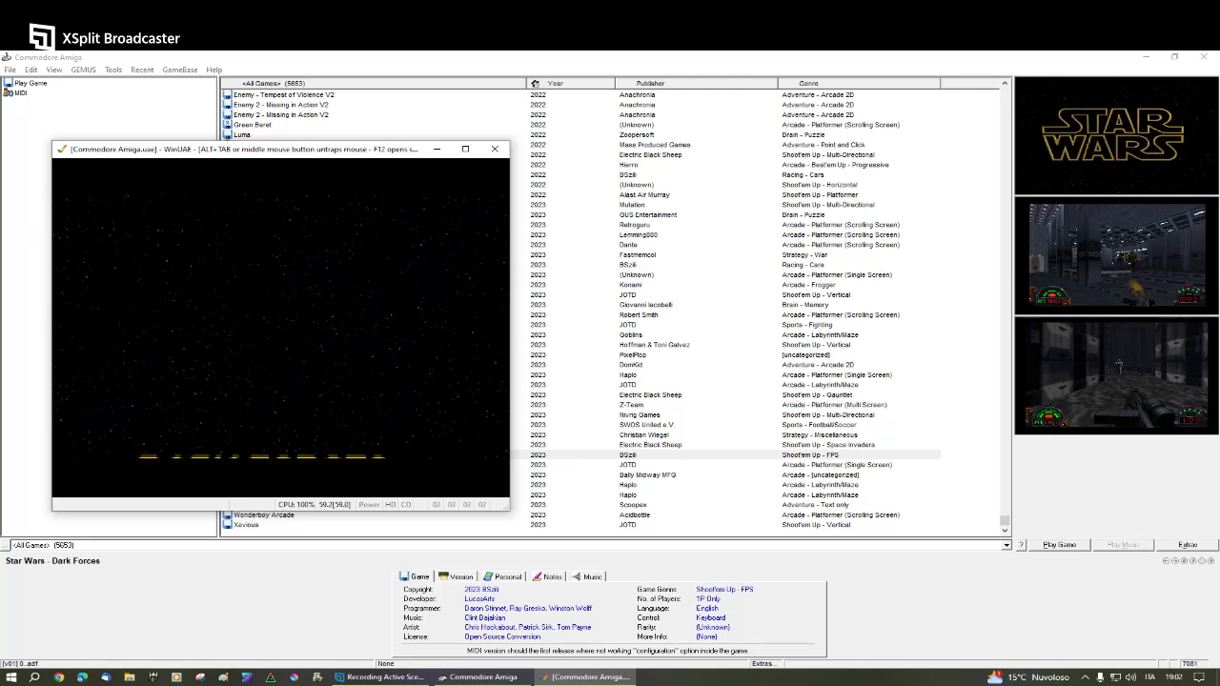
# - Skip the opening crawl and begin the Secret Base mission, firing and moving forward briefly
pyautogui.press('Escape')
pyautogui.click(436, 431)
pyautogui.click(442, 432)
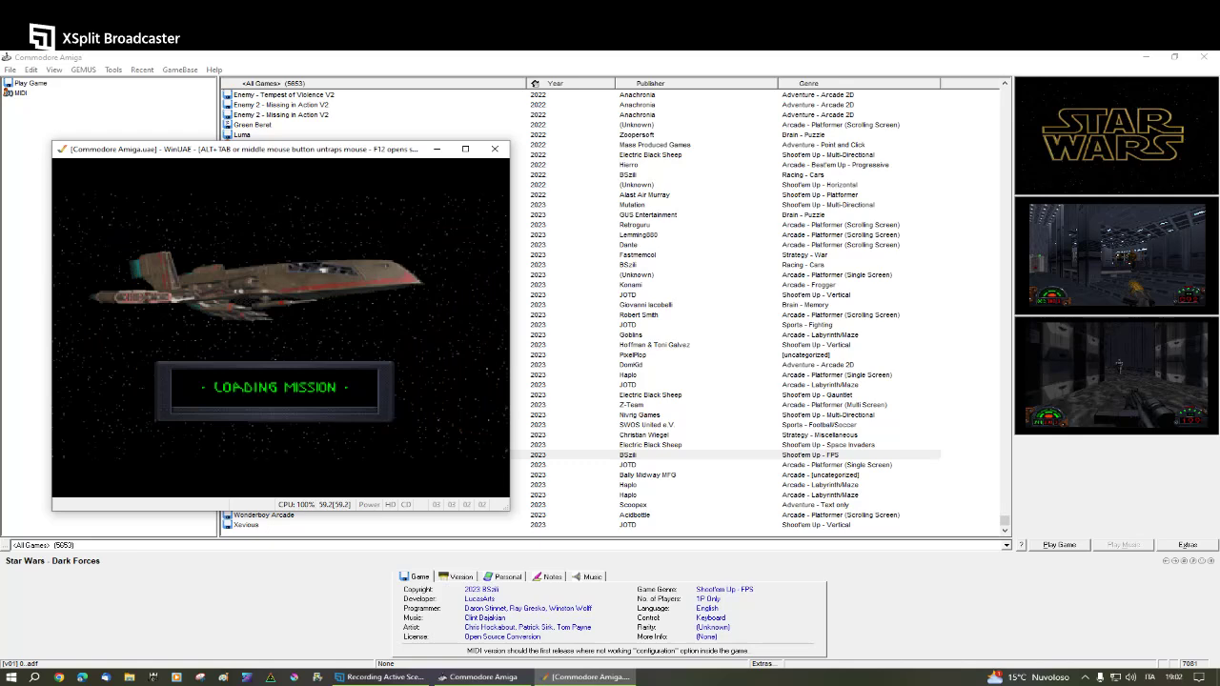
pyautogui.press('ctrl')
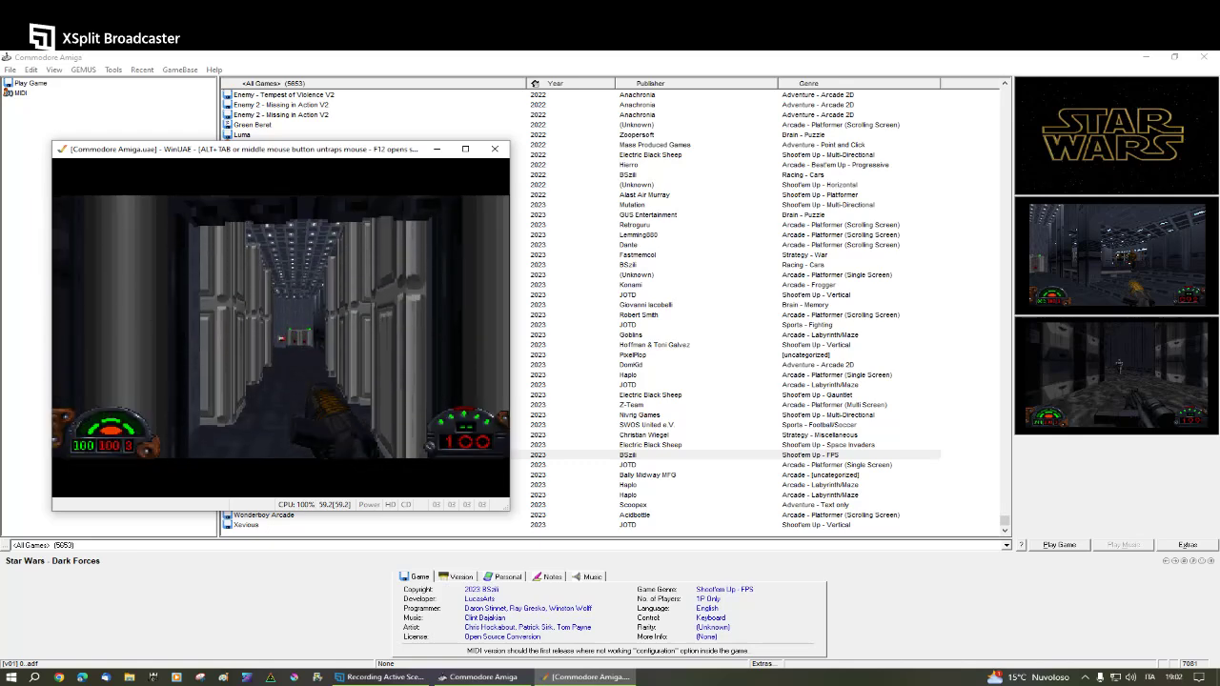
pyautogui.press('Up')
# - Pause the Secret Base mission and quit the game to DOS, confirming the exit
pyautogui.press('Escape')
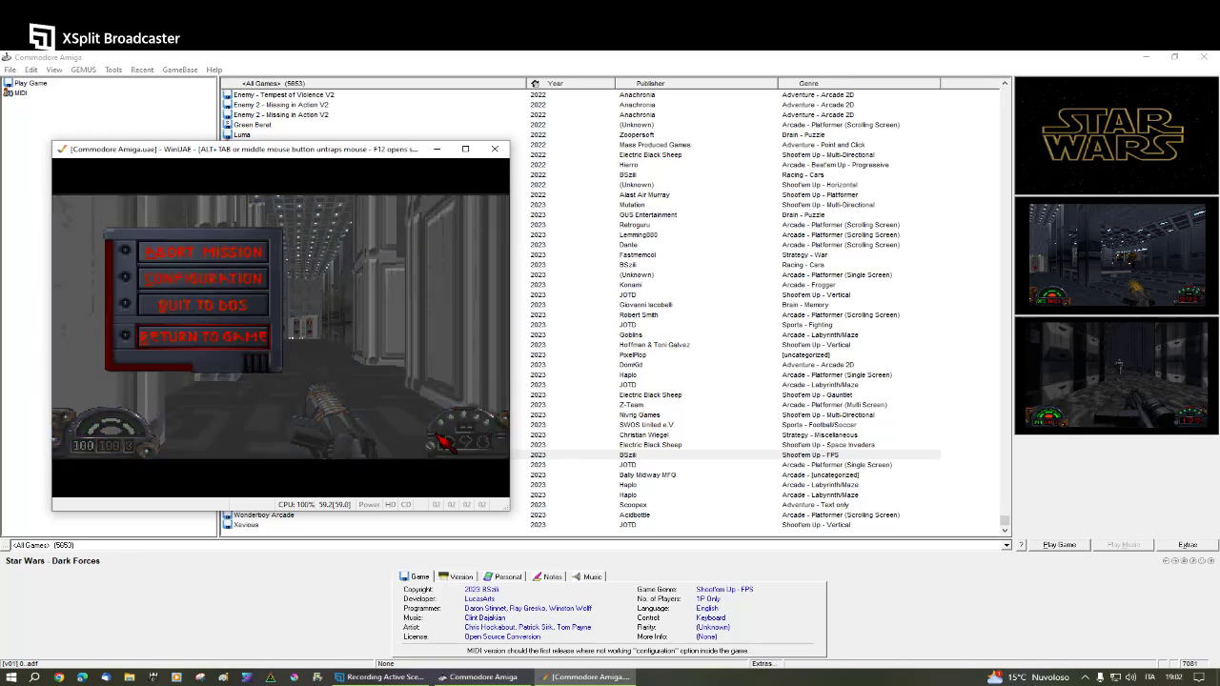
pyautogui.click(206, 313)
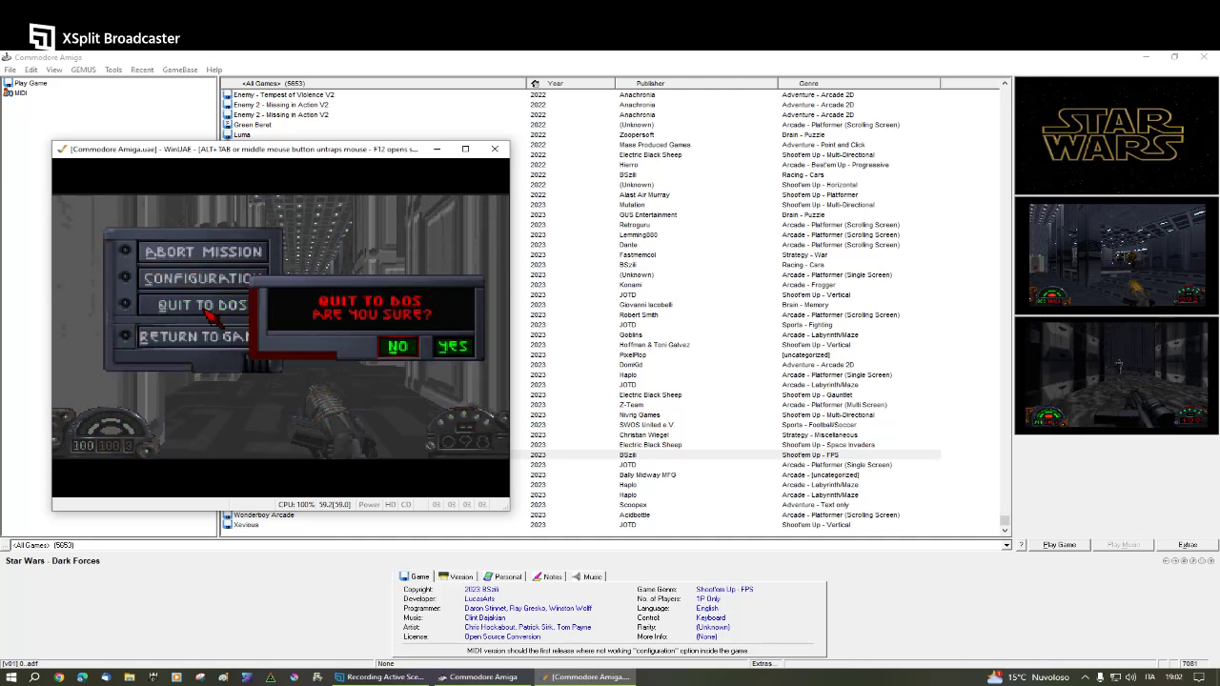
pyautogui.click(457, 348)
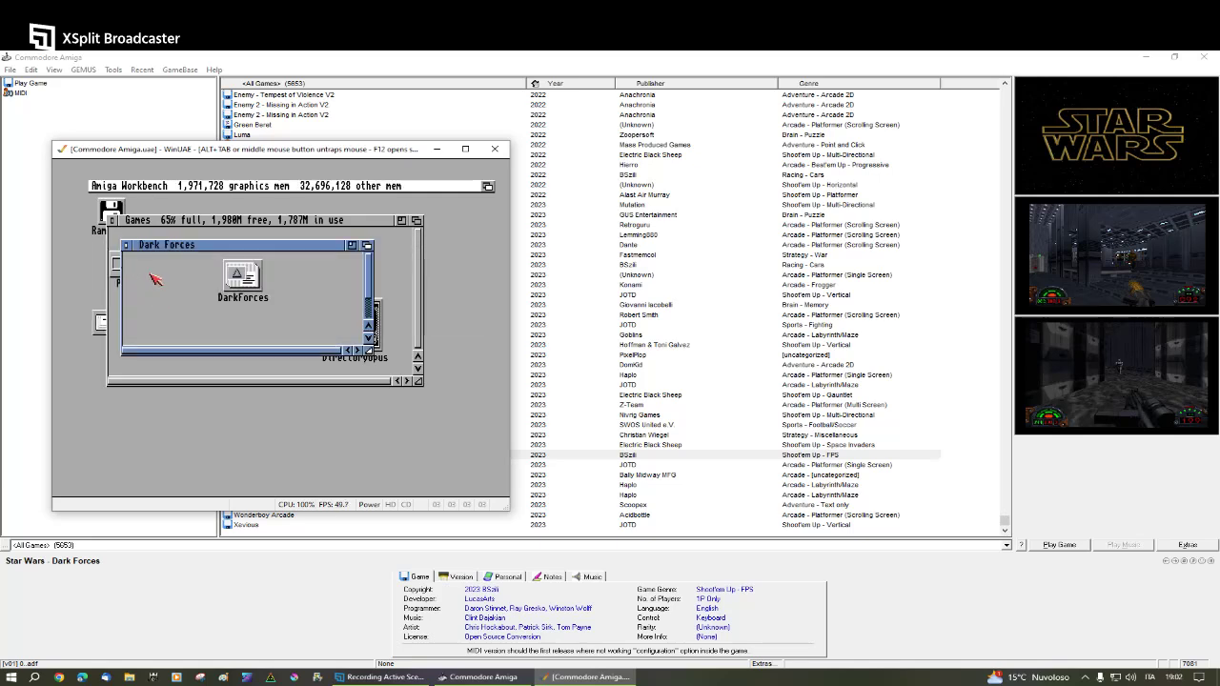
# - Look through the contents of the Dark Forces drawer and start DarkForces again
pyautogui.click(371, 312)
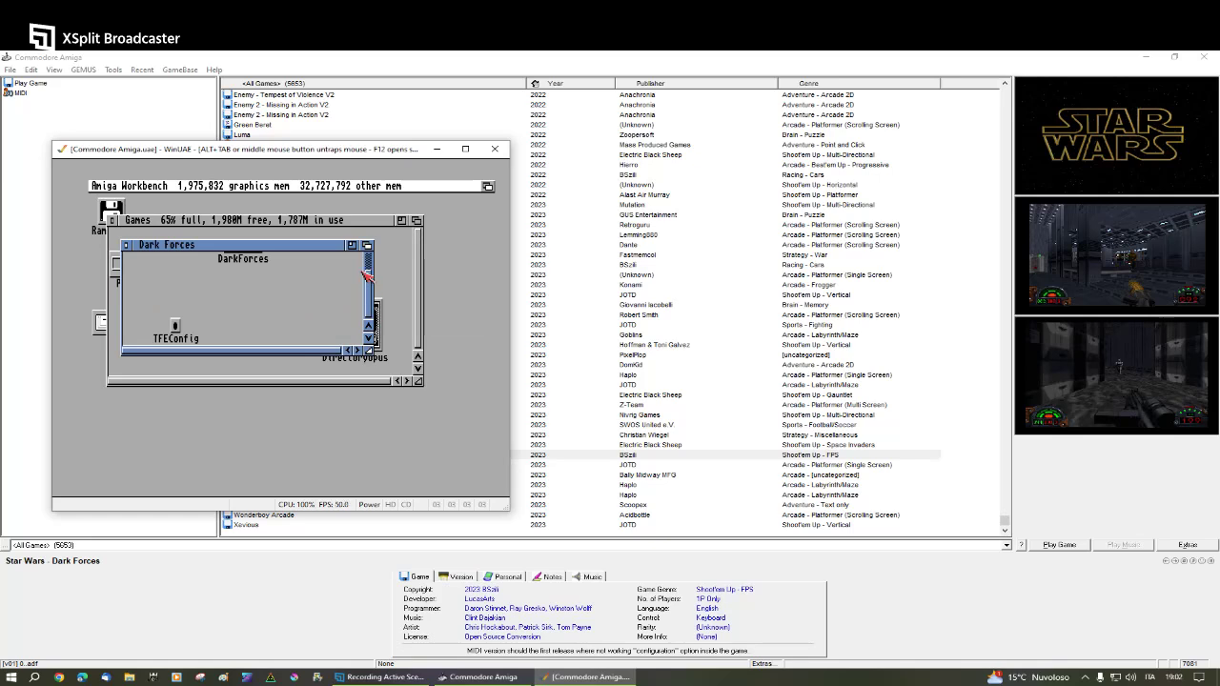
pyautogui.click(371, 272)
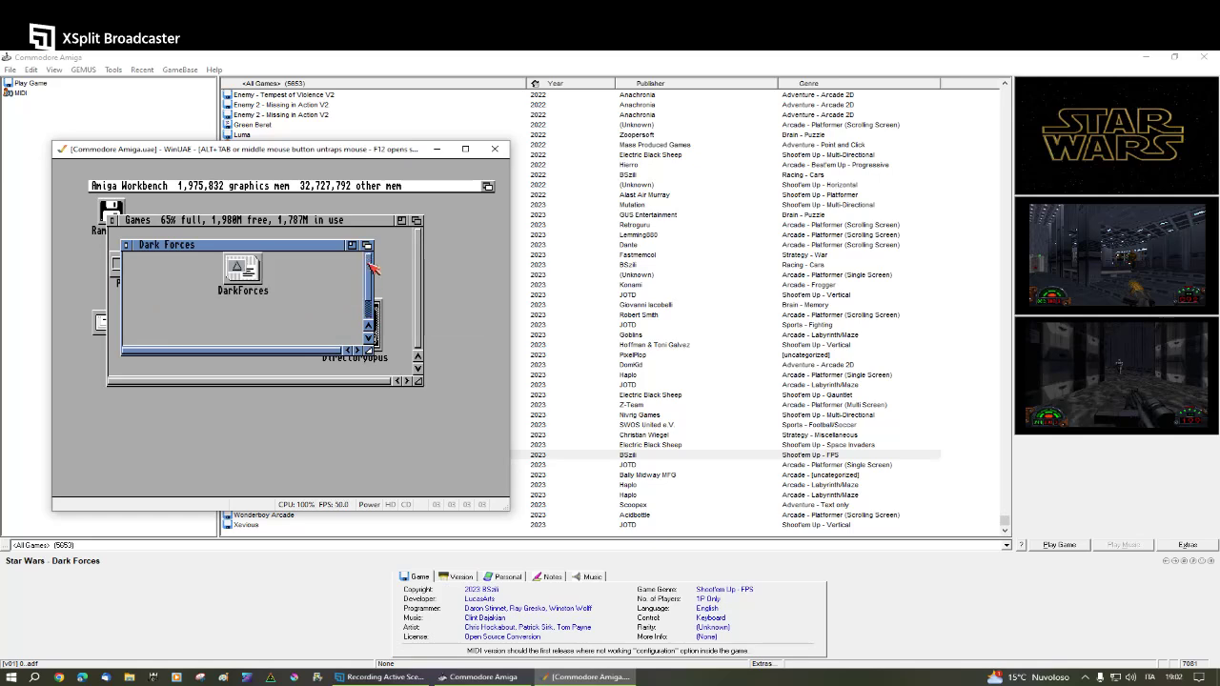
pyautogui.doubleClick(252, 274)
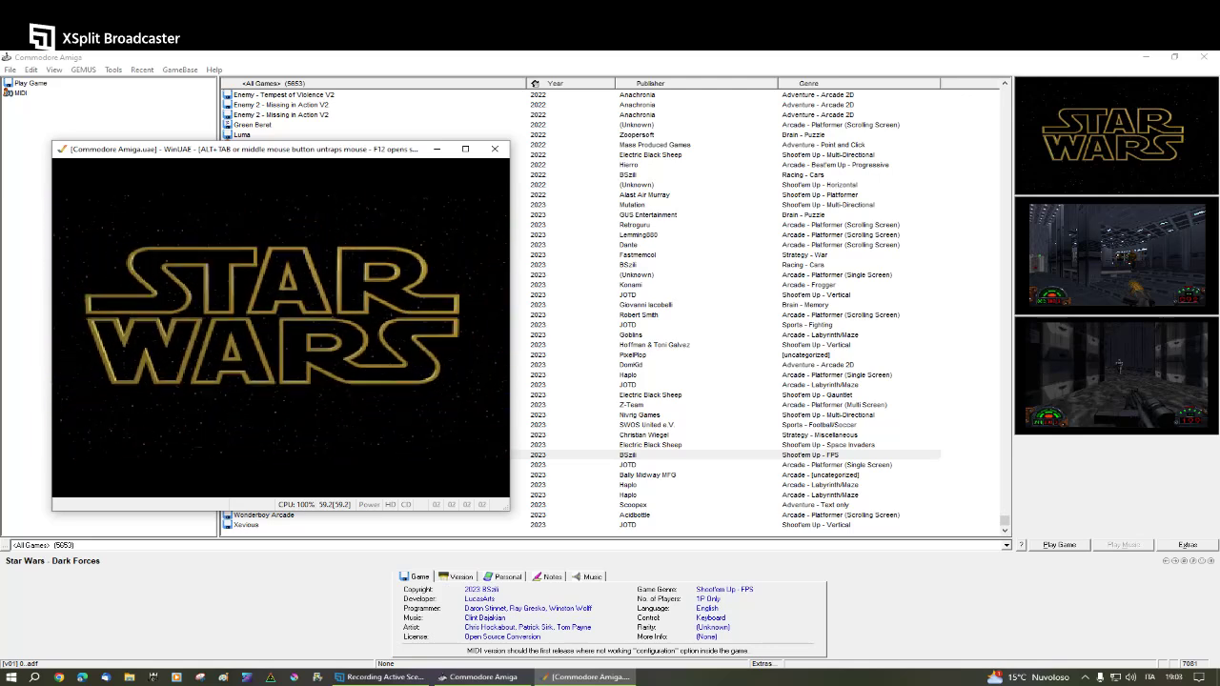
# - Skip the Star Wars intro and exit to DOS from the agent menu
pyautogui.press('Escape')
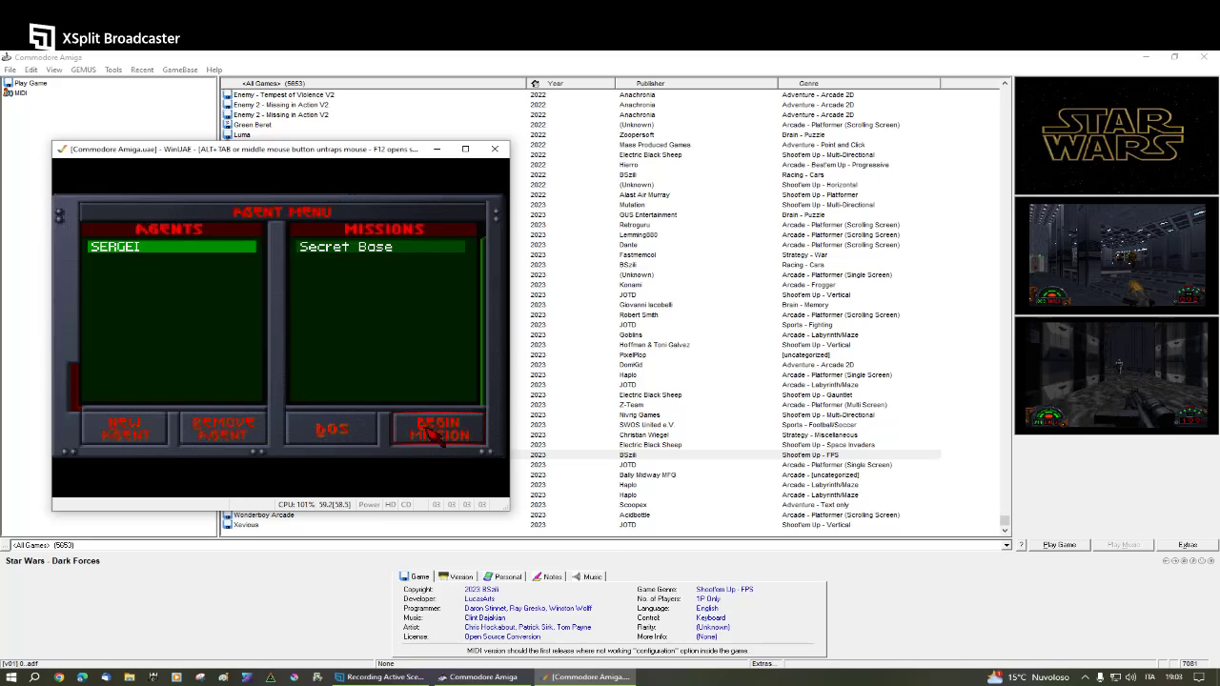
pyautogui.click(319, 430)
pyautogui.click(376, 352)
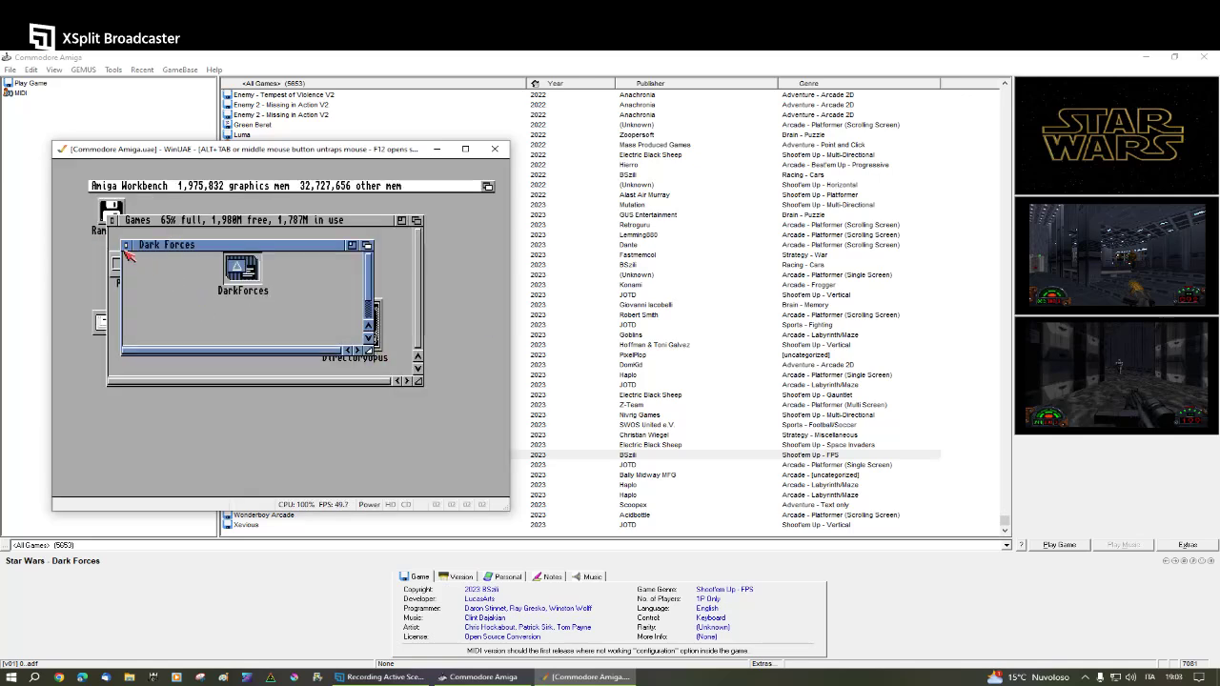
# - Close the Dark Forces drawer, release the captured mouse and shut down the emulator
pyautogui.click(125, 246)
pyautogui.middleClick(152, 259)
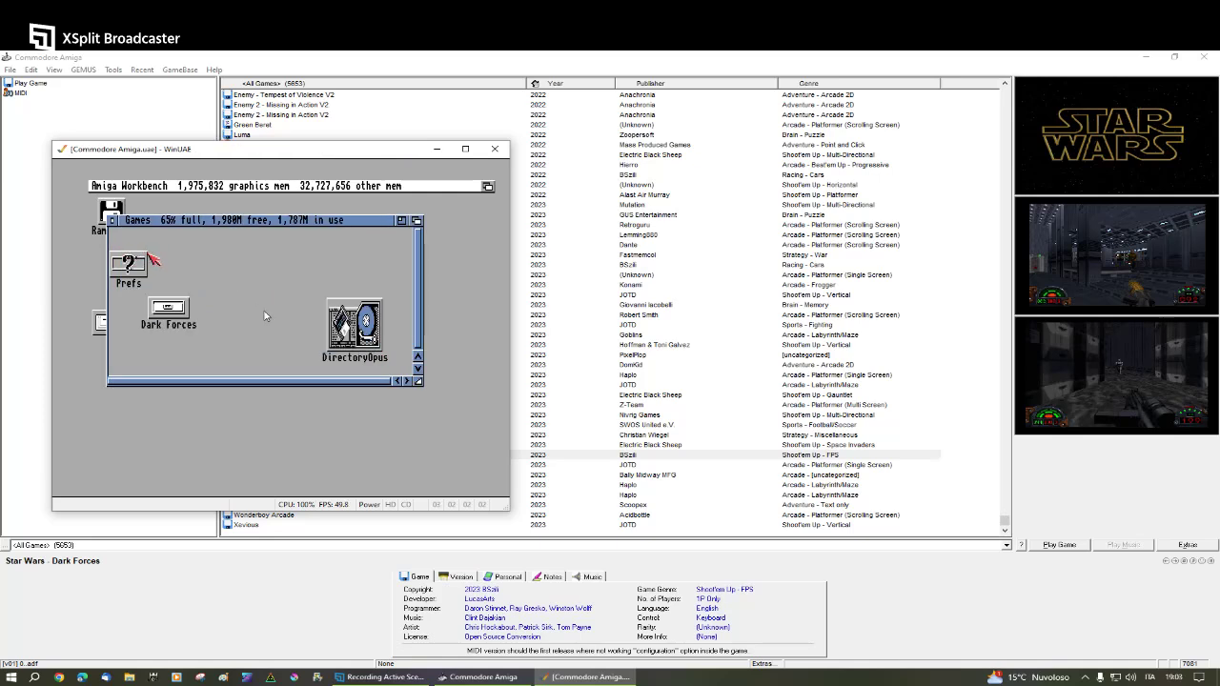
pyautogui.click(495, 152)
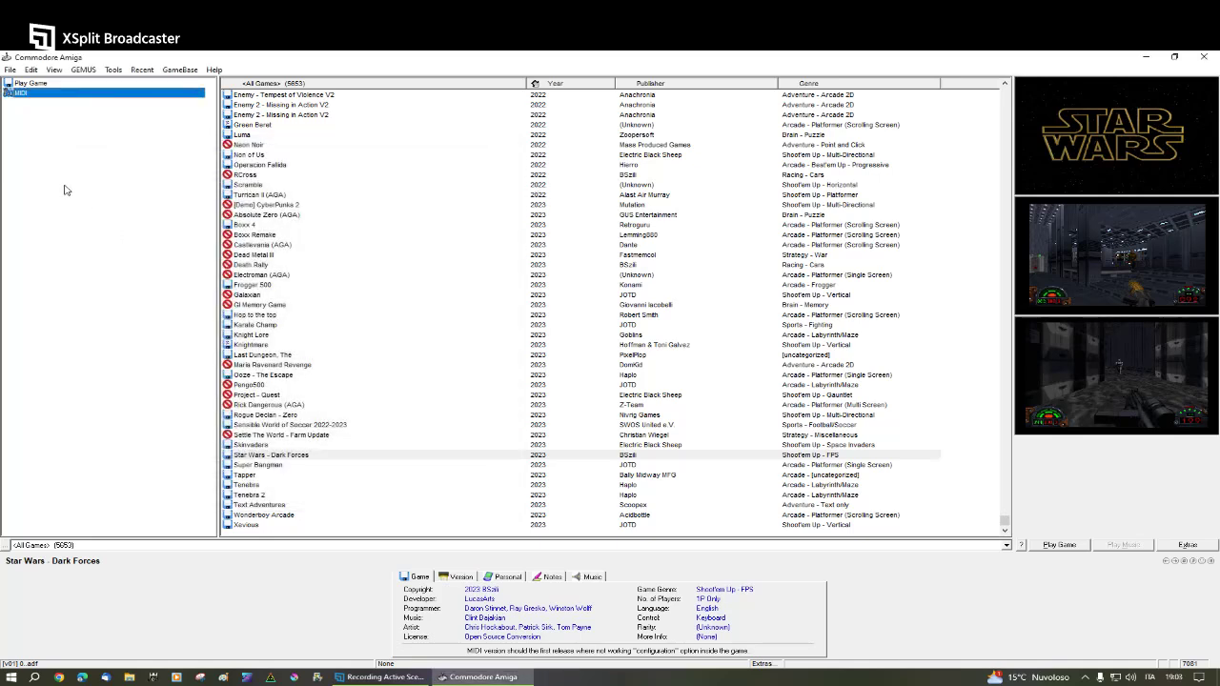
# - Launch the MIDI version of Star Wars - Dark Forces again and start DarkForces from its drawer on the Games drive
pyautogui.doubleClick(24, 99)
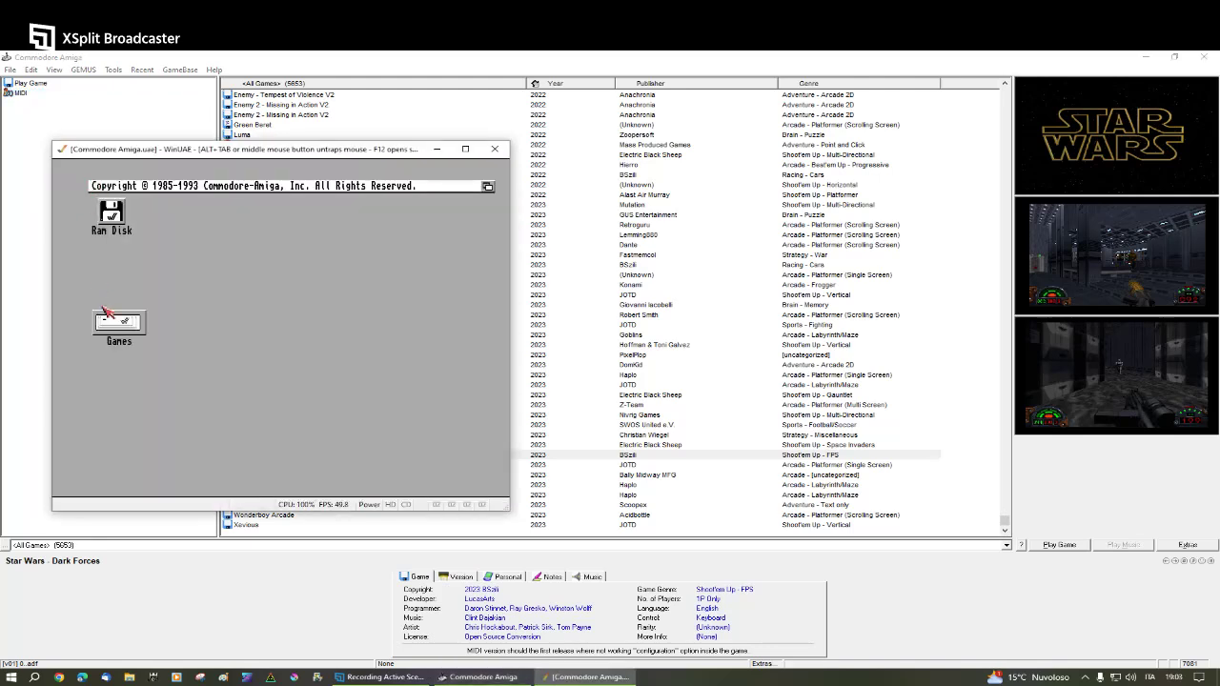
pyautogui.doubleClick(157, 313)
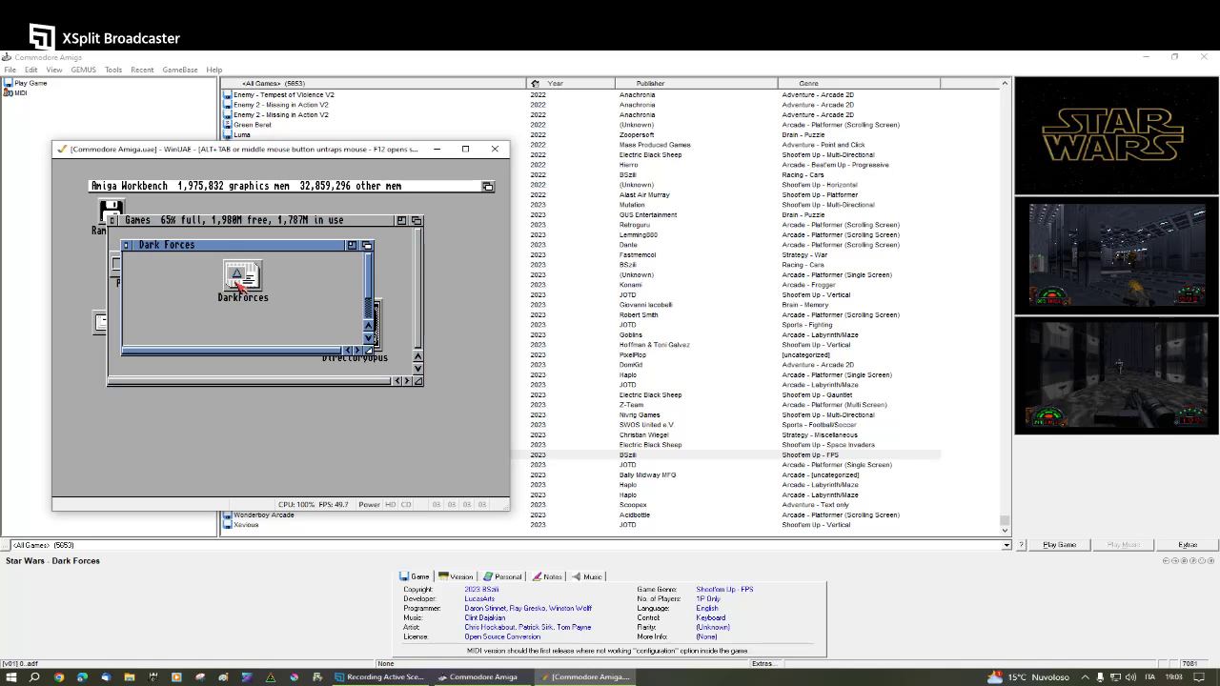
pyautogui.doubleClick(237, 283)
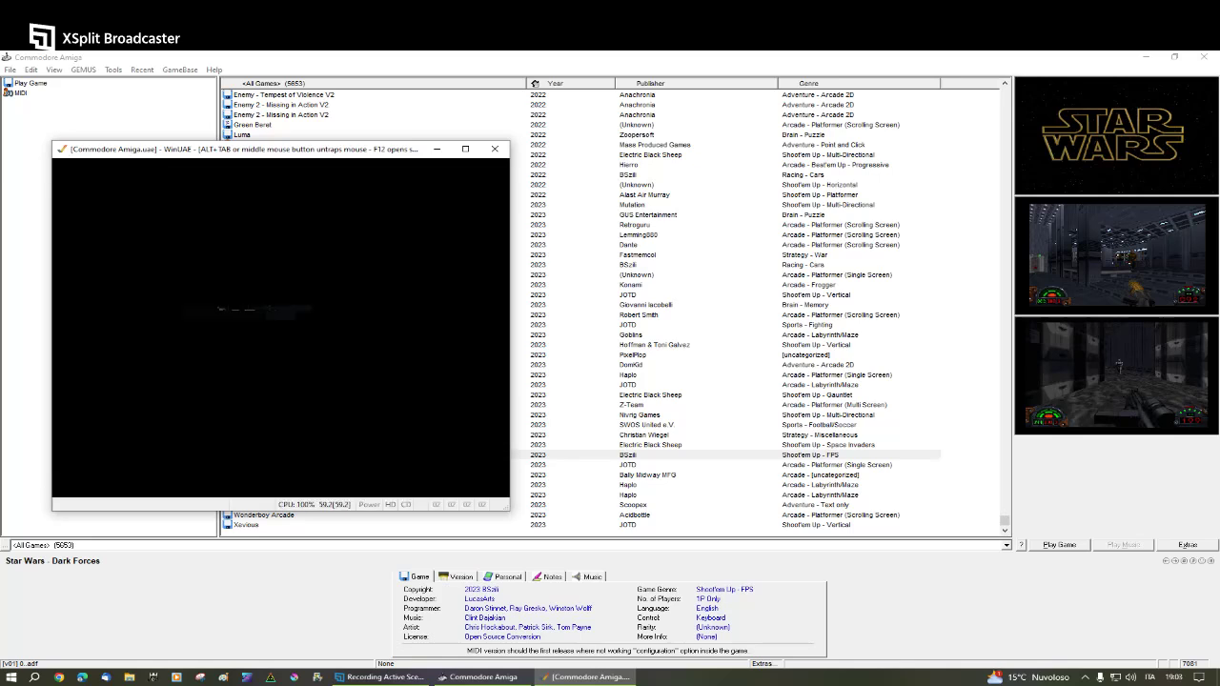
# - Close the emulator during the intro and view the list of emulators available for playing Star Wars - Dark Forces
pyautogui.middleClick(282, 332)
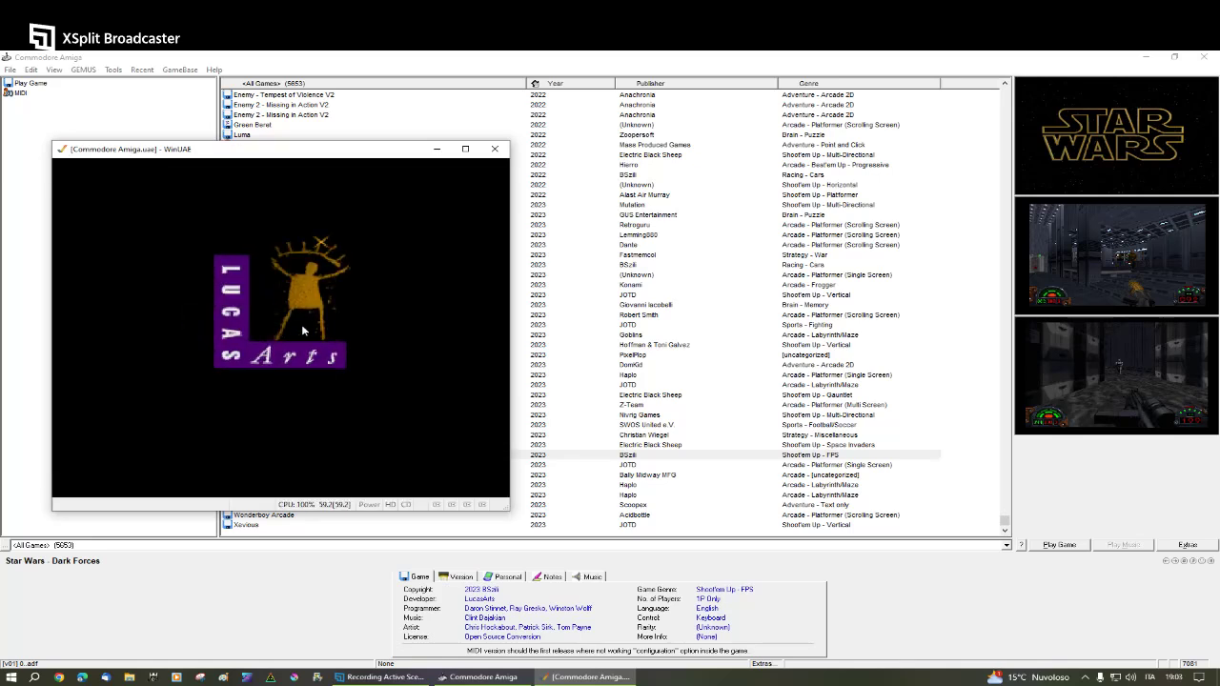
pyautogui.click(495, 151)
pyautogui.rightClick(1049, 550)
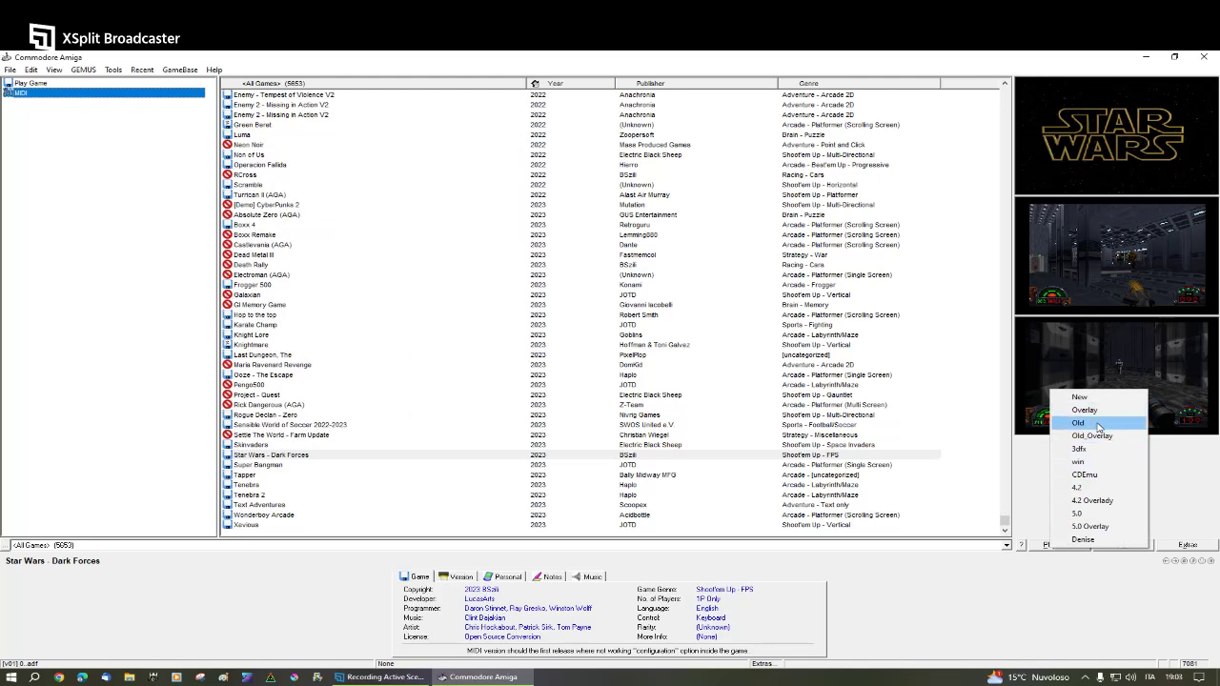
pyautogui.click(1008, 591)
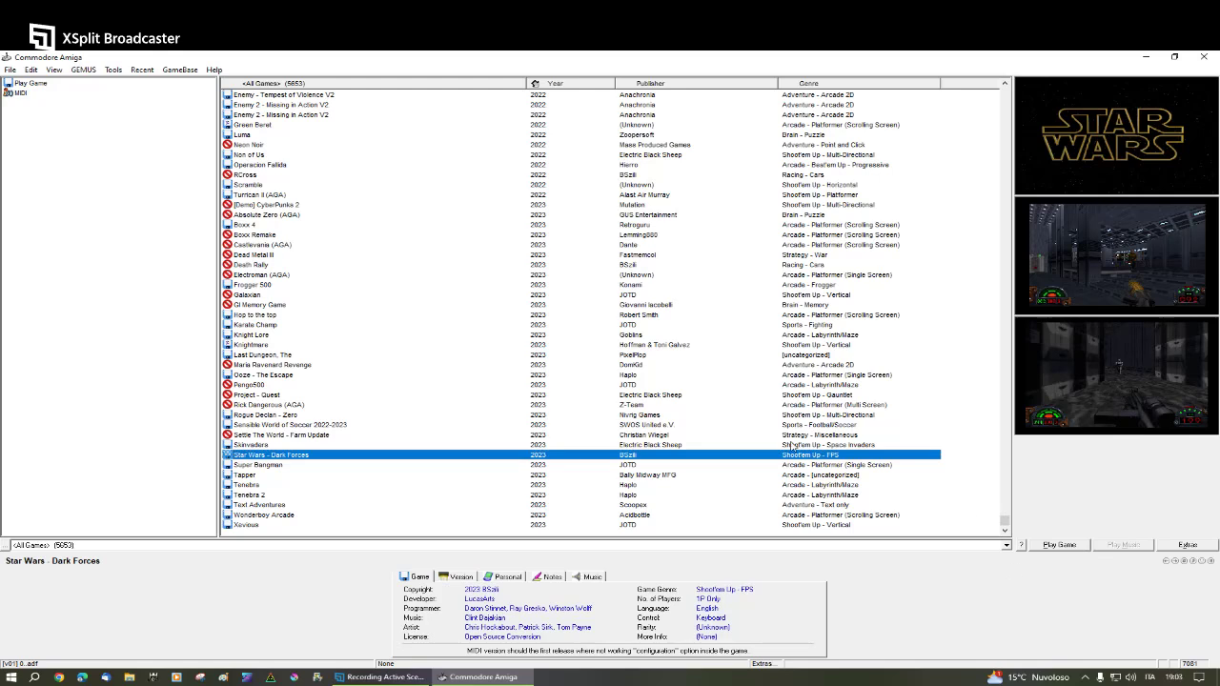
# - Move the Overlay emulator to the first position in the managed emulators list and save the order
pyautogui.click(87, 71)
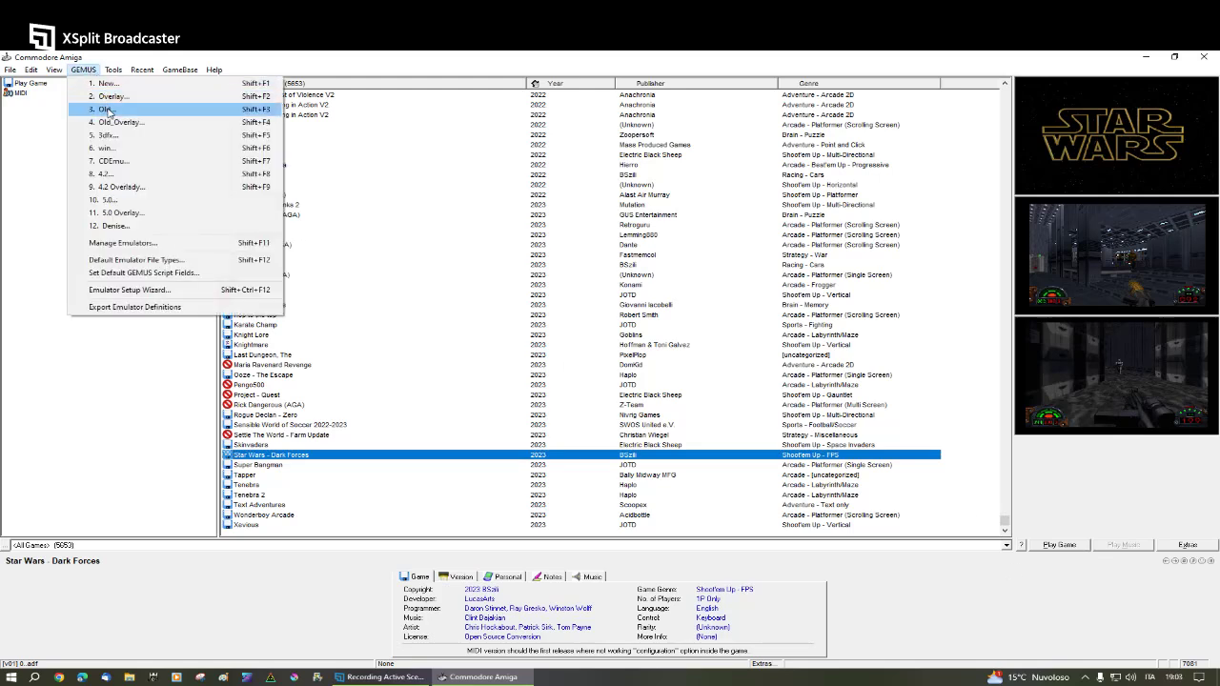
pyautogui.click(126, 244)
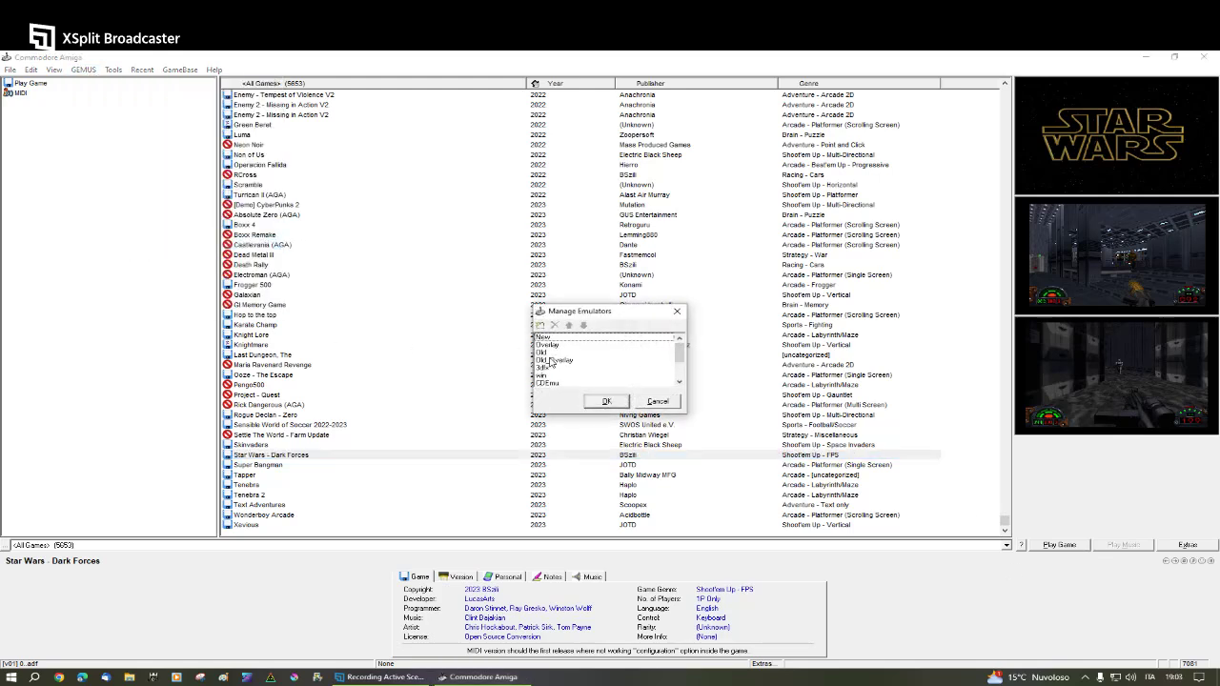
pyautogui.click(556, 345)
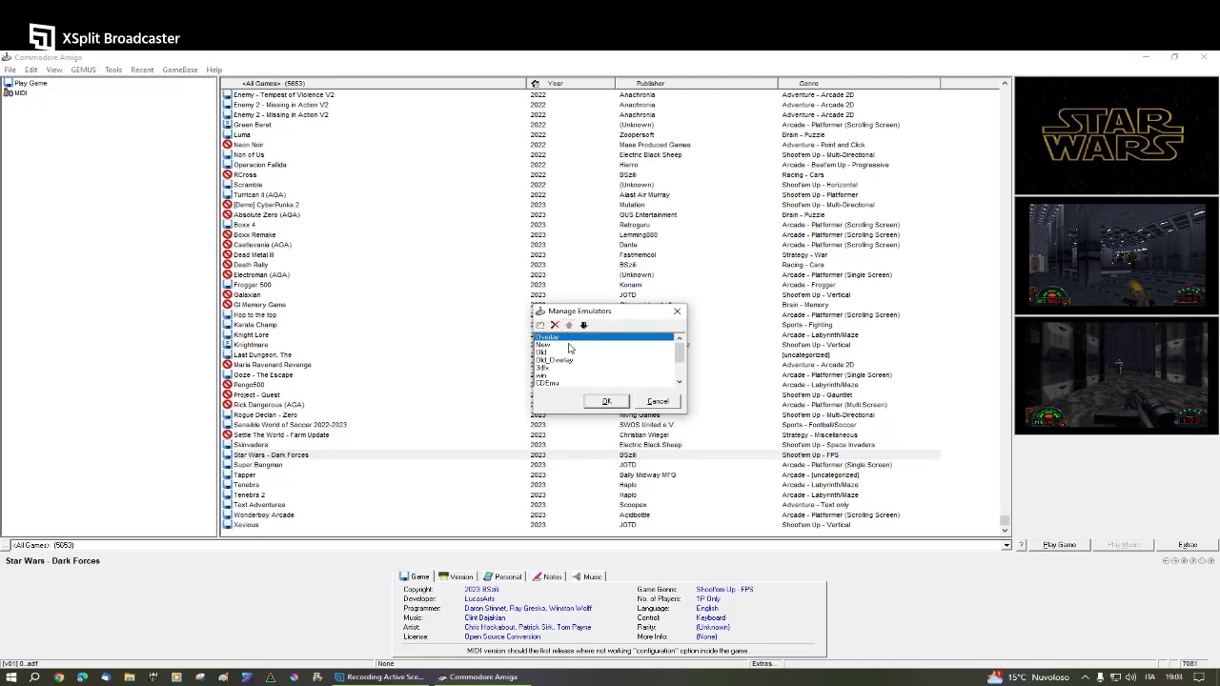
pyautogui.click(606, 401)
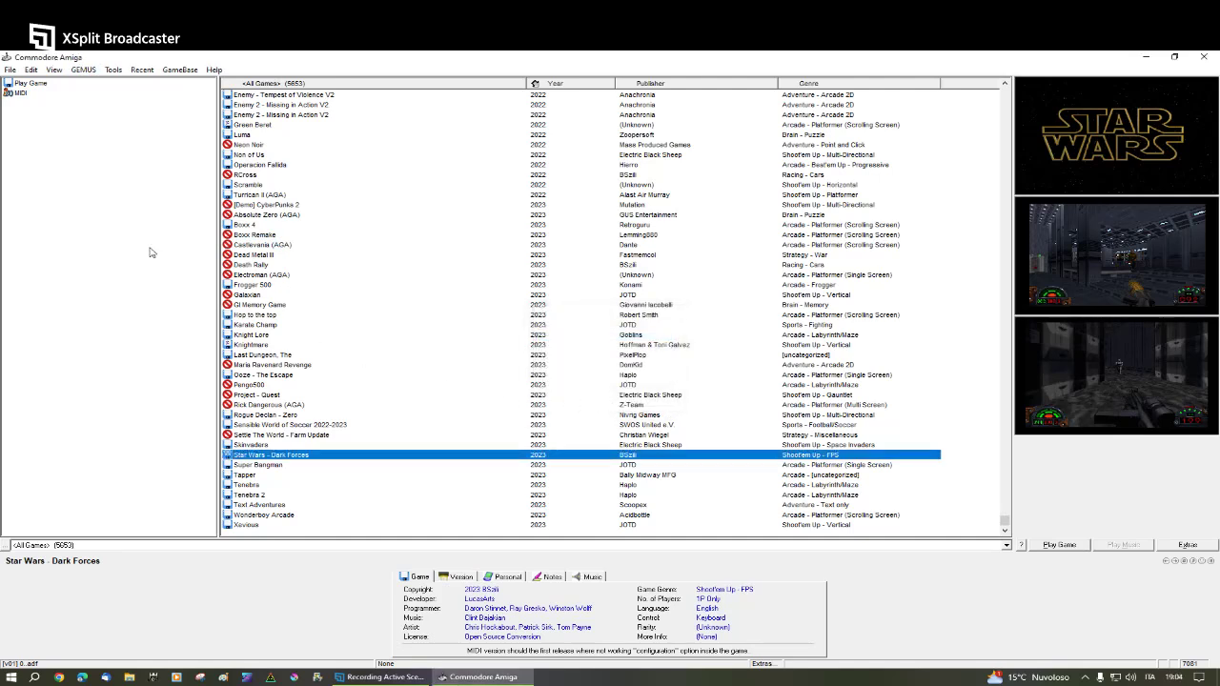
# - Launch the MIDI version with the monitor overlay and start DarkForces from the Dark Forces drawer on the Games drive
pyautogui.doubleClick(20, 94)
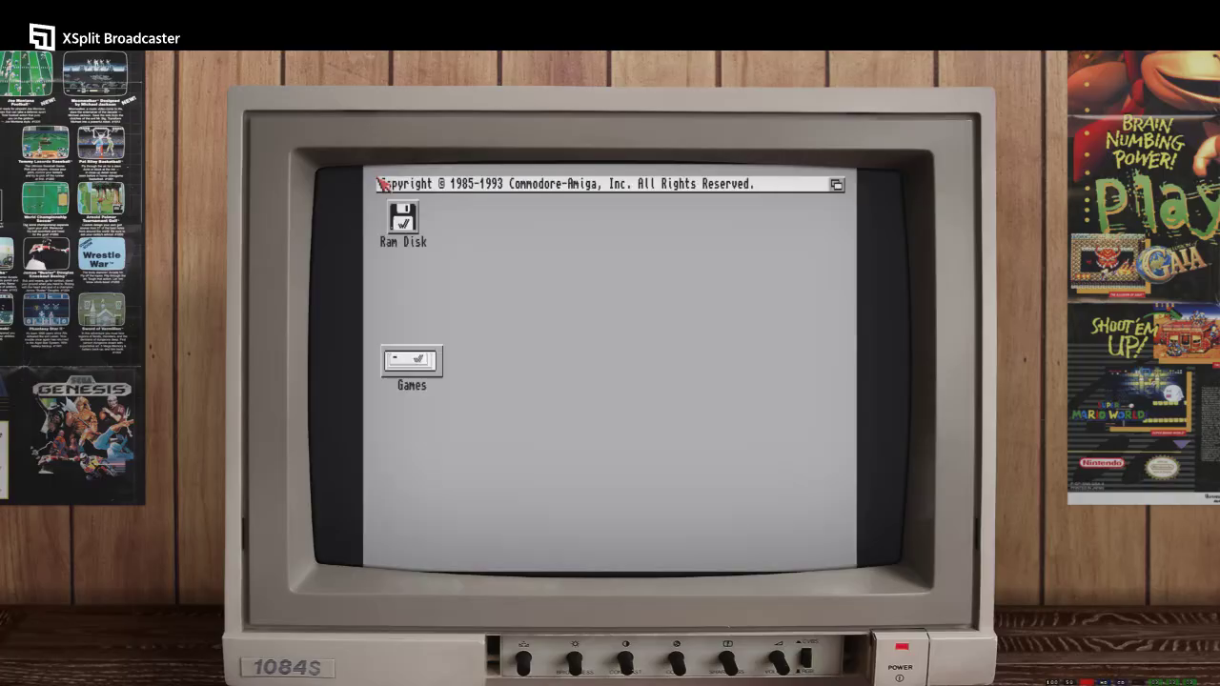
pyautogui.doubleClick(423, 351)
pyautogui.doubleClick(468, 341)
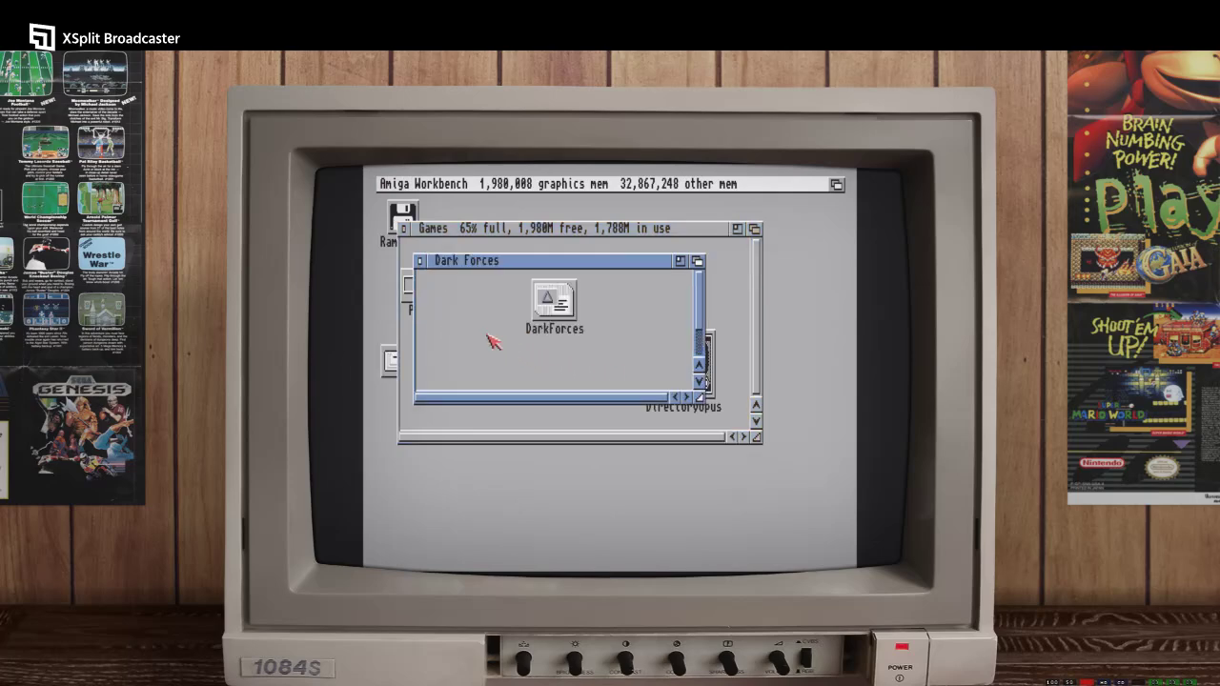
pyautogui.doubleClick(552, 315)
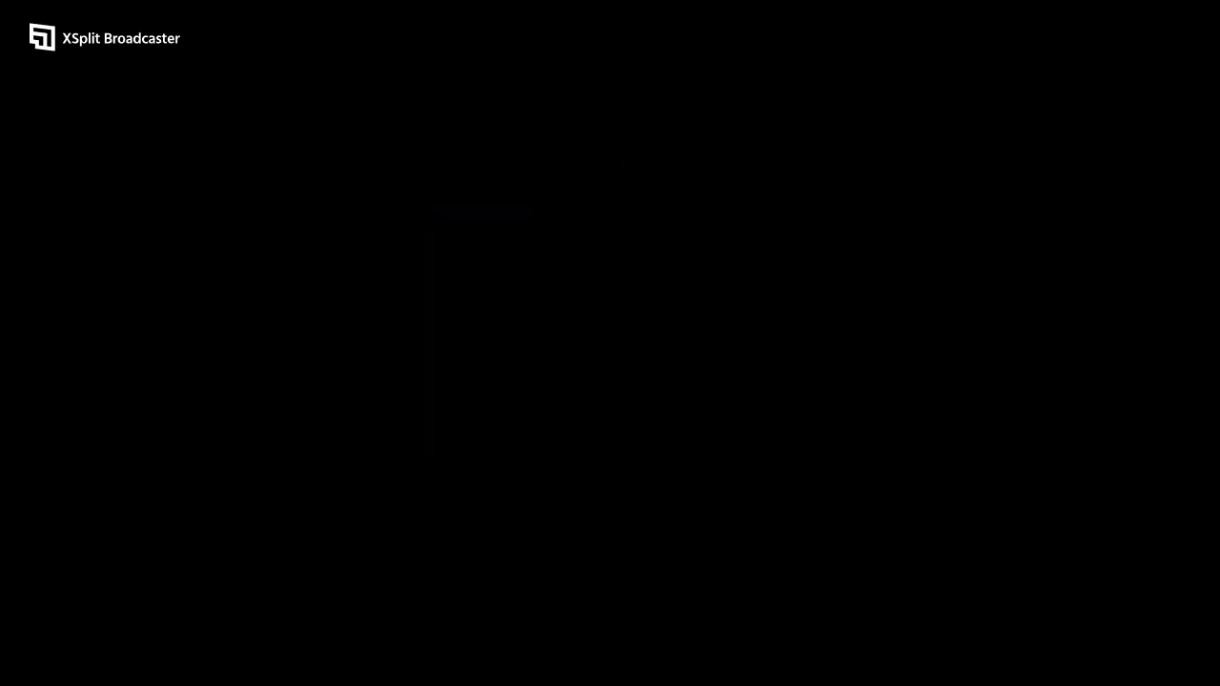
# - Skip the Dark Forces intro, exit the game to Workbench, and quit the emulator
pyautogui.press('Escape')
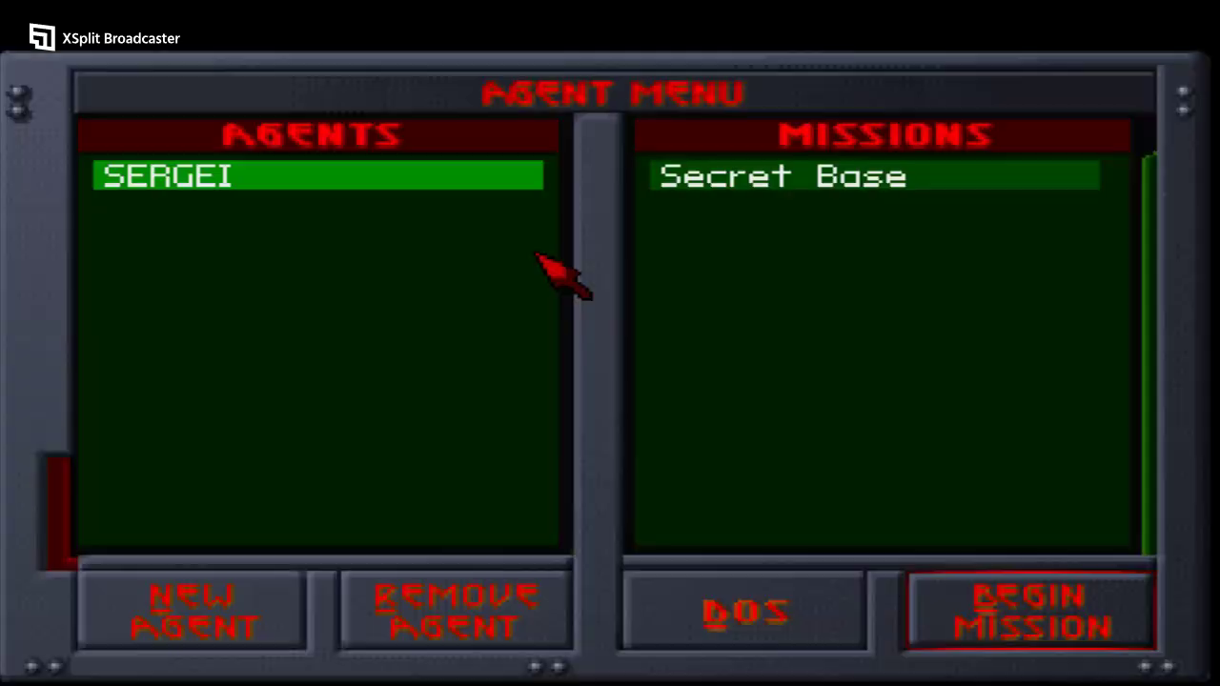
pyautogui.click(707, 634)
pyautogui.click(841, 427)
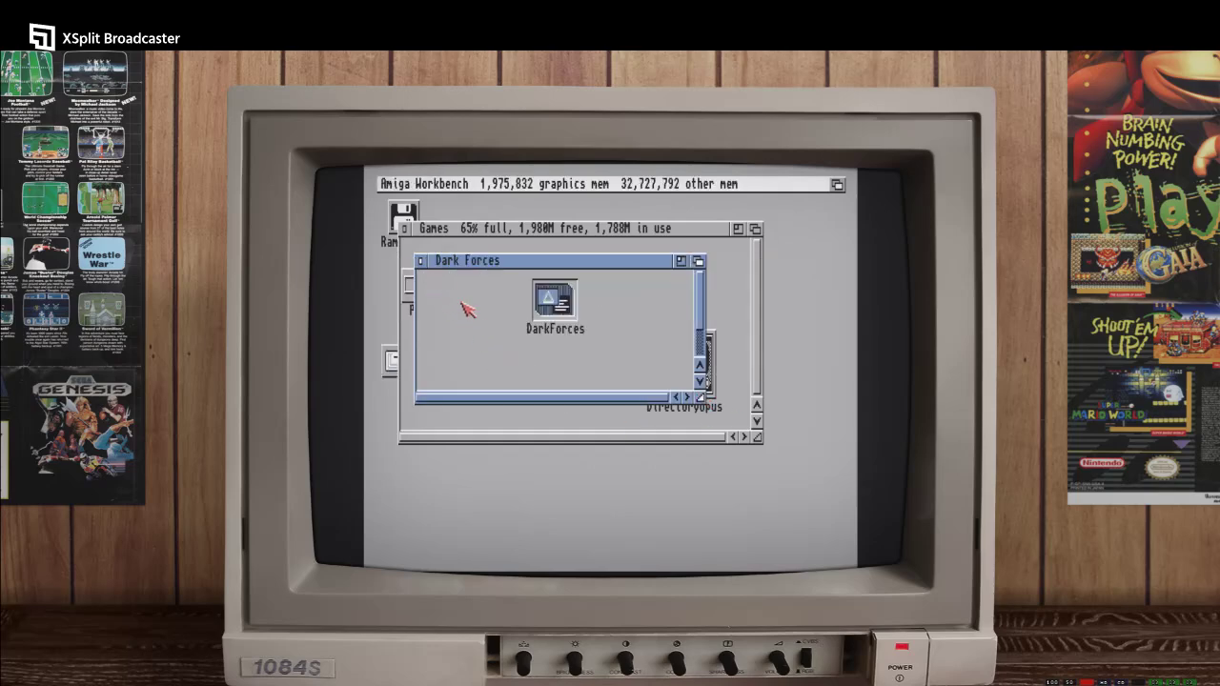
pyautogui.click(420, 261)
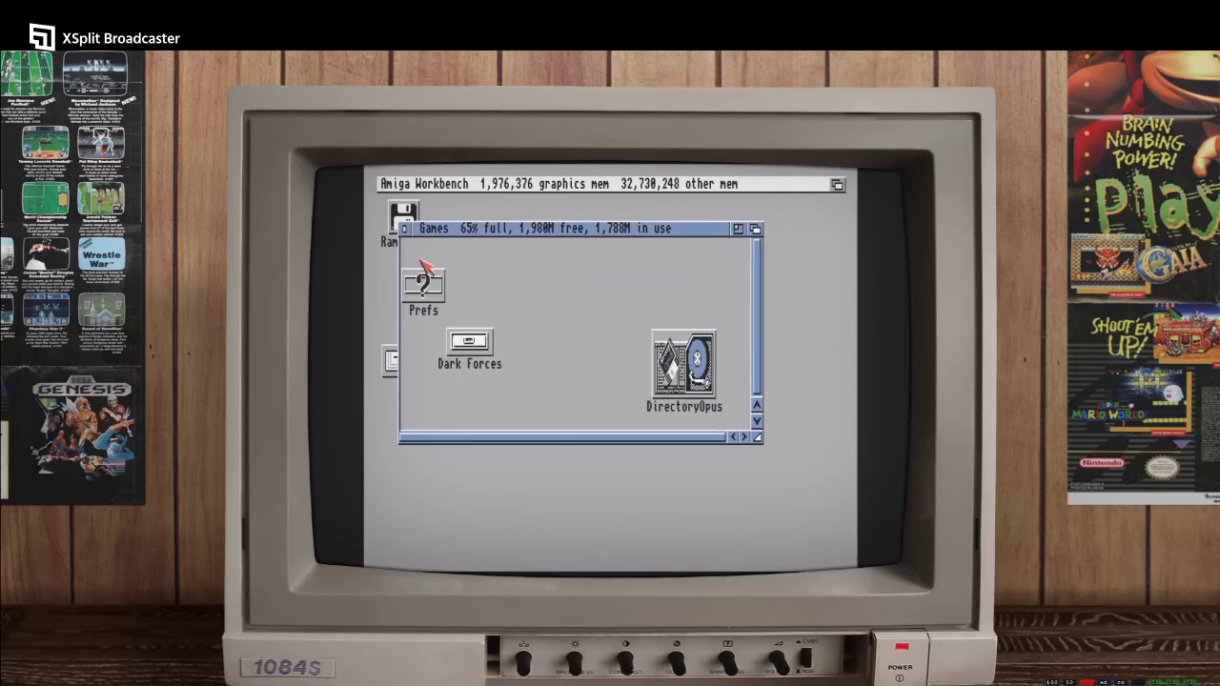
pyautogui.press('F12')
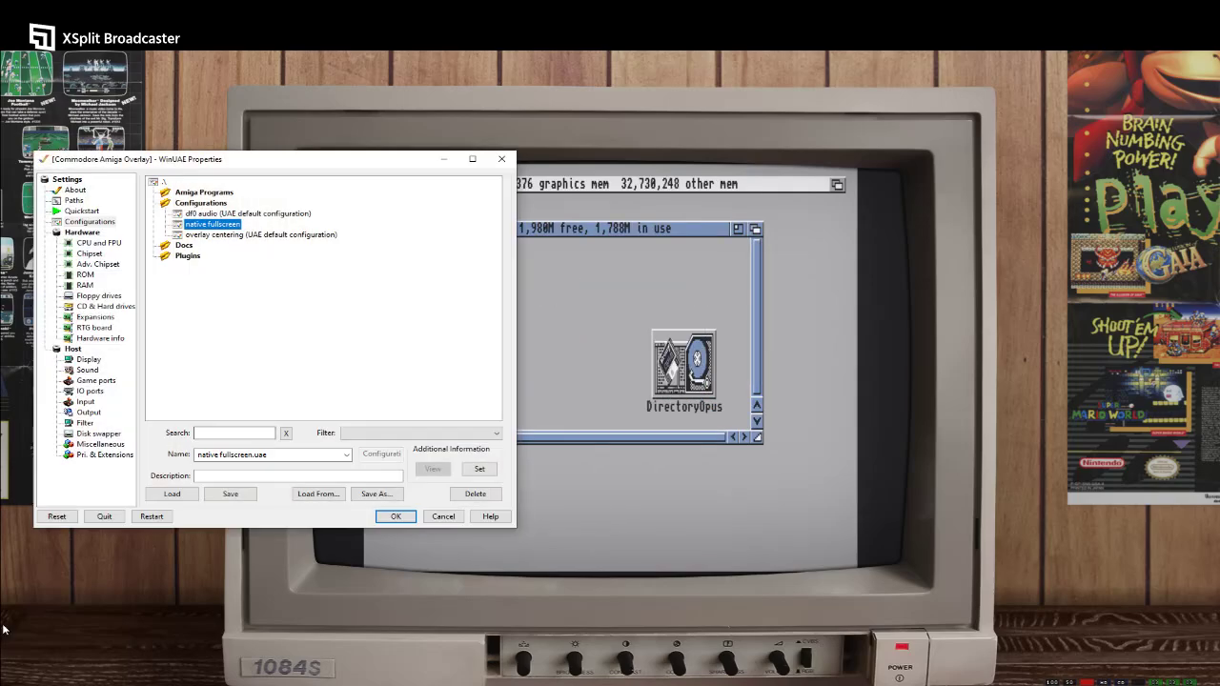
pyautogui.click(102, 517)
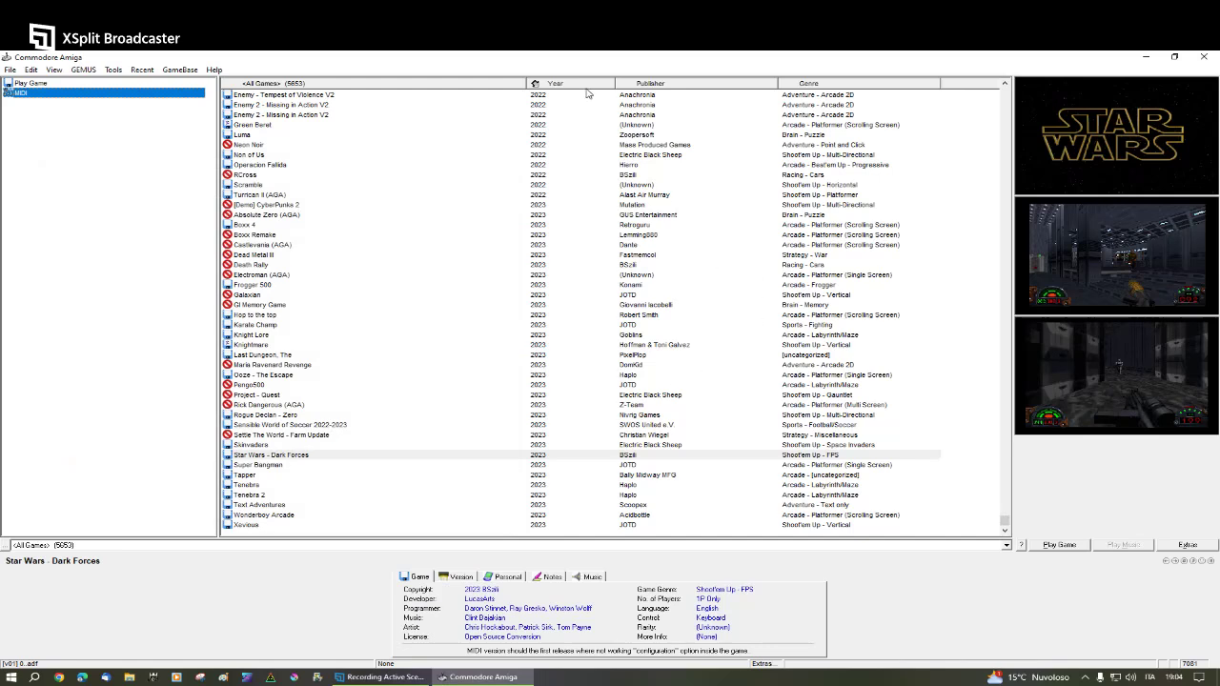
# - Move the New emulator to the first position in the managed emulators list and save the order
pyautogui.click(83, 70)
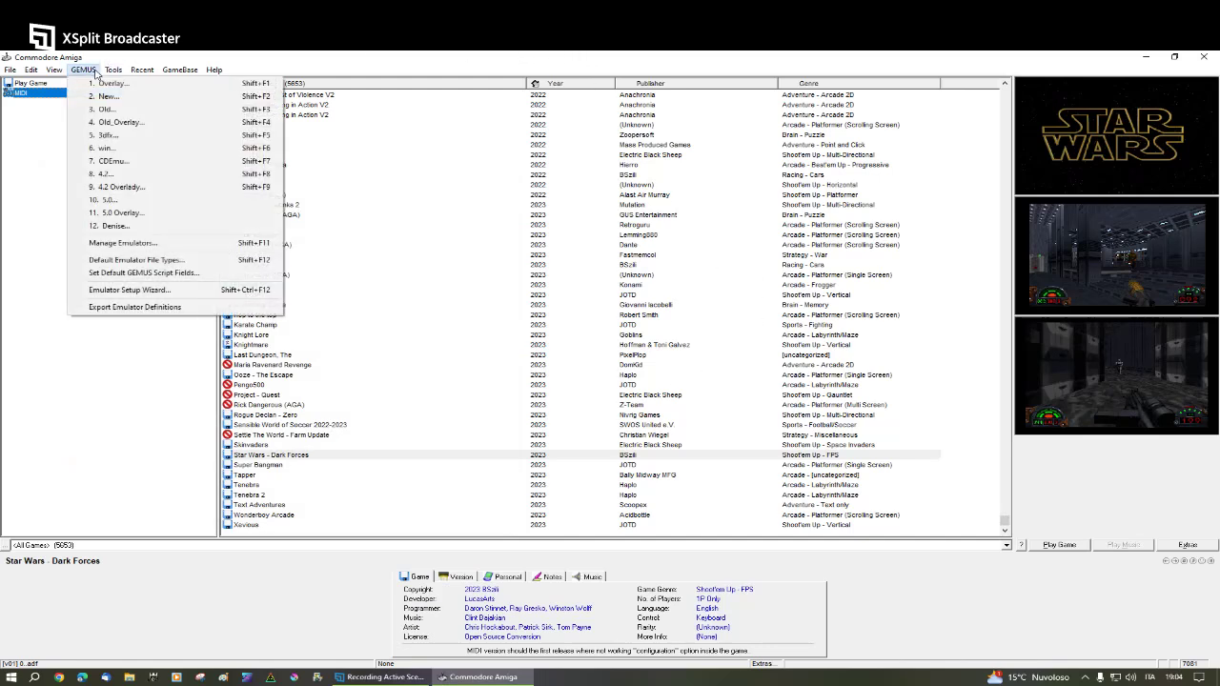
pyautogui.click(157, 245)
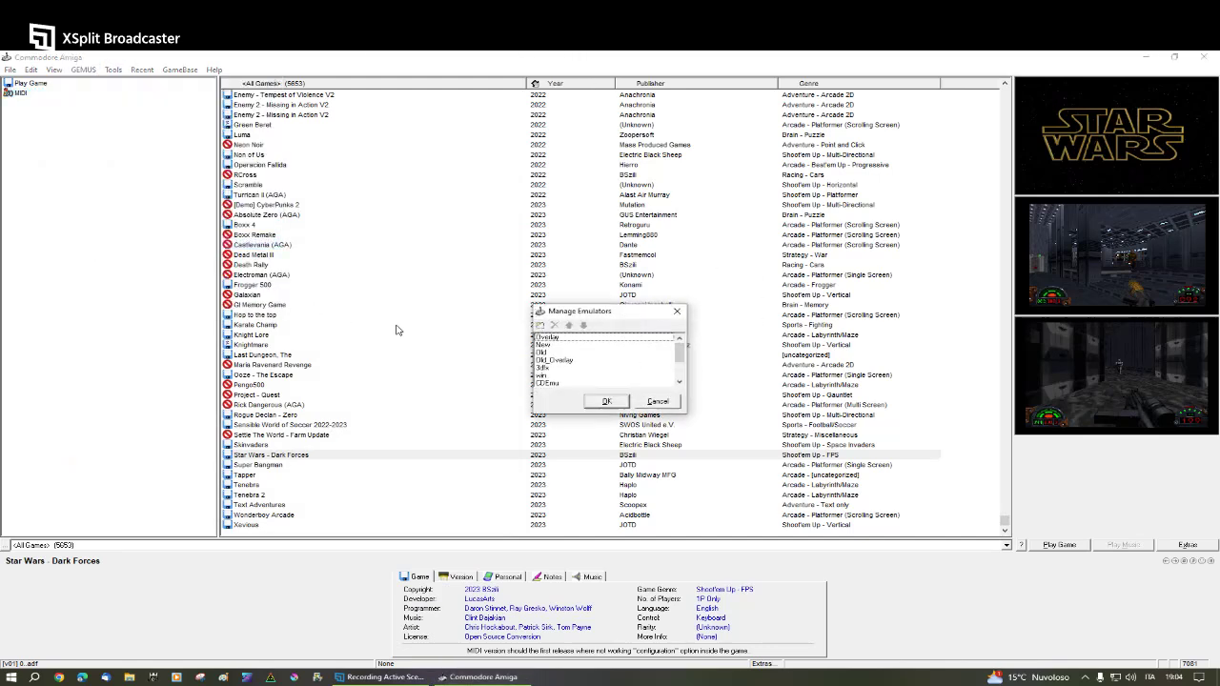
pyautogui.click(561, 344)
pyautogui.click(561, 337)
pyautogui.click(603, 401)
# - Find the Space Quest games in the list sorted by name and select Space Quest IV - Roger Wilco and the Time Rippers
pyautogui.click(372, 415)
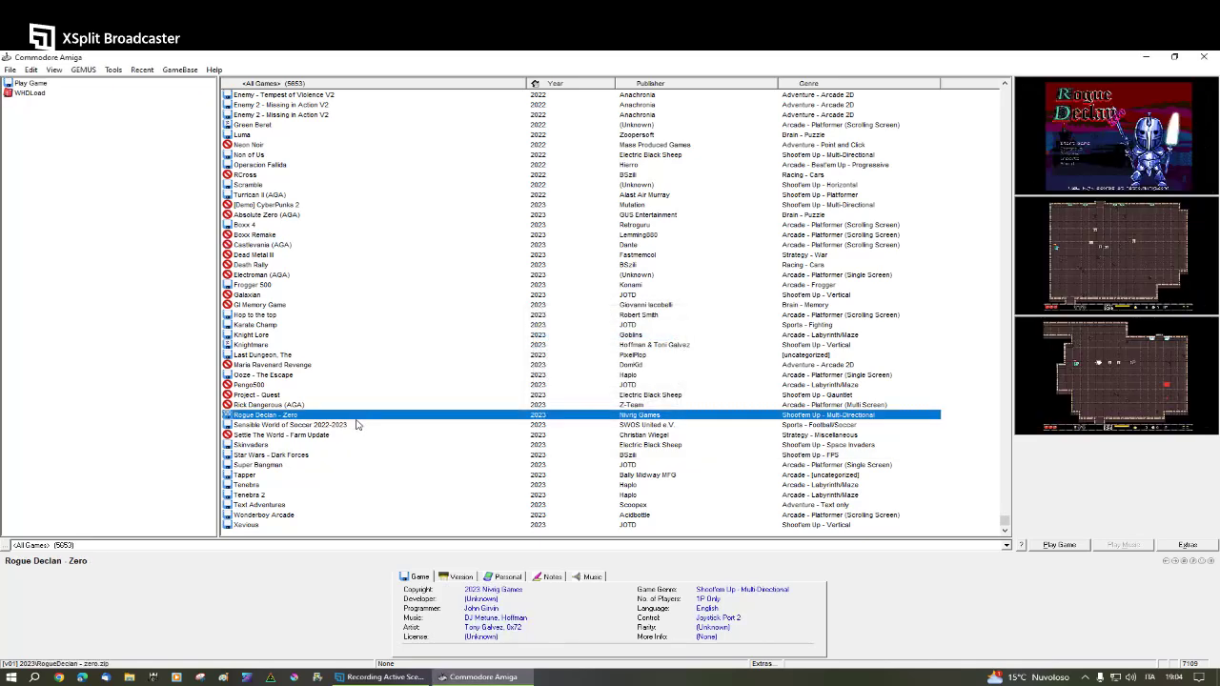
pyautogui.write('space quest')
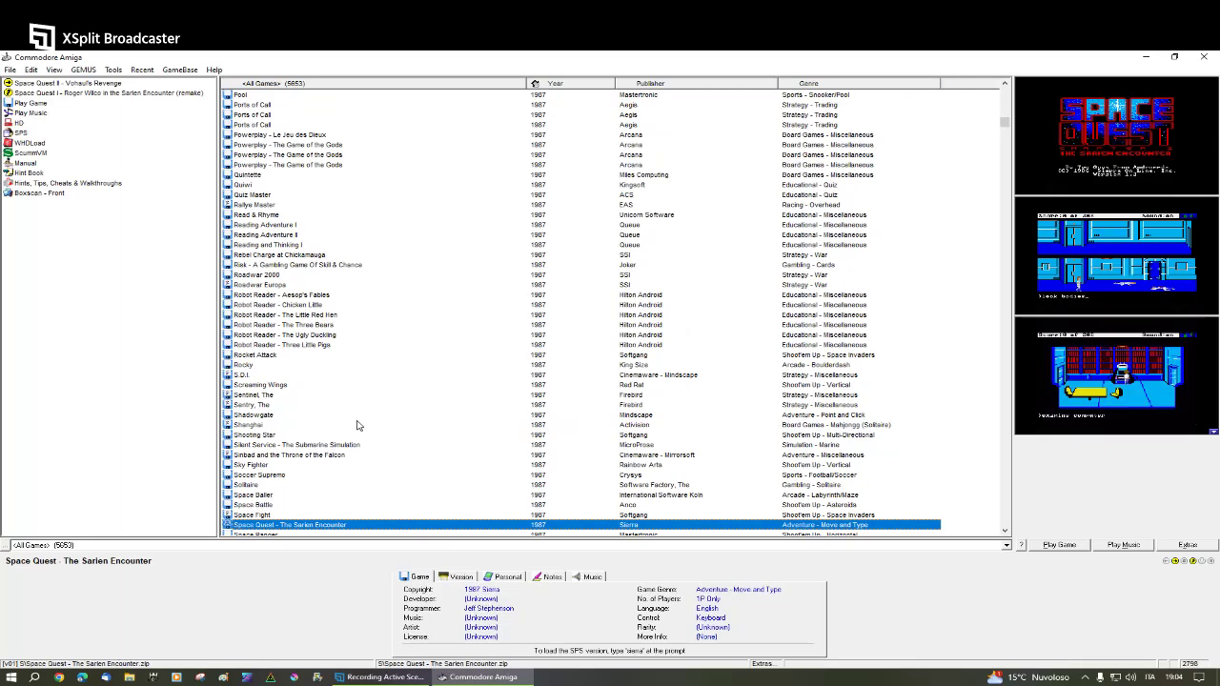
pyautogui.scroll(-6, 357, 425)
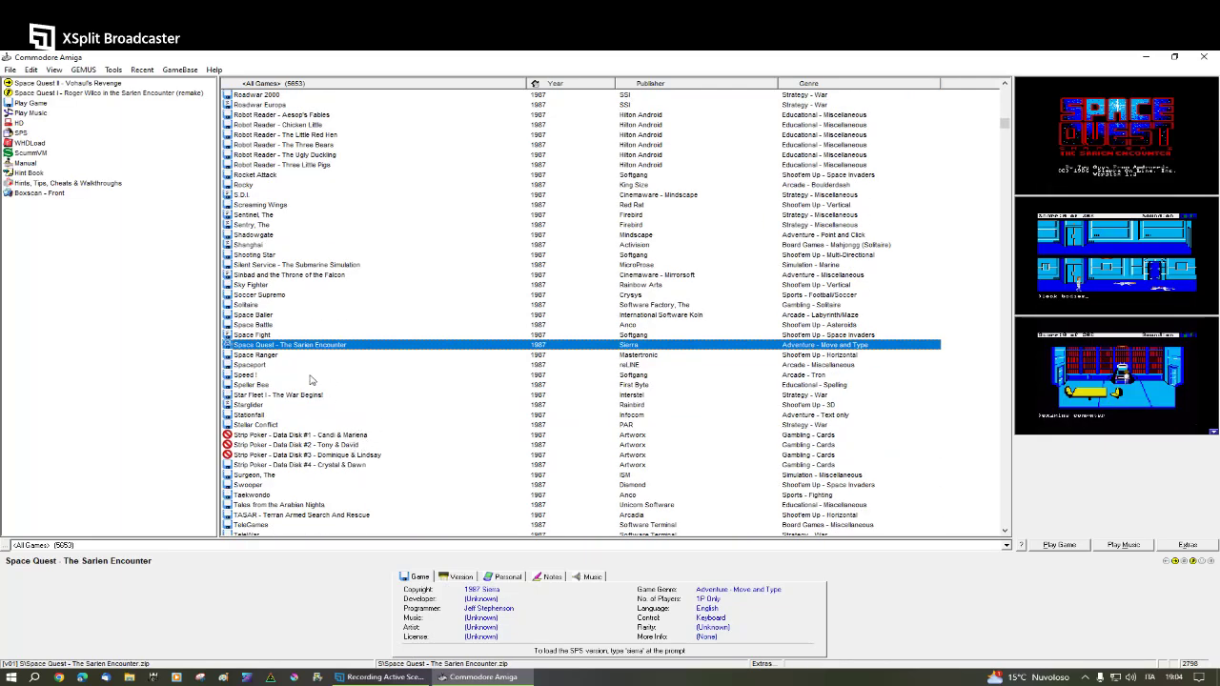
pyautogui.click(304, 84)
pyautogui.scroll(-6, 329, 368)
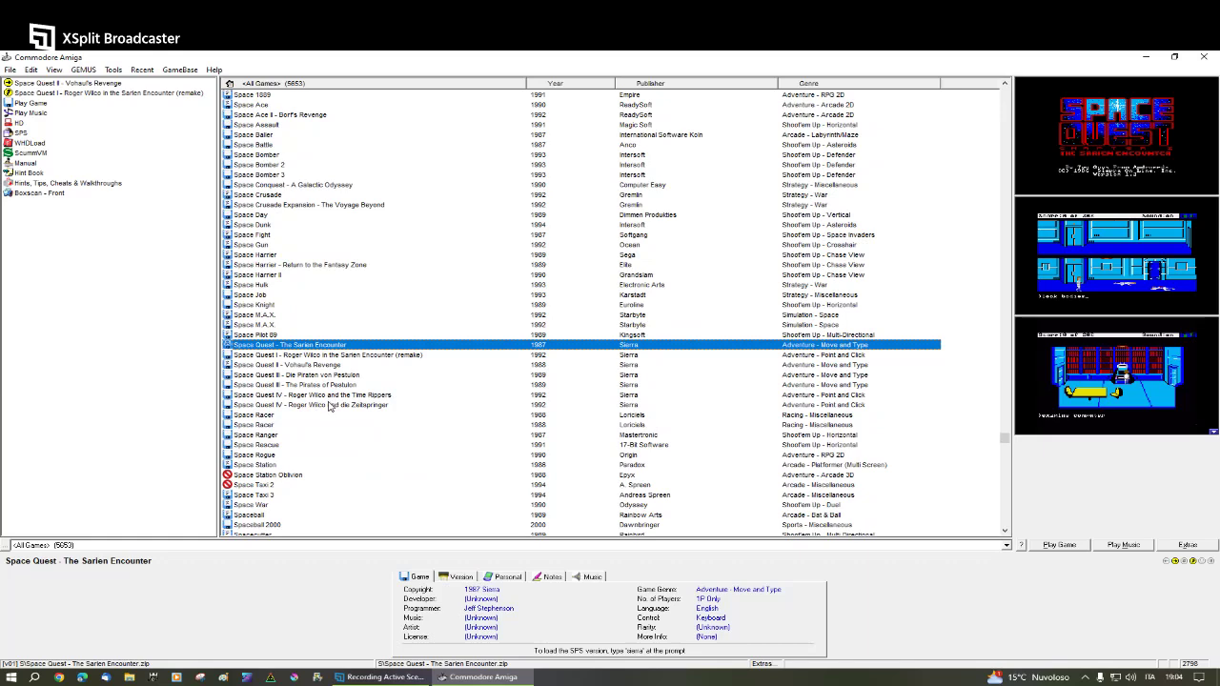
pyautogui.click(329, 397)
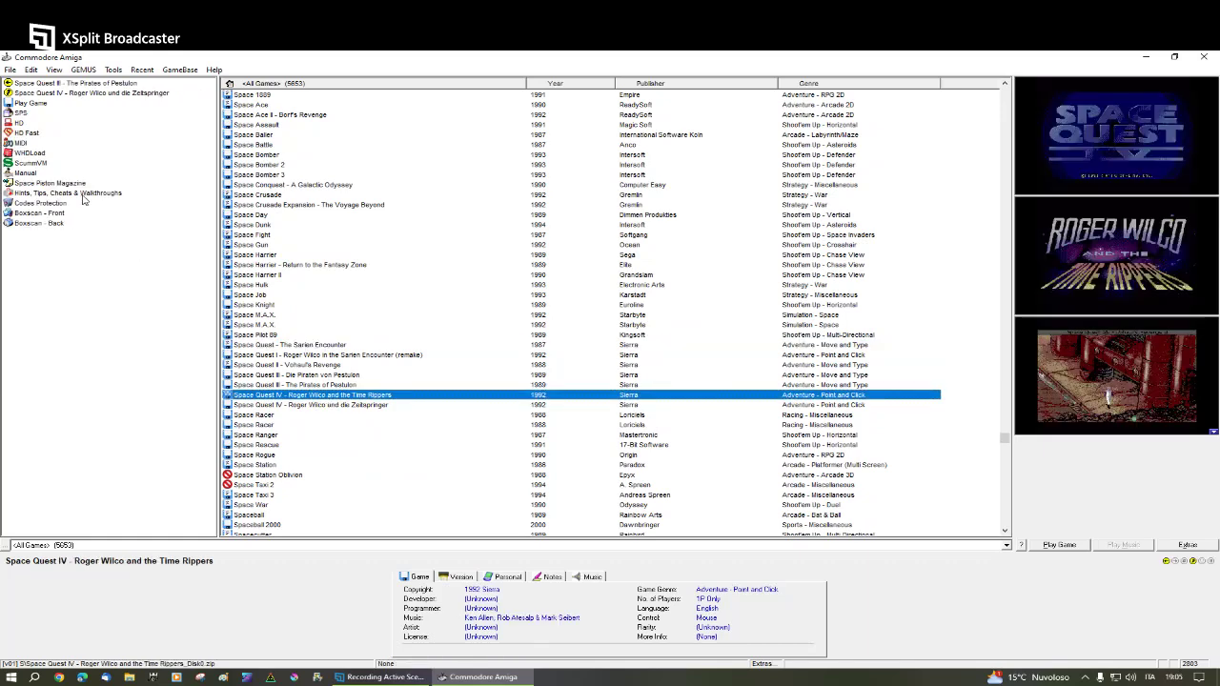
# - Launch the HD Fast version of Space Quest IV, start SQ4 from the Sierra drawer on the Games drive, and skip the introduction
pyautogui.doubleClick(26, 134)
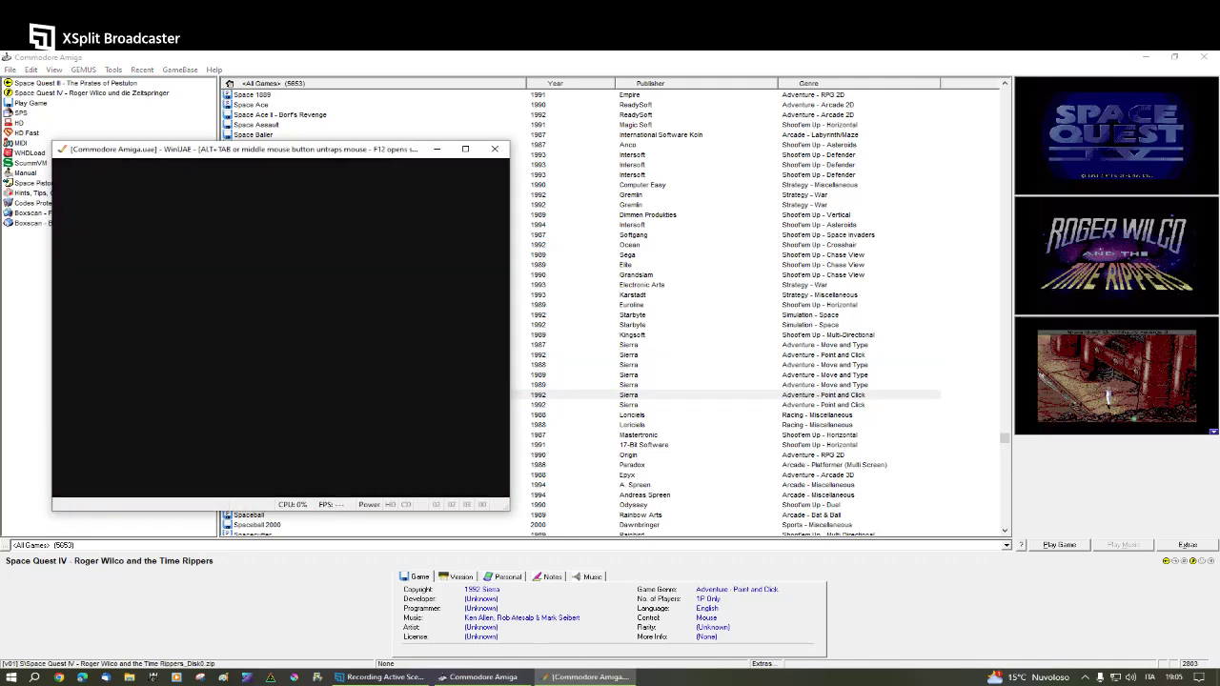
pyautogui.doubleClick(121, 251)
pyautogui.click(273, 249)
pyautogui.doubleClick(274, 250)
pyautogui.doubleClick(269, 273)
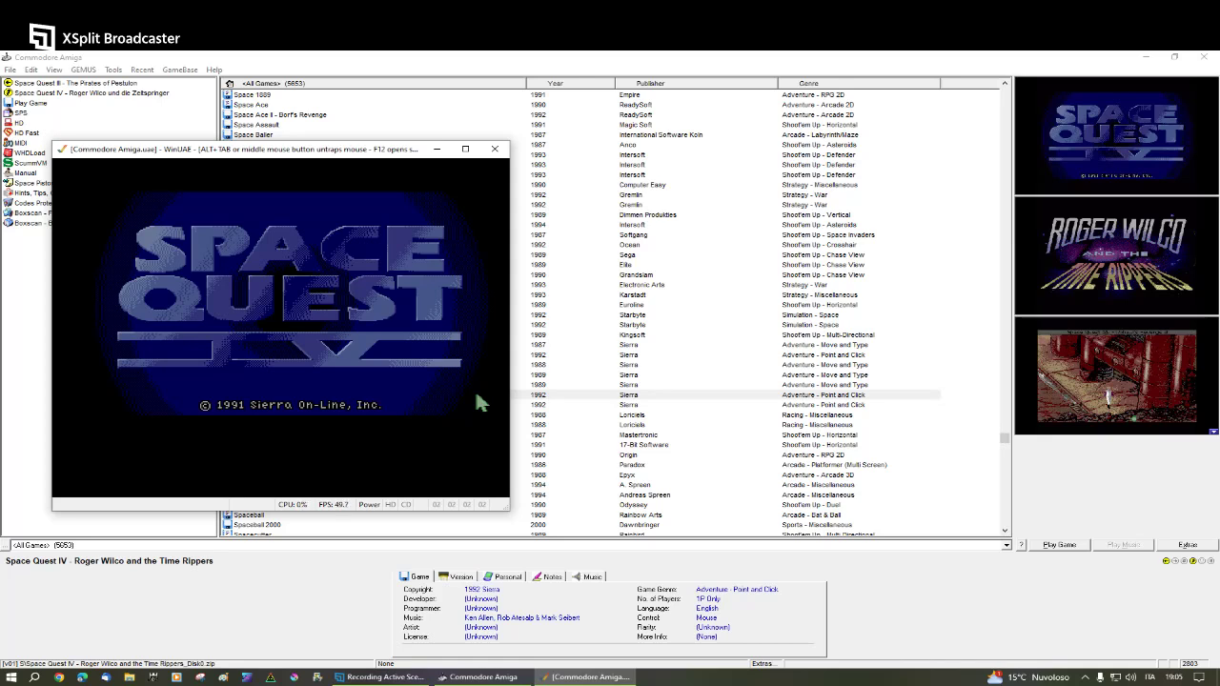
pyautogui.click(283, 325)
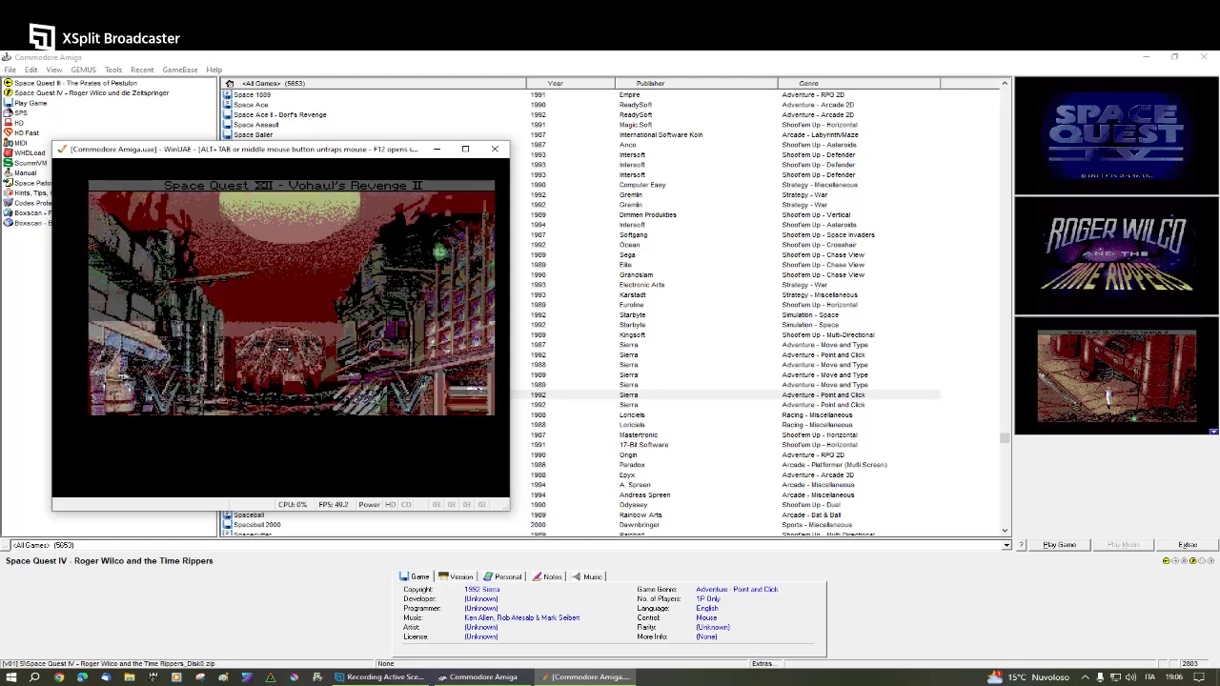
# - Quit Space Quest IV from its game control panel and close the emulator running the HD Fast version
pyautogui.moveTo(105, 187)
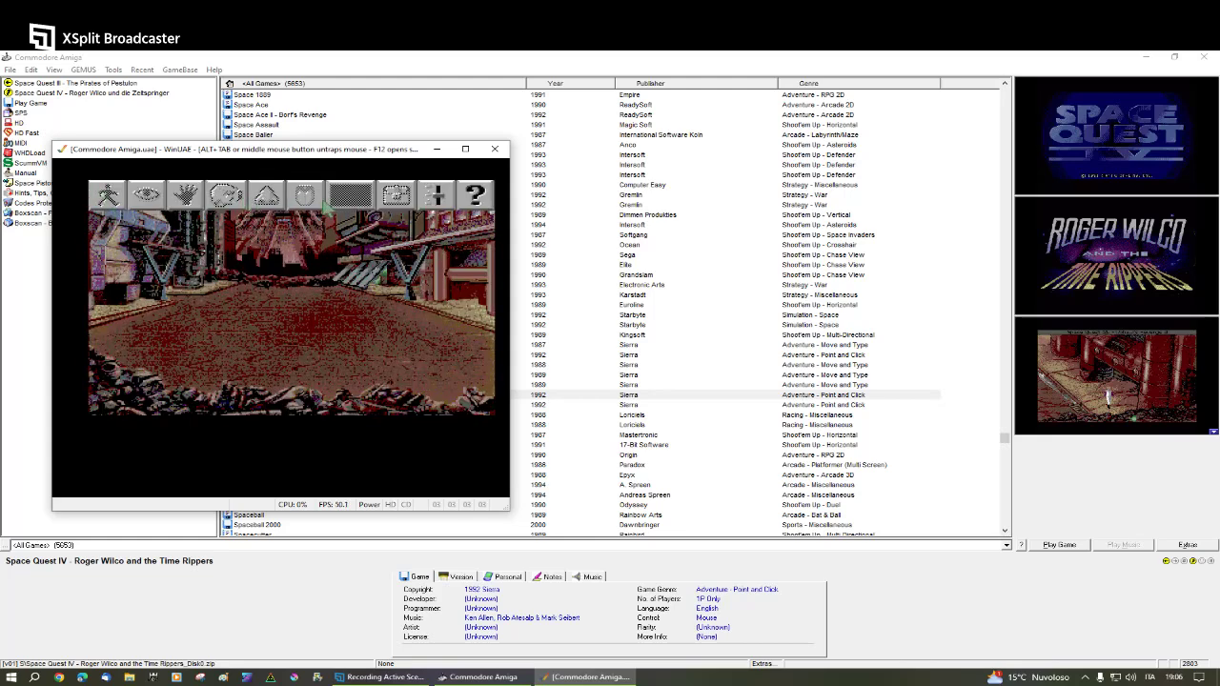
pyautogui.click(434, 197)
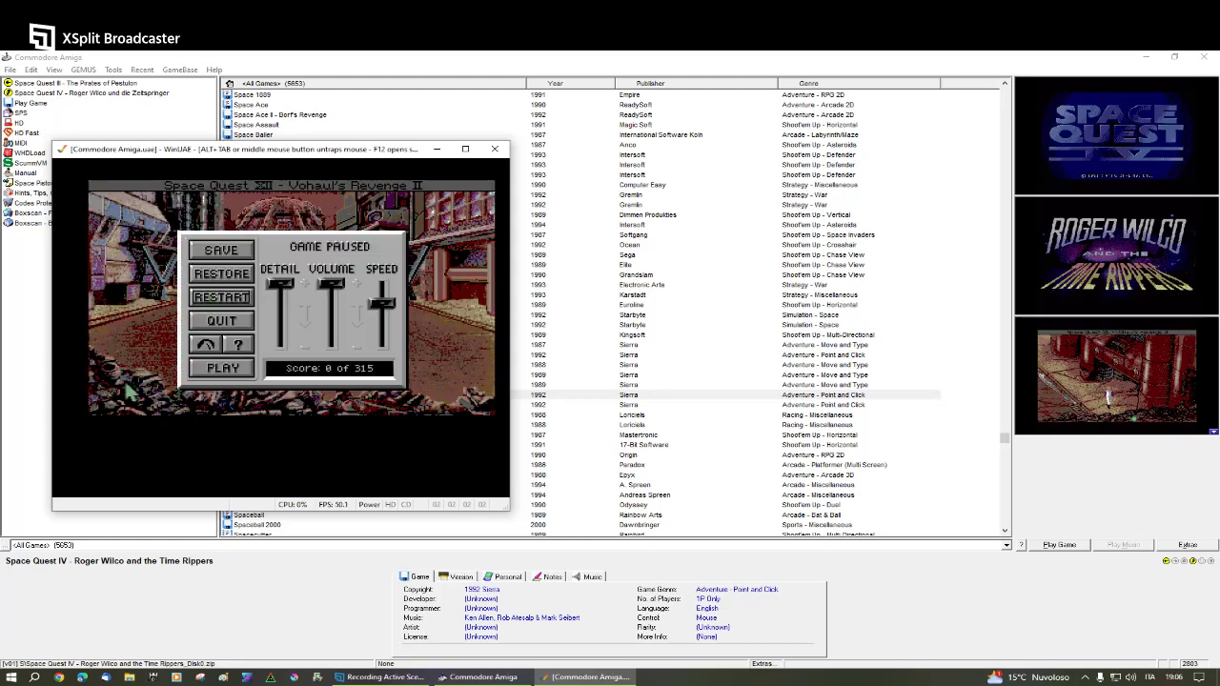
pyautogui.click(223, 329)
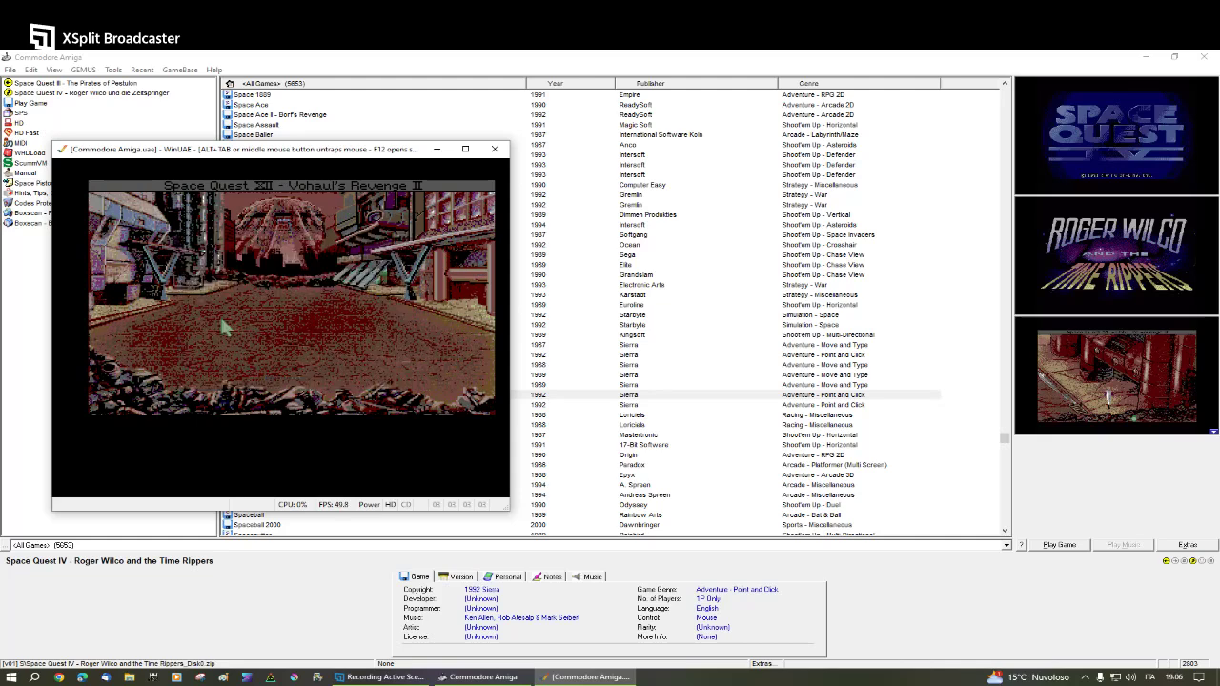
pyautogui.click(225, 343)
pyautogui.middleClick(419, 187)
pyautogui.click(497, 149)
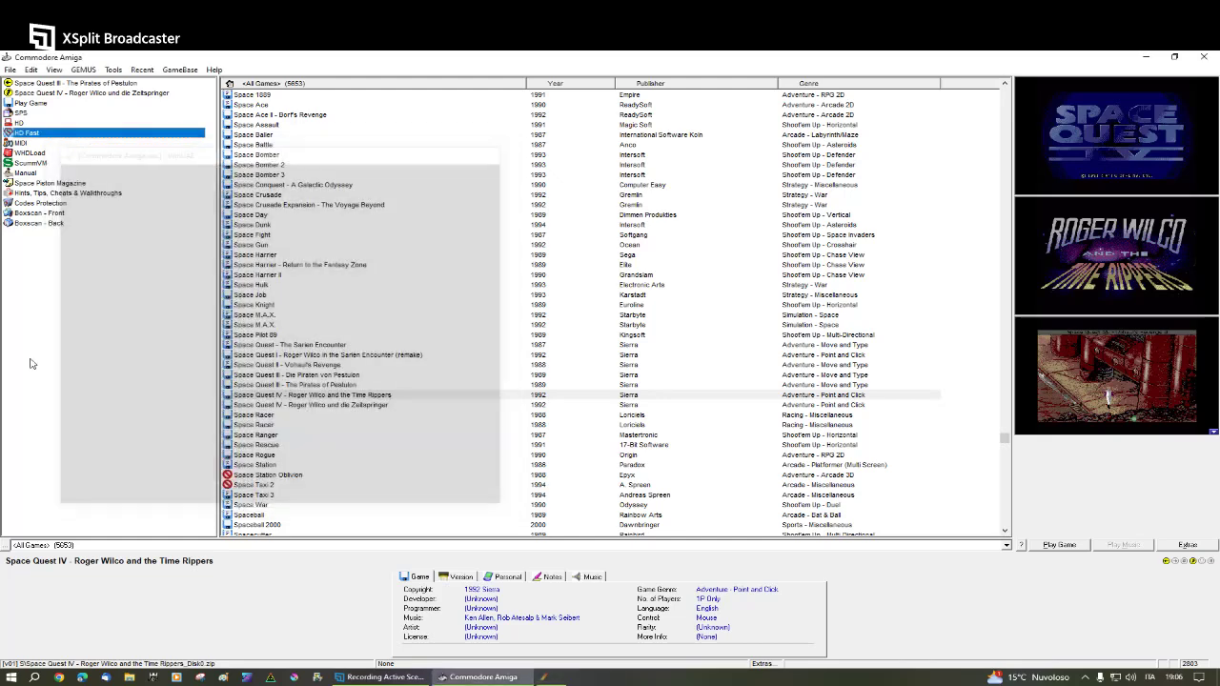
# - Launch the MIDI version of Space Quest IV, start SQ4 from the Sierra drawer, and skip the introduction
pyautogui.doubleClick(23, 144)
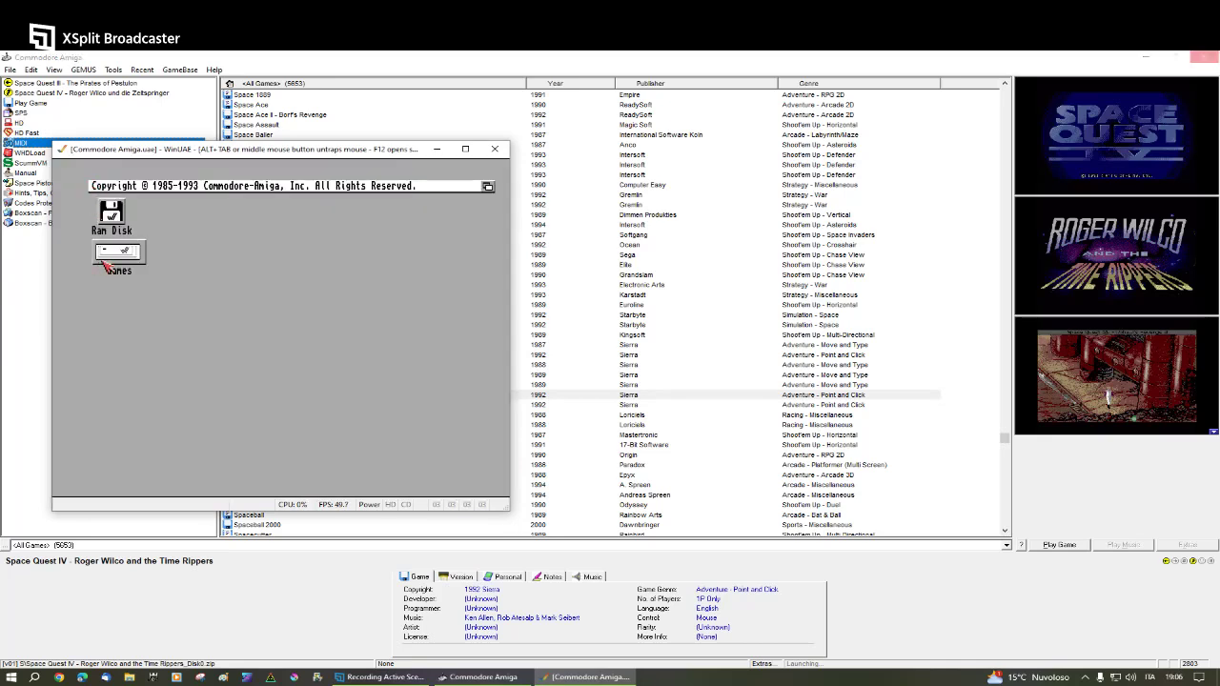
pyautogui.doubleClick(107, 256)
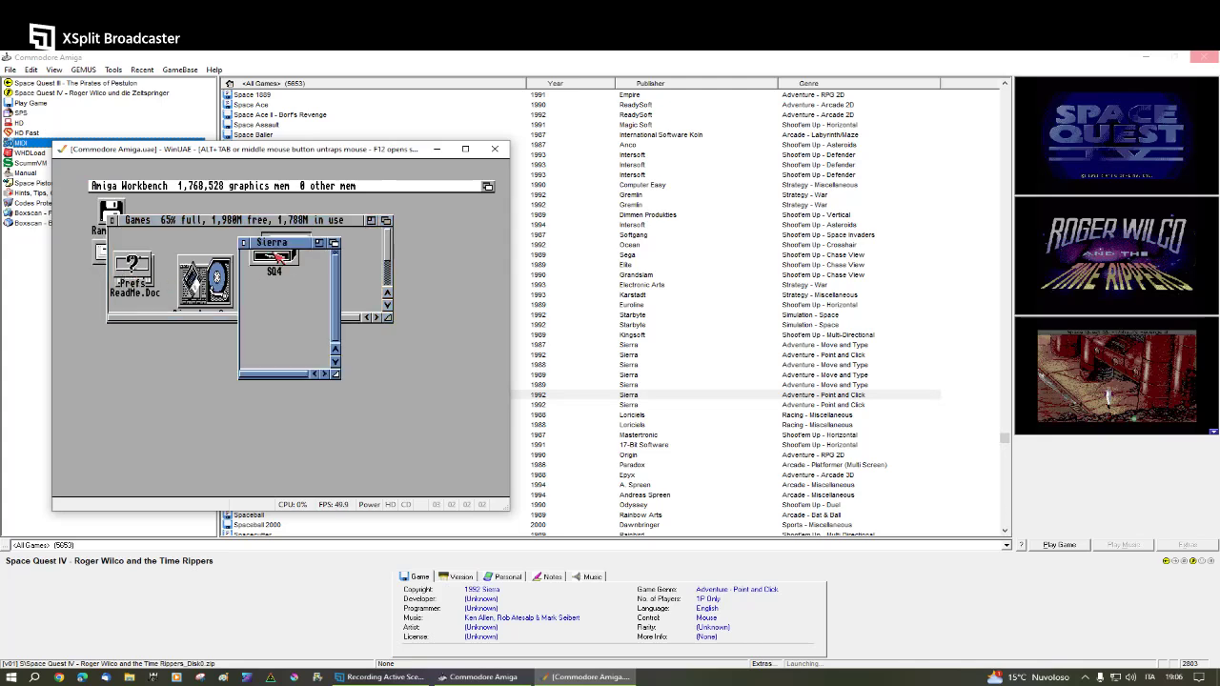
pyautogui.doubleClick(272, 273)
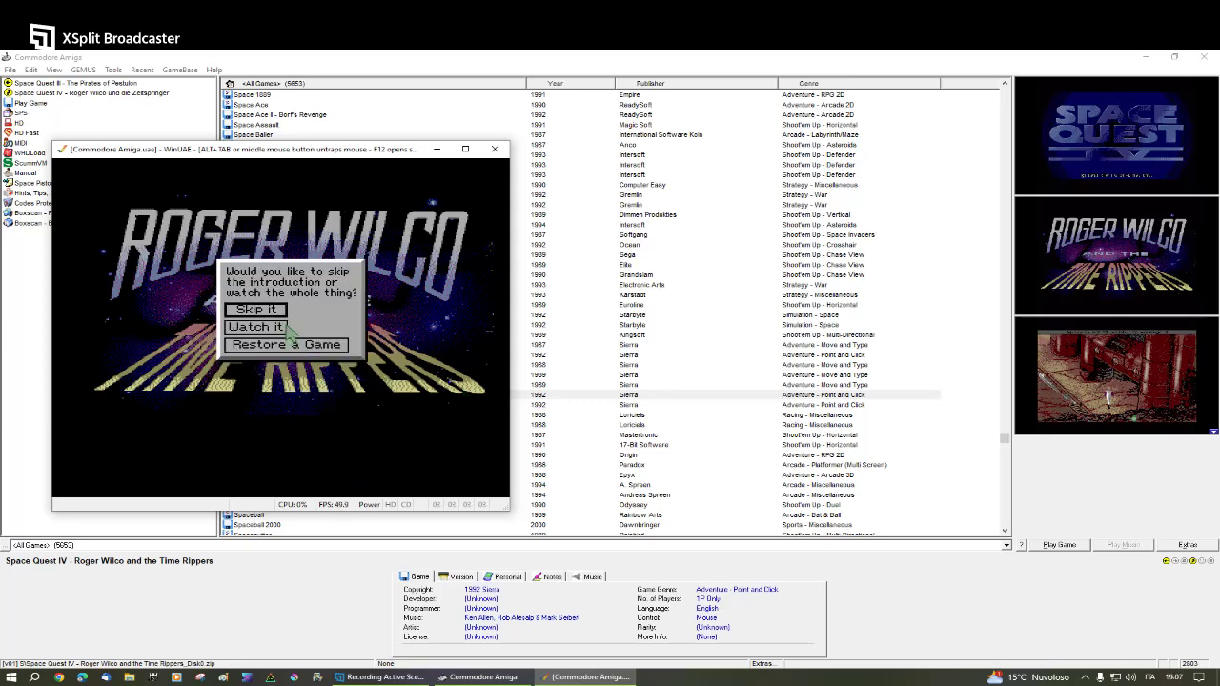
pyautogui.click(276, 311)
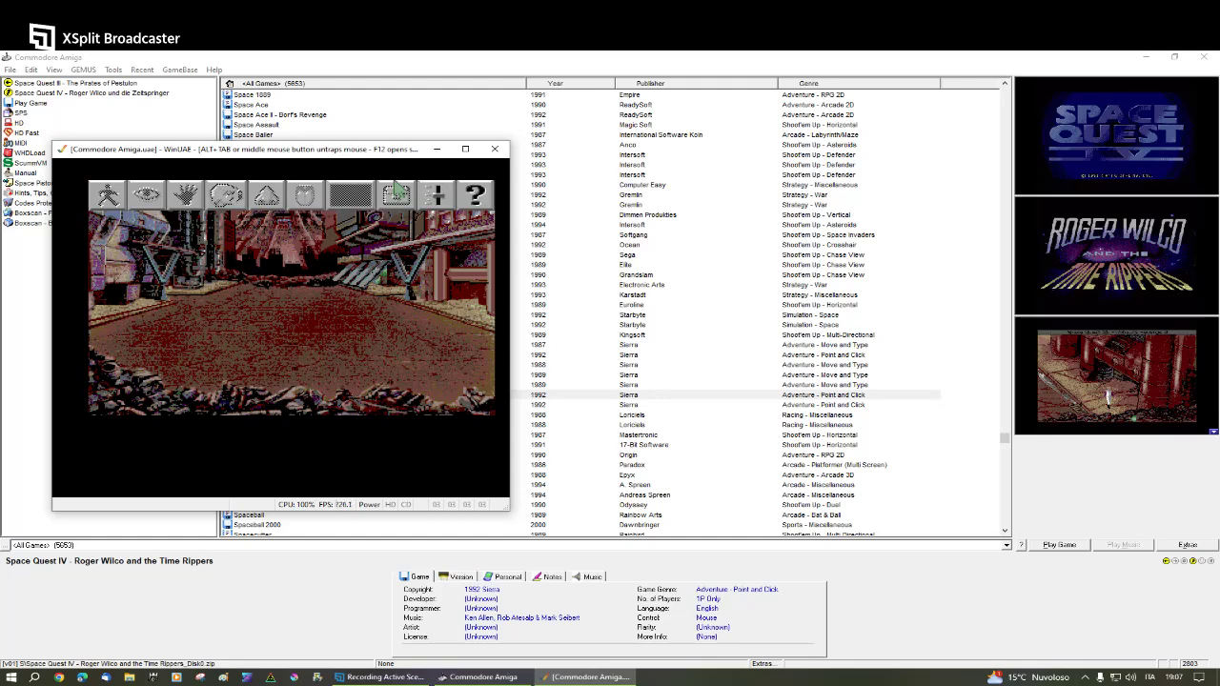
# - Quit the MIDI version of Space Quest IV to Workbench and close its emulator window
pyautogui.click(431, 195)
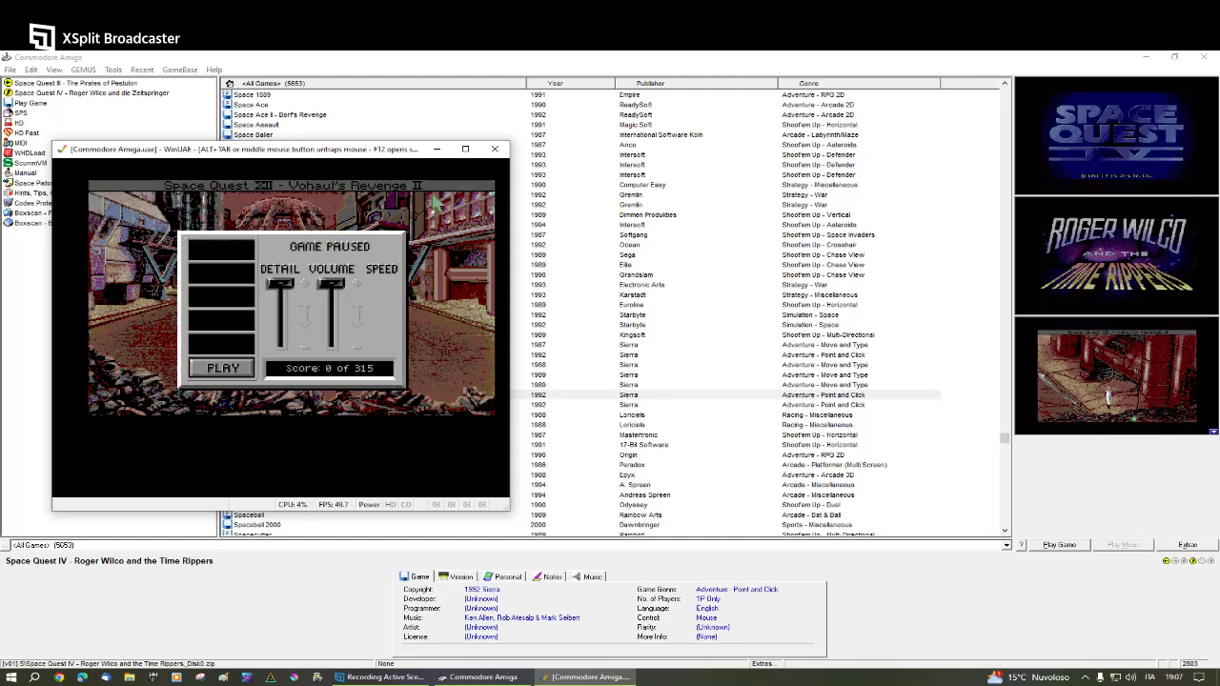
pyautogui.click(206, 325)
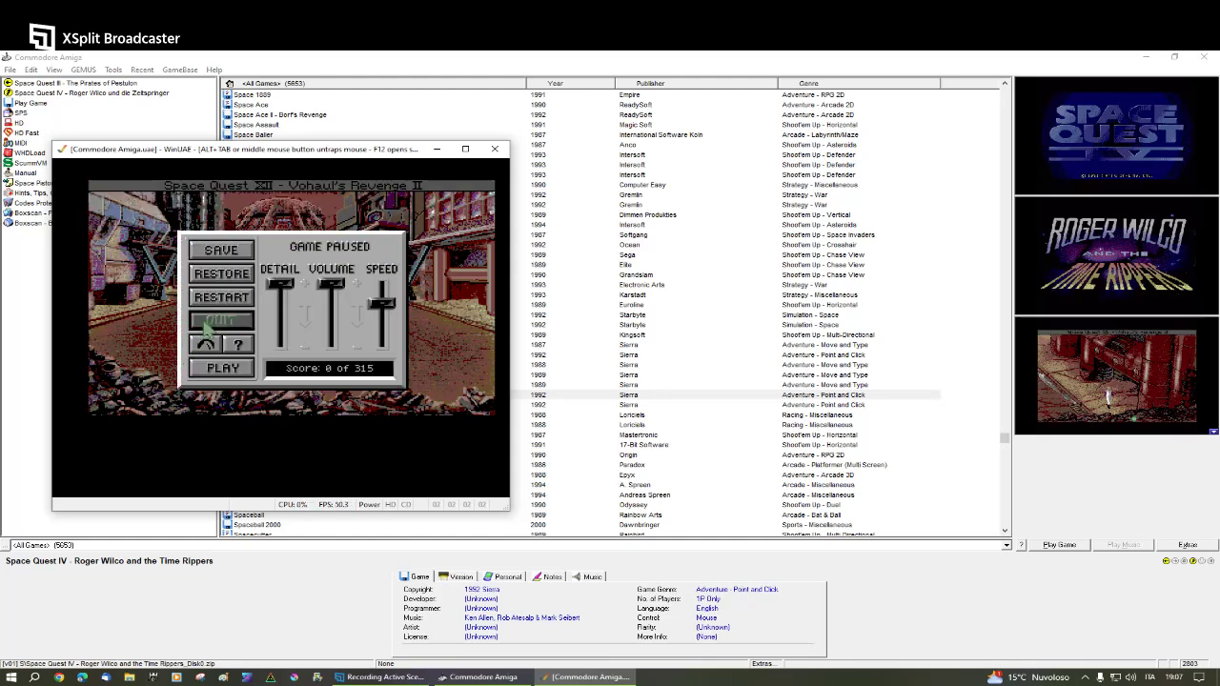
pyautogui.click(216, 347)
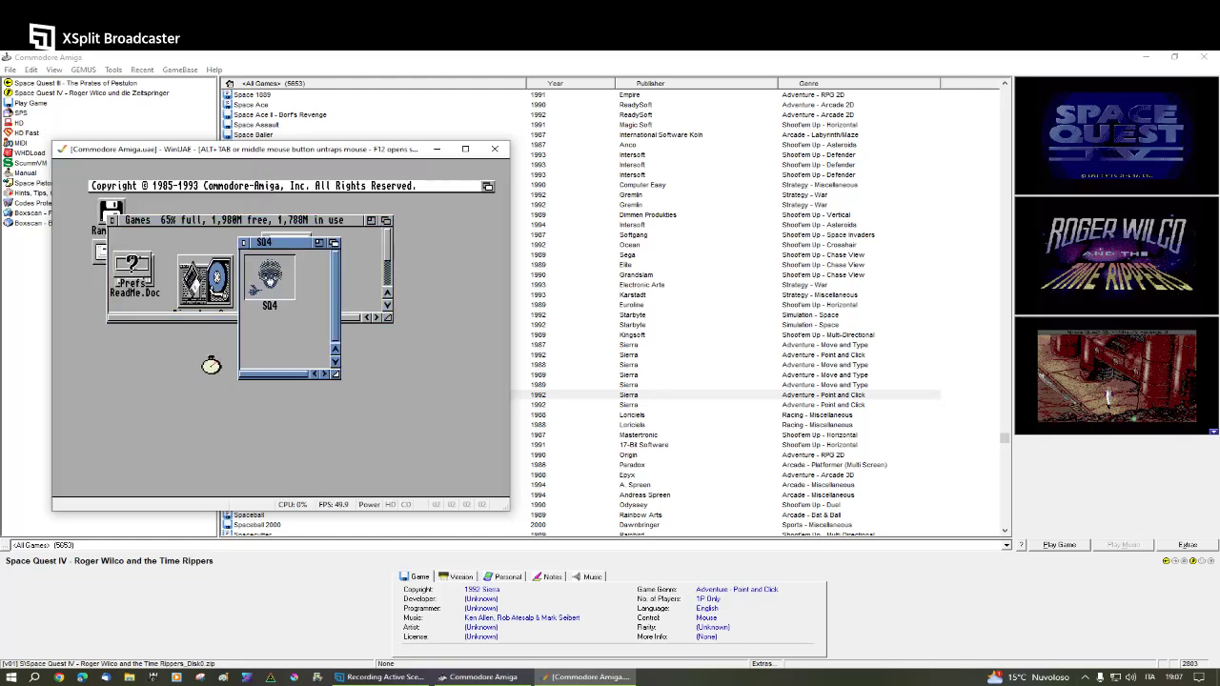
pyautogui.click(495, 149)
# - Search the game list for Star Wars - Dark Forces
pyautogui.click(266, 305)
pyautogui.write('dark')
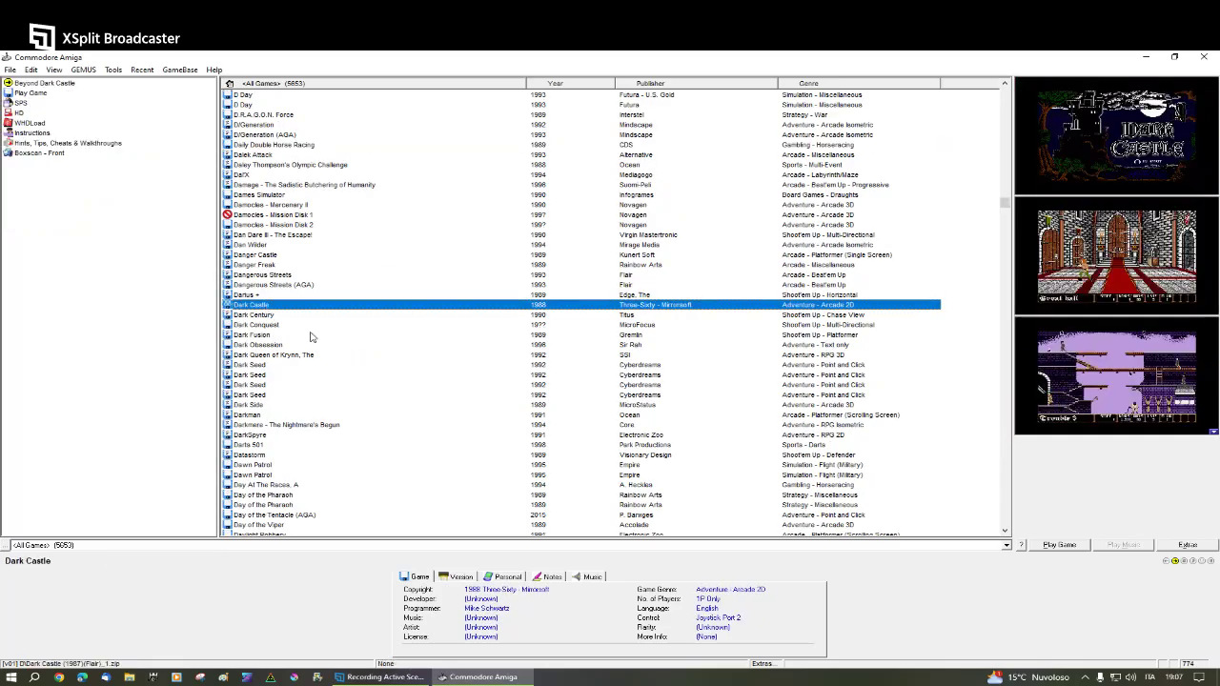
pyautogui.write('starw')
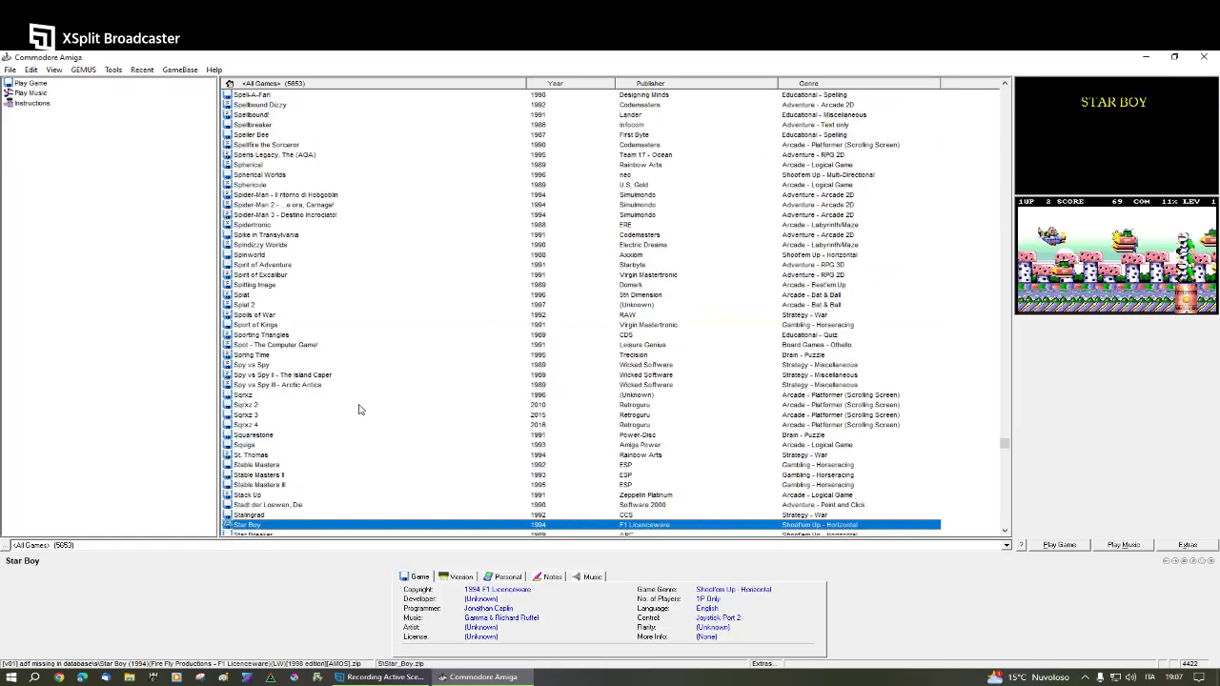
pyautogui.scroll(-13, 382, 421)
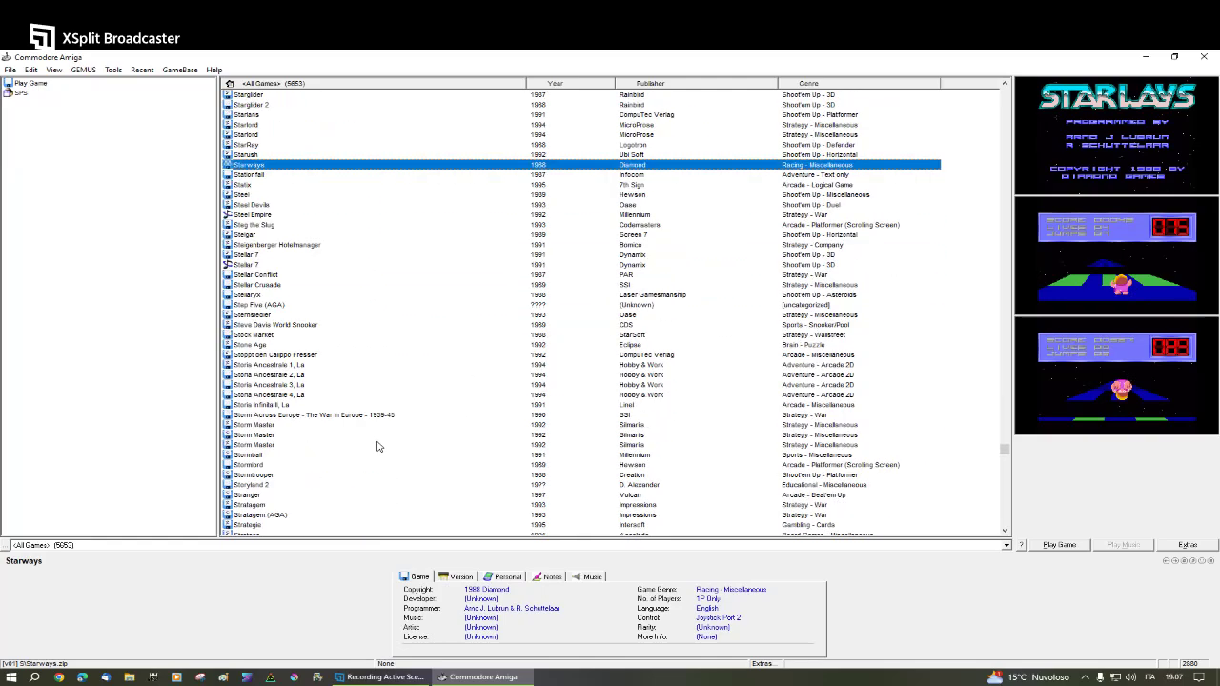
pyautogui.write('star wars')
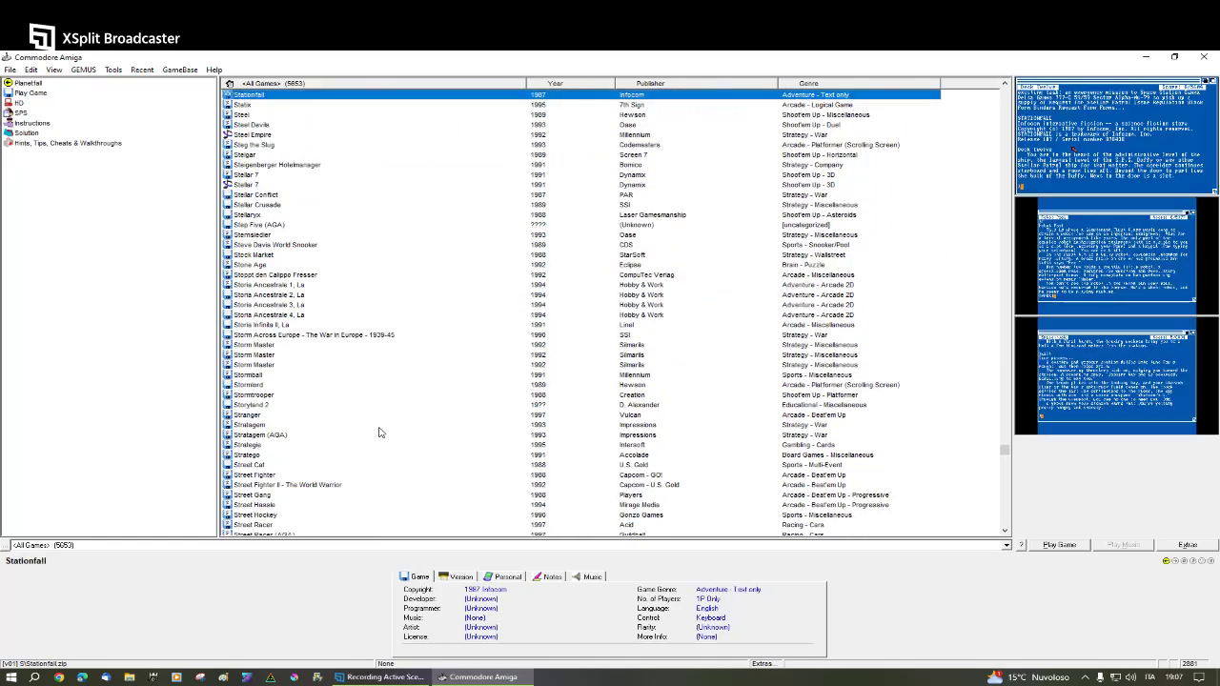
pyautogui.write(' - d')
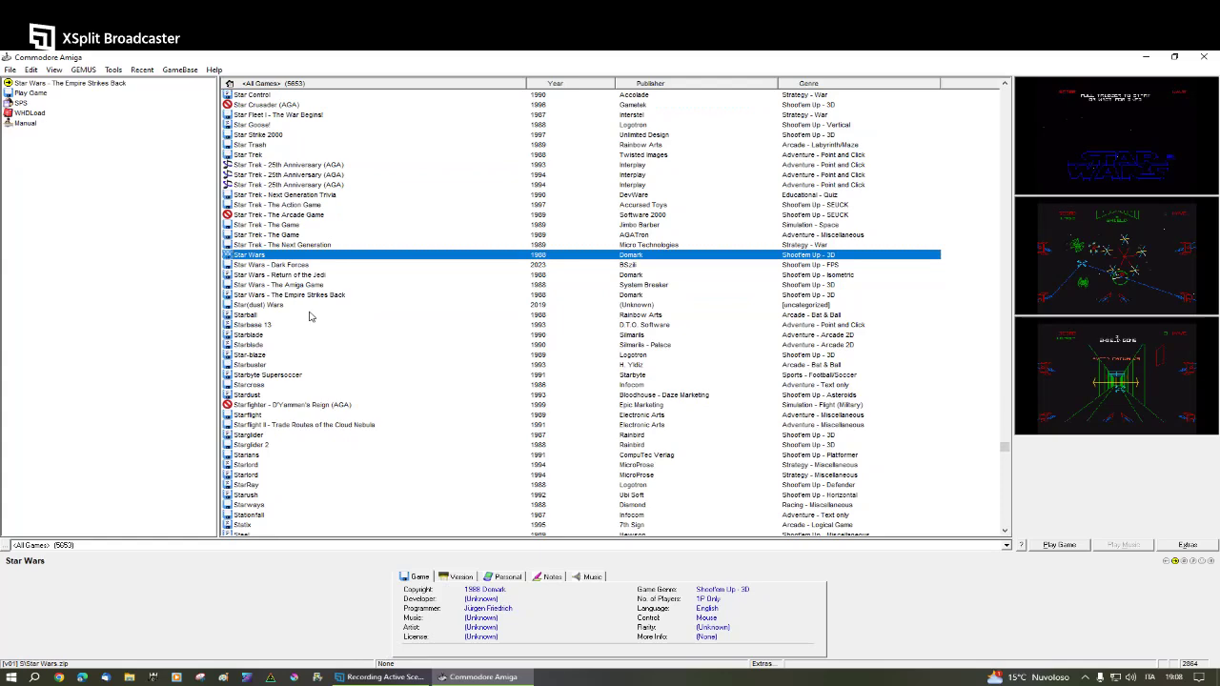
# - Review the GEMUS script keys and values of the MIDI extra for Star Wars - Dark Forces
pyautogui.rightClick(301, 268)
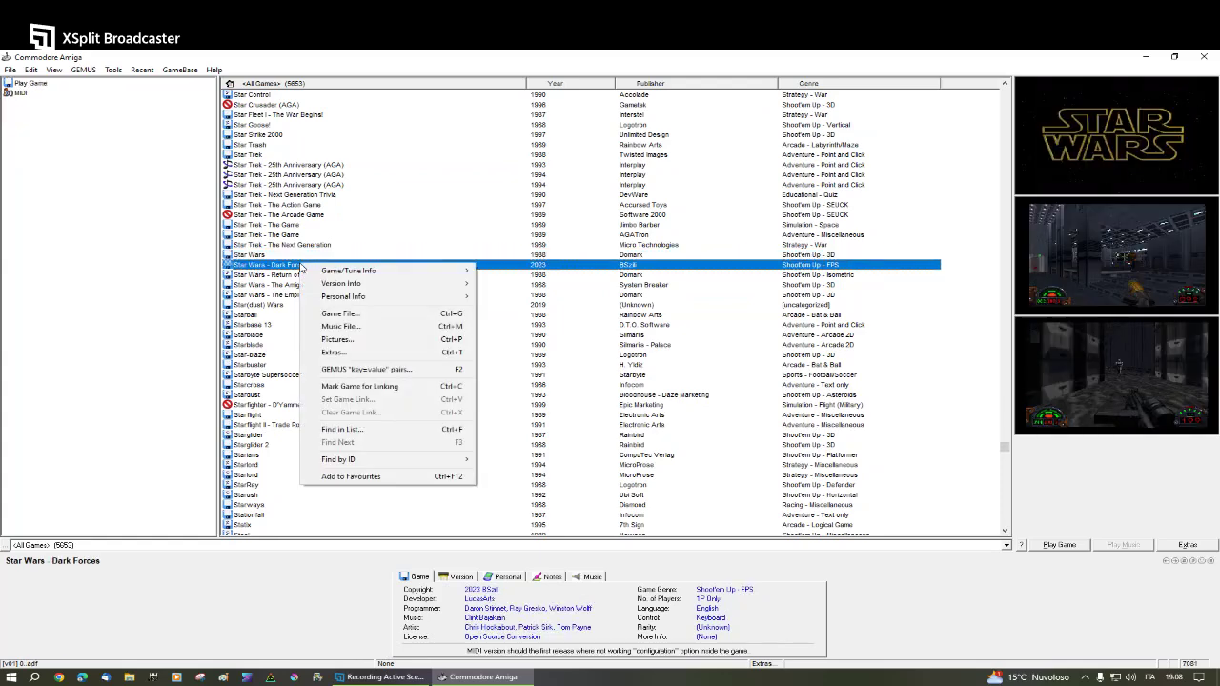
pyautogui.click(381, 361)
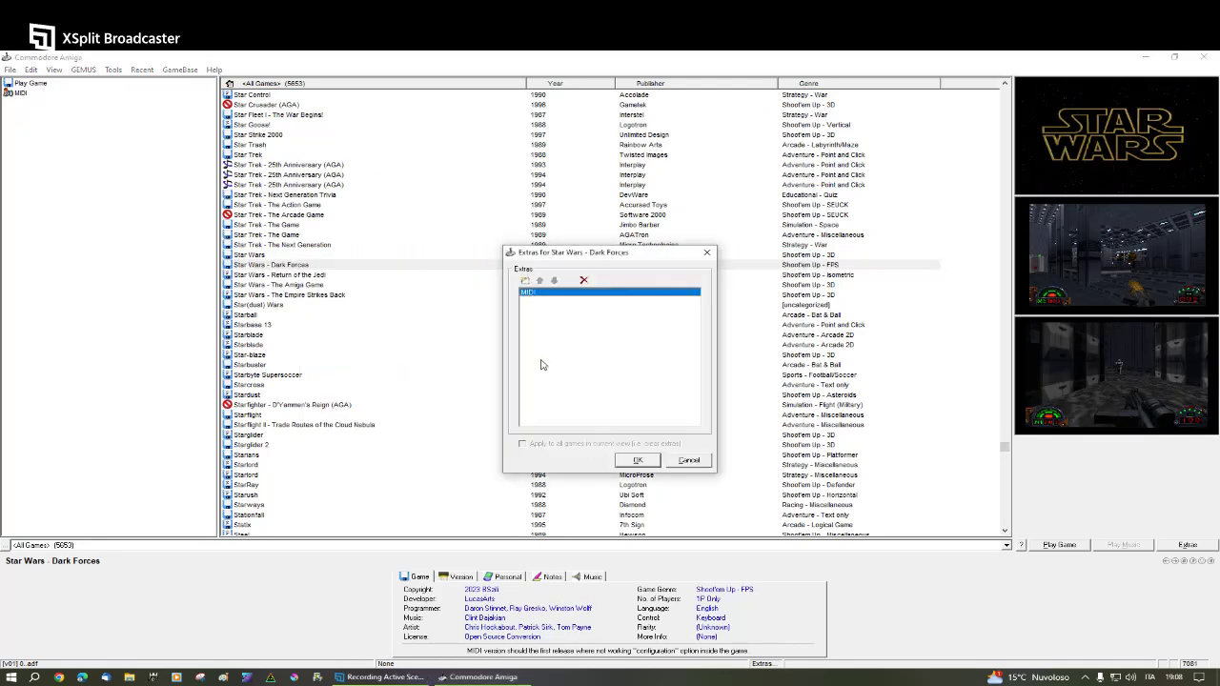
pyautogui.doubleClick(549, 293)
pyautogui.click(474, 493)
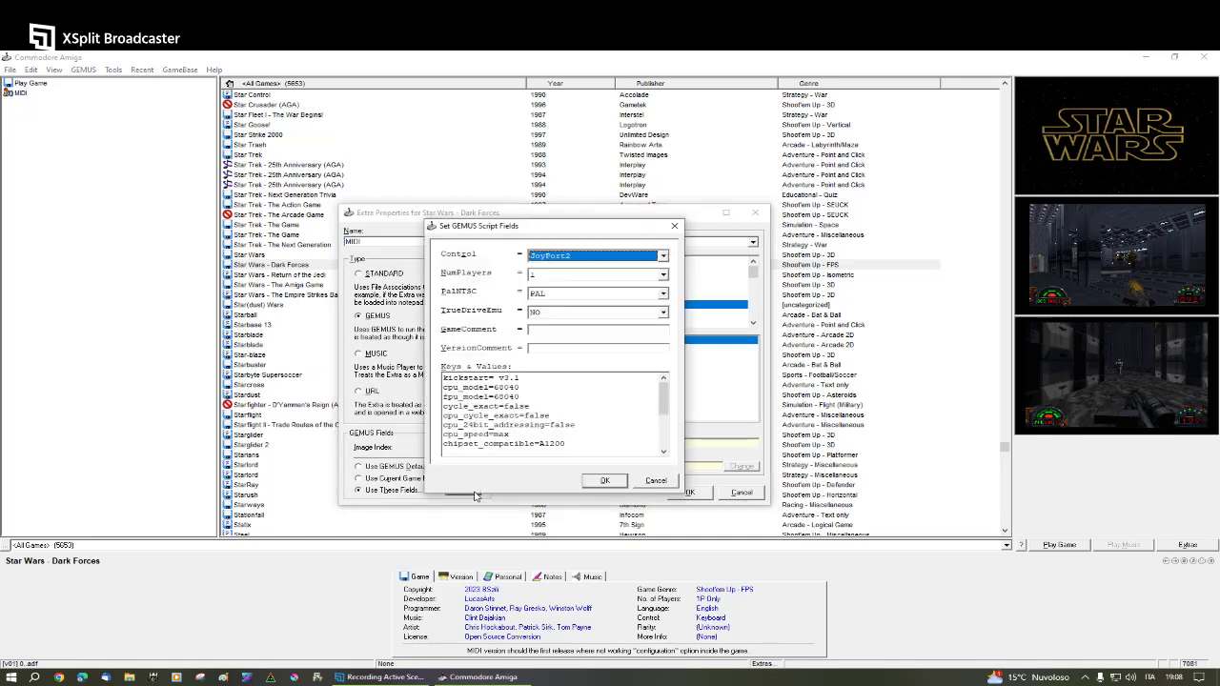
pyautogui.scroll(-2, 532, 429)
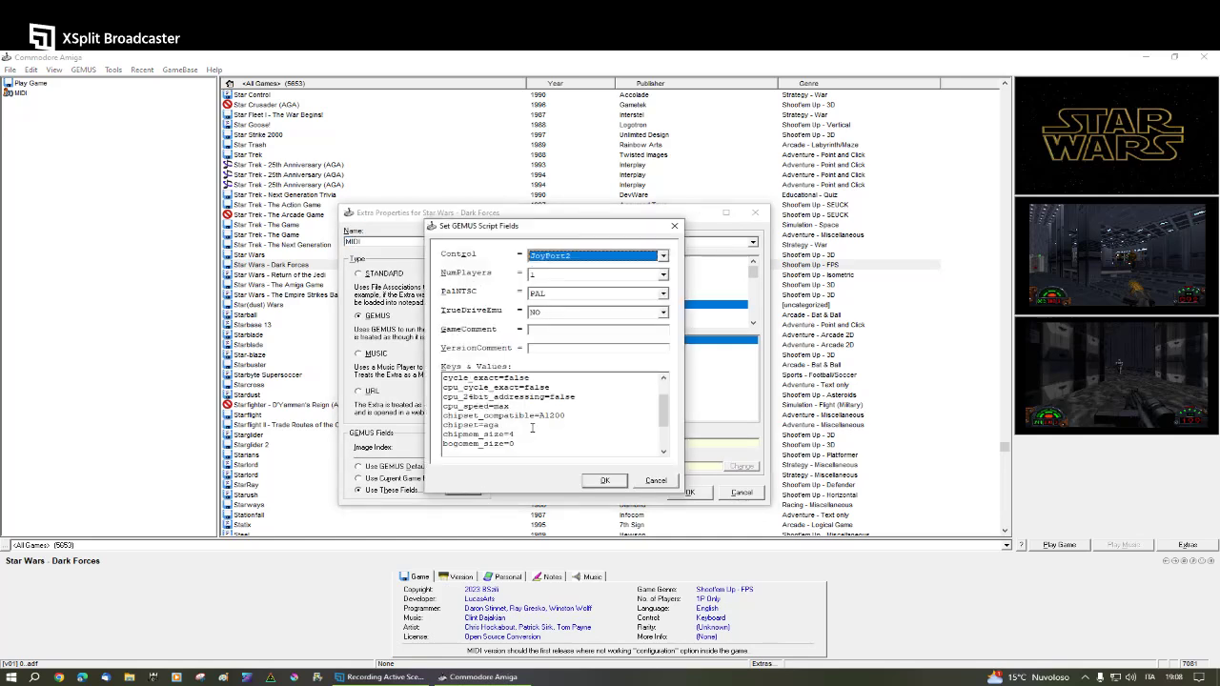
pyautogui.click(492, 437)
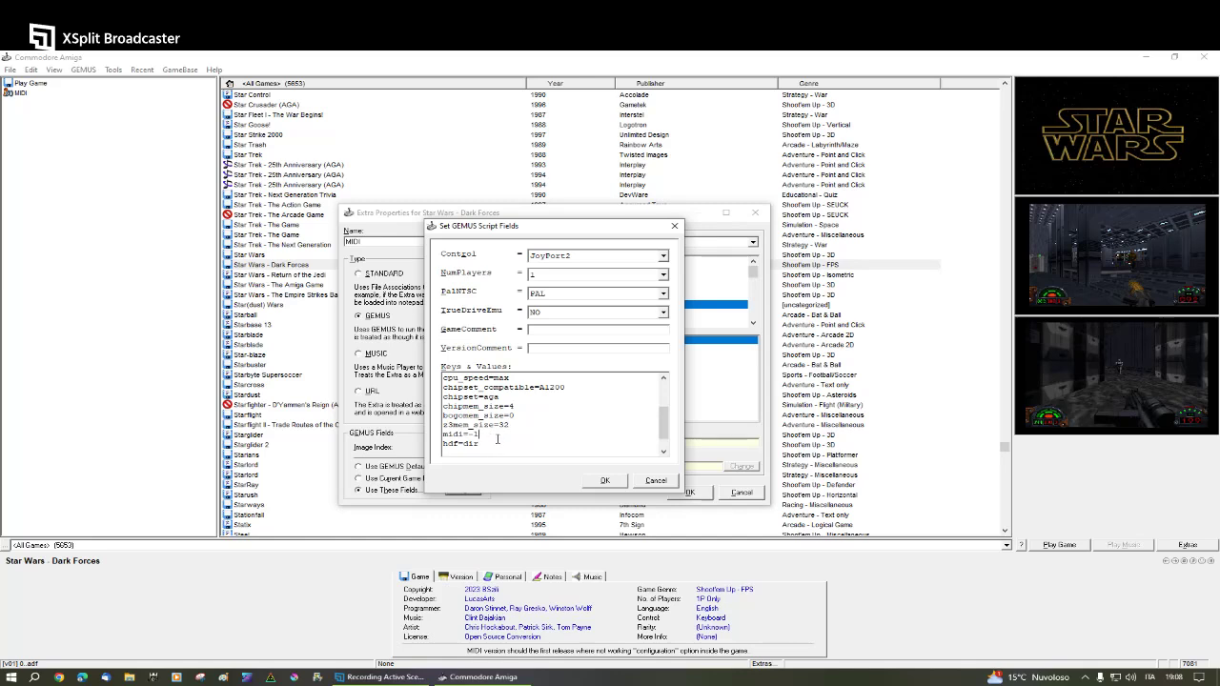
pyautogui.write('folder=hardrive/midi/darkforces')
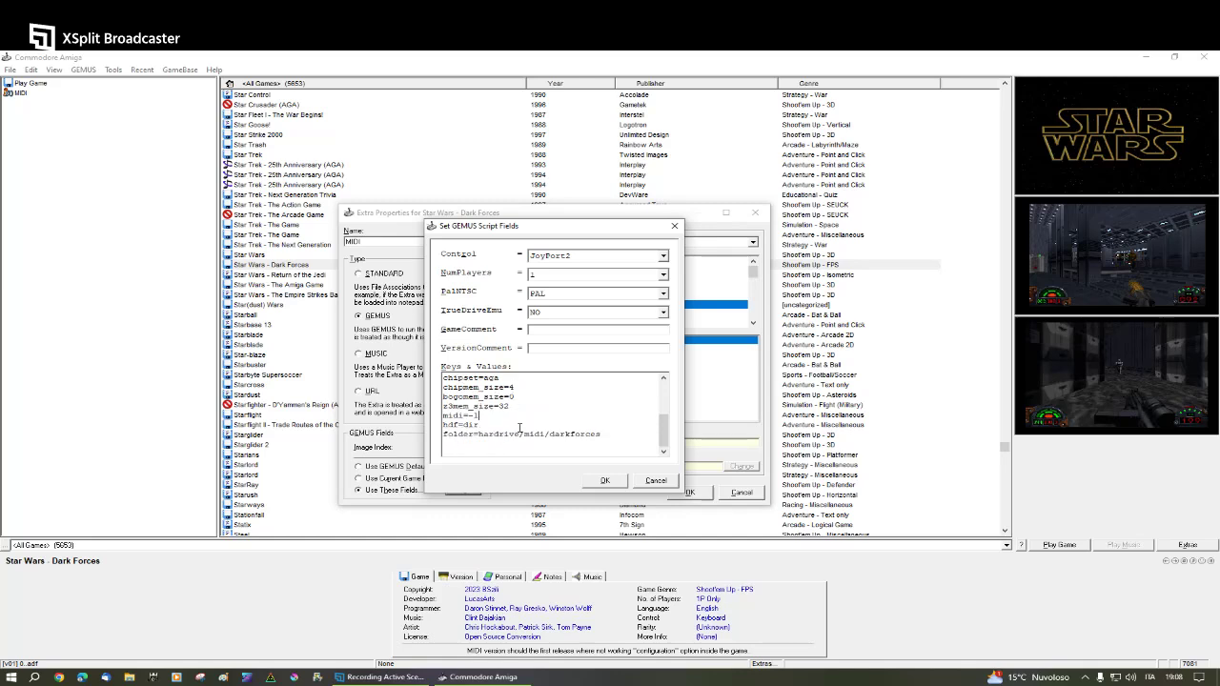
pyautogui.scroll(3, 519, 427)
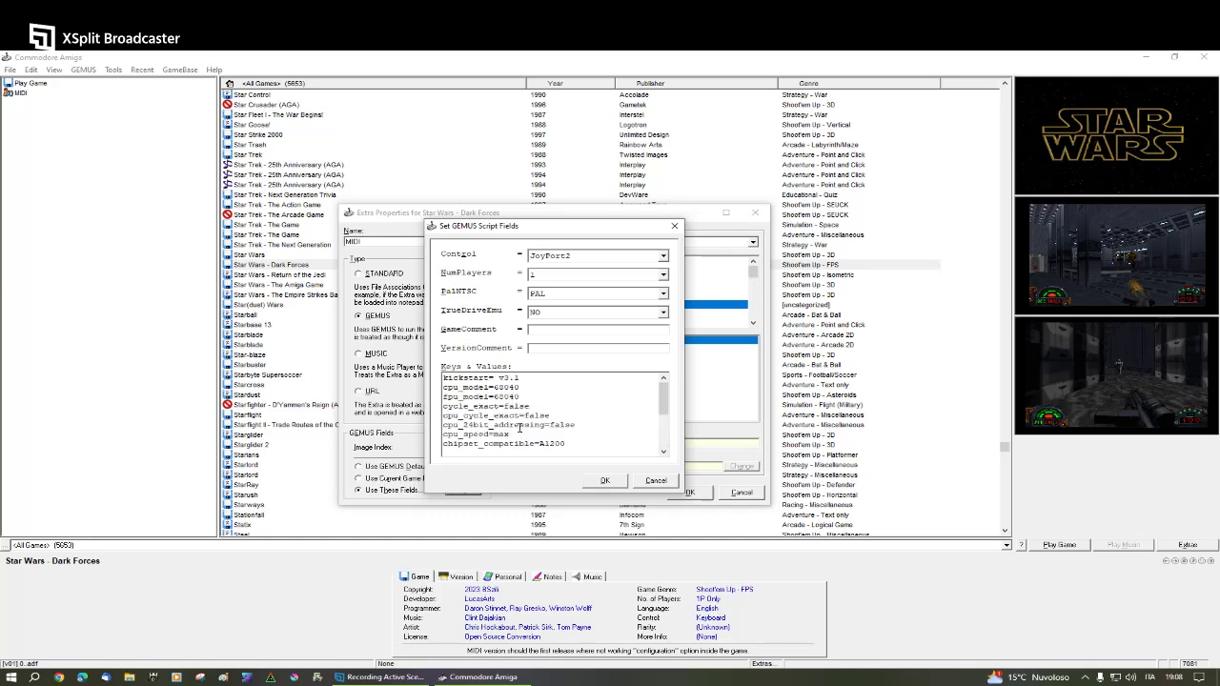
pyautogui.click(608, 482)
pyautogui.click(690, 492)
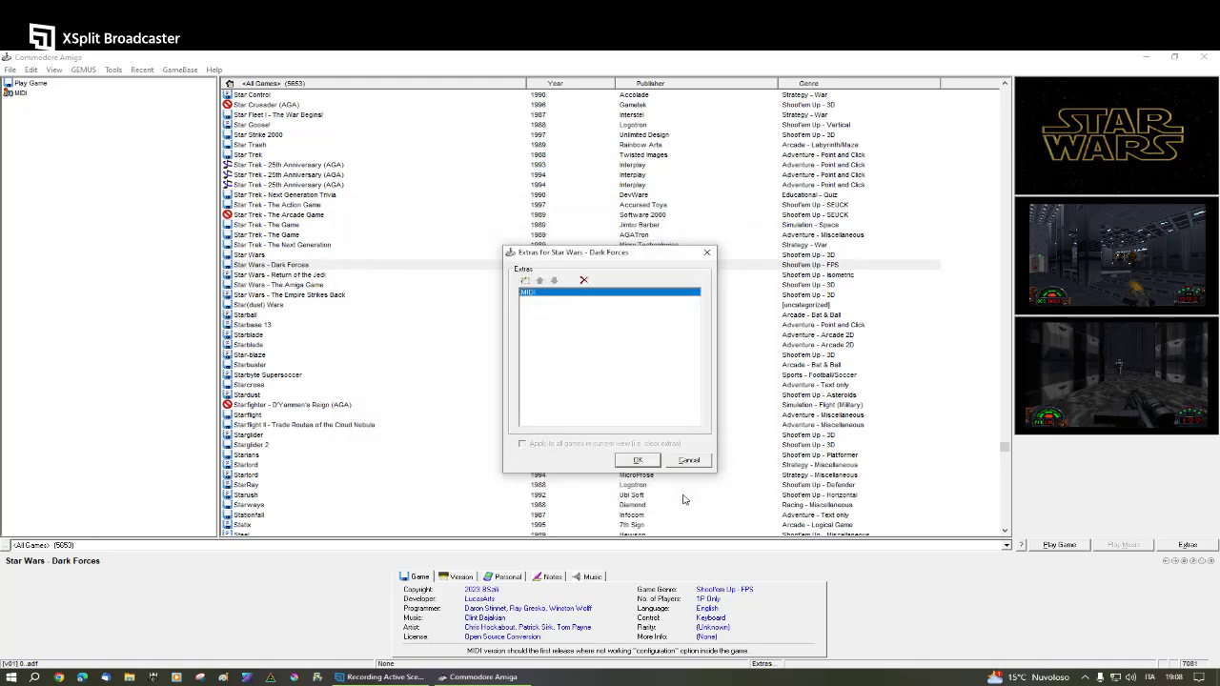
pyautogui.click(641, 461)
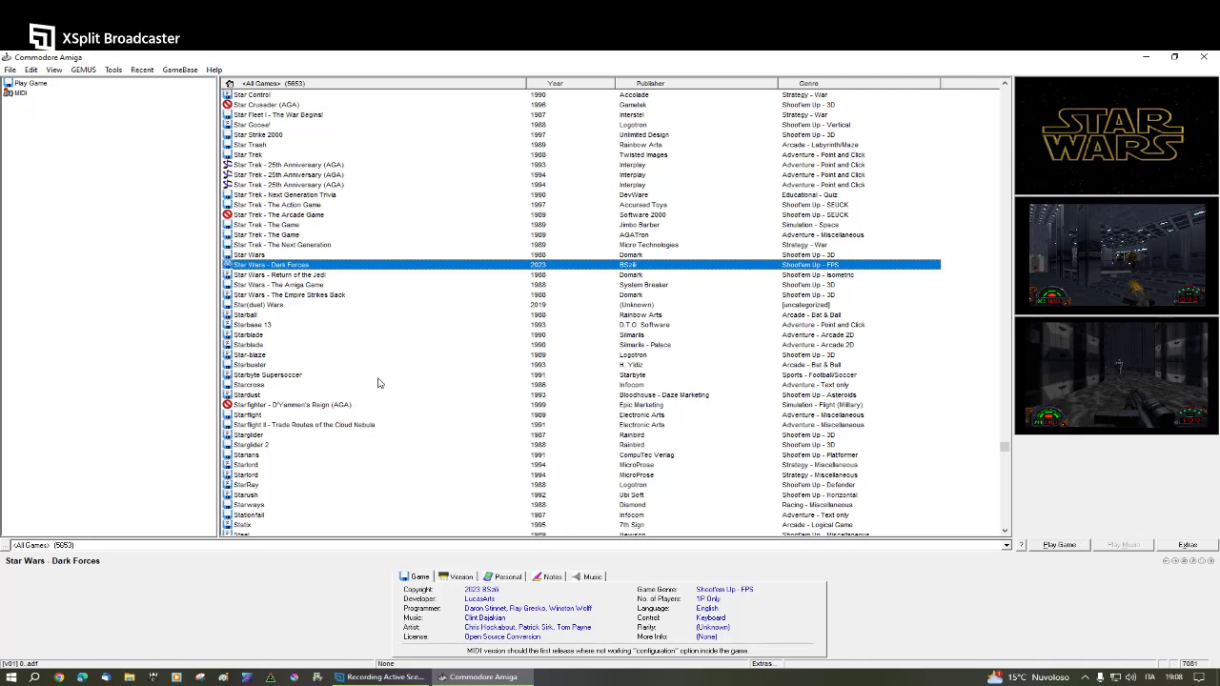
# - Find and select Justice (Unreleased) in the game list
pyautogui.click(289, 406)
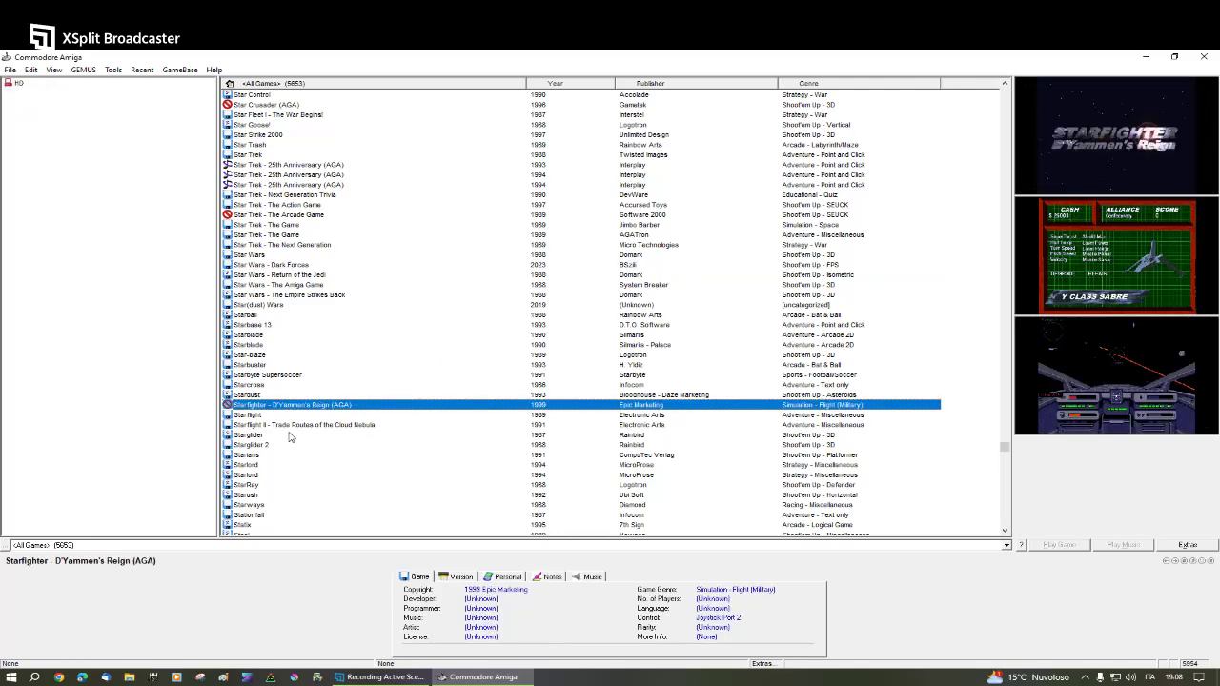
pyautogui.click(292, 426)
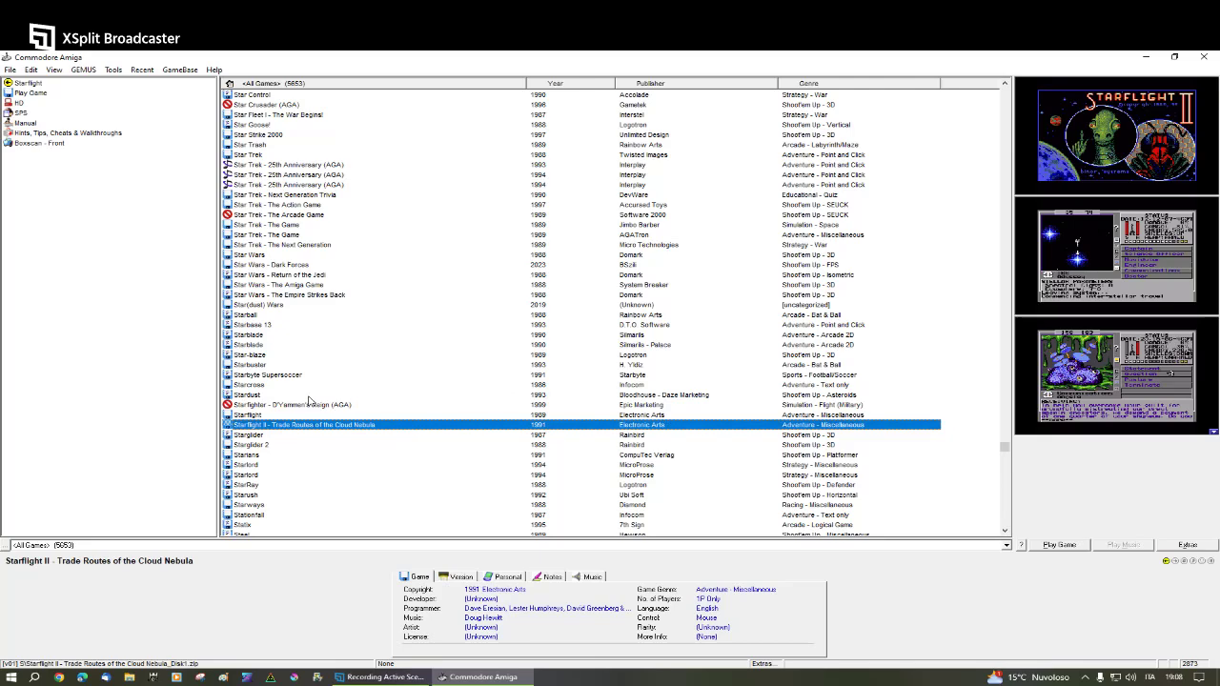
pyautogui.write('hu')
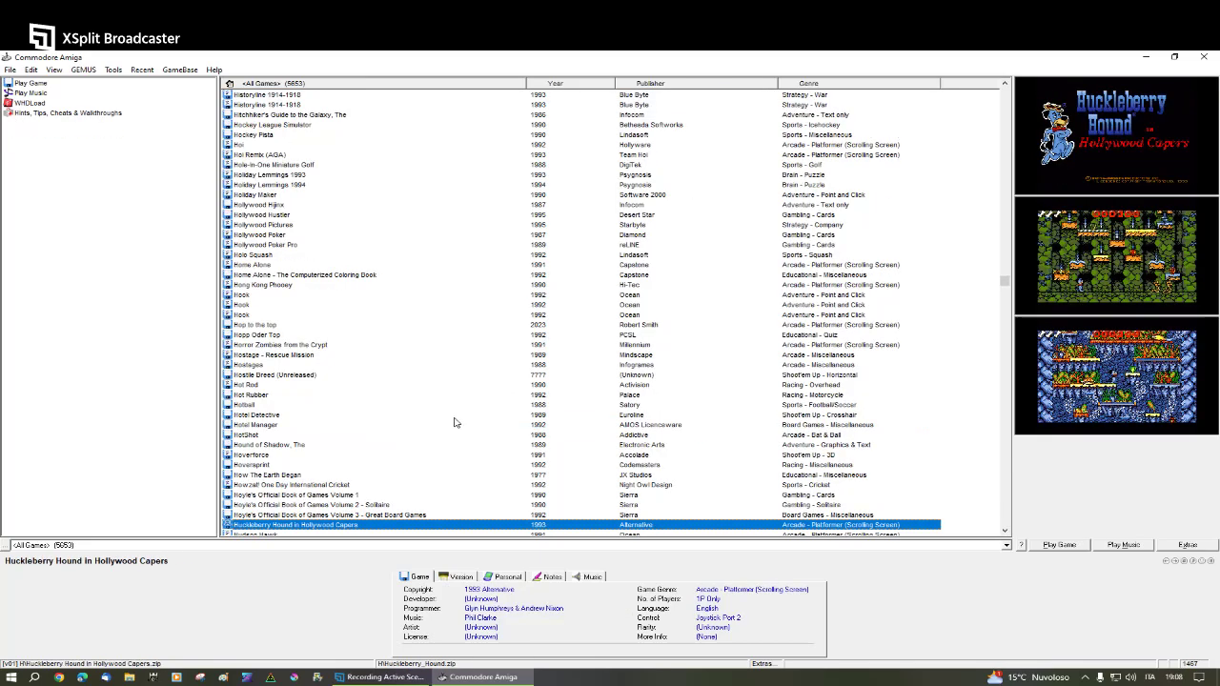
pyautogui.click(320, 326)
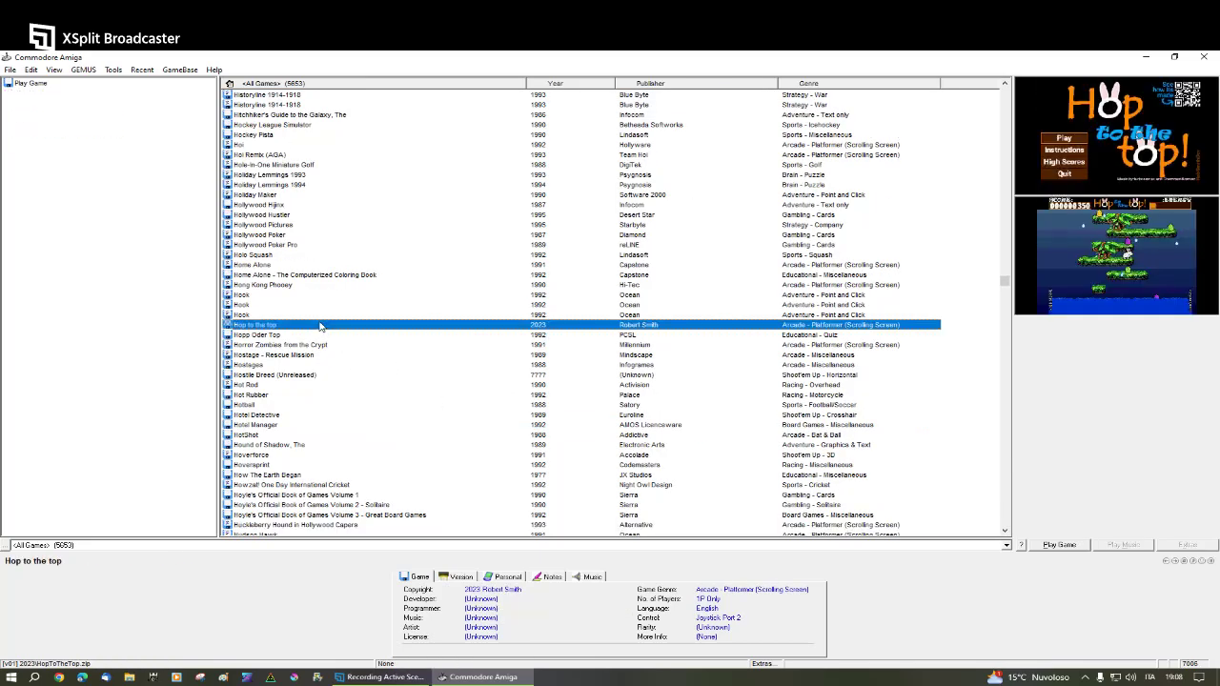
pyautogui.write('jus')
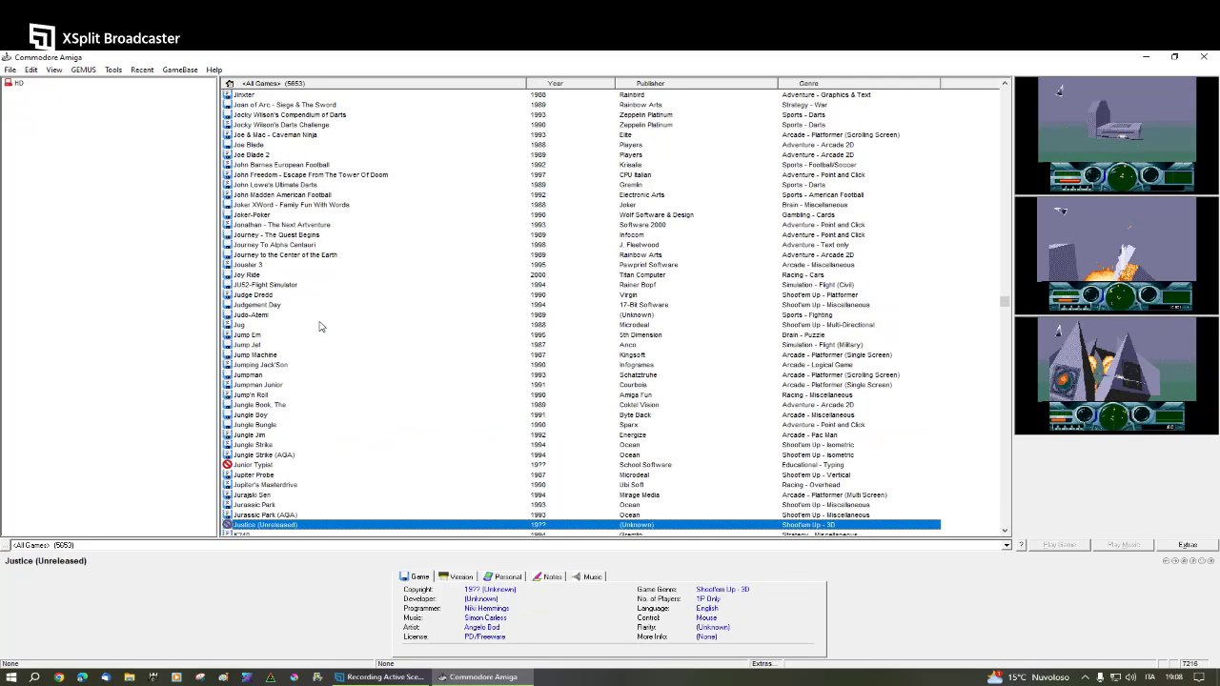
pyautogui.scroll(-3, 320, 326)
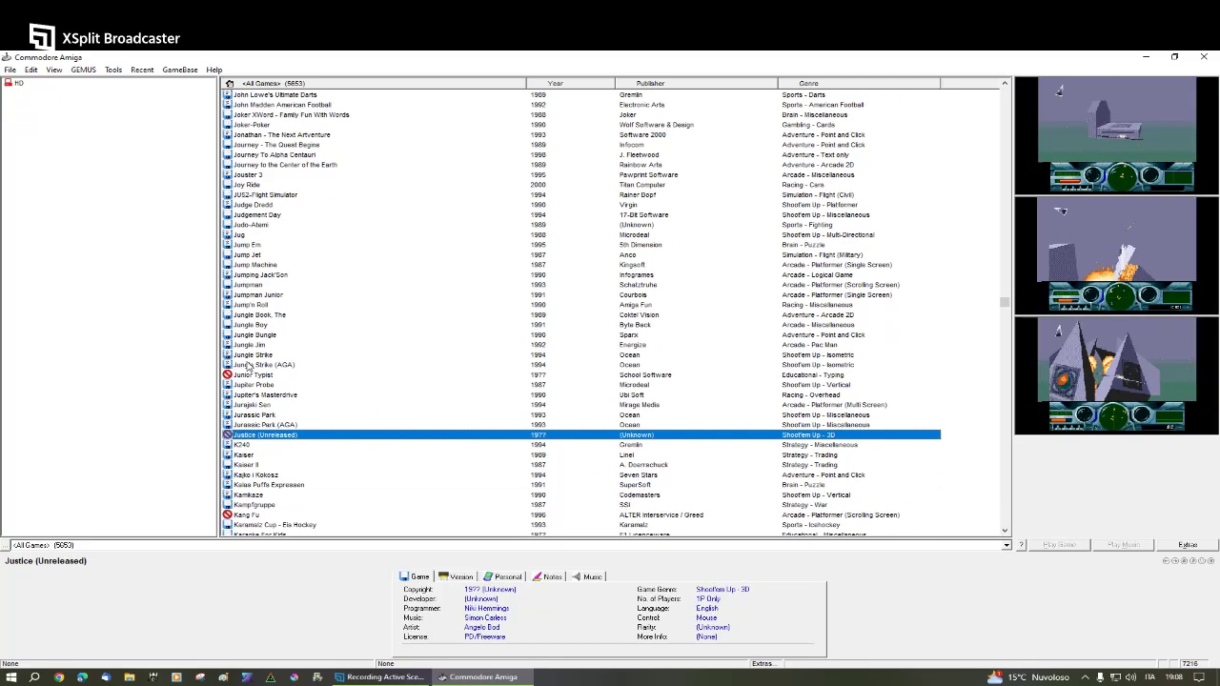
# - Launch the HD version of Justice and show all files in the justice drawer on Workbench
pyautogui.click(17, 84)
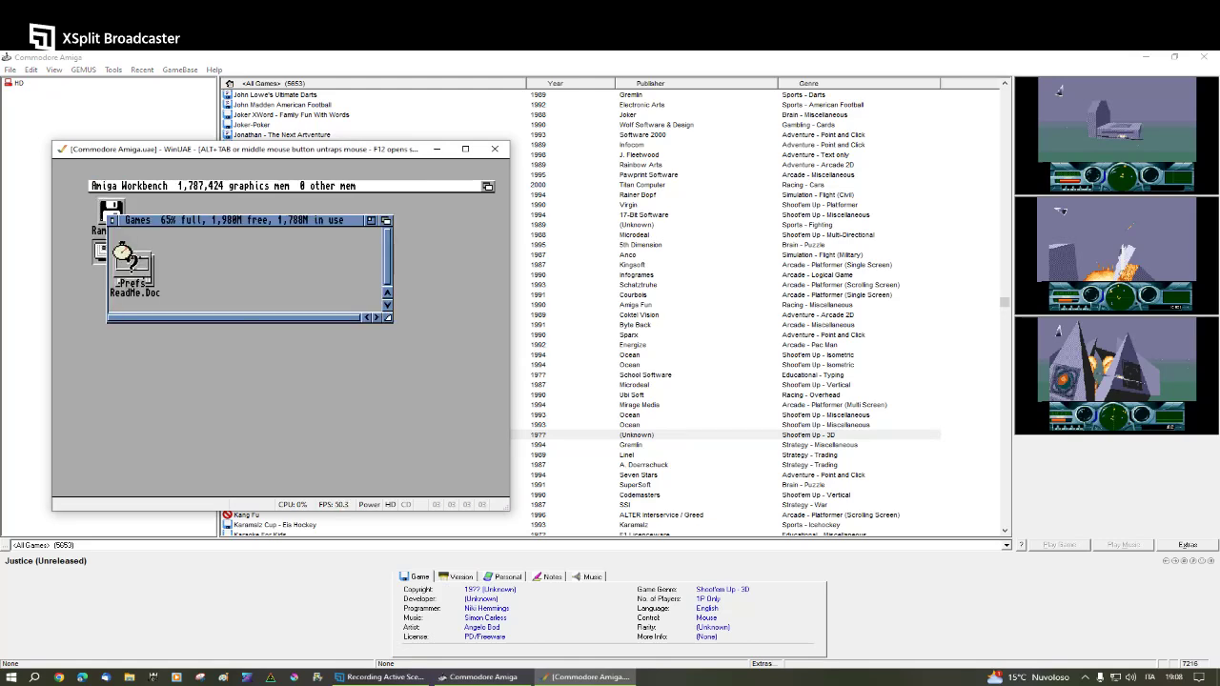
pyautogui.doubleClick(272, 246)
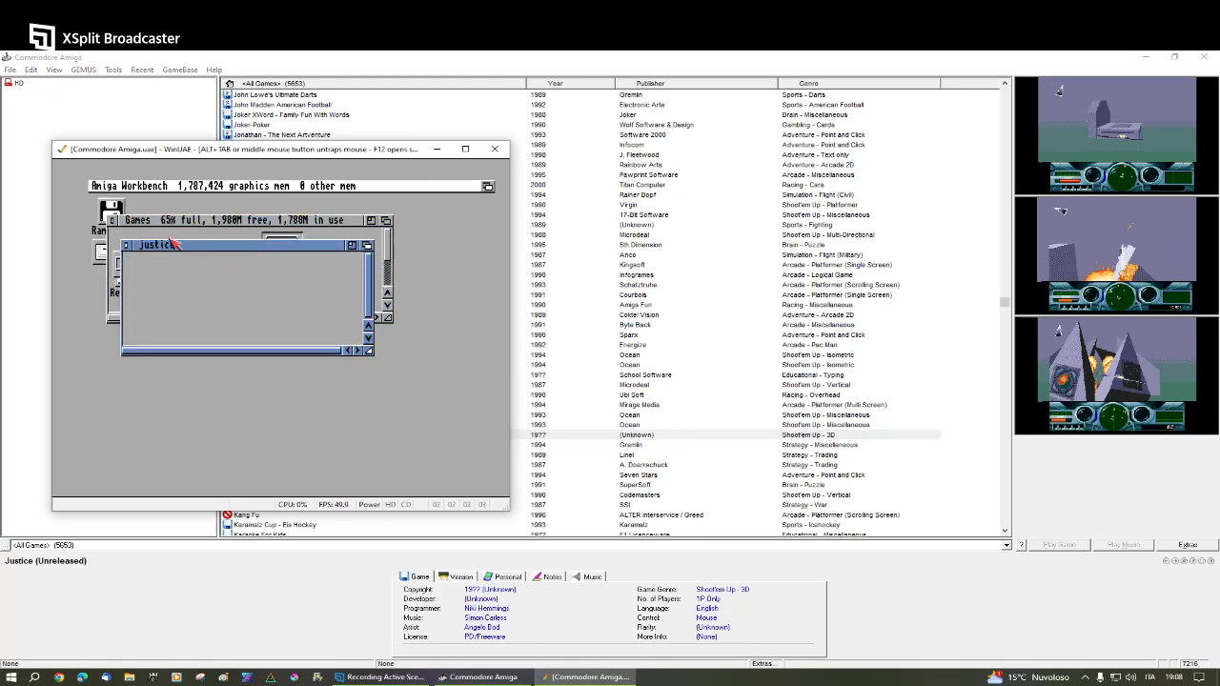
pyautogui.rightClick(164, 186)
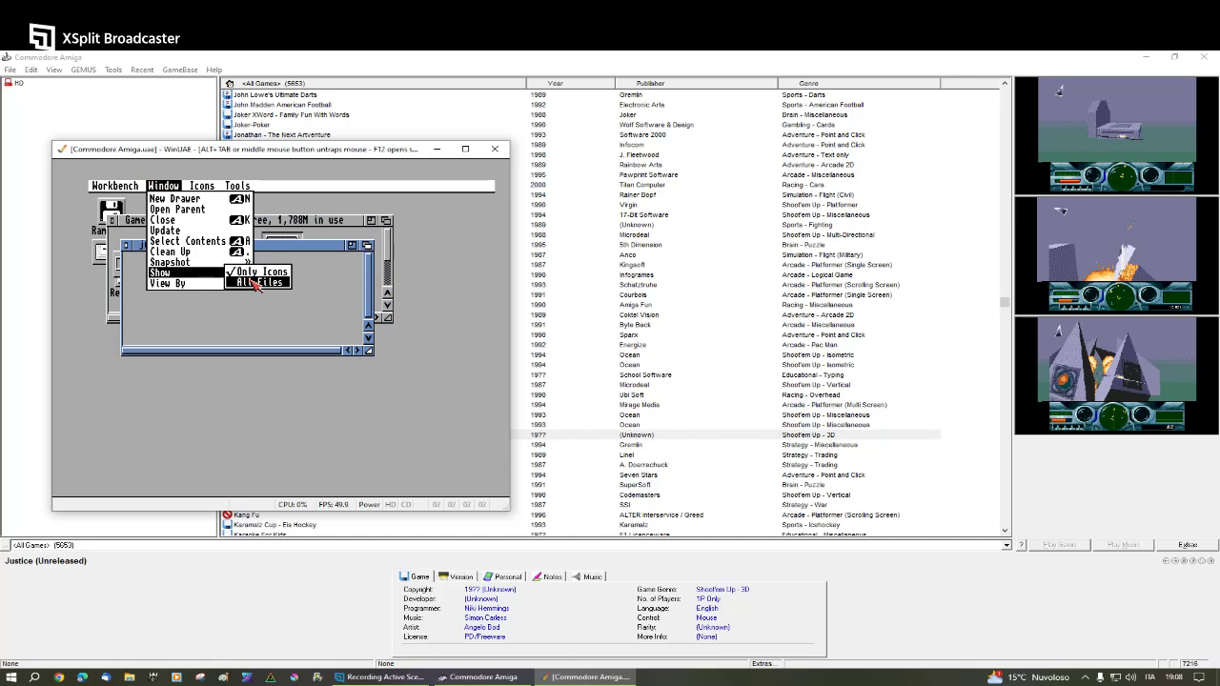
pyautogui.click(271, 284)
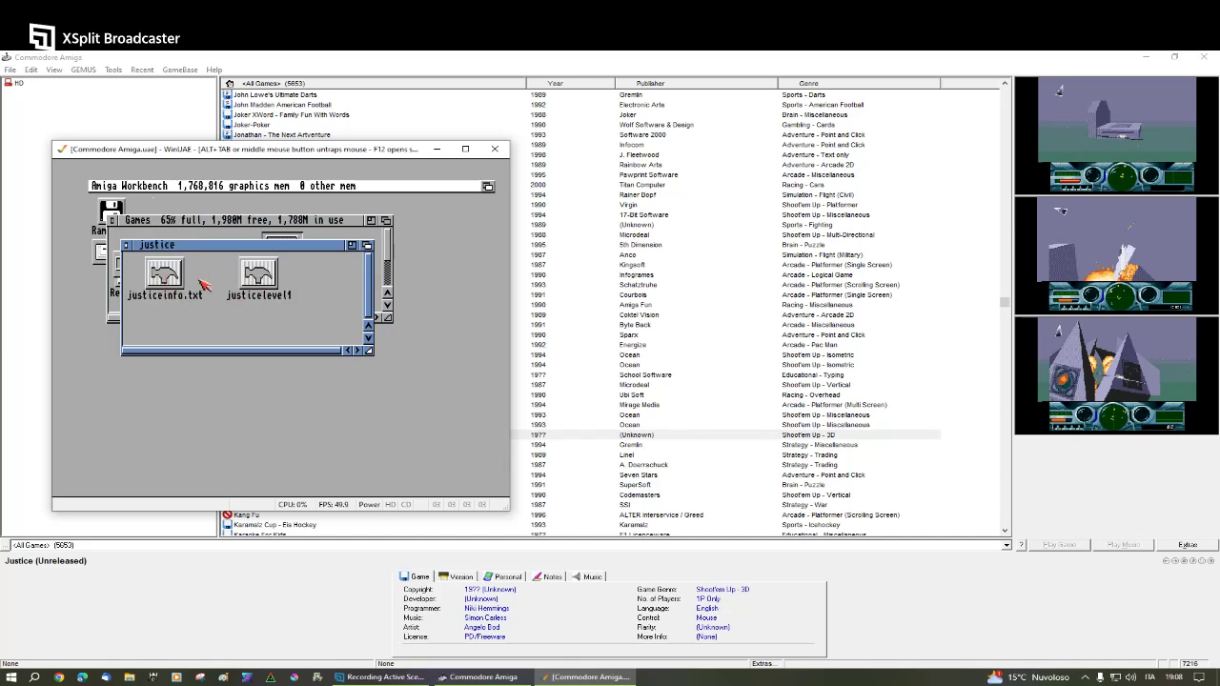
# - Run the justicelevel1 file without extra arguments, play the game, and exit back to Workbench
pyautogui.doubleClick(260, 279)
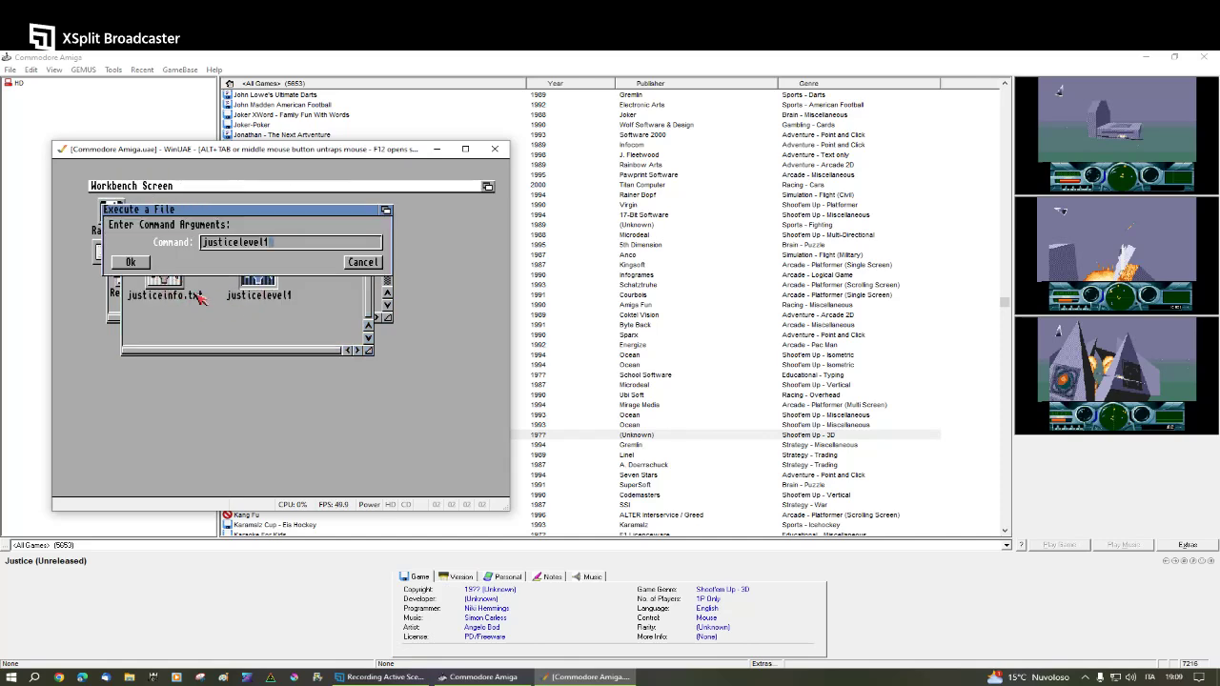
pyautogui.click(131, 264)
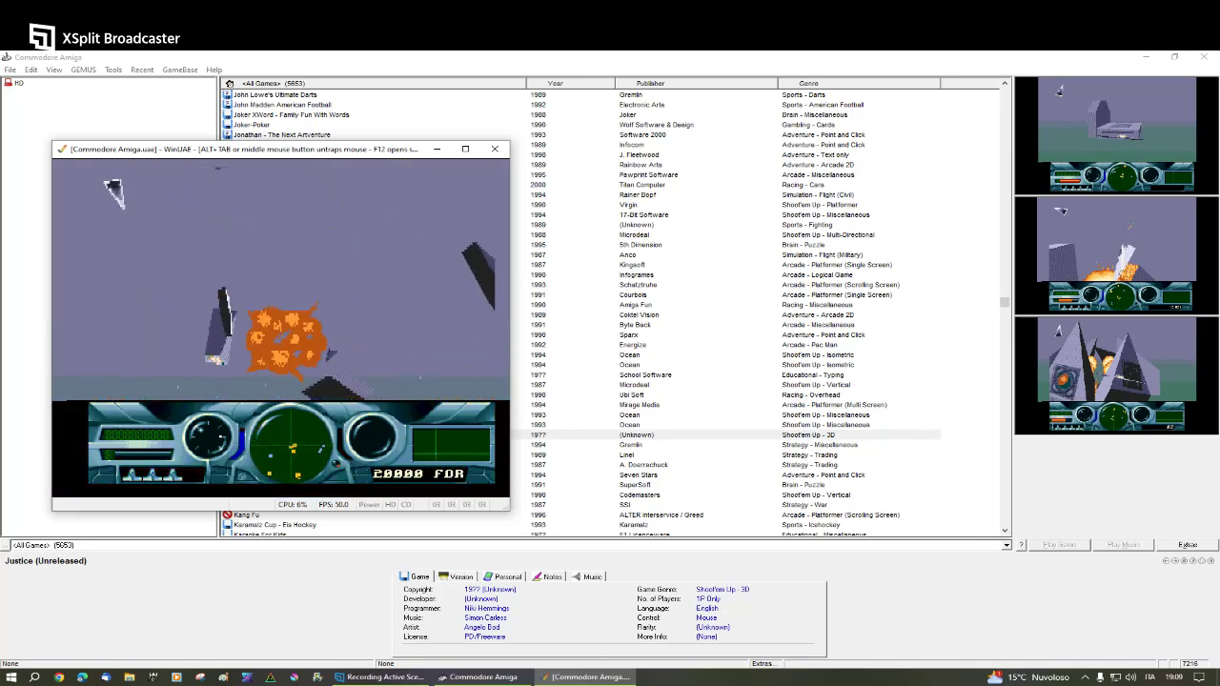
pyautogui.press('Escape')
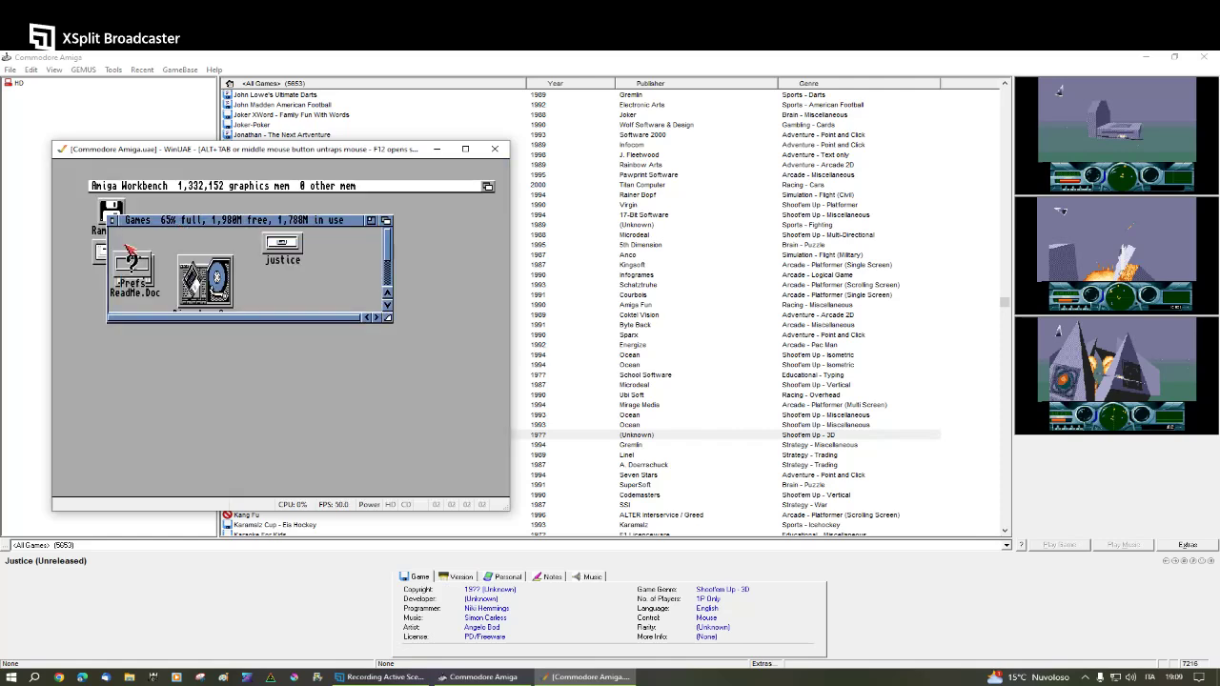
# - Close the Games drawer and open a new AmigaShell through Workbench's command execution
pyautogui.click(111, 221)
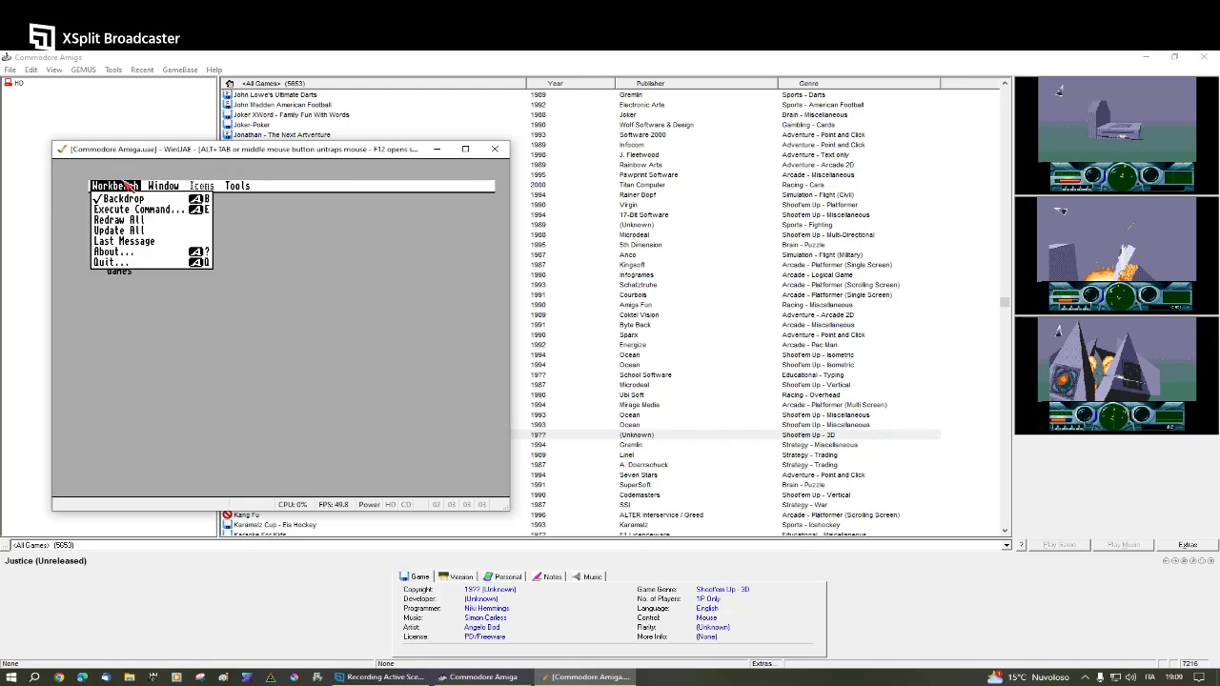
pyautogui.rightClick(145, 212)
pyautogui.write('e')
pyautogui.press('BackSpace')
pyautogui.press('BackSpace')
pyautogui.write('cli')
pyautogui.press('Return')
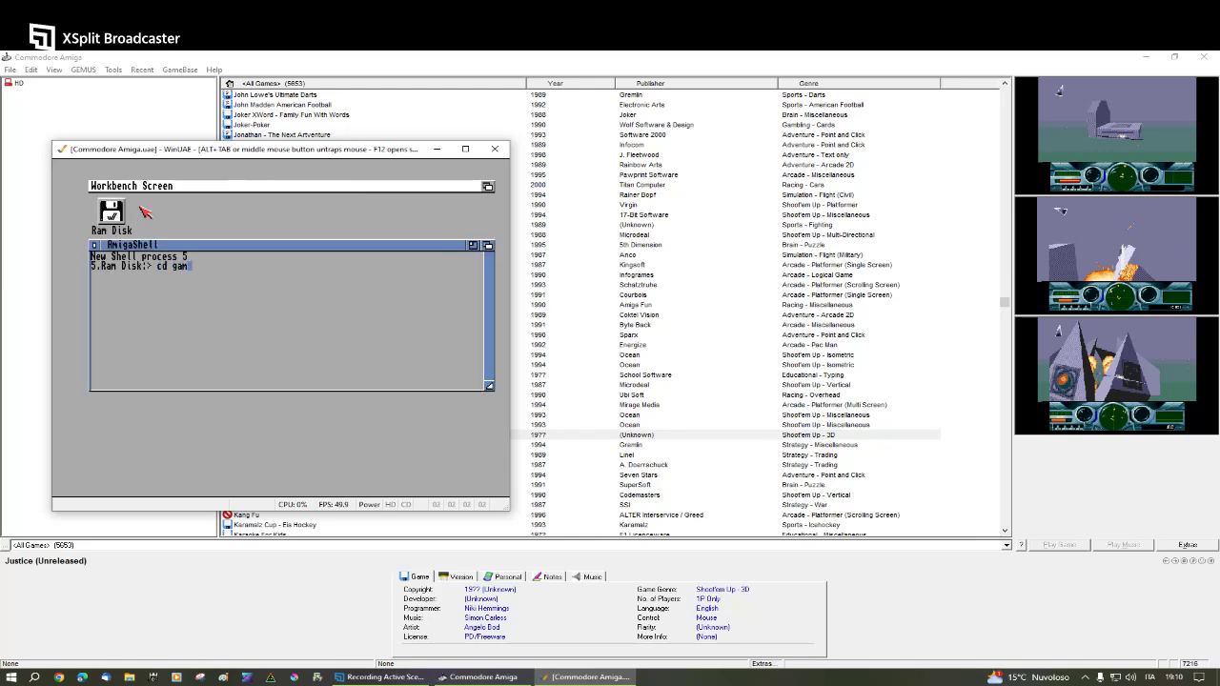
# - Change to the justice directory on the games: volume and open a file named start in Ed
pyautogui.write('games:')
pyautogui.press('Return')
pyautogui.write('cd justice')
pyautogui.press('Return')
pyautogui.write('ed start')
pyautogui.press('Return')
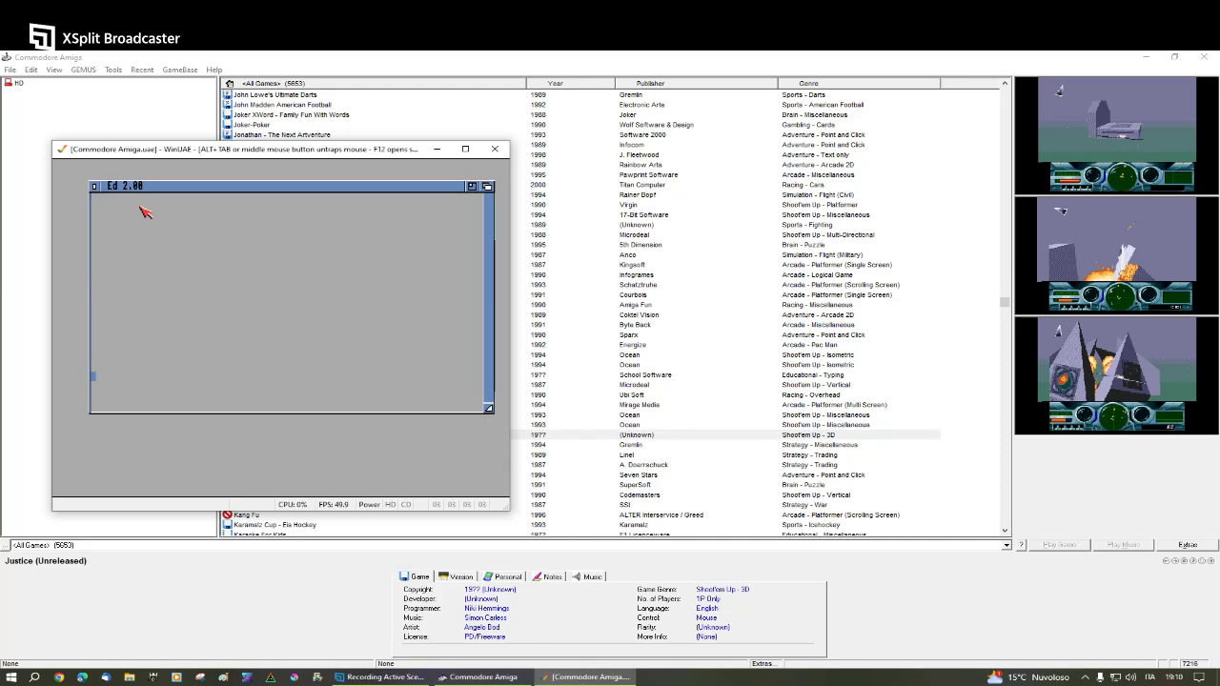
# - Rearrange the Ed and shell windows to free the desktop, and show all files in the justice drawer
pyautogui.moveTo(487, 408); pyautogui.dragTo(487, 232)
pyautogui.moveTo(378, 191); pyautogui.dragTo(380, 397)
pyautogui.moveTo(184, 246); pyautogui.dragTo(184, 316)
pyautogui.doubleClick(132, 254)
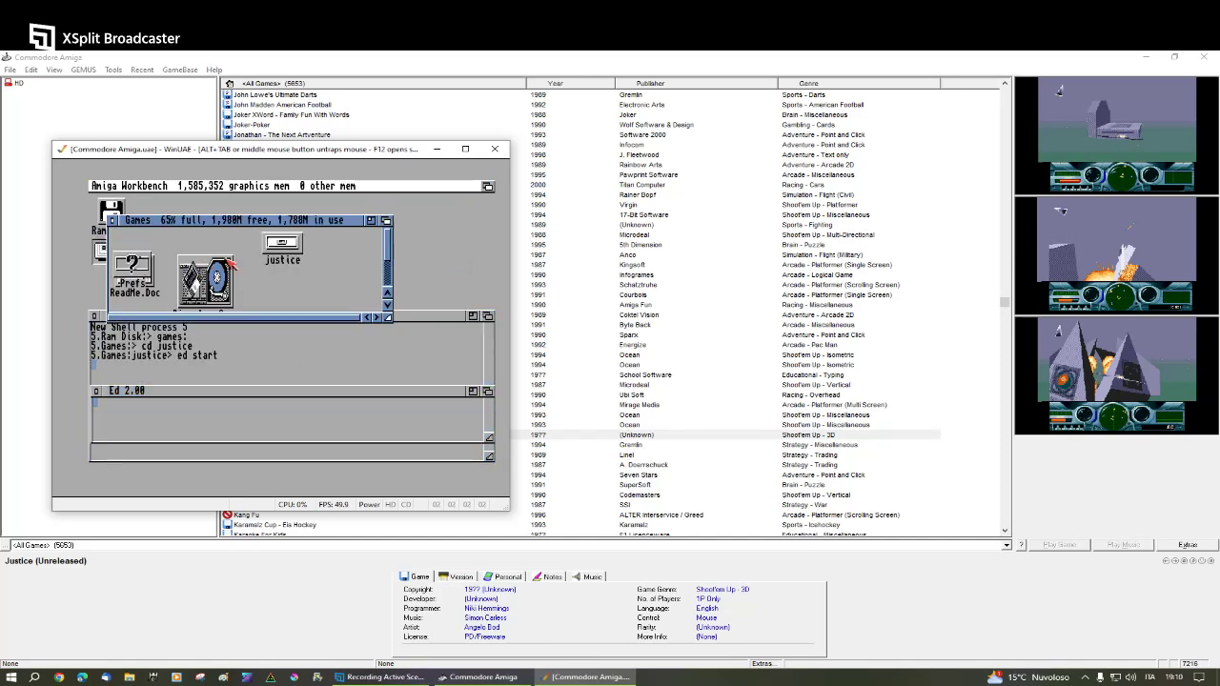
pyautogui.doubleClick(278, 250)
pyautogui.rightClick(221, 300)
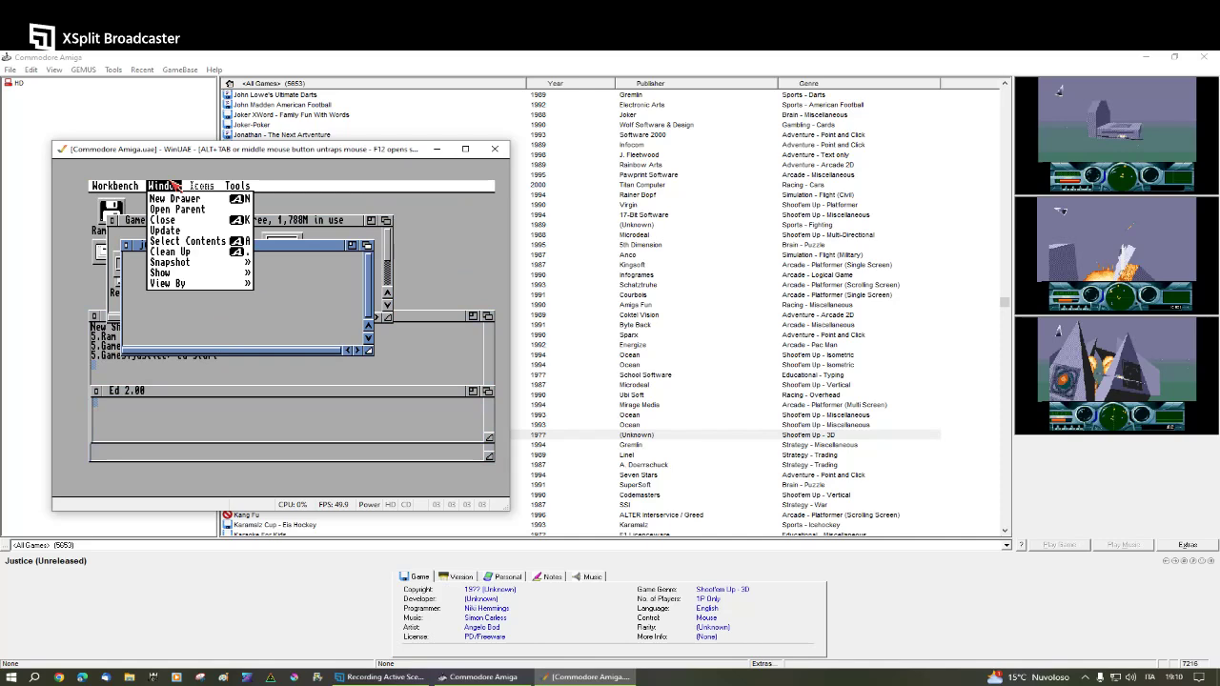
# - Enter justicelevel1 as the only line of the start script in Ed and save the file
pyautogui.click(211, 393)
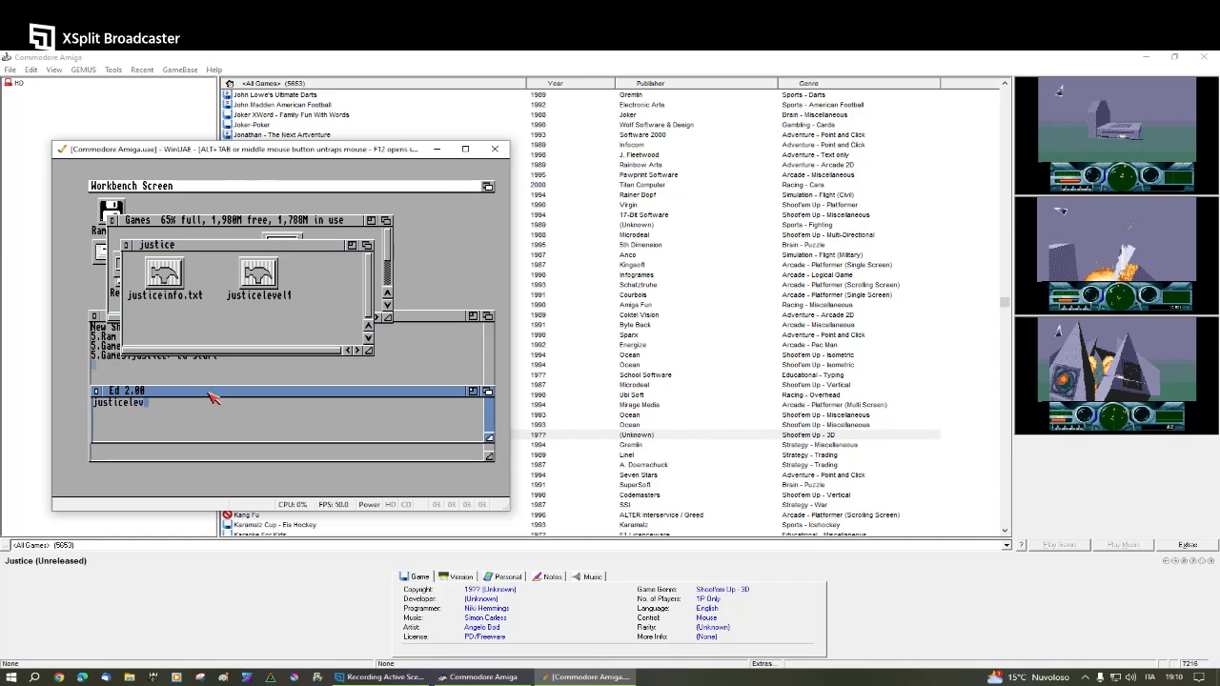
pyautogui.rightClick(158, 187)
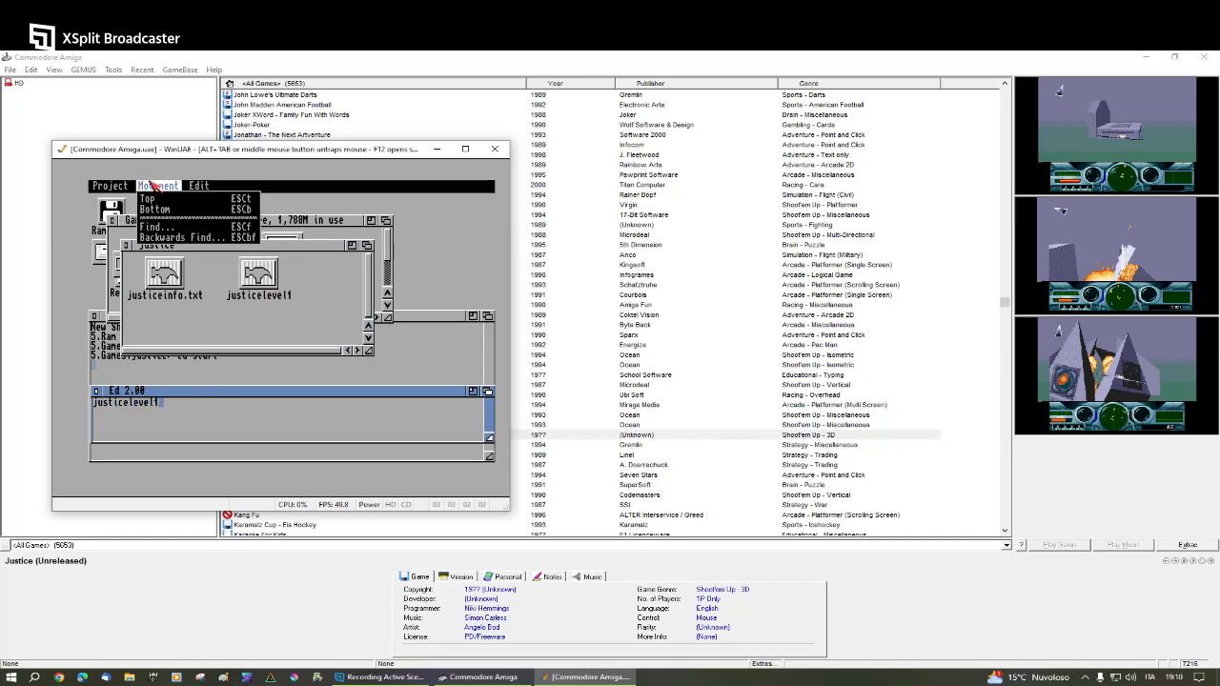
pyautogui.rightClick(140, 219)
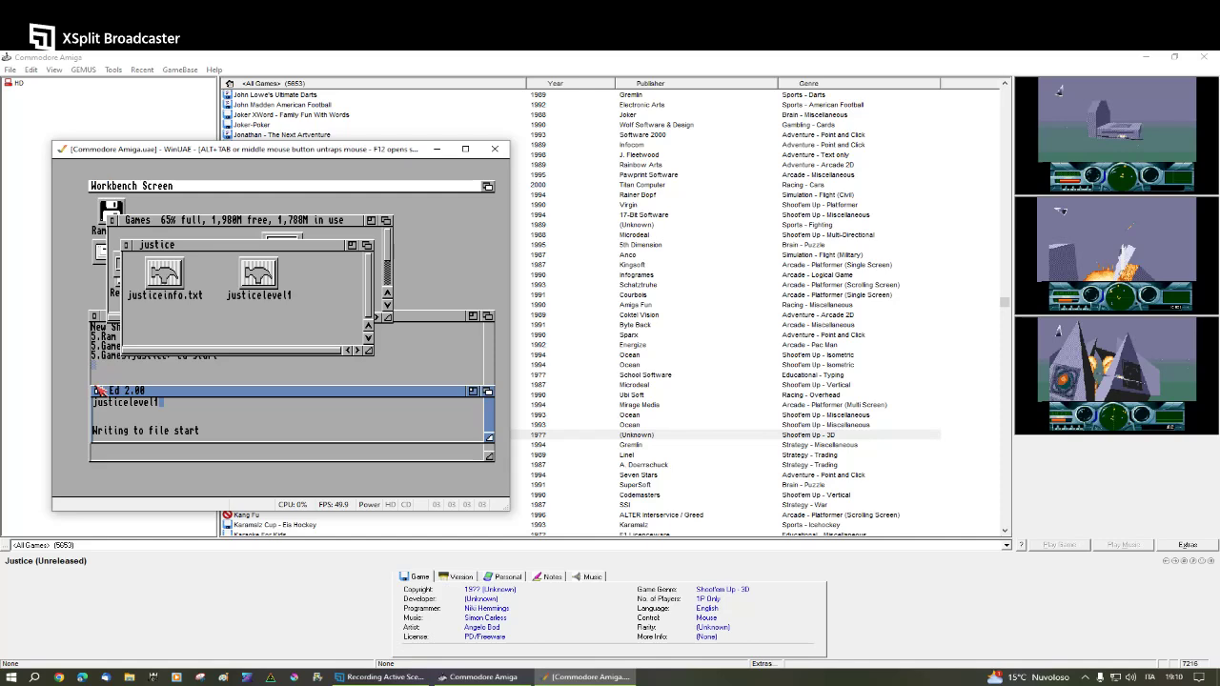
# - Close the editor, the justice and Games drawers, and the shell
pyautogui.click(126, 245)
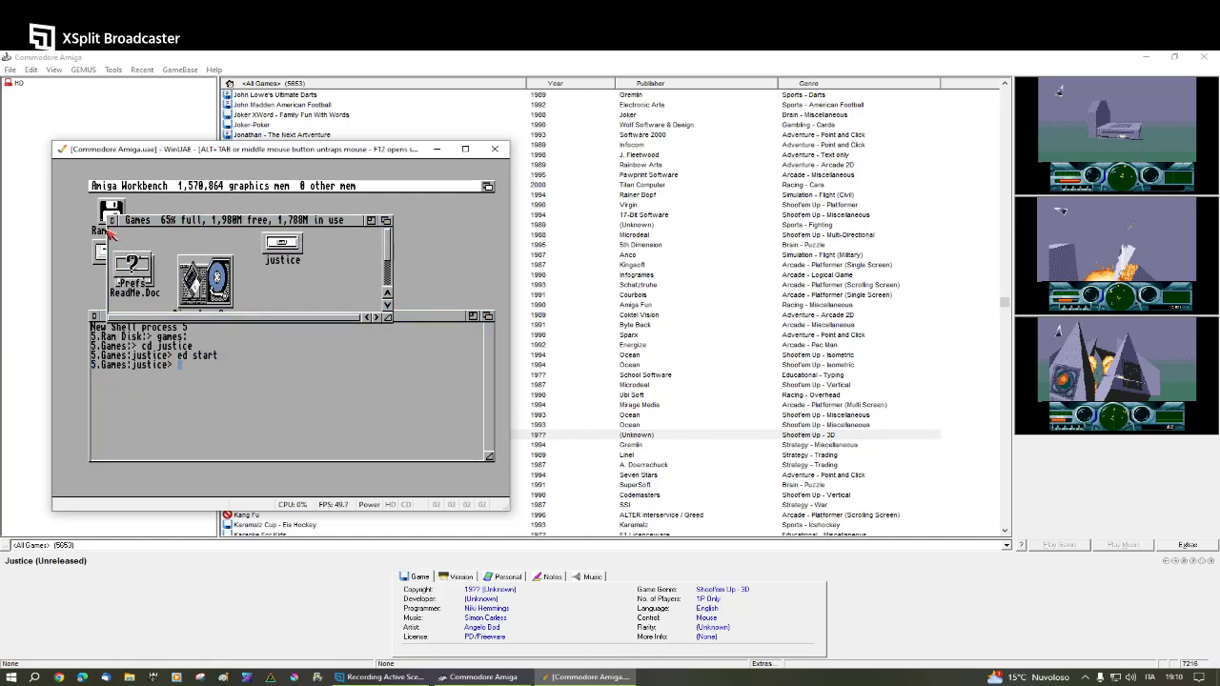
pyautogui.click(112, 221)
pyautogui.click(94, 315)
# - Launch Directory Opus from the Games drawer and list the contents of the justice directory on DH0:
pyautogui.doubleClick(117, 253)
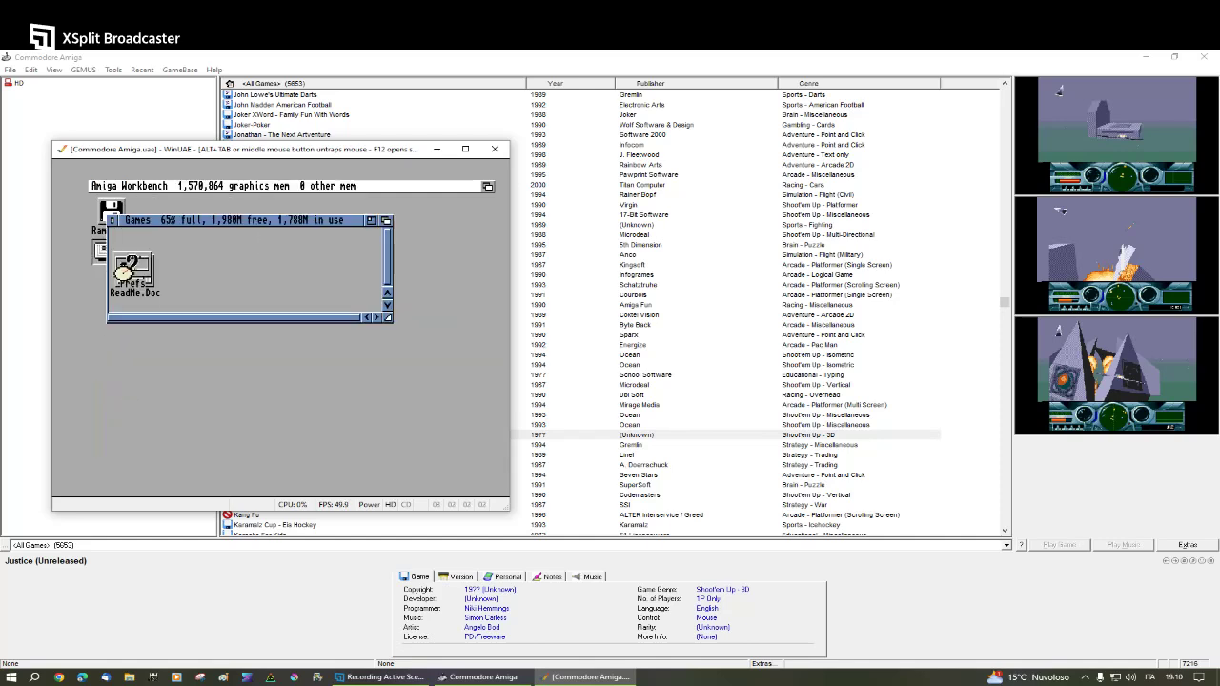
pyautogui.doubleClick(225, 278)
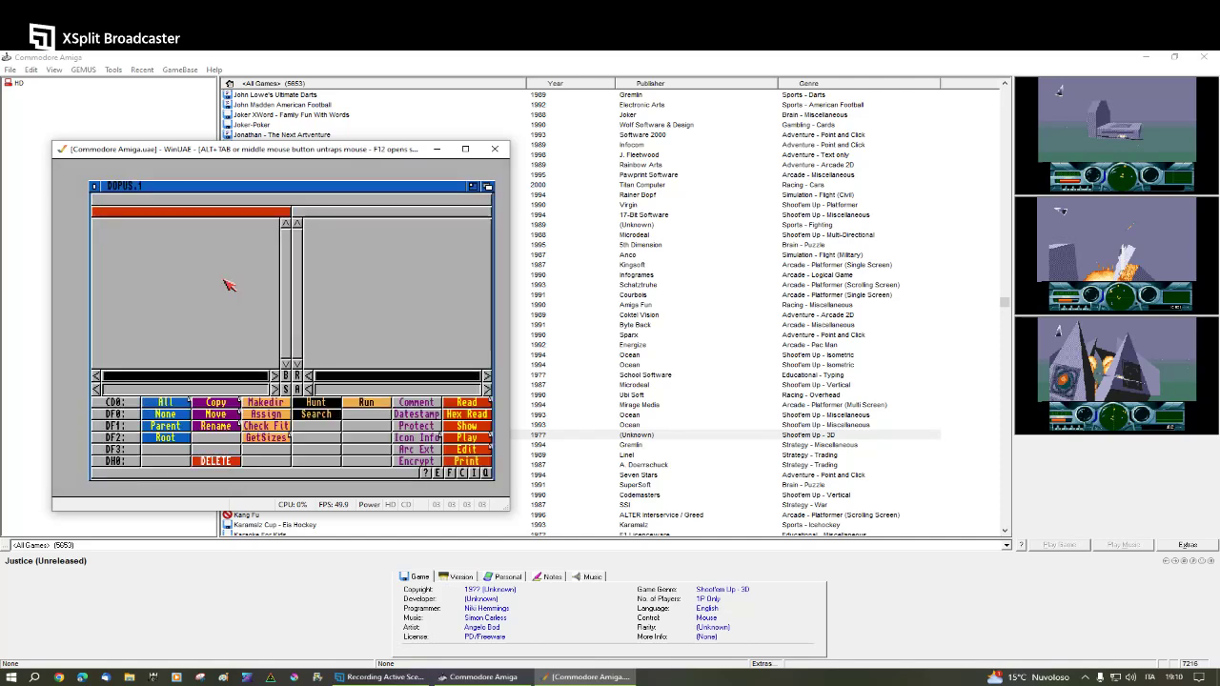
pyautogui.click(139, 460)
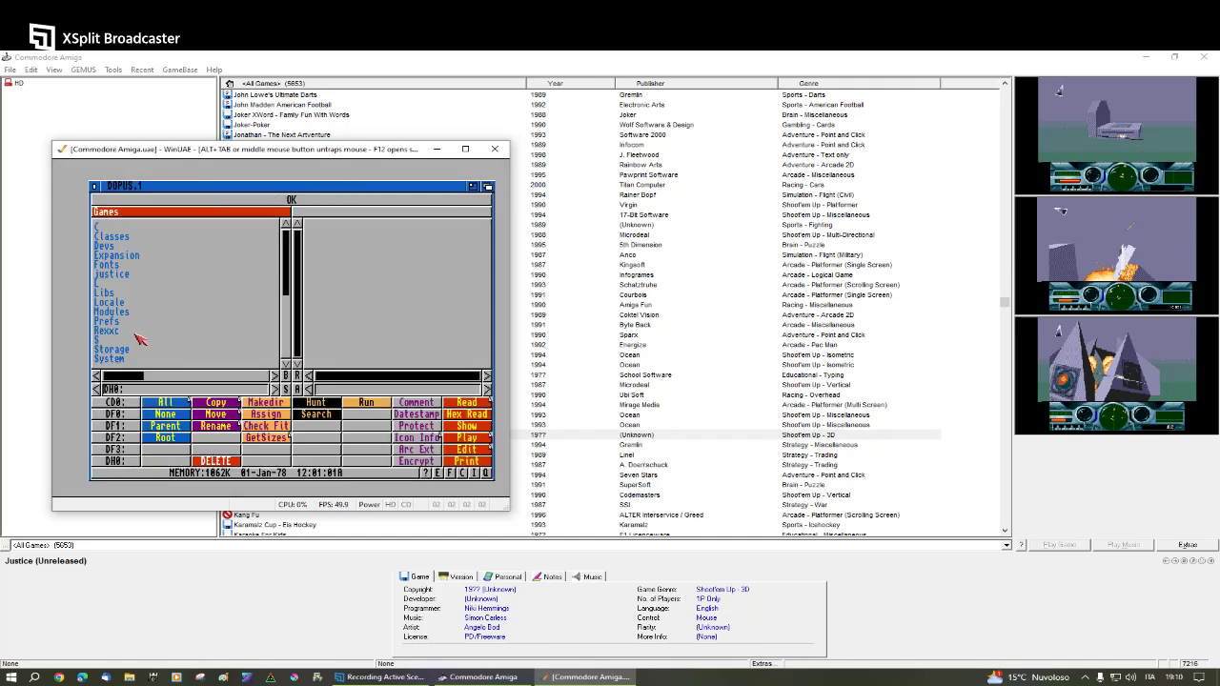
pyautogui.click(139, 275)
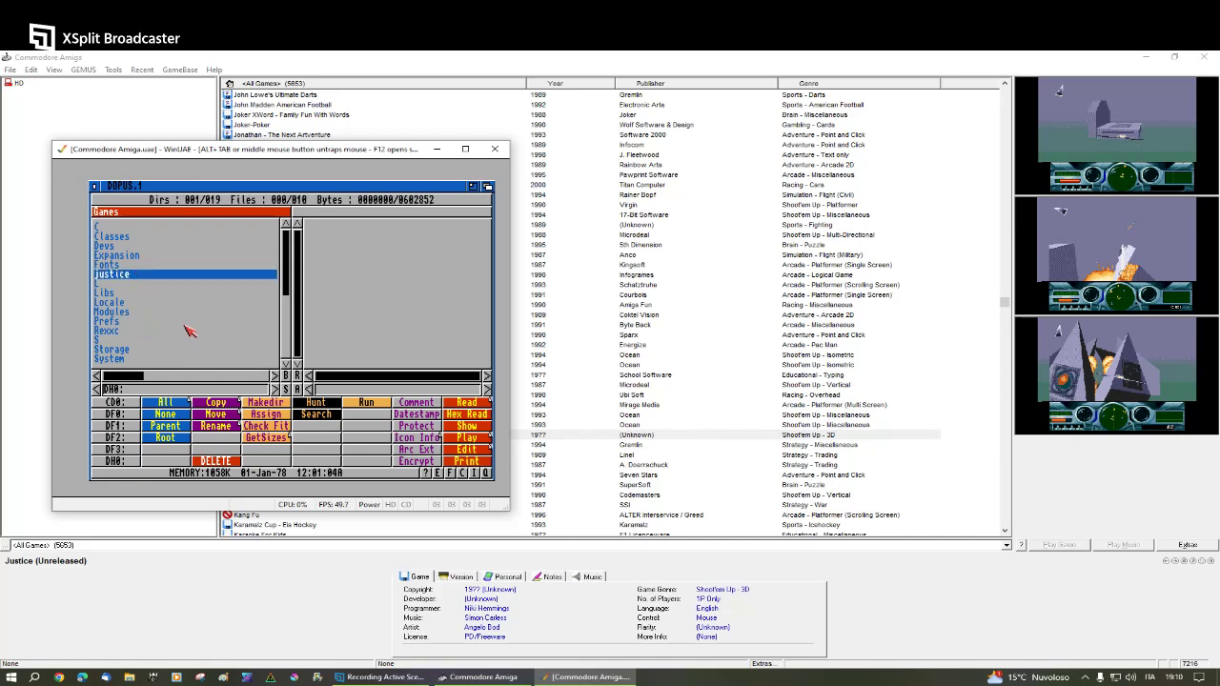
pyautogui.click(144, 280)
pyautogui.doubleClick(143, 279)
# - Add an icon to the start file in the justice directory and quit Directory Opus
pyautogui.click(118, 247)
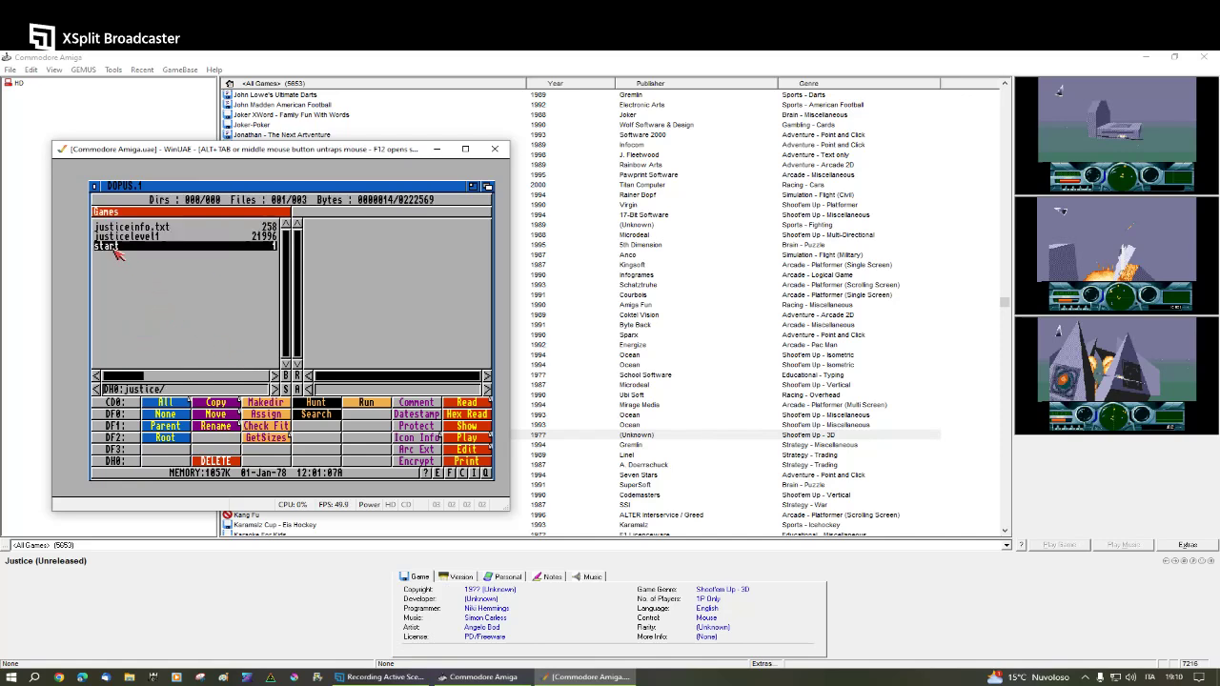
pyautogui.click(429, 438)
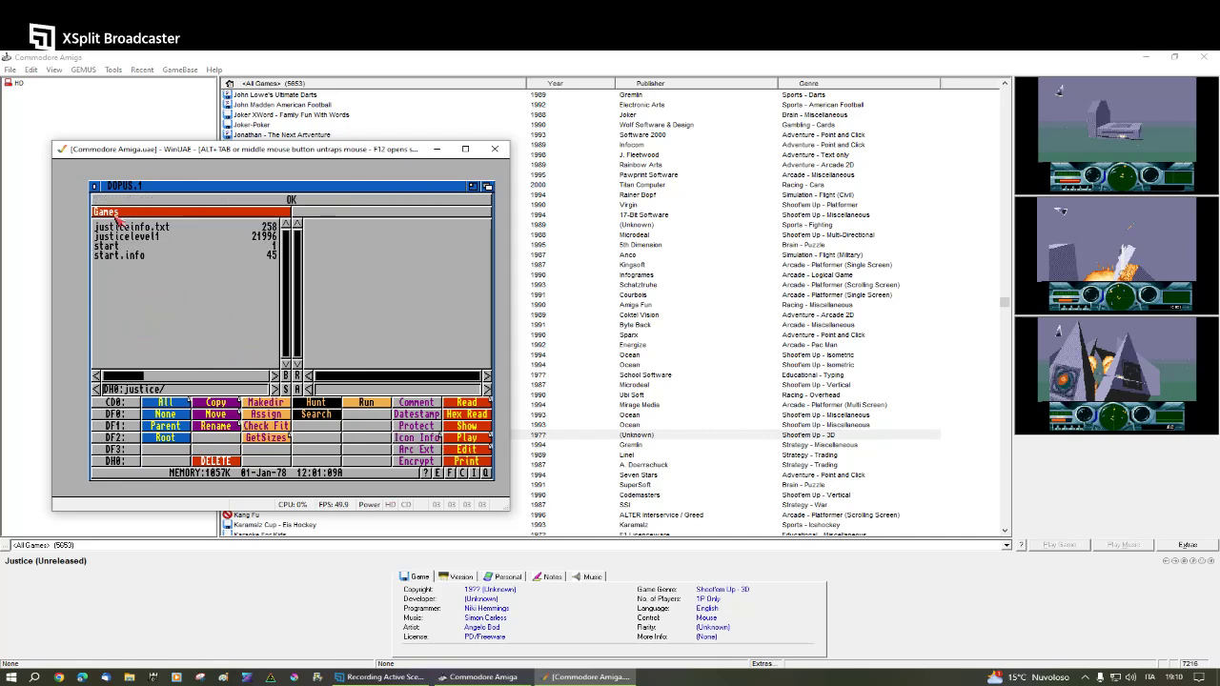
pyautogui.click(96, 186)
pyautogui.click(188, 352)
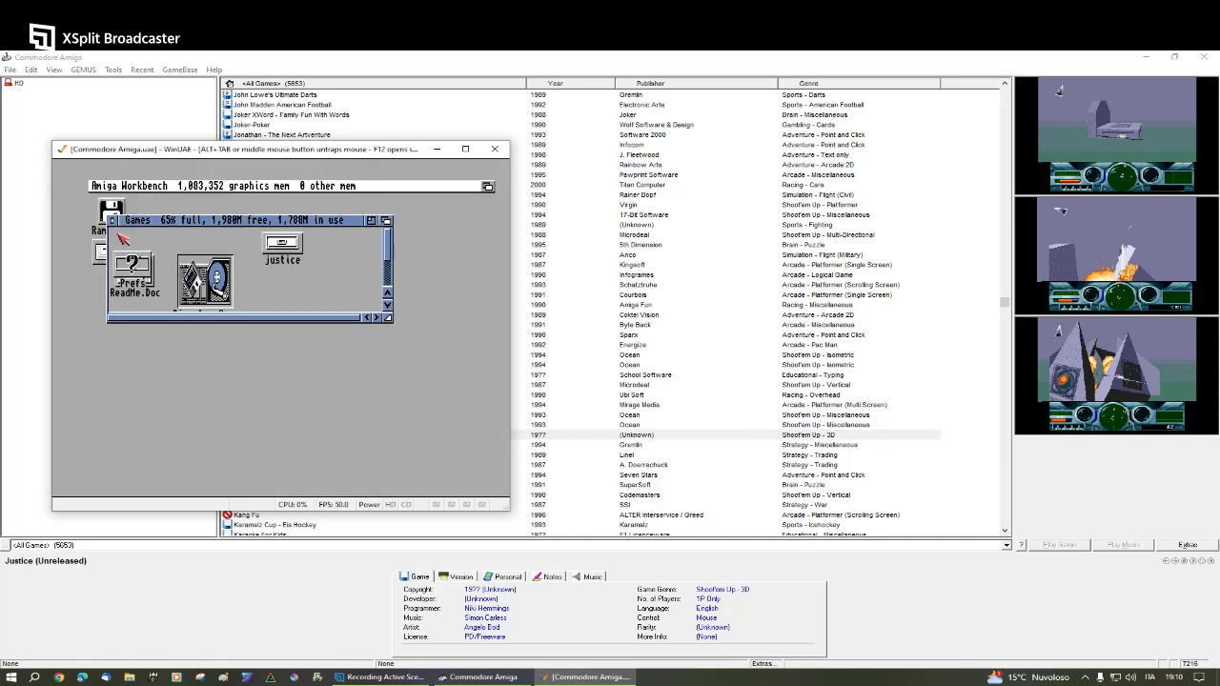
# - Set the default tool of the start icon in the justice drawer to c:iconx and save its information
pyautogui.click(283, 254)
pyautogui.doubleClick(283, 254)
pyautogui.click(148, 276)
pyautogui.rightClick(153, 276)
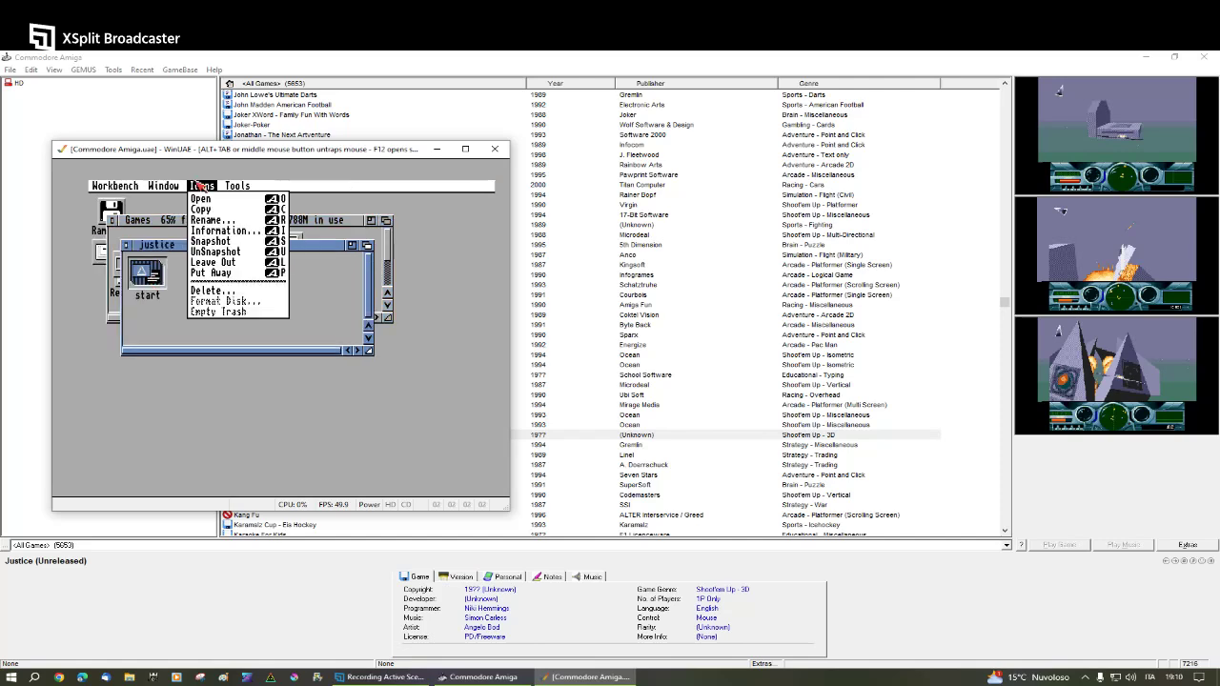
pyautogui.rightClick(224, 231)
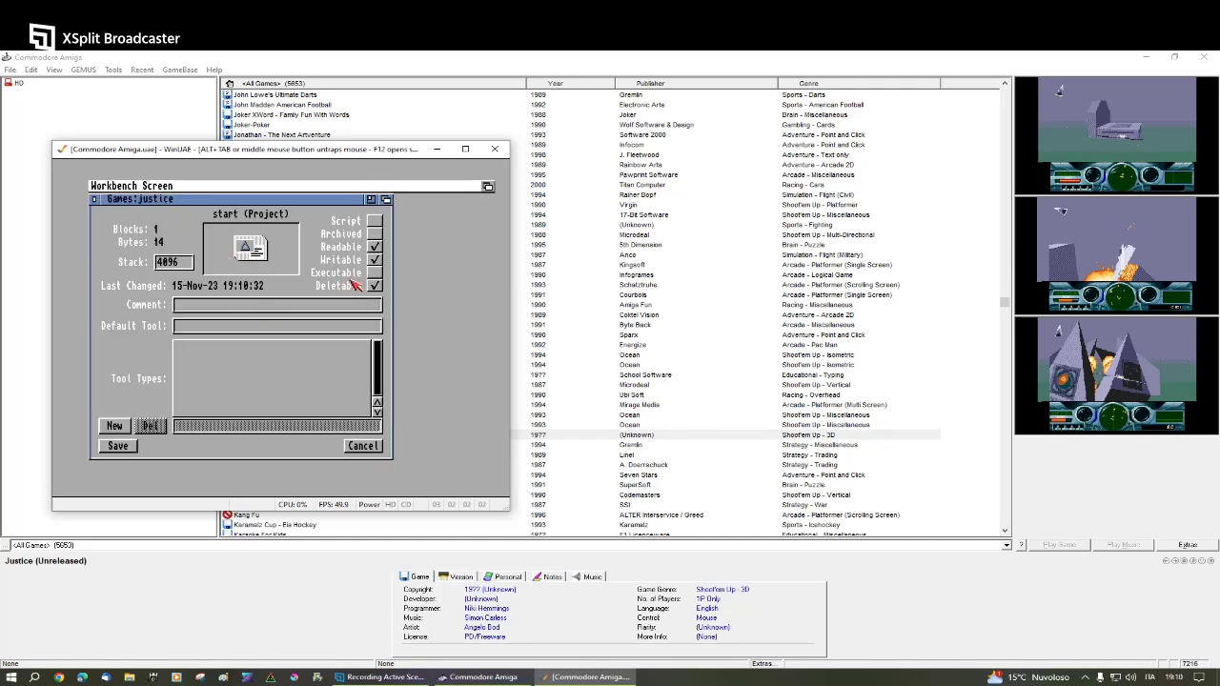
pyautogui.click(250, 329)
pyautogui.write('cLiconx')
pyautogui.click(131, 447)
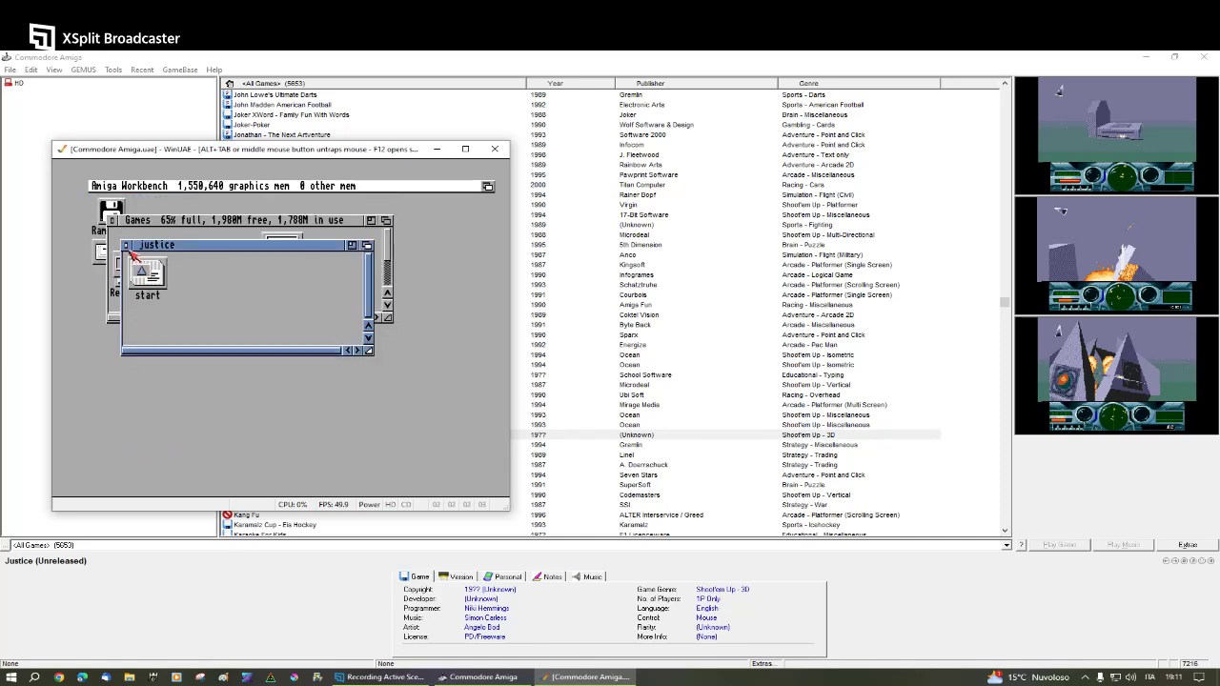
# - Close and reopen the Games and justice drawers, and run the start script from its icon
pyautogui.click(126, 245)
pyautogui.click(112, 221)
pyautogui.click(119, 253)
pyautogui.doubleClick(129, 263)
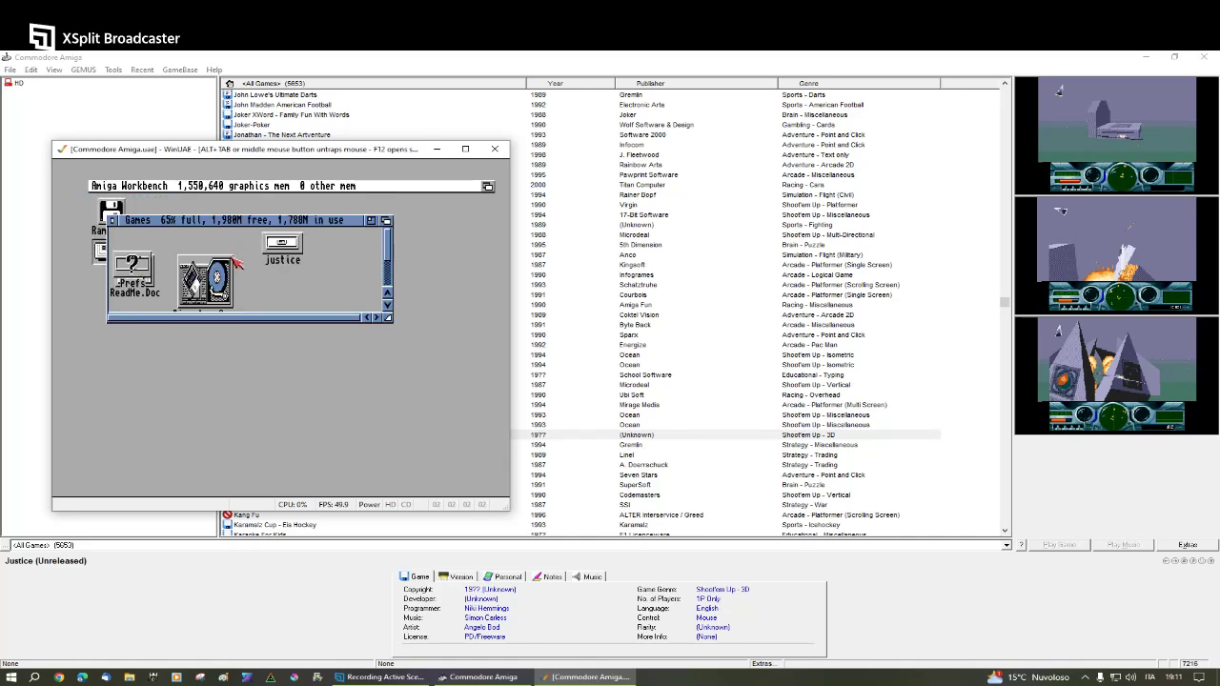
pyautogui.doubleClick(210, 277)
pyautogui.click(154, 271)
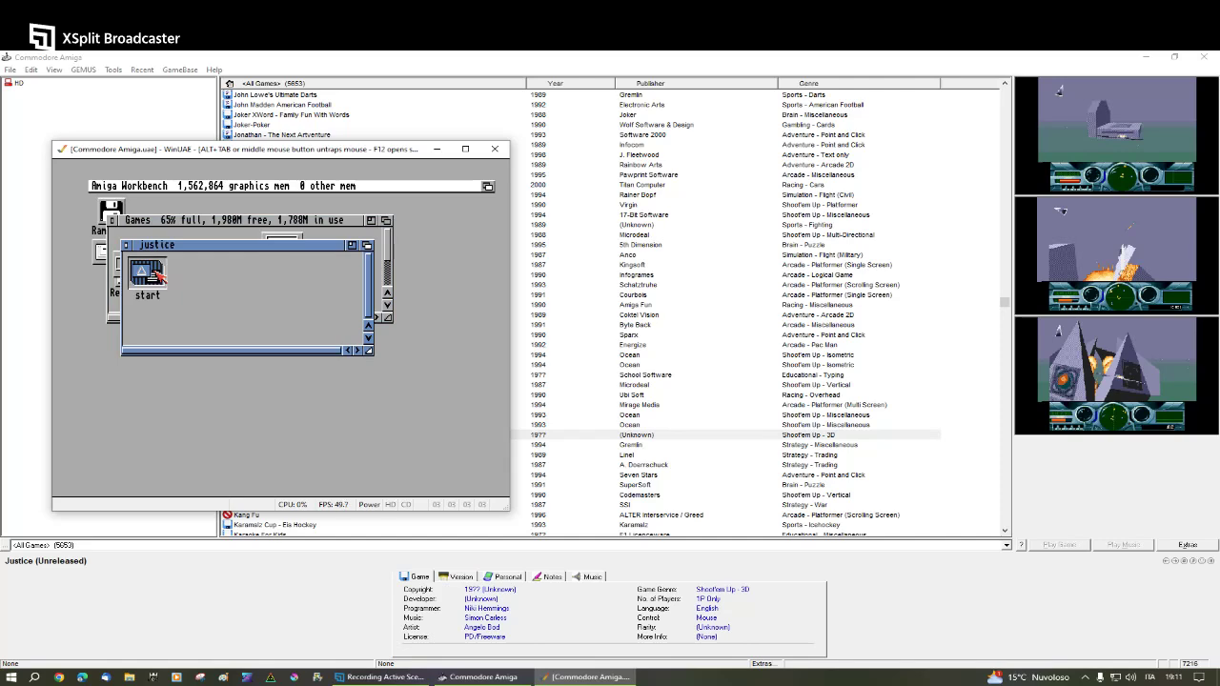
pyautogui.doubleClick(152, 274)
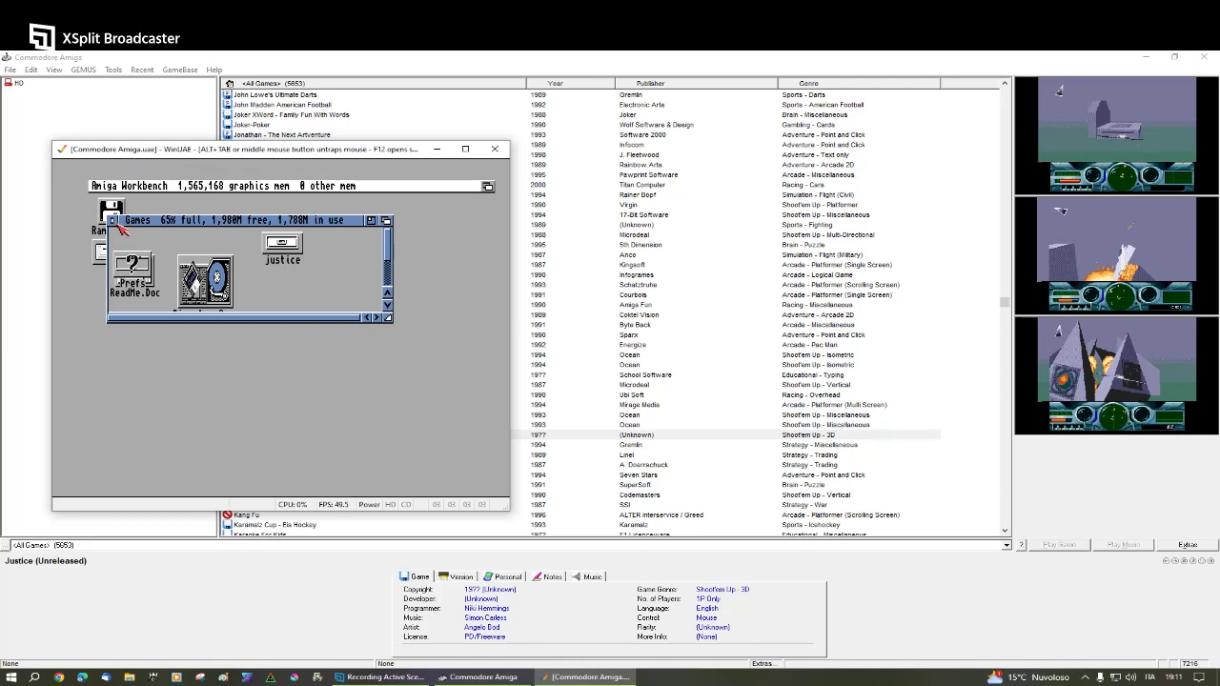
# - Close the Games drawer, release the mouse from the emulator and close WinUAE
pyautogui.click(114, 221)
pyautogui.middleClick(286, 229)
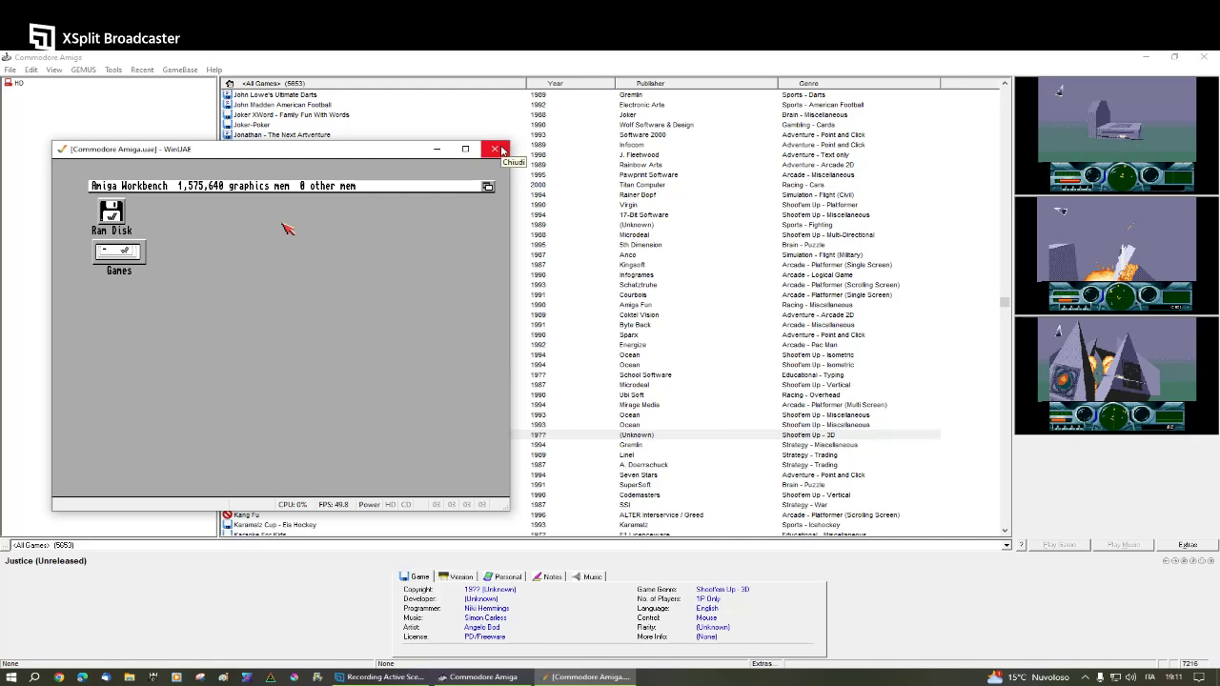
pyautogui.click(496, 150)
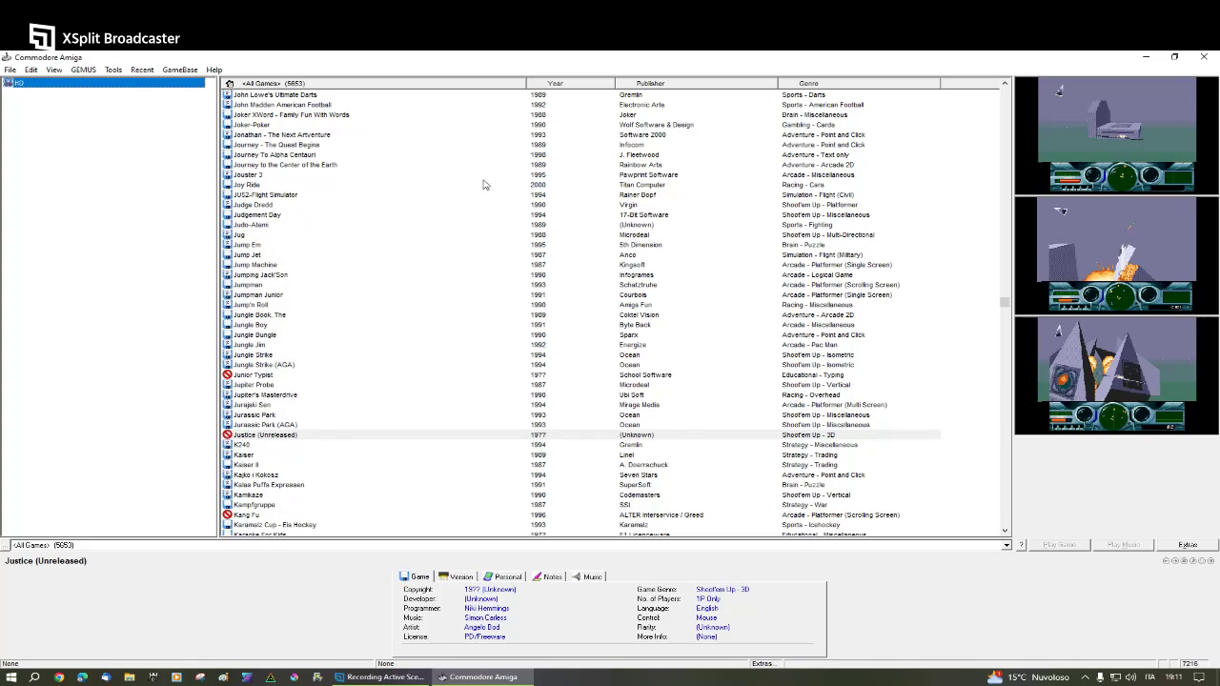
# - Sort the game list by year and select Sensible World of Soccer 2022-2023 among the newest games
pyautogui.click(563, 84)
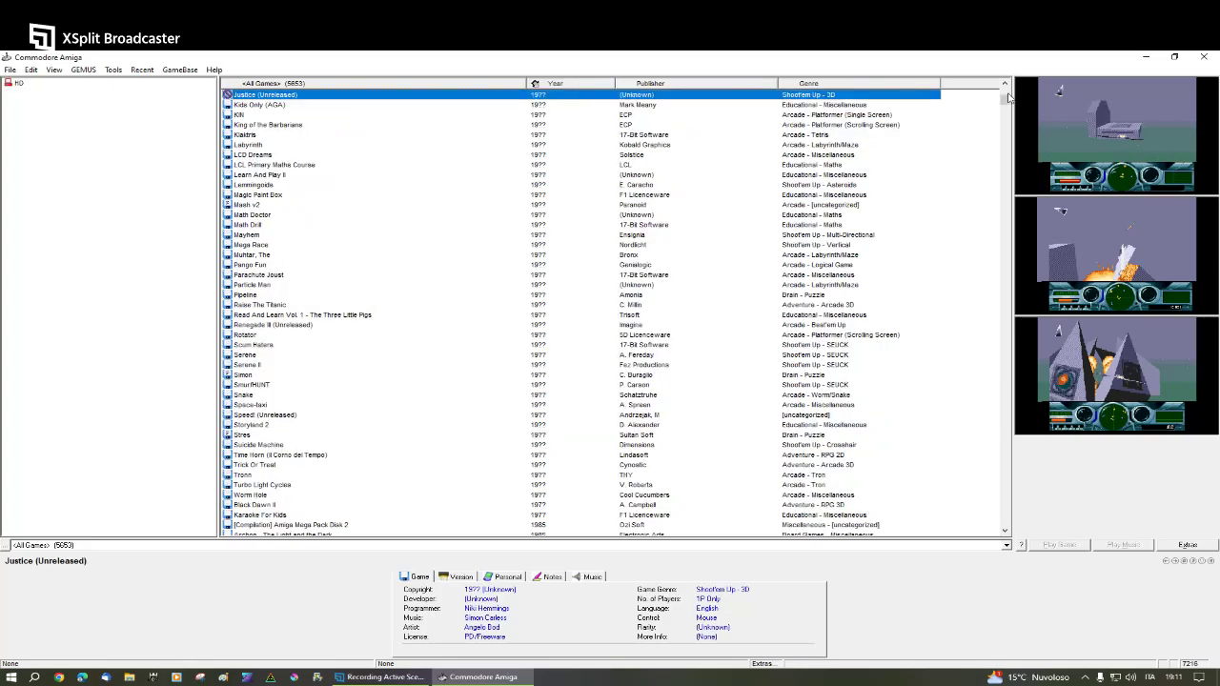
pyautogui.moveTo(1004, 105); pyautogui.dragTo(1037, 546)
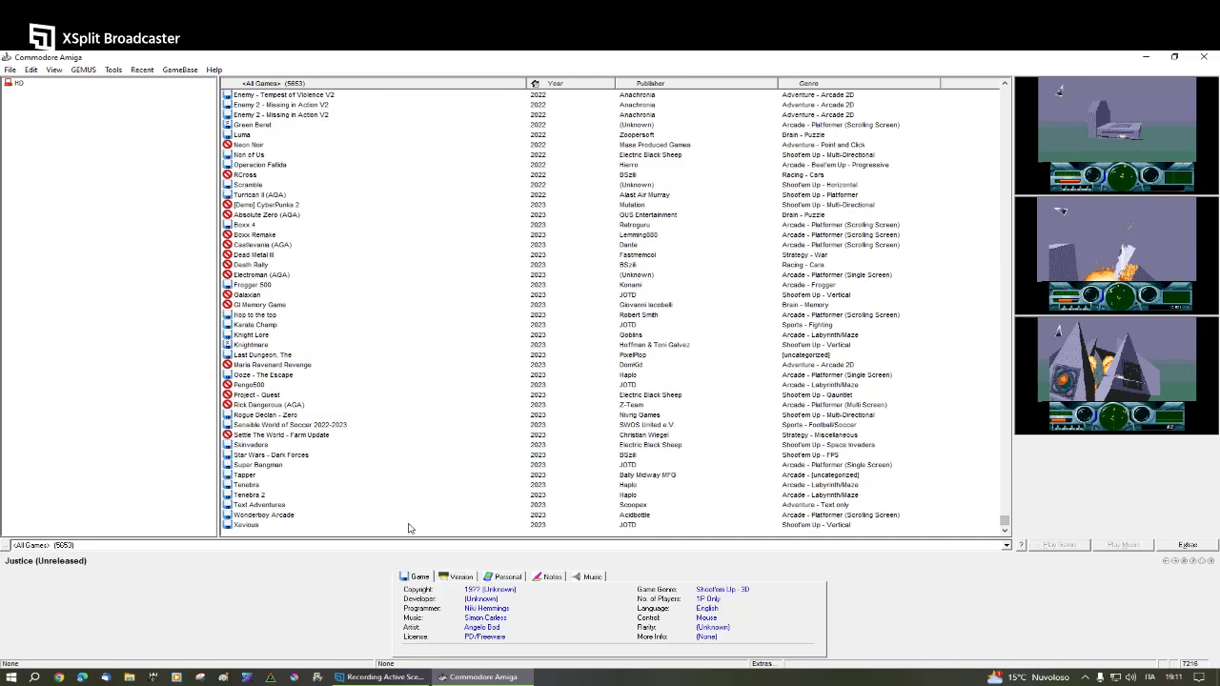
pyautogui.click(282, 426)
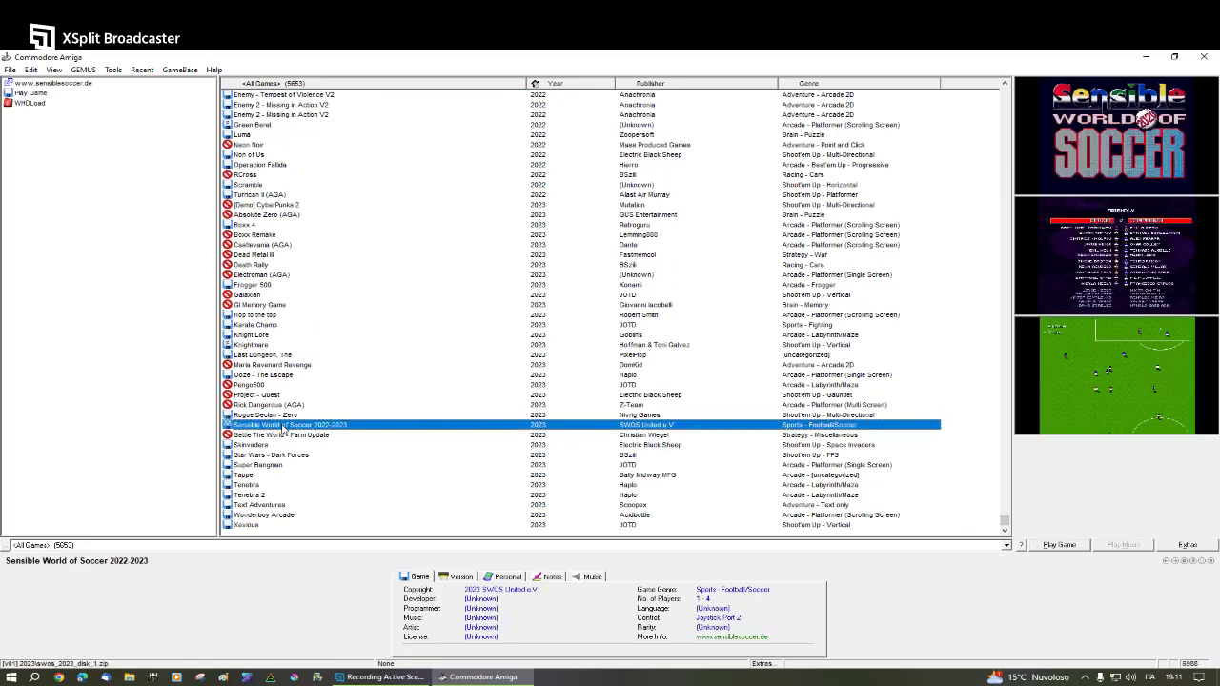
# - View the screenshots and details of the 2023 games from Rick Dangerous (AGA) up to Knight Lore
pyautogui.click(283, 406)
pyautogui.click(277, 395)
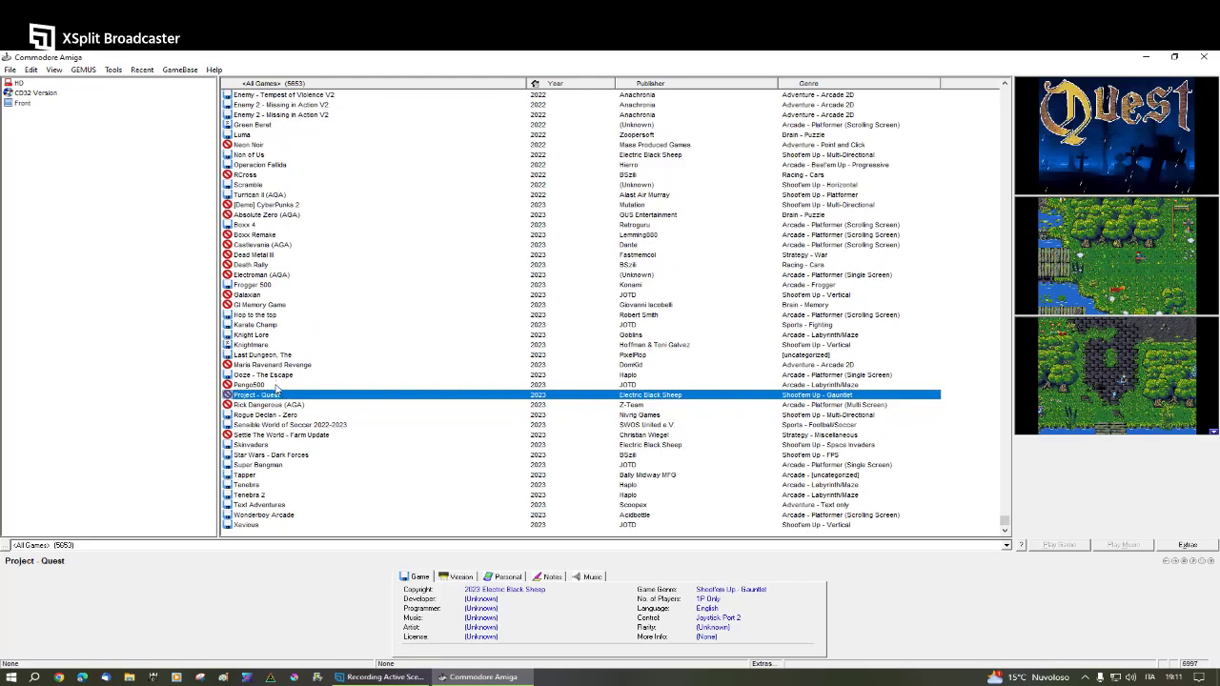
pyautogui.click(276, 385)
pyautogui.click(286, 365)
pyautogui.click(293, 375)
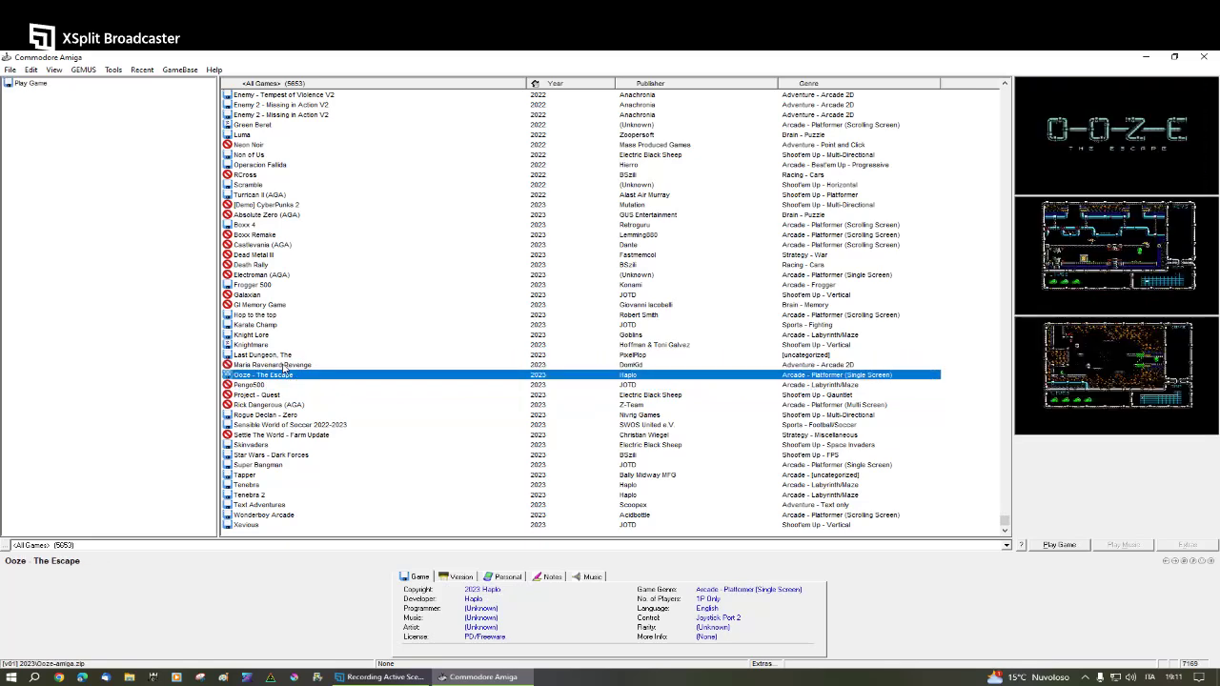
pyautogui.click(283, 355)
pyautogui.press('Up')
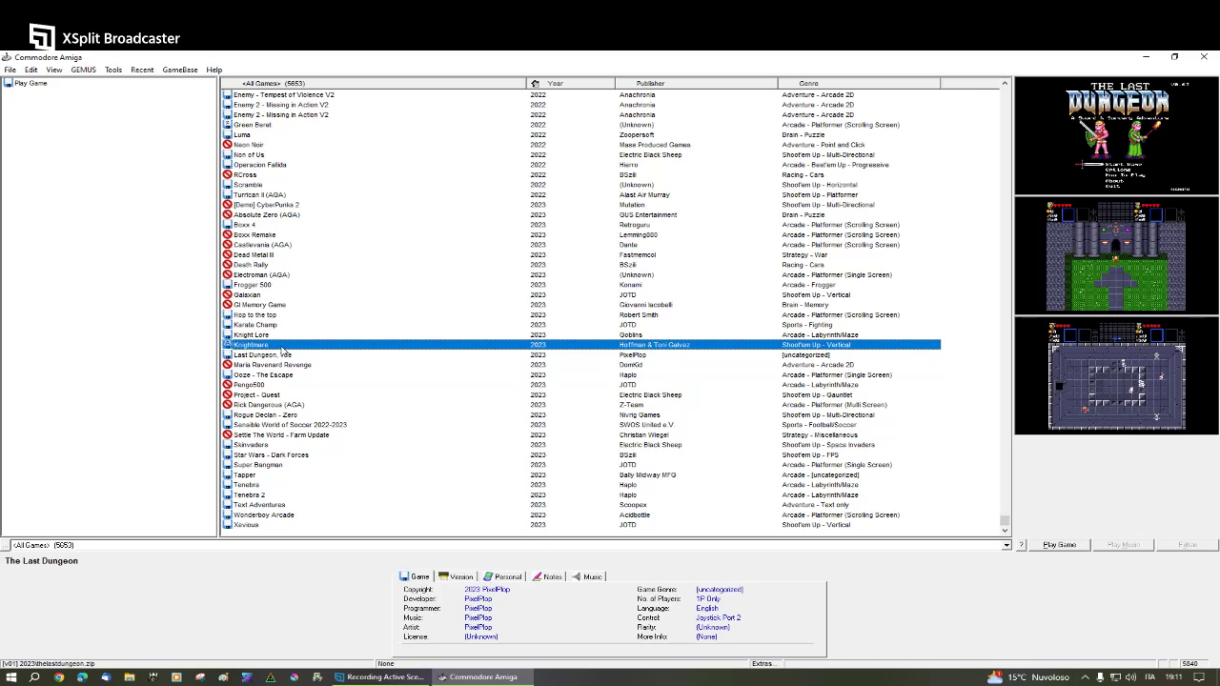
pyautogui.click(284, 336)
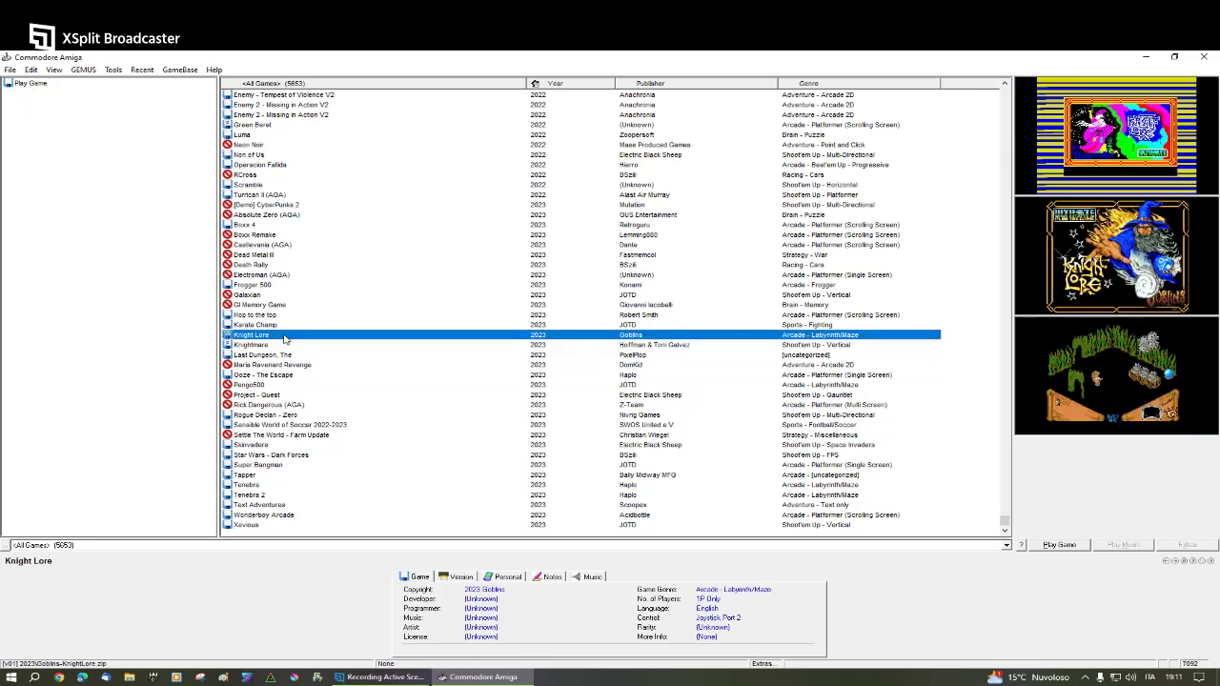
# - View the details of the 2023 games from Hop to the top through Electroman and Castlevania up to Boxx 4
pyautogui.click(293, 314)
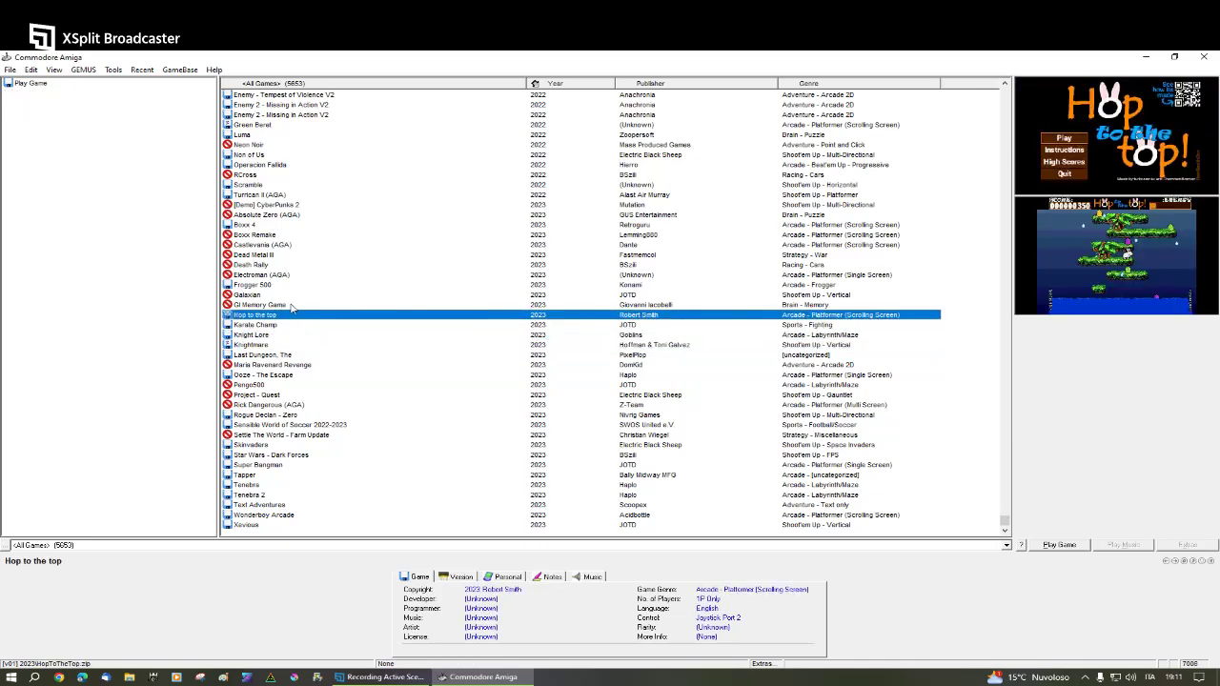
pyautogui.click(291, 286)
pyautogui.click(292, 276)
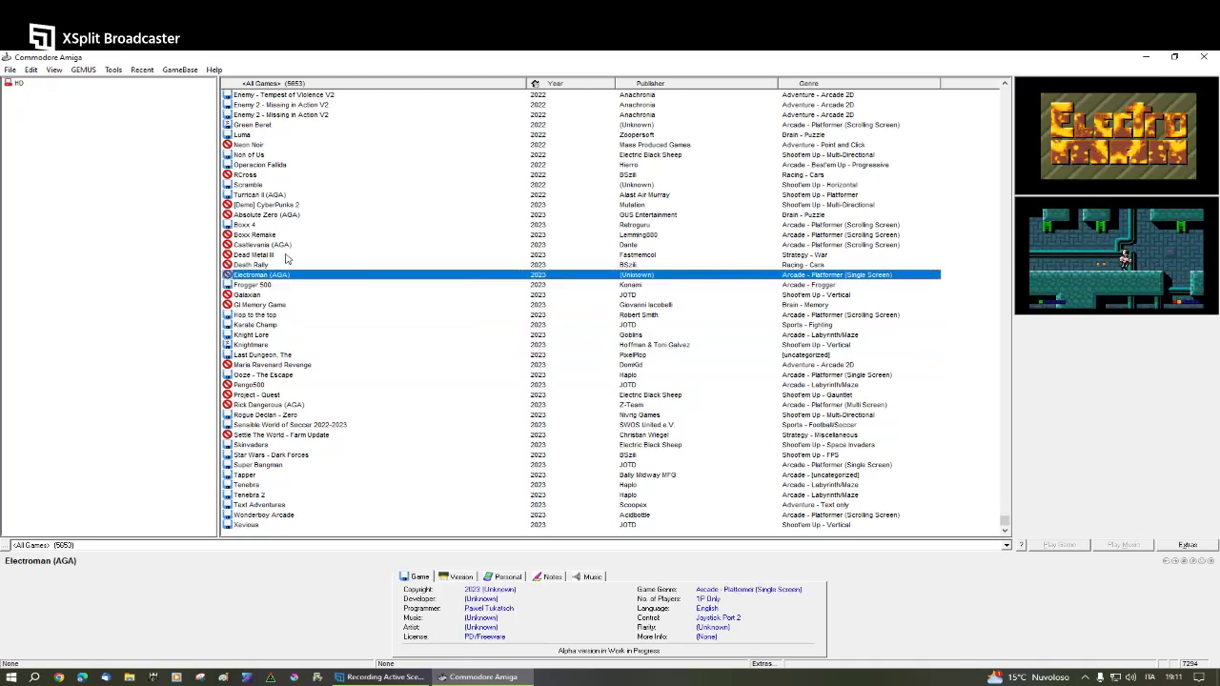
pyautogui.click(285, 246)
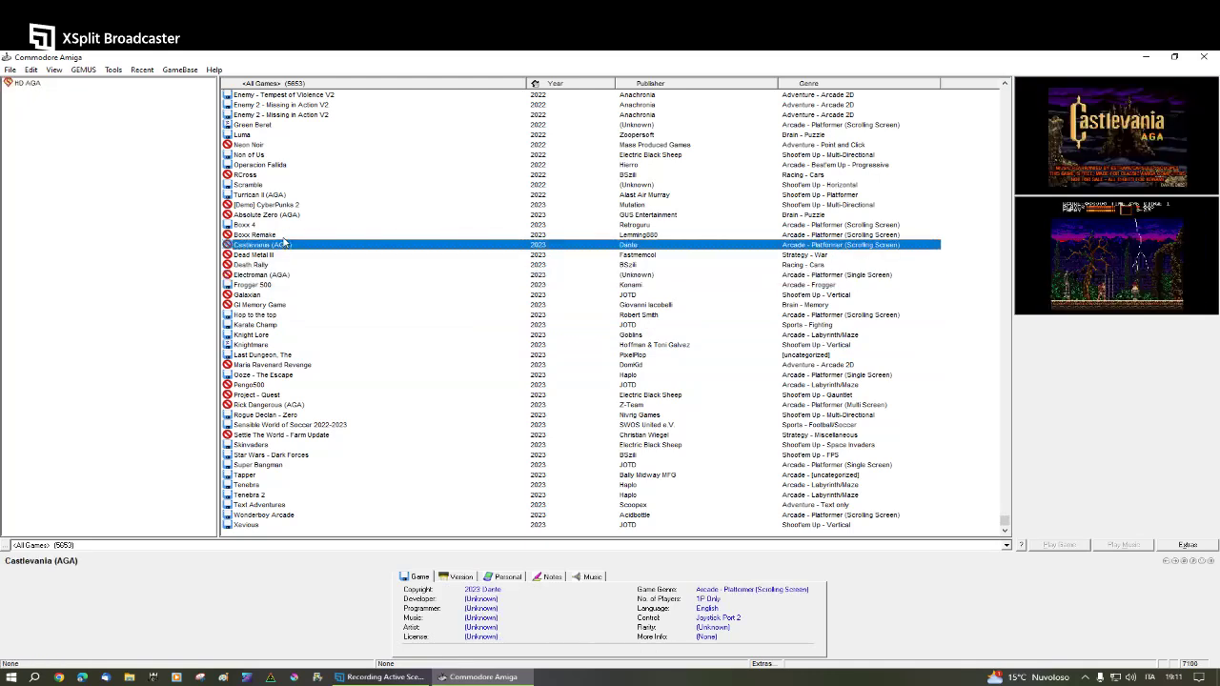
pyautogui.click(283, 235)
pyautogui.click(284, 226)
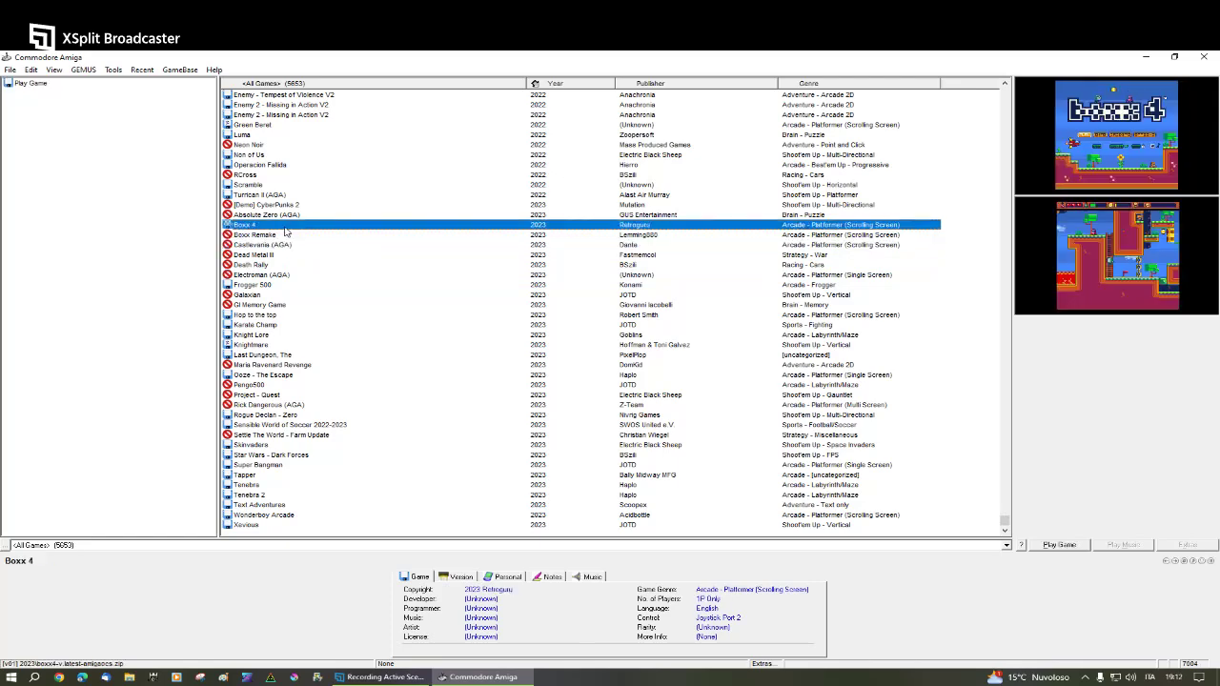
# - View the details of CyberPunks 2, Turrican II (AGA), RCross, Enemy 2 and Metal Gear
pyautogui.scroll(2, 295, 262)
pyautogui.click(297, 266)
pyautogui.click(284, 256)
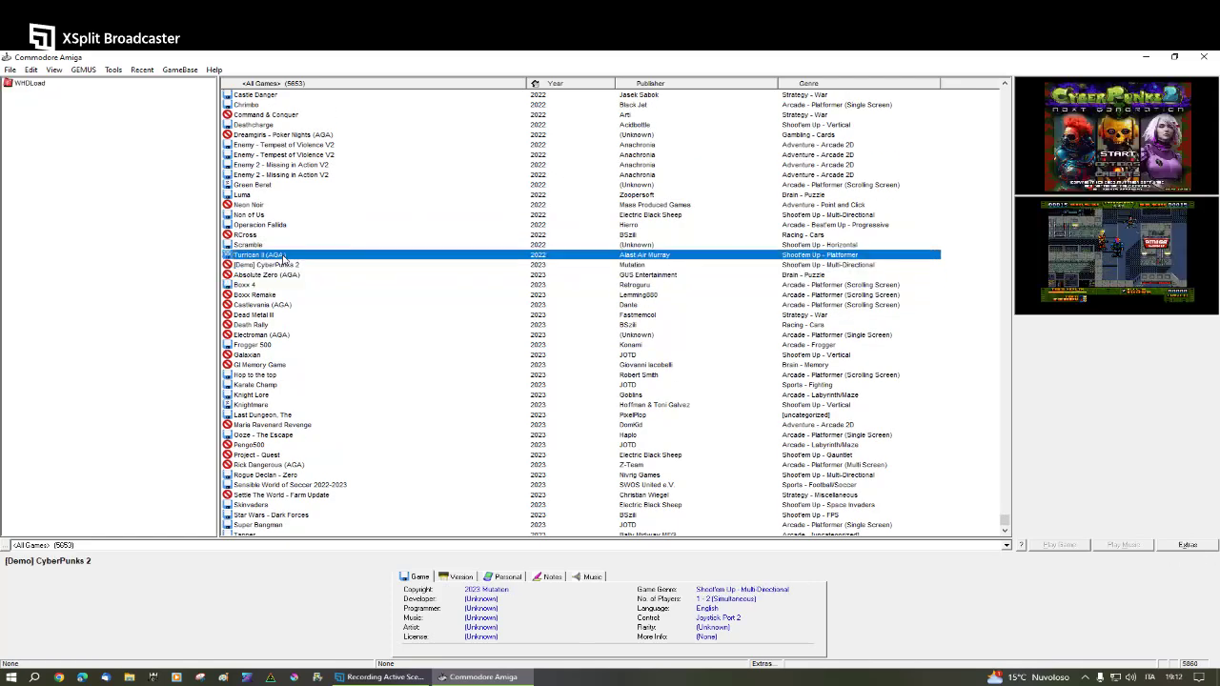
pyautogui.click(284, 236)
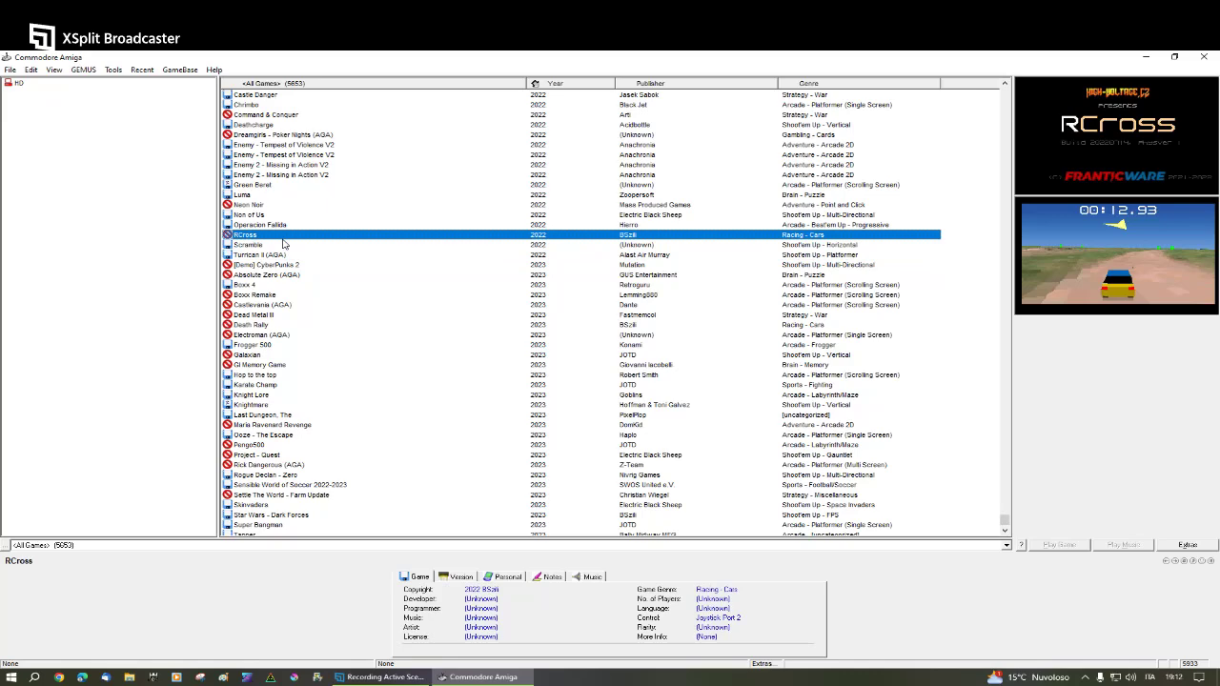
pyautogui.click(295, 176)
pyautogui.scroll(10, 296, 301)
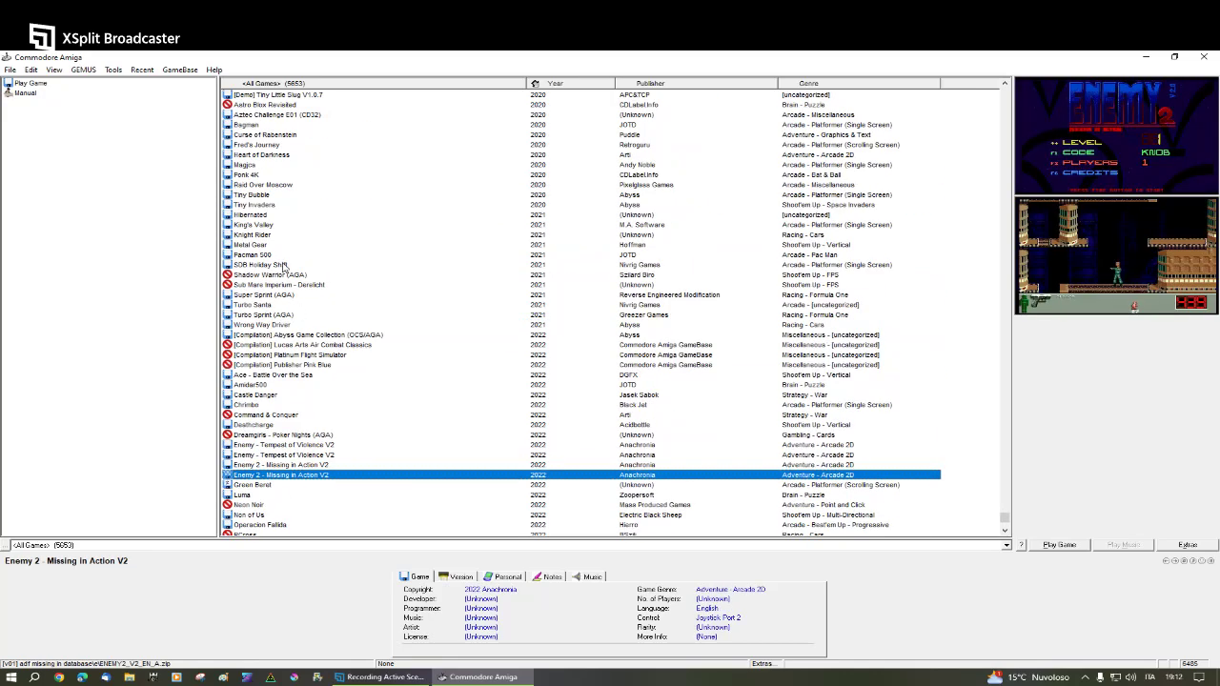
pyautogui.click(284, 246)
# - Launch the CD32 version of Ponk 4K and close the emulator after playing
pyautogui.click(257, 177)
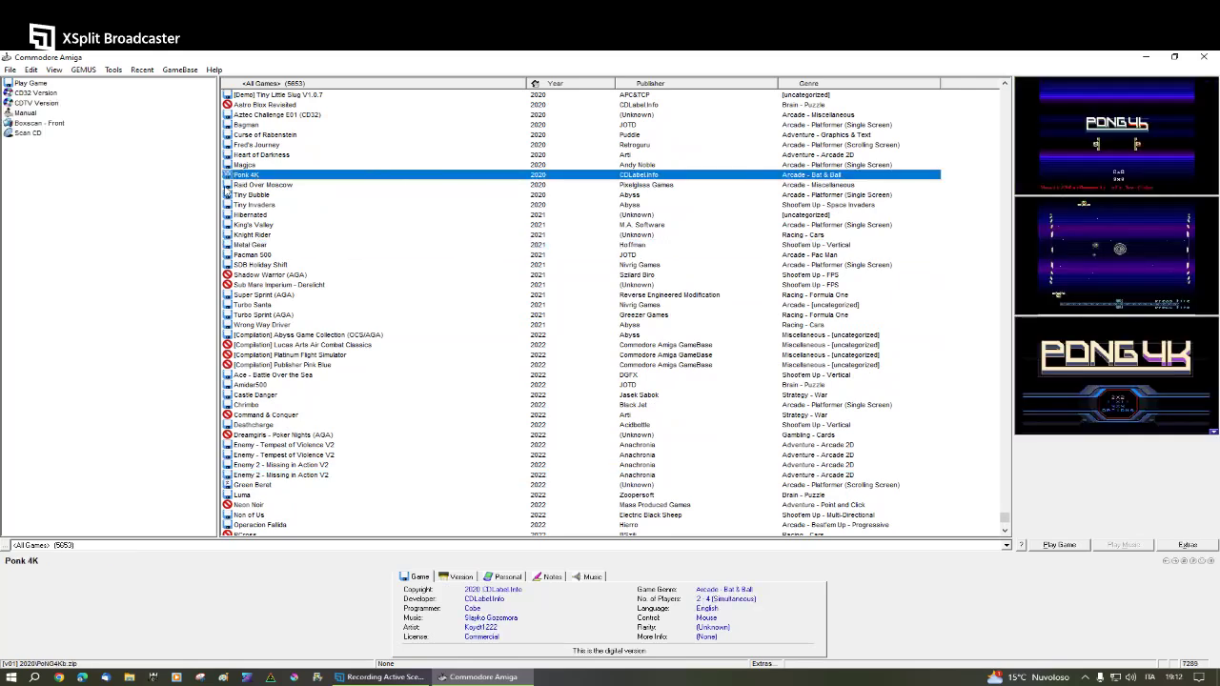
pyautogui.doubleClick(21, 93)
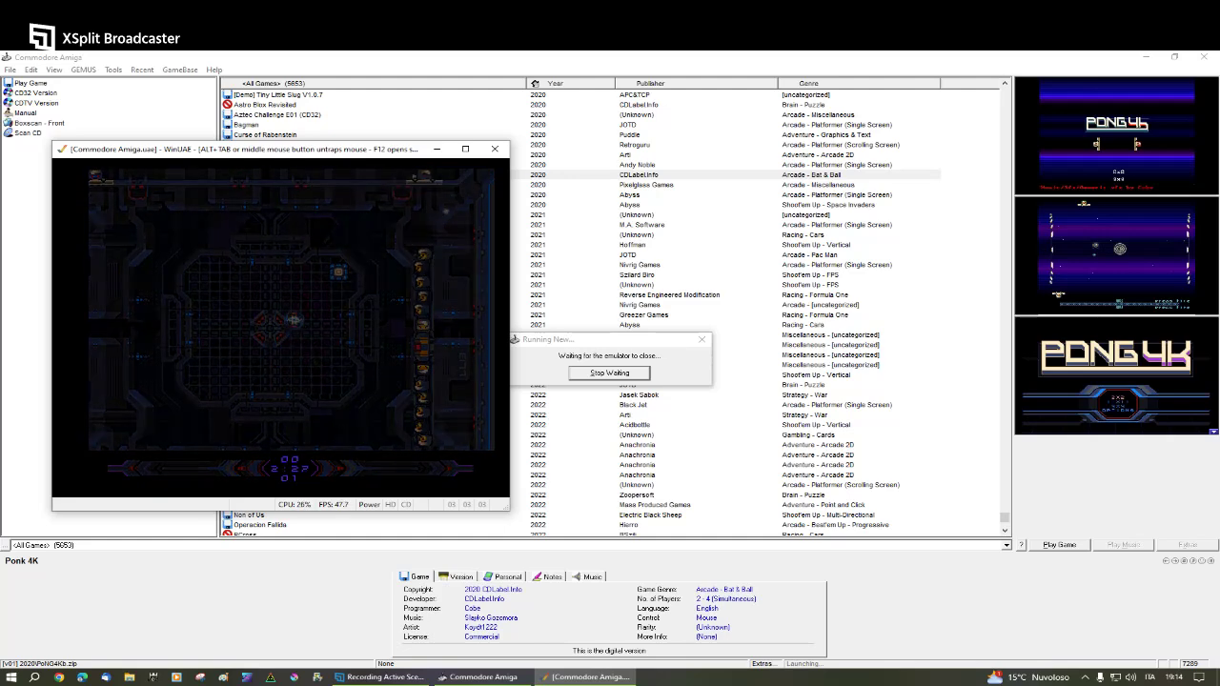
pyautogui.click(495, 148)
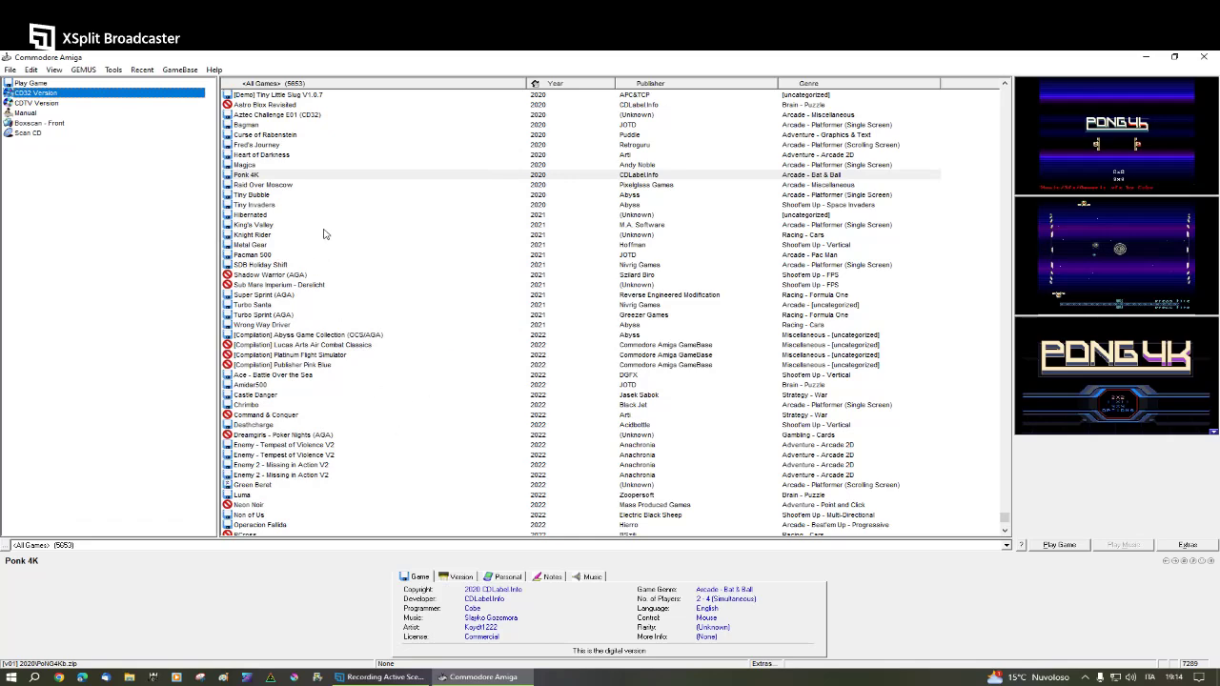
# - View the details of the 2020 games Magjca and Aztec Challenge E01 (CD32)
pyautogui.click(259, 166)
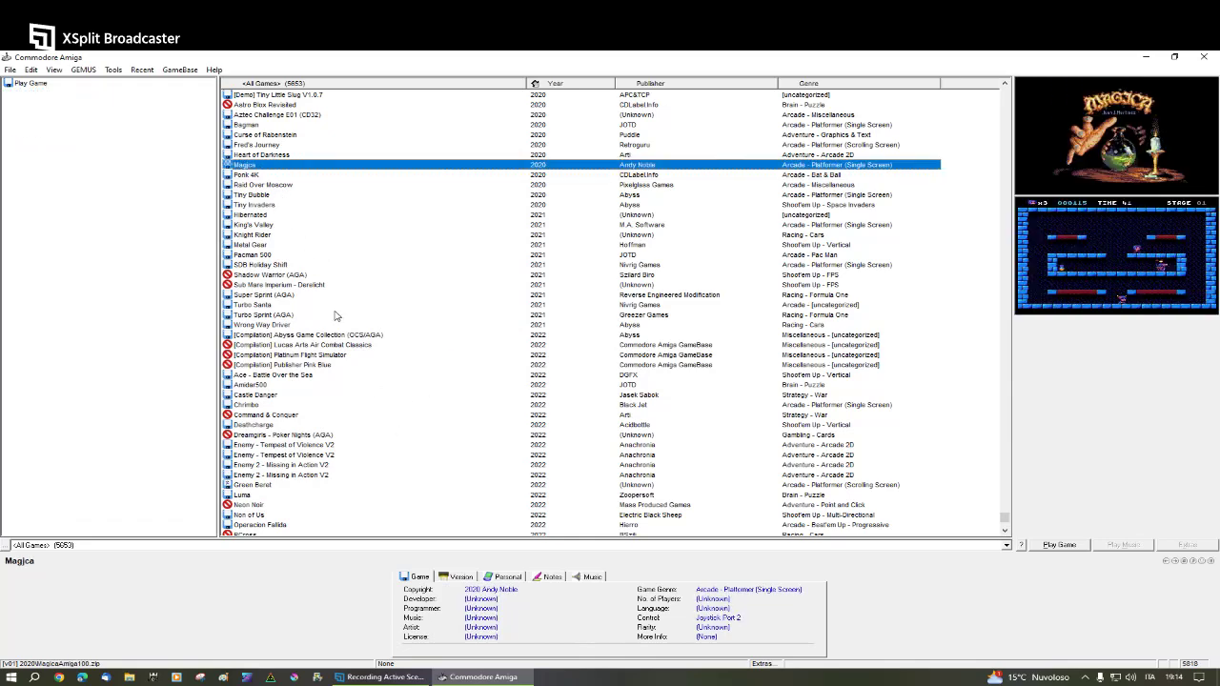
pyautogui.scroll(6, 337, 315)
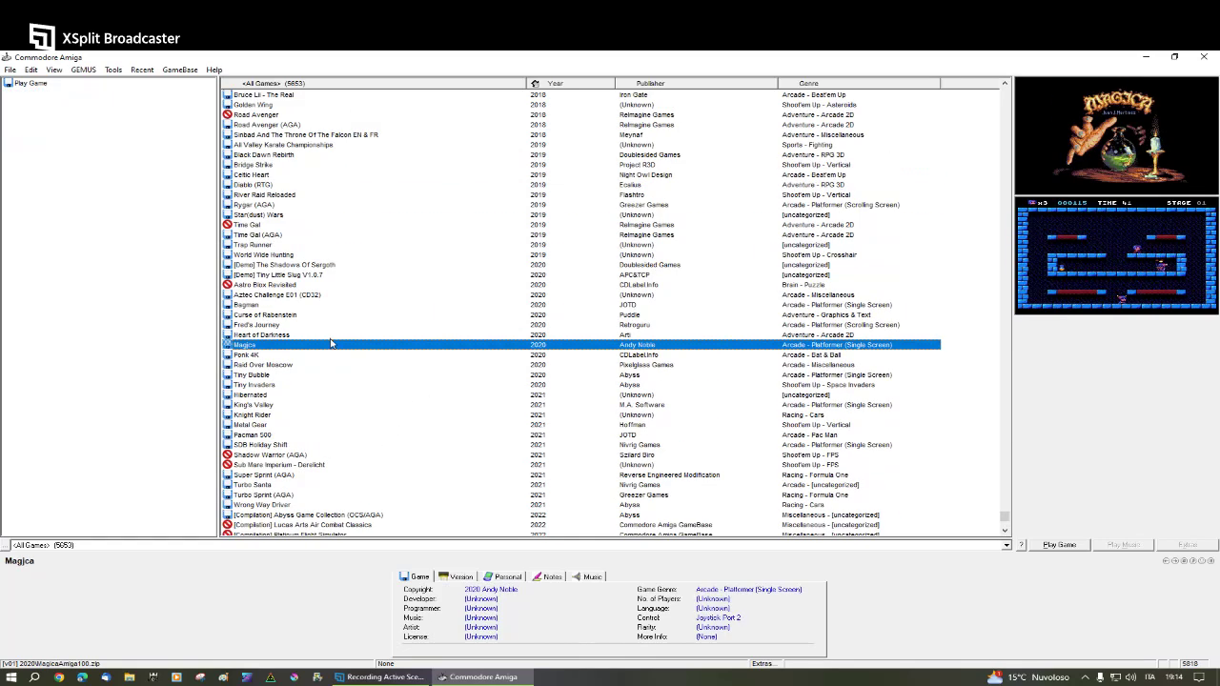
pyautogui.click(282, 297)
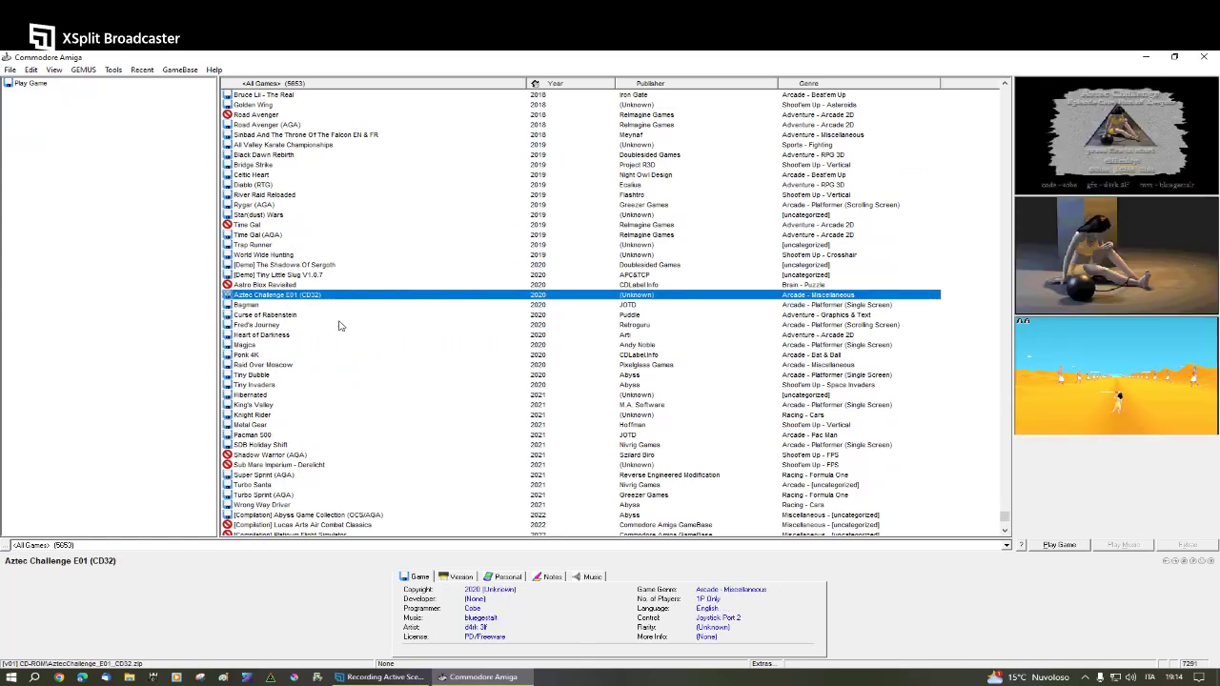
# - View the details of the demos Tiny Little Slug V1.0.7 and The Shadows Of Sergoth, and of Time Gal
pyautogui.click(324, 276)
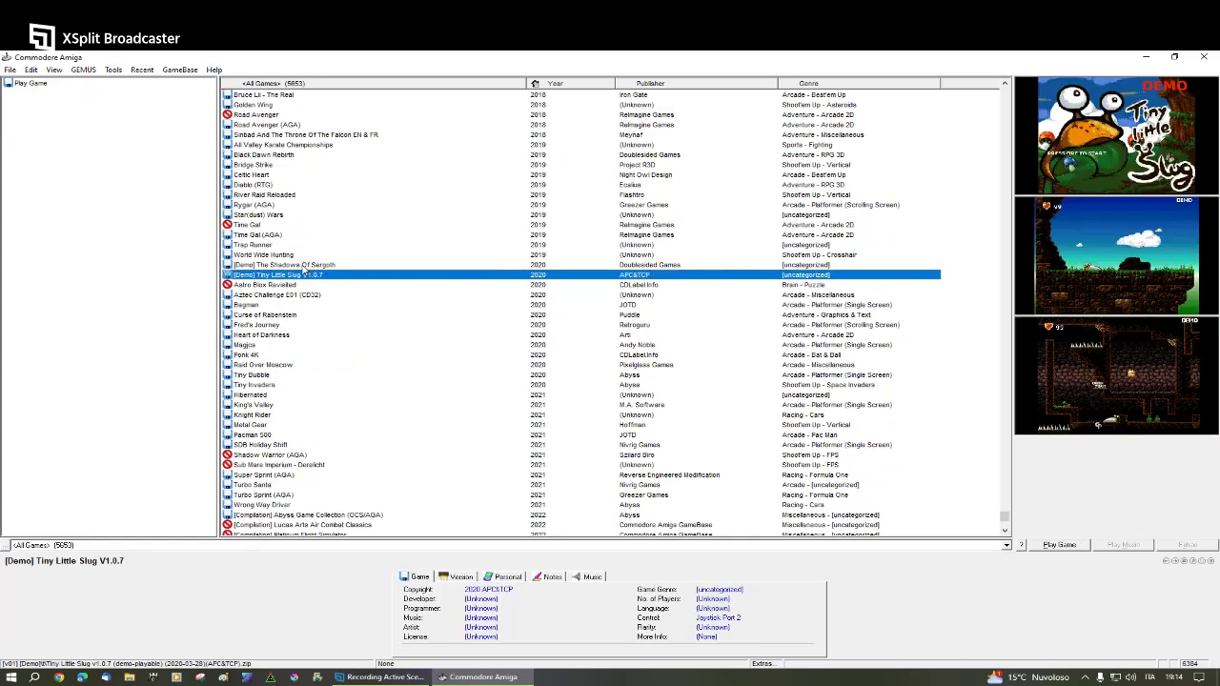
pyautogui.click(305, 266)
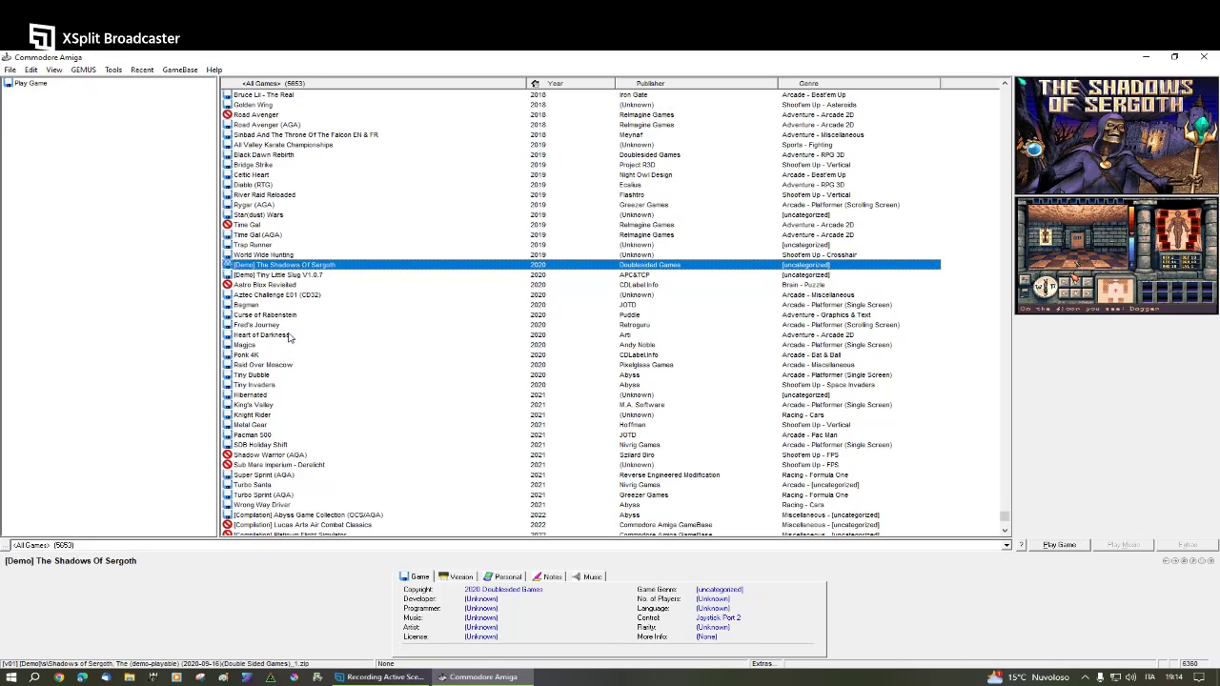
pyautogui.click(271, 226)
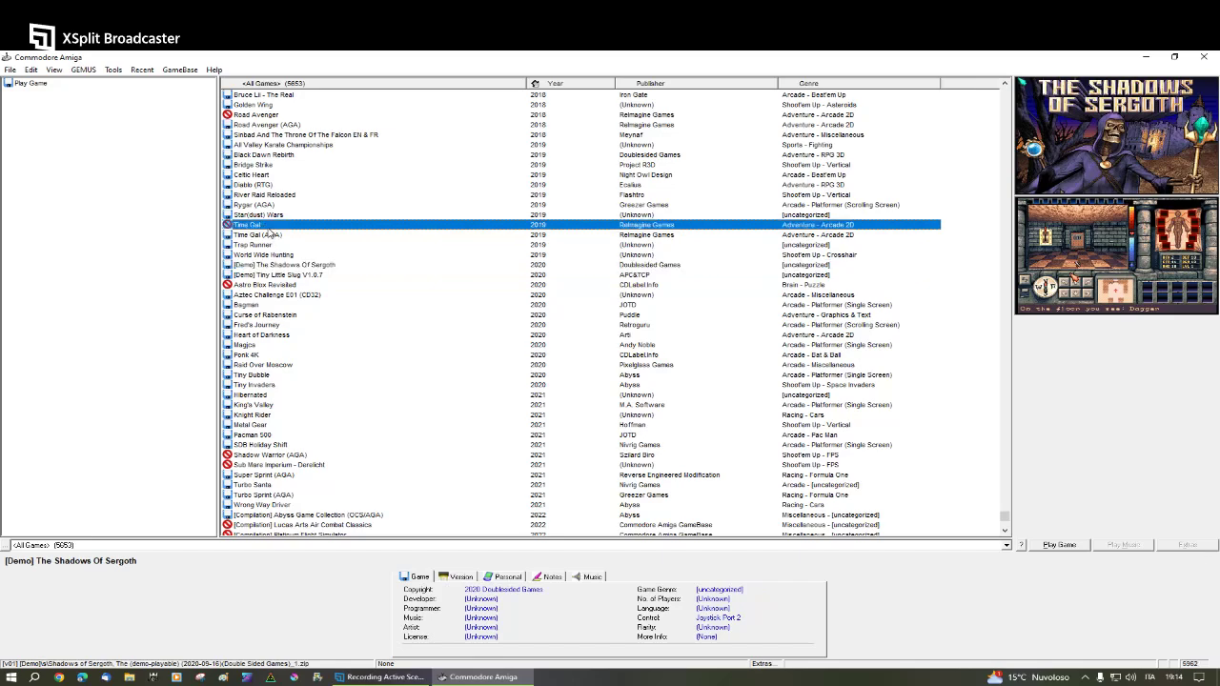
# - Launch the HD extra of Out Run (AGA) and start the game from the Out Run drawer on the Games disk
pyautogui.scroll(4, 295, 274)
pyautogui.scroll(6, 296, 274)
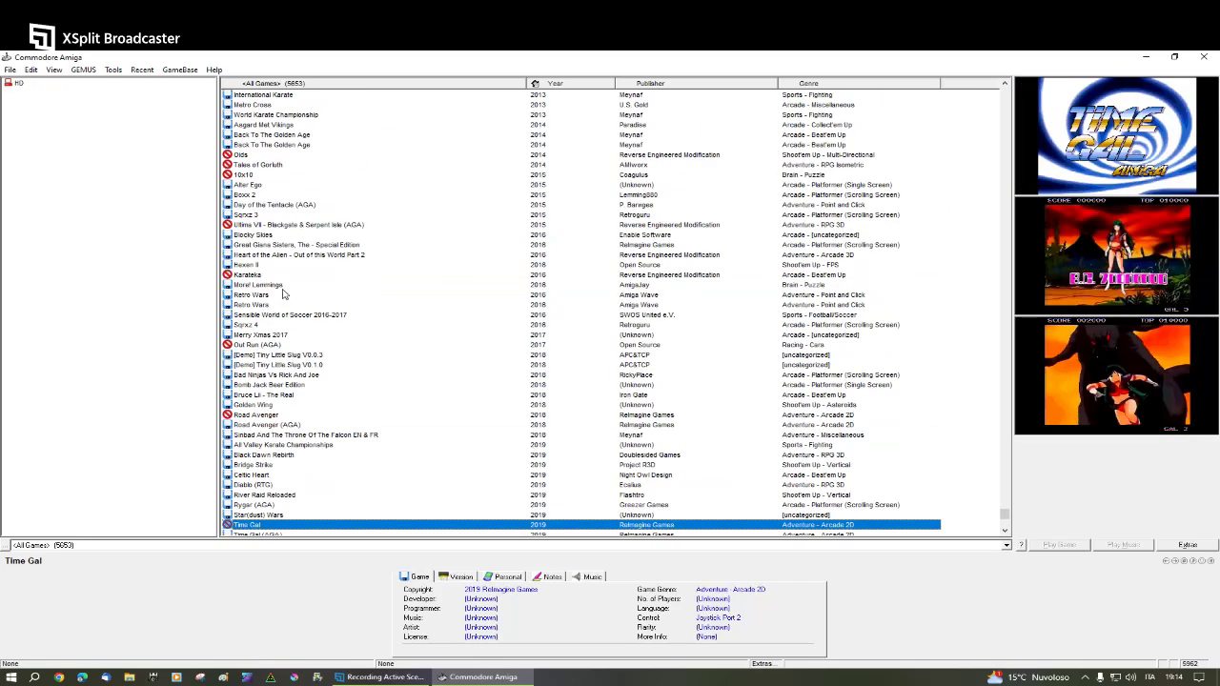
pyautogui.click(273, 336)
pyautogui.click(292, 347)
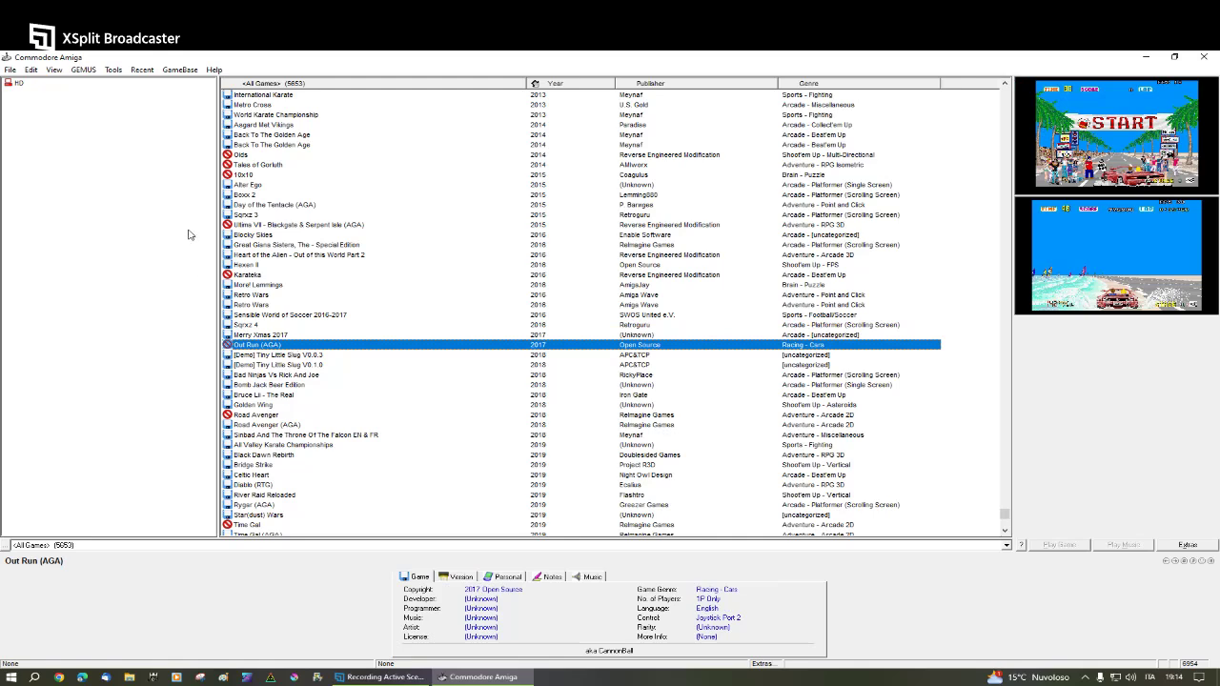
pyautogui.doubleClick(25, 86)
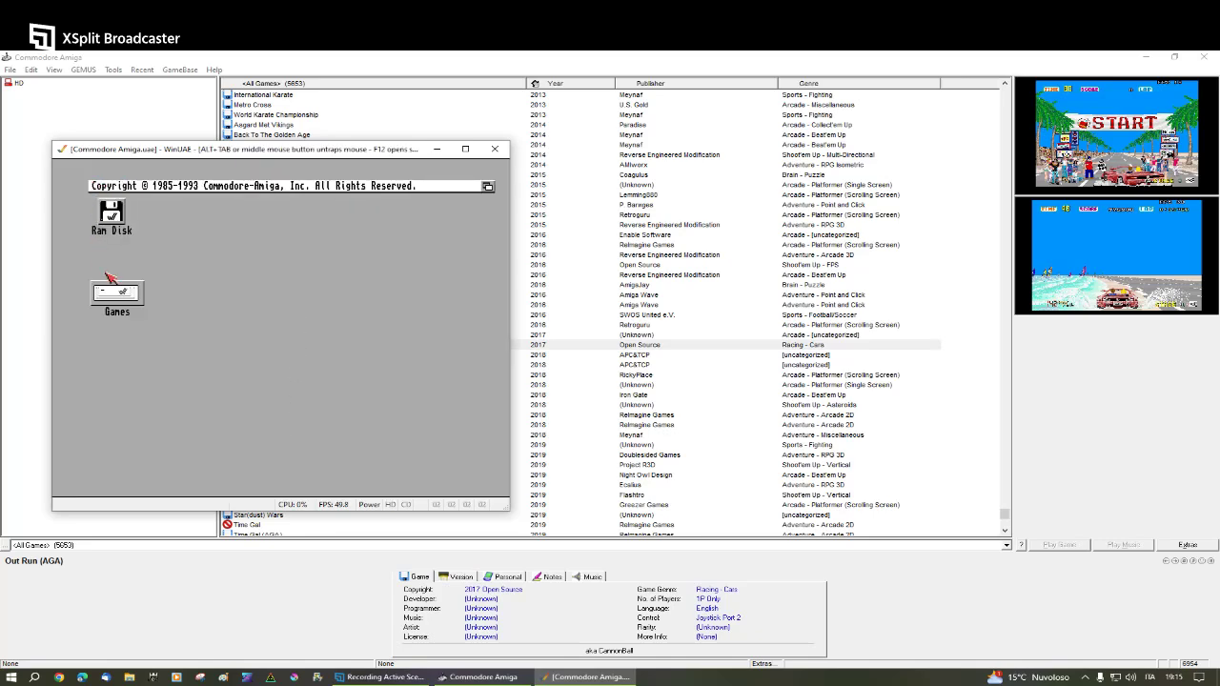
pyautogui.doubleClick(118, 298)
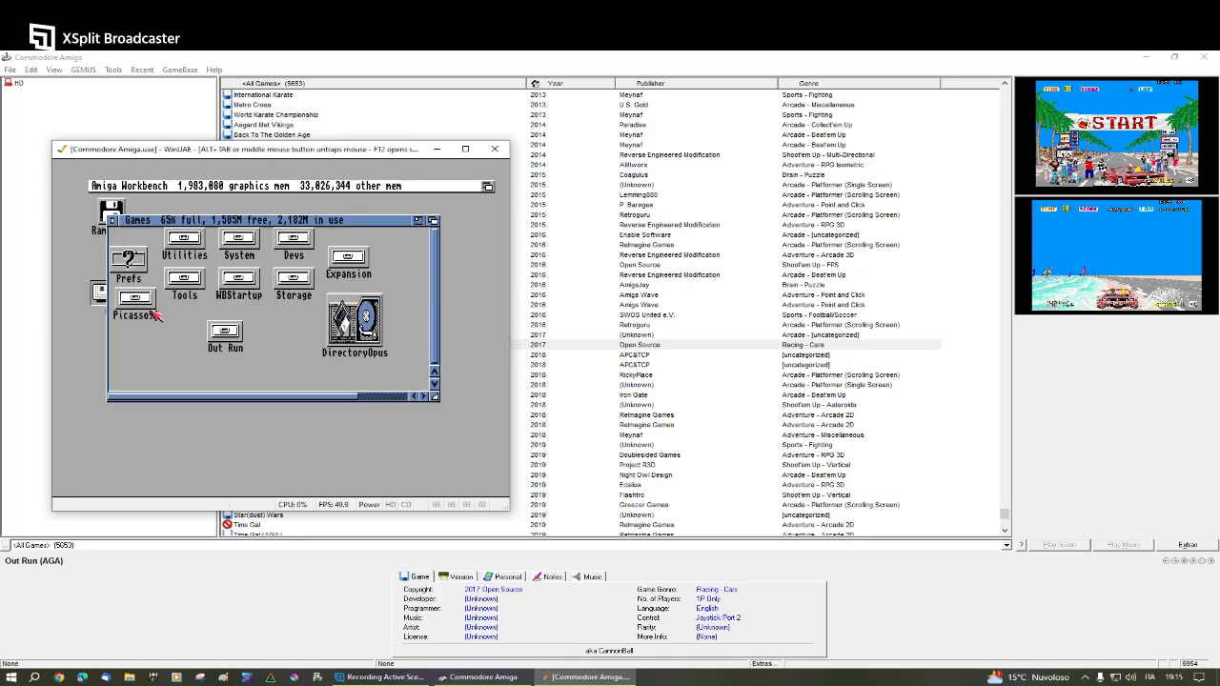
pyautogui.doubleClick(242, 347)
pyautogui.doubleClick(152, 272)
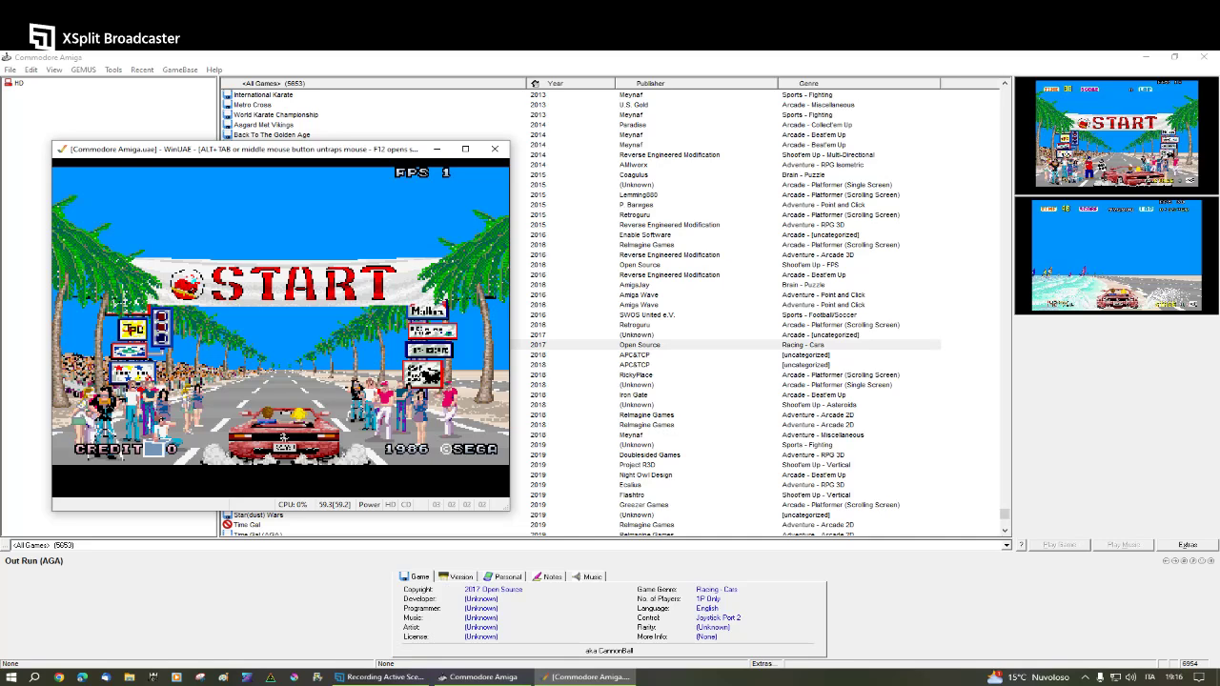
# - Insert a credit in Out Run, start a race, and close the emulator
pyautogui.press('5')
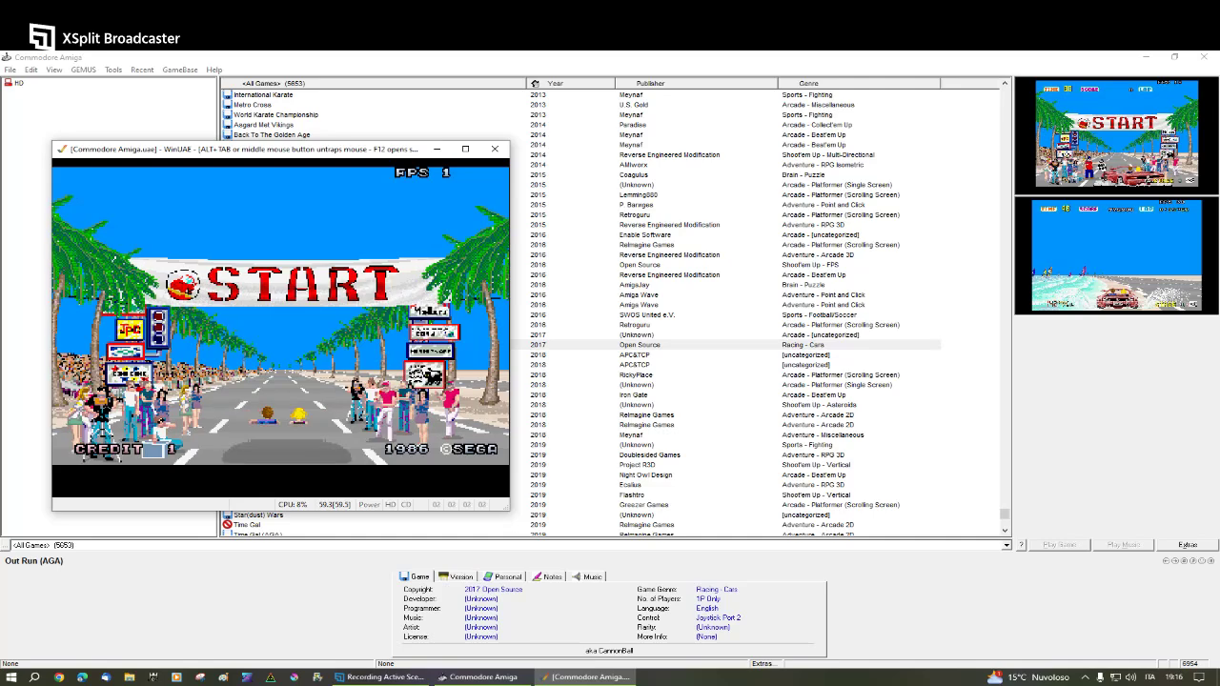
pyautogui.press('1')
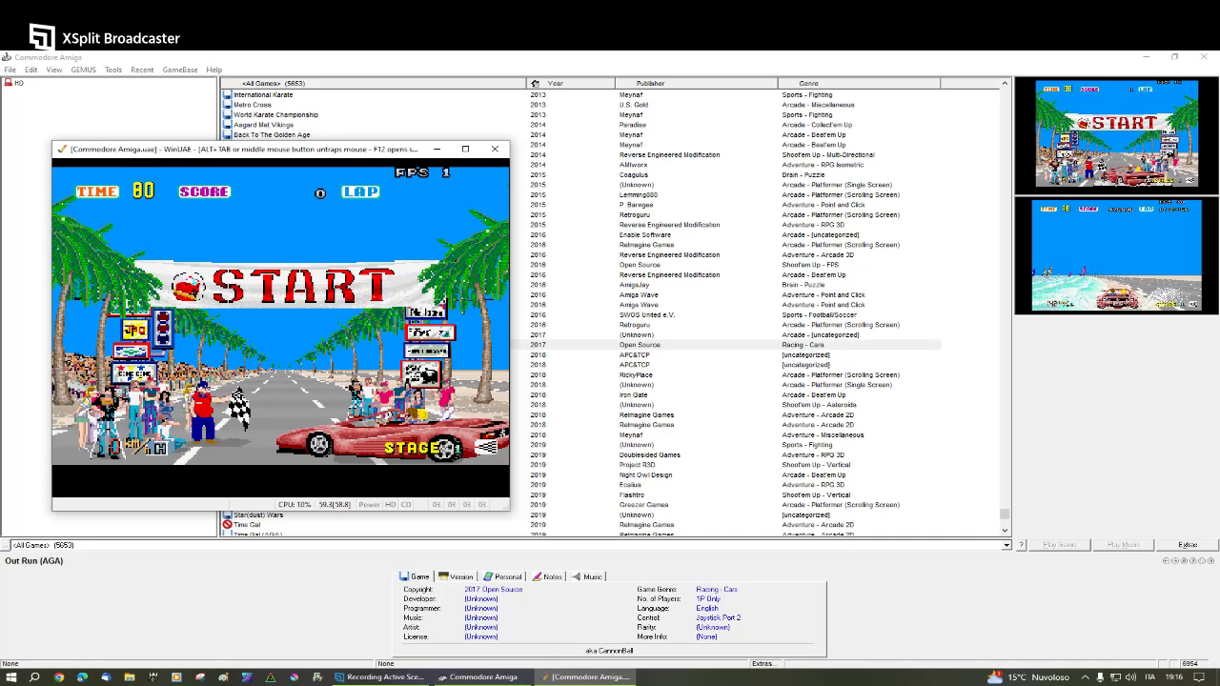
pyautogui.middleClick(448, 171)
pyautogui.click(495, 149)
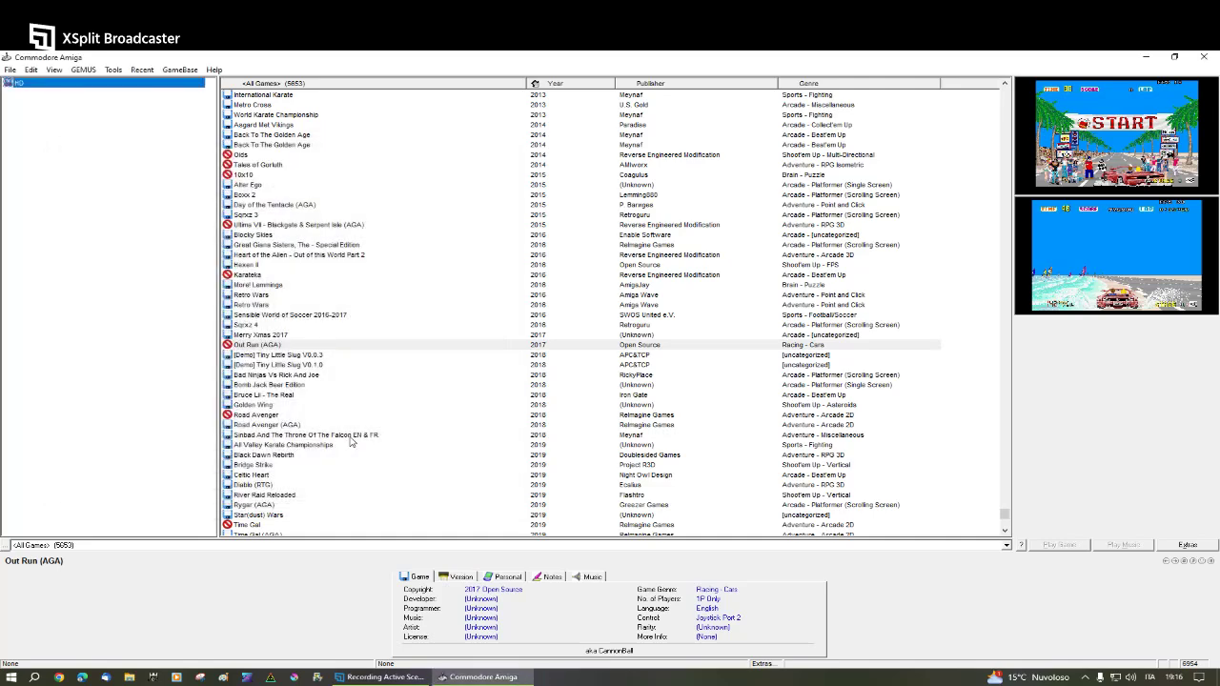
# - Check the GEMUS script fields of Out Run (AGA)'s HD extra and close its properties
pyautogui.rightClick(251, 346)
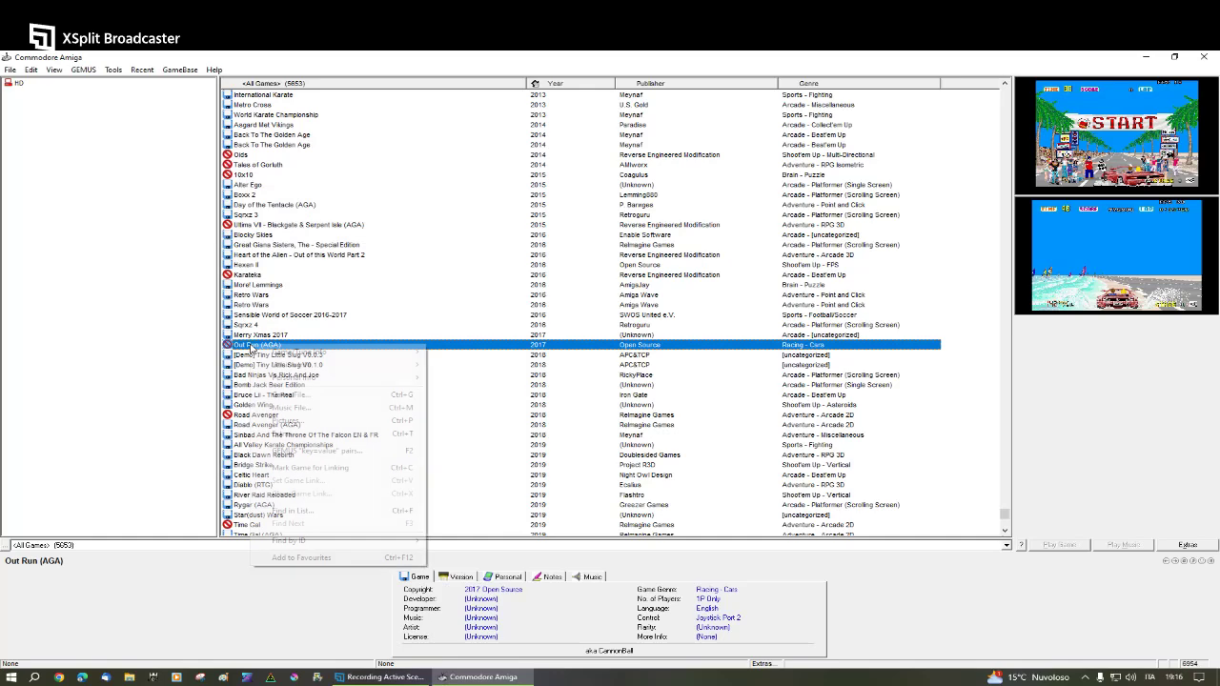
pyautogui.click(313, 434)
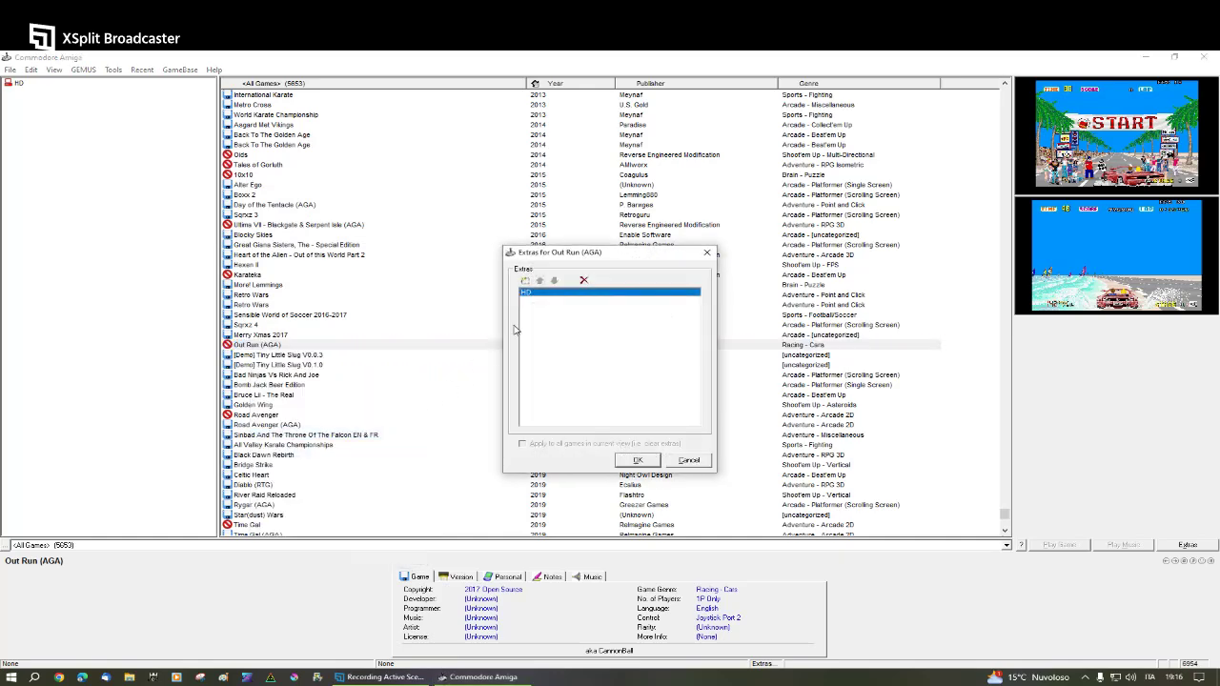
pyautogui.doubleClick(538, 300)
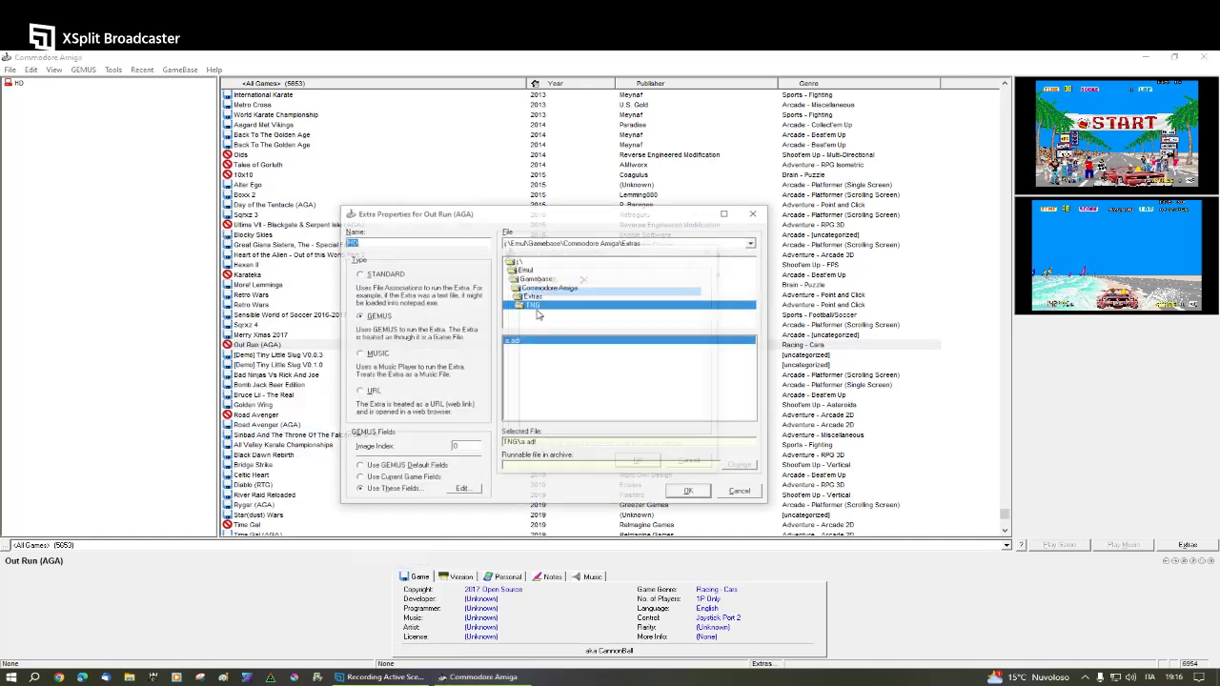
pyautogui.click(477, 492)
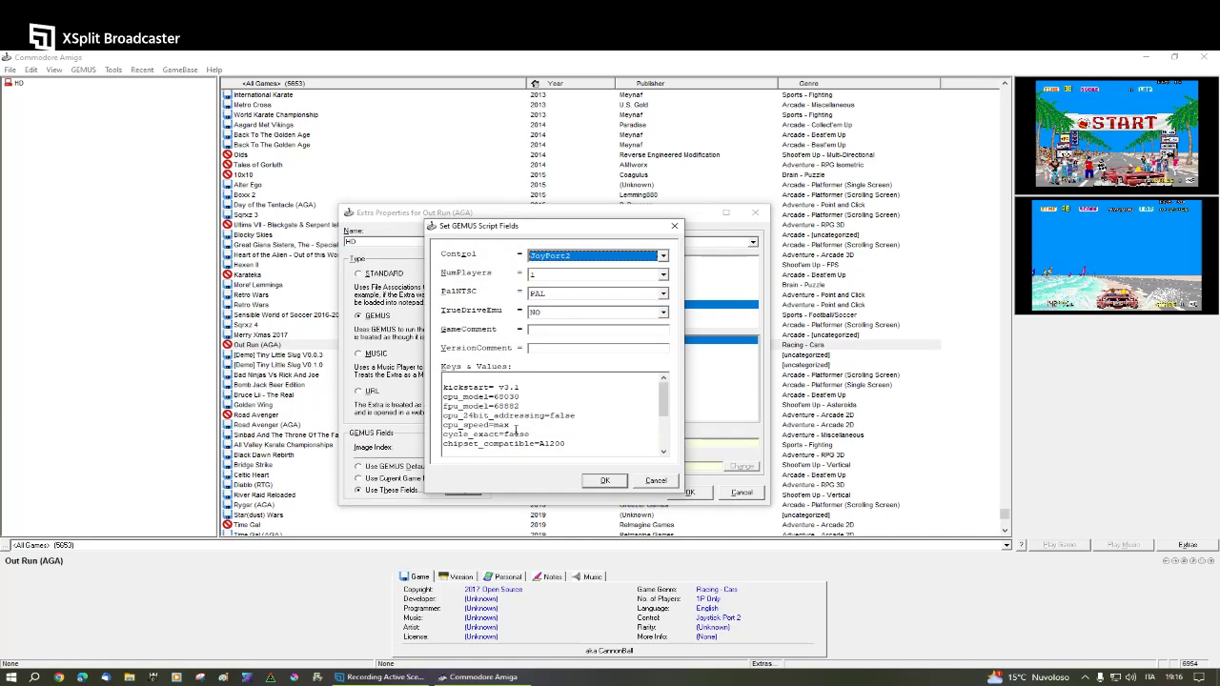
pyautogui.click(593, 480)
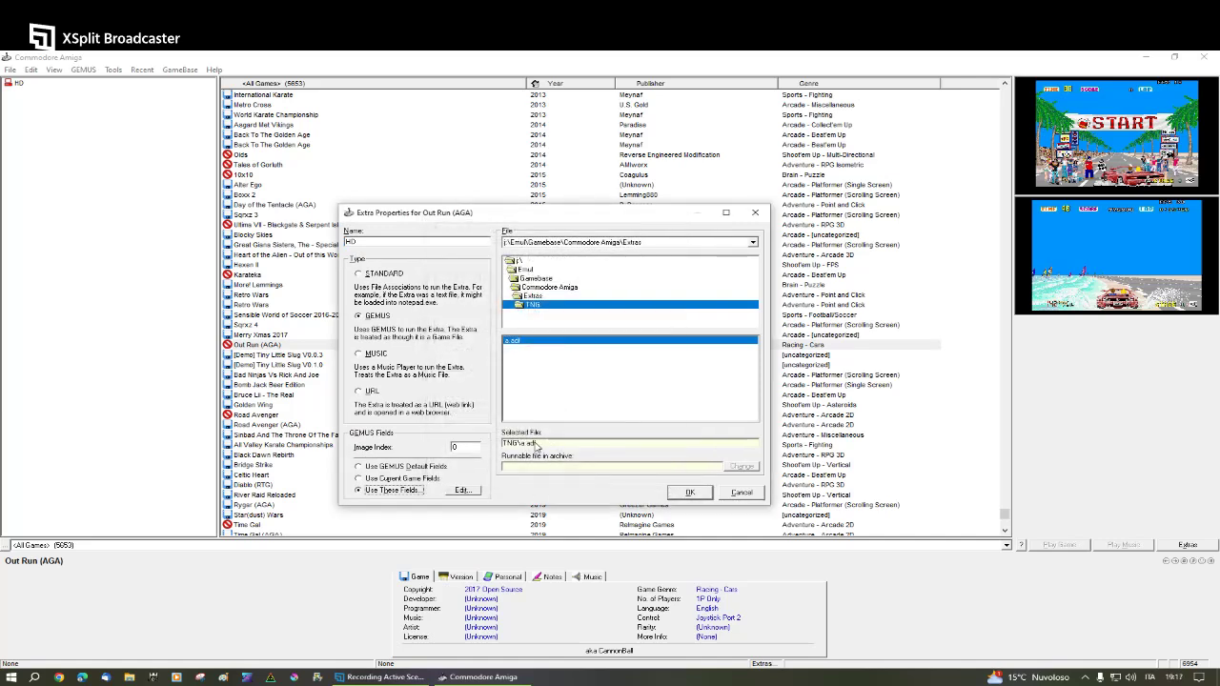
pyautogui.click(690, 492)
pyautogui.click(631, 461)
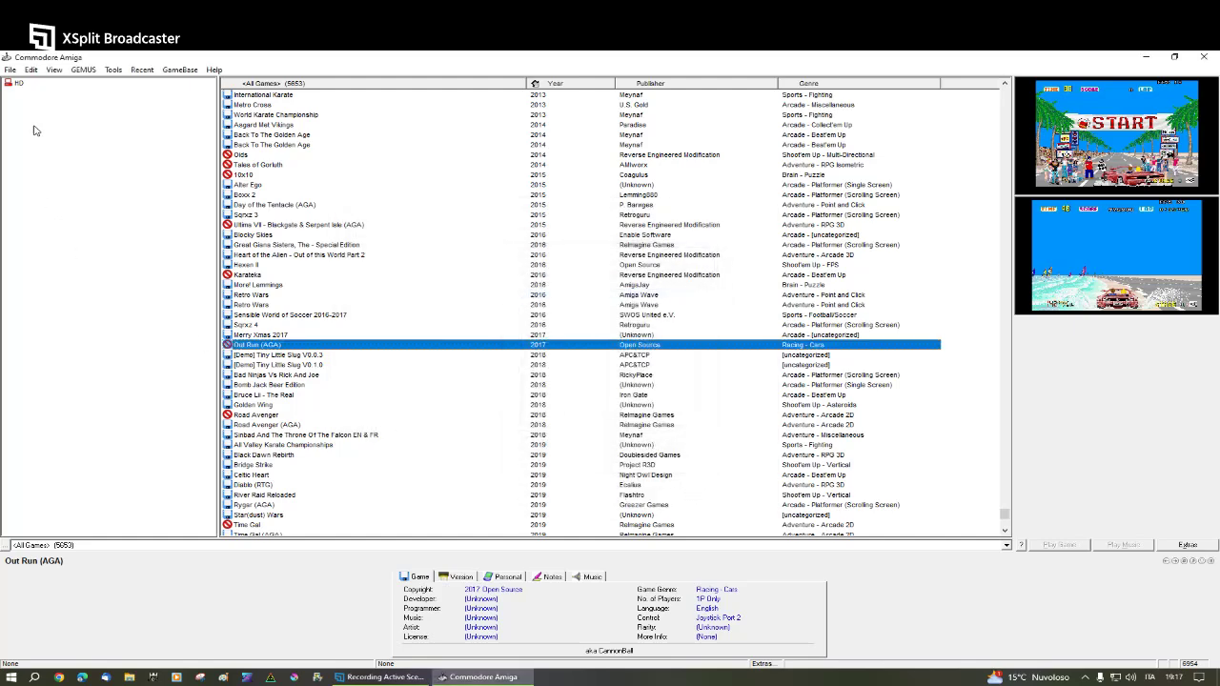
# - Run Out Run's HD extra again, inspect the emulator's CPU, FPU and chipset settings, and quit the emulator
pyautogui.click(21, 84)
pyautogui.press('Return')
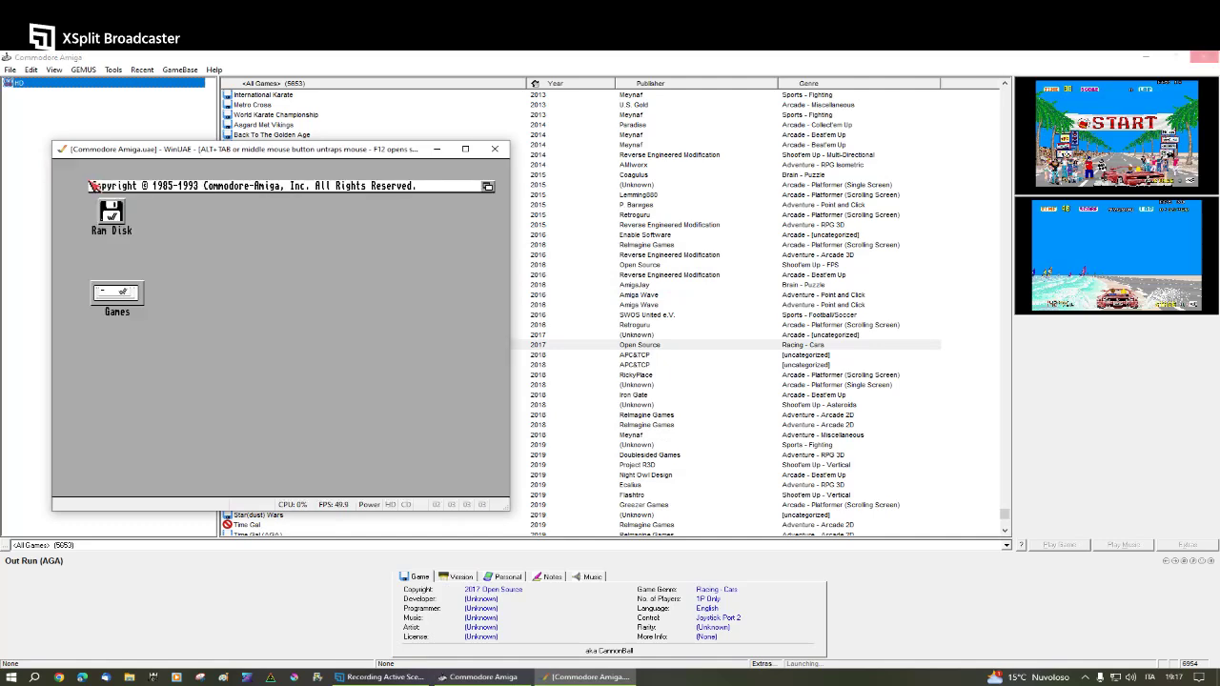
pyautogui.press('F12')
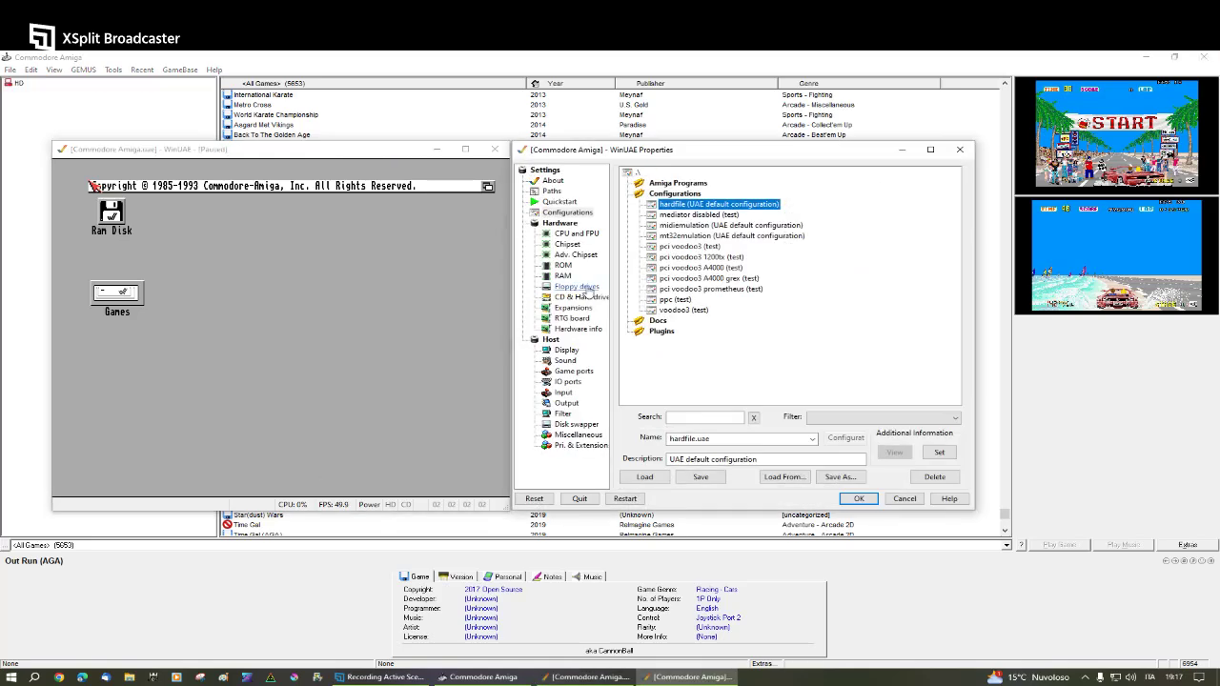
pyautogui.click(578, 233)
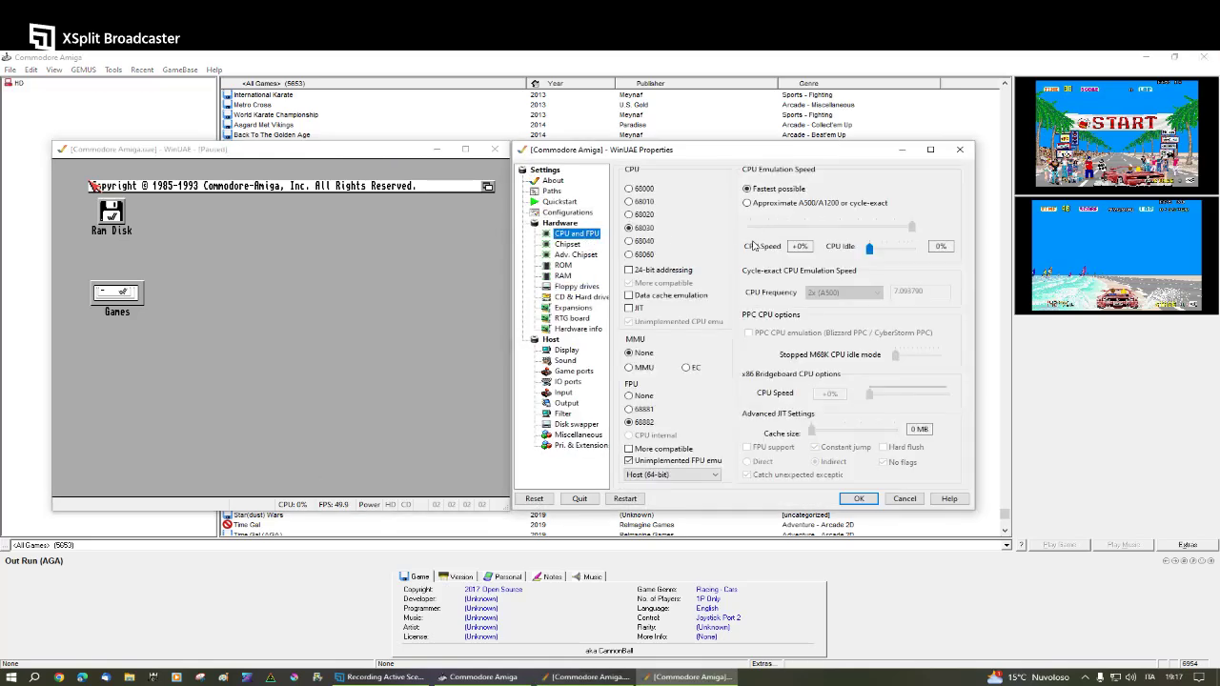
pyautogui.click(575, 245)
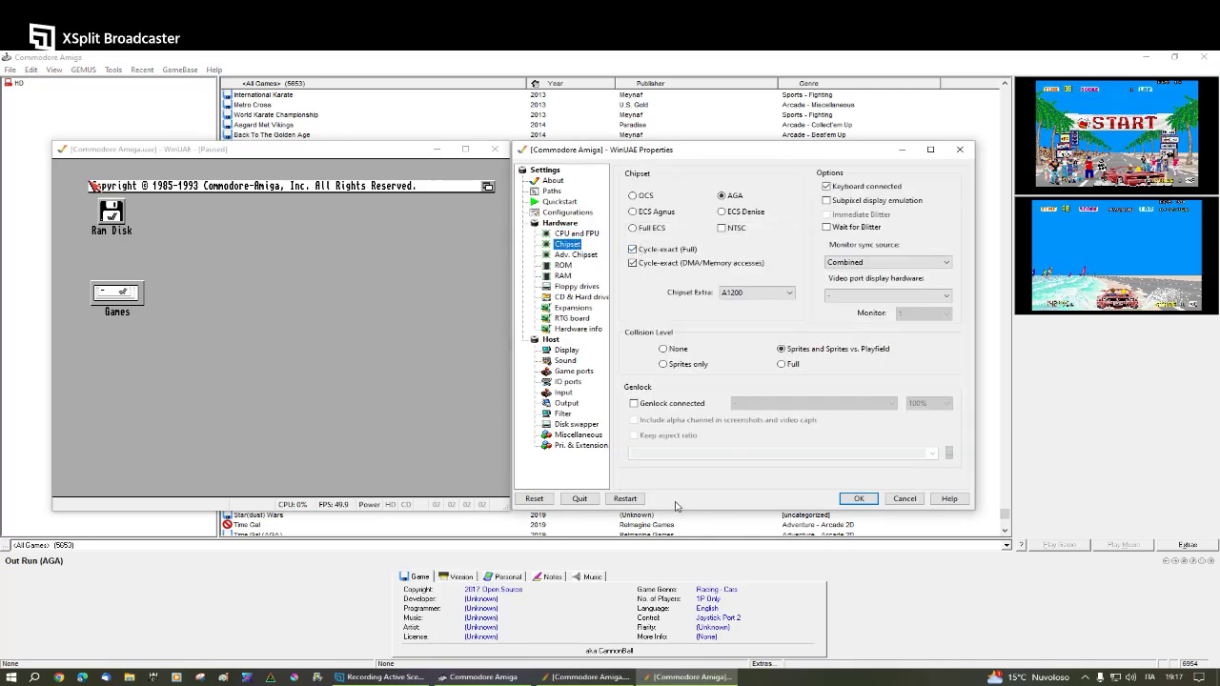
pyautogui.click(580, 499)
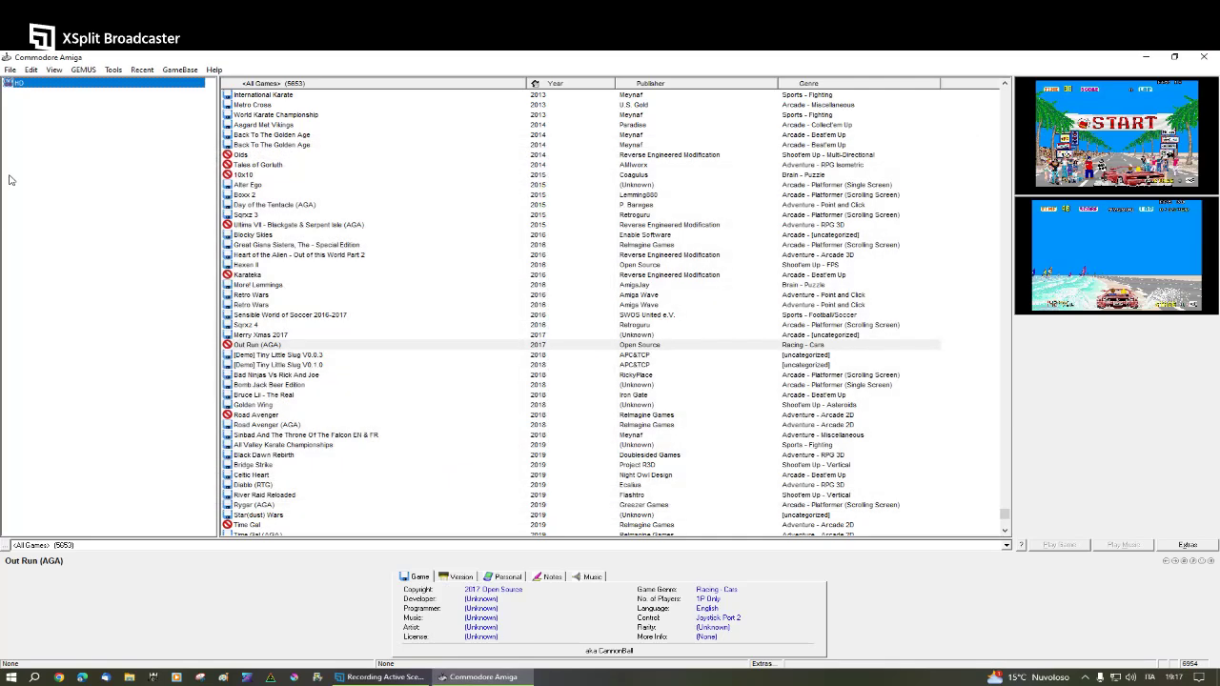
# - Open the properties of the HD extra for Out Run (AGA) again
pyautogui.click(256, 345)
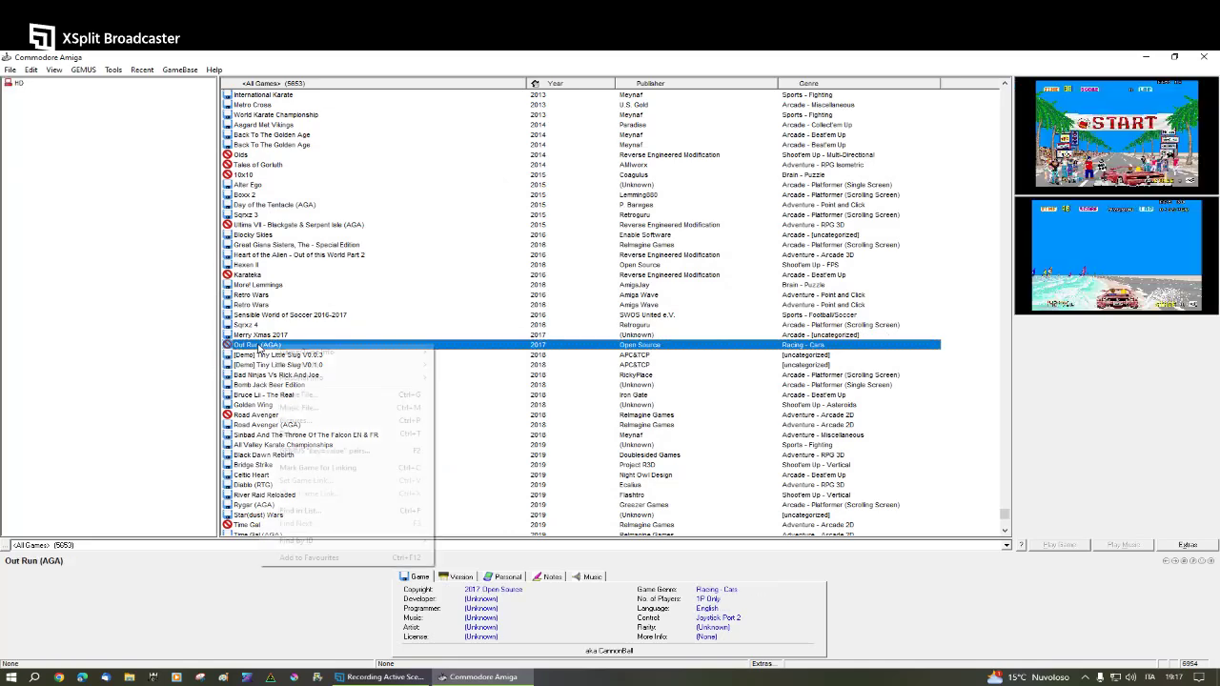
pyautogui.rightClick(259, 345)
pyautogui.click(322, 436)
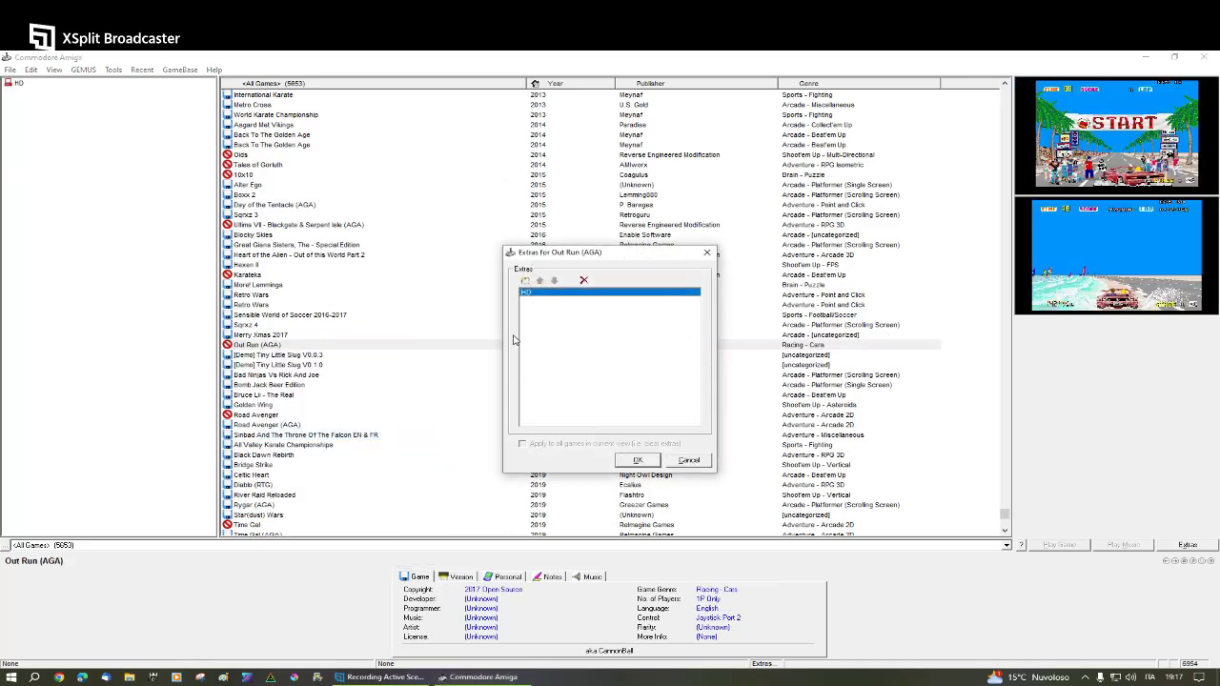
pyautogui.doubleClick(531, 294)
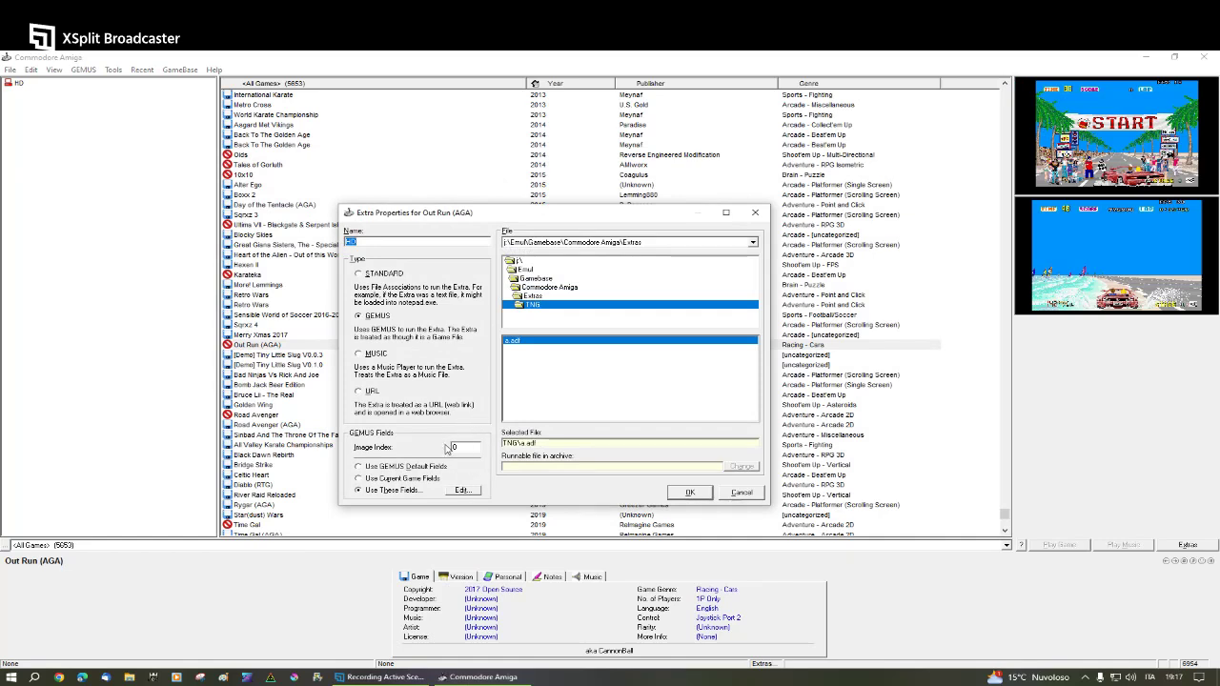
# - Set cpu_model and fpu_model to 68040 in the GEMUS fields of Out Run (AGA)'s HD extra and save the extra
pyautogui.click(463, 490)
pyautogui.click(458, 394)
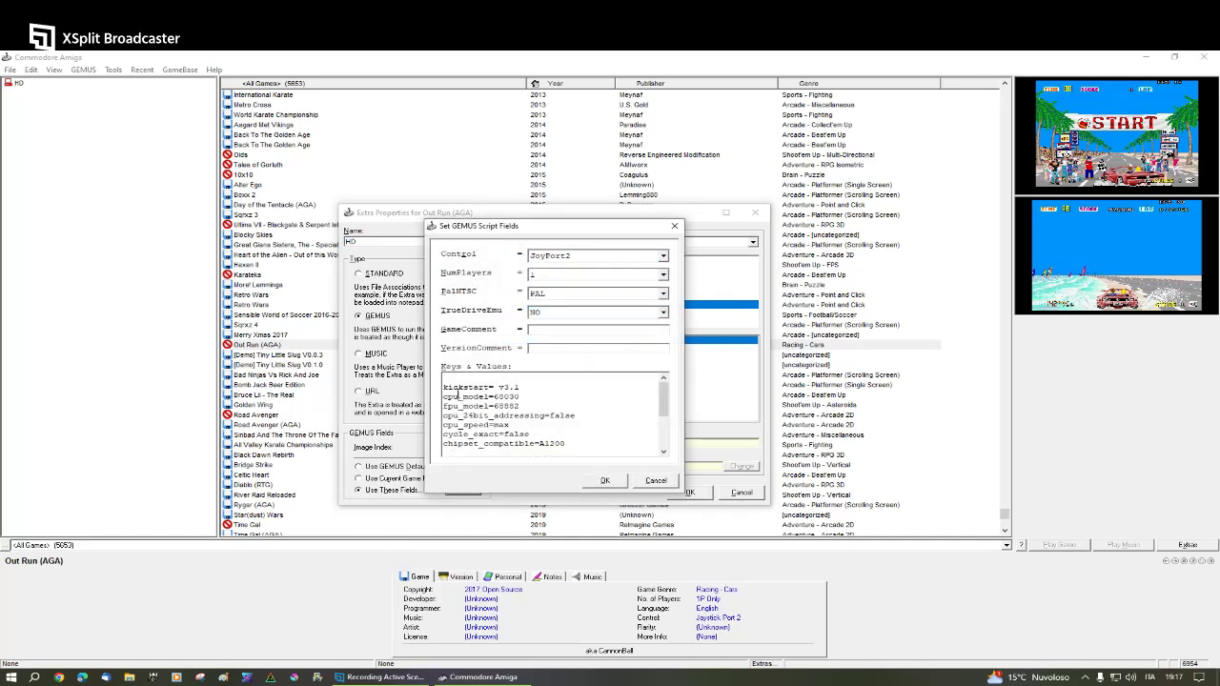
pyautogui.scroll(-1, 458, 394)
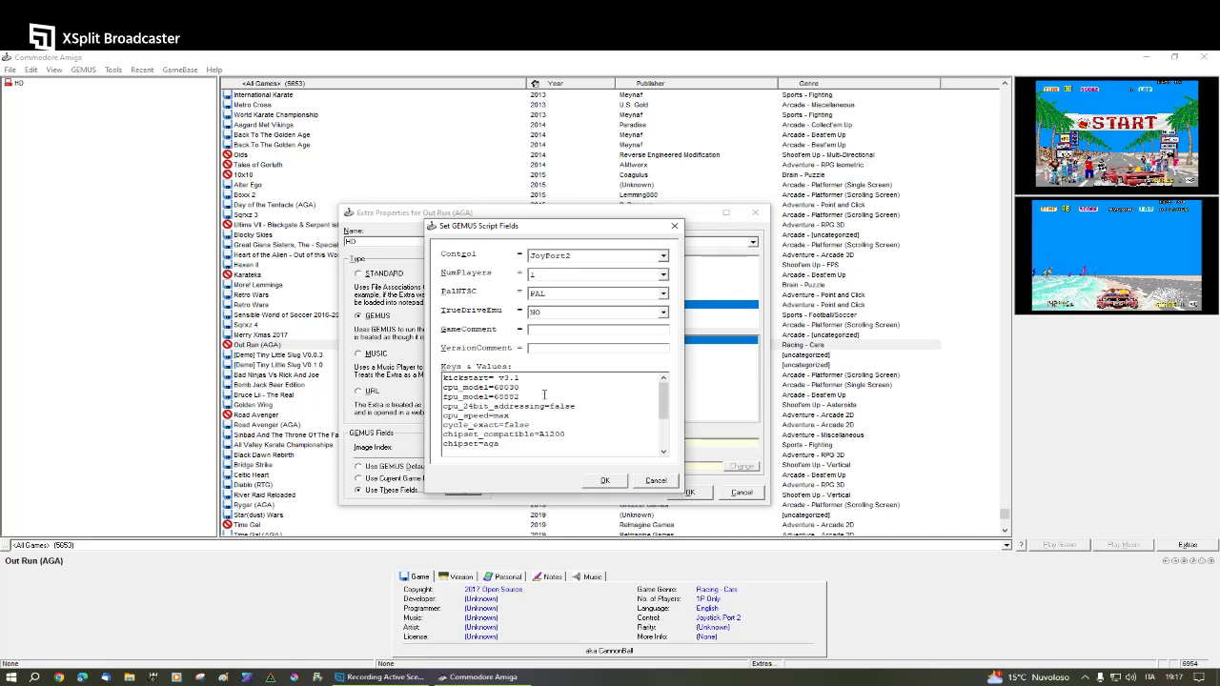
pyautogui.press('BackSpace')
pyautogui.press('BackSpace')
pyautogui.press('BackSpace')
pyautogui.write('040')
pyautogui.write('0')
pyautogui.scroll(-1, 525, 378)
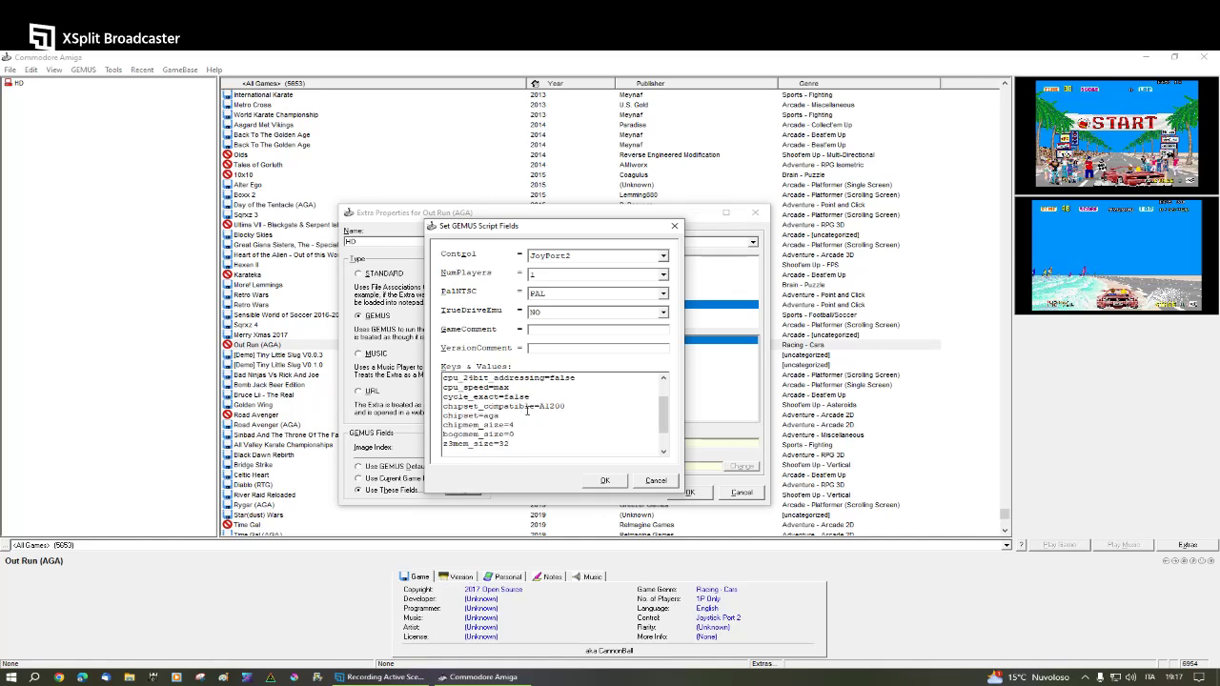
pyautogui.click(604, 481)
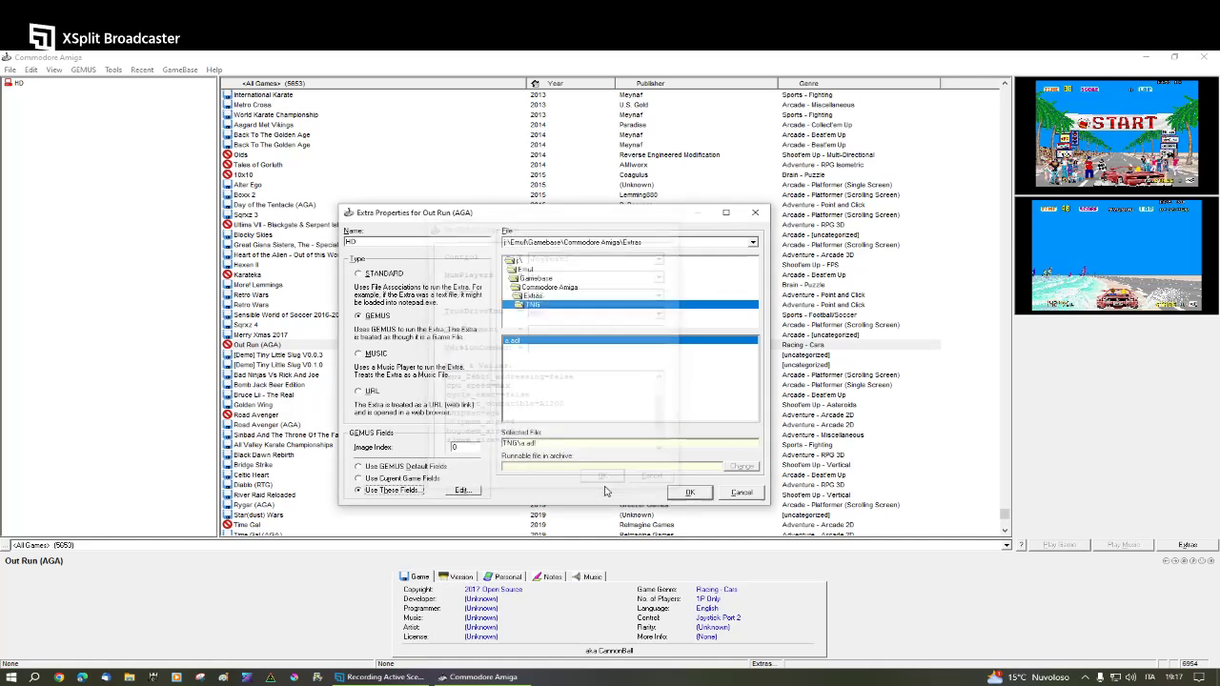
pyautogui.click(691, 492)
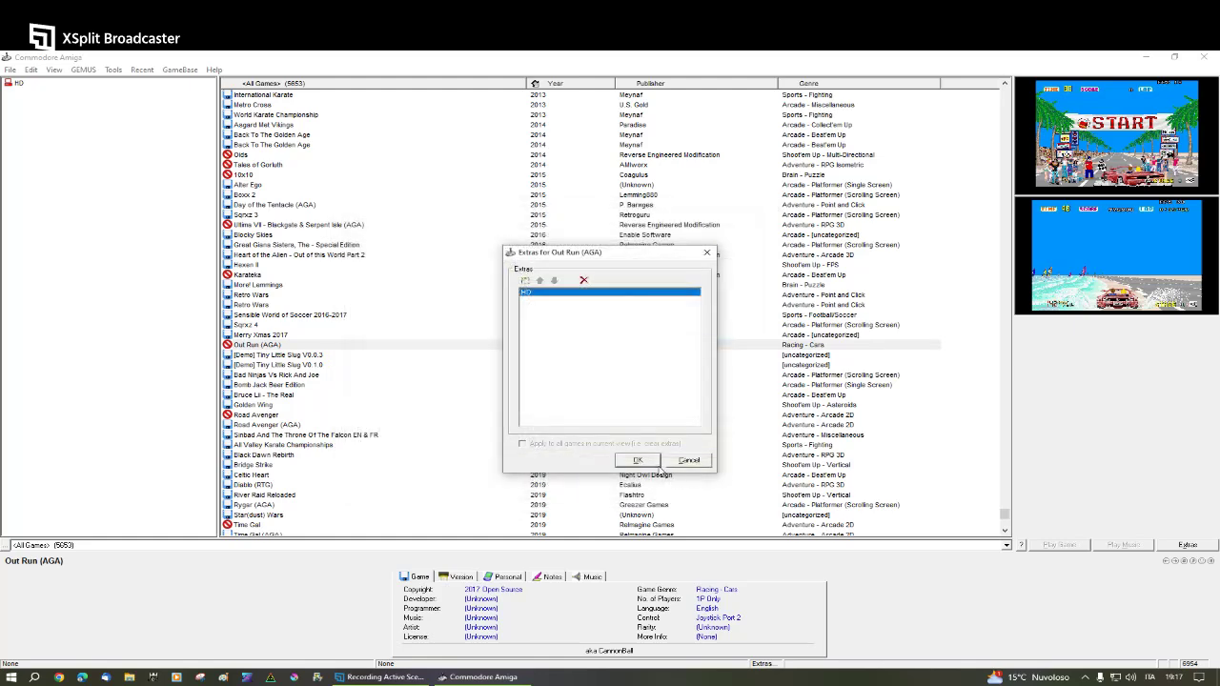
pyautogui.click(662, 467)
# - Launch the HD extra in WinUAE, check the cycle-exact options in the chipset settings, and quit the emulator
pyautogui.click(18, 84)
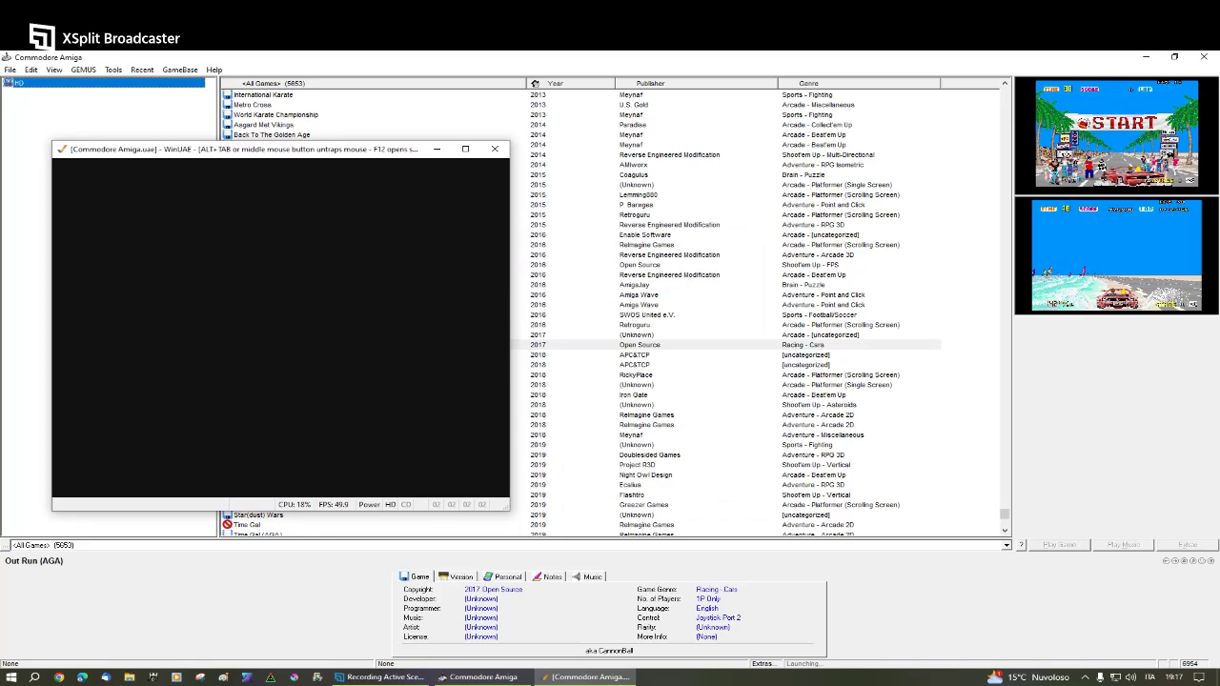
pyautogui.press('F12')
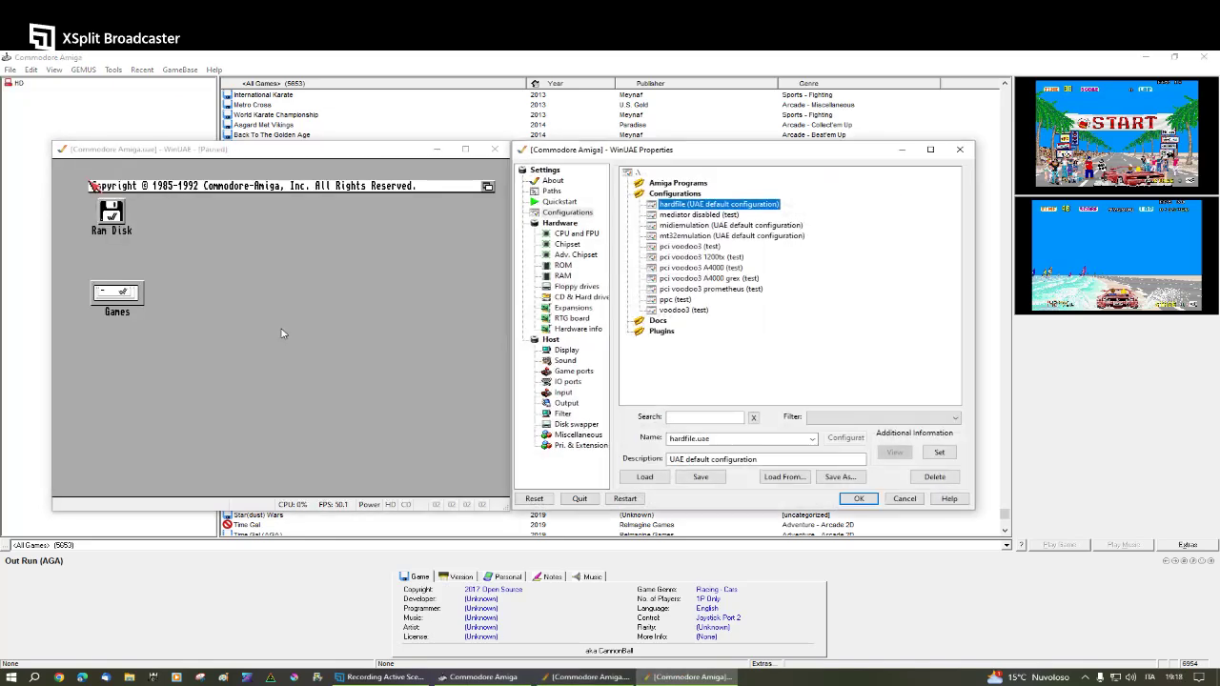
pyautogui.click(567, 244)
pyautogui.click(633, 250)
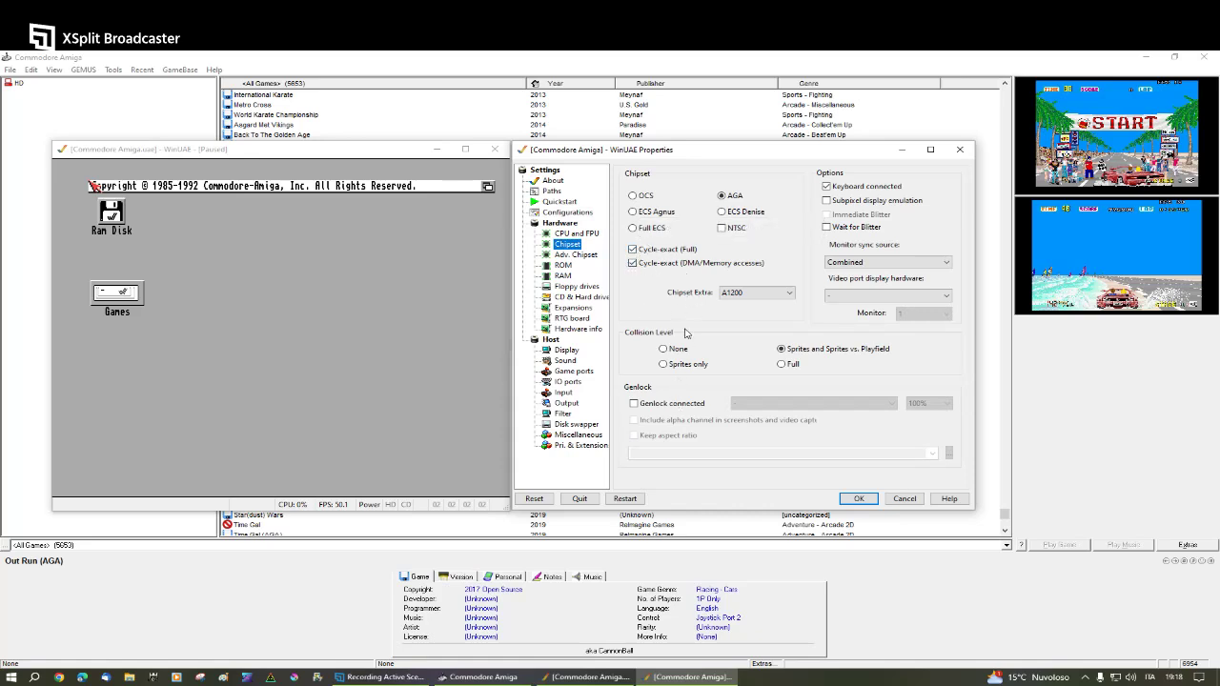
pyautogui.click(580, 499)
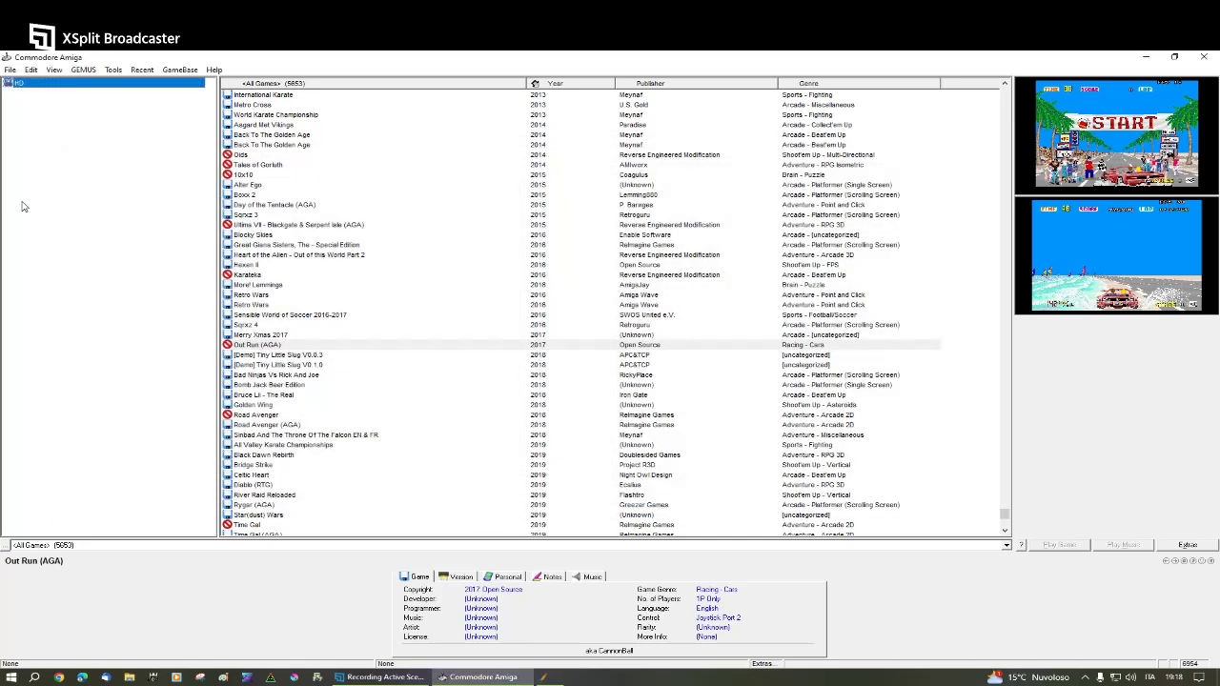
# - Remove the cycle_exact=false line from the GEMUS keys of Out Run (AGA)'s HD extra and save the extra
pyautogui.click(267, 350)
pyautogui.rightClick(270, 348)
pyautogui.click(335, 441)
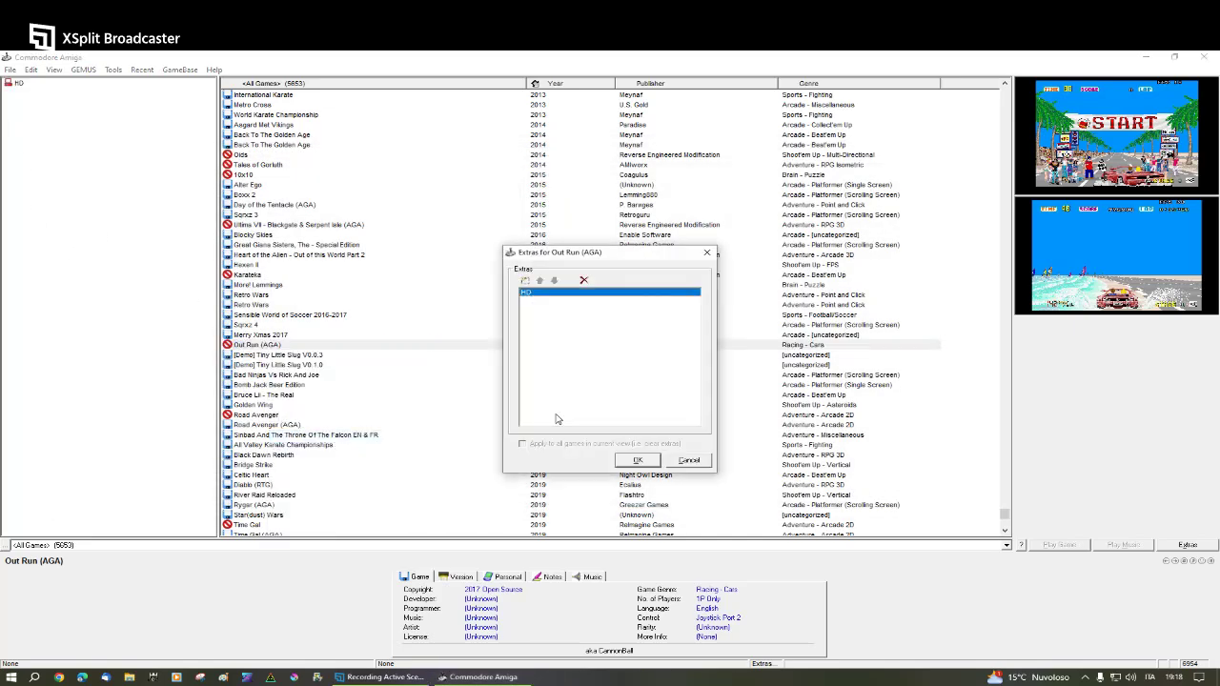
pyautogui.doubleClick(559, 416)
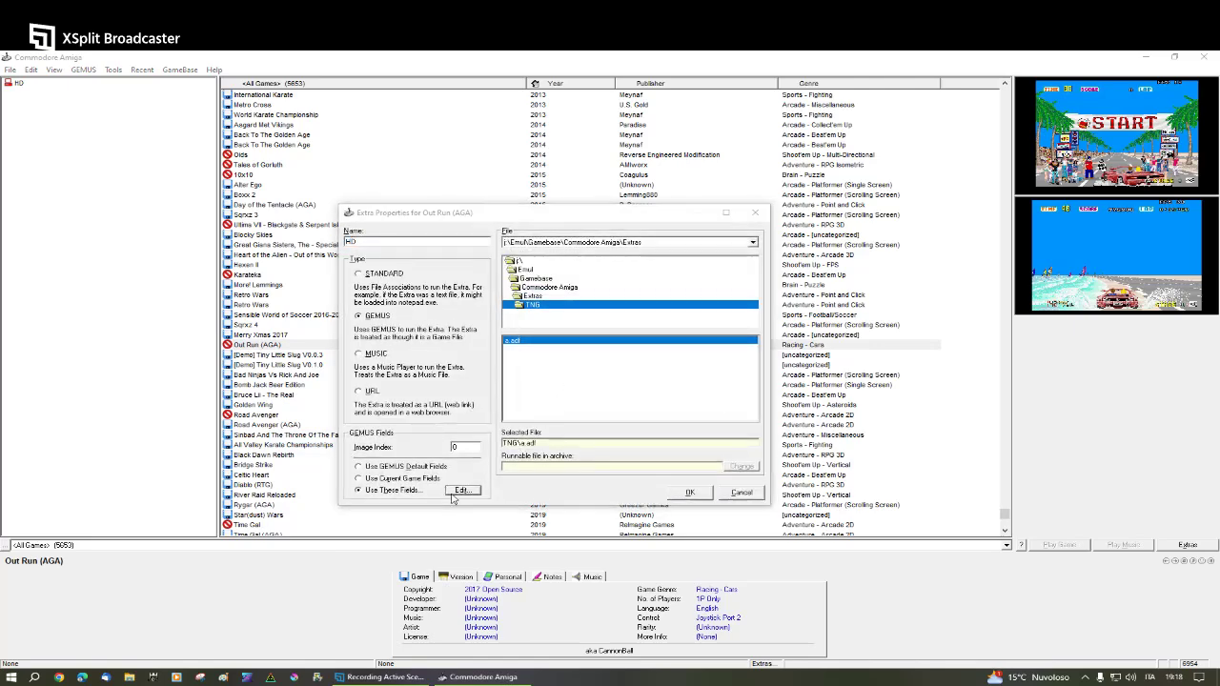
pyautogui.click(461, 490)
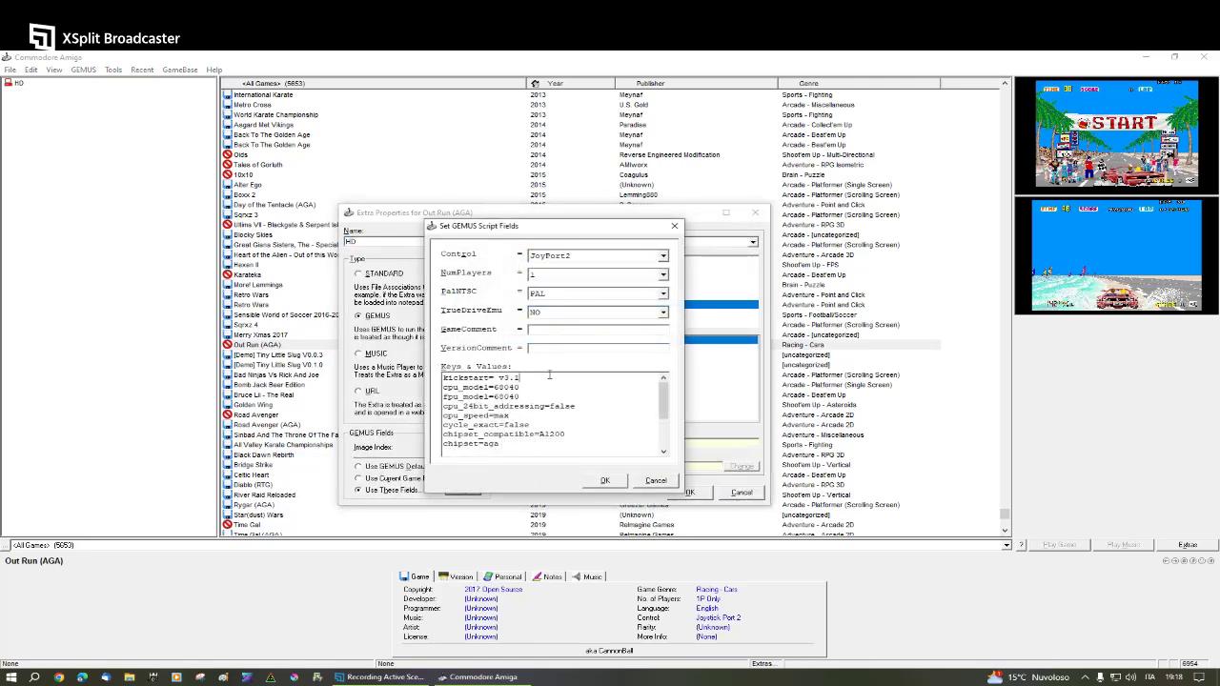
pyautogui.press('Down')
pyautogui.press('BackSpace')
pyautogui.press('BackSpace')
pyautogui.press('BackSpace')
pyautogui.press('BackSpace')
pyautogui.press('BackSpace')
pyautogui.press('BackSpace')
pyautogui.press('BackSpace')
pyautogui.press('BackSpace')
pyautogui.press('BackSpace')
pyautogui.press('BackSpace')
pyautogui.press('BackSpace')
pyautogui.press('BackSpace')
pyautogui.press('BackSpace')
pyautogui.press('BackSpace')
pyautogui.press('BackSpace')
pyautogui.press('BackSpace')
pyautogui.press('BackSpace')
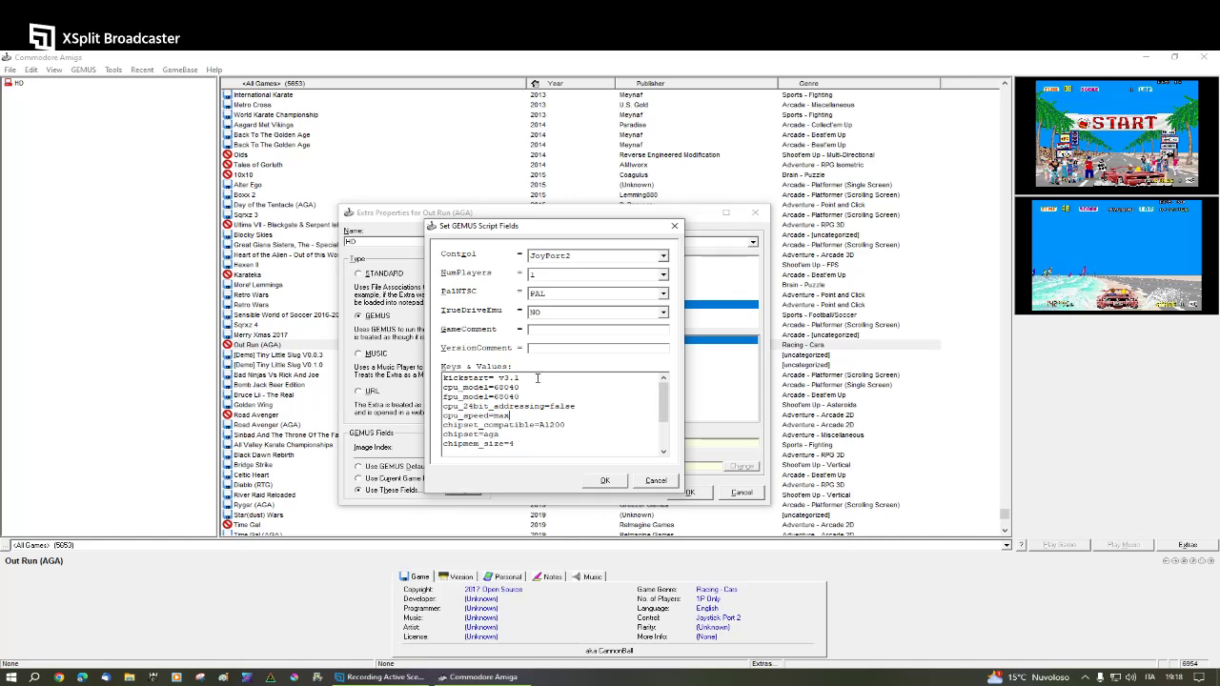
pyautogui.scroll(-1, 534, 406)
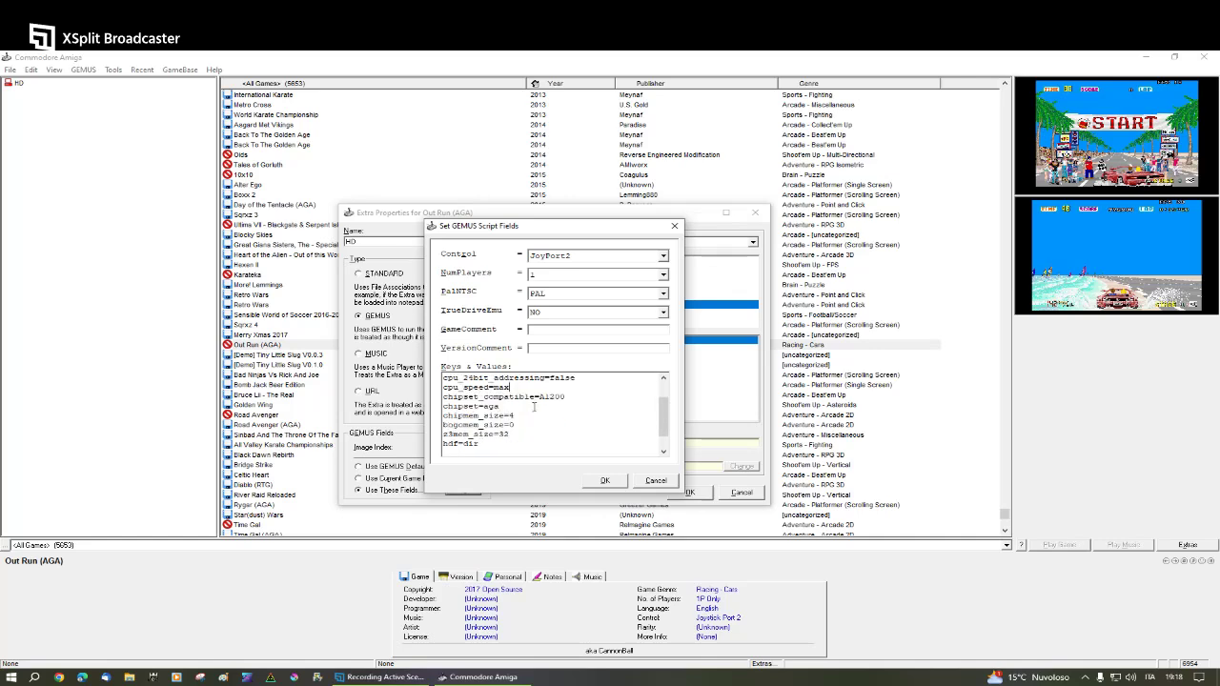
pyautogui.click(607, 484)
pyautogui.click(687, 492)
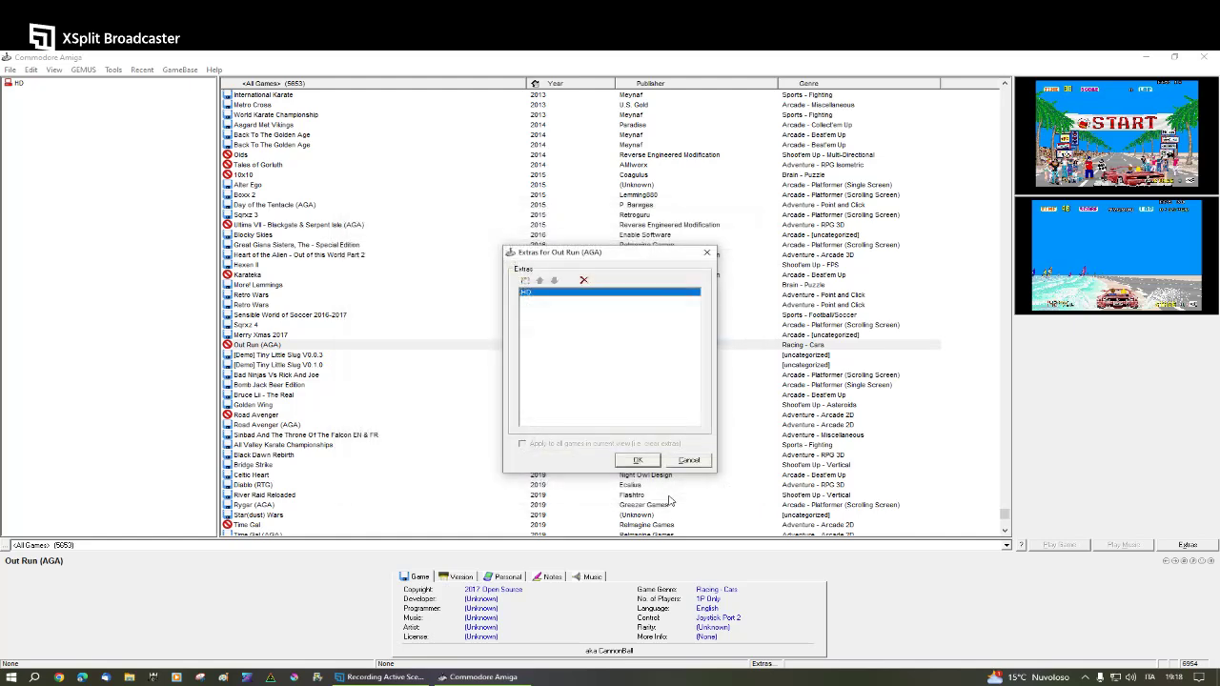
pyautogui.click(637, 462)
# - Launch the HD extra to test how the Amiga desktop boots, and close the emulator
pyautogui.doubleClick(15, 83)
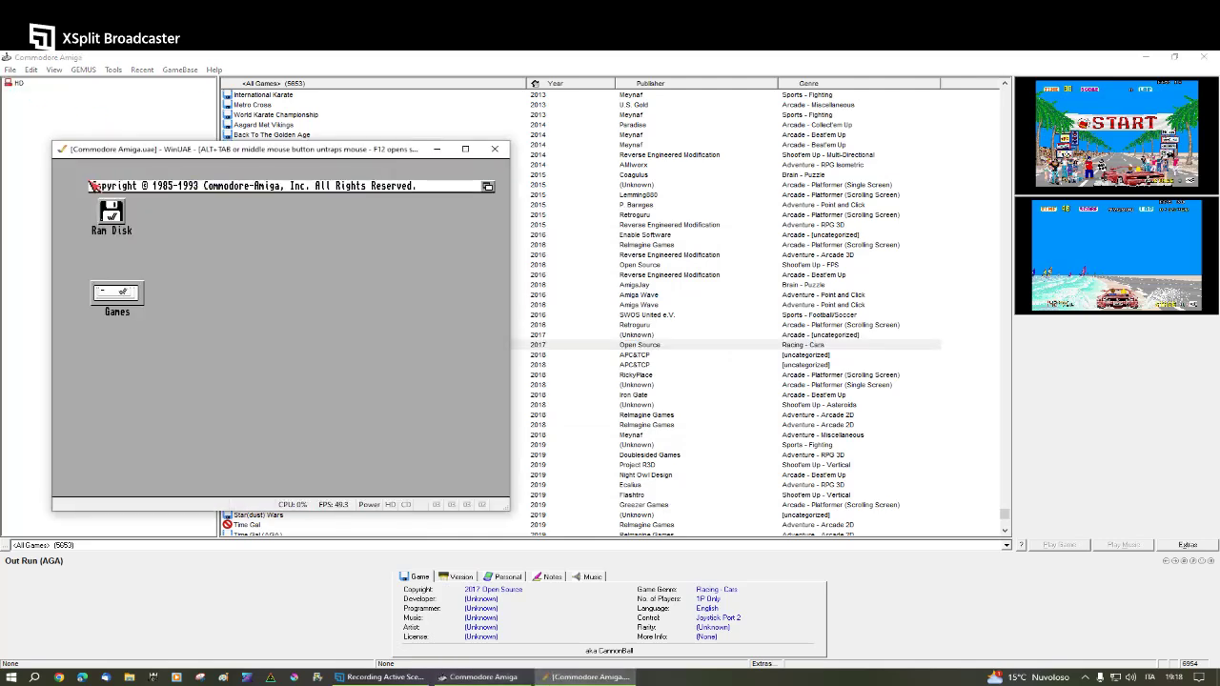
pyautogui.middleClick(131, 191)
pyautogui.click(495, 150)
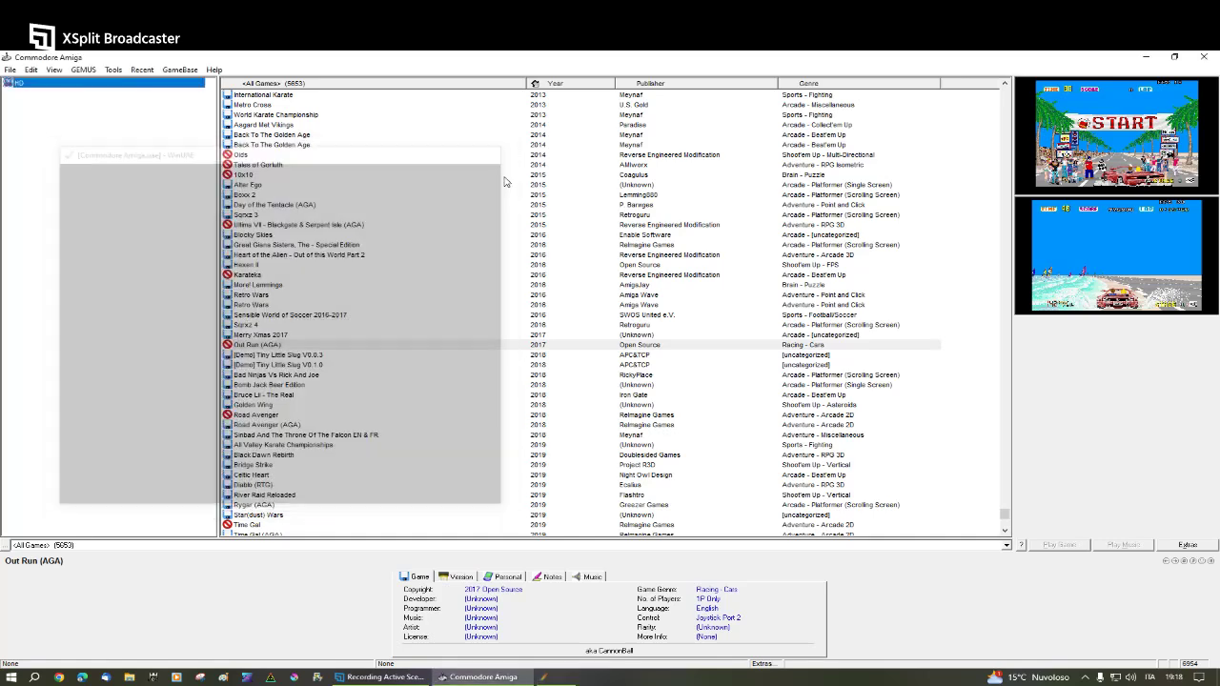
# - Add the line cycle_exact=false below fpu_model in the GEMUS keys of Out Run (AGA)'s HD extra and save the extra
pyautogui.rightClick(290, 347)
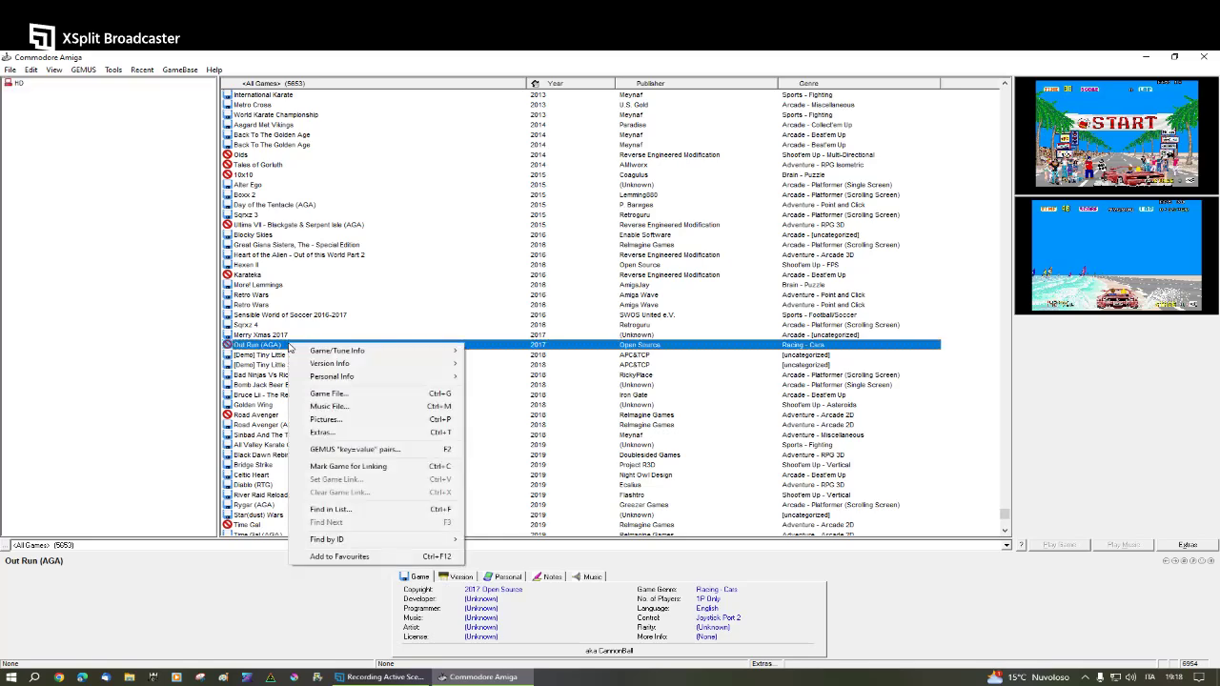
pyautogui.click(341, 435)
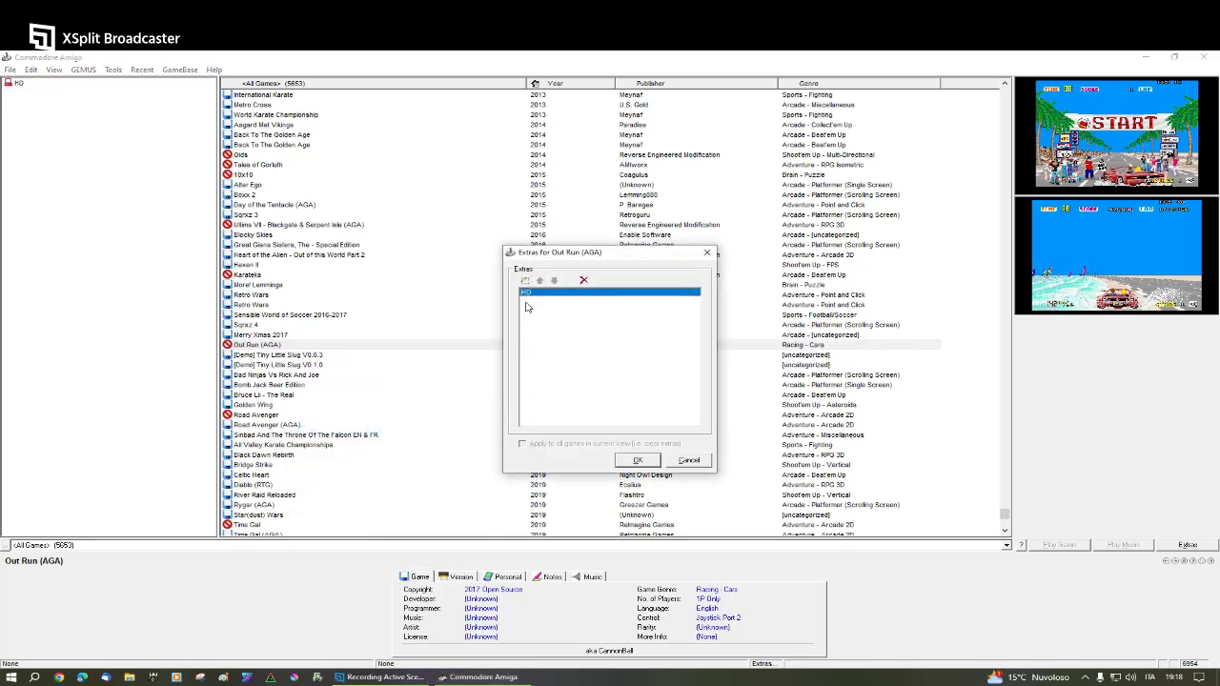
pyautogui.doubleClick(531, 295)
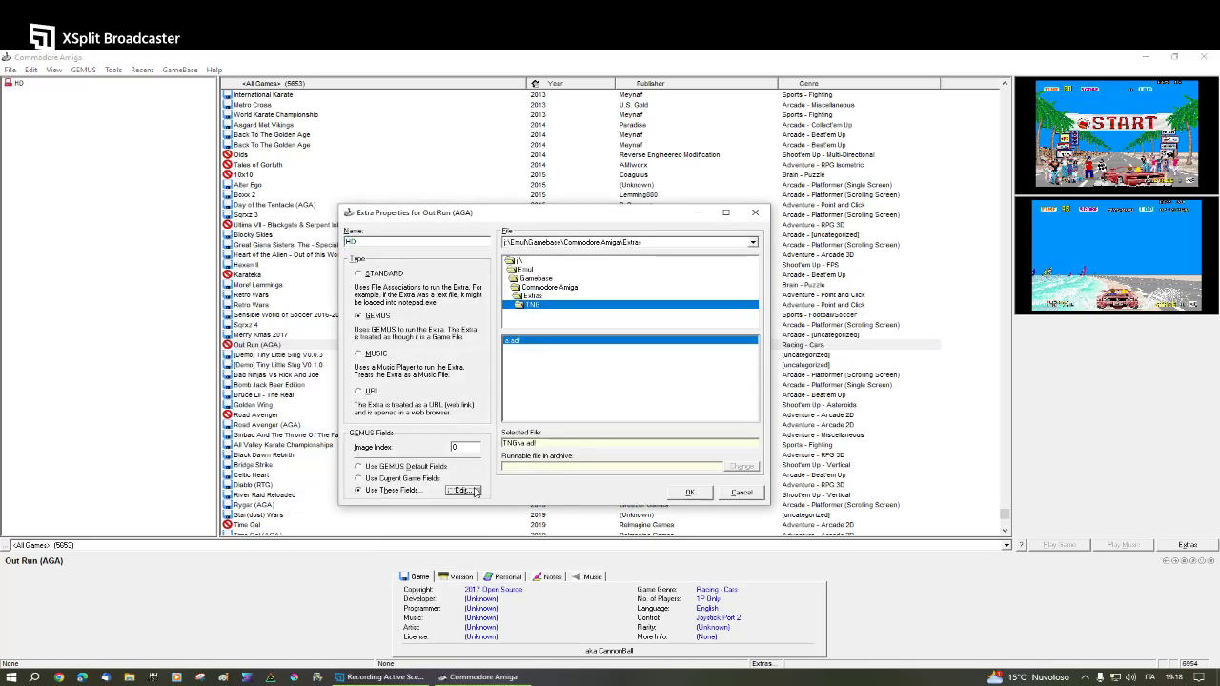
pyautogui.click(462, 491)
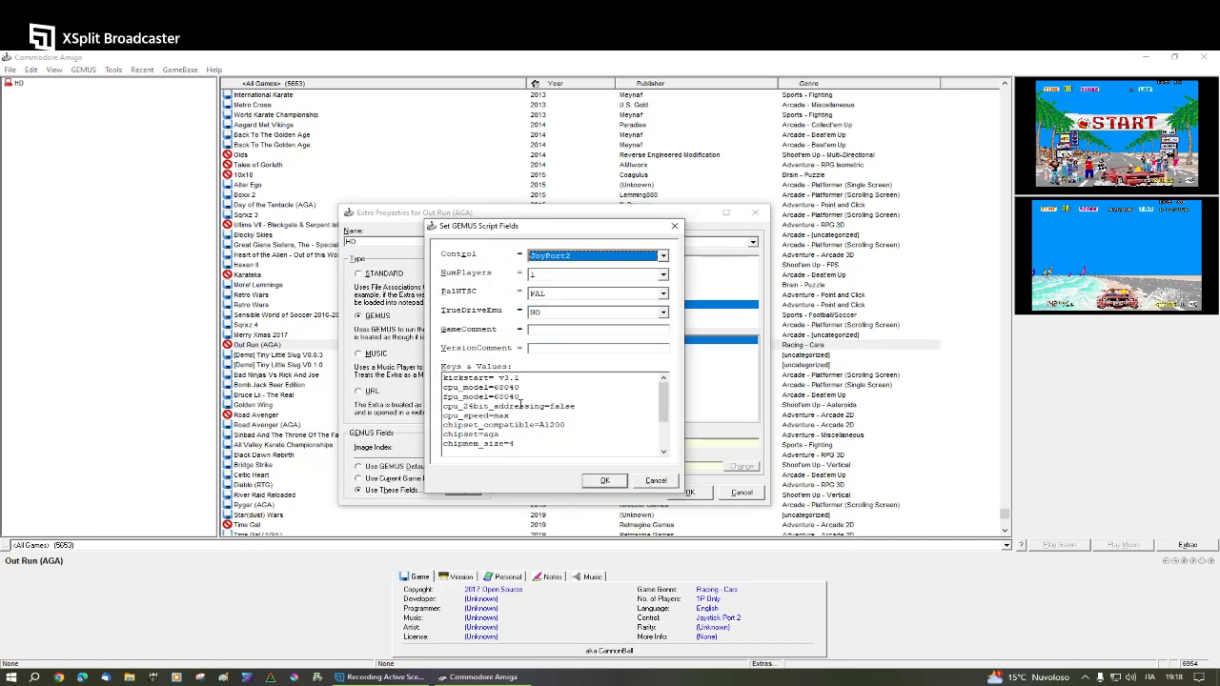
pyautogui.scroll(-1, 534, 418)
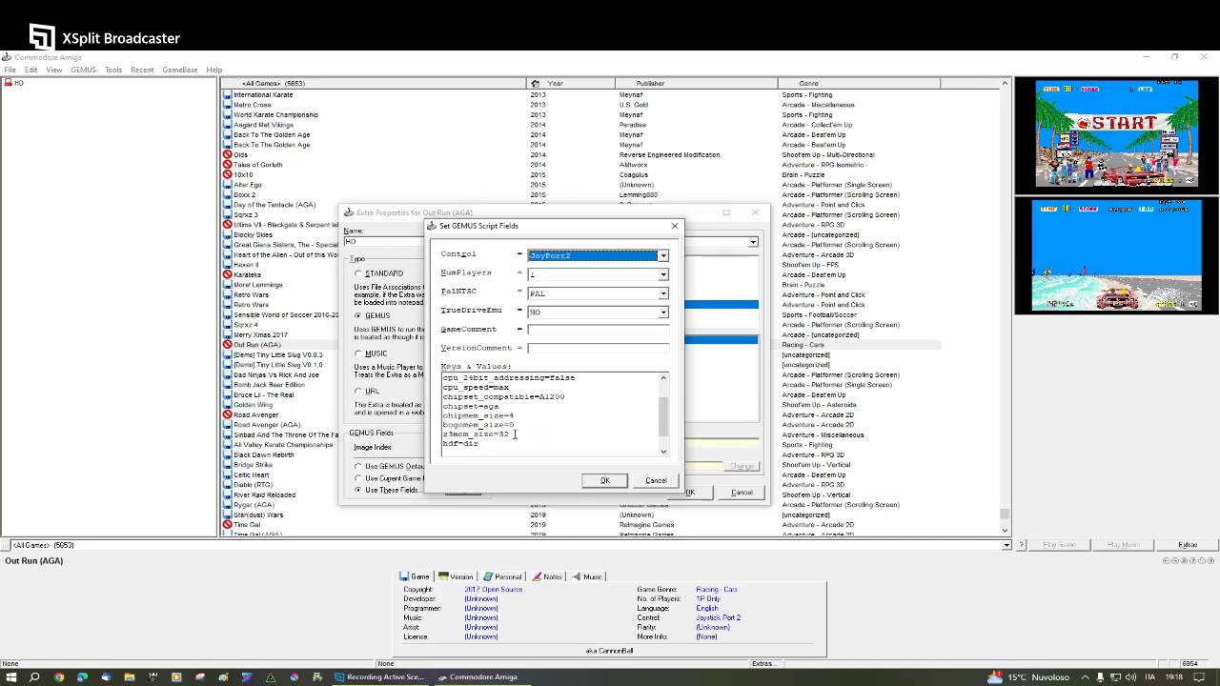
pyautogui.scroll(1, 519, 433)
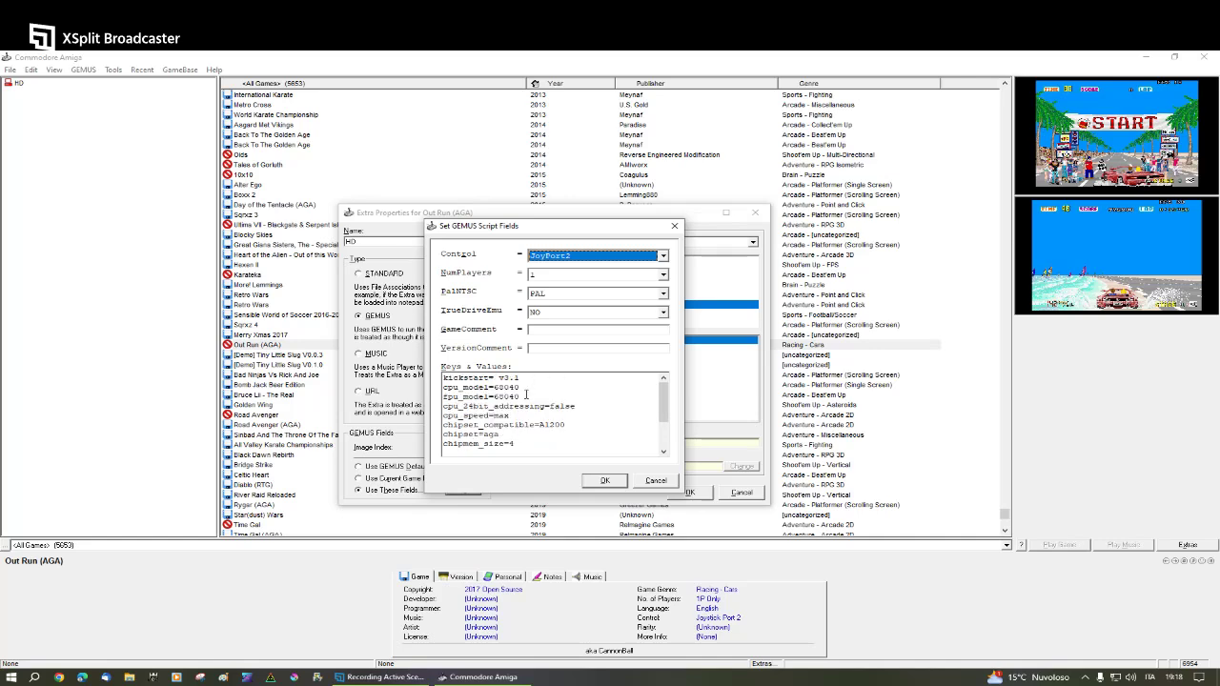
pyautogui.click(525, 394)
pyautogui.press('Return')
pyautogui.write('cy')
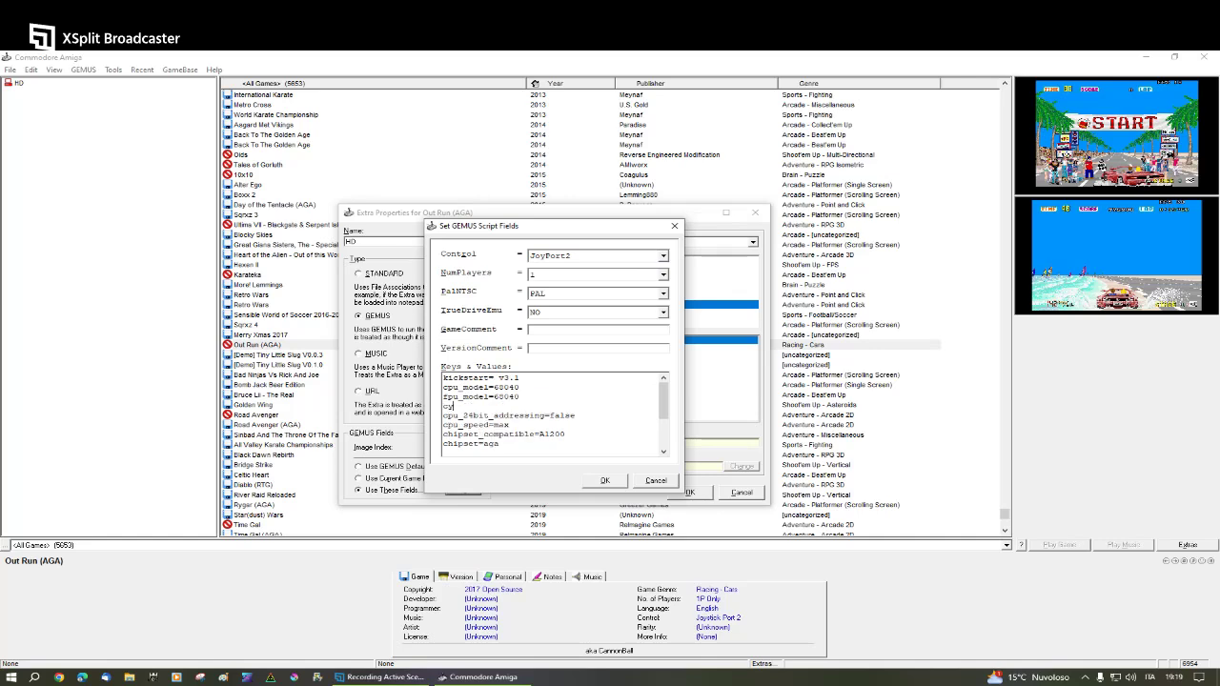
pyautogui.write('cle_exact=t')
pyautogui.write('alse')
pyautogui.click(602, 481)
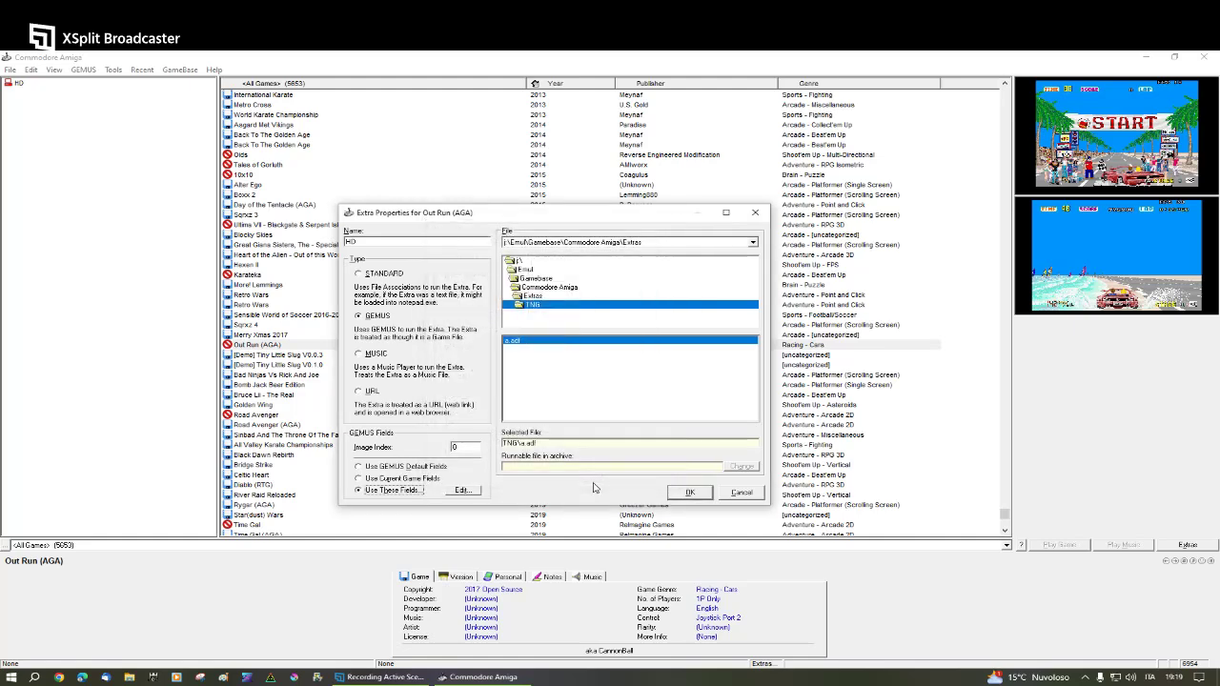
pyautogui.click(691, 492)
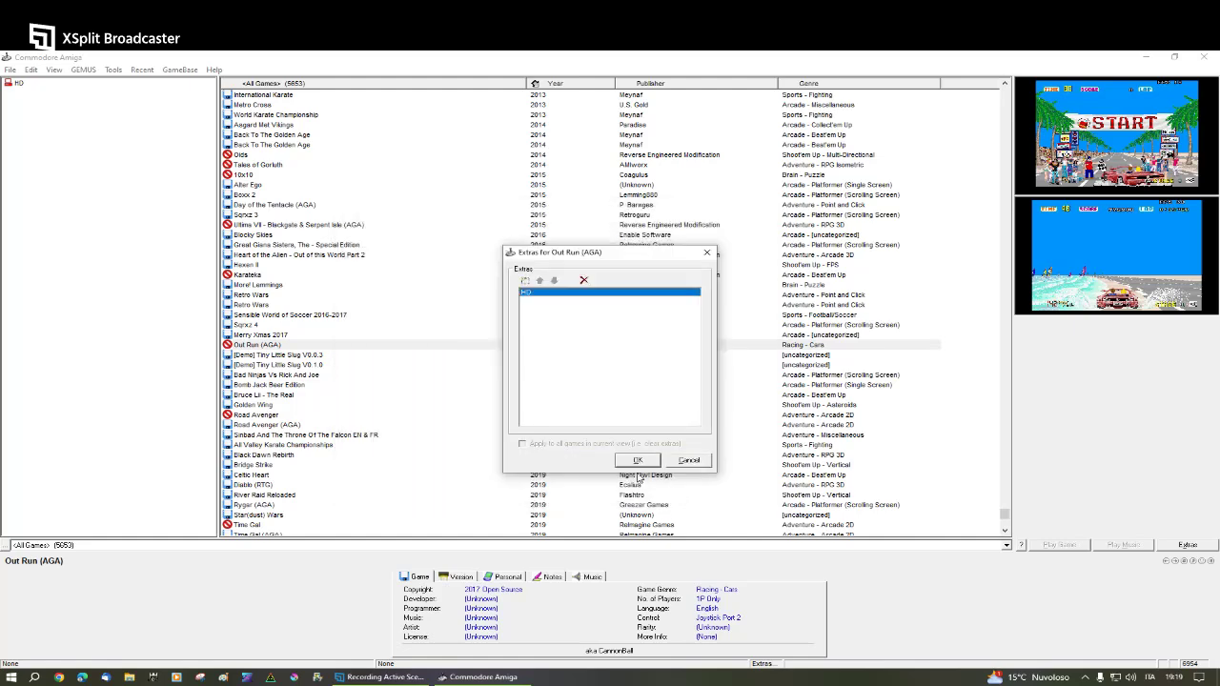
pyautogui.click(633, 458)
# - Relaunch the HD extra, recheck the cycle-exact options in WinUAE's chipset settings, and quit the emulator
pyautogui.doubleClick(17, 85)
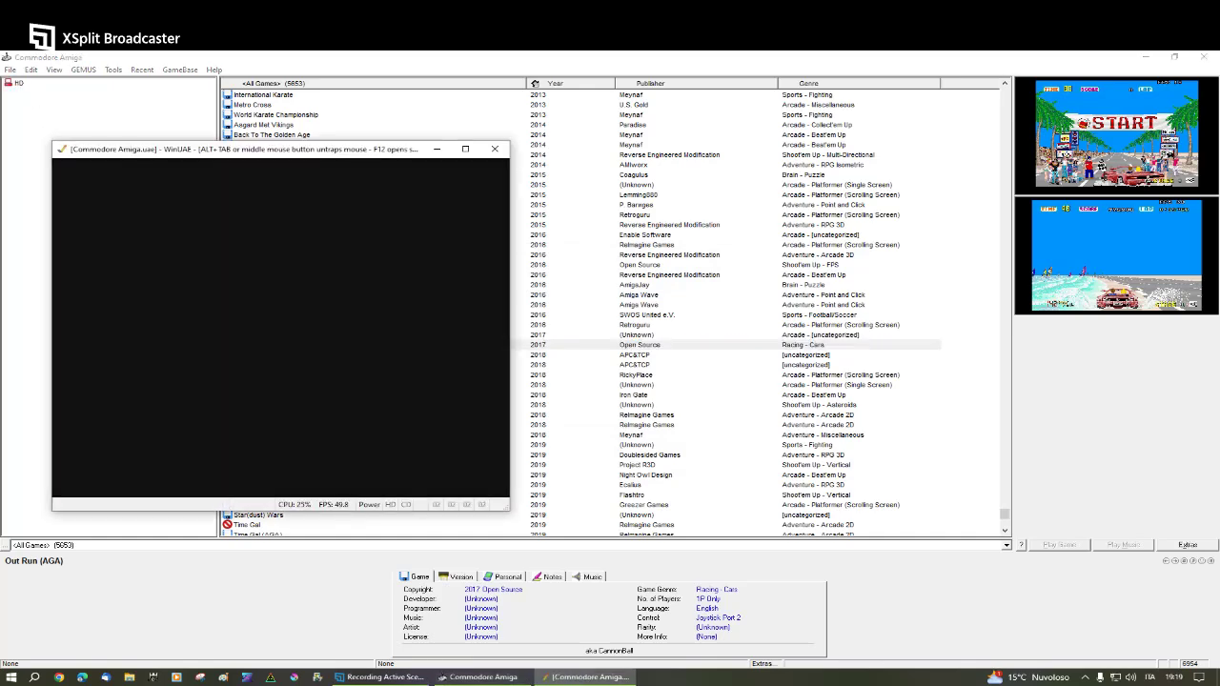
pyautogui.press('F12')
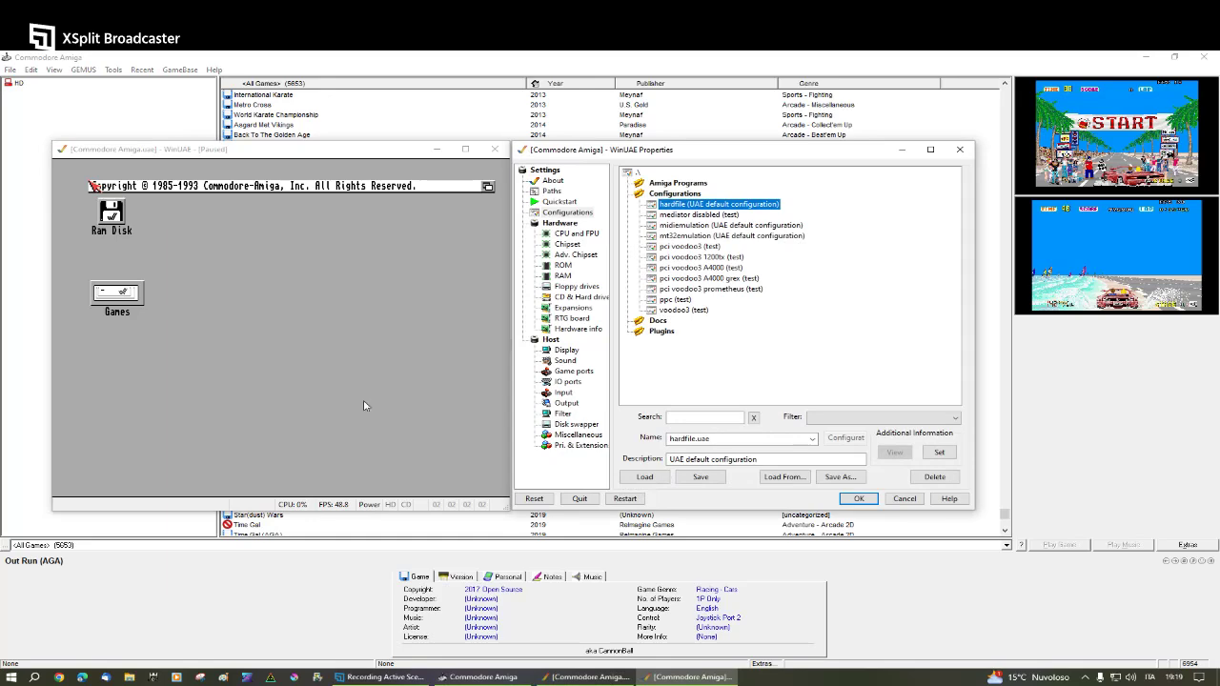
pyautogui.click(566, 245)
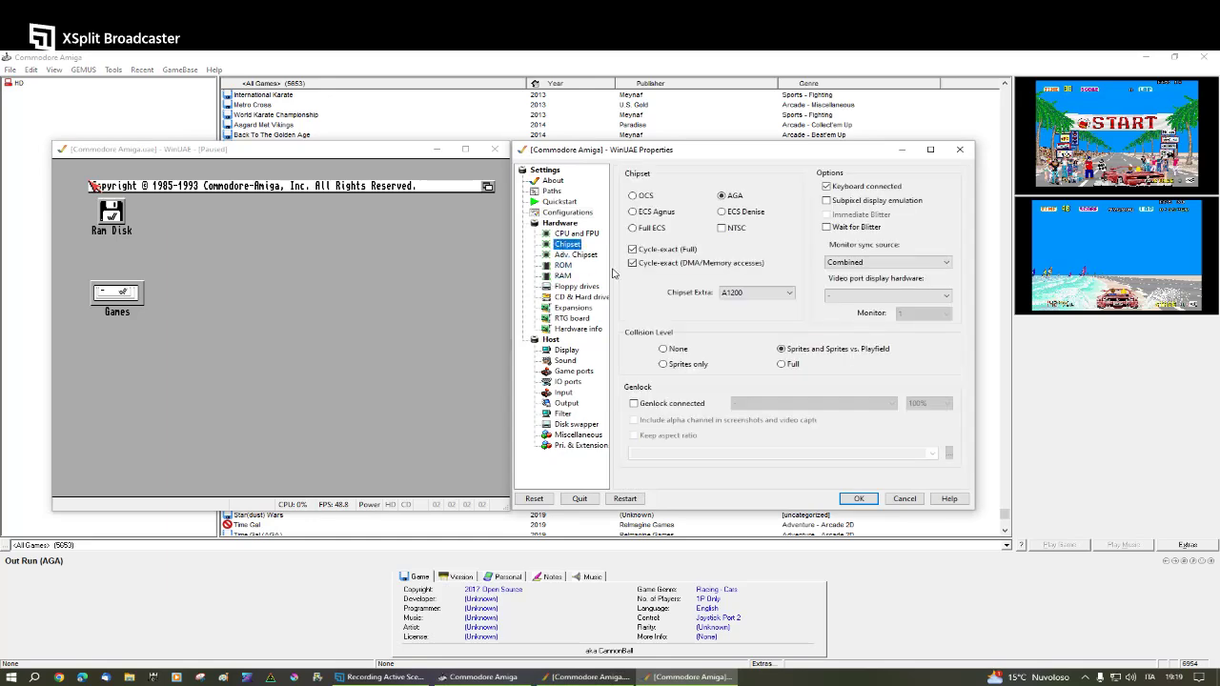
pyautogui.click(580, 499)
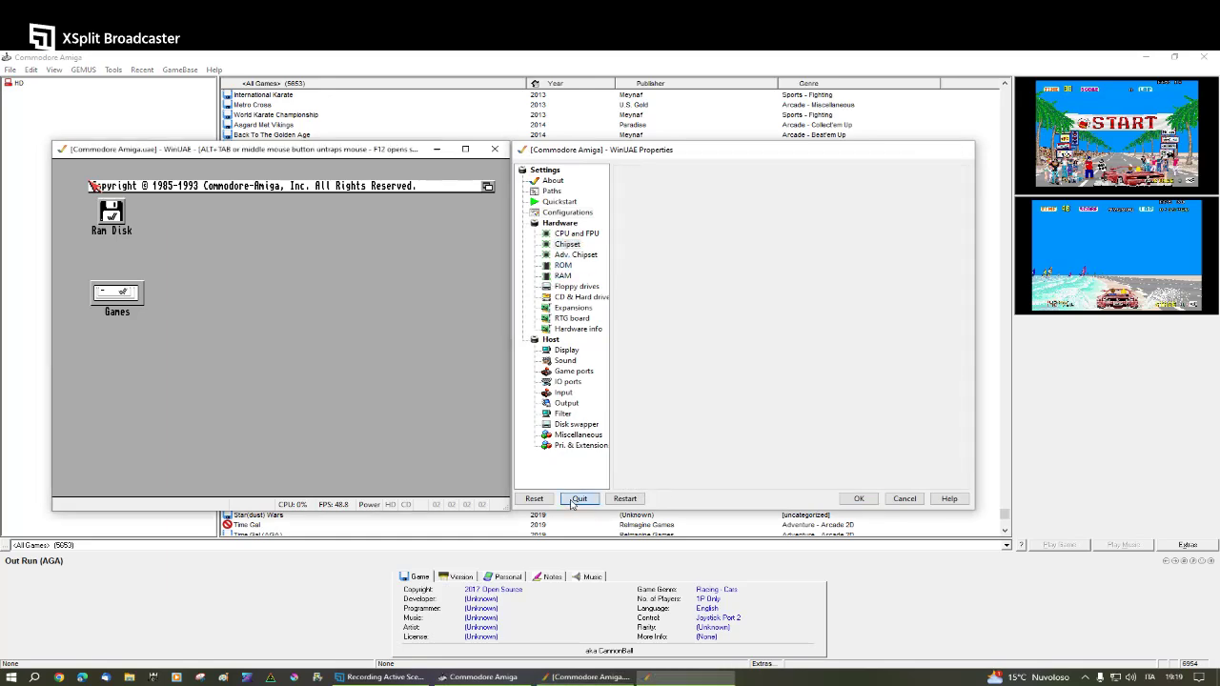
# - Rename the cycle_exact=false key to cpu_cycle_exact=false in the GEMUS keys of Out Run (AGA)'s HD extra and save the extra
pyautogui.click(274, 343)
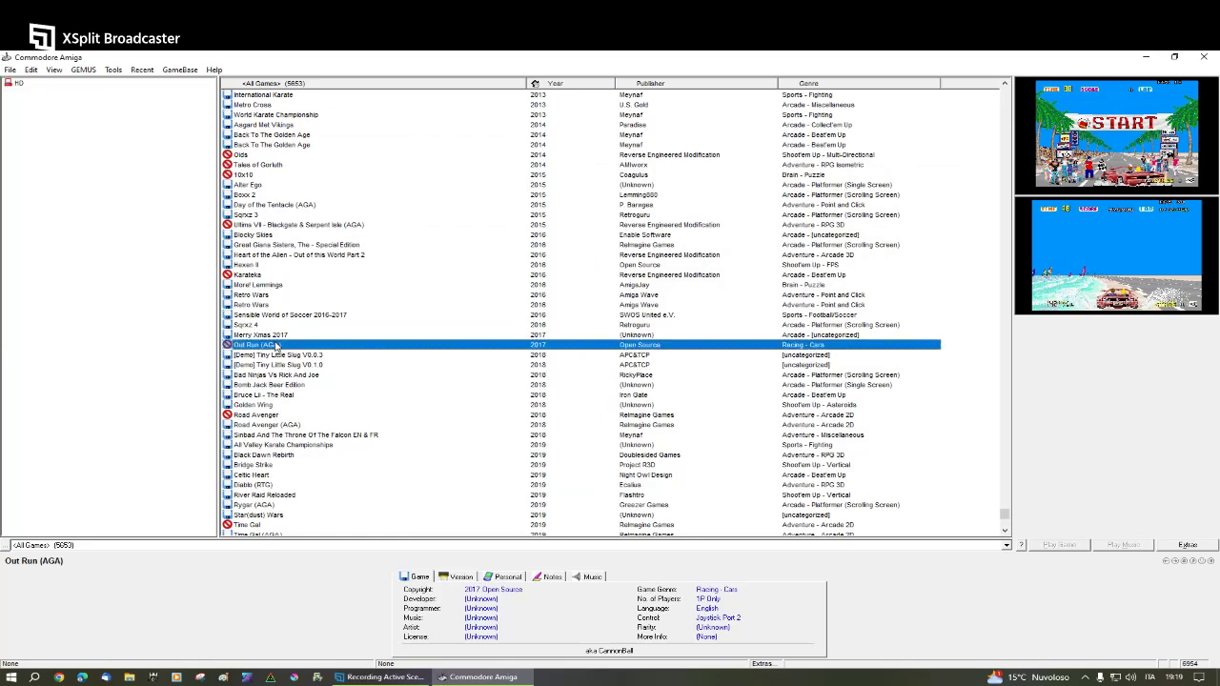
pyautogui.rightClick(273, 343)
pyautogui.click(333, 433)
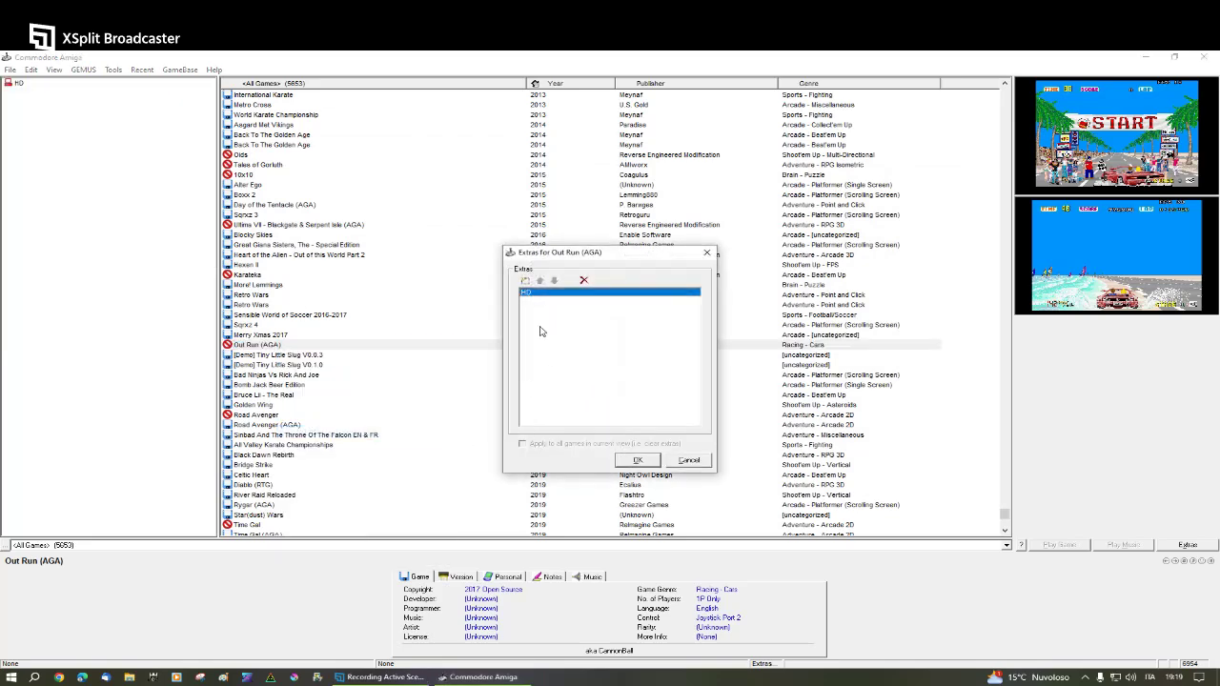
pyautogui.doubleClick(535, 292)
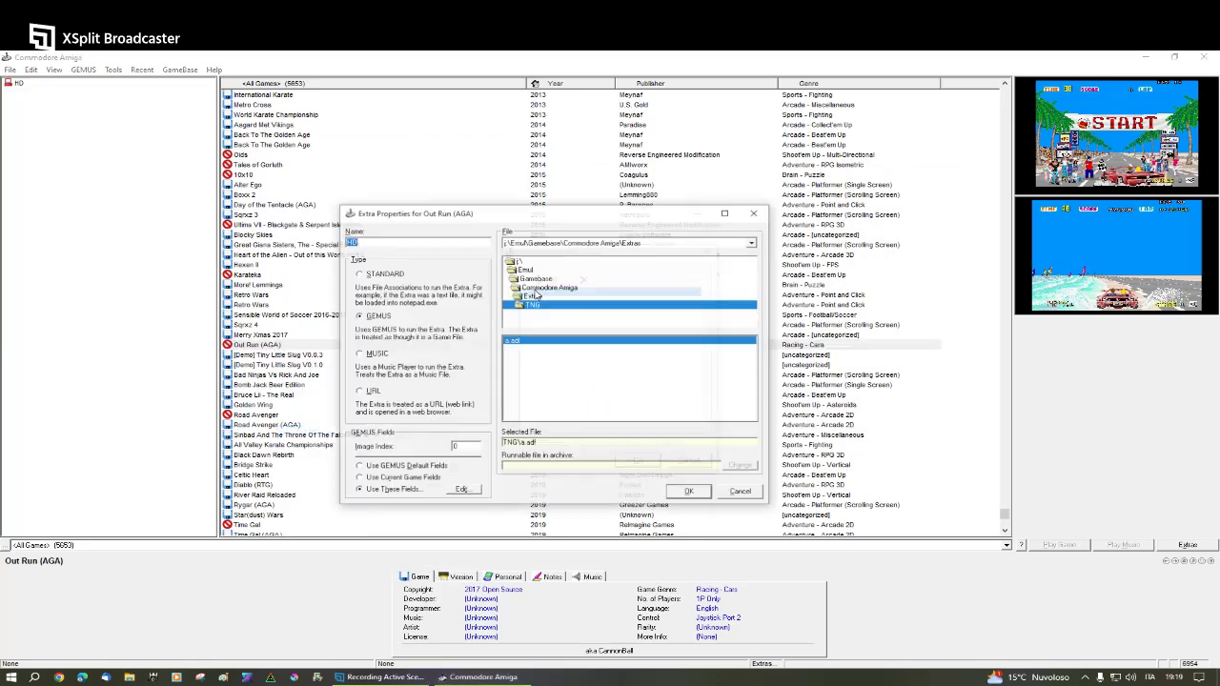
pyautogui.click(462, 490)
pyautogui.click(445, 408)
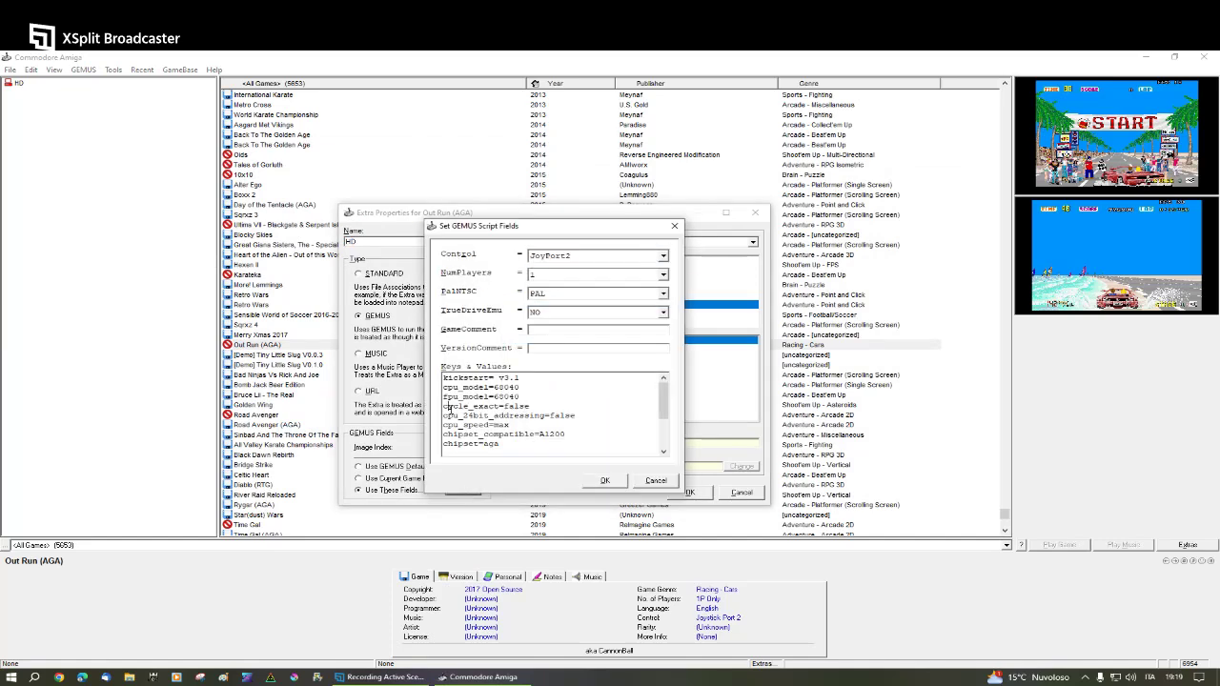
pyautogui.write('cpu_')
pyautogui.click(592, 482)
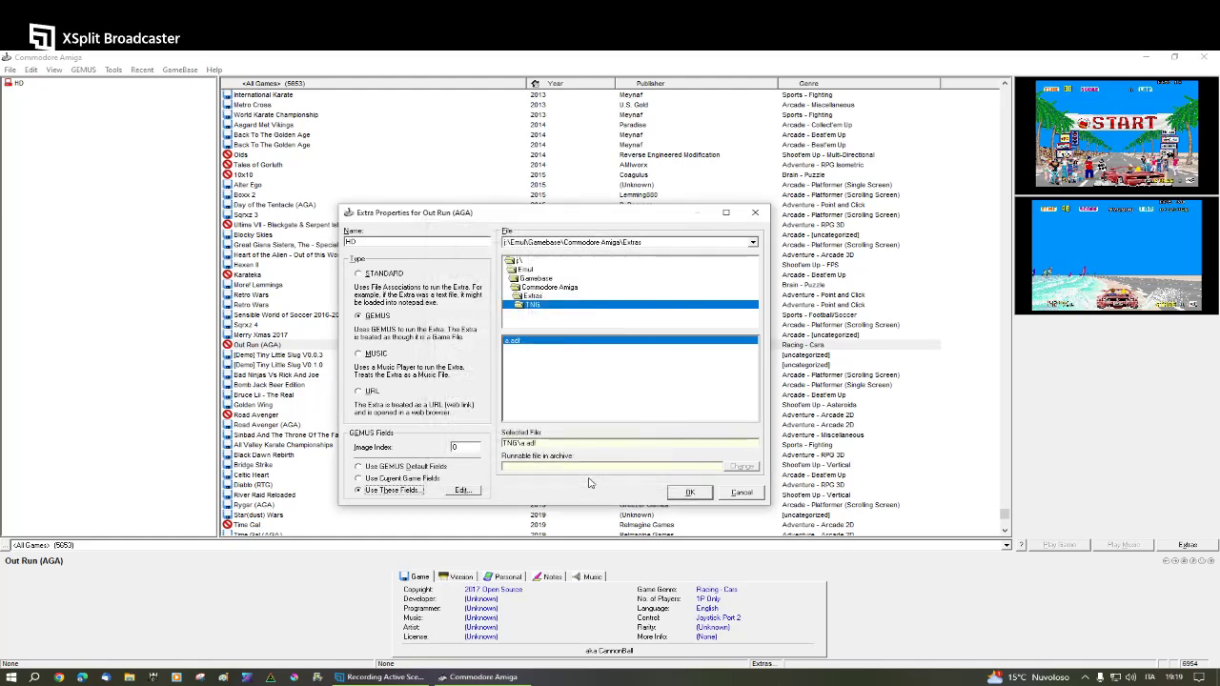
pyautogui.click(672, 493)
pyautogui.click(629, 461)
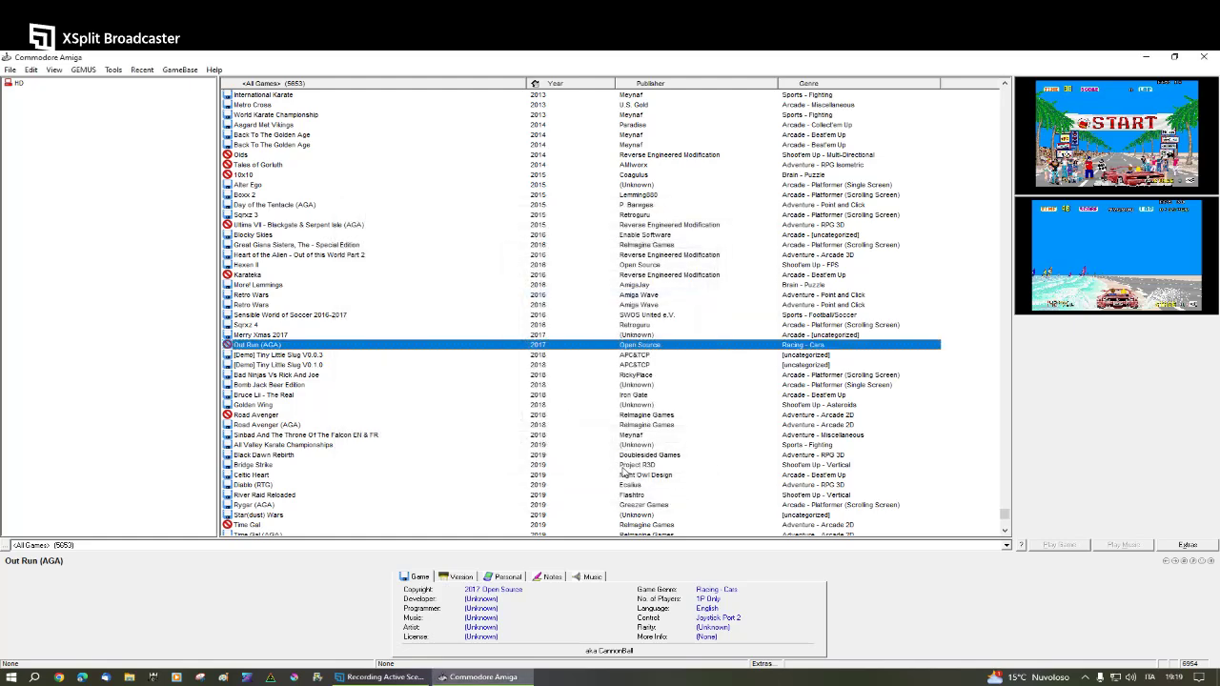
# - Launch the HD extra, check WinUAE's chipset and CPU settings for cycle-exact and emulation speed, and quit the emulator
pyautogui.click(14, 85)
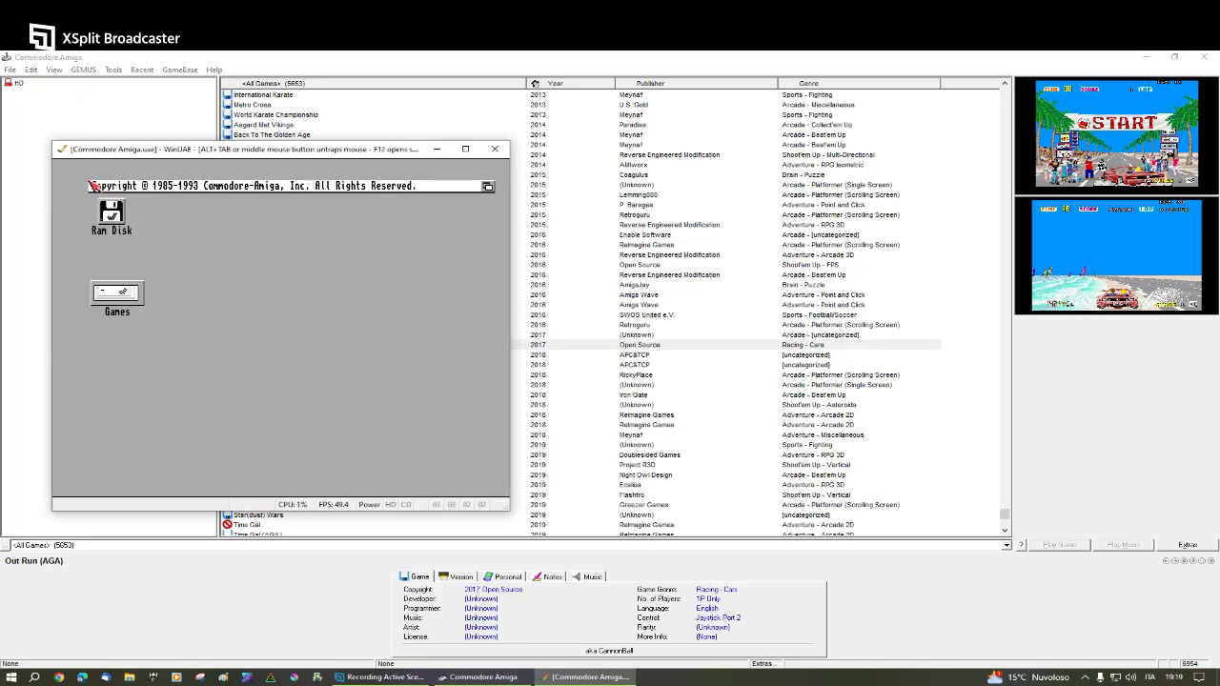
pyautogui.press('F12')
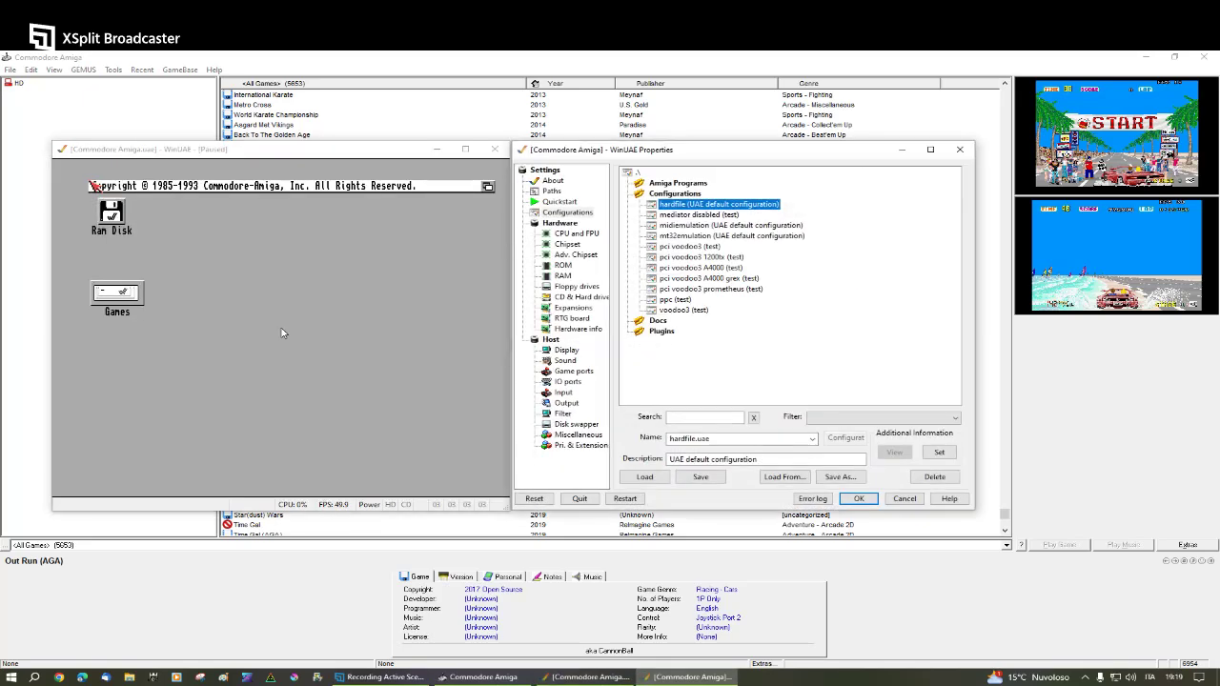
pyautogui.click(568, 246)
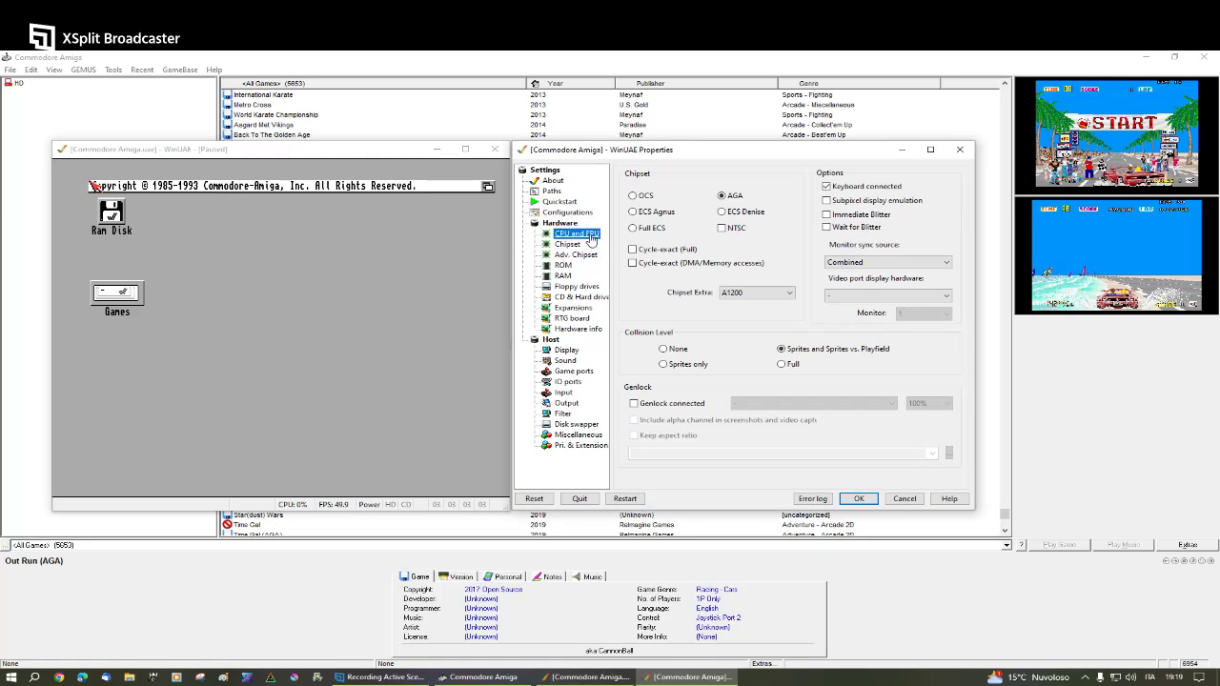
pyautogui.click(586, 233)
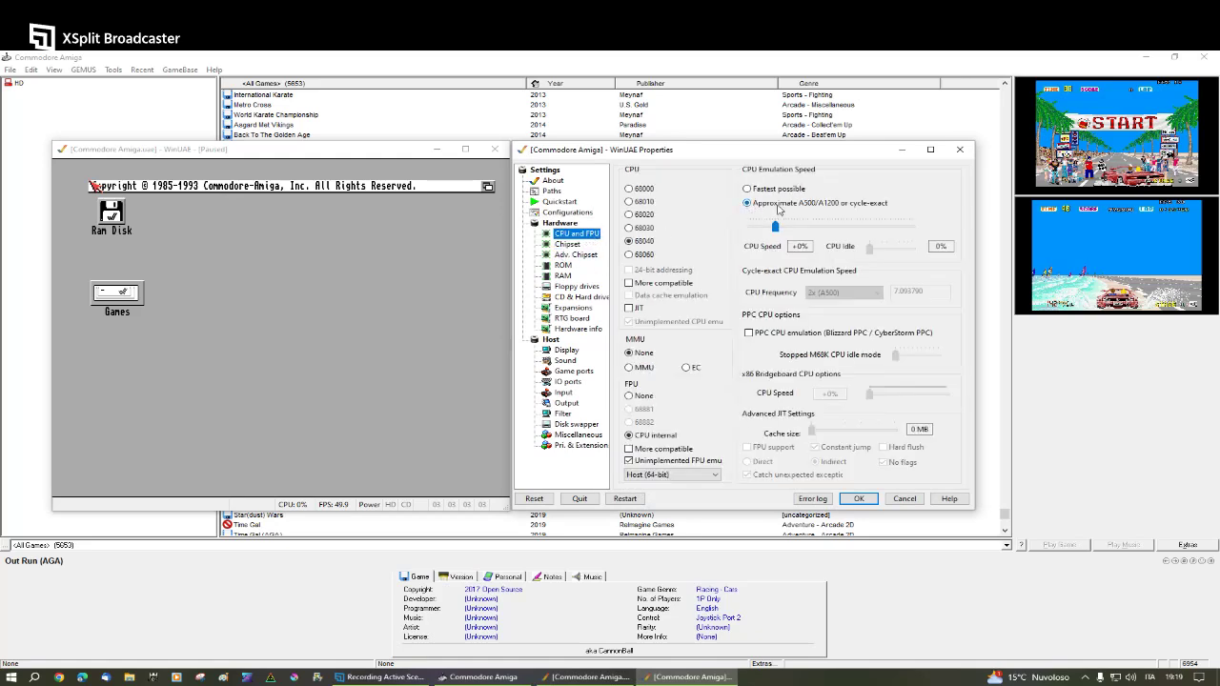
pyautogui.click(572, 500)
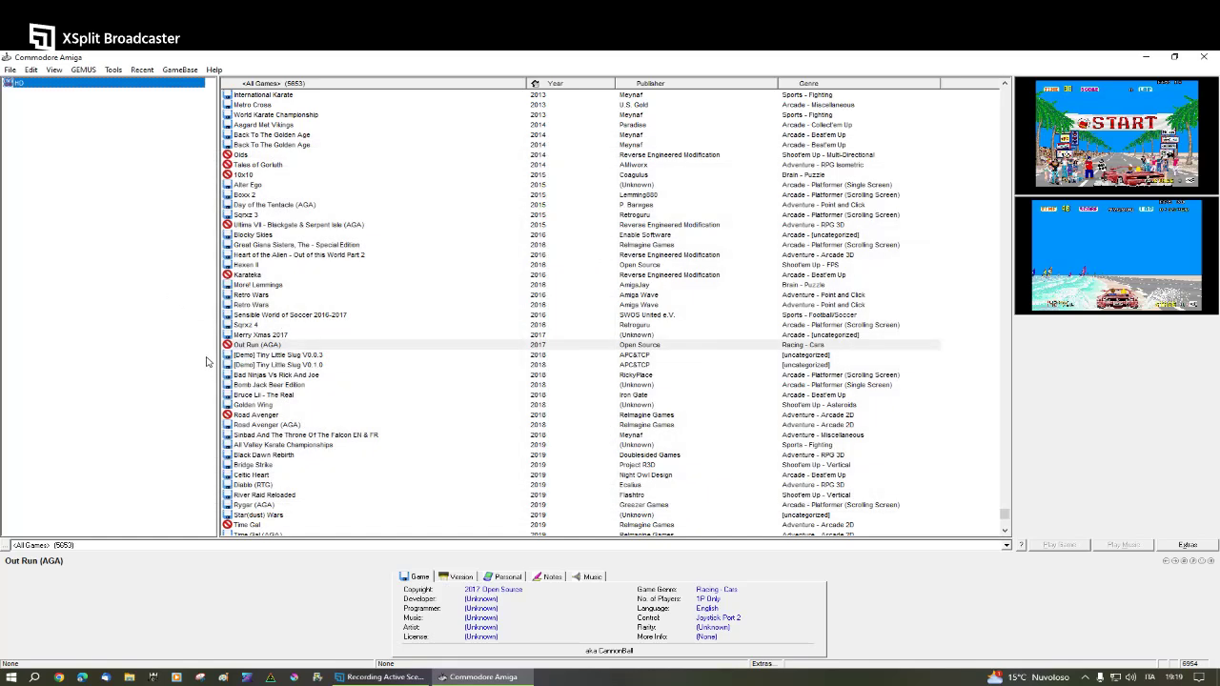
# - Delete the cpu_cycle_exact=false line from the GEMUS keys of Out Run (AGA)'s HD extra
pyautogui.click(255, 346)
pyautogui.rightClick(257, 348)
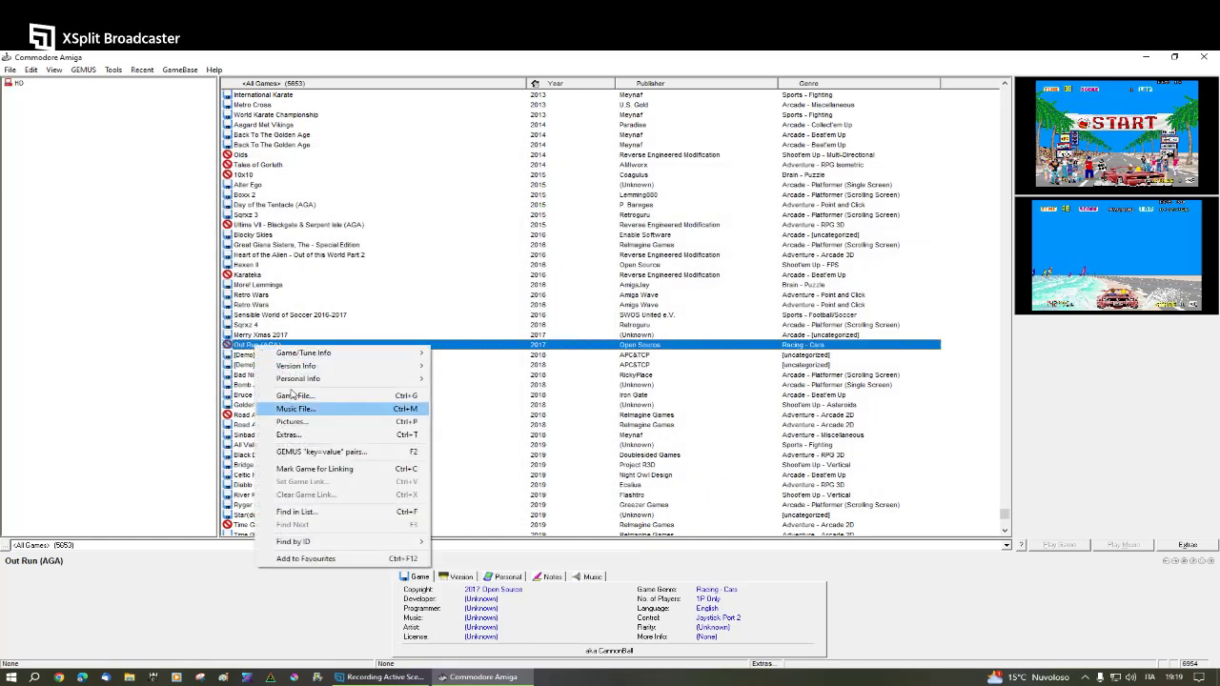
pyautogui.click(321, 437)
pyautogui.doubleClick(532, 292)
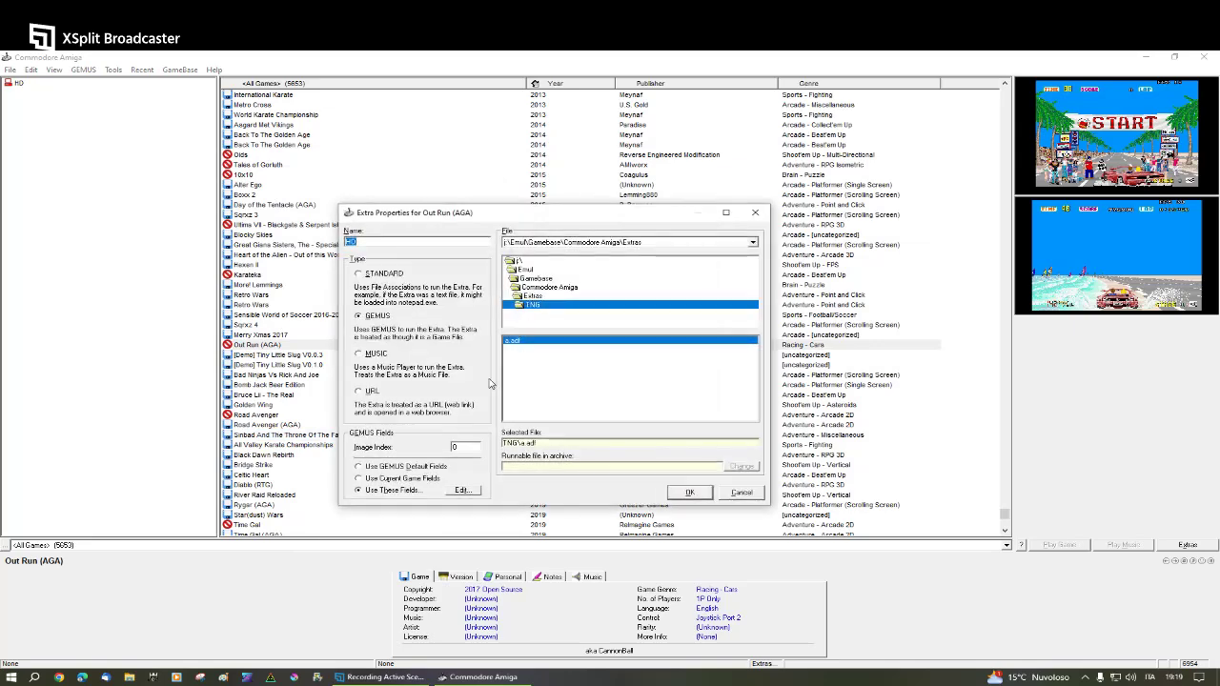
pyautogui.click(460, 492)
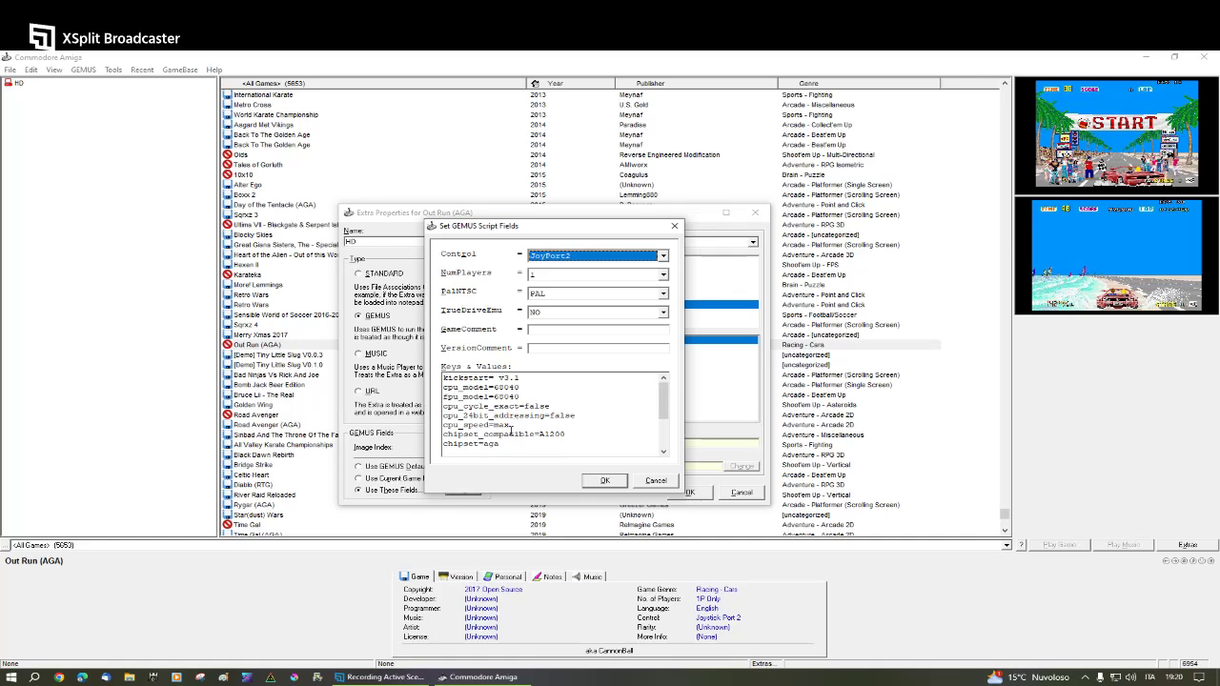
pyautogui.scroll(-1, 512, 430)
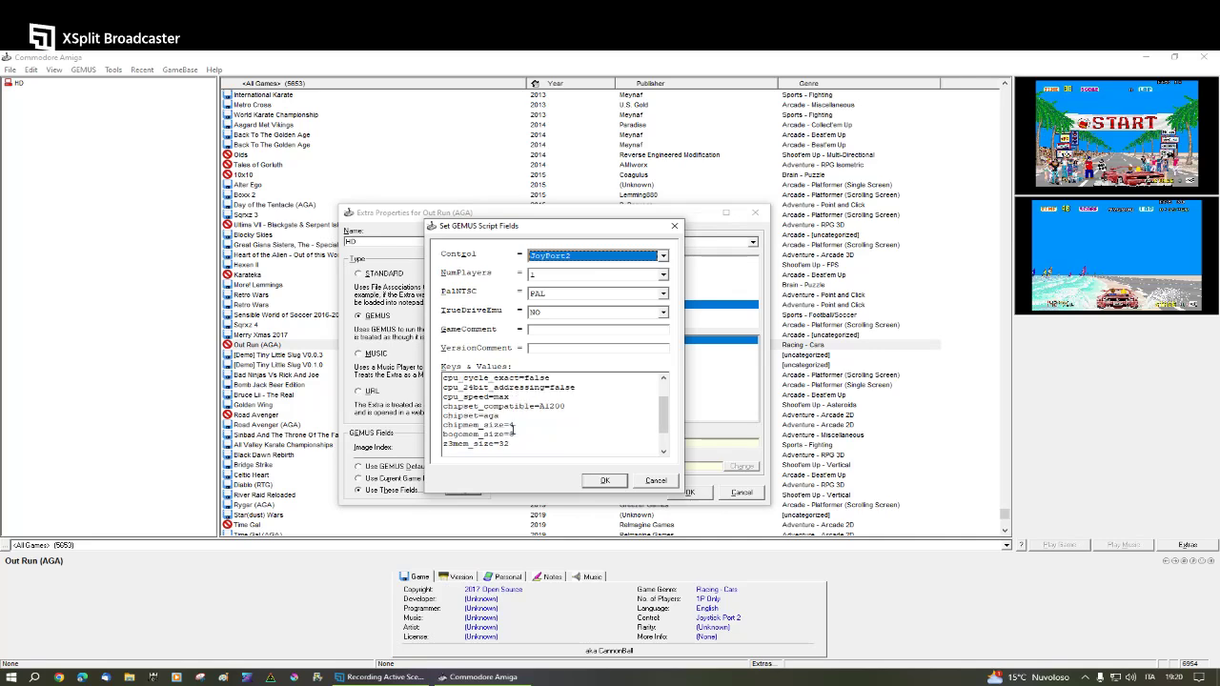
pyautogui.scroll(1, 527, 411)
pyautogui.moveTo(549, 406); pyautogui.dragTo(443, 407)
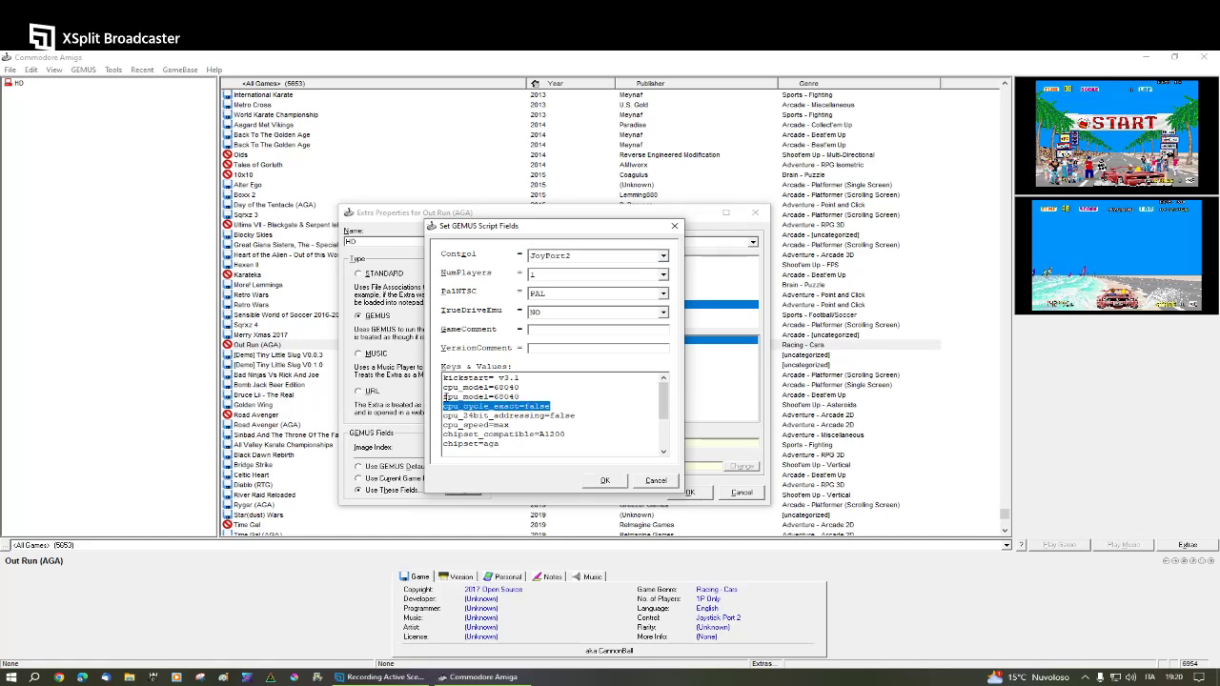
pyautogui.press('BackSpace')
pyautogui.press('BackSpace')
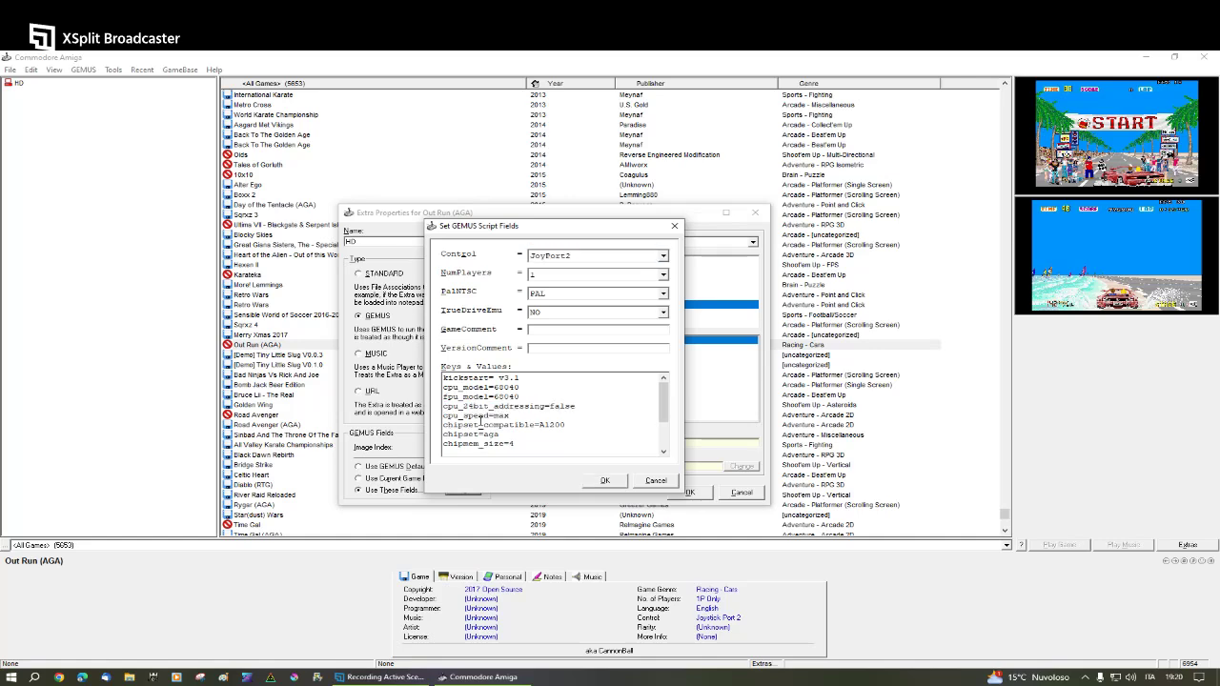
# - Add the line cycle_exact=false below chipset_compatible=A1200 in the GEMUS keys
pyautogui.click(570, 425)
pyautogui.press('Return')
pyautogui.write('cycl')
# - Move the chipset entry directly below fpu_model as chipset=AGA, remove the leftover blank line, and save the extra
pyautogui.moveTo(507, 443); pyautogui.dragTo(443, 445)
pyautogui.rightClick(445, 446)
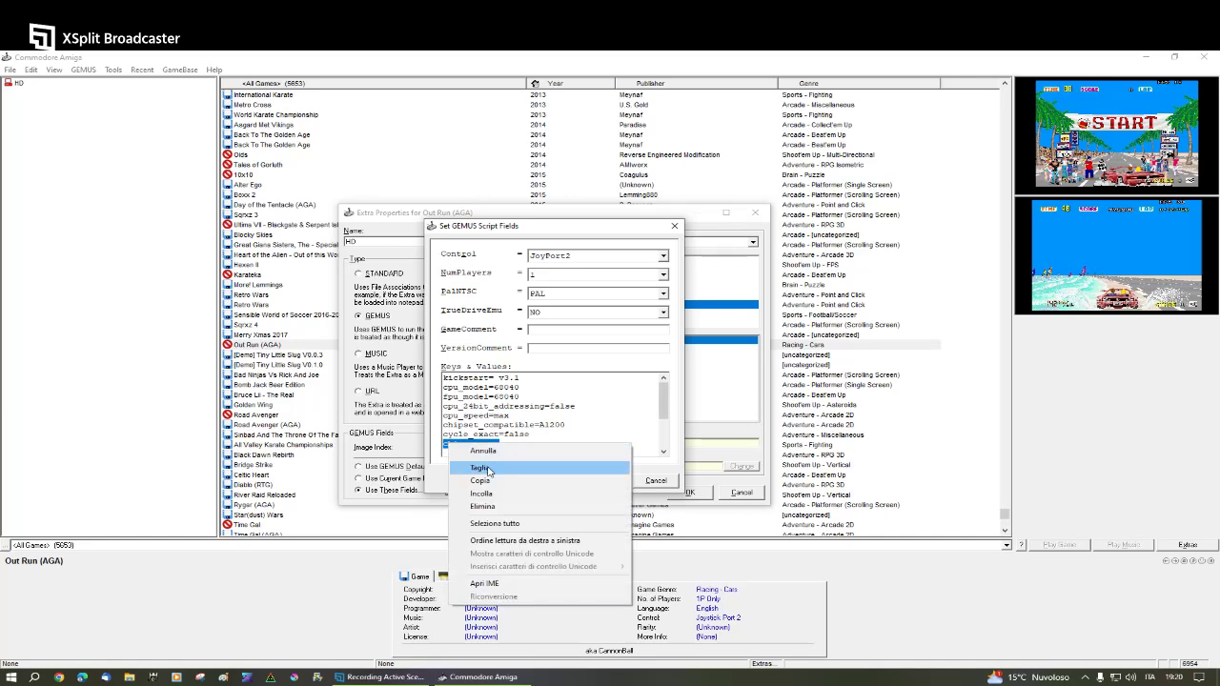
pyautogui.click(480, 467)
pyautogui.click(525, 398)
pyautogui.press('Return')
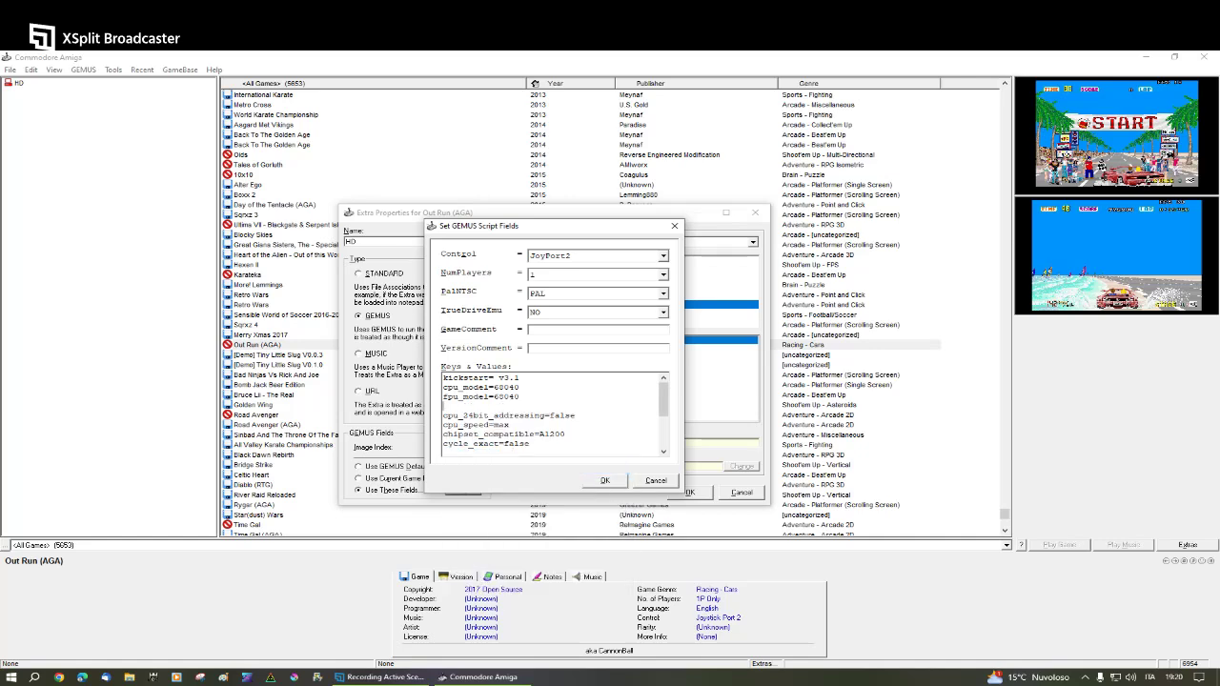
pyautogui.write('chipset=AGA')
pyautogui.scroll(-1, 532, 421)
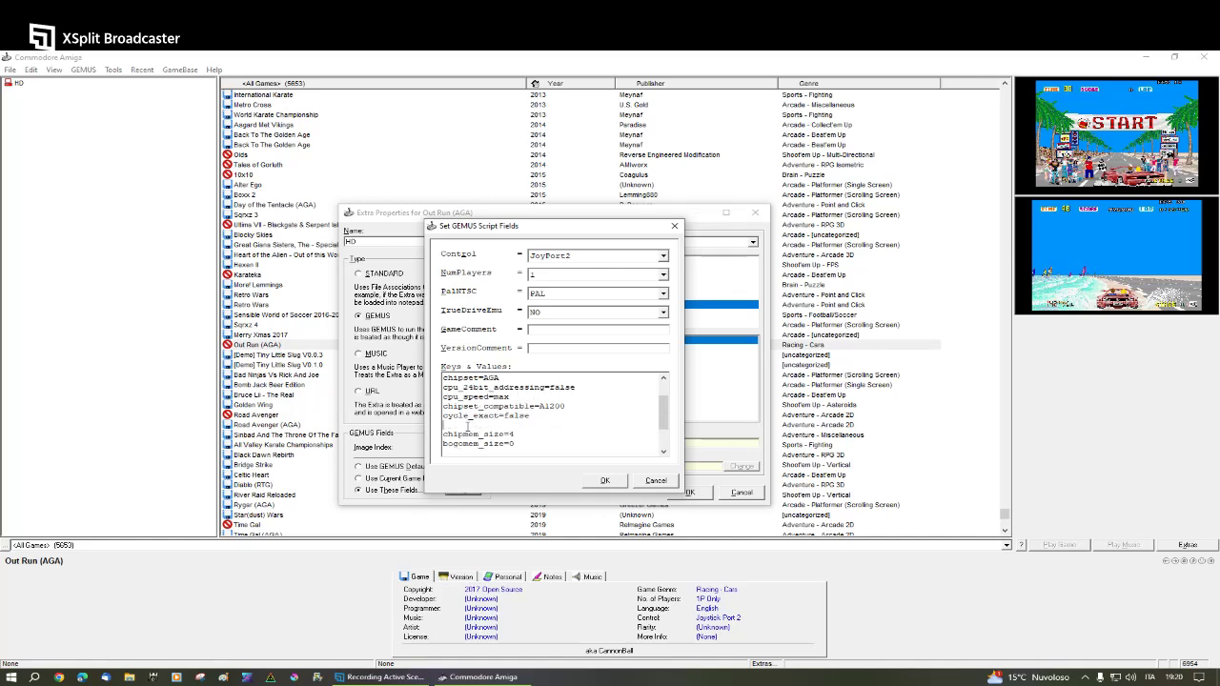
pyautogui.press('BackSpace')
pyautogui.click(616, 480)
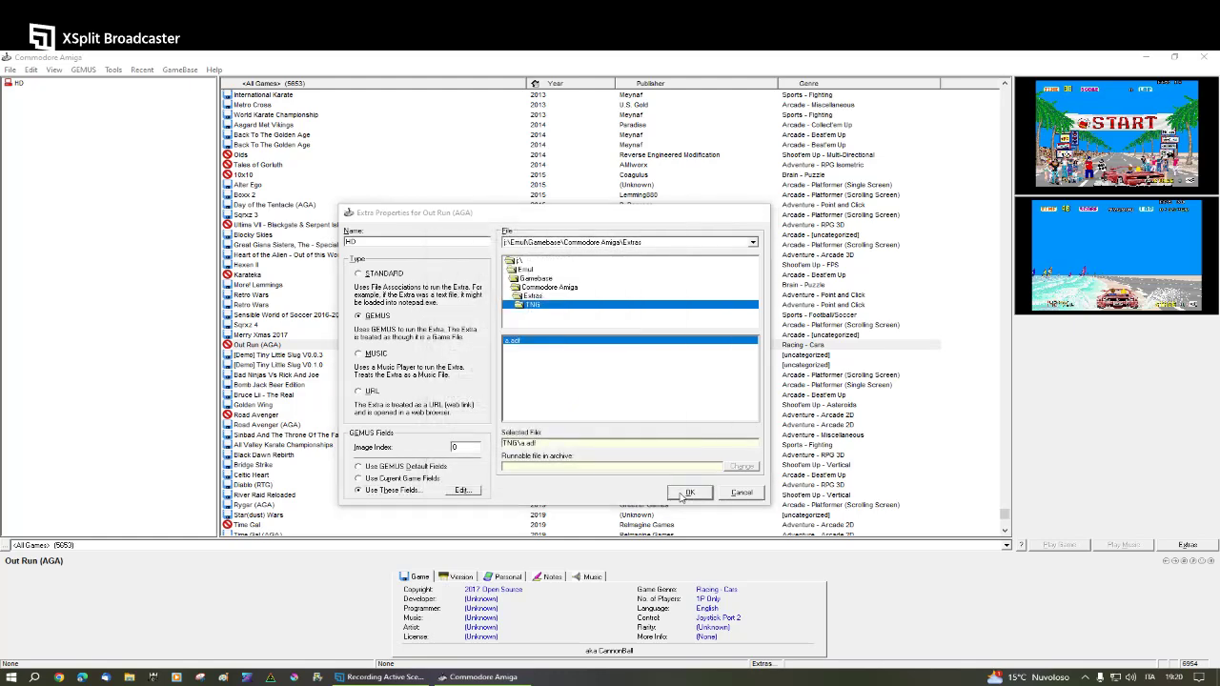
pyautogui.click(686, 493)
pyautogui.click(634, 460)
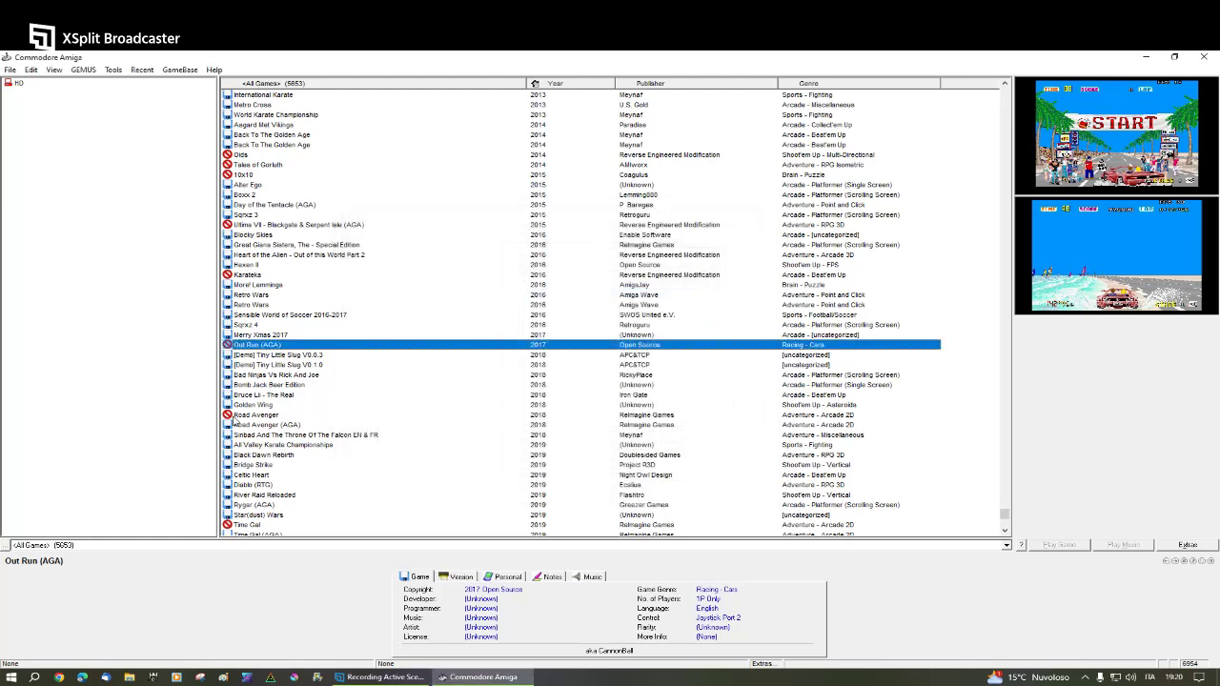
# - Relaunch the HD extra, review WinUAE's CPU and chipset settings, and resume the emulation
pyautogui.doubleClick(16, 85)
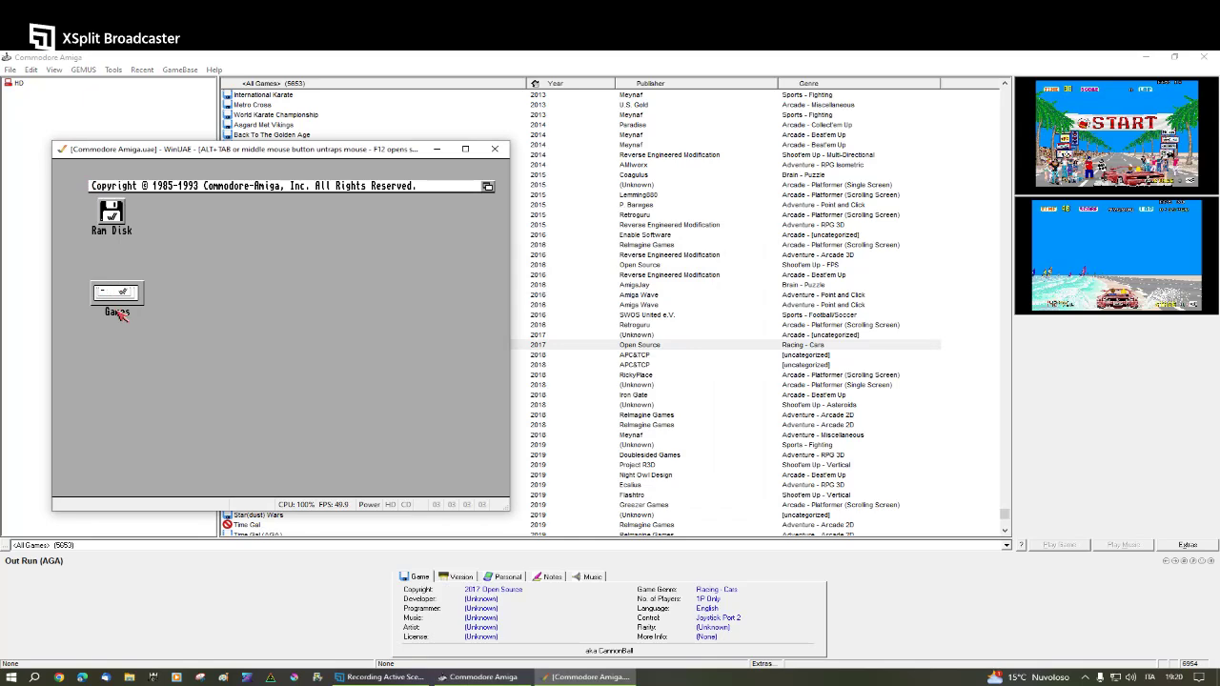
pyautogui.press('F12')
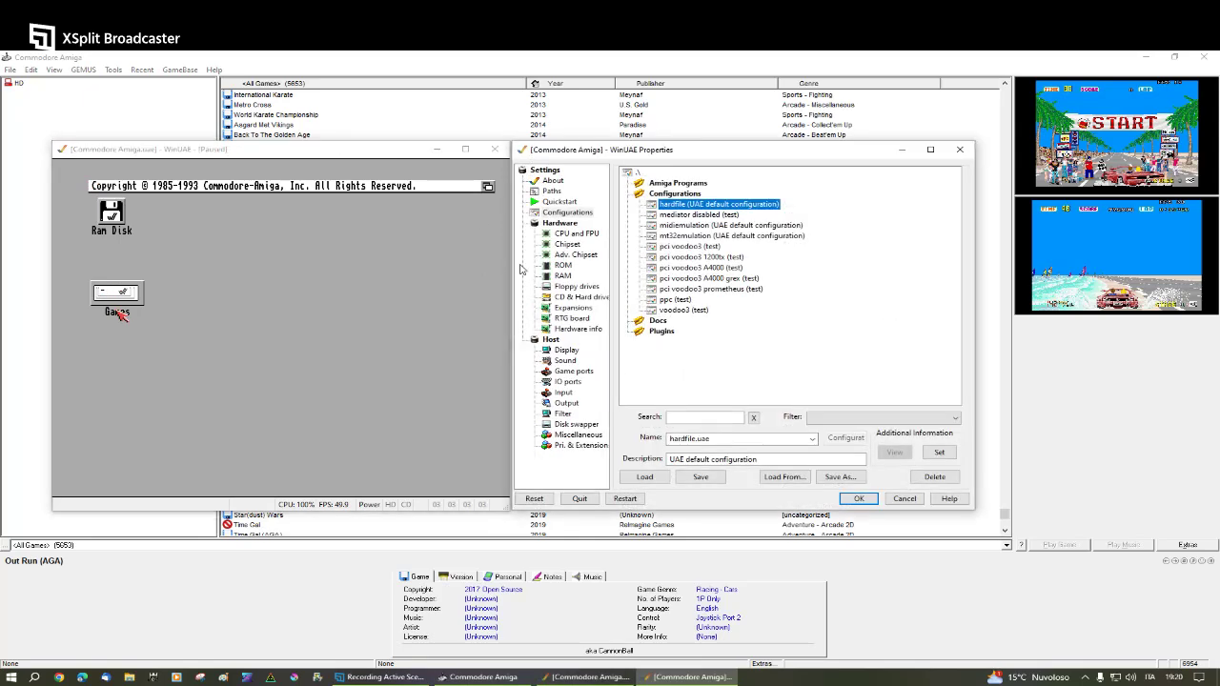
pyautogui.click(583, 234)
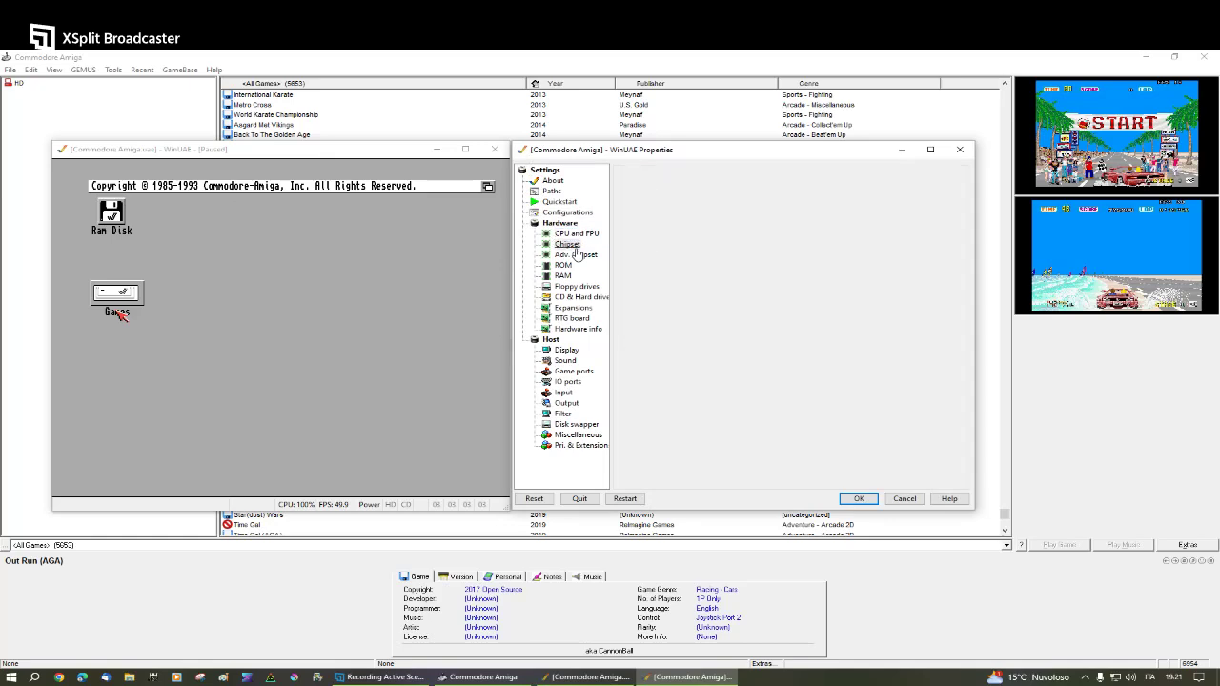
pyautogui.click(569, 244)
pyautogui.click(859, 499)
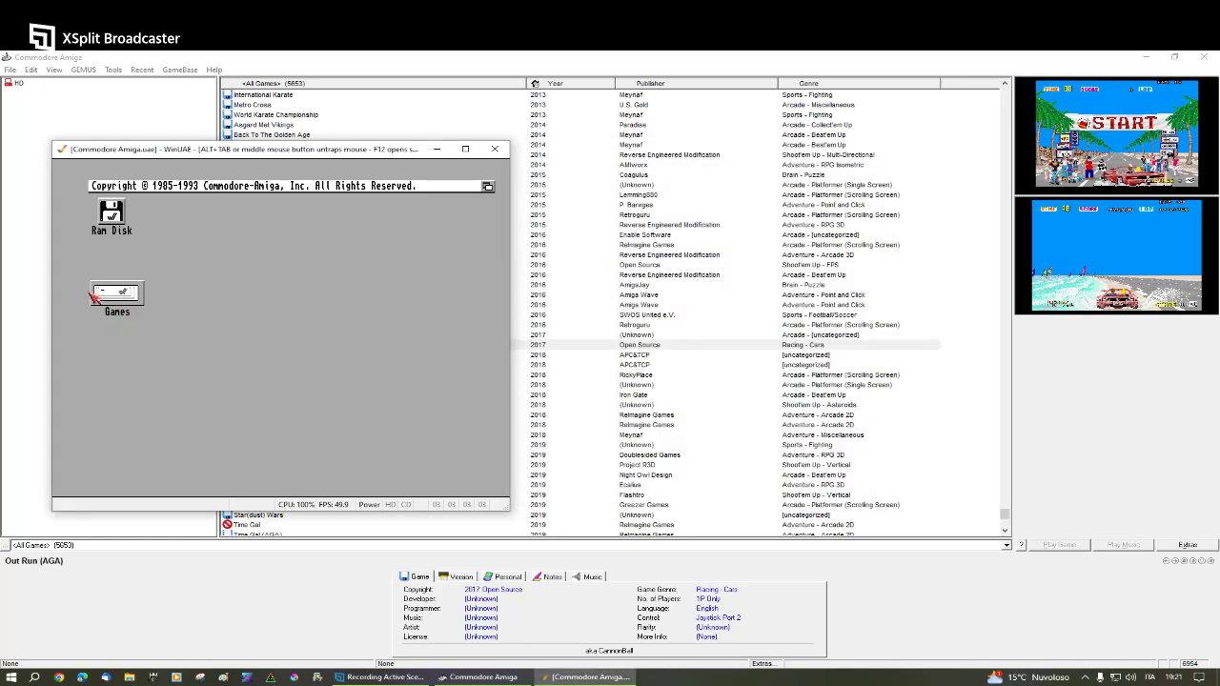
# - Open the Games drive on the Amiga desktop, and start and close DirectoryOpus as a test
pyautogui.doubleClick(141, 294)
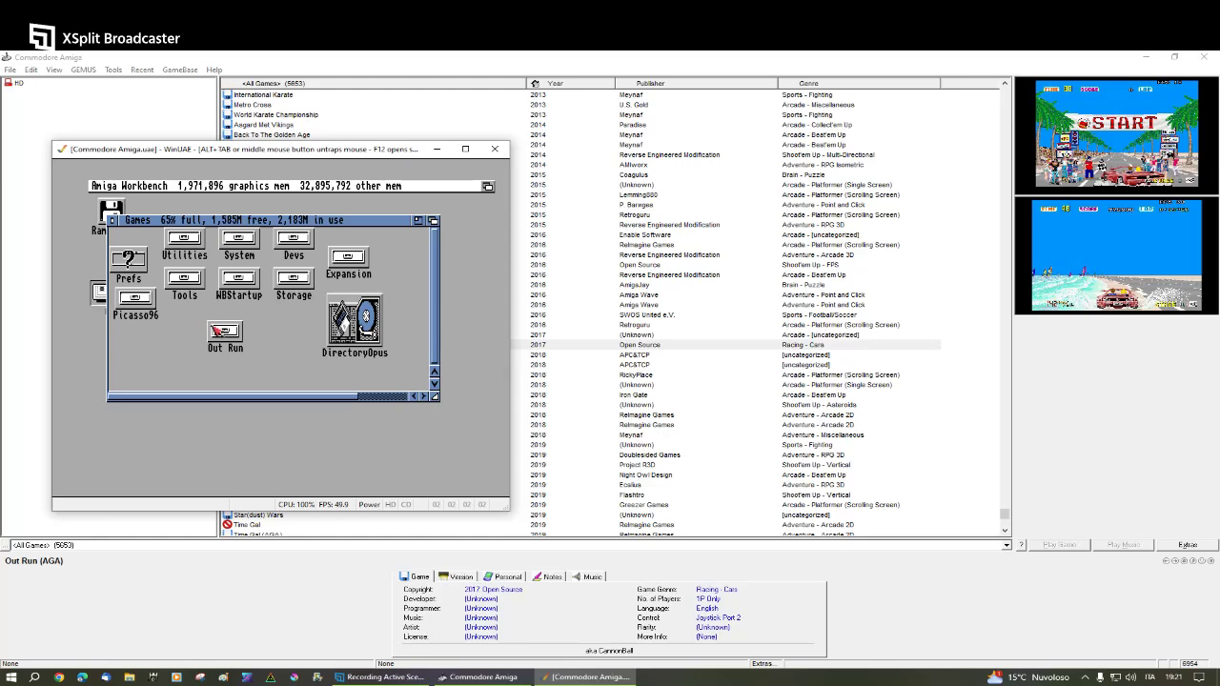
pyautogui.doubleClick(347, 339)
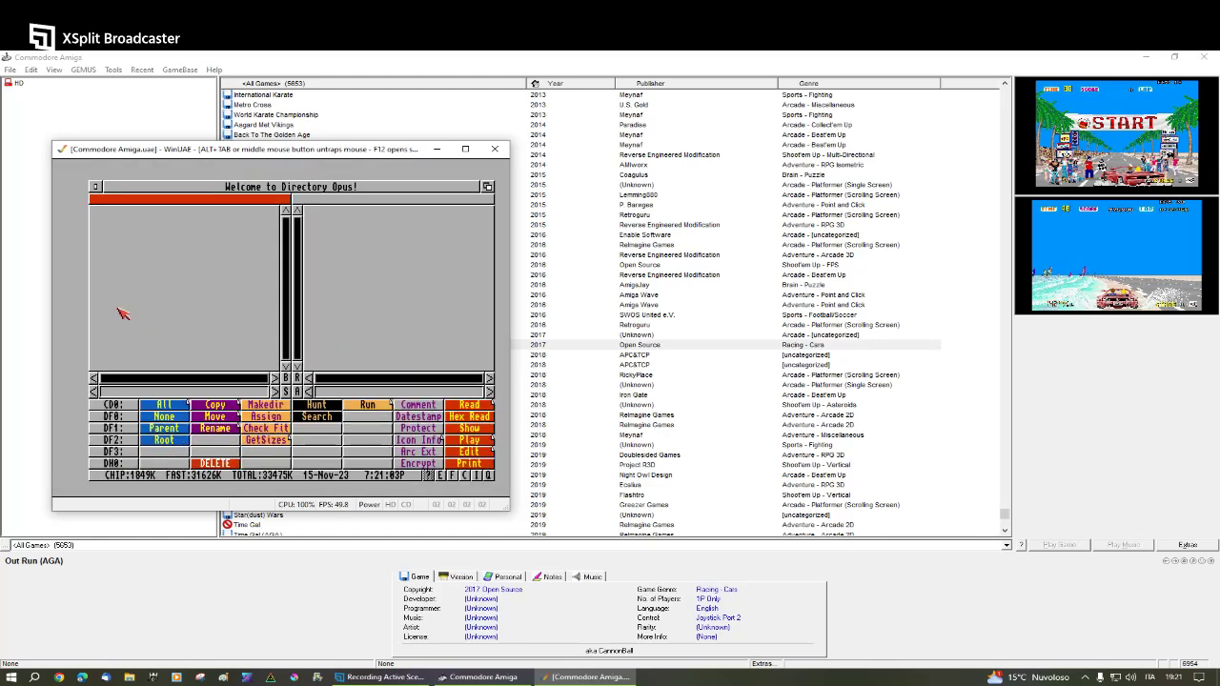
pyautogui.click(95, 187)
# - Open the Out Run drawer in the Games drive and launch the game
pyautogui.click(219, 341)
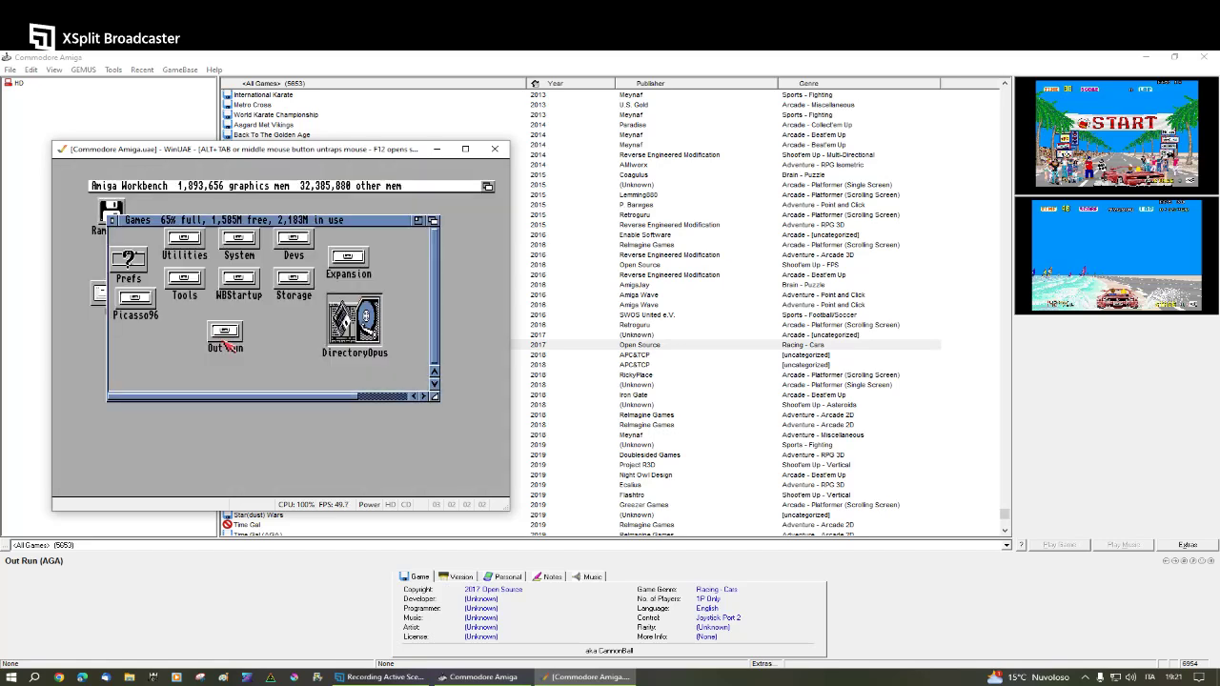
pyautogui.doubleClick(222, 343)
pyautogui.doubleClick(160, 294)
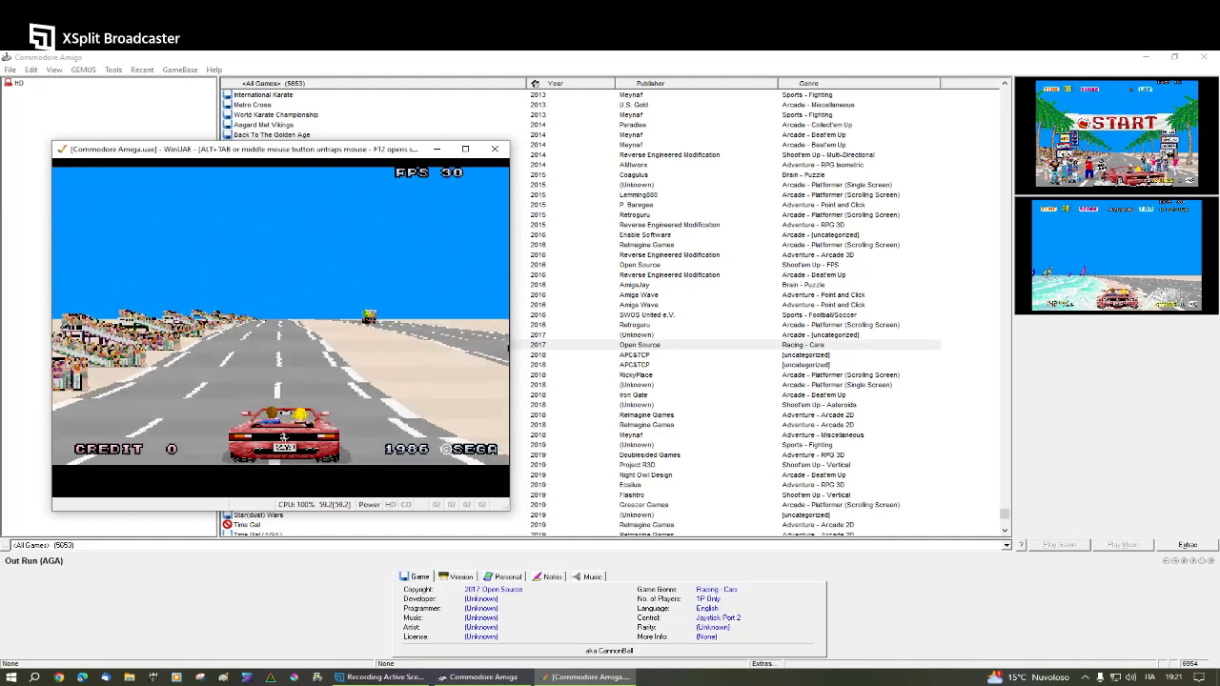
# - Insert a credit, select Splash Wave as the music, and start the race in Out Run
pyautogui.press('5')
pyautogui.press('1')
pyautogui.press('Right')
pyautogui.press('Left')
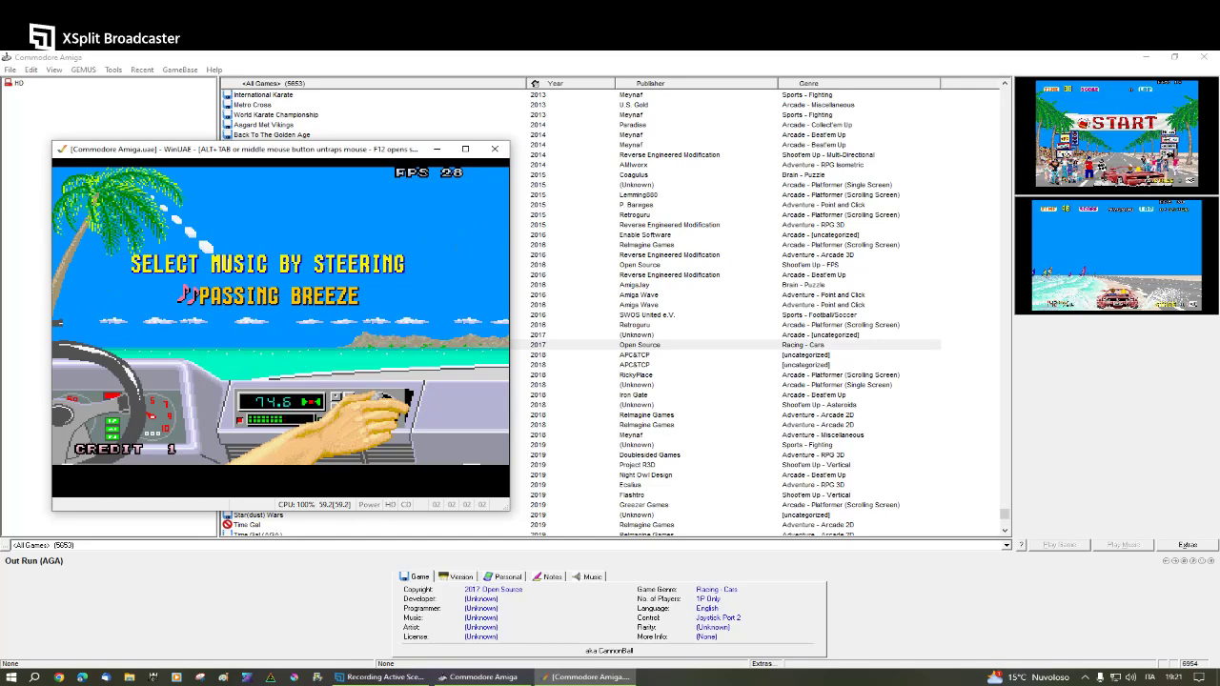
pyautogui.press('Right')
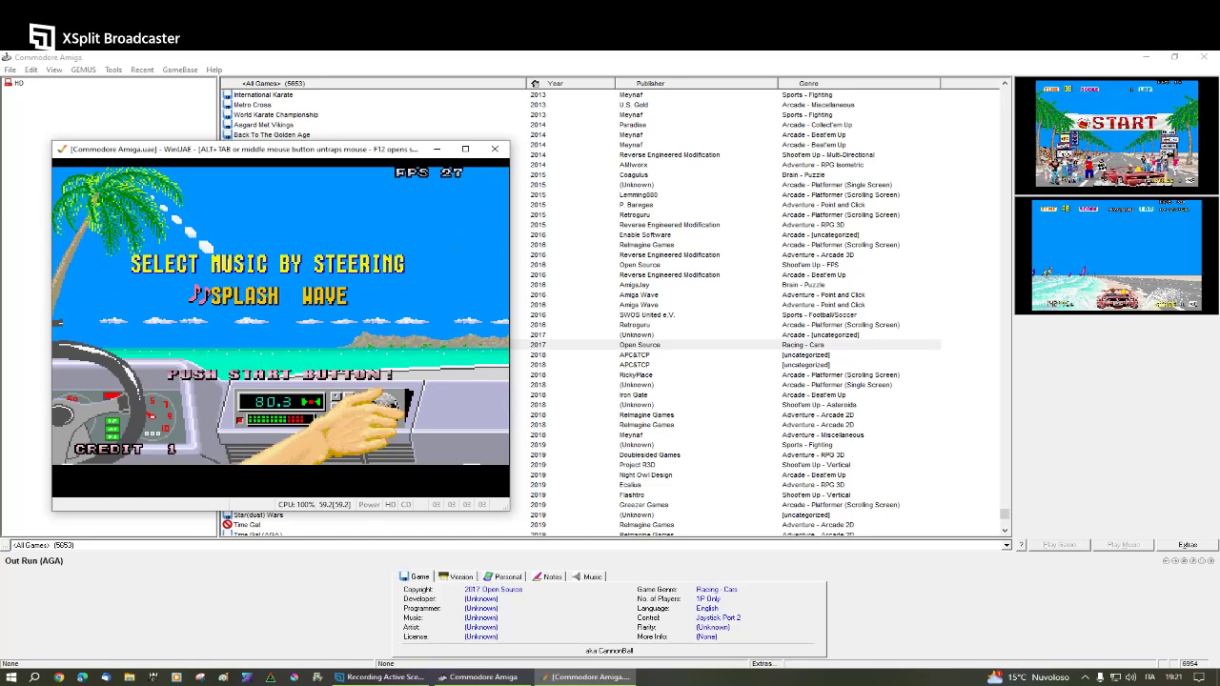
pyautogui.press('Return')
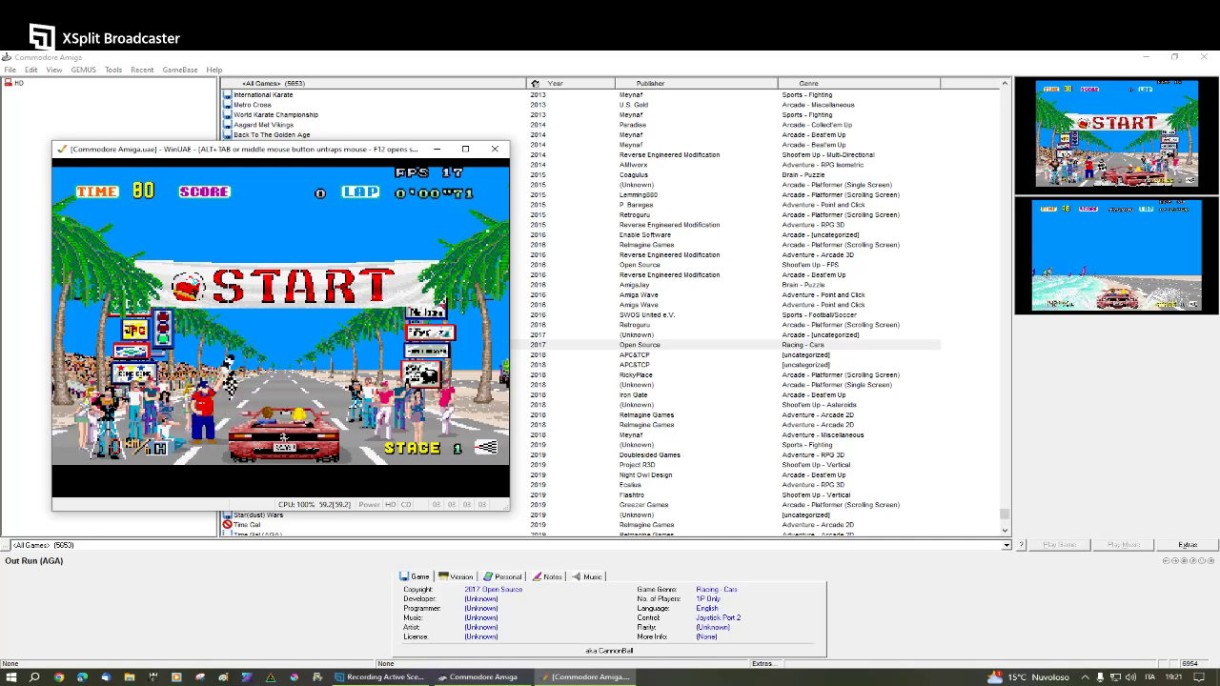
# - Drive through stage 1 to test the game's speed, release the captured mouse, and close the emulator
pyautogui.press('Up')
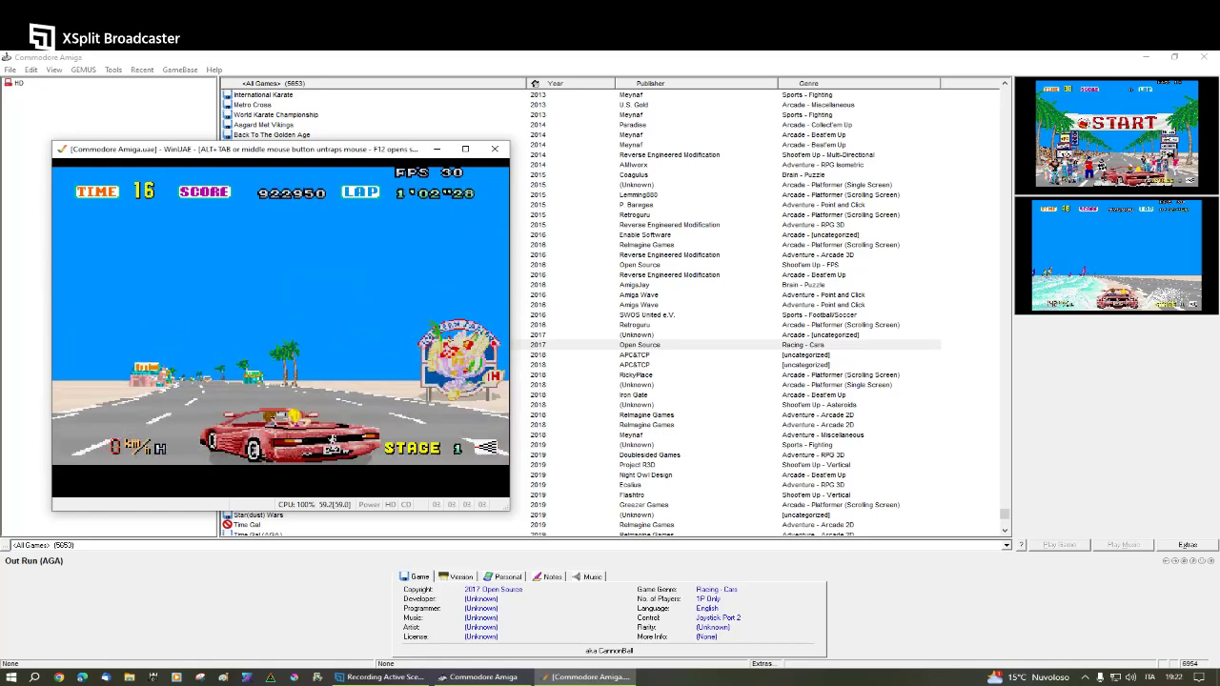
pyautogui.middleClick(281, 329)
pyautogui.click(496, 149)
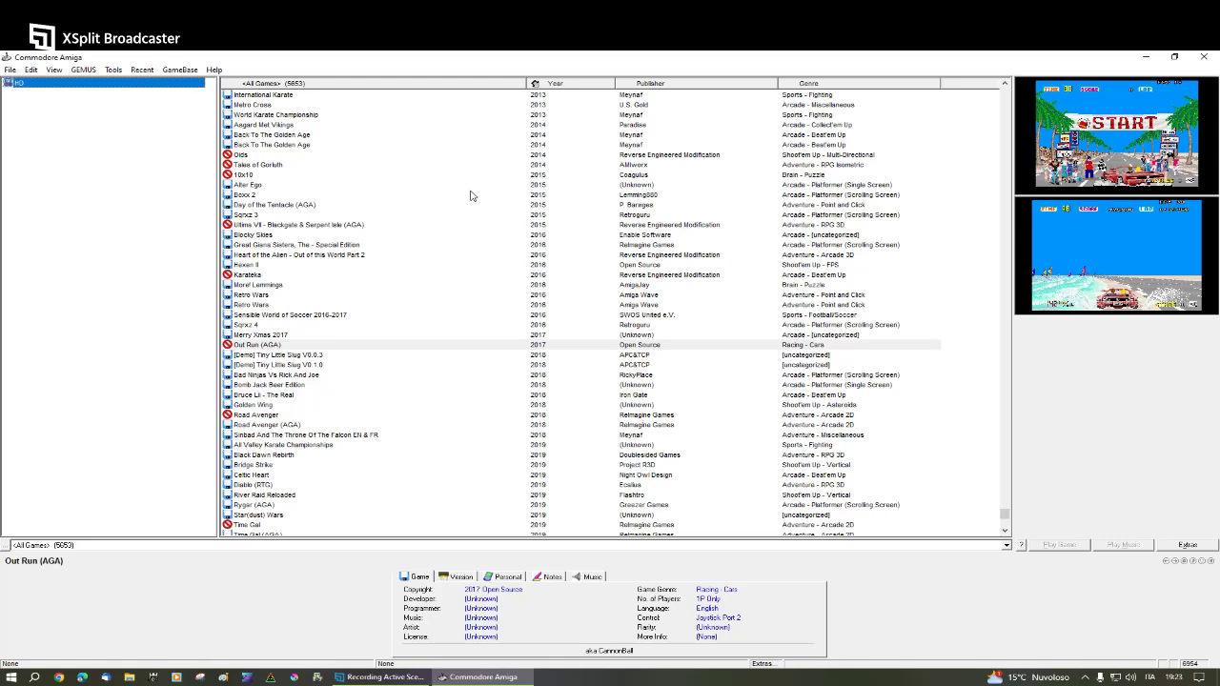
# - Examine the GEMUS keys and values of Karateka's HD extra, and close its extras dialogs without changing anything
pyautogui.click(268, 276)
pyautogui.rightClick(268, 276)
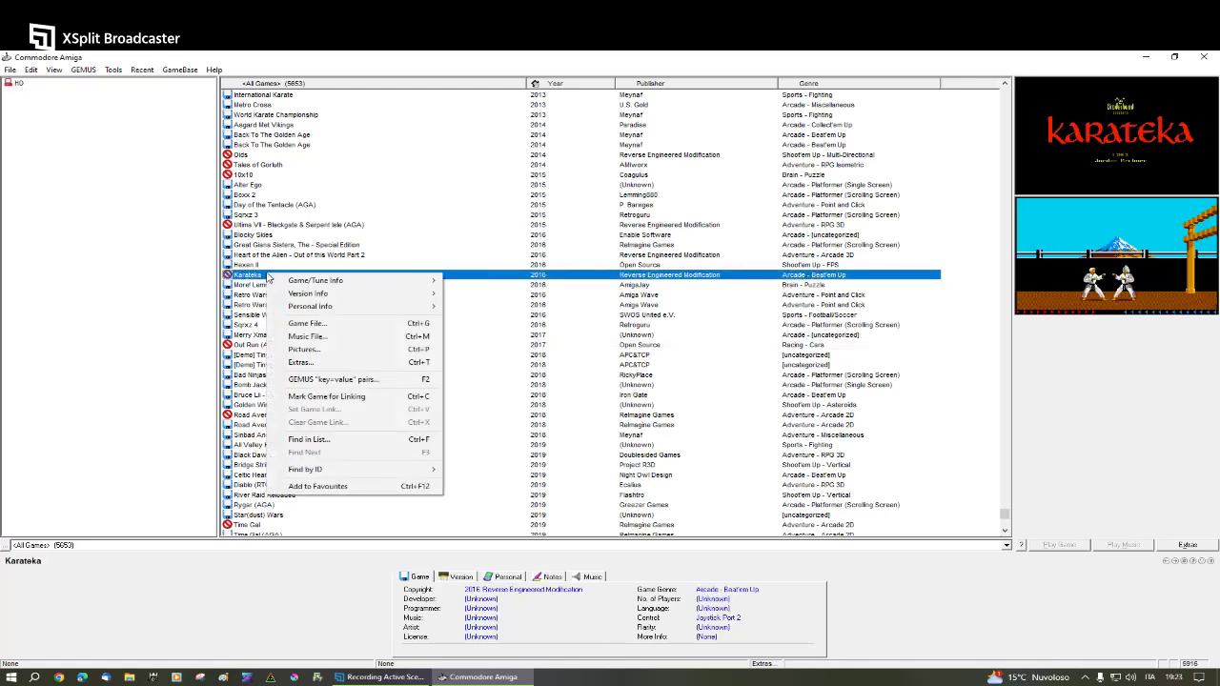
pyautogui.click(359, 365)
pyautogui.doubleClick(535, 296)
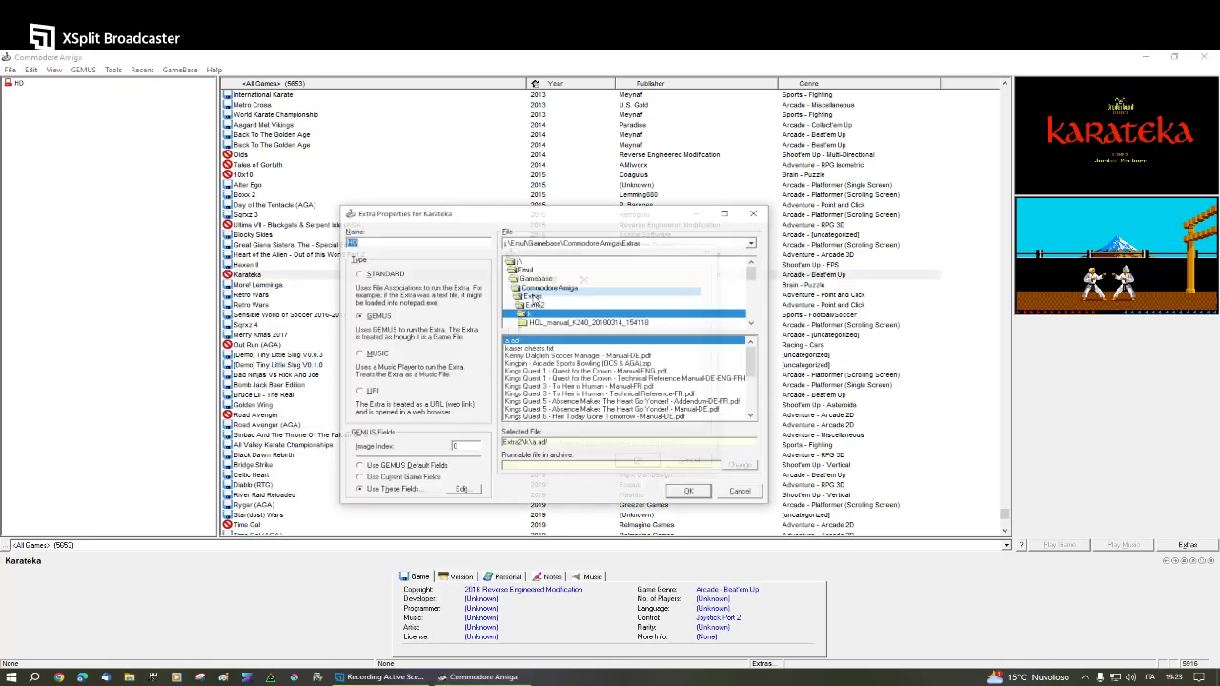
pyautogui.click(463, 489)
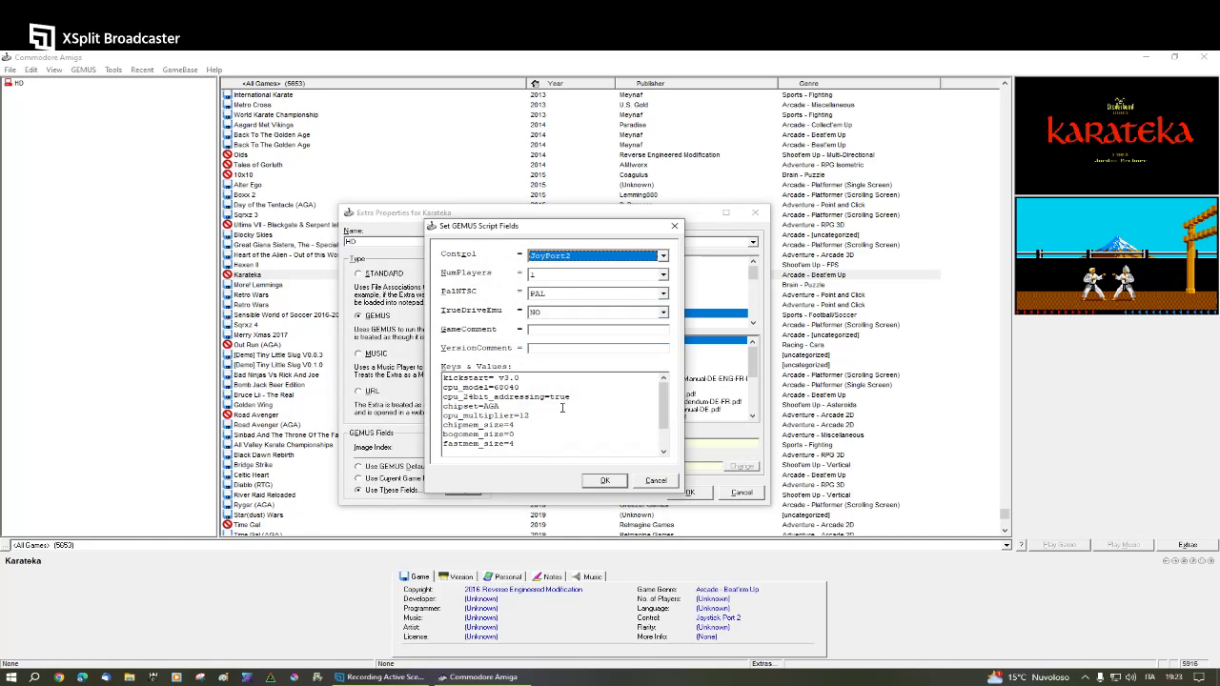
pyautogui.scroll(-1, 557, 400)
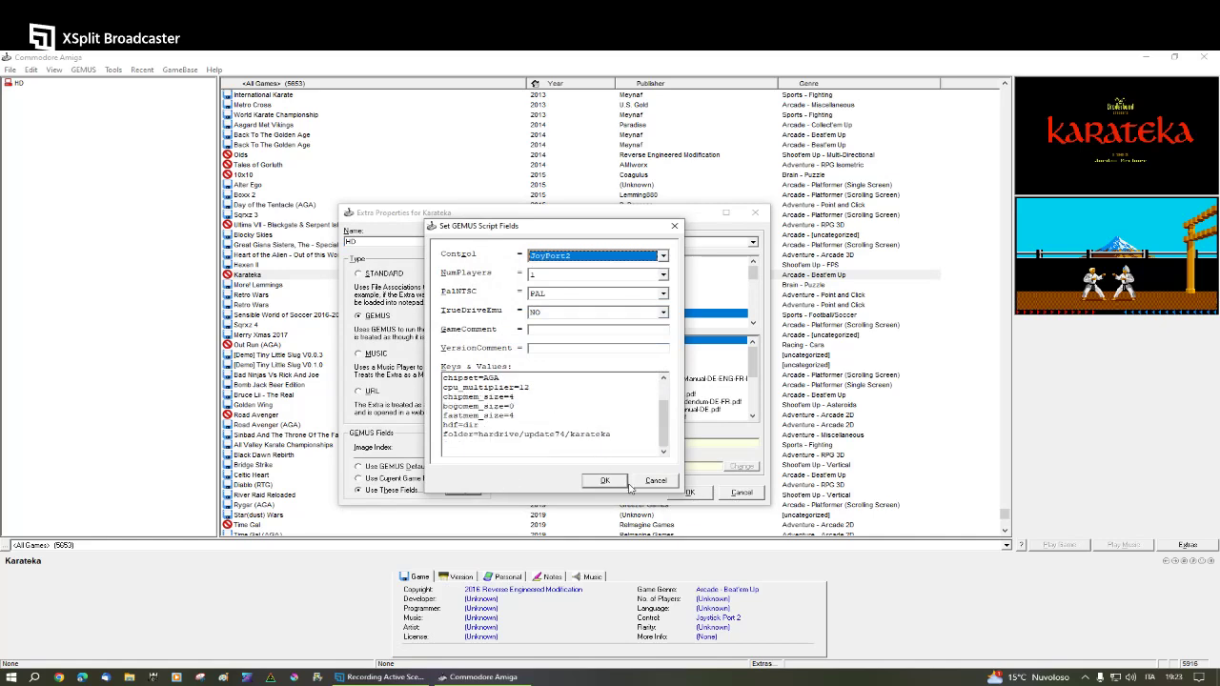
pyautogui.click(658, 480)
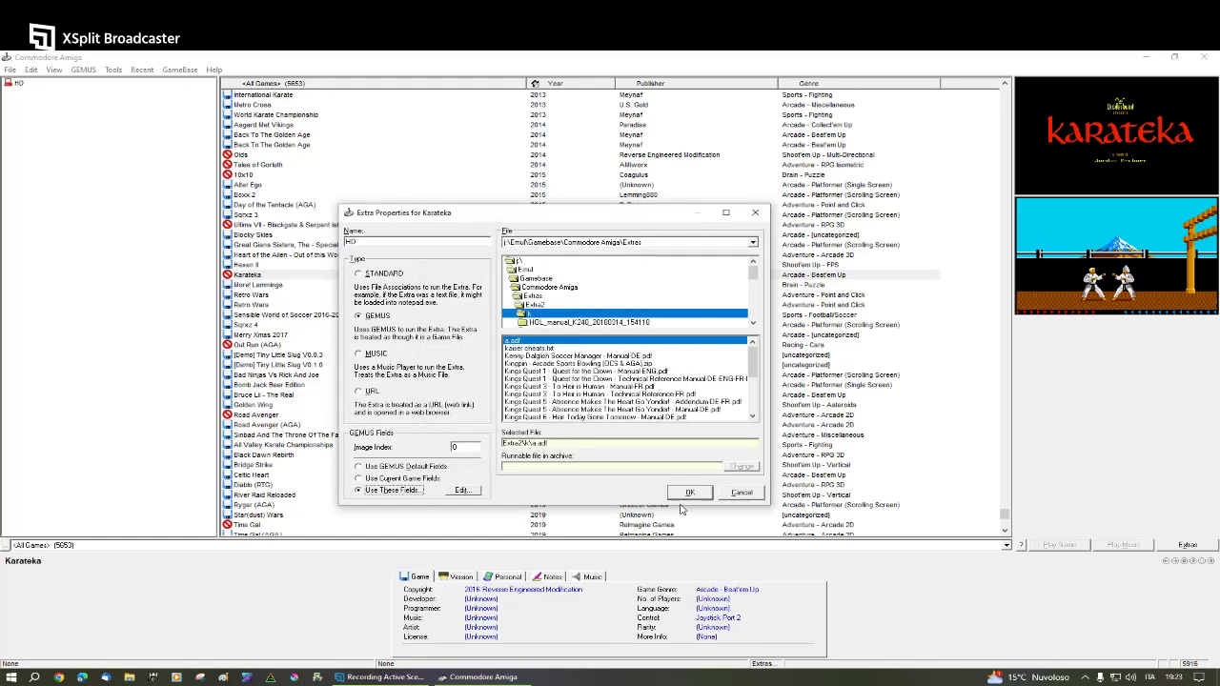
pyautogui.click(740, 493)
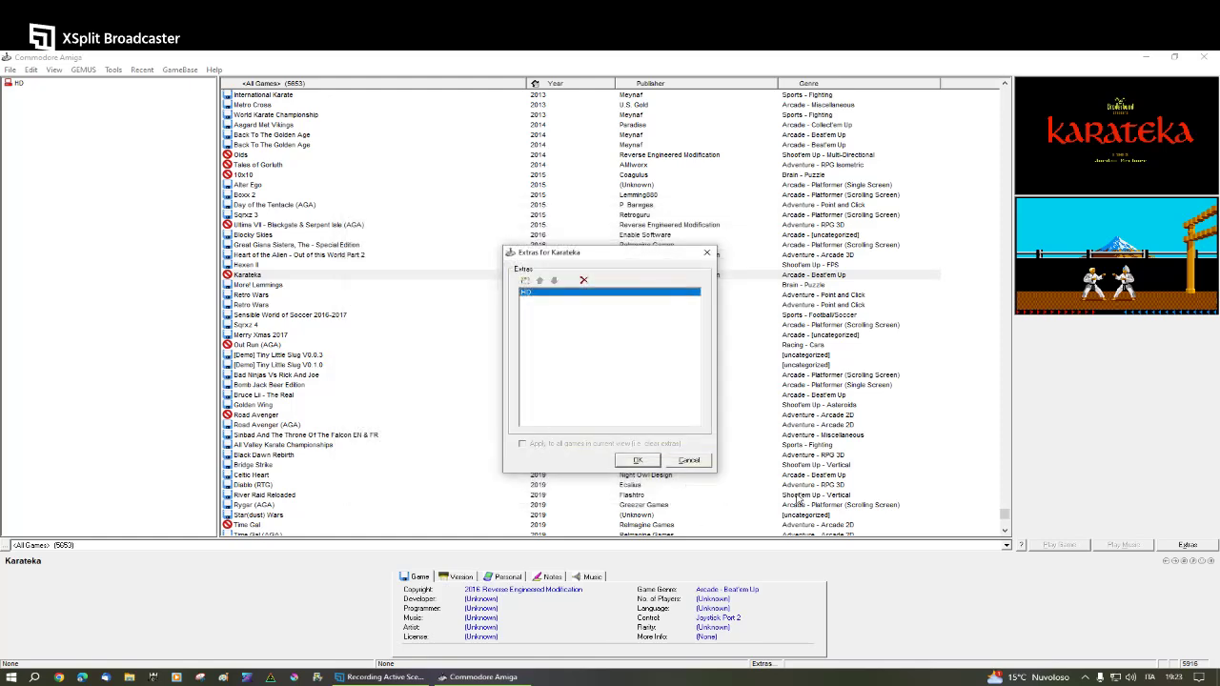
pyautogui.click(703, 463)
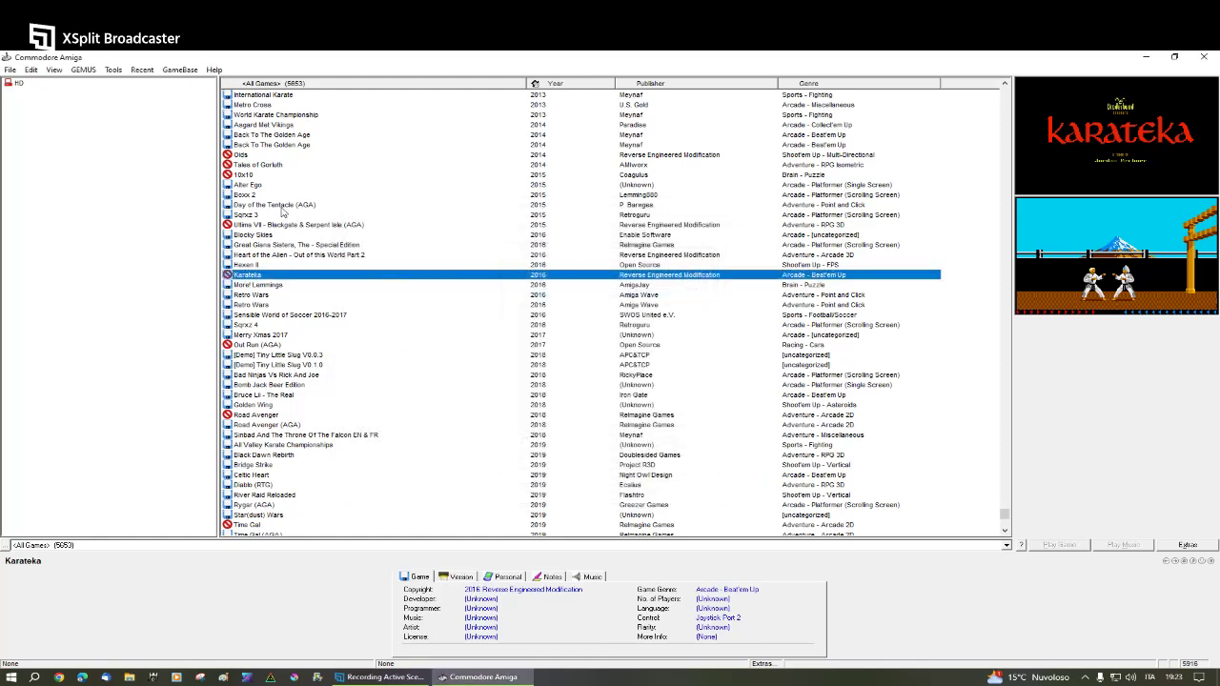
# - Browse the older entries in the year-sorted game list, viewing Quake II (Warp3D & Software) and Quake (OpenGL)
pyautogui.scroll(3, 284, 212)
pyautogui.scroll(3, 291, 239)
pyautogui.scroll(4, 334, 353)
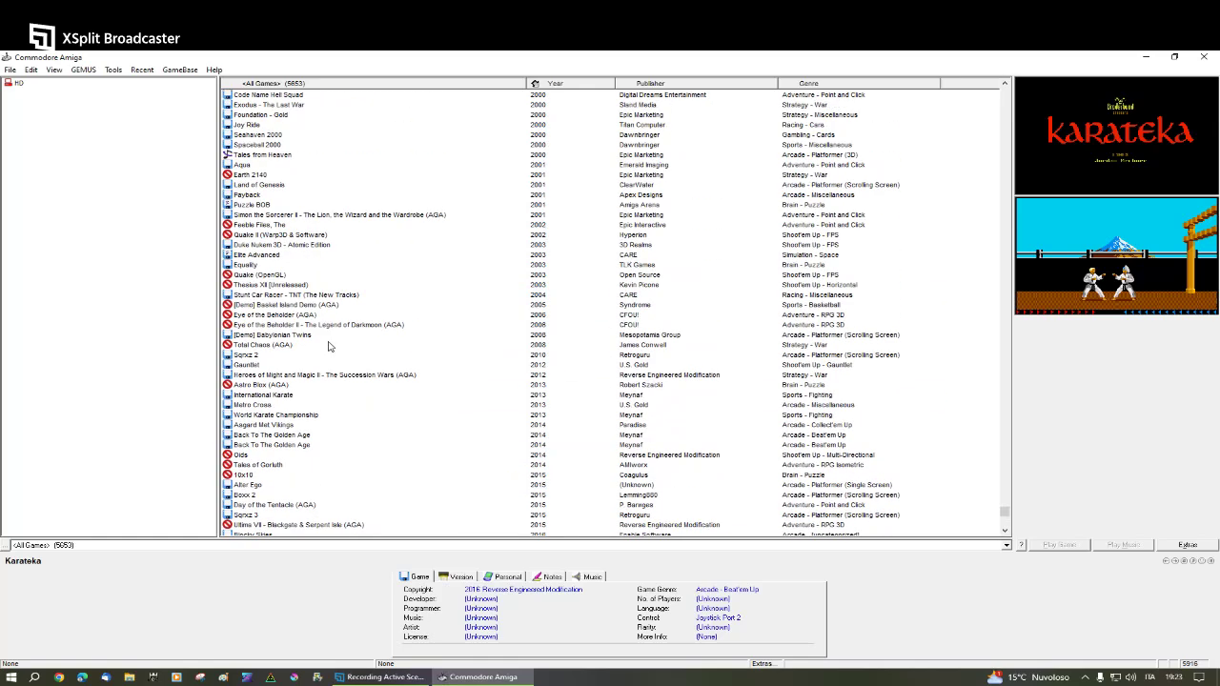
pyautogui.click(286, 237)
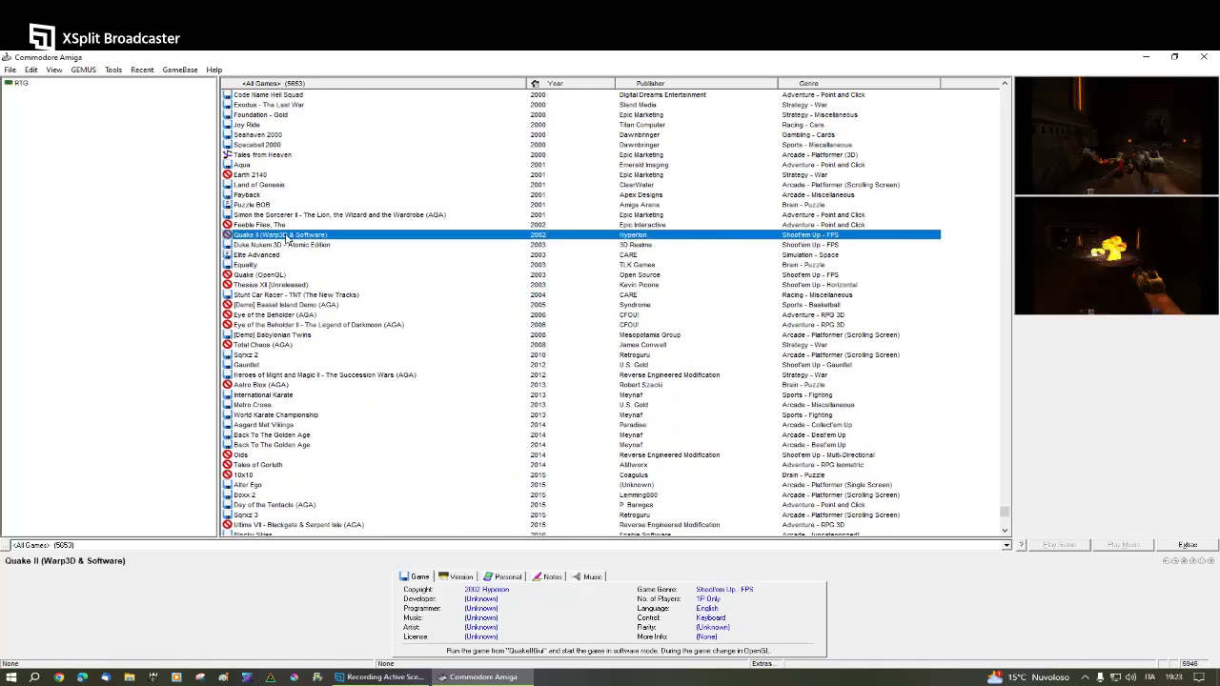
pyautogui.click(282, 274)
pyautogui.scroll(5, 282, 278)
pyautogui.scroll(11, 282, 279)
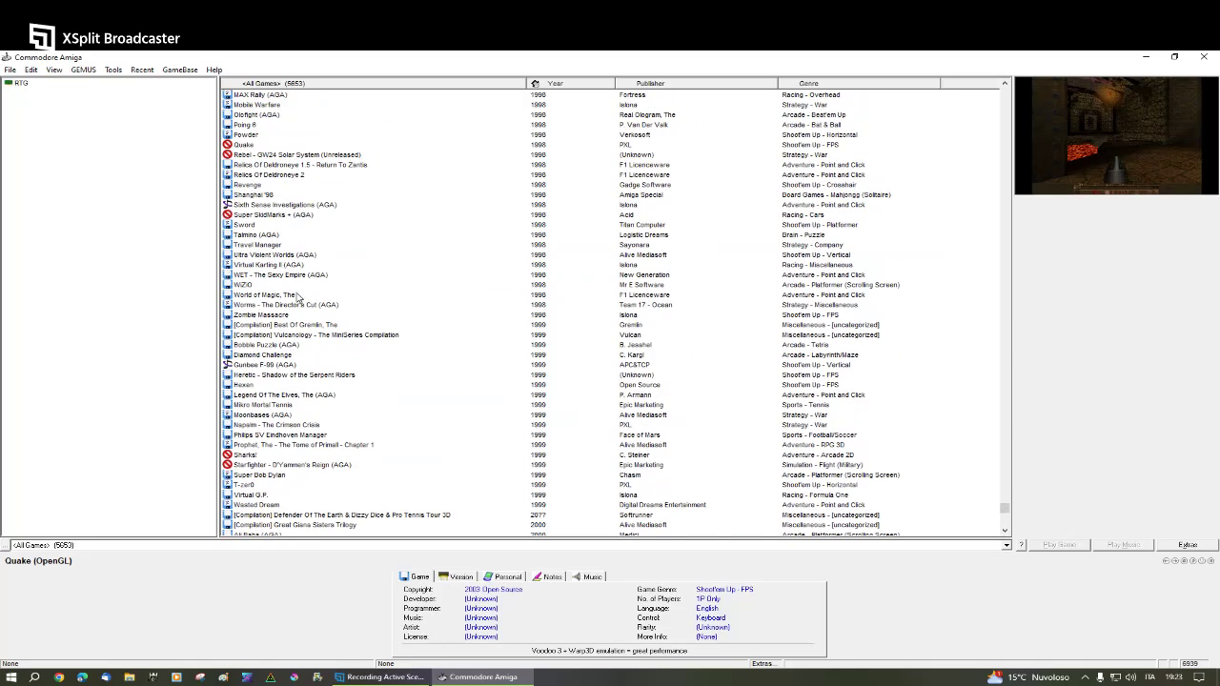
# - Reverse the year sorting to check the end of the game list, and re-sort the list by game name from its beginning
pyautogui.click(569, 85)
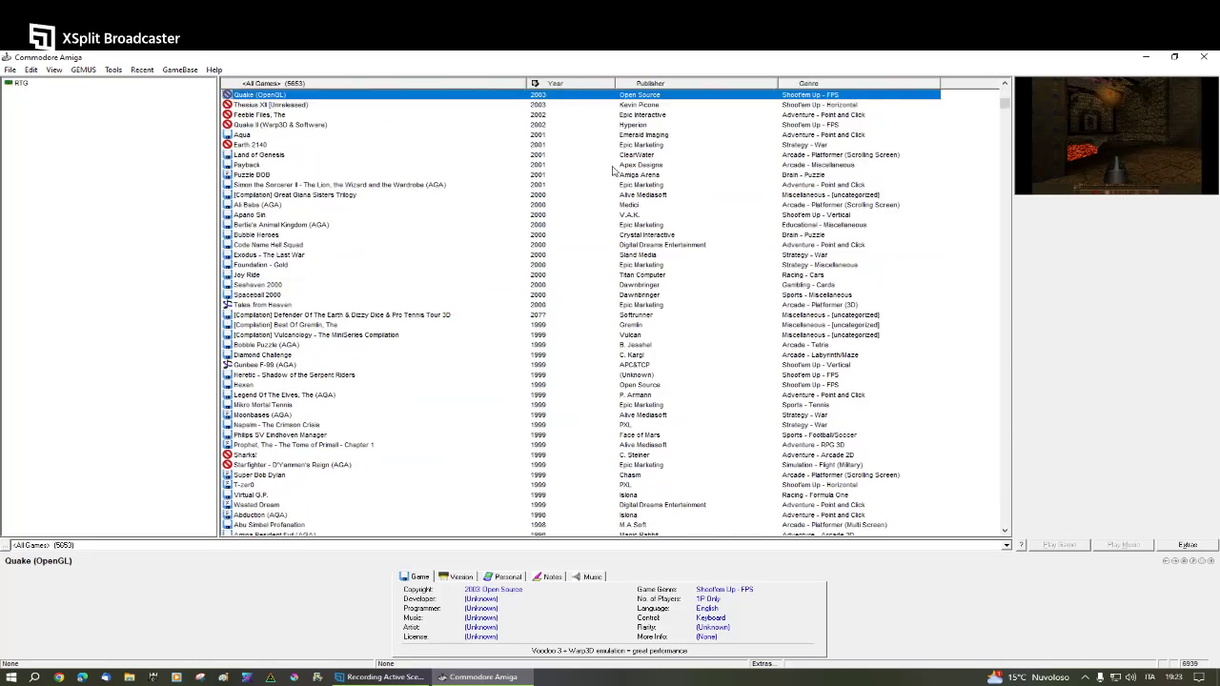
pyautogui.moveTo(1004, 103); pyautogui.dragTo(1026, 543)
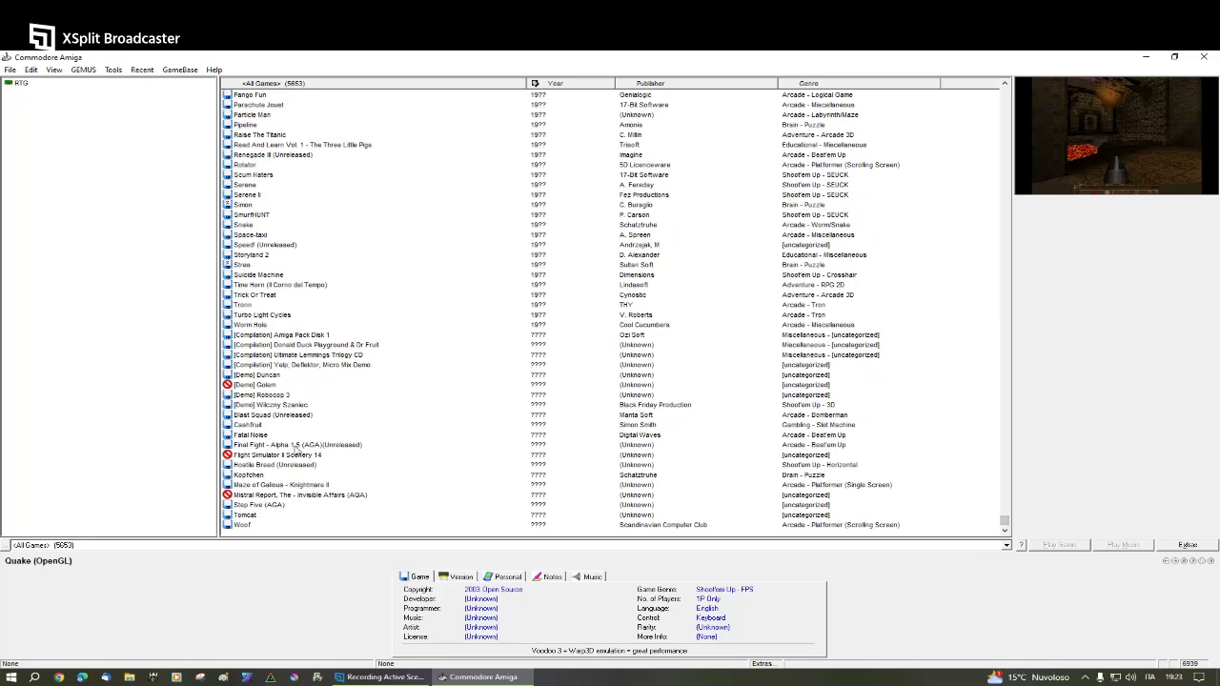
pyautogui.click(285, 84)
pyautogui.moveTo(1003, 395); pyautogui.dragTo(997, 86)
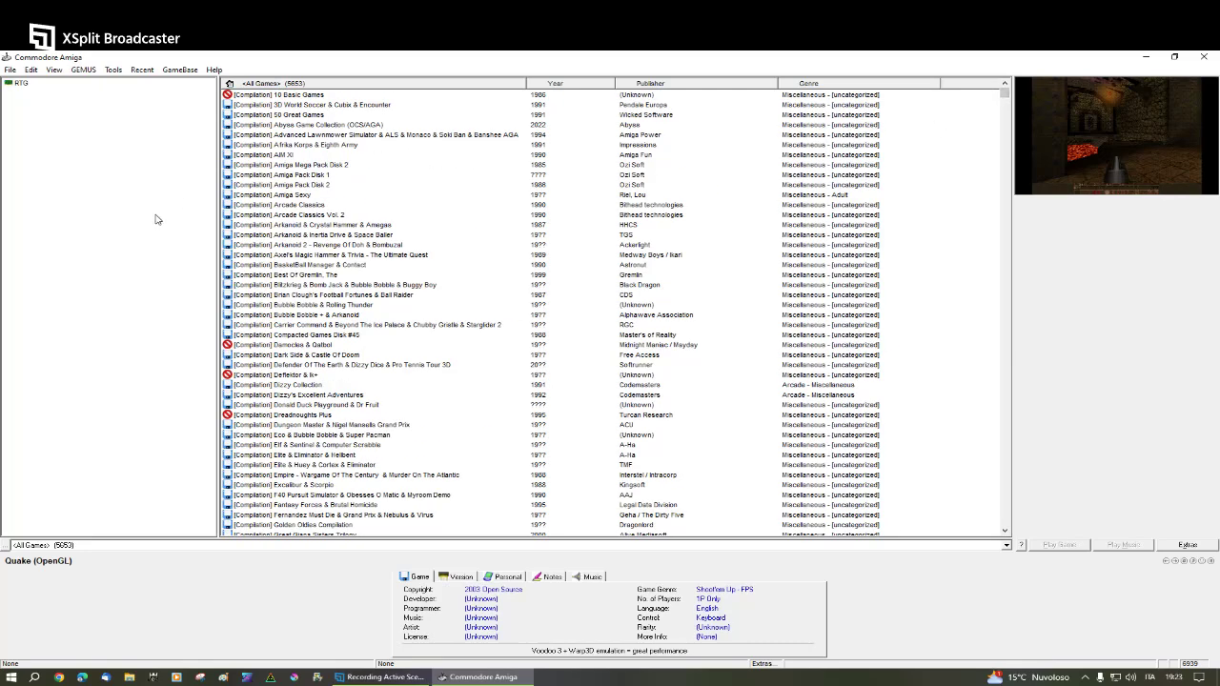
# - Find the Dungeon Master & Nigel Mansells Grand Prix compilation among the compilations and launch it in the emulator
pyautogui.click(346, 256)
pyautogui.click(364, 354)
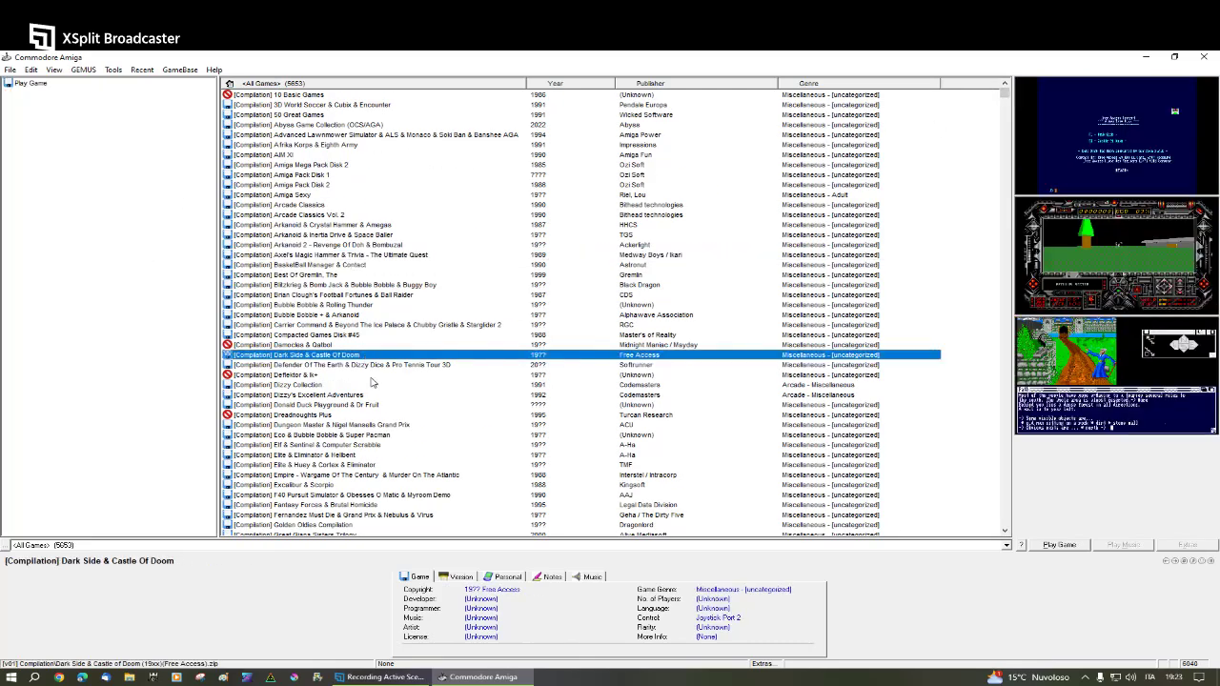
pyautogui.click(385, 426)
pyautogui.scroll(-3, 392, 404)
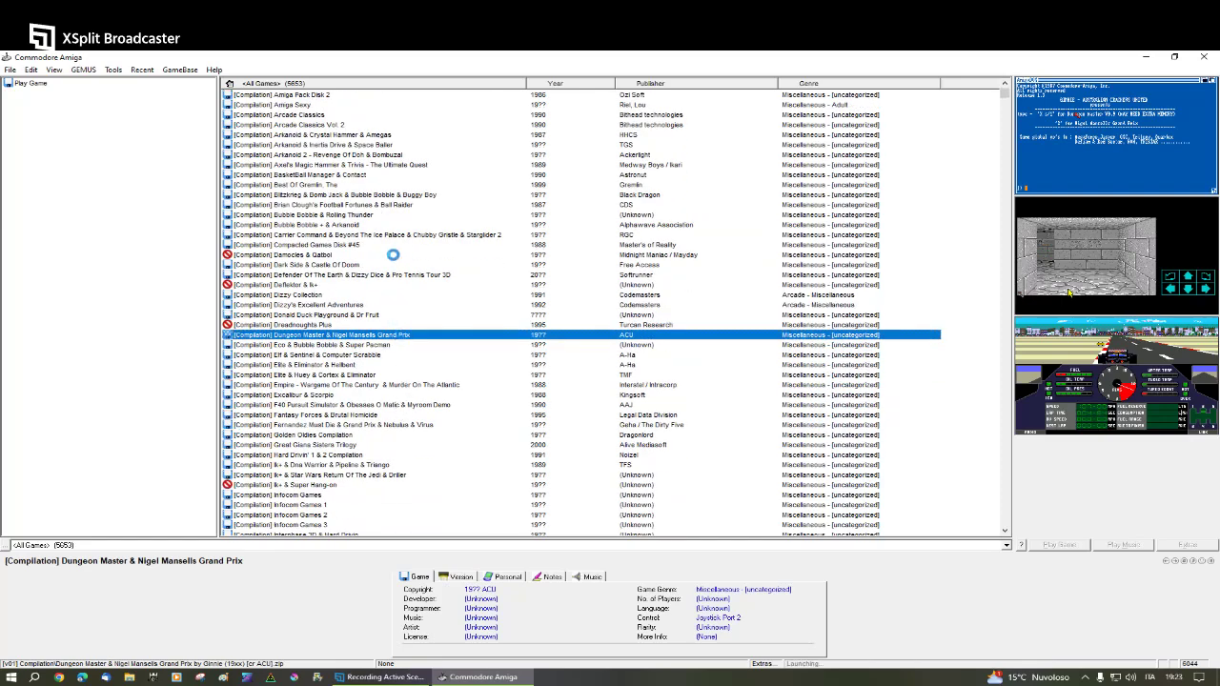
pyautogui.press('Return')
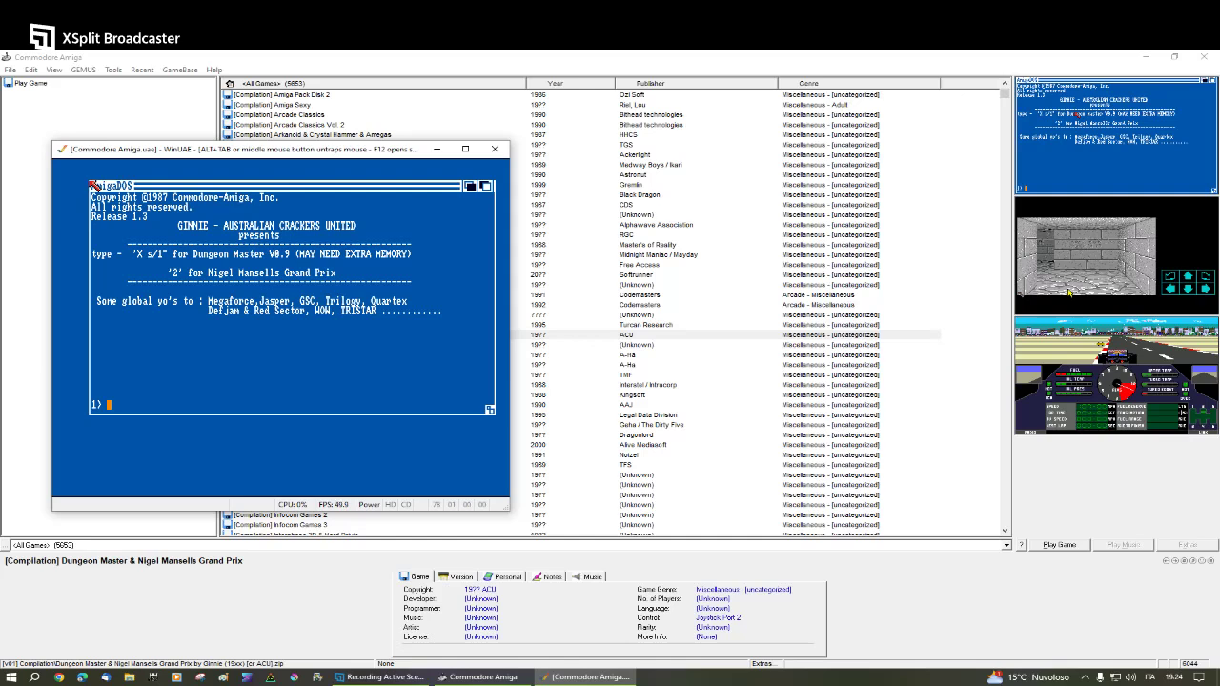
# - Load Nigel Mansells Grand Prix with option 2 at the AmigaDOS prompt, choose the Britain circuit, and start Qualify/Race
pyautogui.write('2')
pyautogui.press('Return')
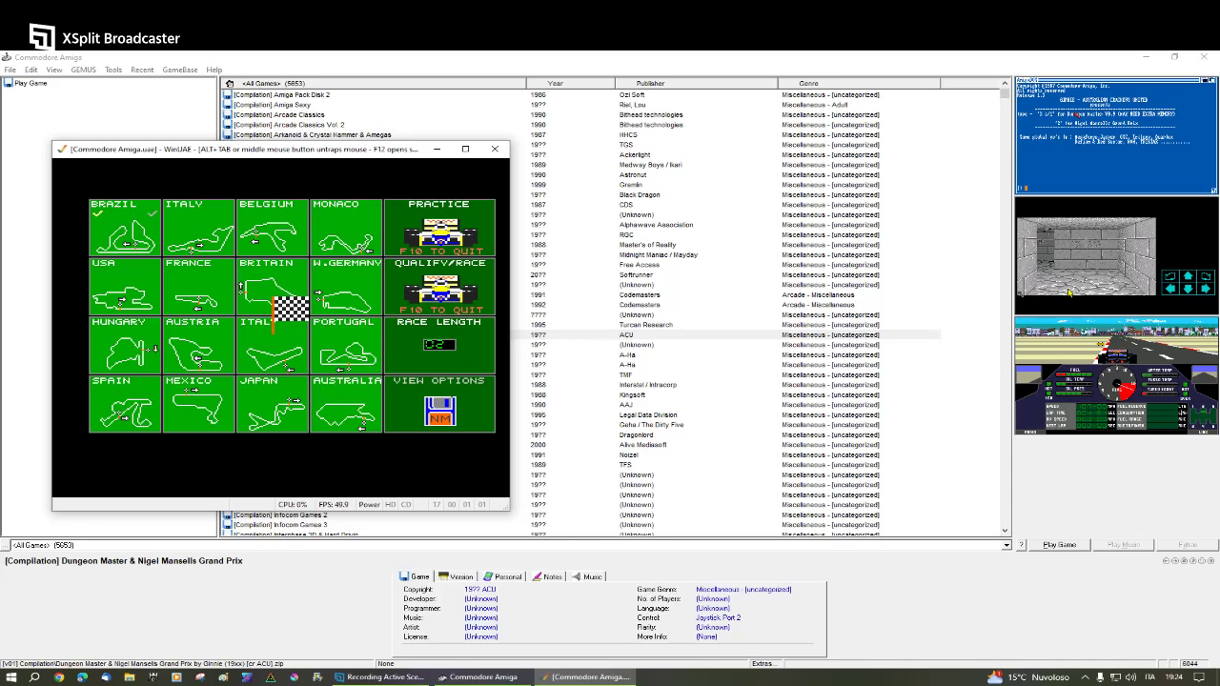
pyautogui.press('Up')
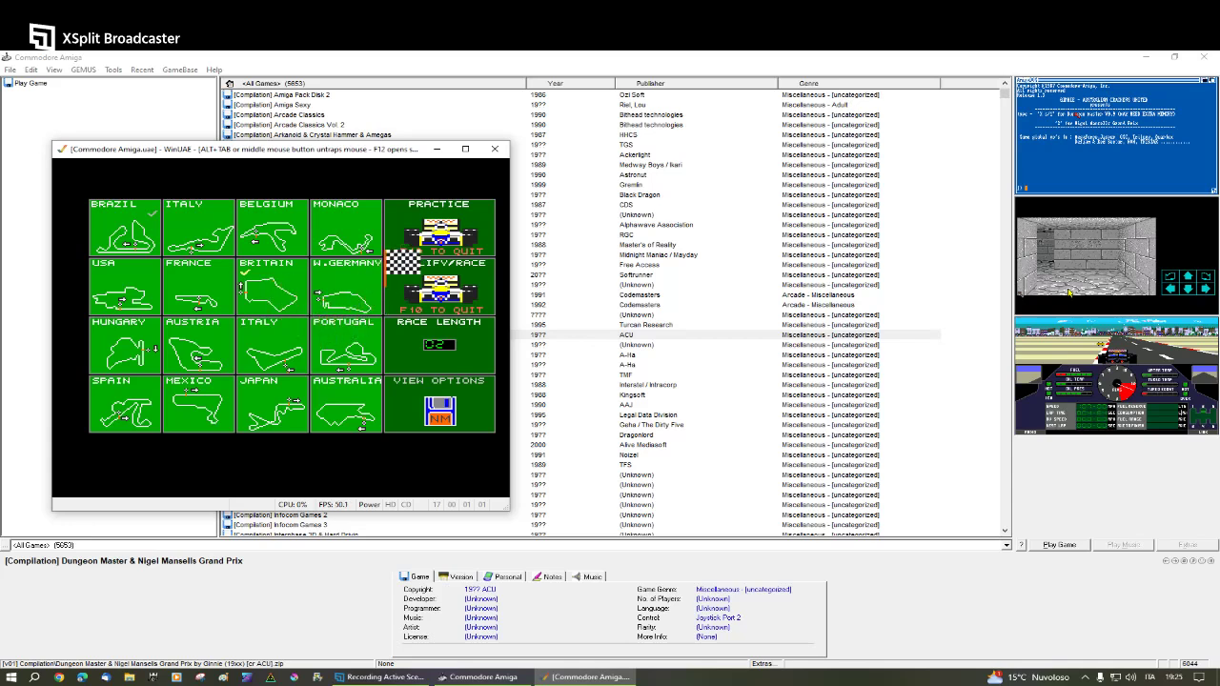
pyautogui.press('Control_R')
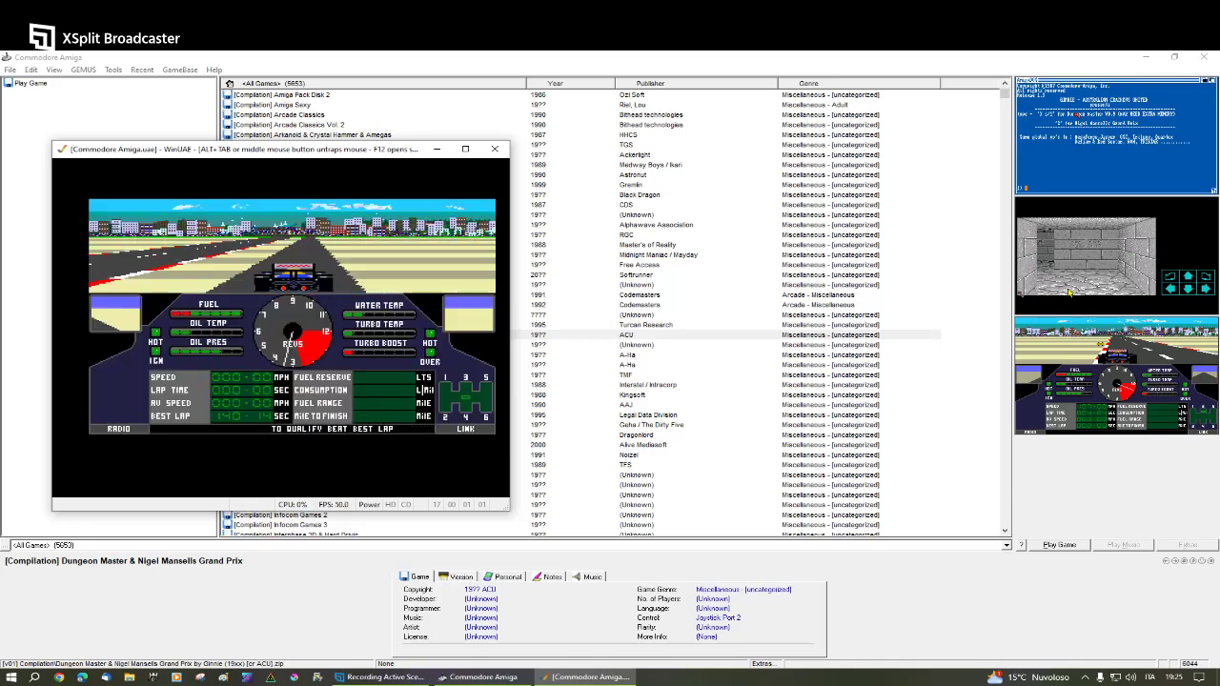
# - Drive the qualifying lap to test the game, release the captured mouse, and close the emulator
pyautogui.press('Up')
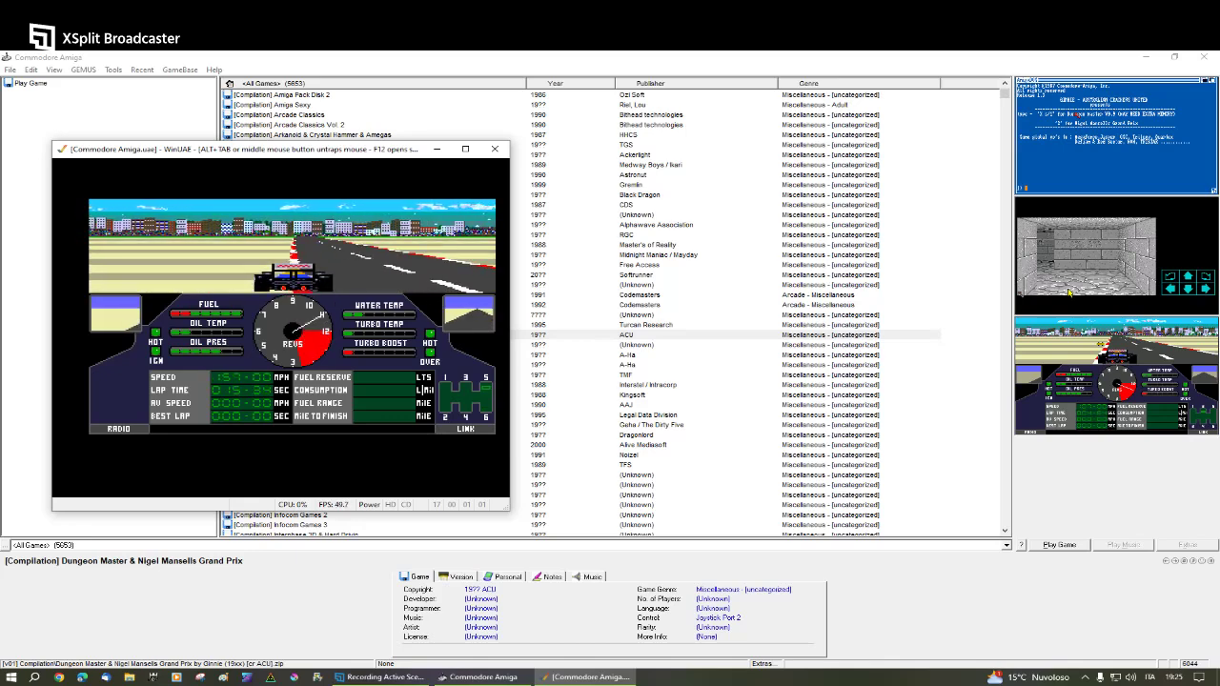
pyautogui.middleClick(336, 289)
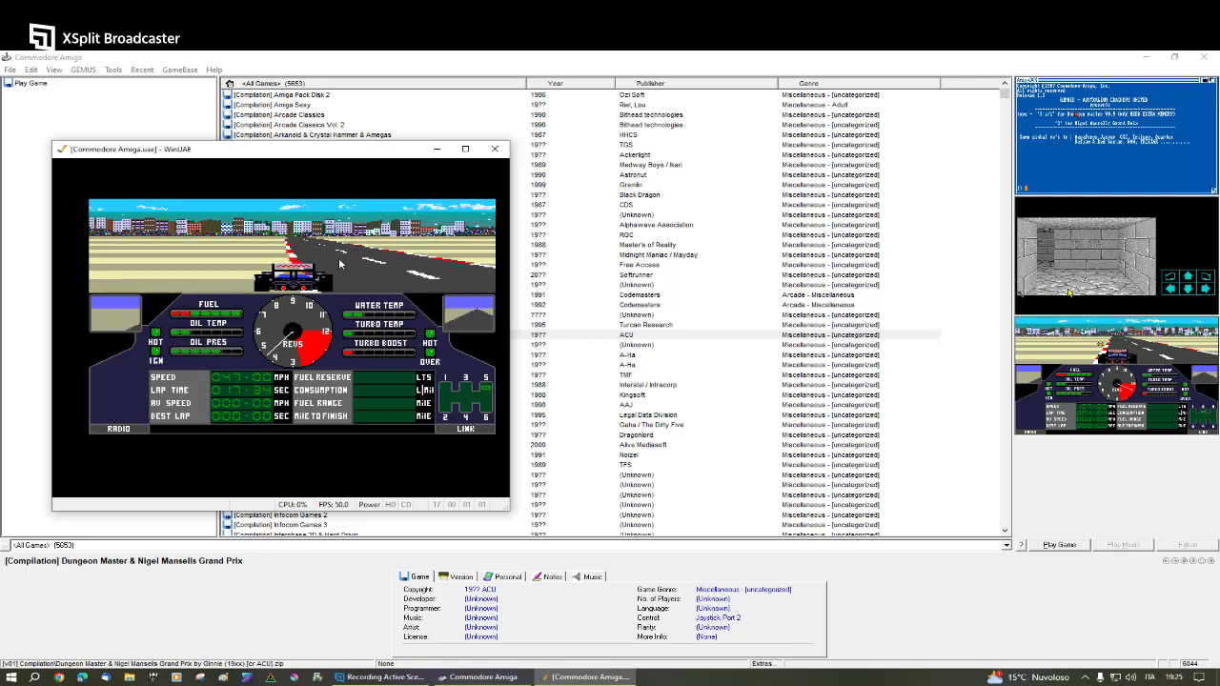
pyautogui.hotkey('alt', 'F4')
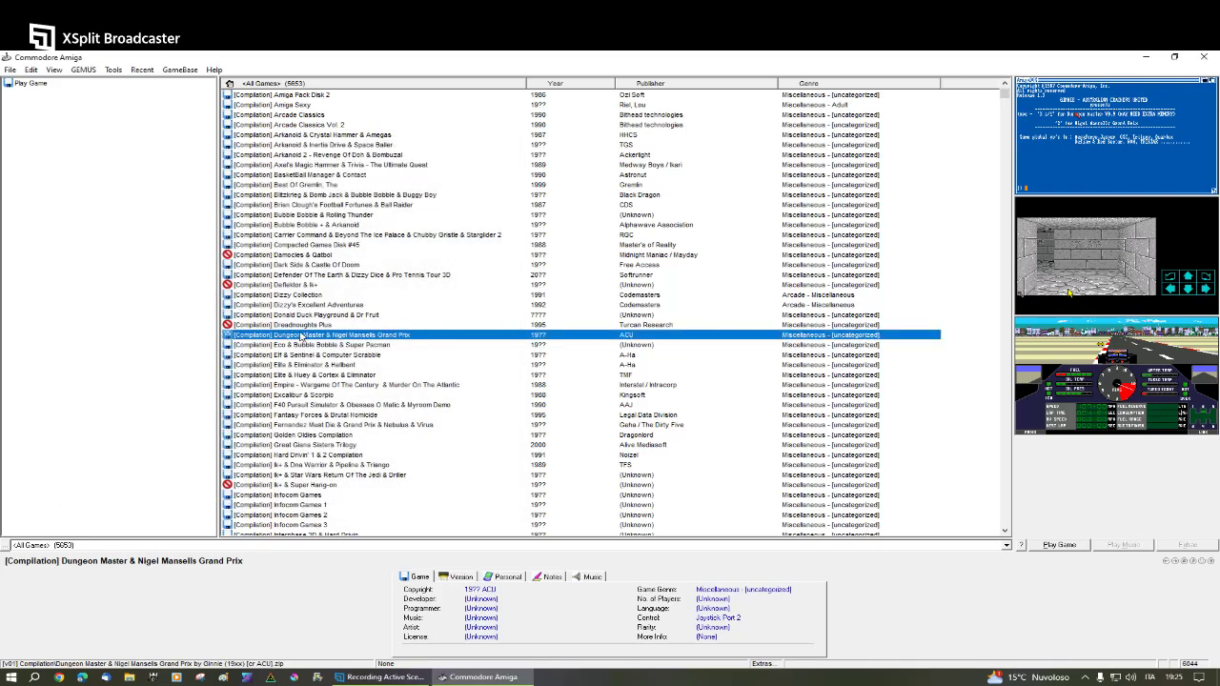
# - Browse the compilation entries and their previews, from F40 Pursuit Simulator through Led Storm to Thrill Time
pyautogui.click(302, 376)
pyautogui.click(309, 406)
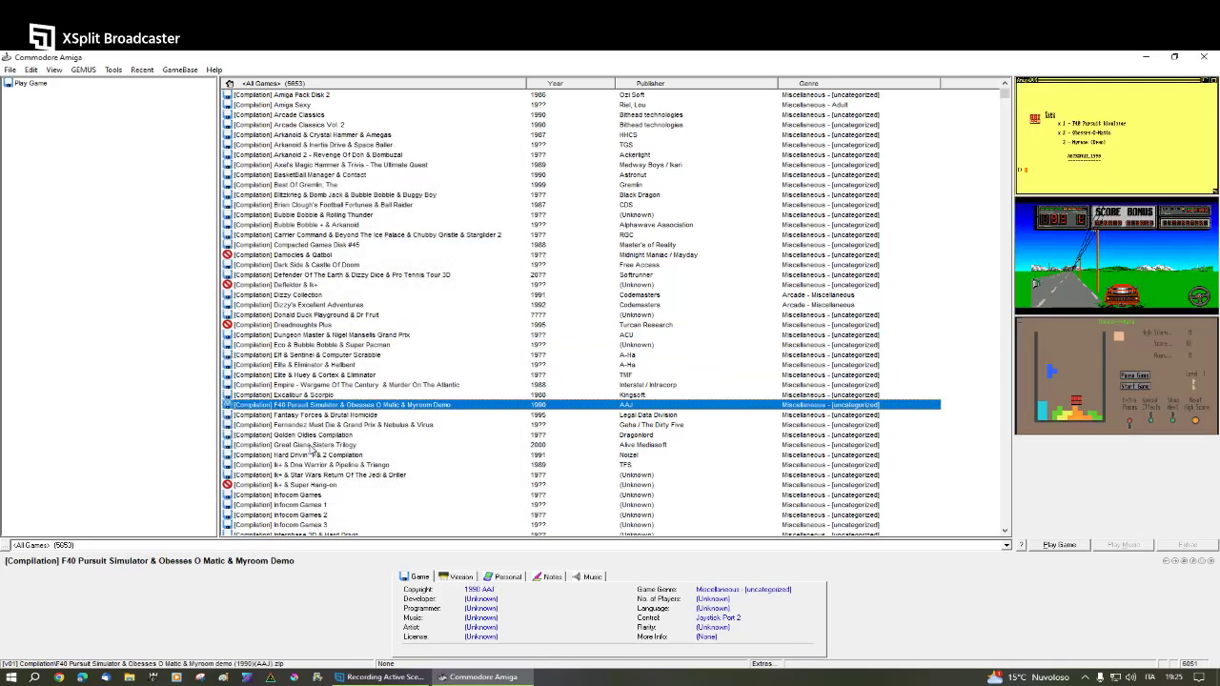
pyautogui.click(310, 445)
pyautogui.scroll(-9, 310, 445)
pyautogui.click(300, 334)
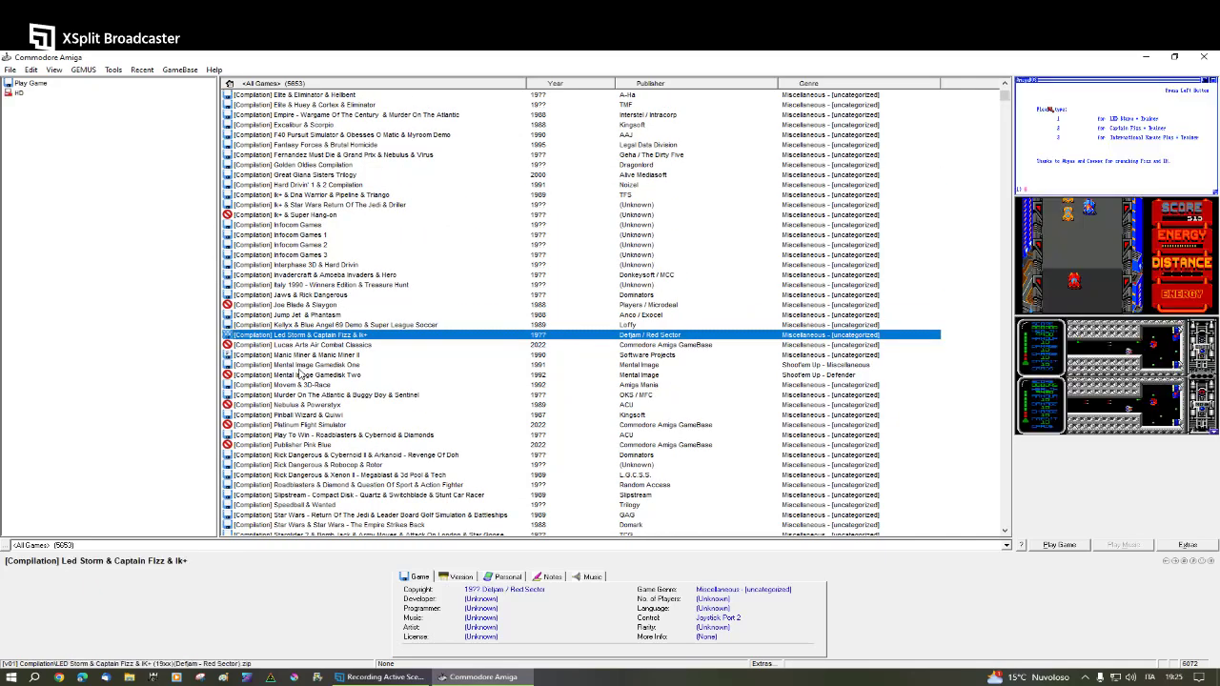
pyautogui.click(270, 384)
pyautogui.click(273, 405)
pyautogui.scroll(-10, 286, 406)
pyautogui.click(281, 305)
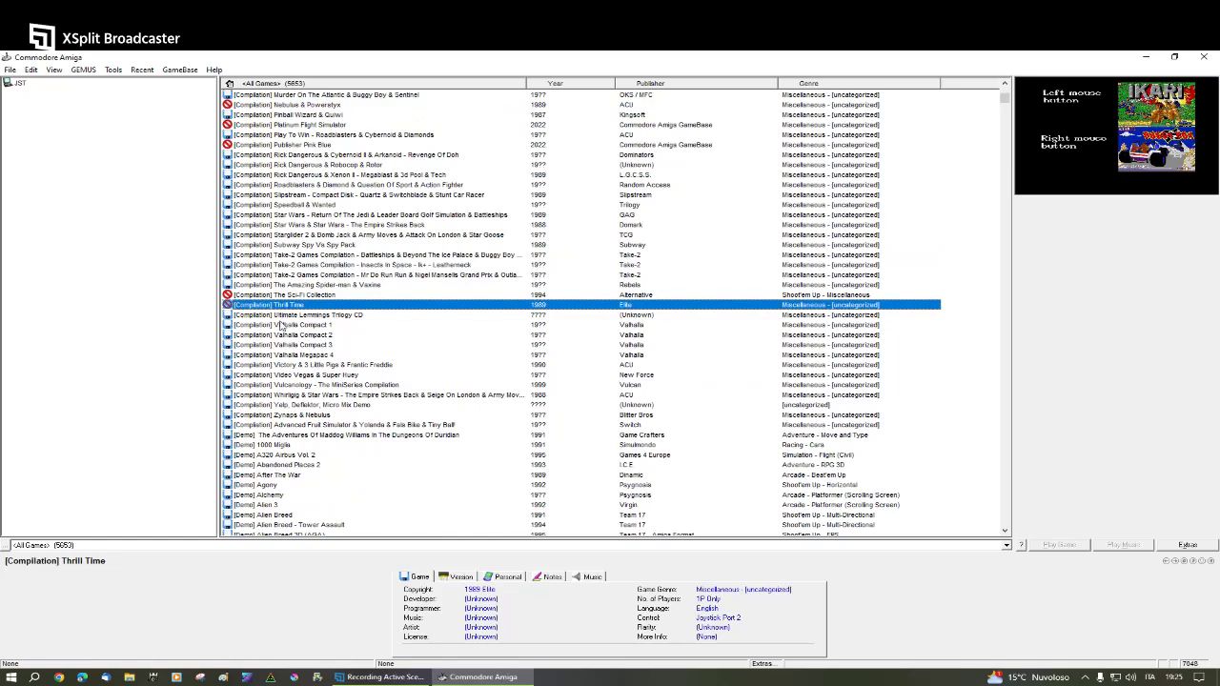
# - Browse the demo entries and their previews, including Batman Returns, Boppin', Lords Of Time and Tenebrae
pyautogui.scroll(-9, 298, 362)
pyautogui.click(286, 394)
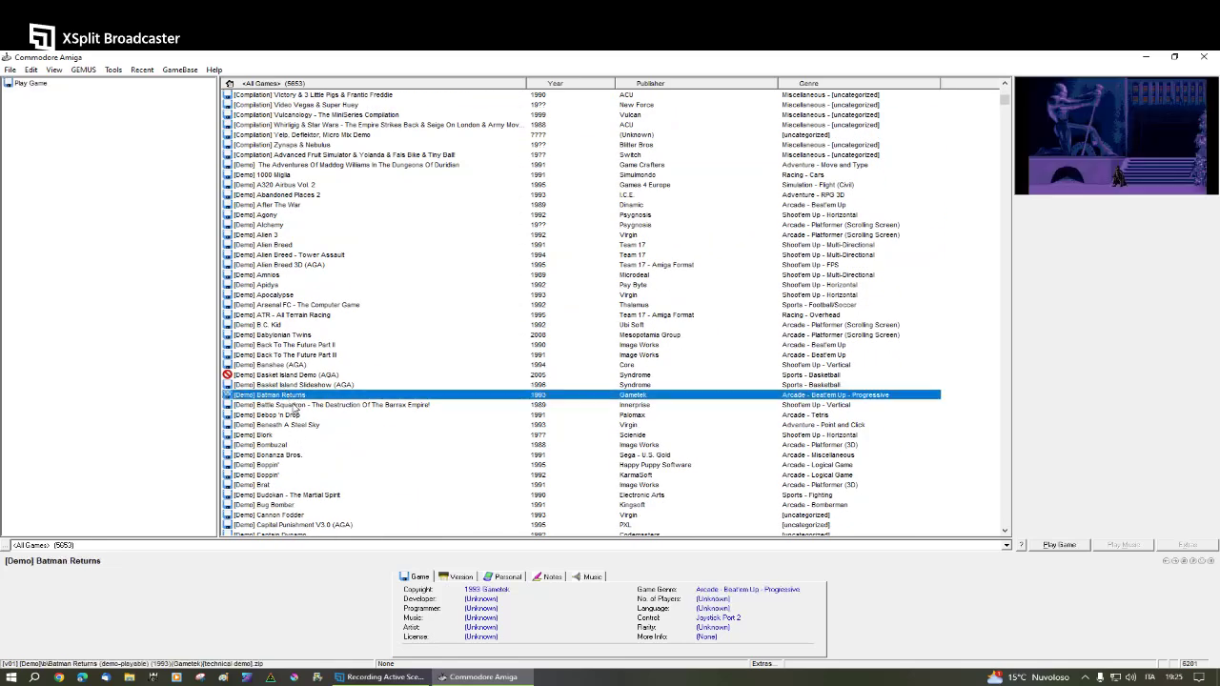
pyautogui.click(307, 465)
pyautogui.scroll(-20, 296, 429)
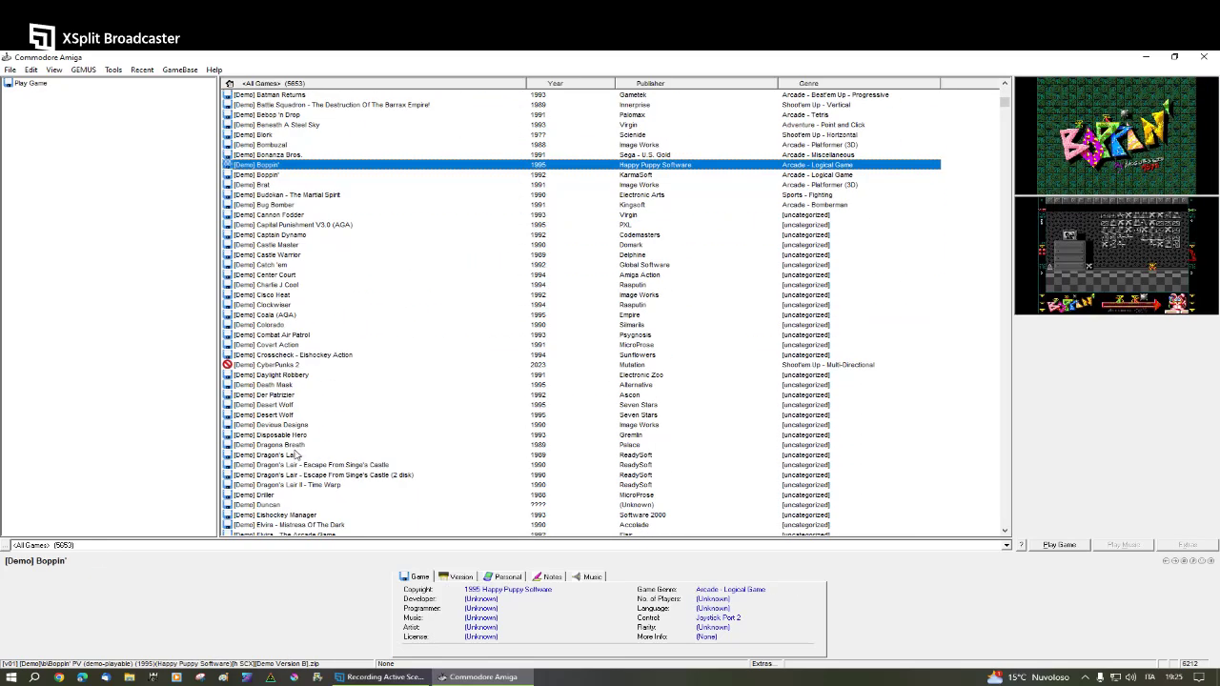
pyautogui.scroll(-5, 281, 404)
pyautogui.click(284, 404)
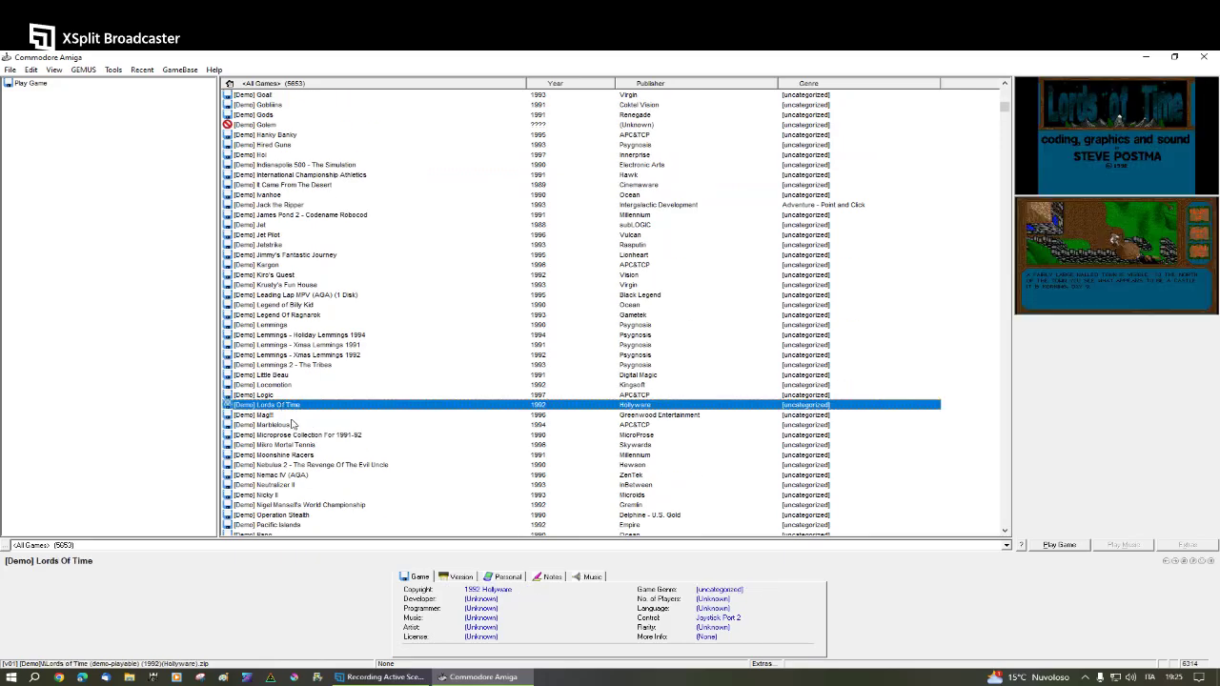
pyautogui.scroll(-20, 291, 414)
pyautogui.click(296, 418)
pyautogui.scroll(-20, 298, 427)
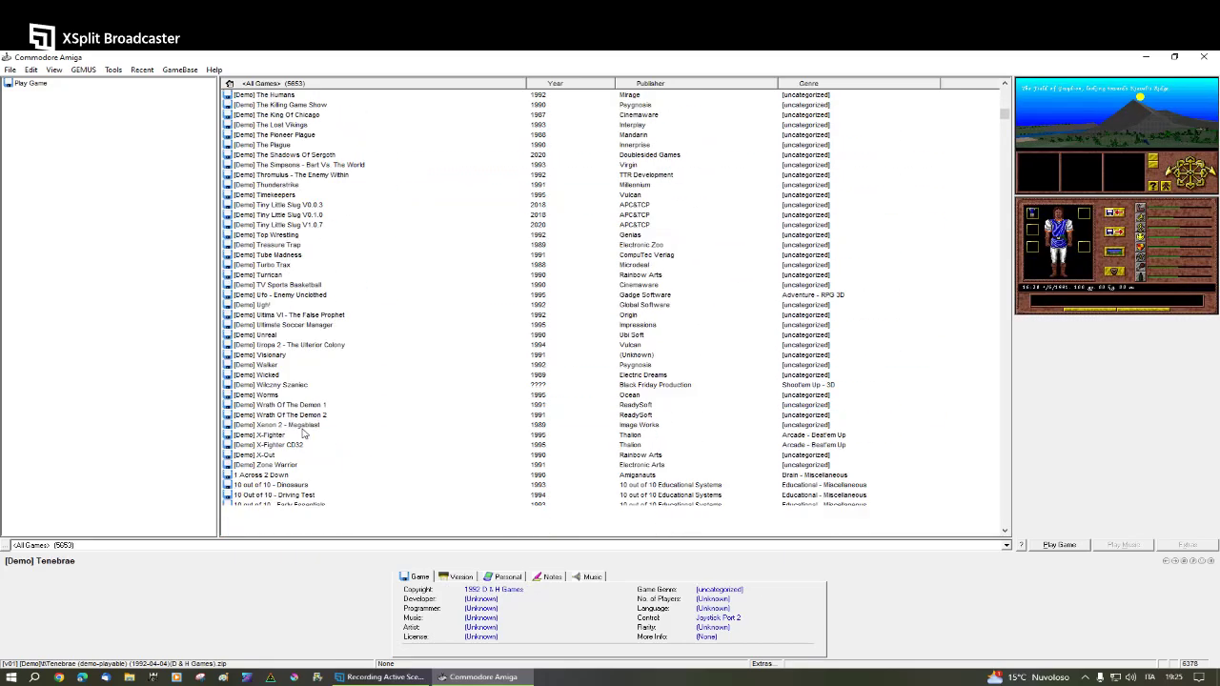
# - View the 17 + 4 entry and the linked games and WHDLoad extras of 20000 Meilen Unter dem Meer
pyautogui.click(297, 355)
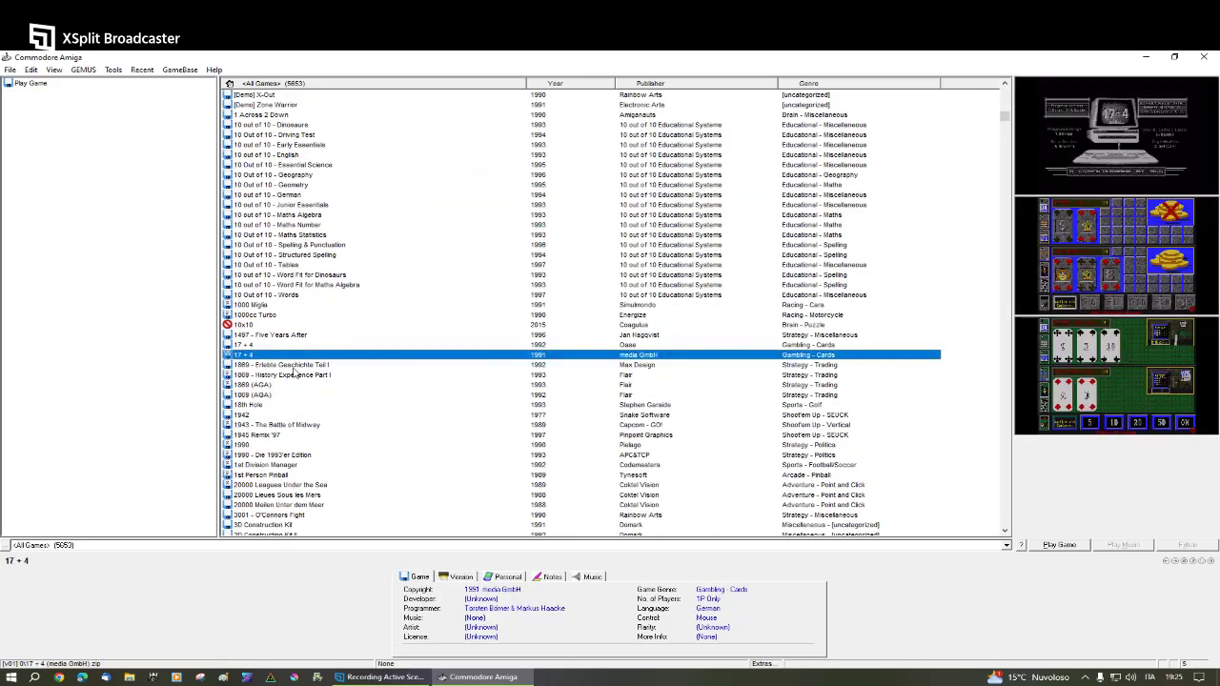
pyautogui.scroll(-4, 297, 381)
pyautogui.click(296, 386)
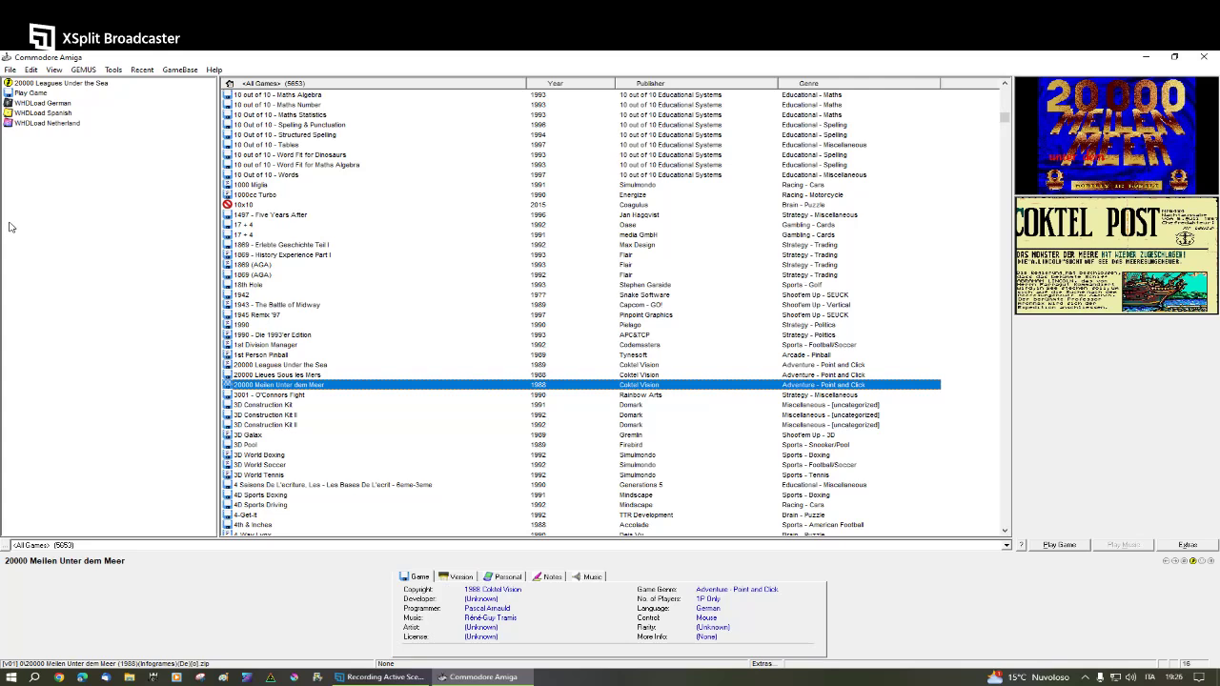
# - Launch the WHDLoad extra of 20000 Lieues Sous les Mers, start the game from the WHDRun configuration, and quit it
pyautogui.click(296, 376)
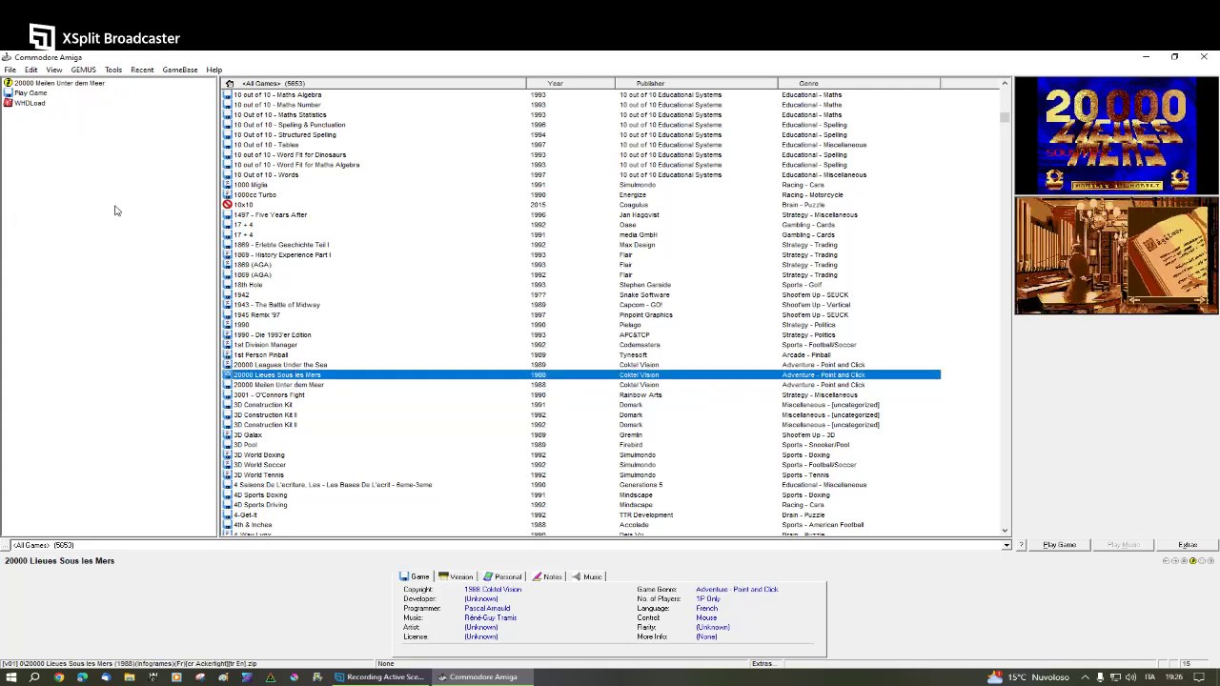
pyautogui.click(38, 105)
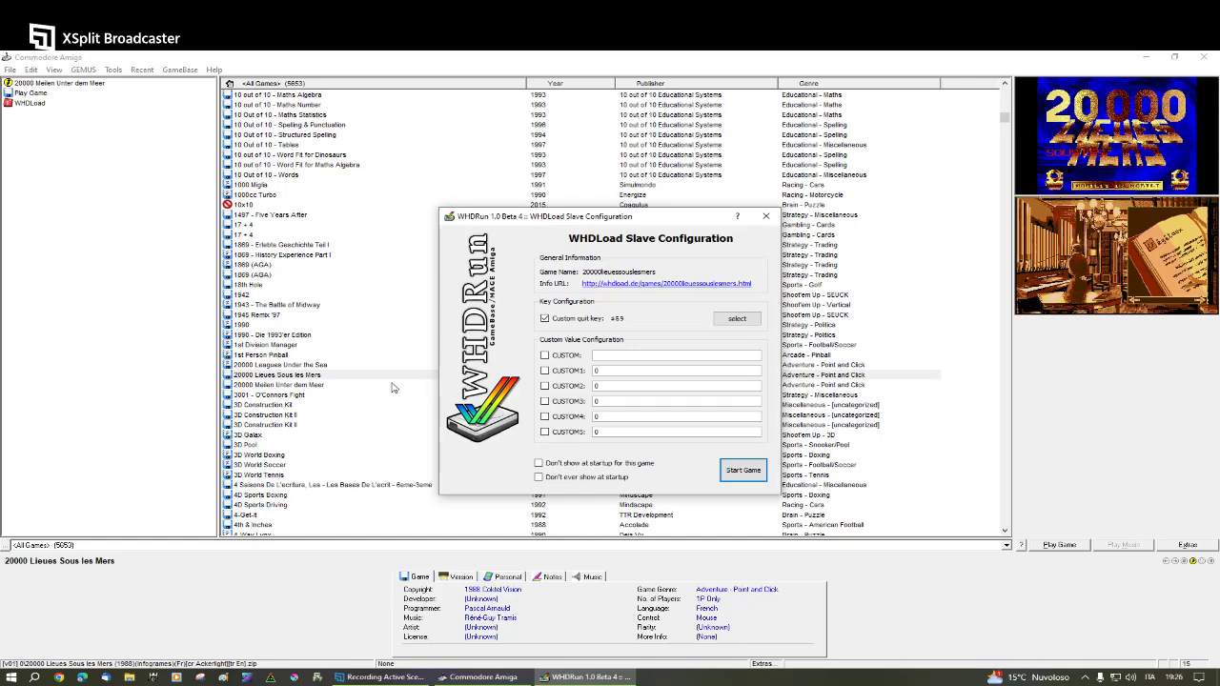
pyautogui.click(734, 463)
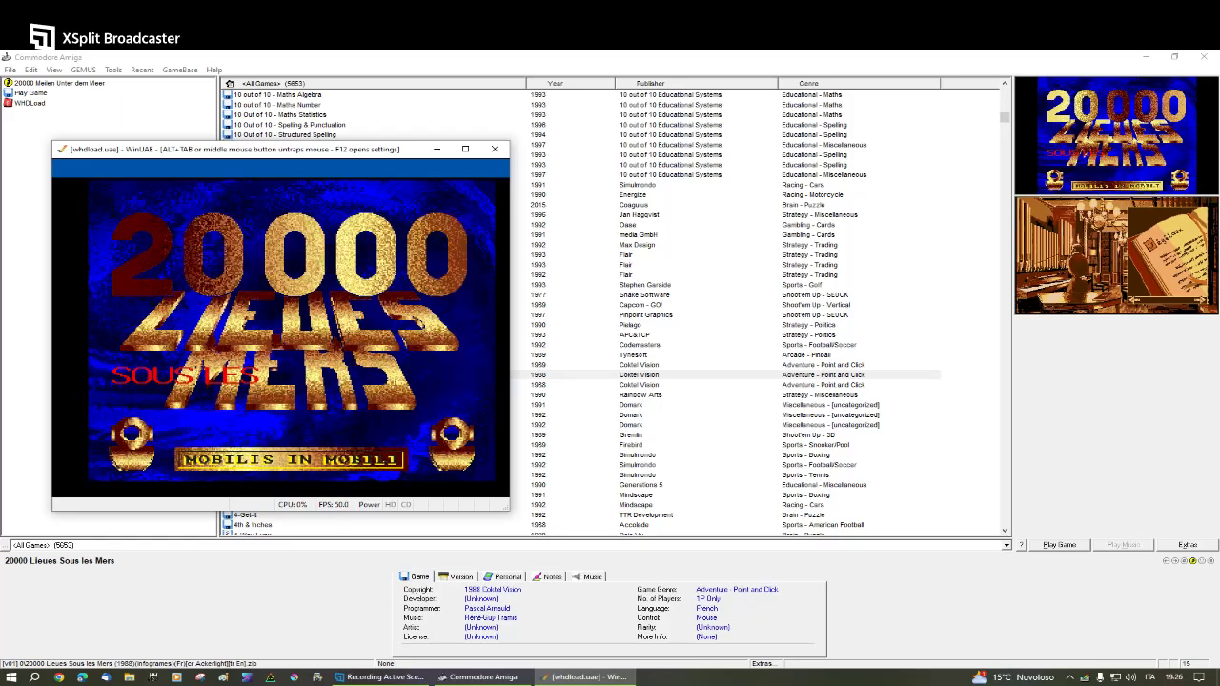
pyautogui.press('F10')
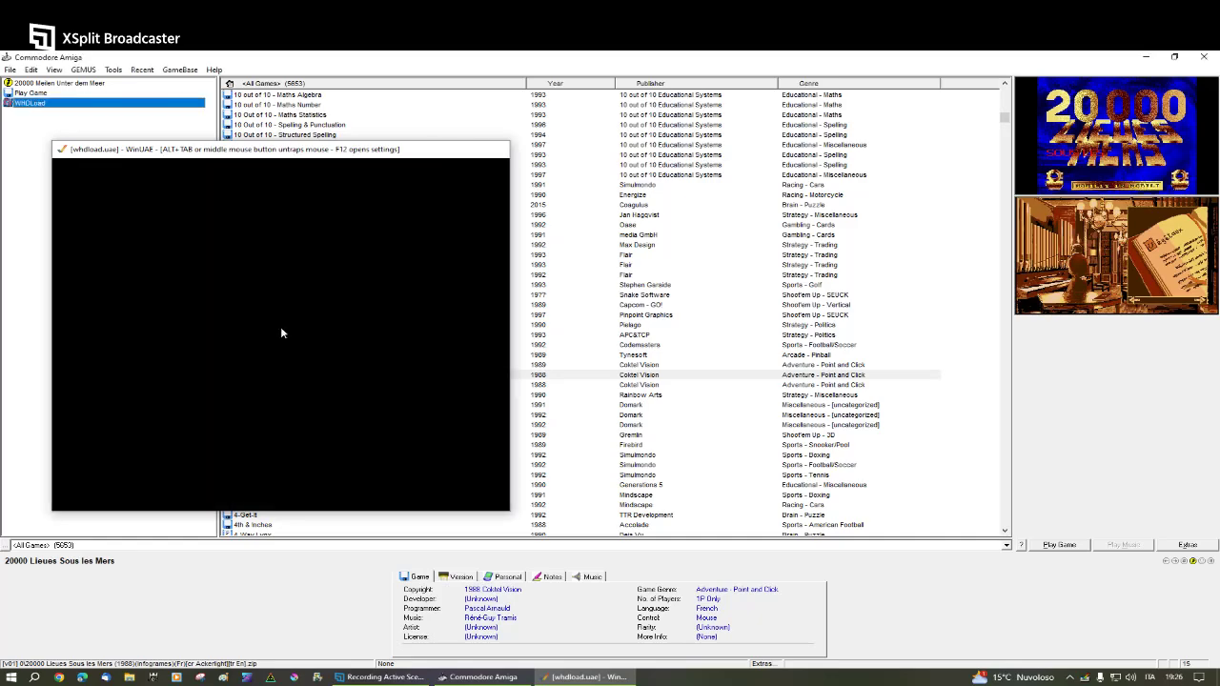
# - Browse the game list to Indiana Jones and the Fate of Atlantis - The Graphic Adventure and view its German, French and Spanish versions
pyautogui.scroll(-5, 246, 391)
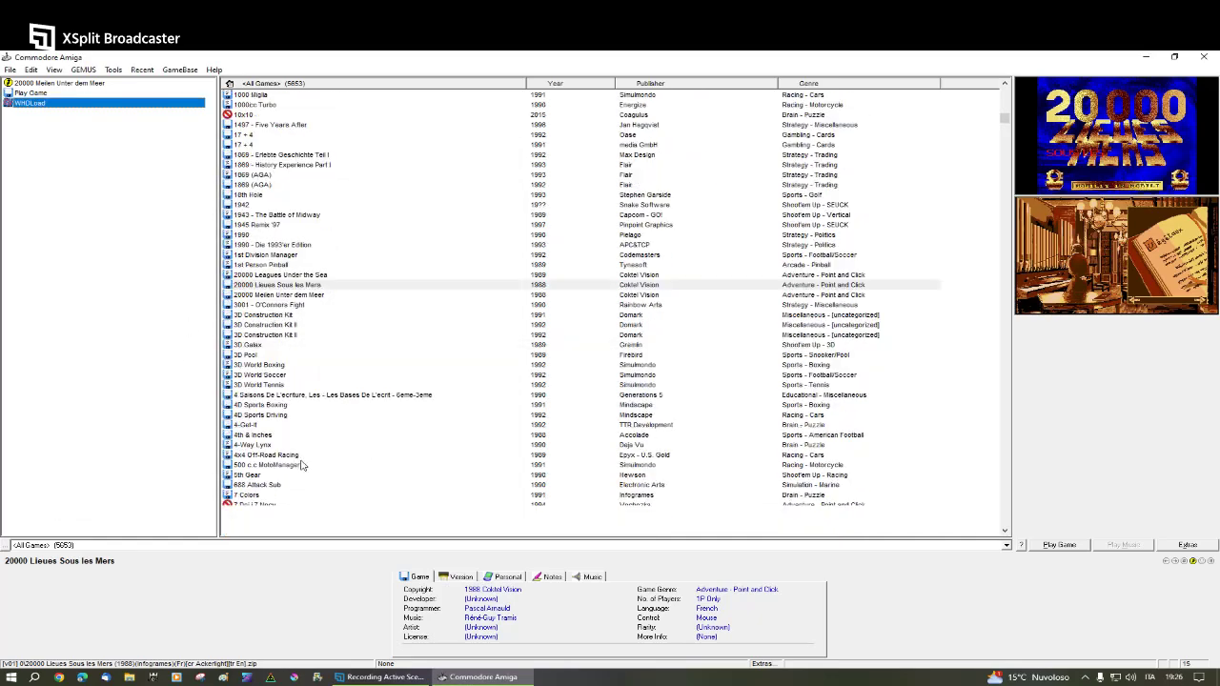
pyautogui.click(1005, 113)
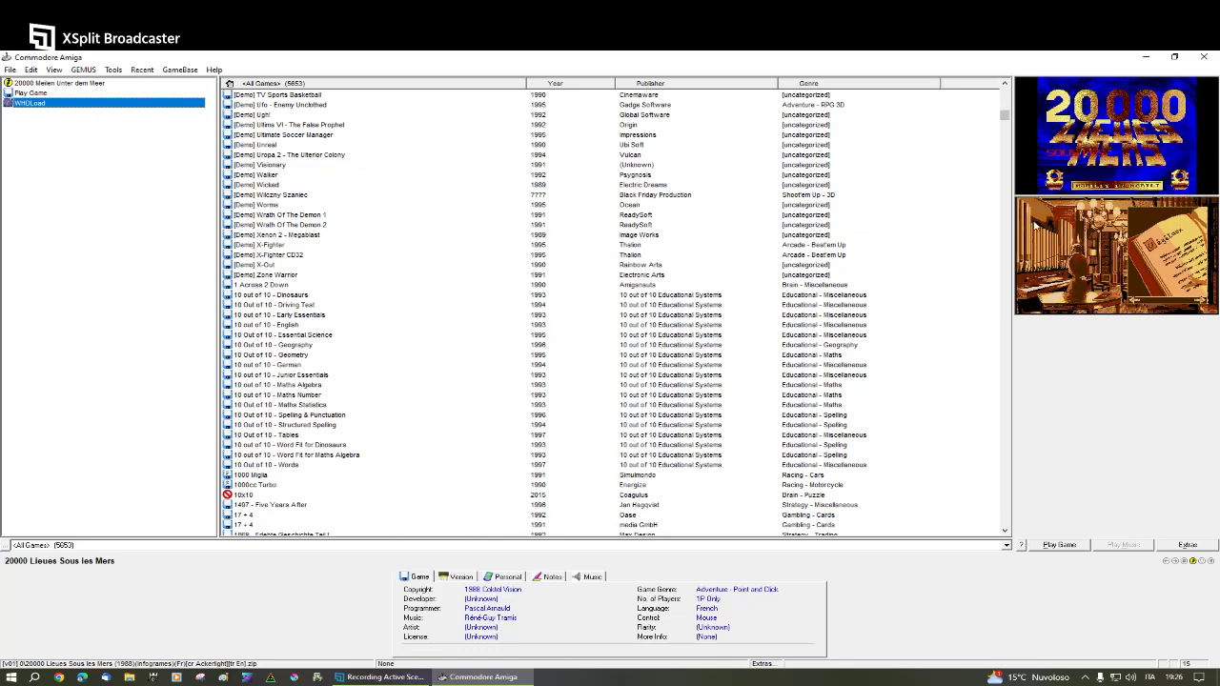
pyautogui.moveTo(1005, 115); pyautogui.dragTo(1005, 285)
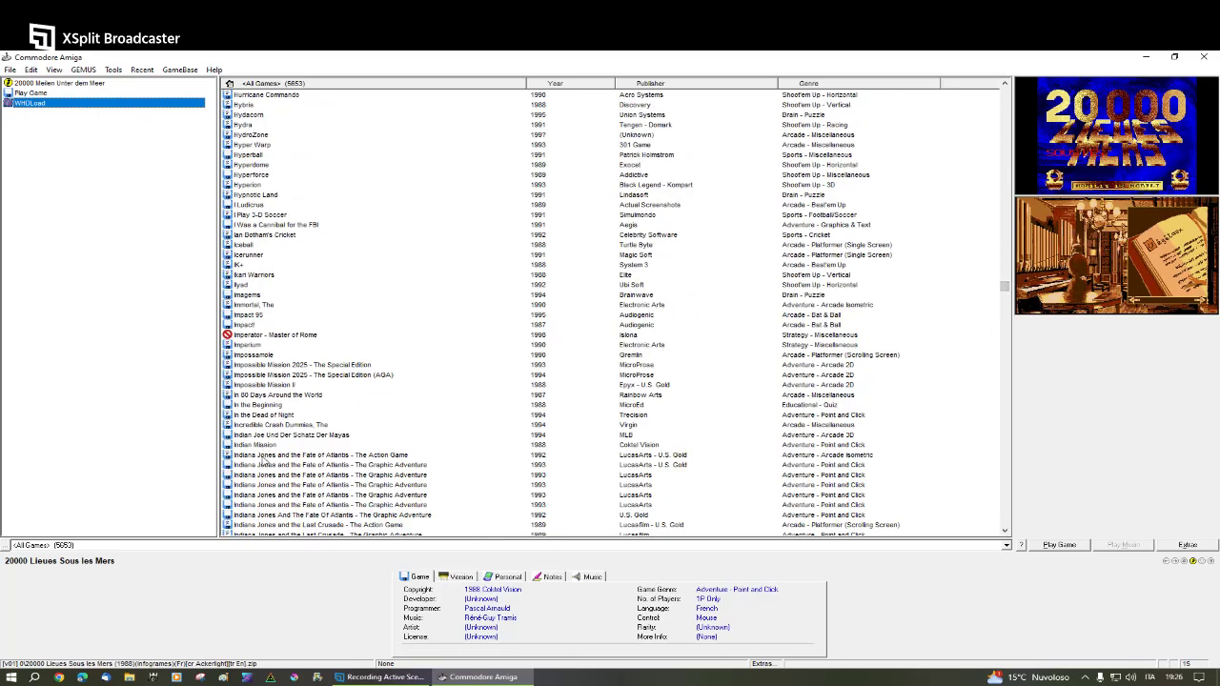
pyautogui.click(336, 465)
pyautogui.scroll(-4, 337, 465)
pyautogui.press('Down')
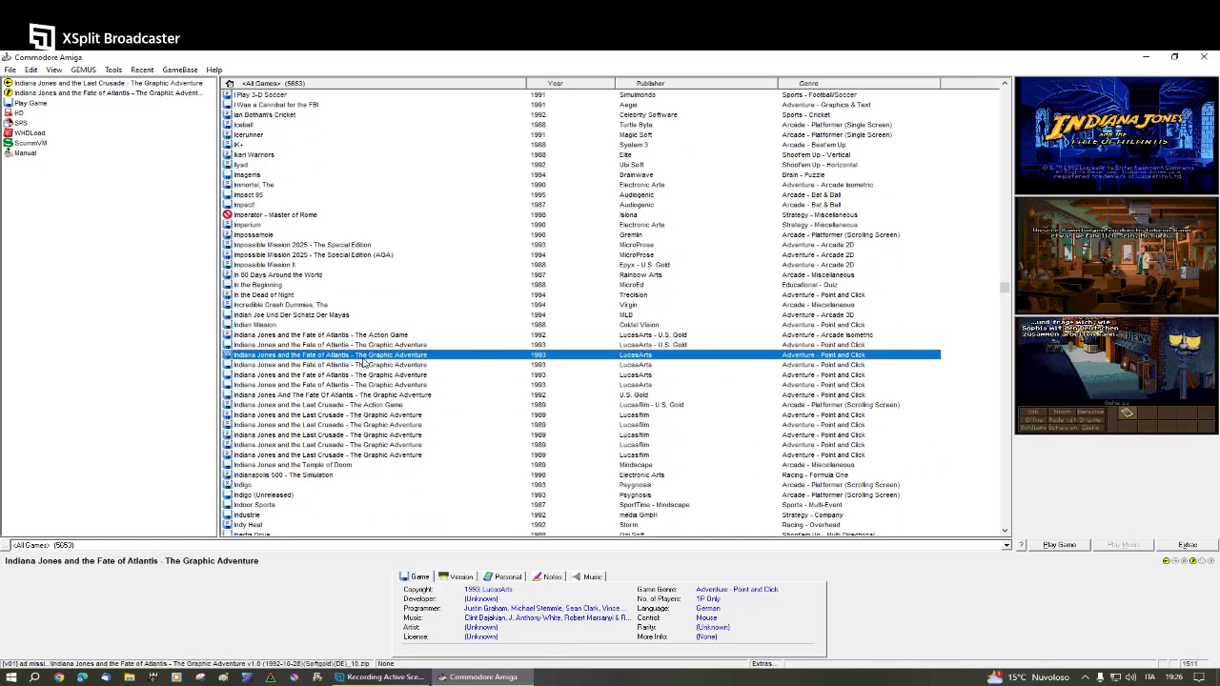
pyautogui.press('Down')
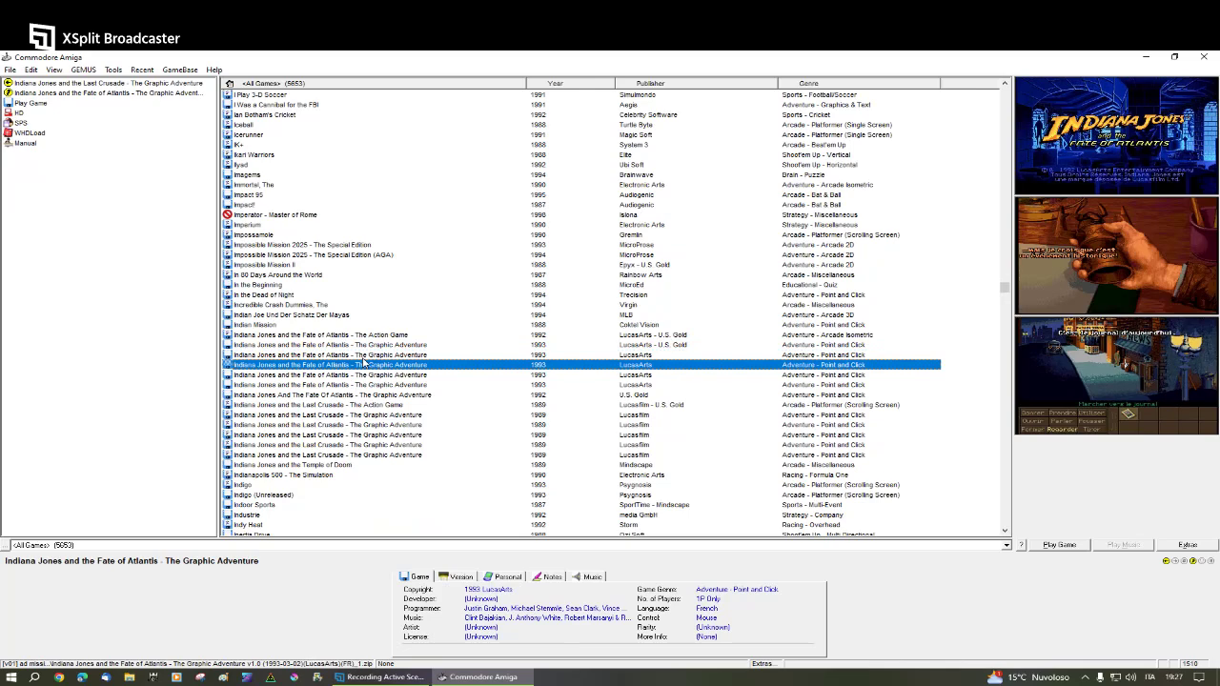
pyautogui.press('Down')
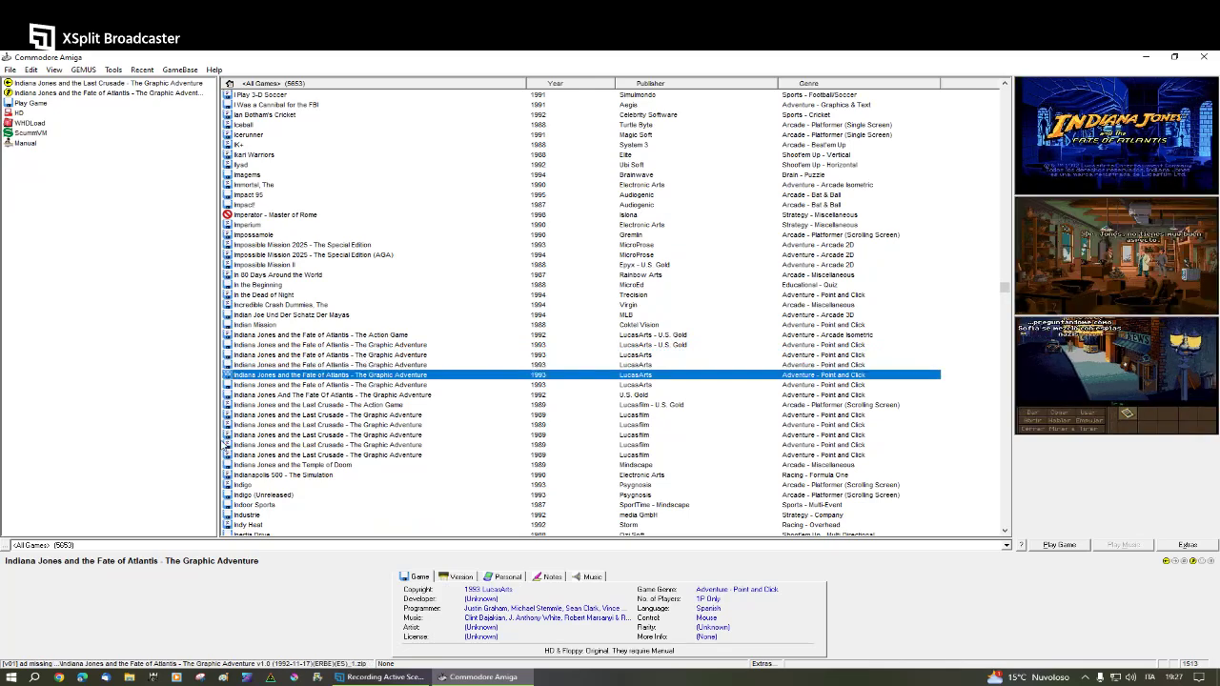
# - Launch the Spanish version's HD extra, run atlantis from the Games disk, start the game, and submit the first stone-disc answer
pyautogui.doubleClick(19, 114)
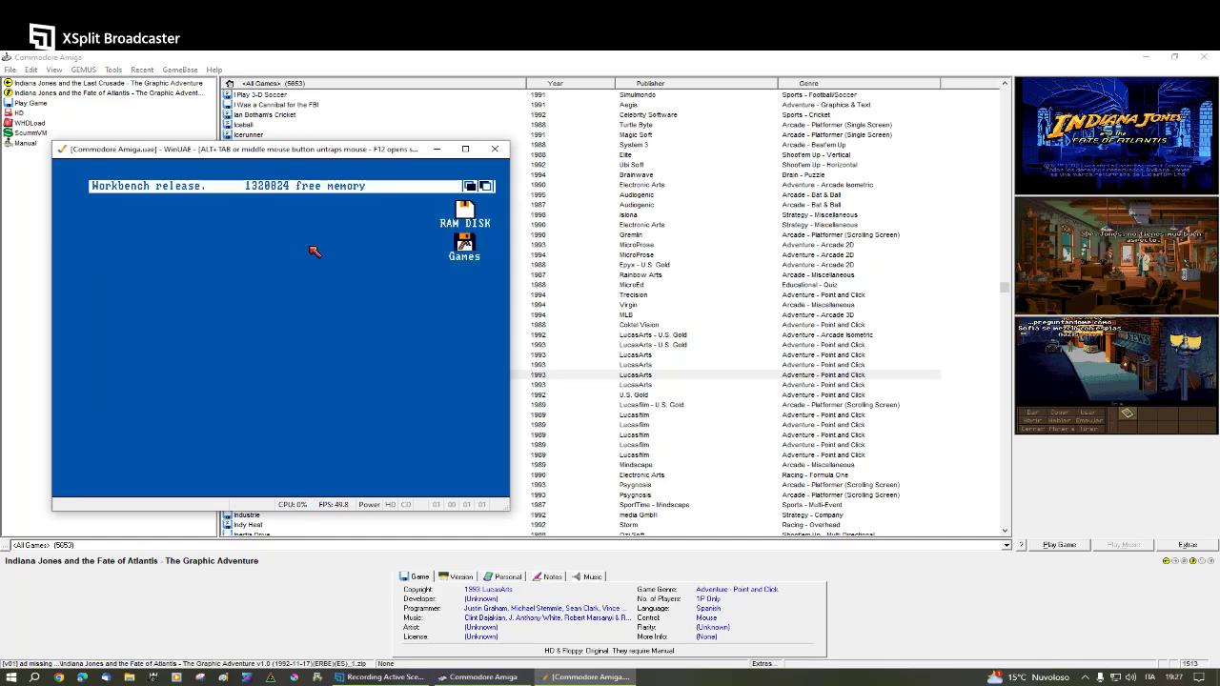
pyautogui.doubleClick(460, 249)
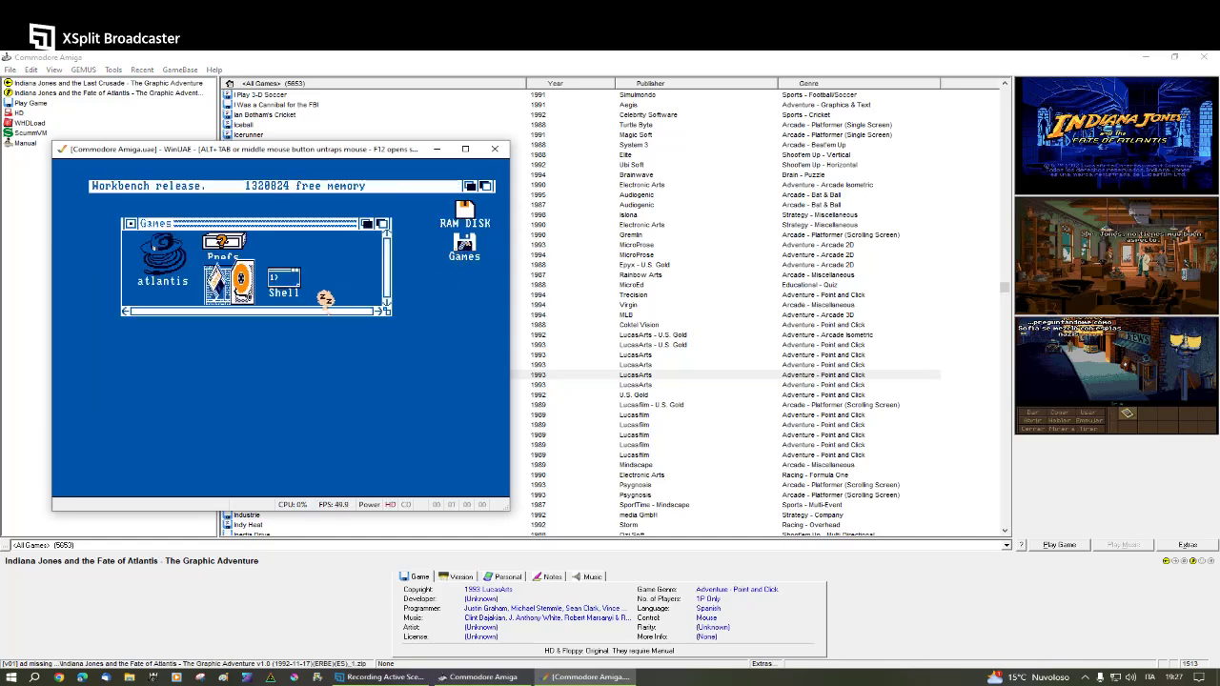
pyautogui.doubleClick(164, 256)
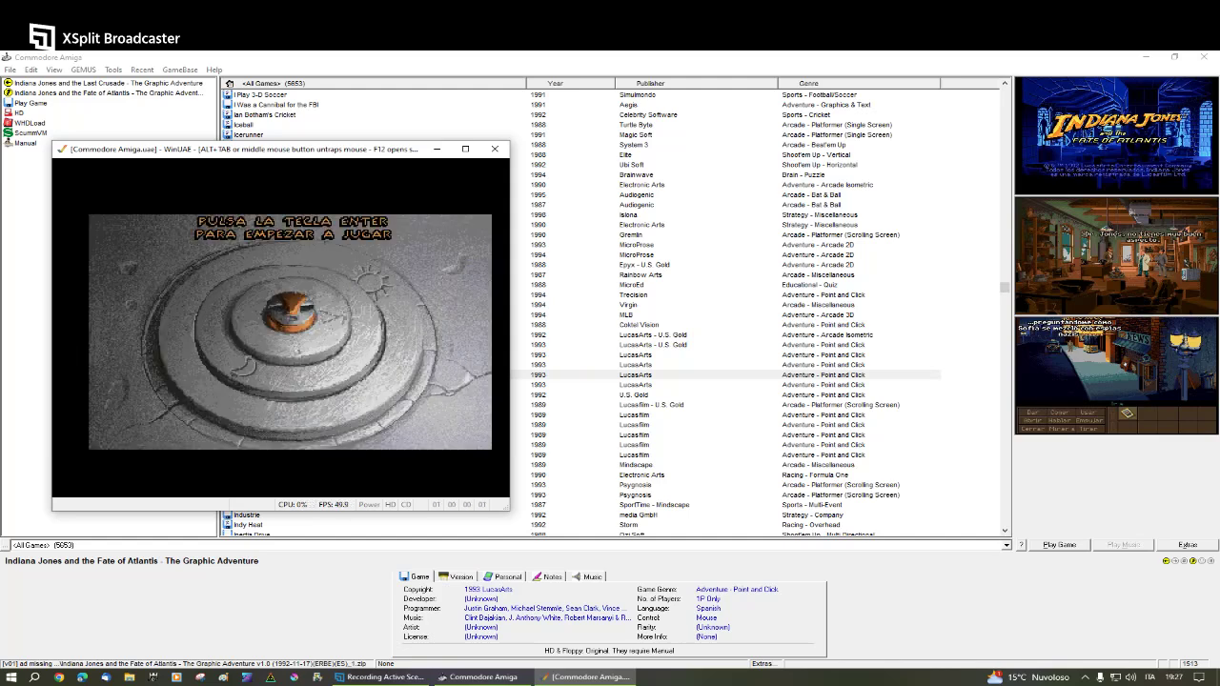
pyautogui.press('Return')
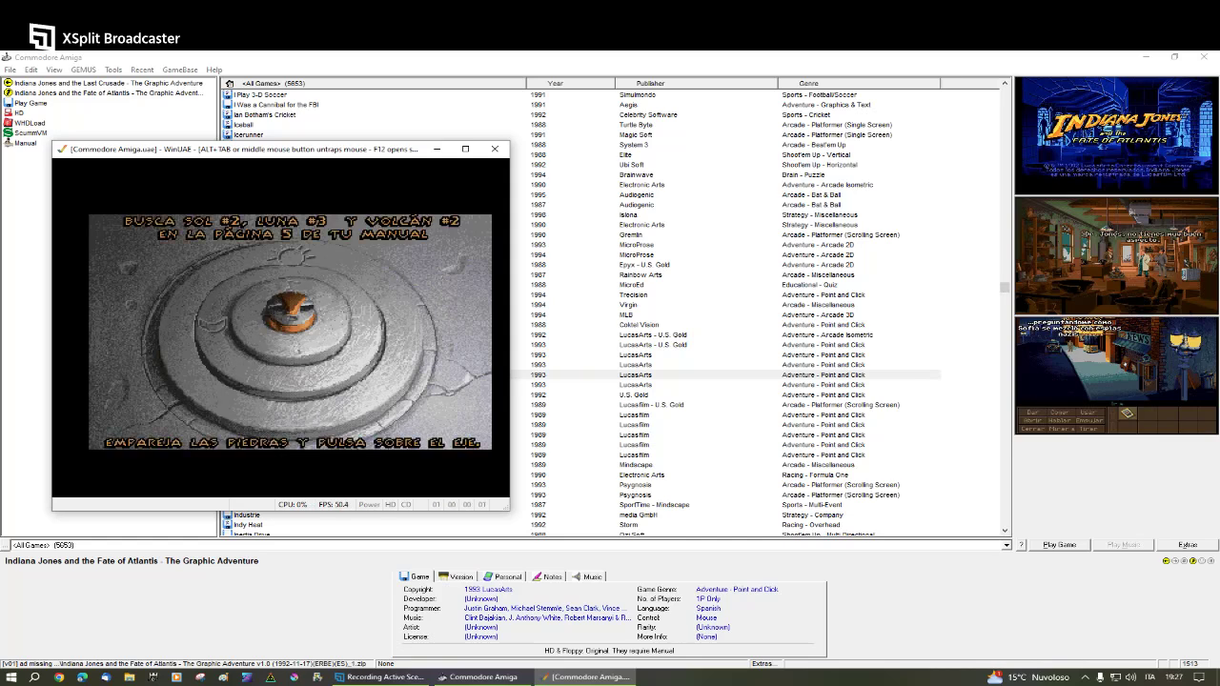
pyautogui.click(286, 317)
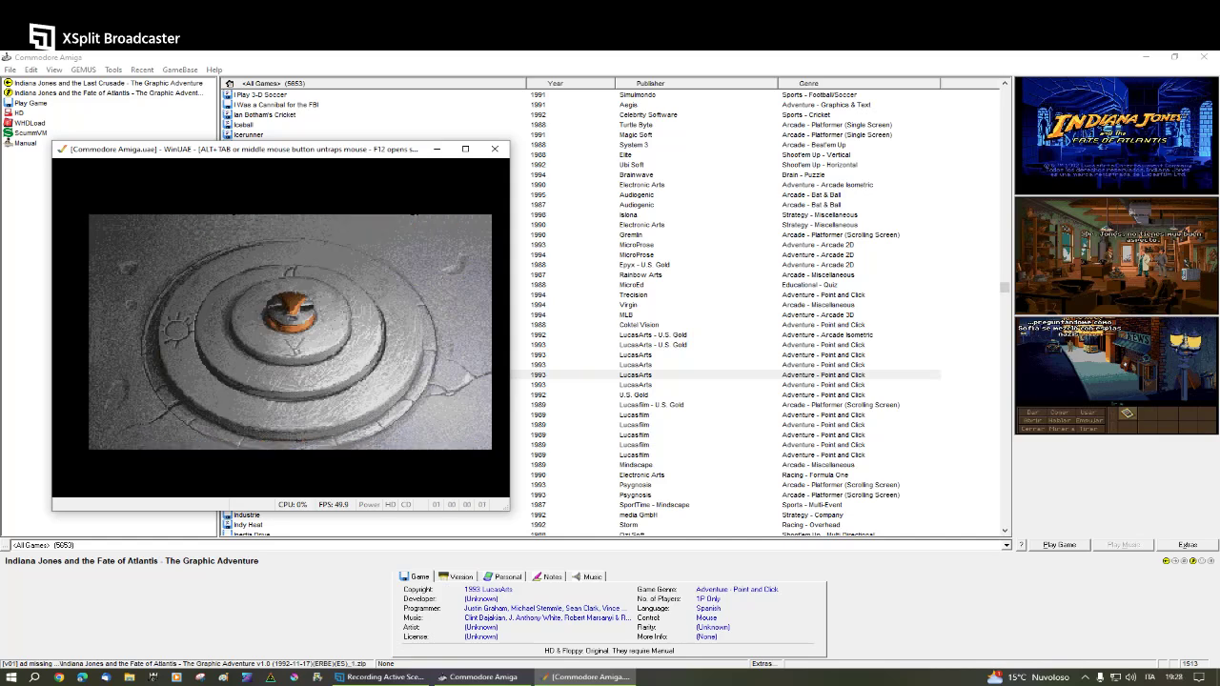
# - Open the game's PDF manual and reposition the emulator window so it covers less of the pages
pyautogui.middleClick(286, 325)
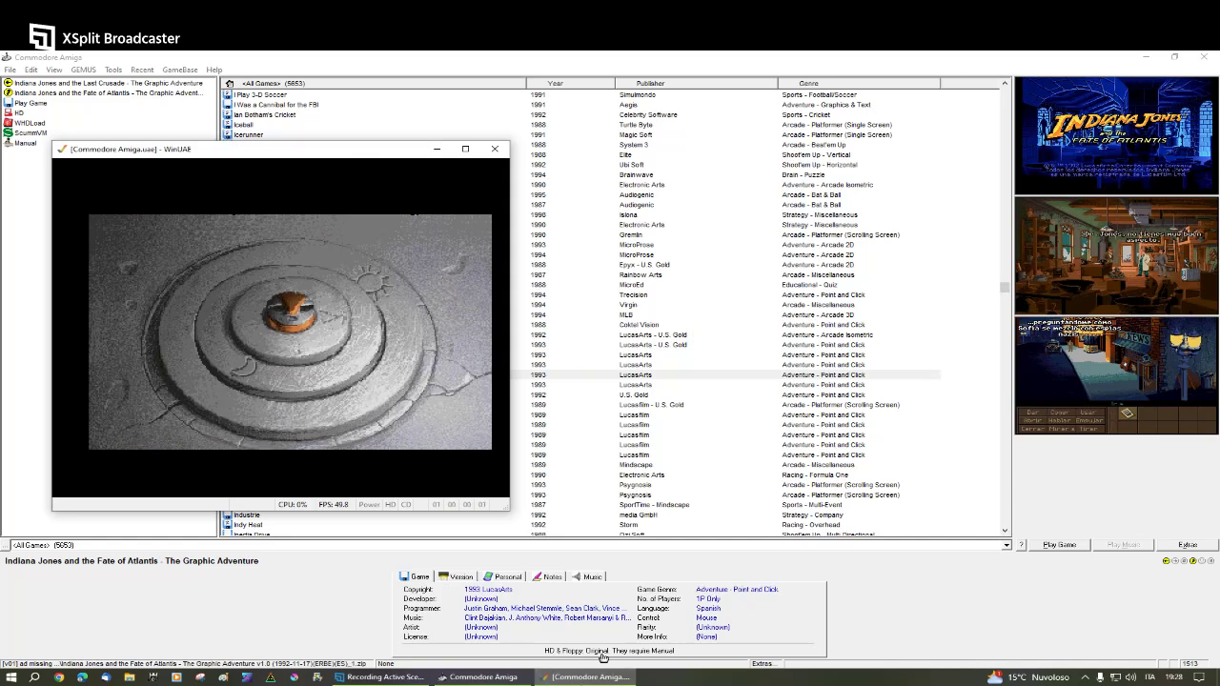
pyautogui.click(32, 143)
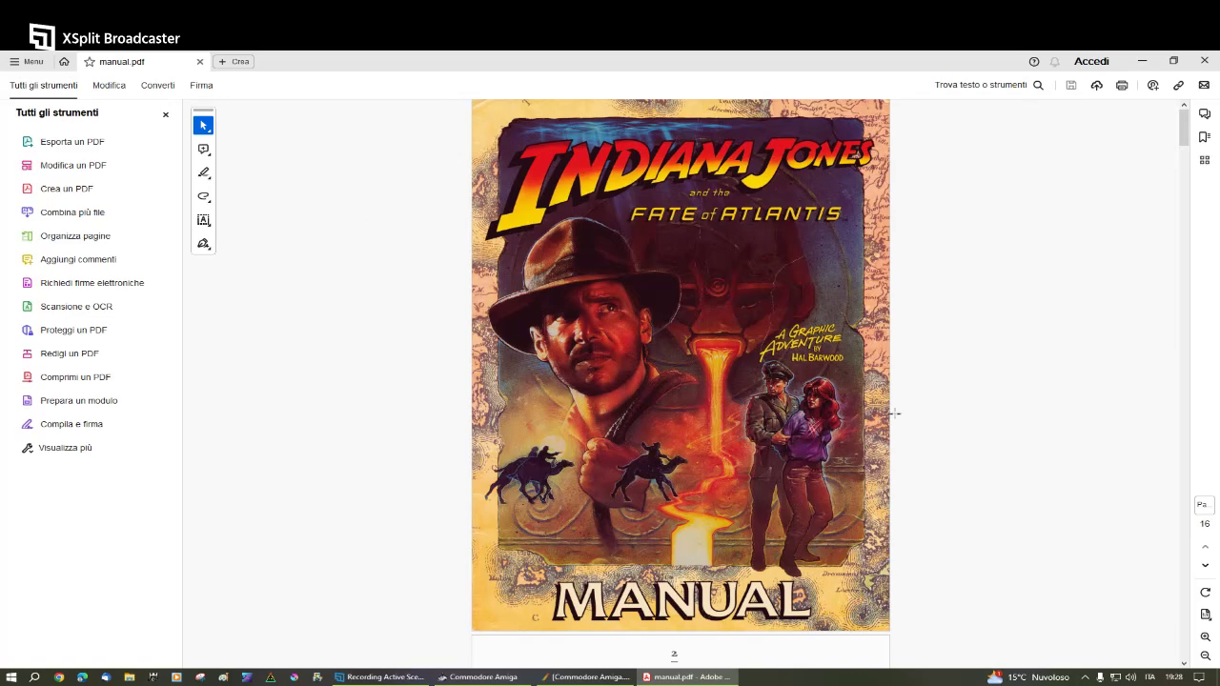
pyautogui.click(585, 677)
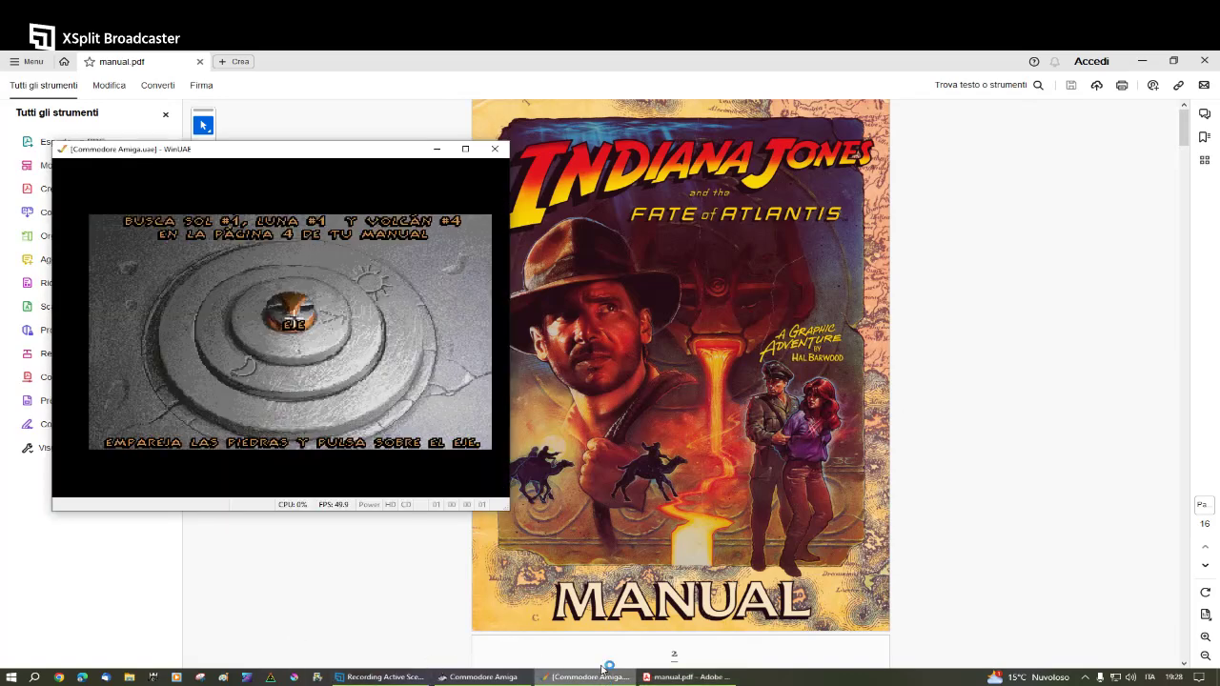
pyautogui.moveTo(324, 149); pyautogui.dragTo(294, 153)
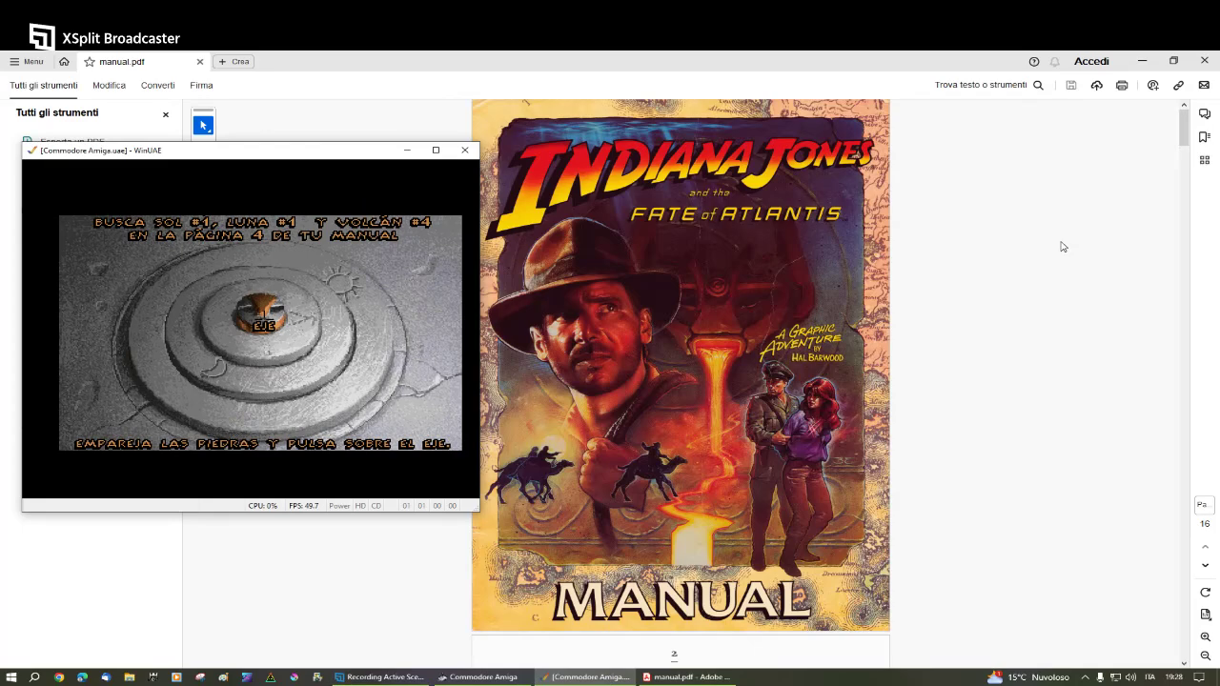
pyautogui.click(1190, 143)
pyautogui.scroll(-5, 1190, 143)
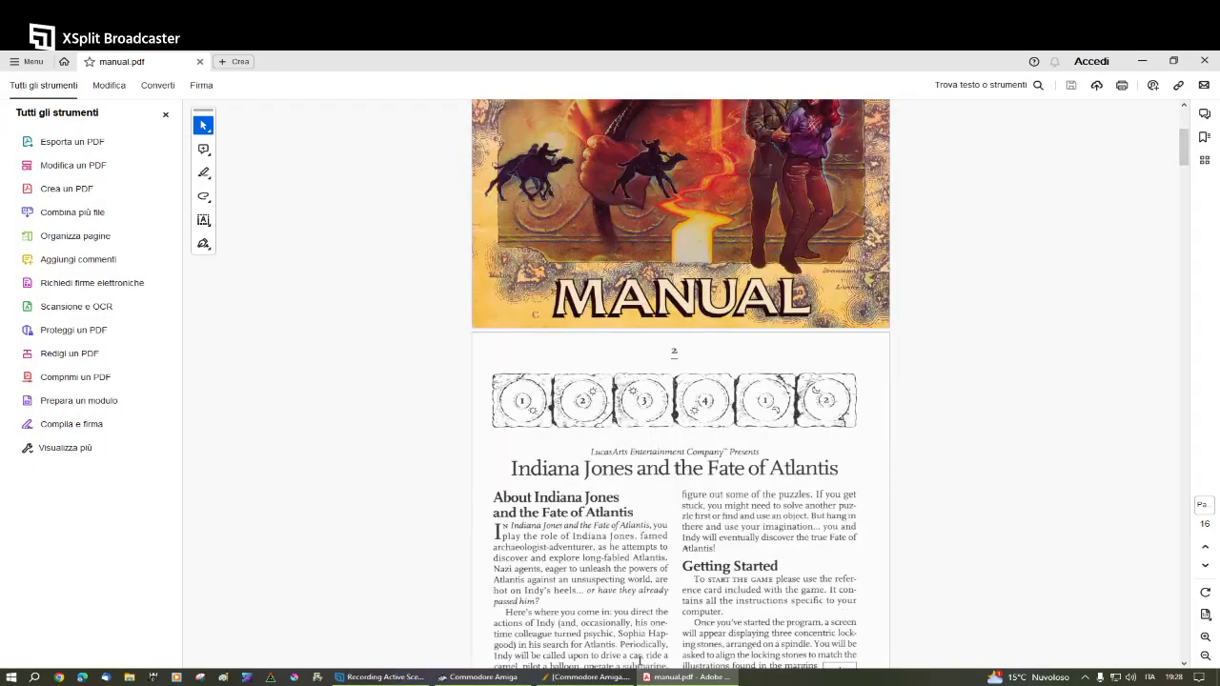
# - Look up page 4 of the manual and try to match the stones for sun #1, moon #1 and volcano #4
pyautogui.click(588, 677)
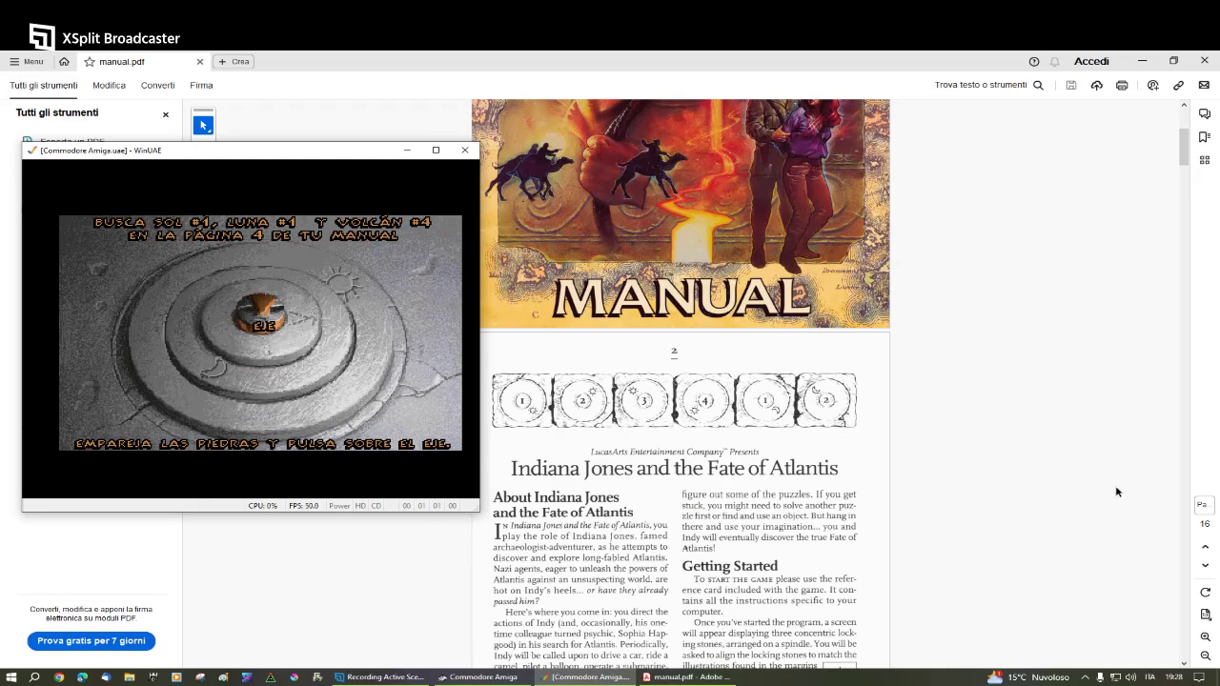
pyautogui.moveTo(1185, 153); pyautogui.dragTo(1183, 221)
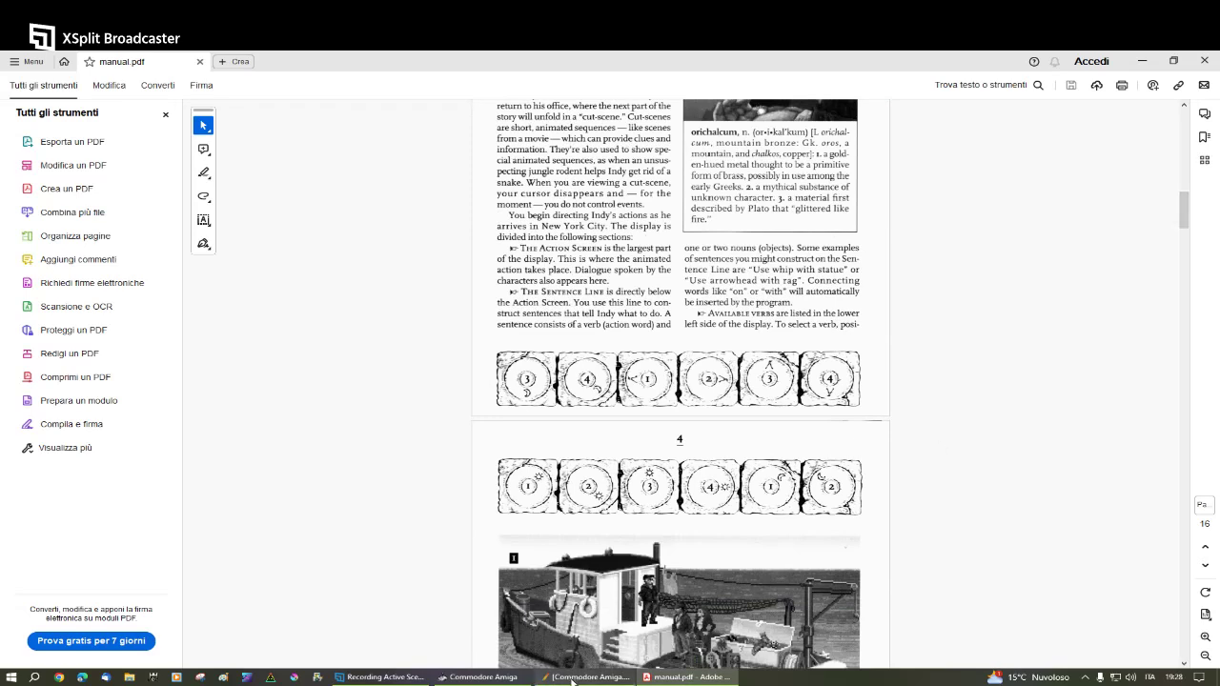
pyautogui.click(588, 677)
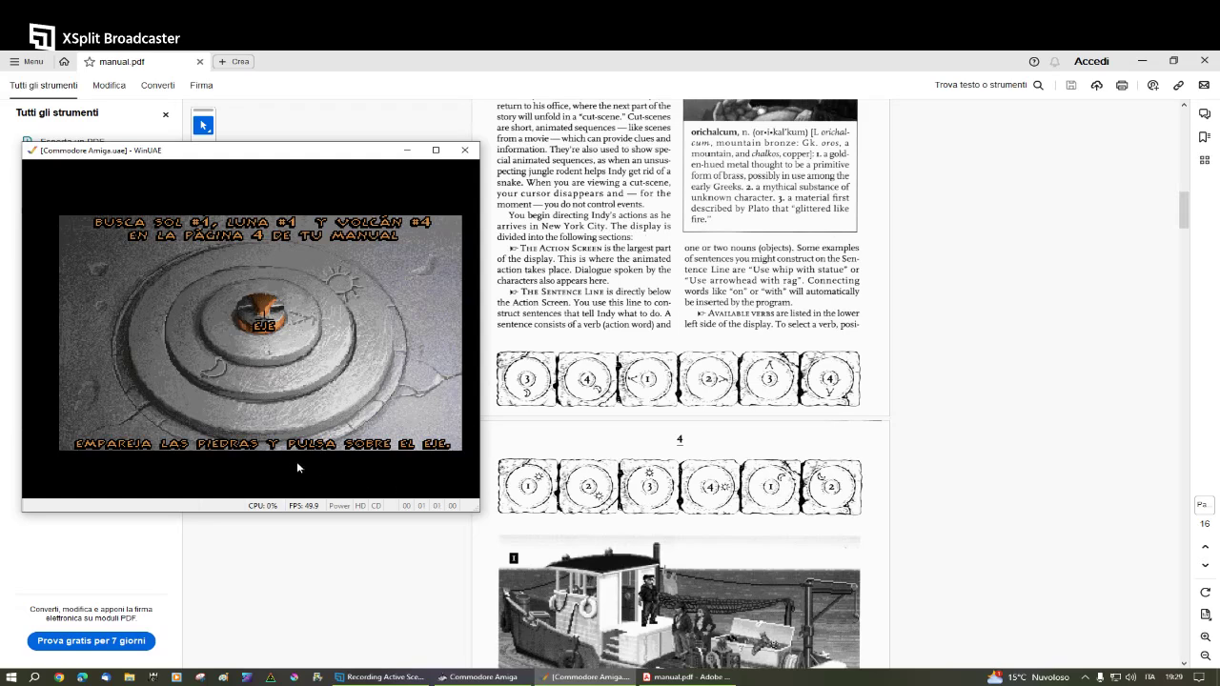
pyautogui.click(277, 388)
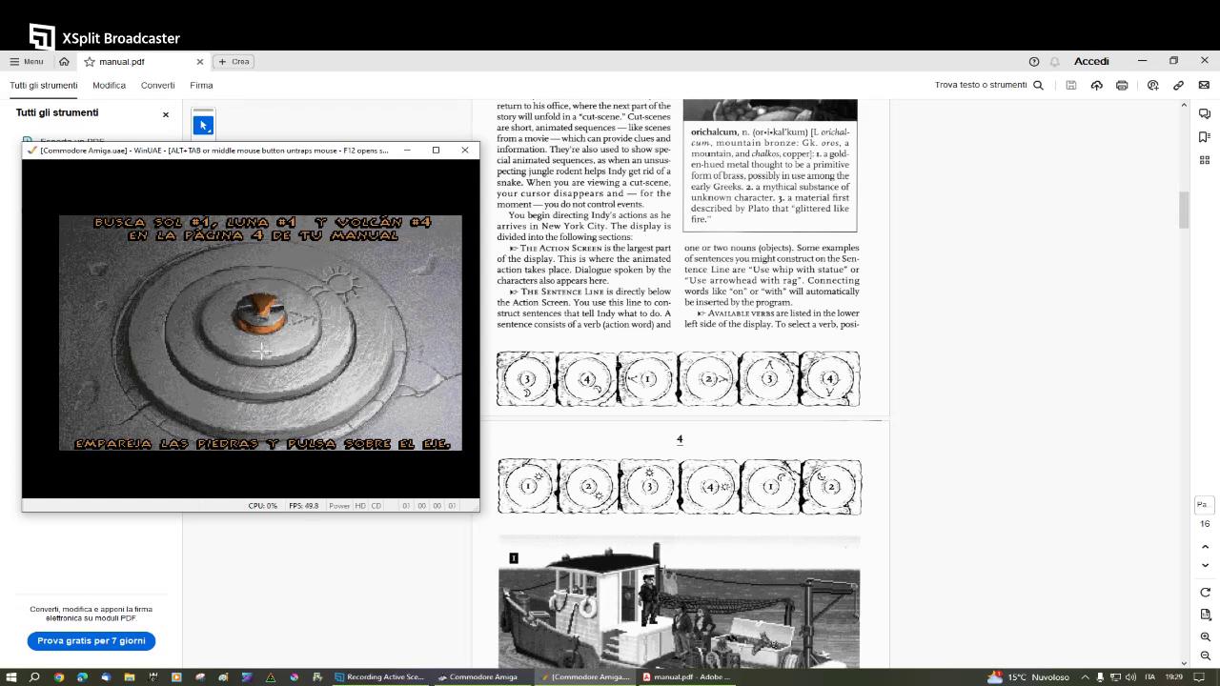
pyautogui.click(291, 318)
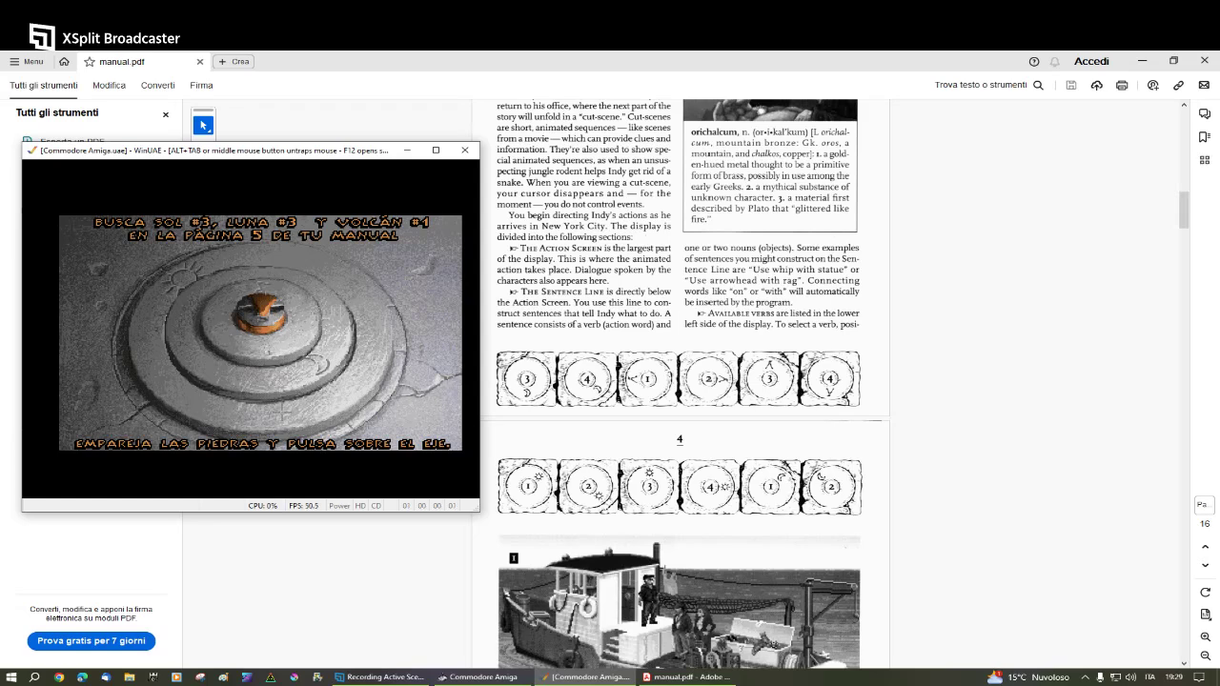
# - Look up sun #3, moon #3 and volcano #1 on page 5 of the manual for the new stone-disc challenge
pyautogui.click(282, 412)
pyautogui.middleClick(458, 383)
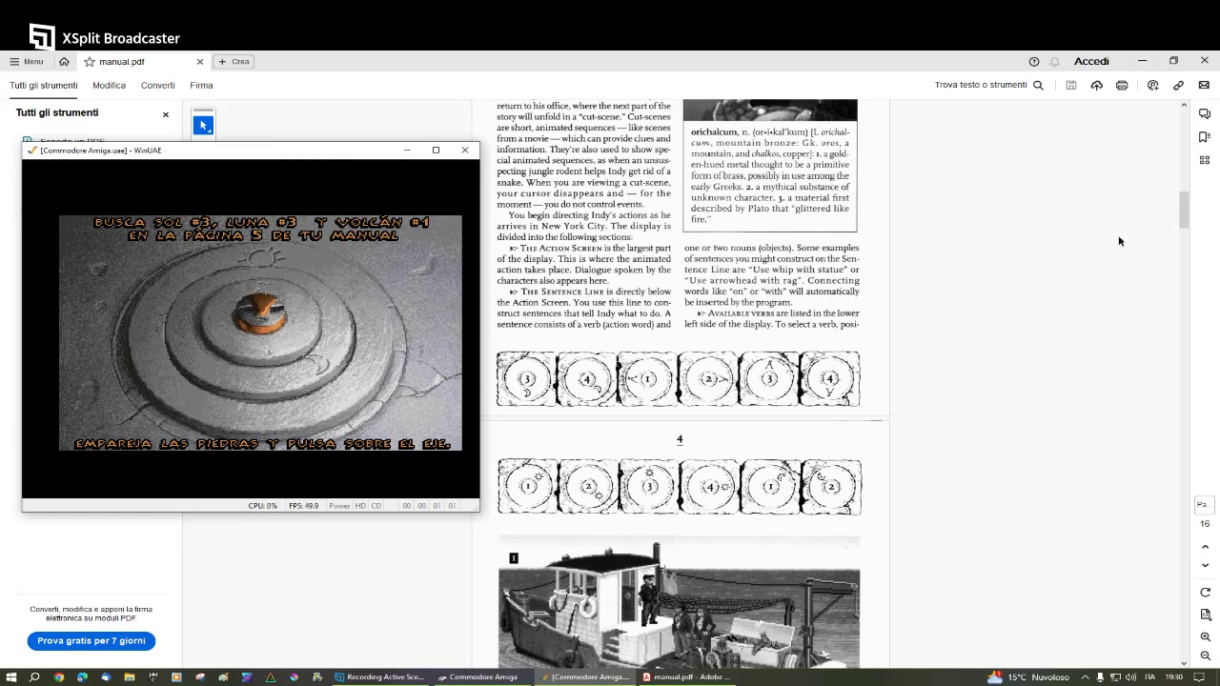
pyautogui.moveTo(1186, 221); pyautogui.dragTo(1185, 264)
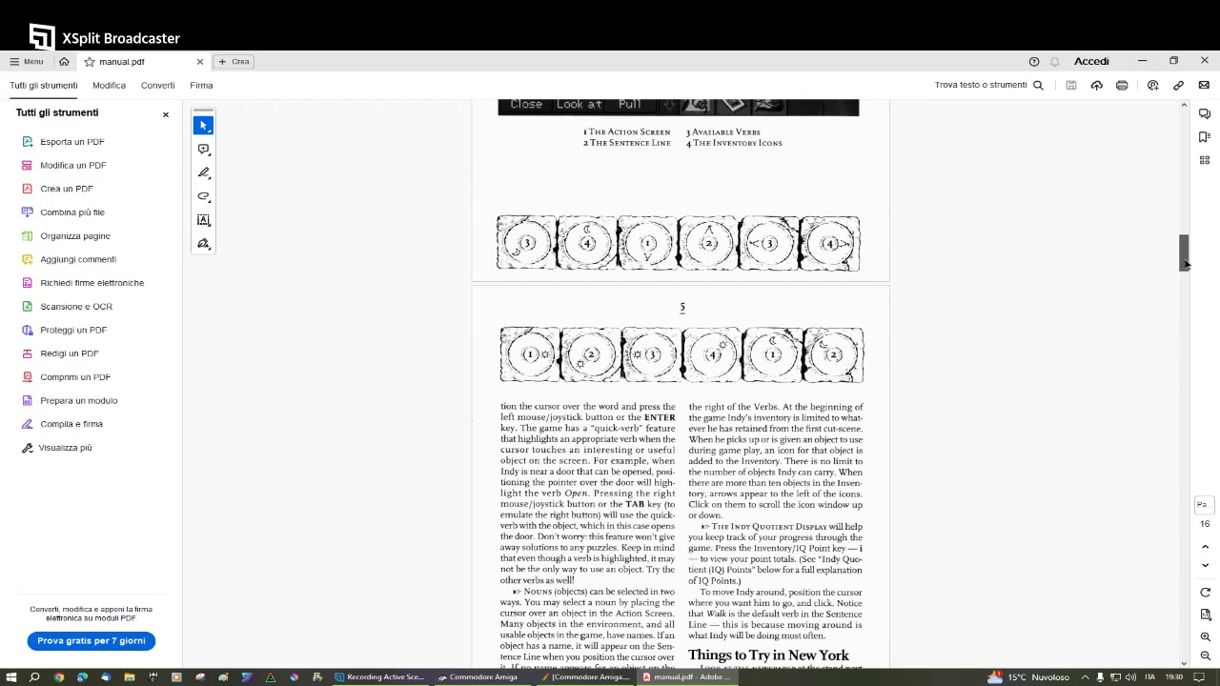
pyautogui.moveTo(1186, 264); pyautogui.dragTo(1186, 276)
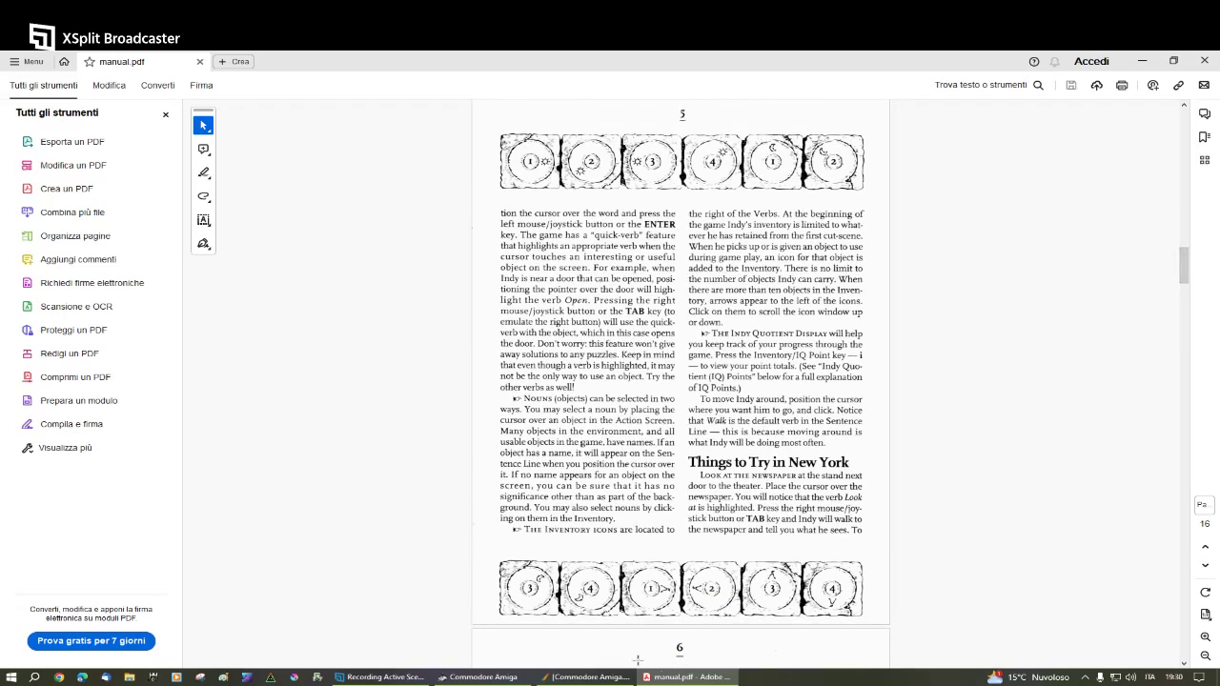
pyautogui.click(608, 680)
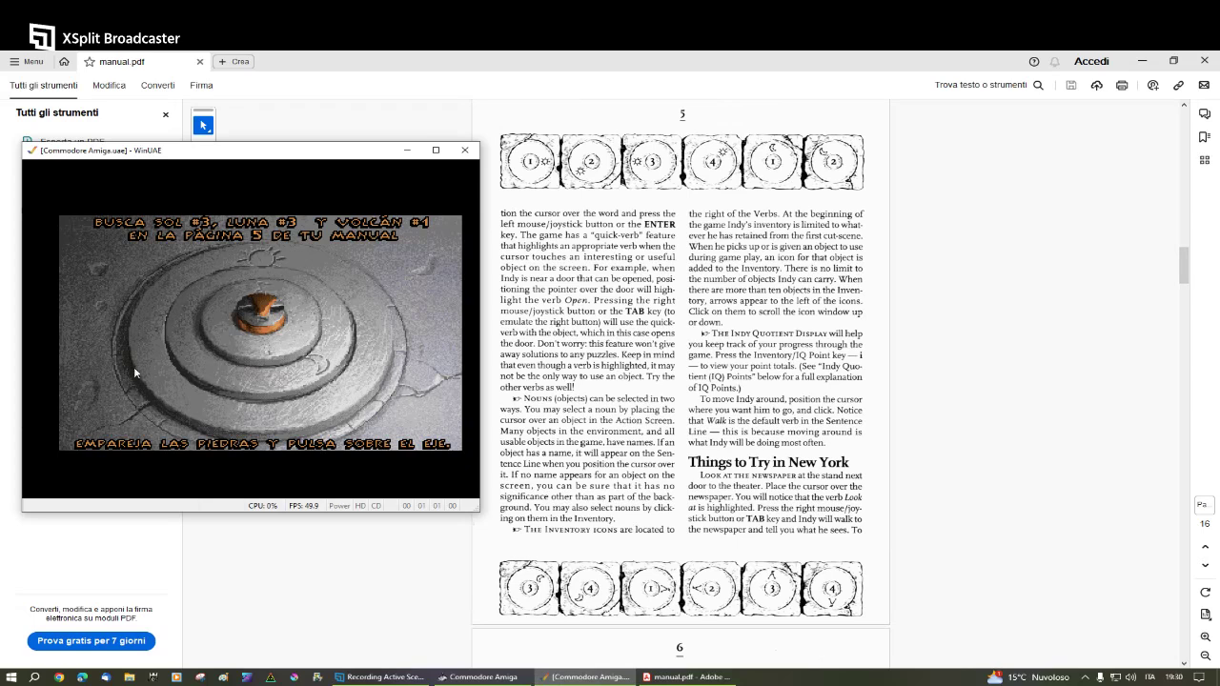
# - Rotate the stone rings to match sun #3, moon #3 and volcano #1 from page 5, and submit the answer at the central spindle
pyautogui.click(191, 360)
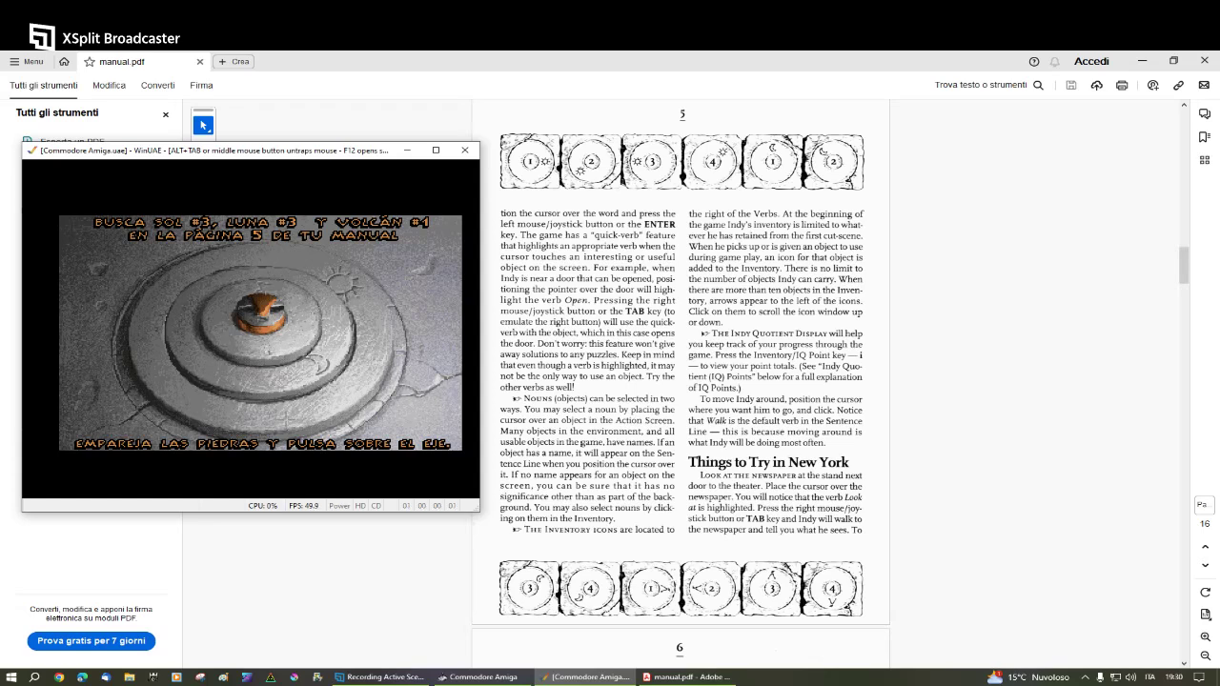
pyautogui.click(284, 418)
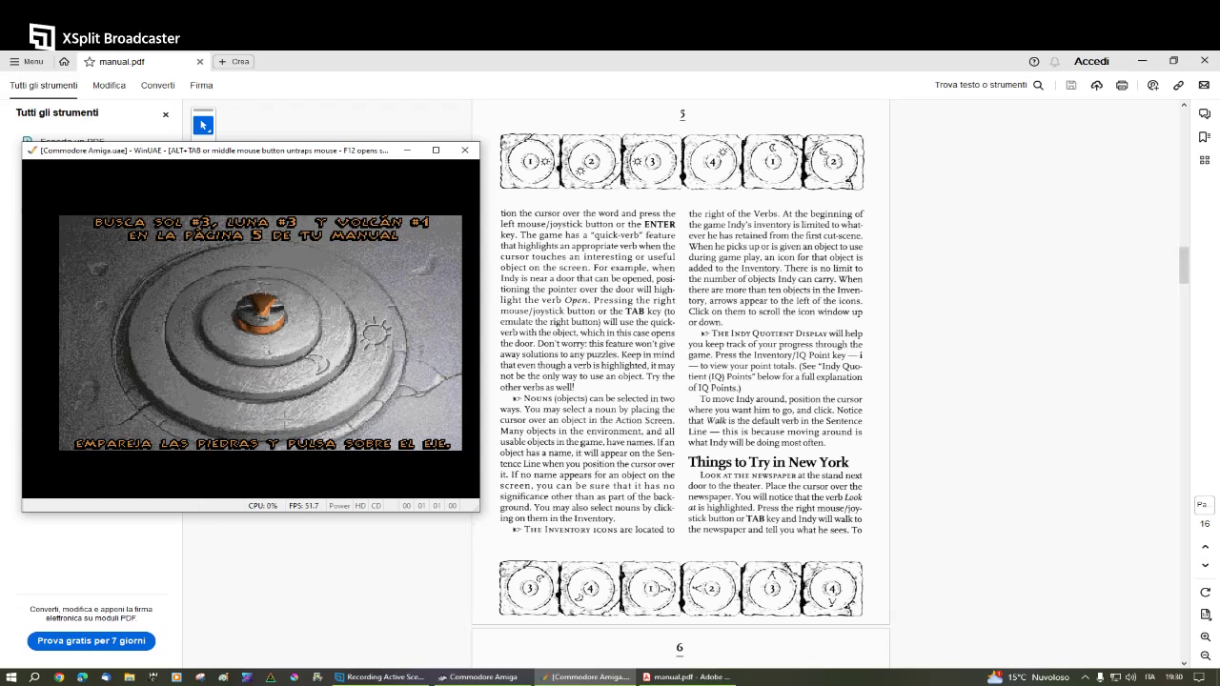
pyautogui.click(284, 417)
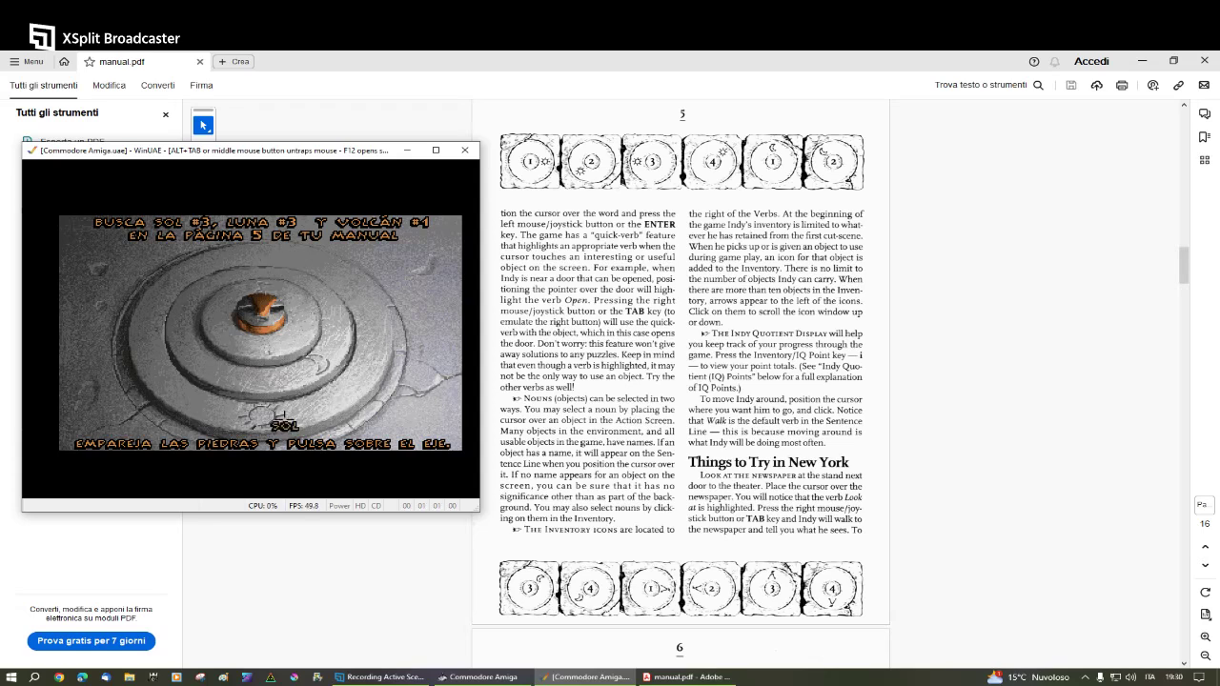
pyautogui.click(284, 417)
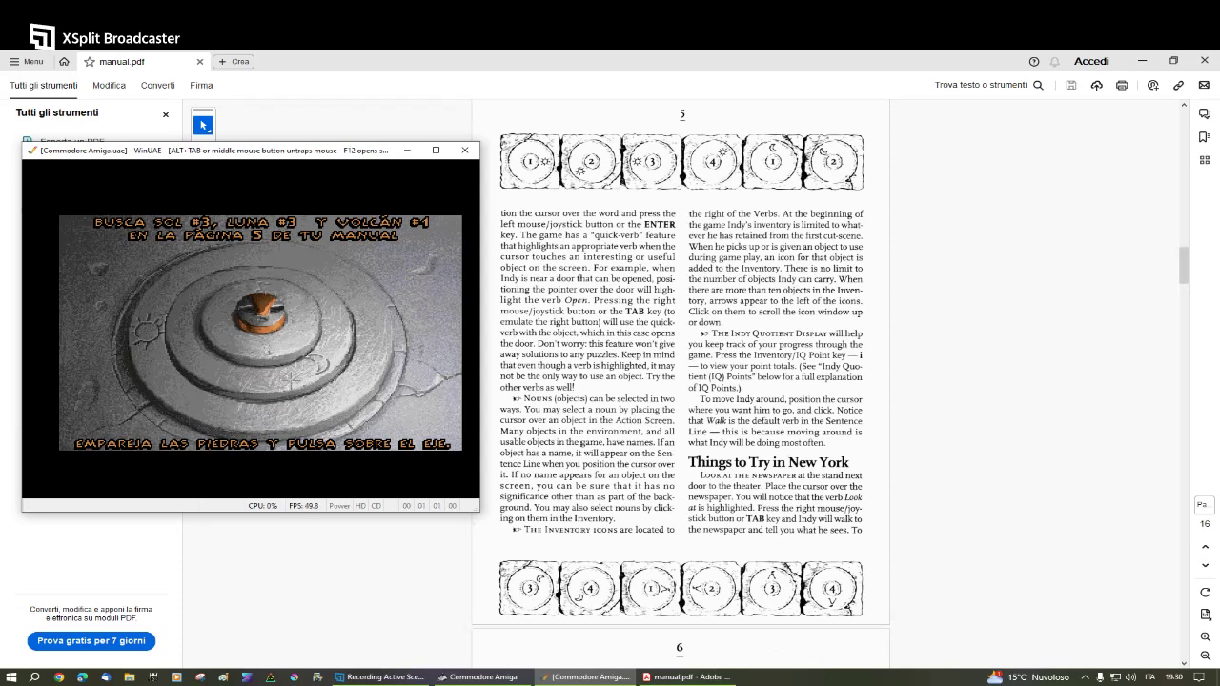
pyautogui.click(291, 380)
pyautogui.click(290, 380)
pyautogui.click(289, 380)
pyautogui.click(290, 381)
pyautogui.click(290, 380)
pyautogui.click(290, 379)
pyautogui.click(290, 340)
pyautogui.click(261, 314)
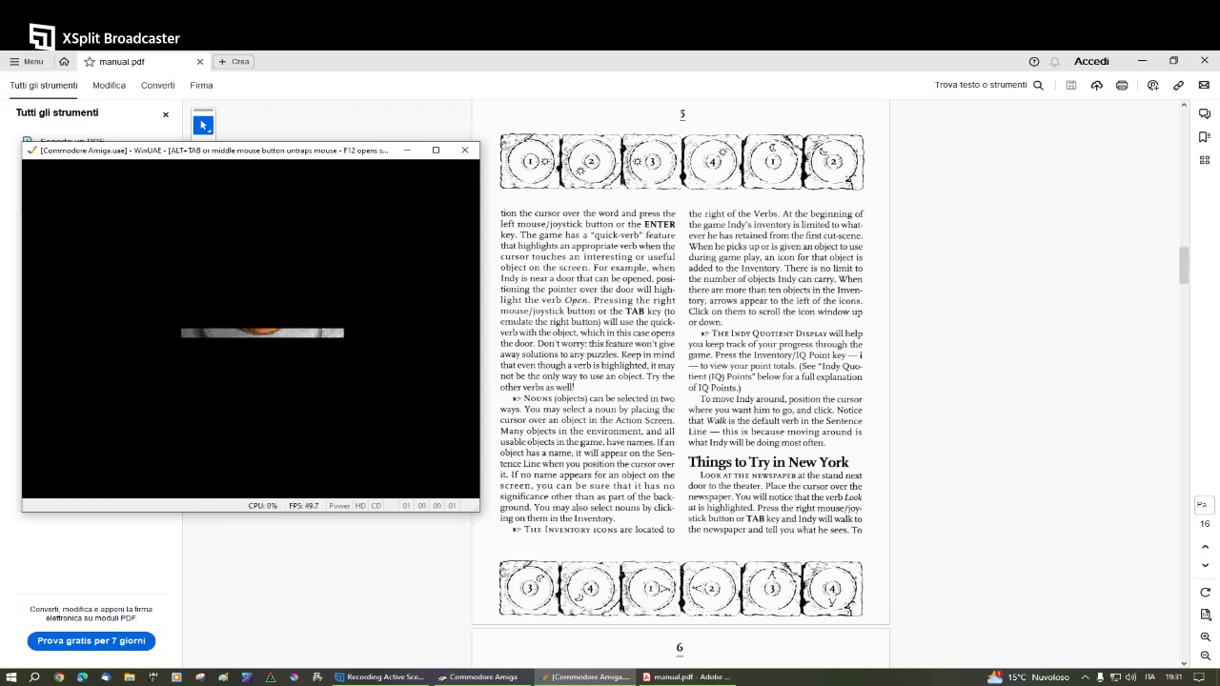
# - Close the PDF manual, watch the game's intro up to the office dialogue, and quit the emulator
pyautogui.middleClick(128, 321)
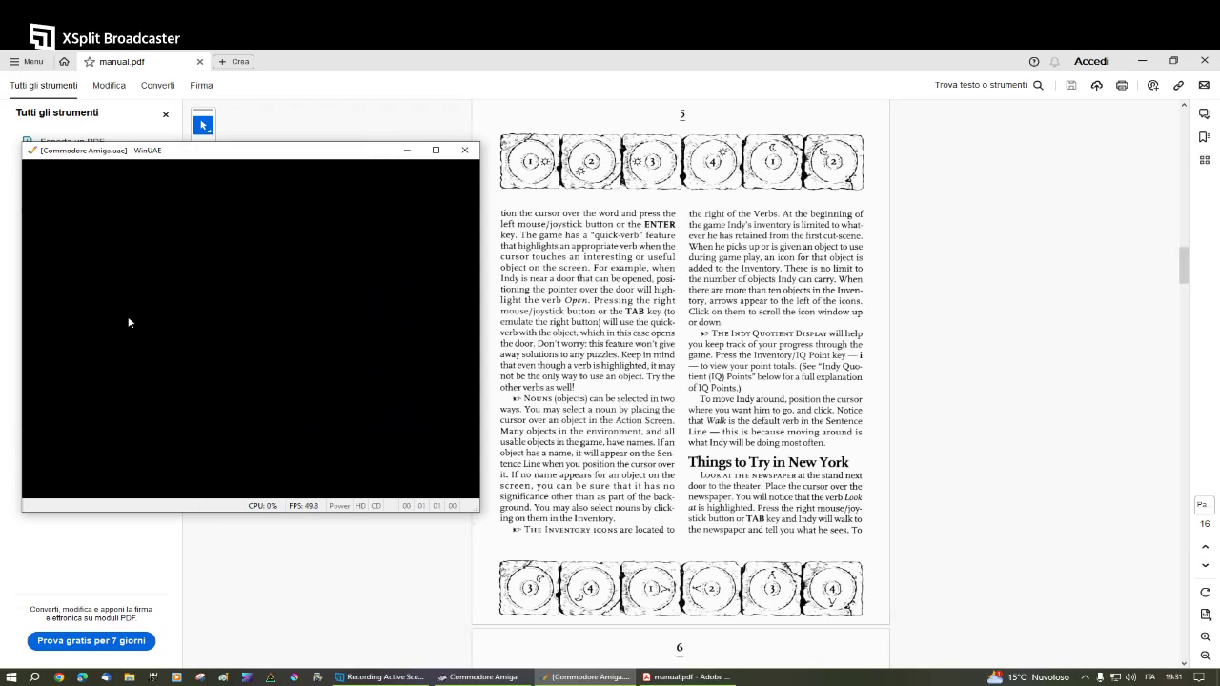
pyautogui.click(1207, 63)
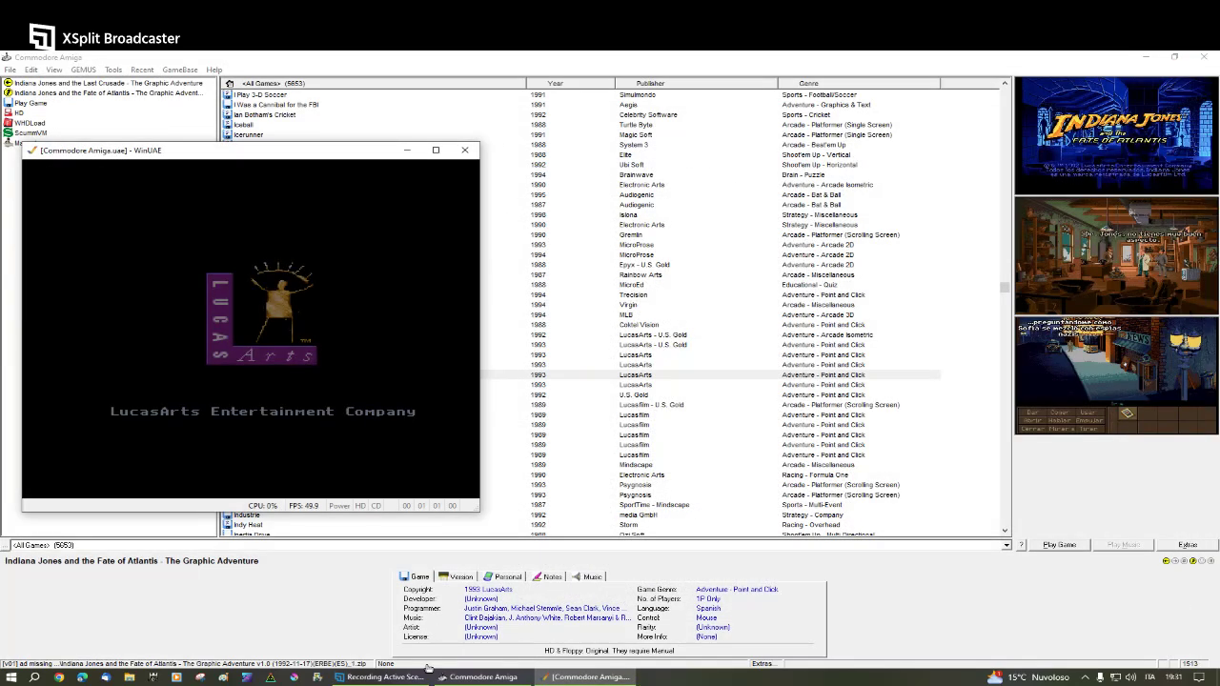
pyautogui.click(283, 394)
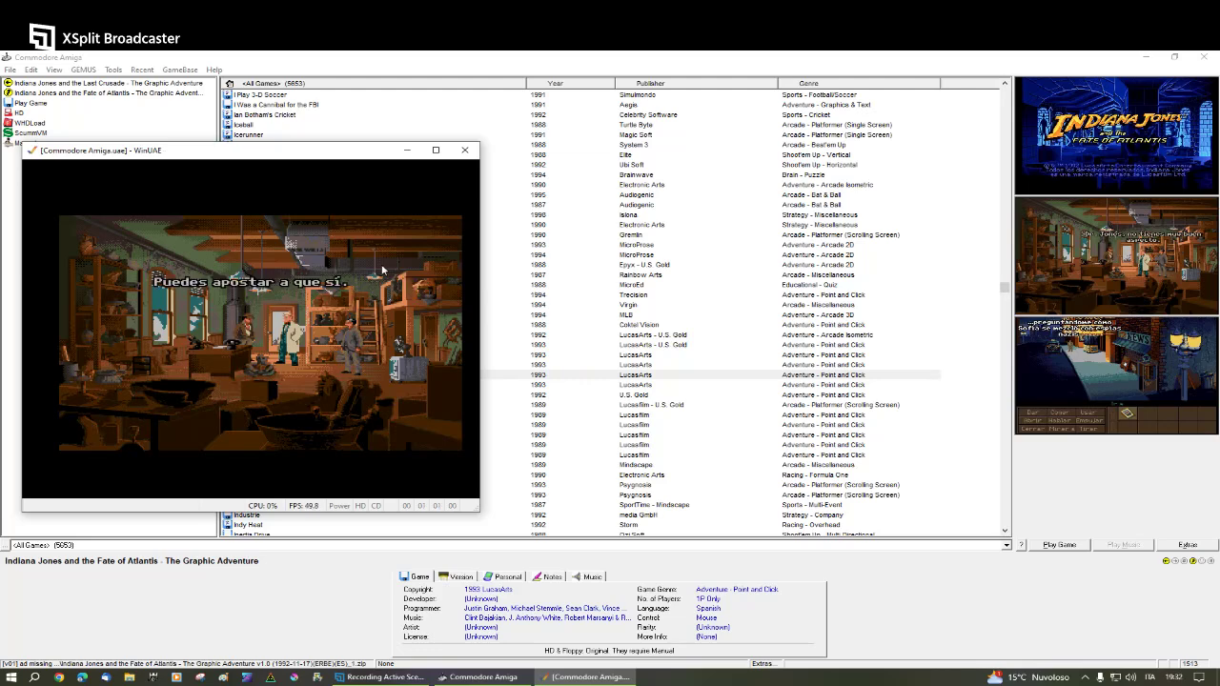
pyautogui.click(465, 150)
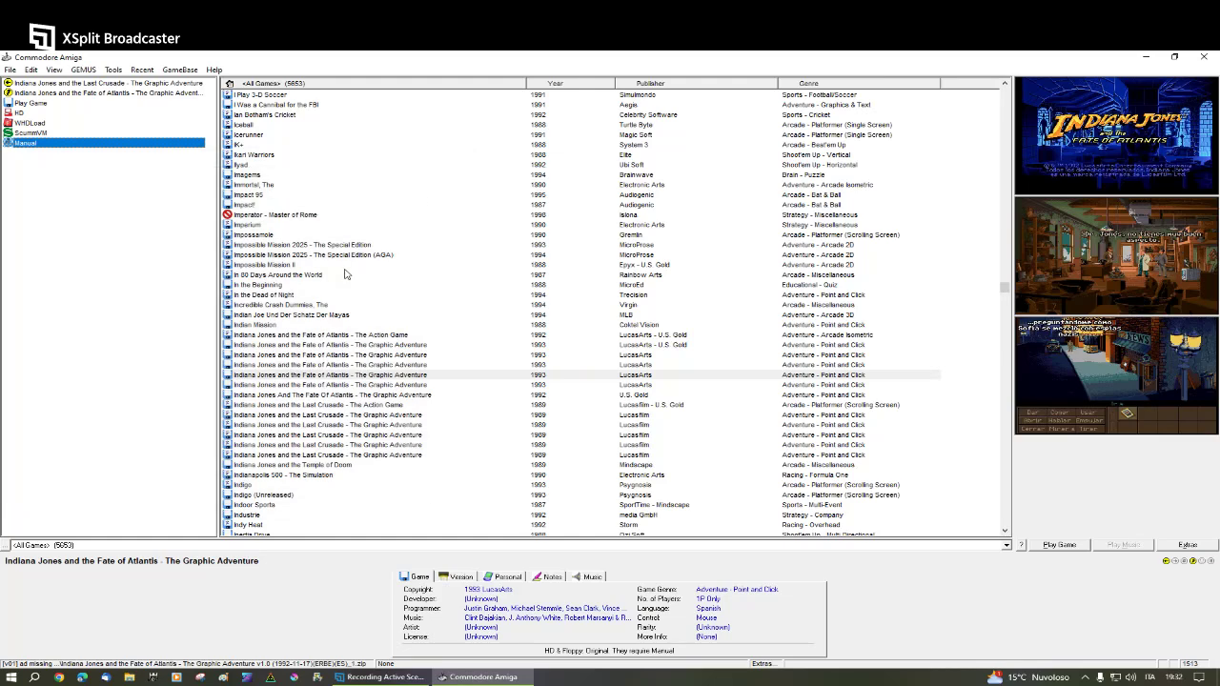
# - Launch the ScummVM version of Indiana Jones and the Fate of Atlantis, try the opening scenes and quit the game
pyautogui.click(32, 133)
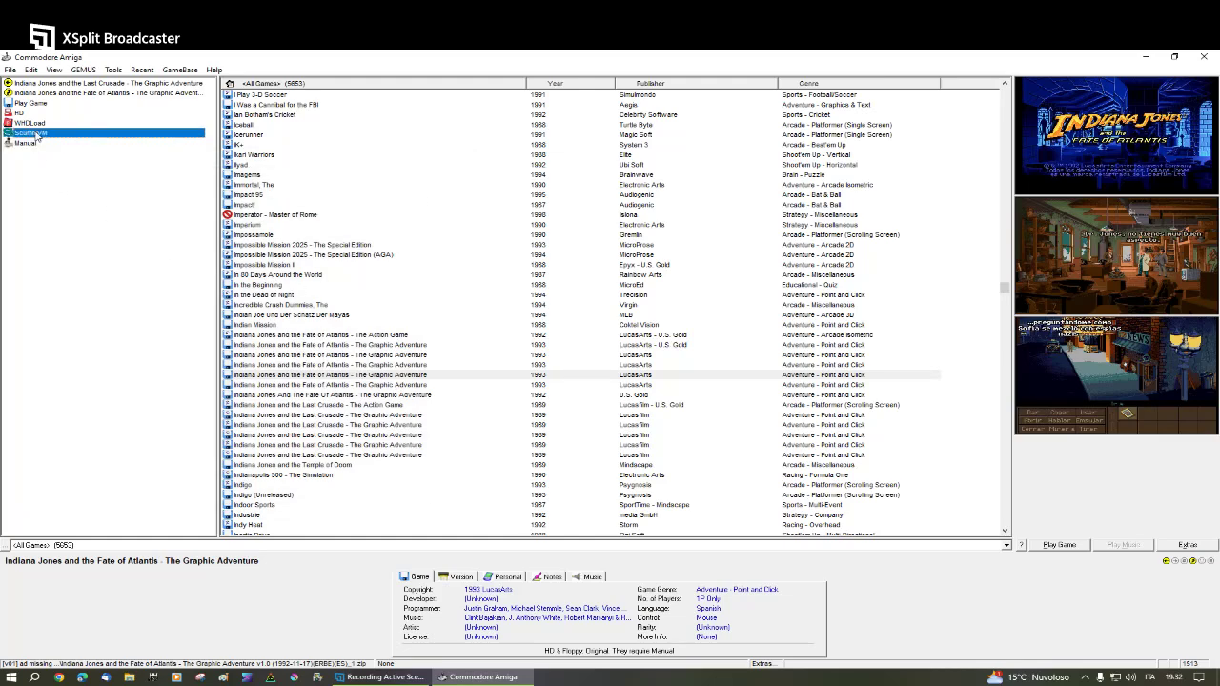
pyautogui.doubleClick(33, 134)
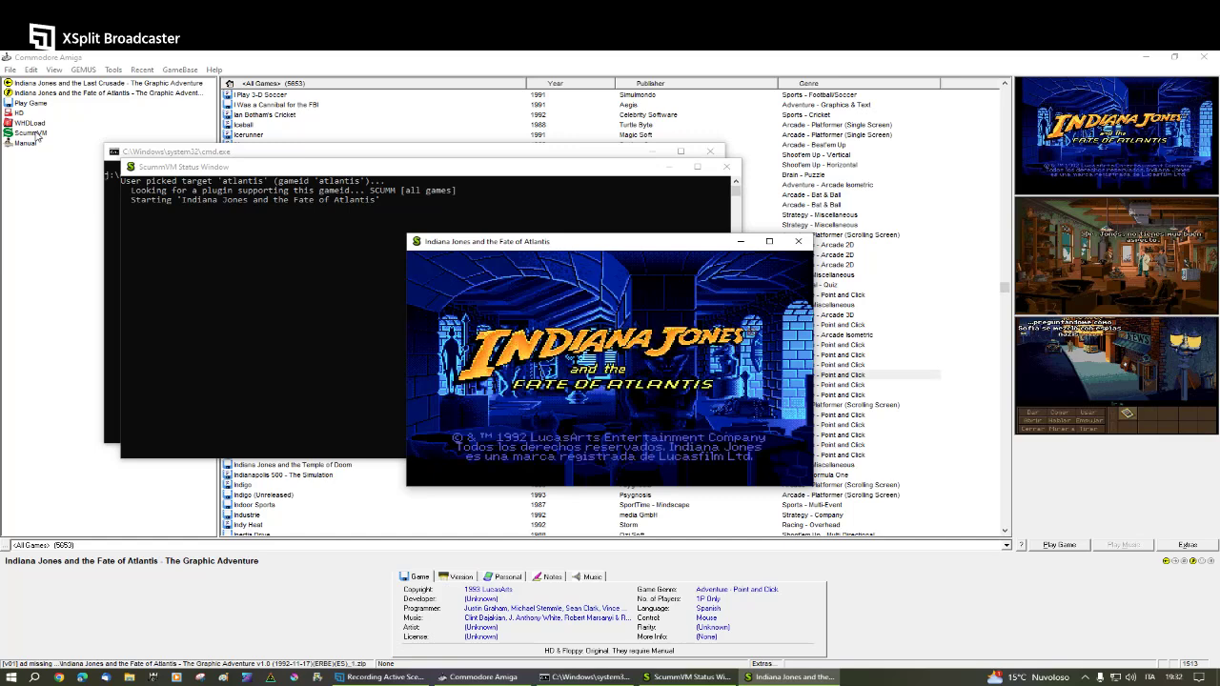
pyautogui.click(36, 135)
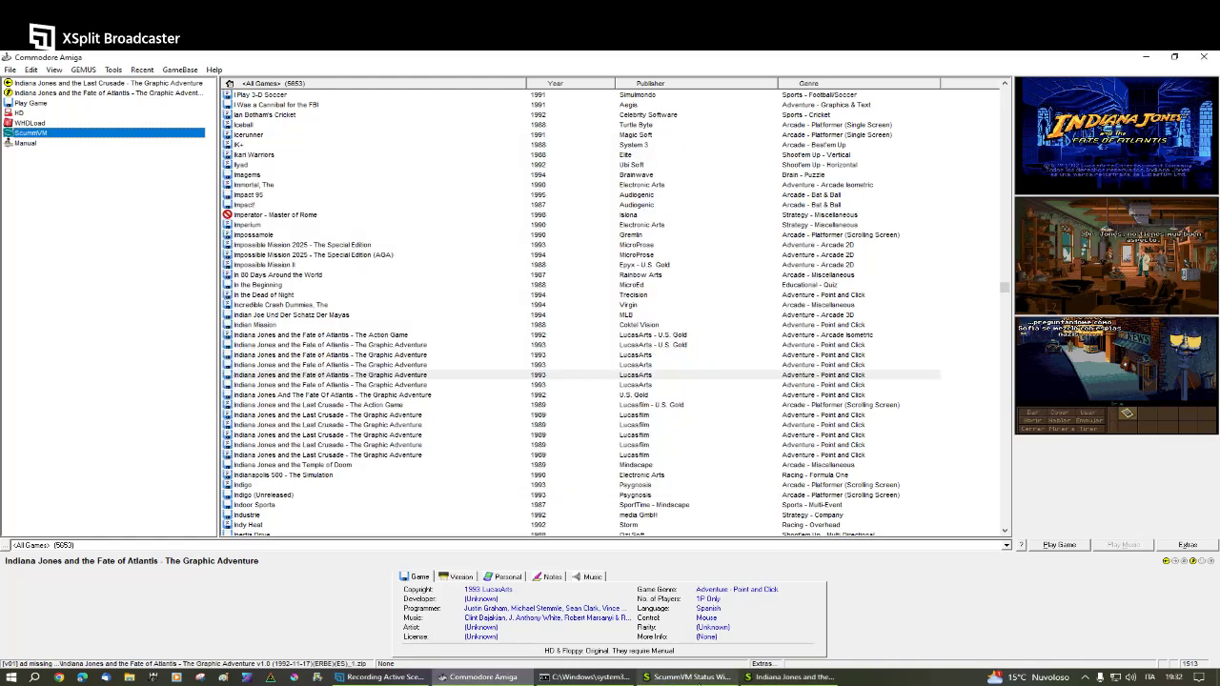
pyautogui.click(792, 677)
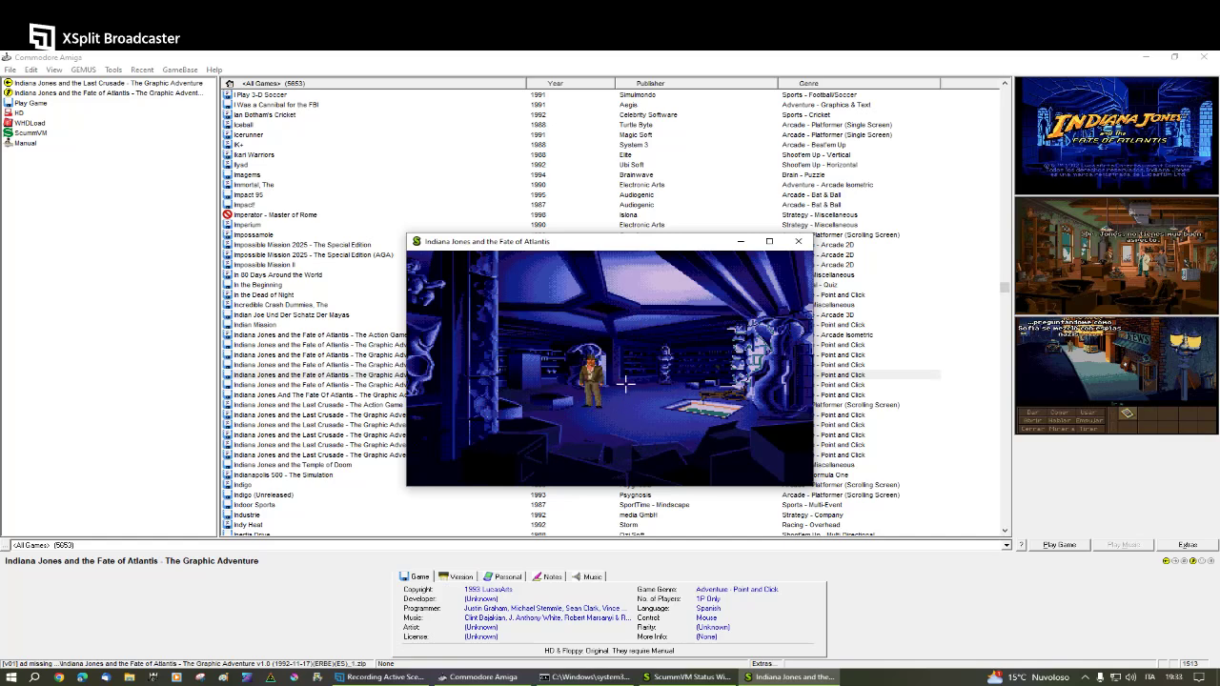
pyautogui.click(704, 398)
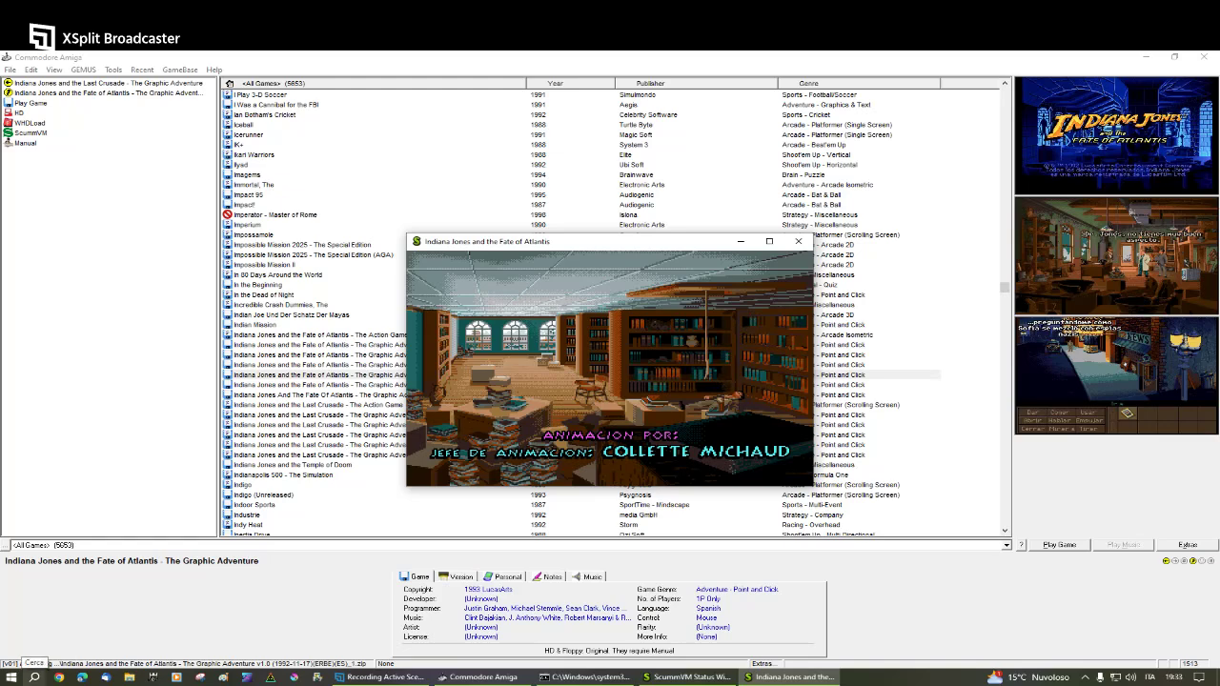
pyautogui.hotkey('ctrl', 'F5')
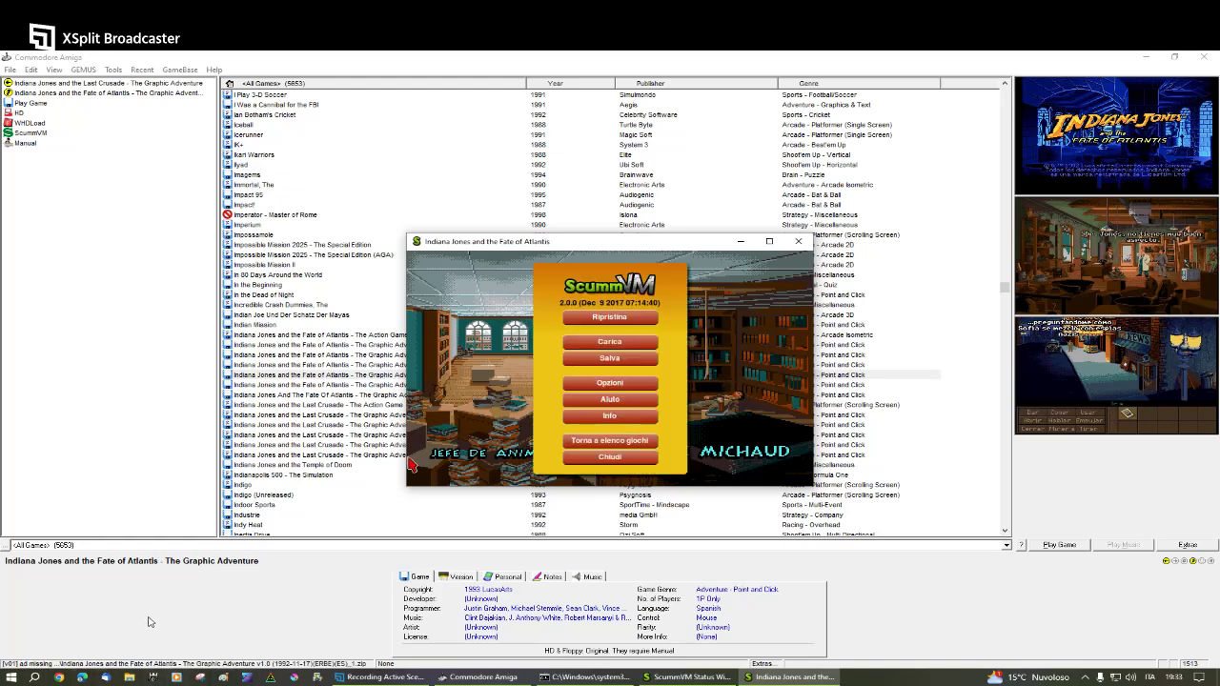
pyautogui.click(578, 458)
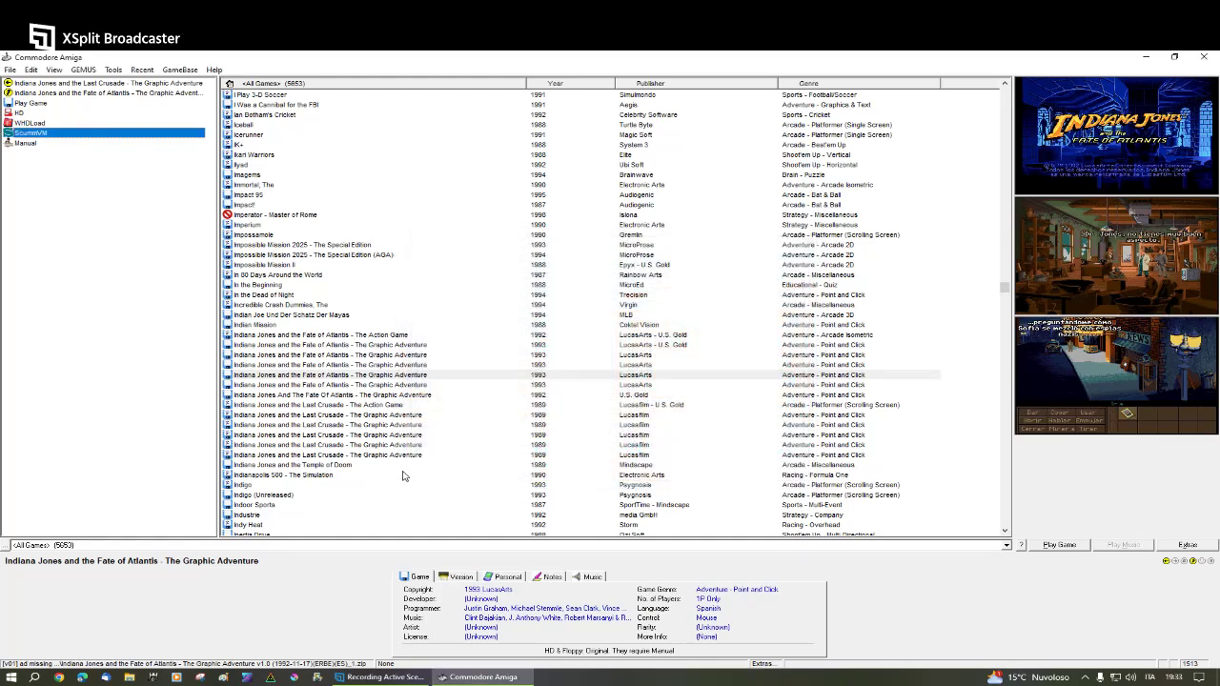
# - Look at the details and screenshots of Indigo, Indigo (Unreleased), Indoor Sports and Inferior
pyautogui.click(314, 496)
pyautogui.scroll(-4, 351, 472)
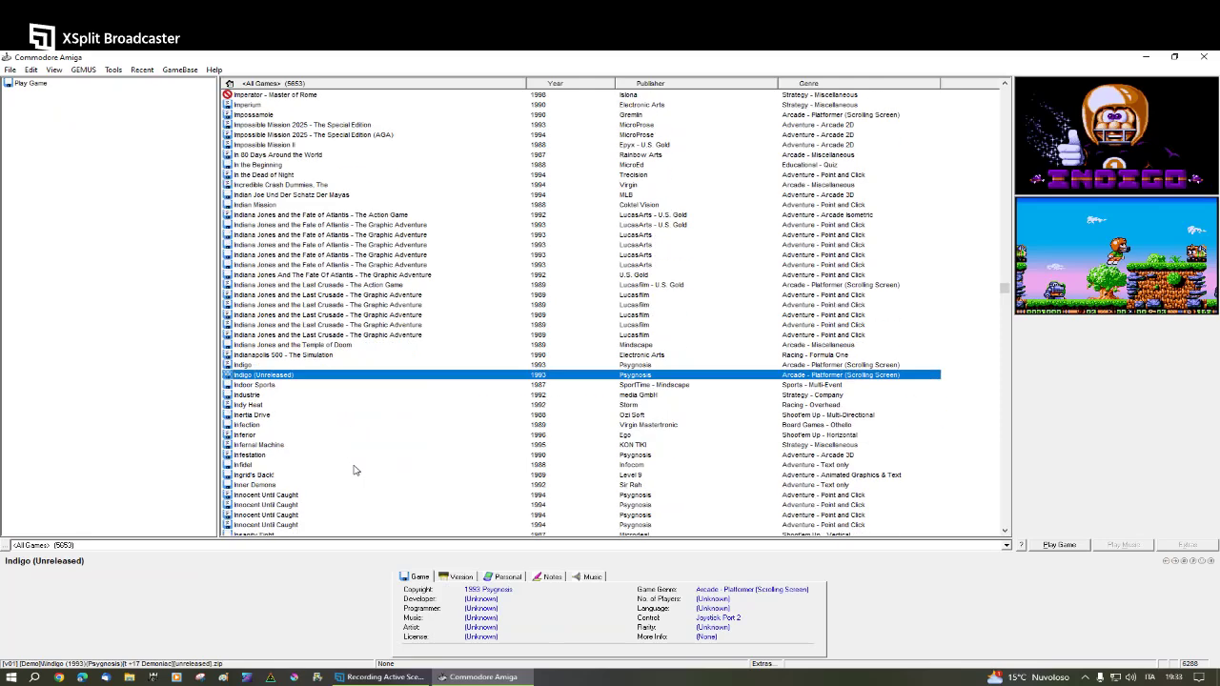
pyautogui.click(267, 365)
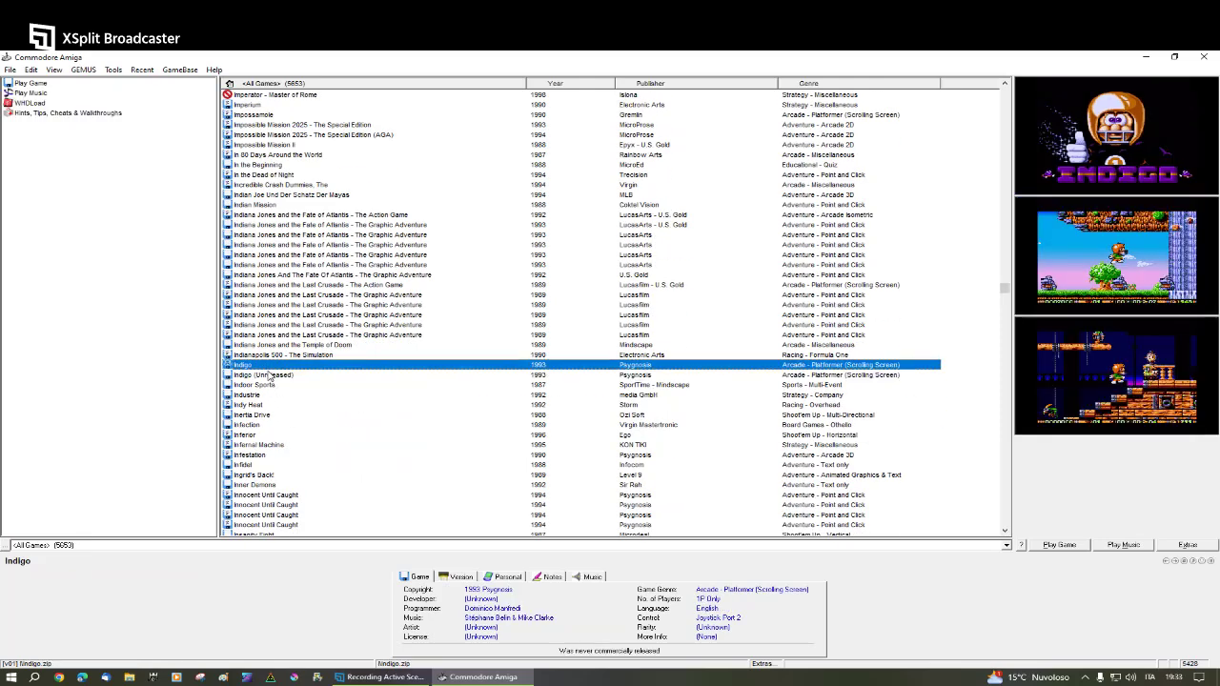
pyautogui.click(276, 384)
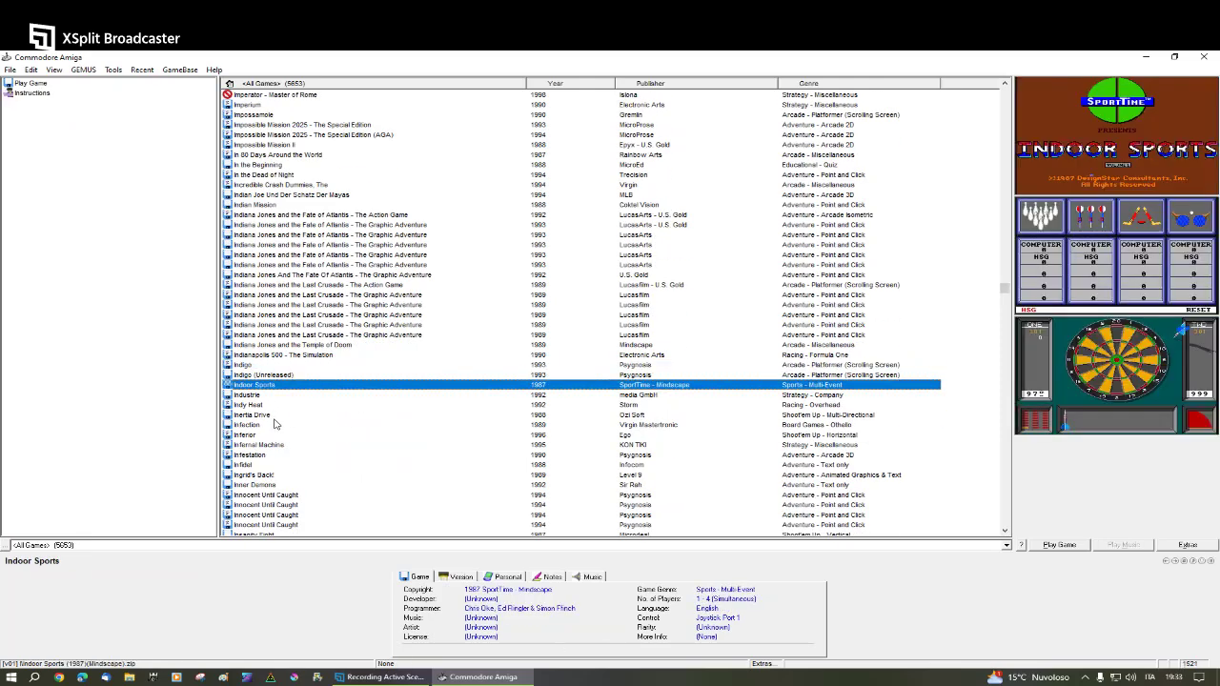
pyautogui.click(281, 378)
pyautogui.click(276, 436)
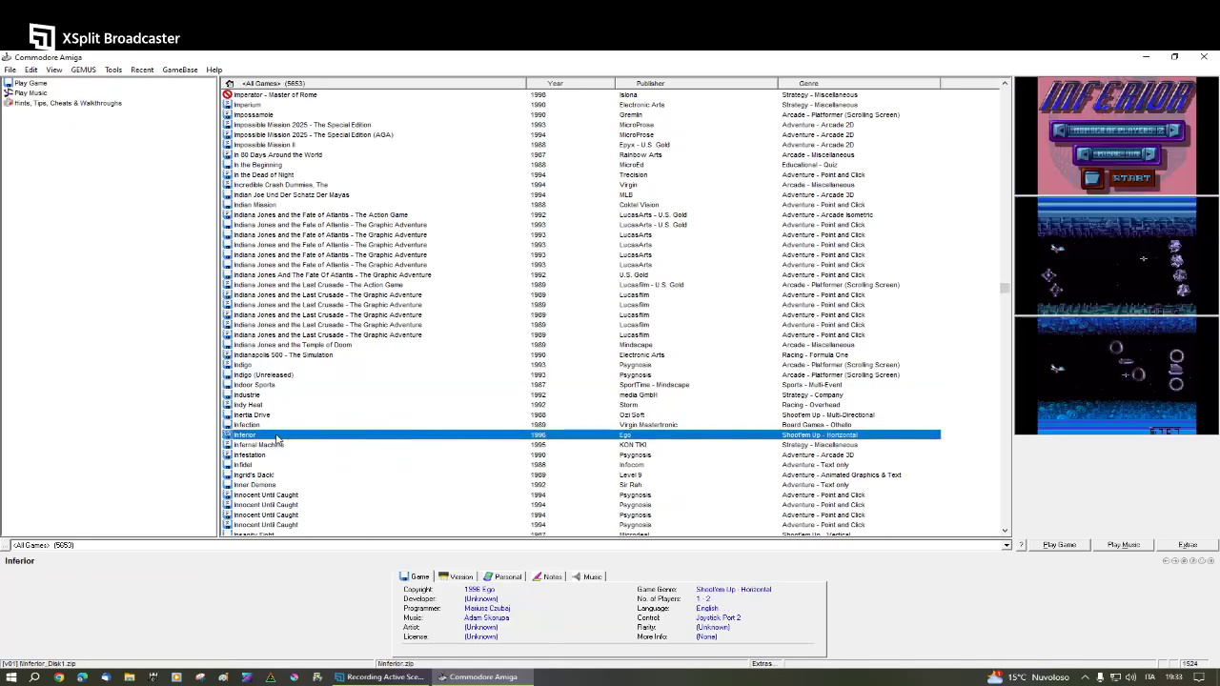
pyautogui.scroll(-5, 308, 416)
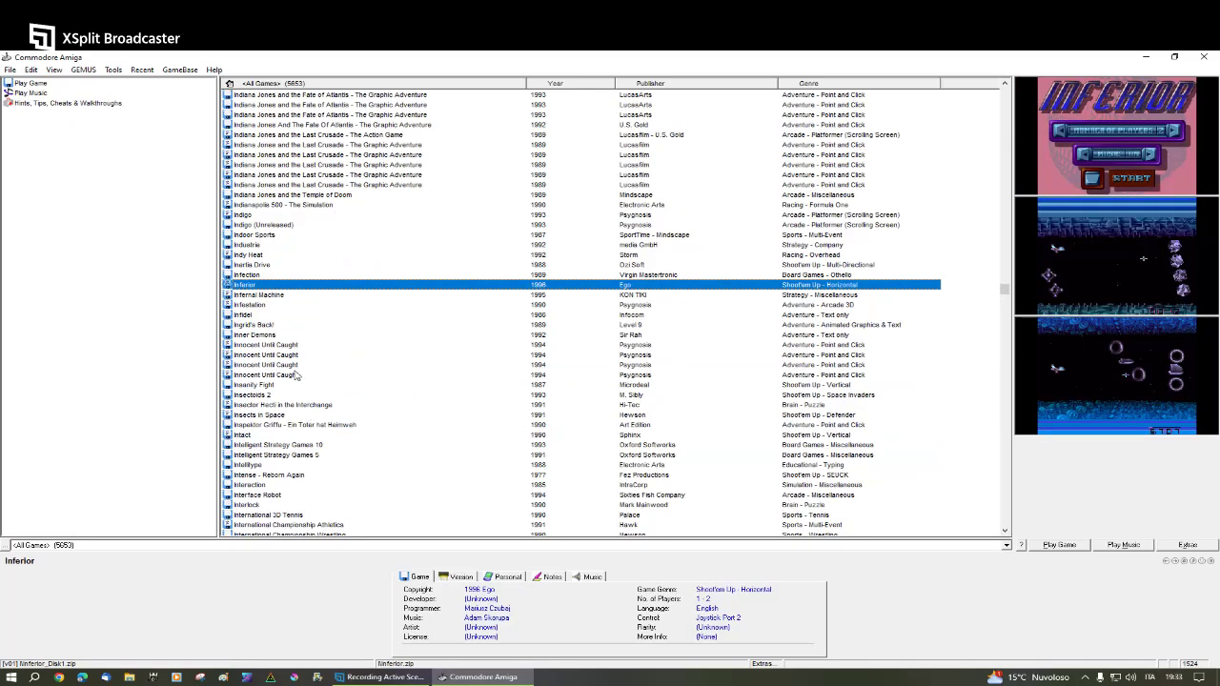
# - Browse the entries for Innocent Until Caught, Insanity Fight, Iron Lord and Ishar - Legend of the Fortress (AGA)
pyautogui.click(296, 337)
pyautogui.click(298, 355)
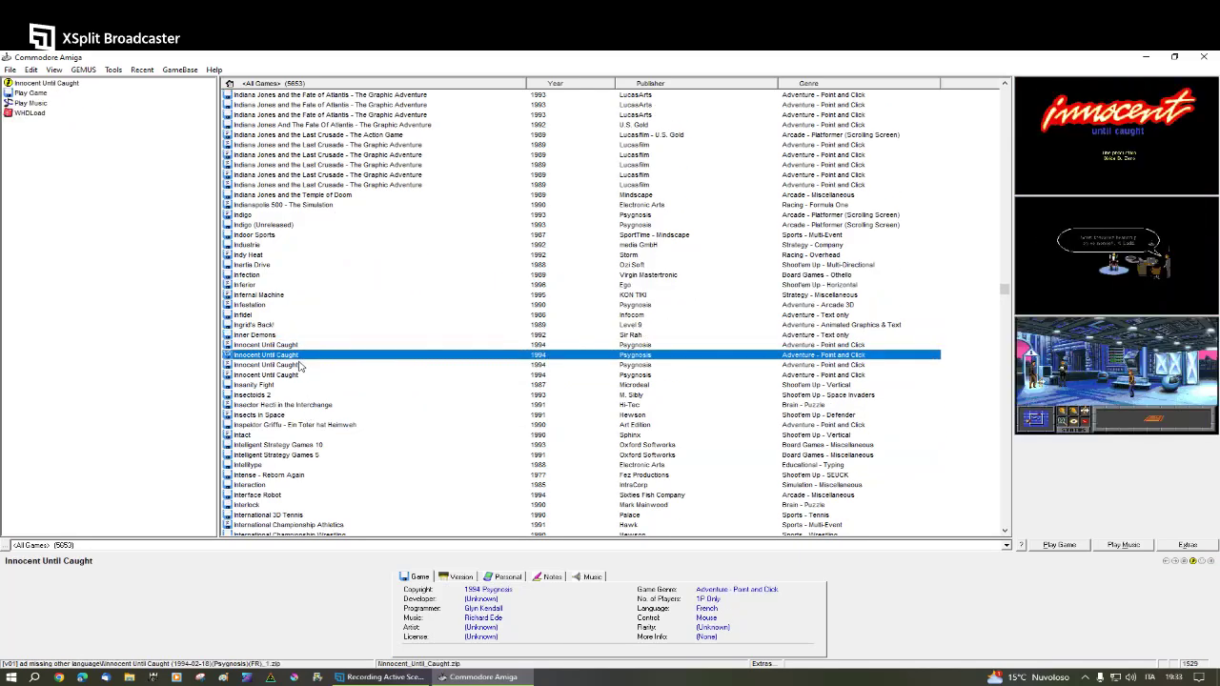
pyautogui.click(300, 366)
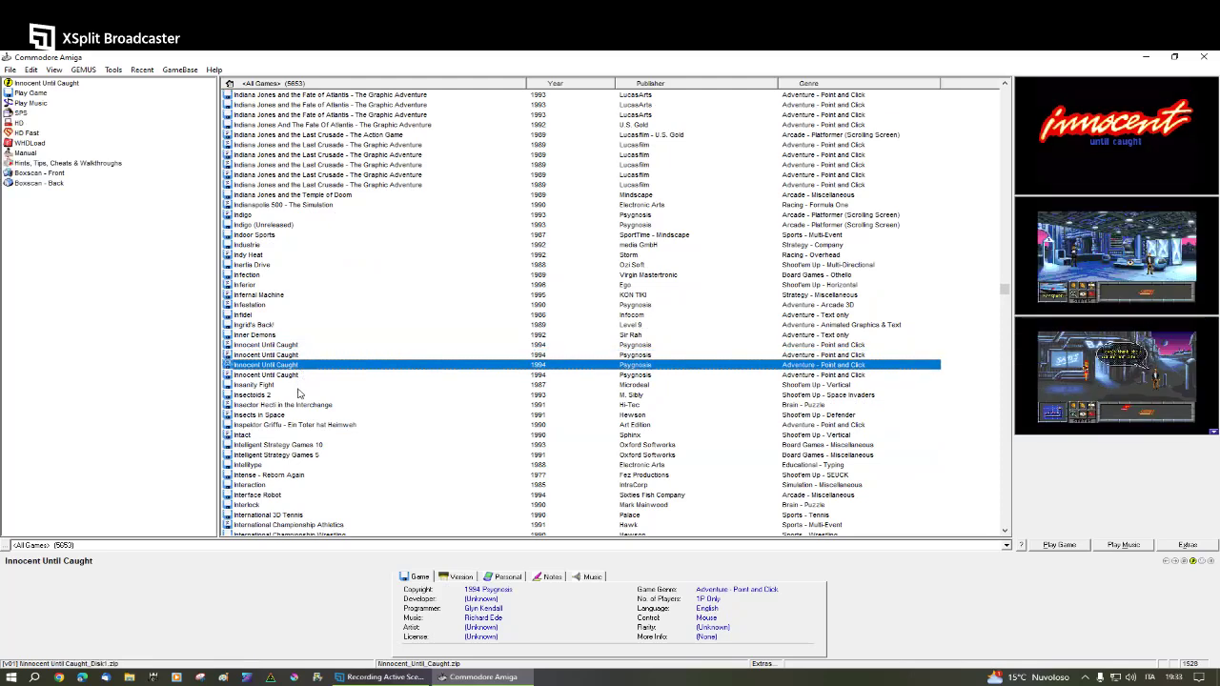
pyautogui.click(296, 387)
pyautogui.scroll(-10, 324, 401)
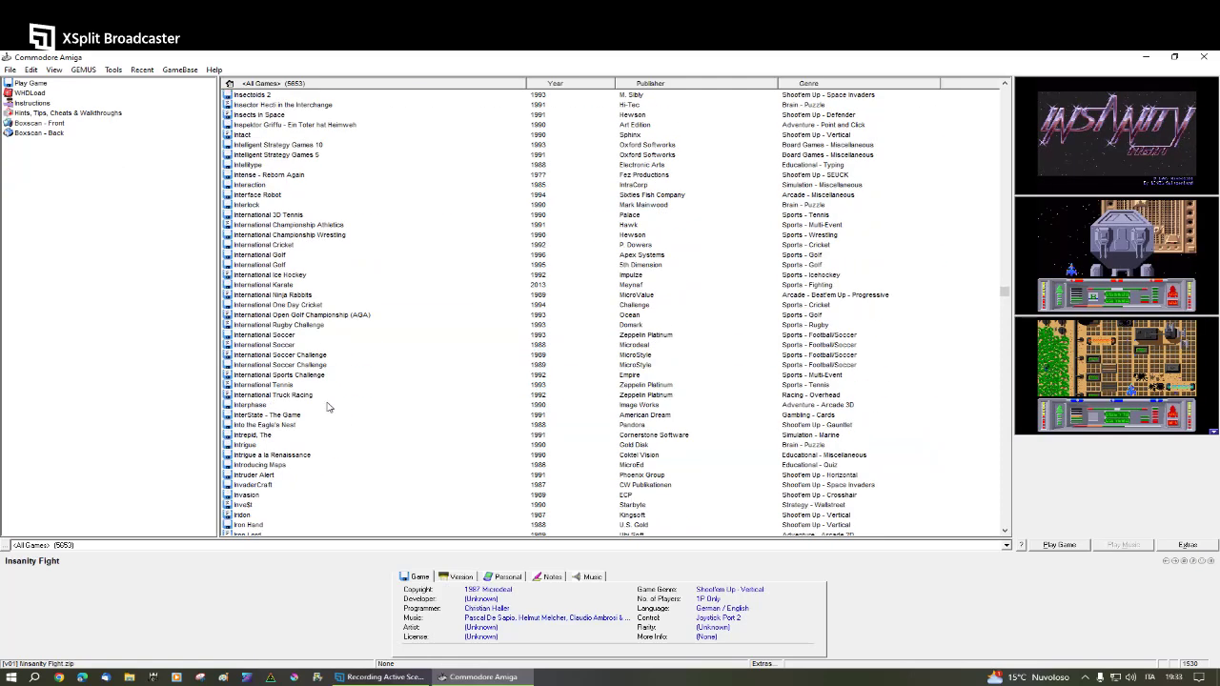
pyautogui.click(330, 378)
pyautogui.scroll(-5, 330, 380)
pyautogui.click(330, 383)
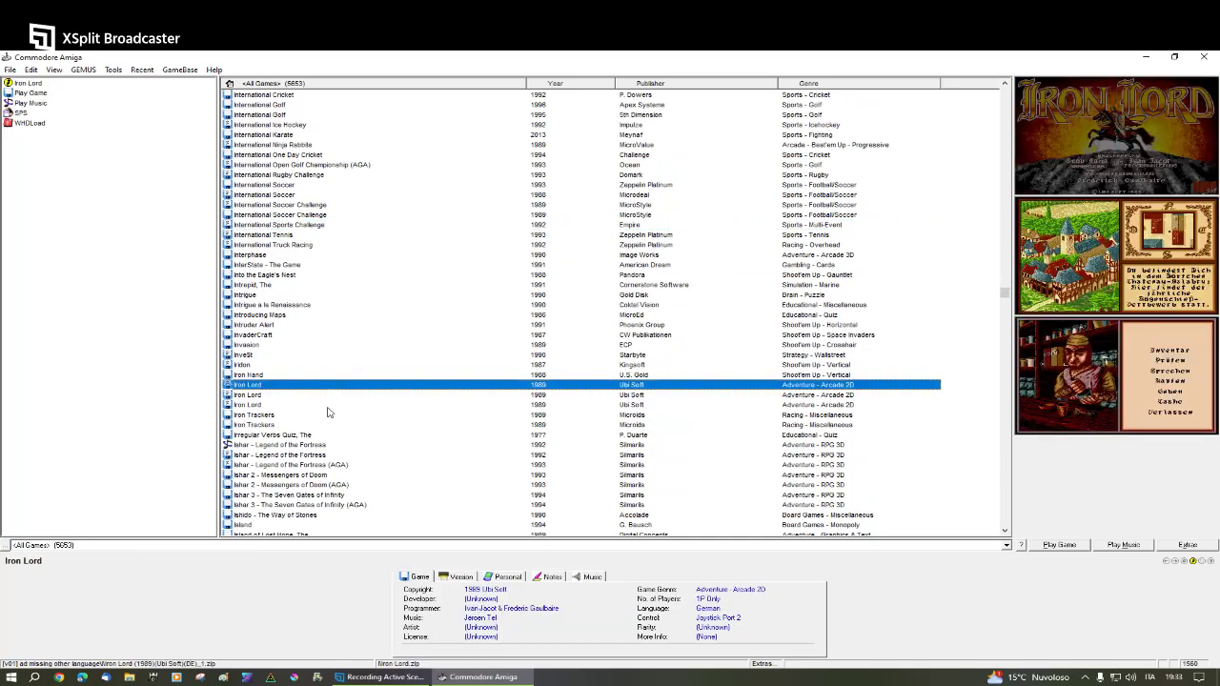
pyautogui.scroll(-1, 336, 447)
pyautogui.scroll(-5, 336, 446)
pyautogui.click(324, 284)
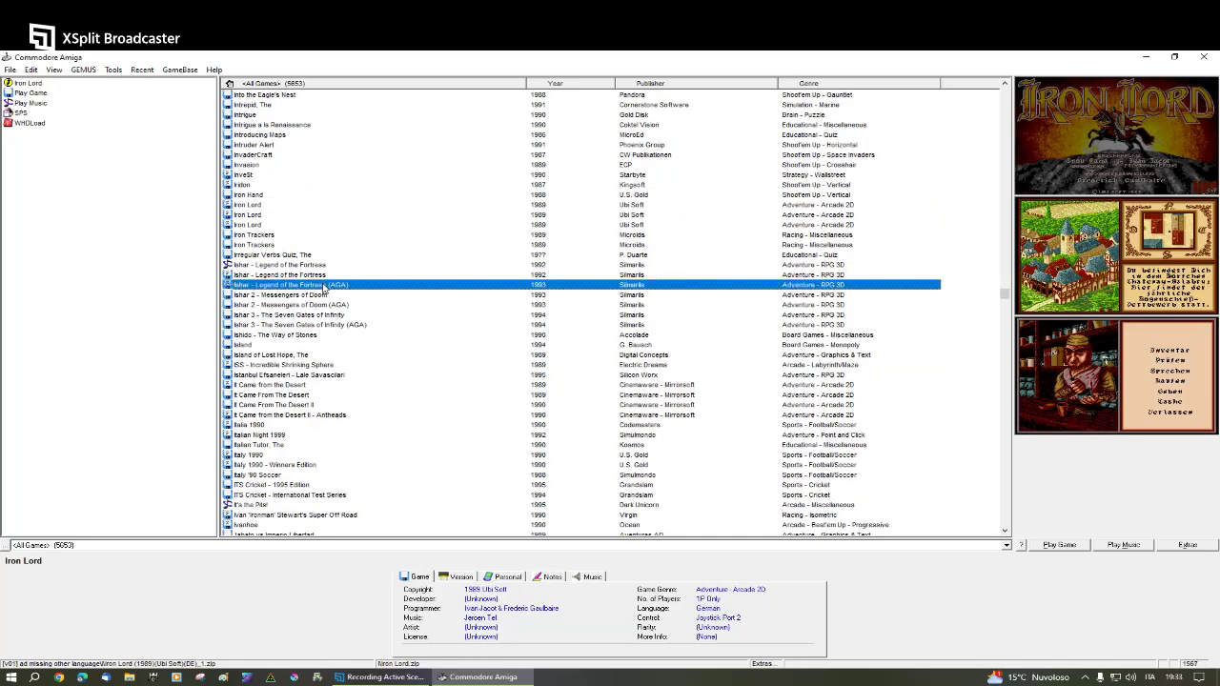
# - Examine the entries for the It Came from the Desert games, Italia 1990 and ITS Cricket - 1995 Edition
pyautogui.click(302, 385)
pyautogui.click(308, 397)
pyautogui.click(310, 425)
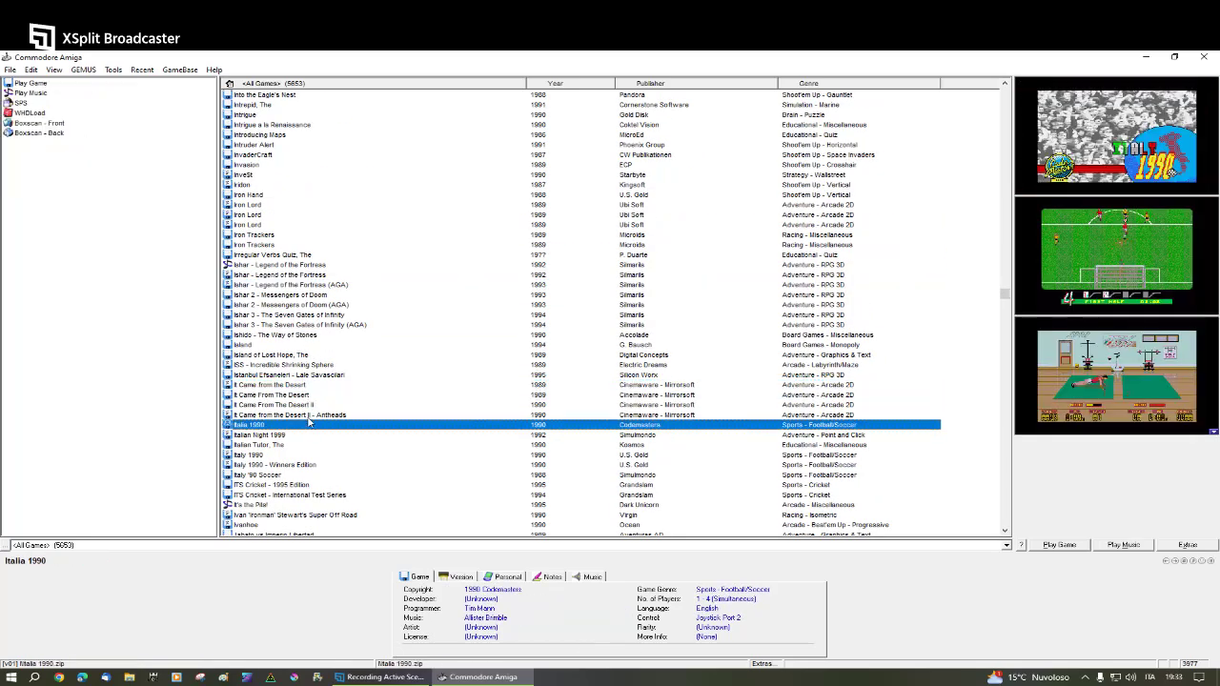
pyautogui.click(321, 415)
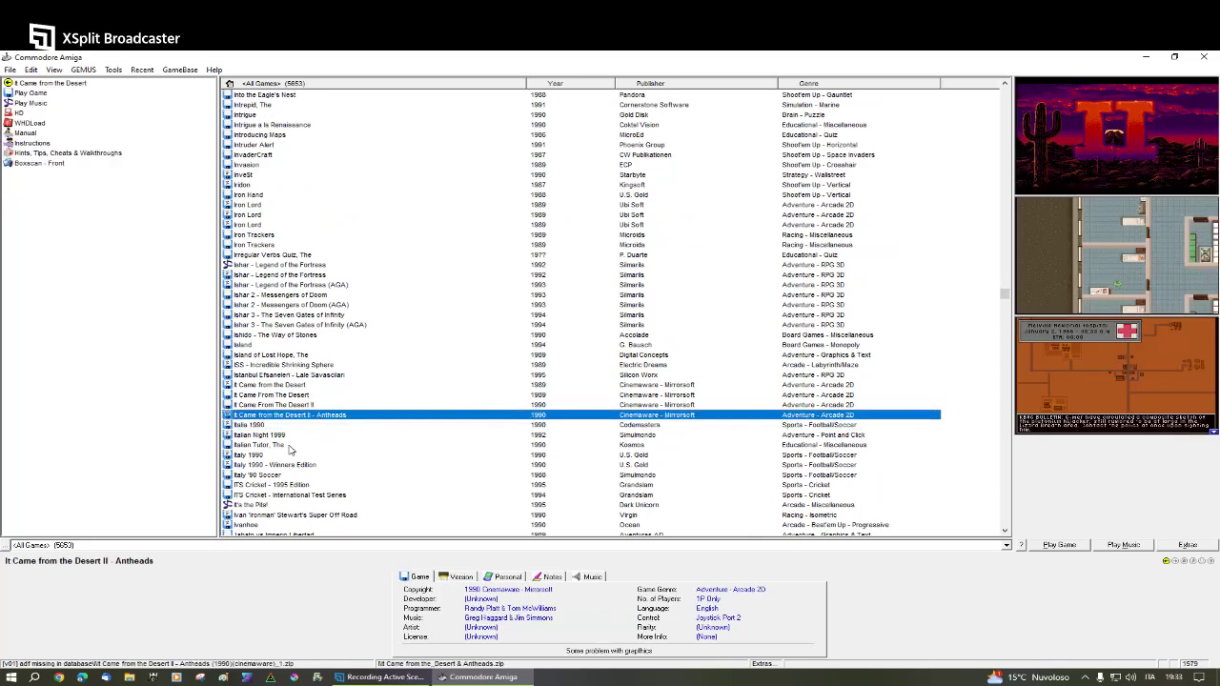
pyautogui.click(294, 485)
pyautogui.scroll(-10, 305, 439)
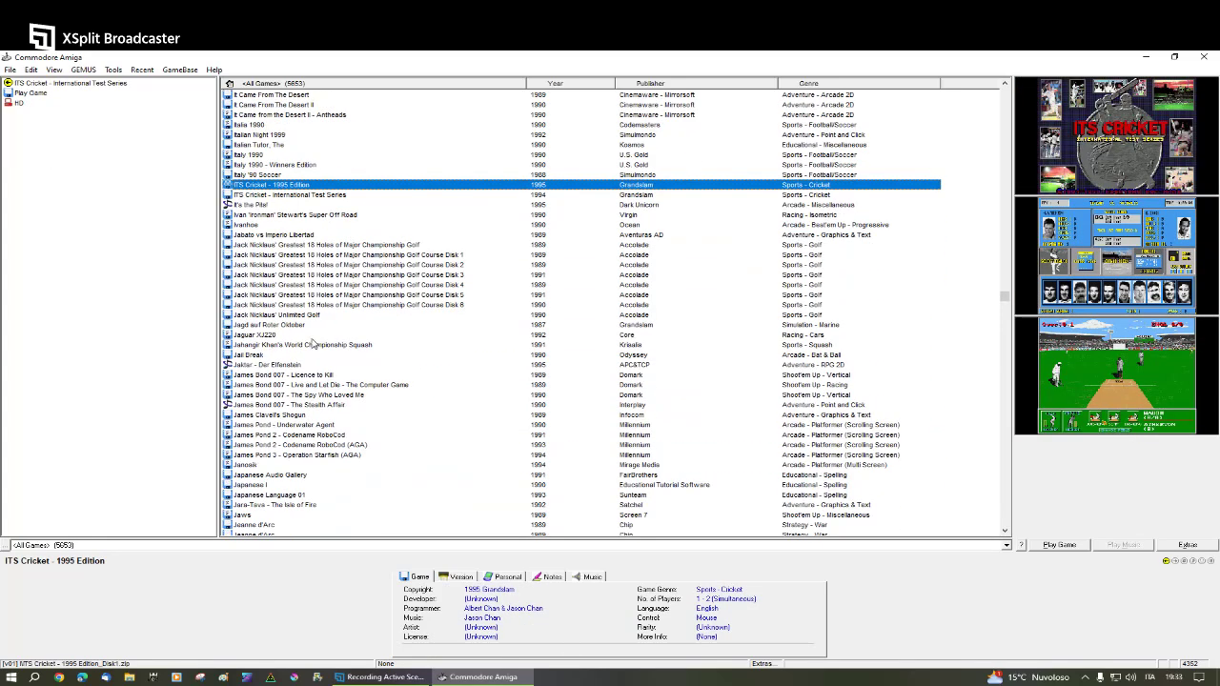
# - Step through the Jack Nicklaus' Greatest 18 Holes course disks from Disk 1 to Disk 6
pyautogui.click(330, 277)
pyautogui.click(349, 256)
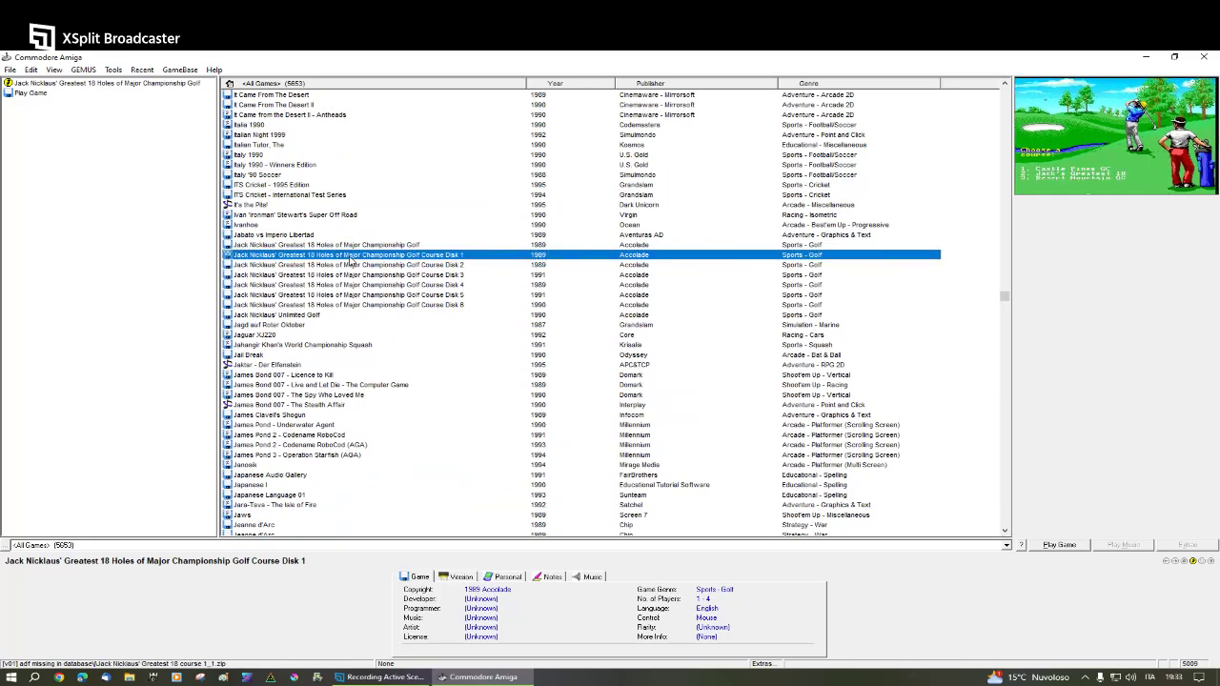
pyautogui.press('Down')
pyautogui.press('Down')
pyautogui.press('Down')
pyautogui.press('Down')
pyautogui.press('Down')
pyautogui.scroll(-2, 349, 262)
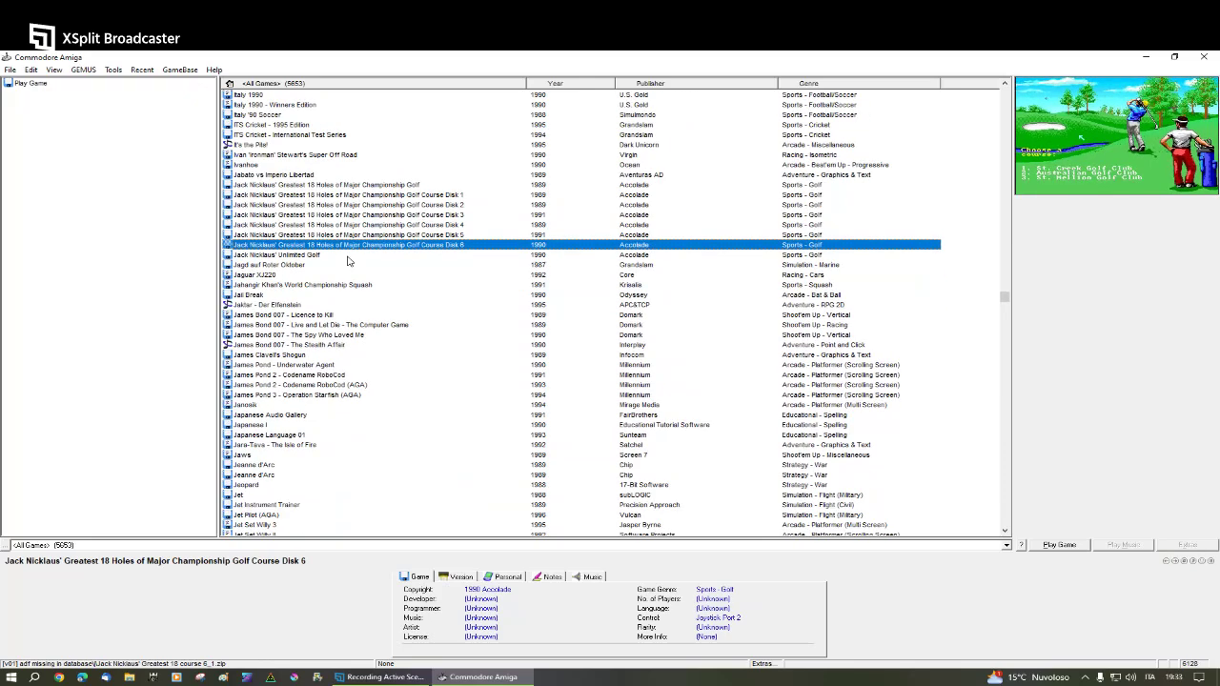
# - View the entries for the James Bond 007 games, James Pond 2 - Codename RoboCod and Janosik
pyautogui.click(315, 325)
pyautogui.click(312, 336)
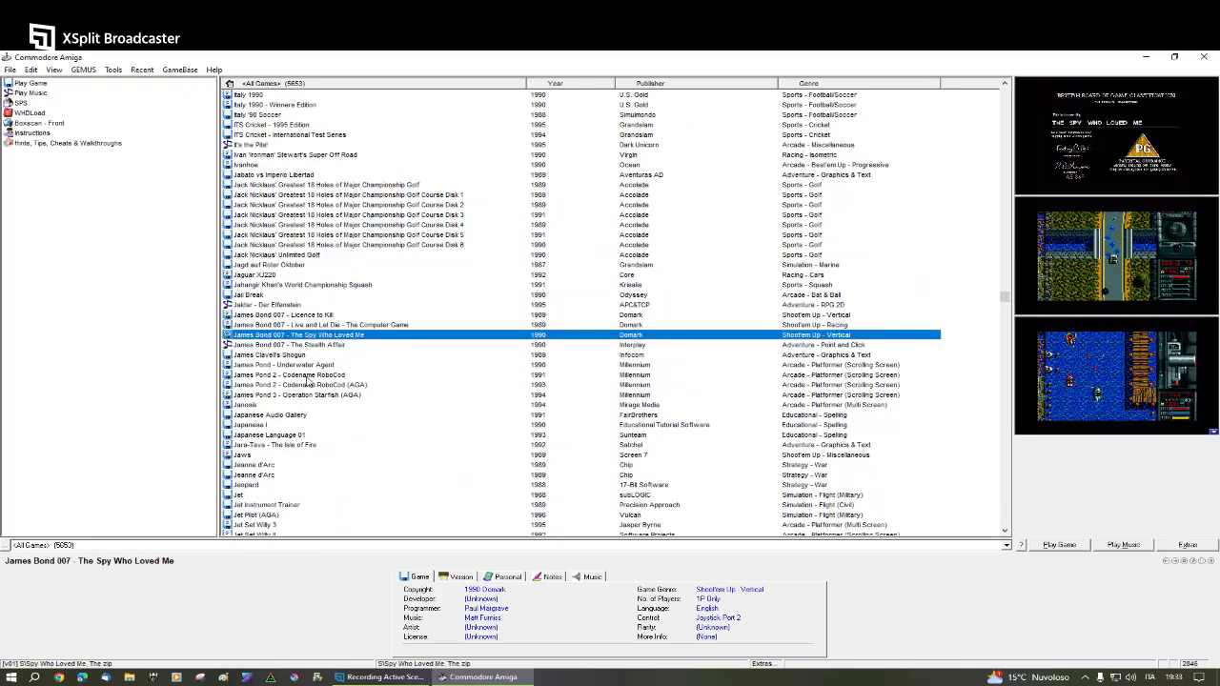
pyautogui.click(307, 376)
pyautogui.click(308, 385)
pyautogui.click(312, 405)
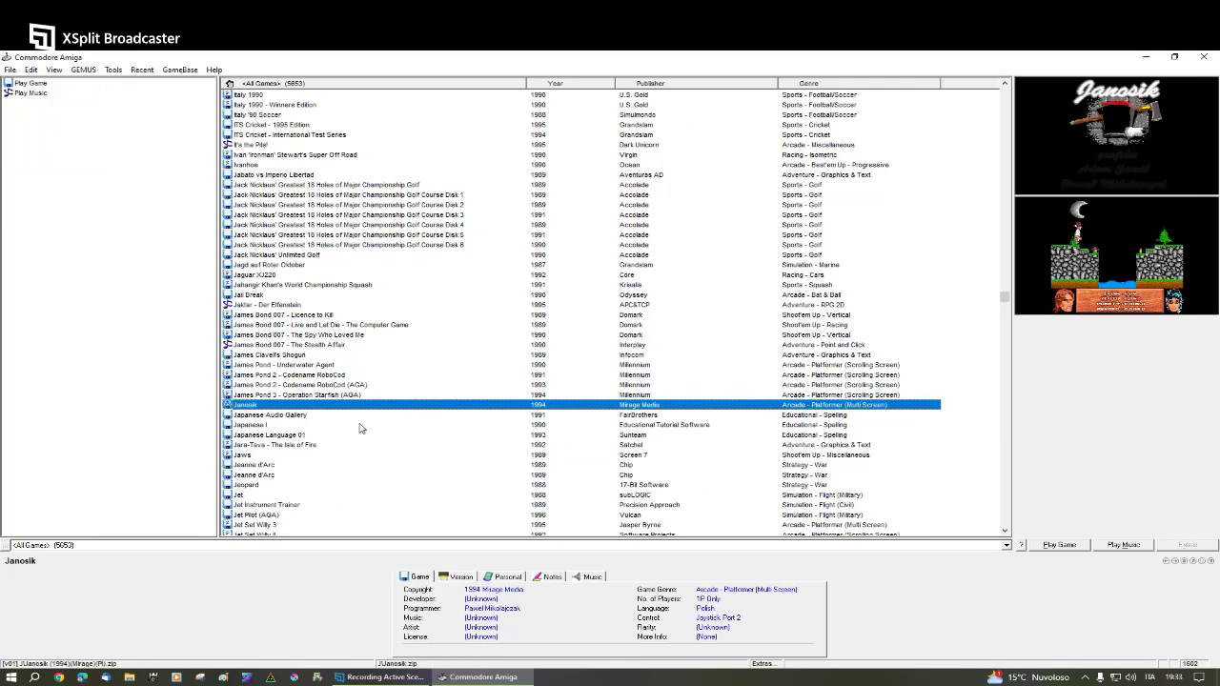
# - Filter the list to <All Music>, play Maupiti Island's Intro, Perdu and Requiem of Mozart tracks, and close the player
pyautogui.click(62, 546)
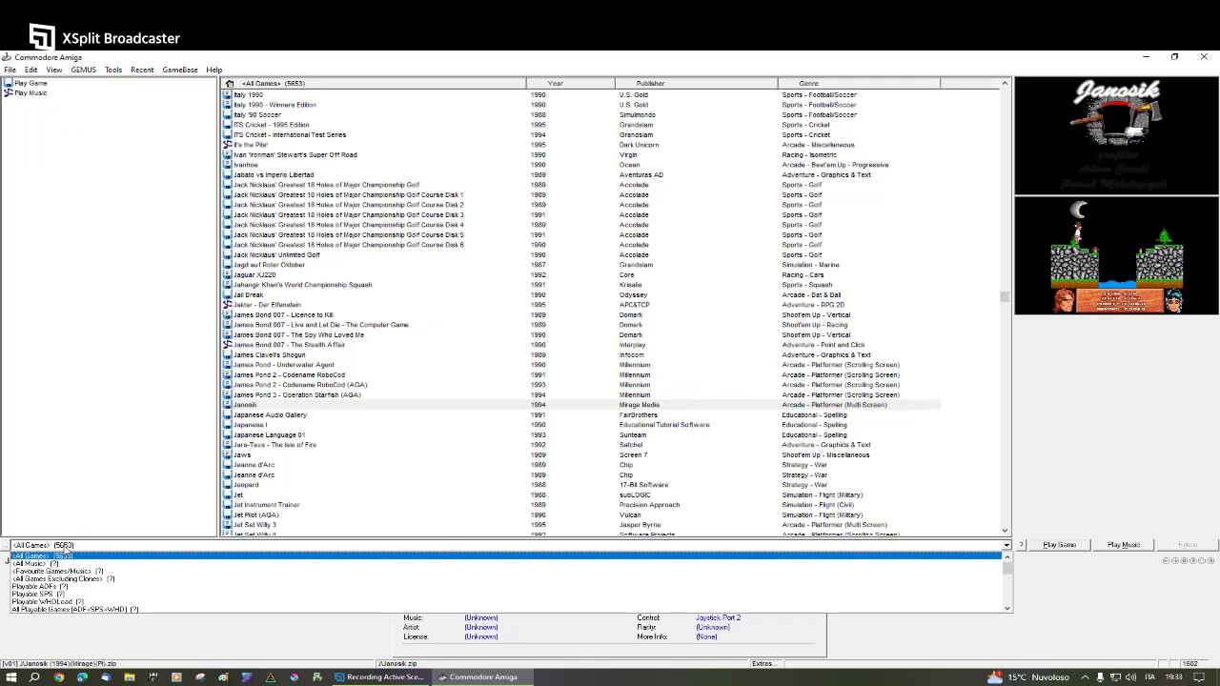
pyautogui.click(38, 563)
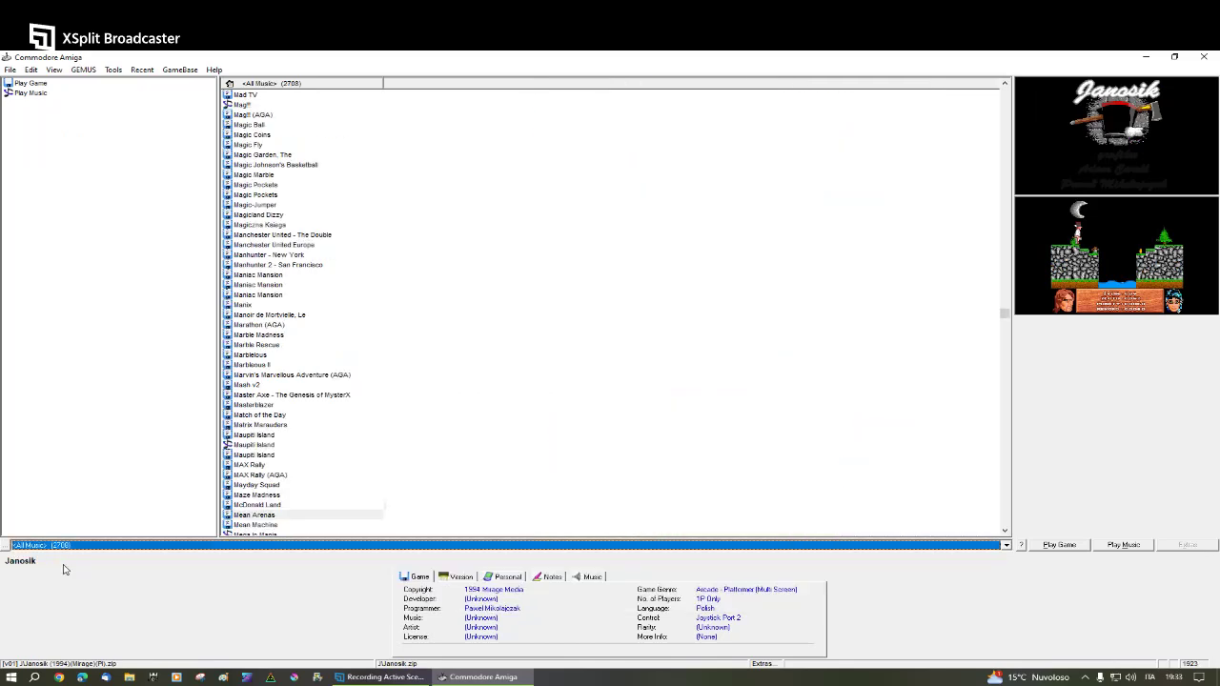
pyautogui.click(274, 446)
pyautogui.click(1144, 550)
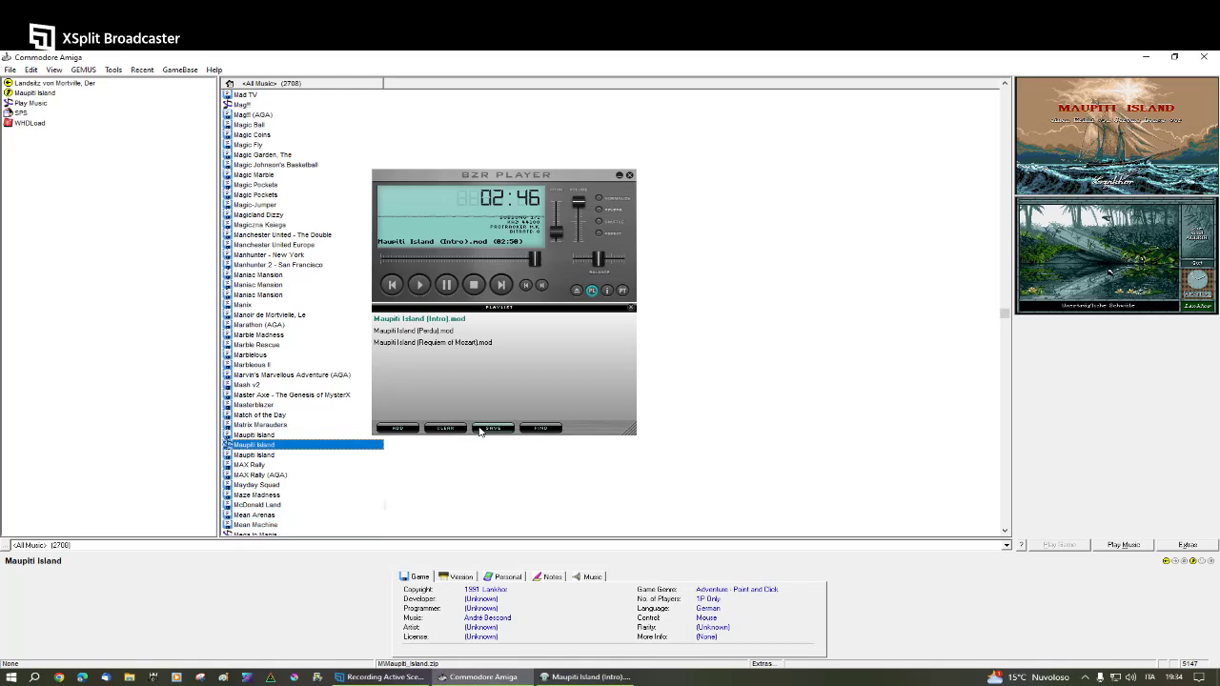
pyautogui.doubleClick(422, 332)
pyautogui.click(469, 348)
pyautogui.doubleClick(469, 348)
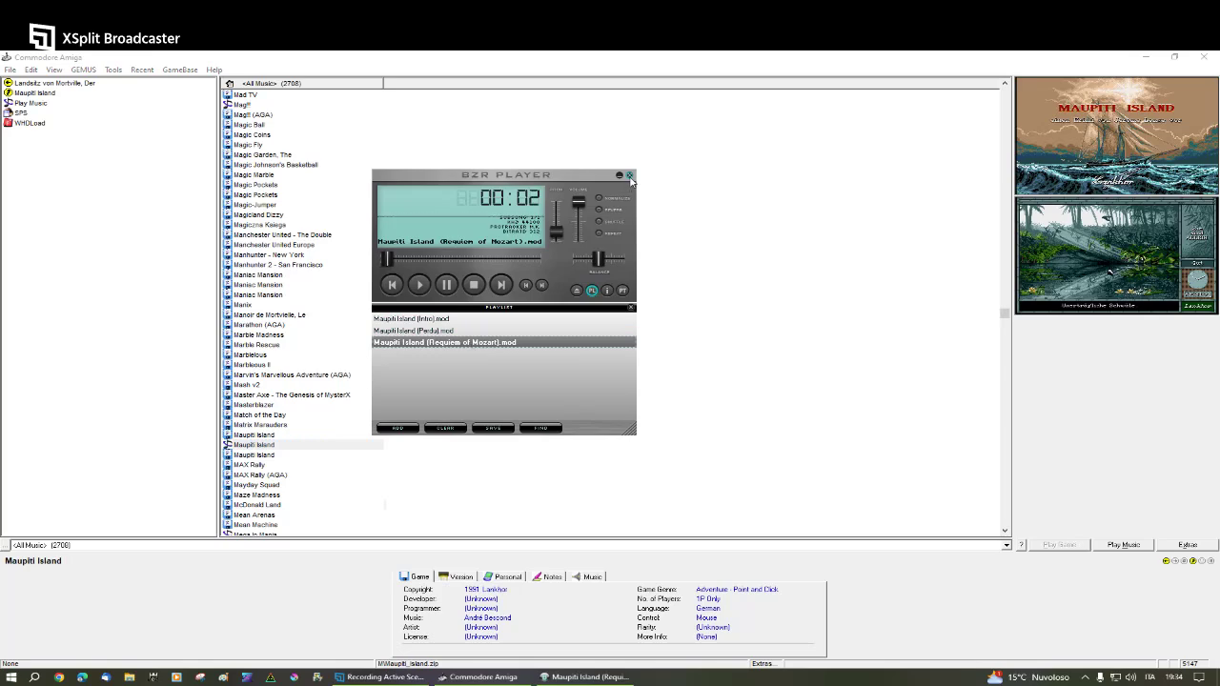
pyautogui.click(630, 176)
# - Jump to Street Fighter II - The World Warrior by searching "stre", play its music and close the player
pyautogui.click(276, 417)
pyautogui.write('stre')
pyautogui.click(303, 446)
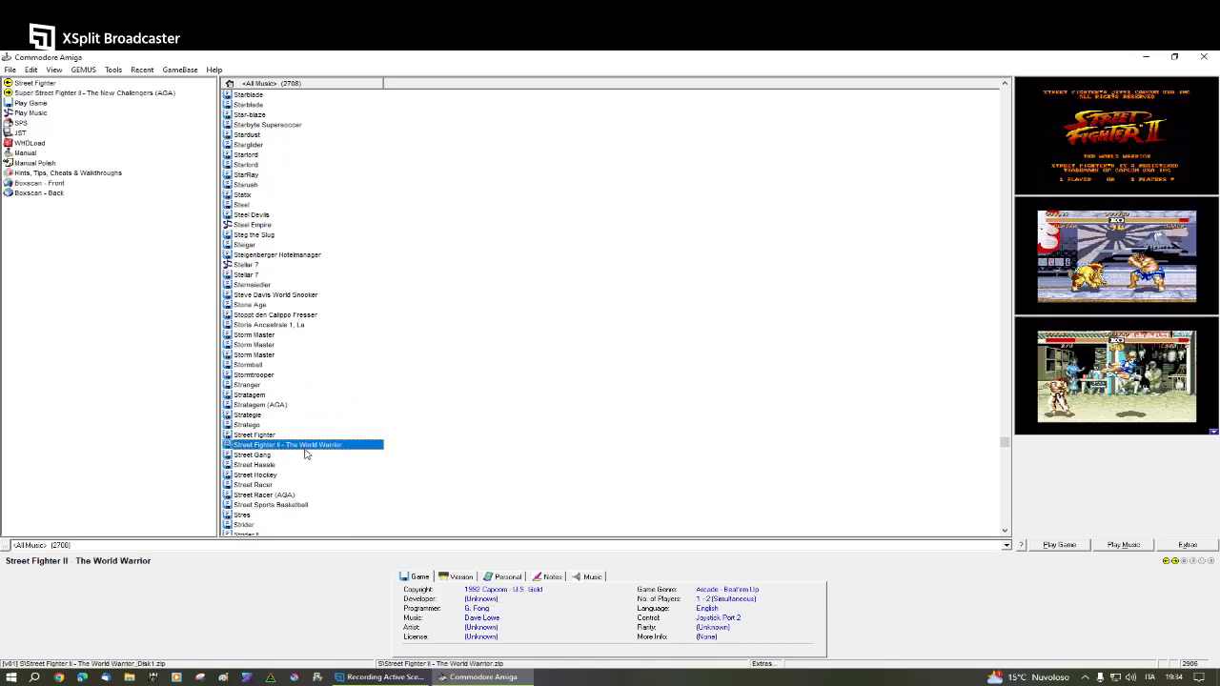
pyautogui.click(1126, 547)
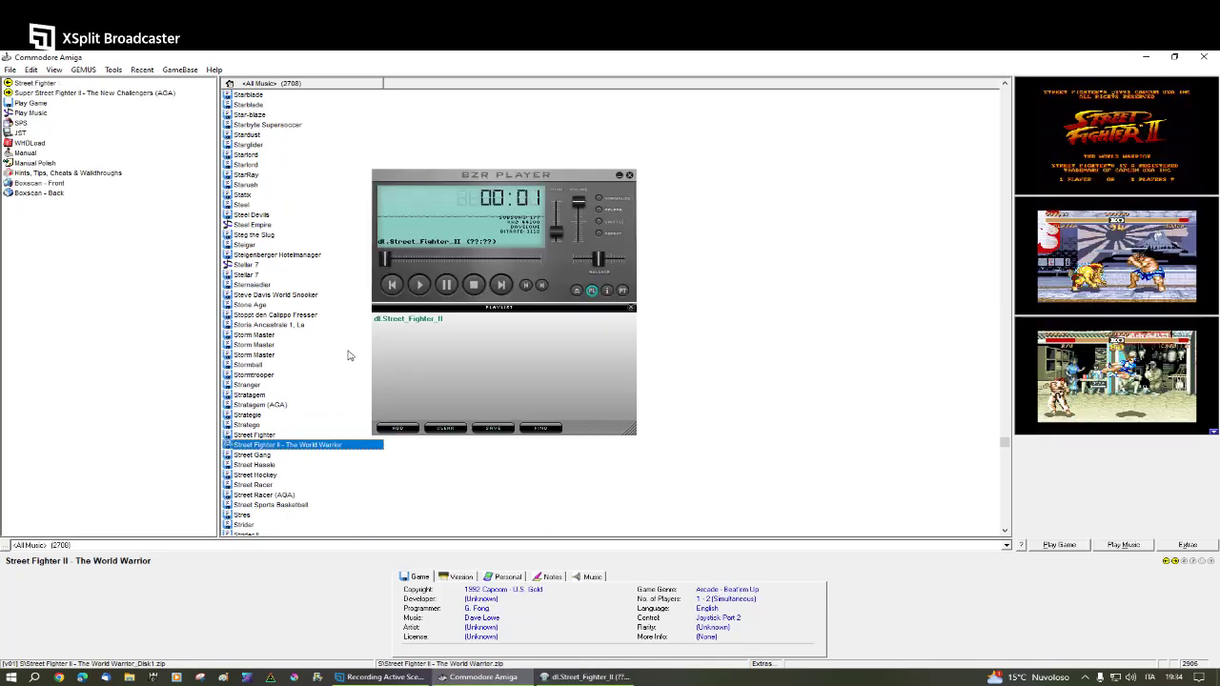
pyautogui.click(629, 177)
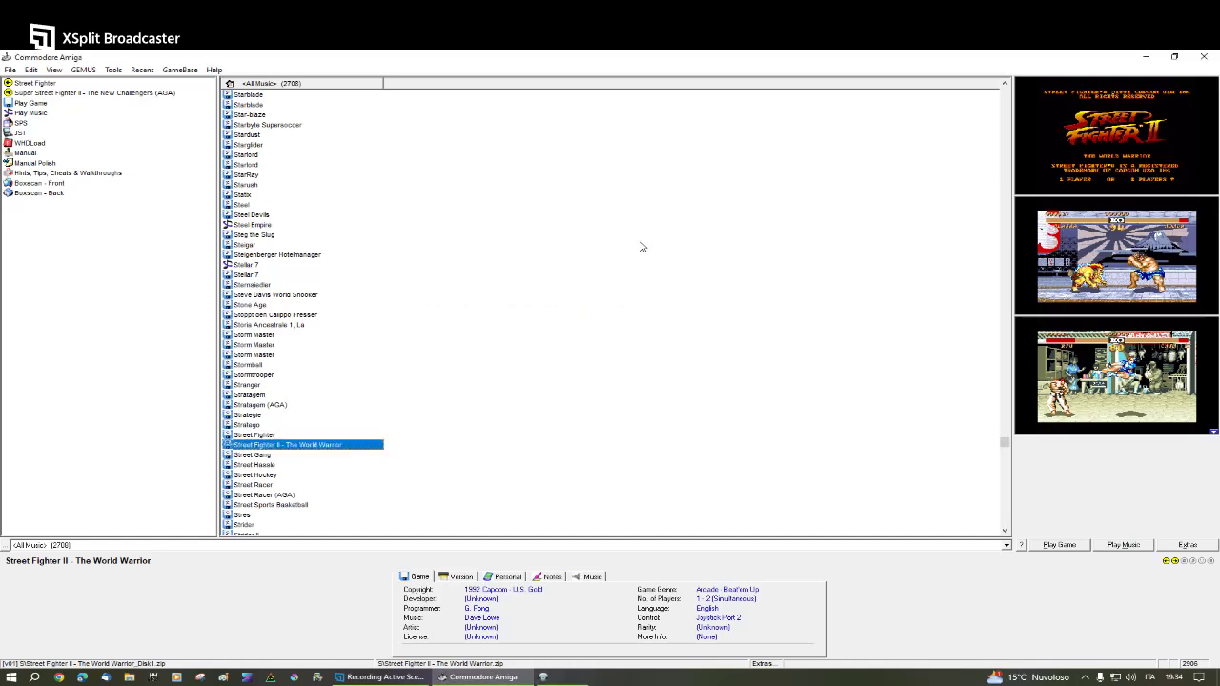
# - Find Super Street Fighter II Turbo (AGA) in the music list, play its tune and close the player
pyautogui.click(359, 375)
pyautogui.press('Down')
pyautogui.press('Down')
pyautogui.press('Down')
pyautogui.press('Down')
pyautogui.press('Down')
pyautogui.press('Down')
pyautogui.press('Down')
pyautogui.press('Down')
pyautogui.press('Down')
pyautogui.press('Down')
pyautogui.press('Down')
pyautogui.press('Down')
pyautogui.press('Down')
pyautogui.press('Down')
pyautogui.press('Down')
pyautogui.press('Down')
pyautogui.press('Down')
pyautogui.press('Down')
pyautogui.press('Down')
pyautogui.press('Down')
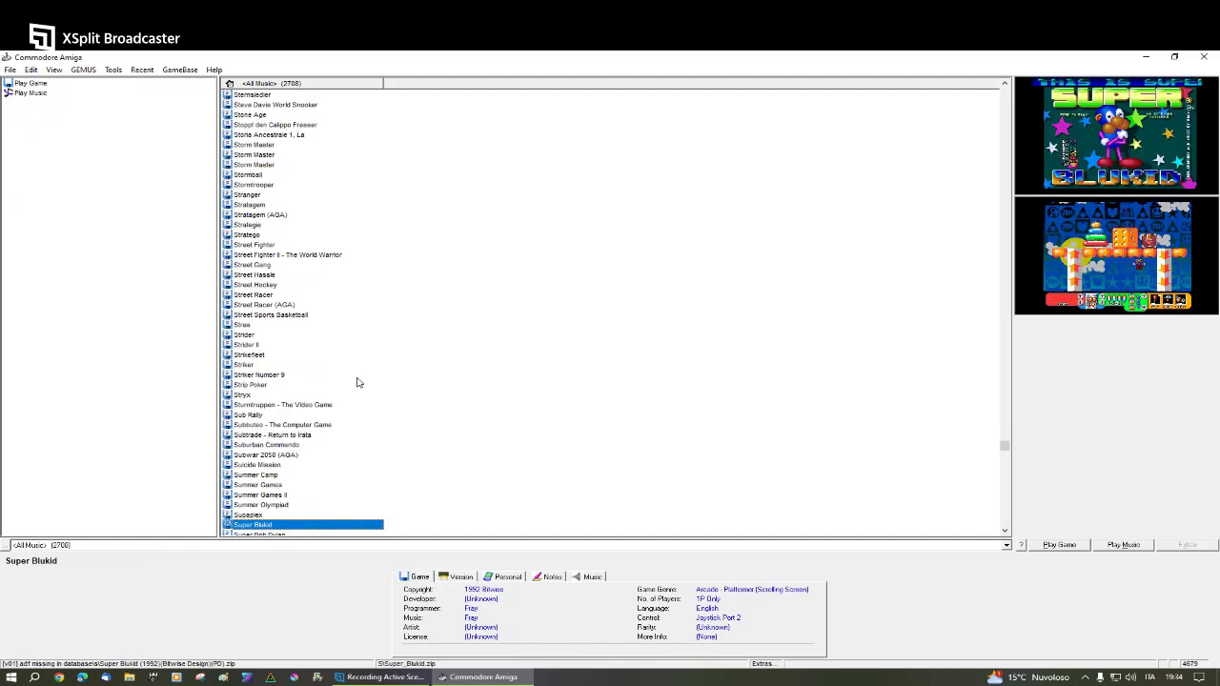
pyautogui.press('Up')
pyautogui.press('Up')
pyautogui.press('Up')
pyautogui.press('Up')
pyautogui.press('Up')
pyautogui.press('Up')
pyautogui.press('Up')
pyautogui.press('Up')
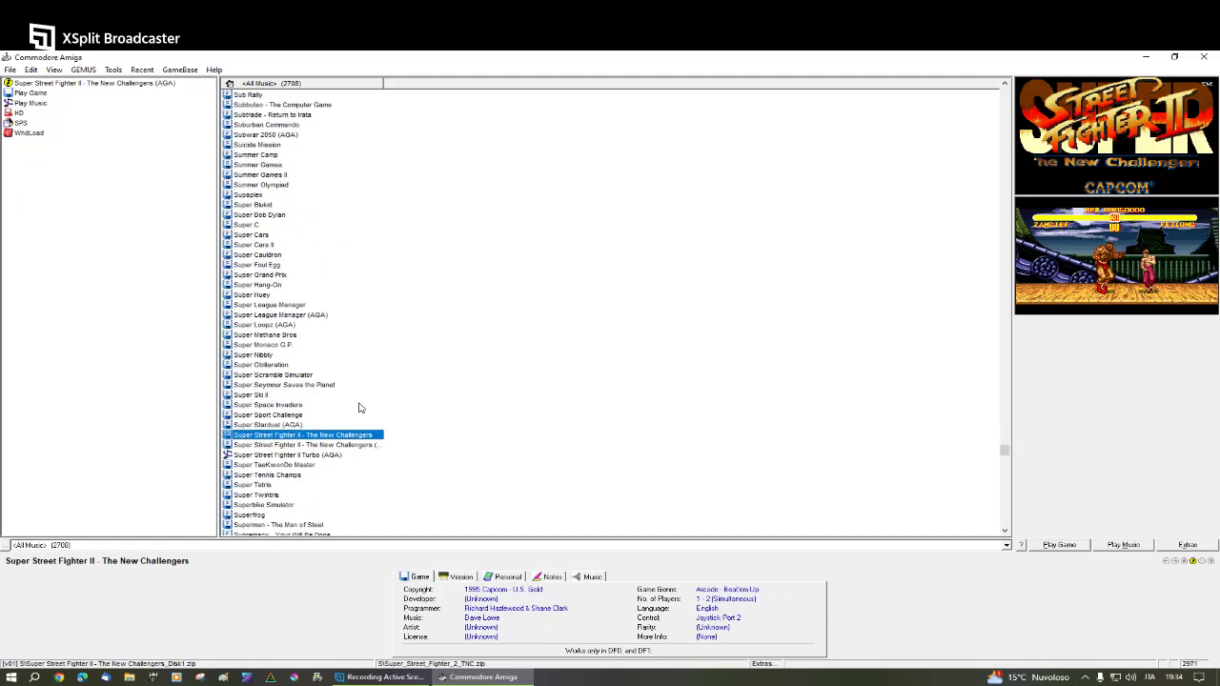
pyautogui.click(345, 456)
pyautogui.click(1117, 549)
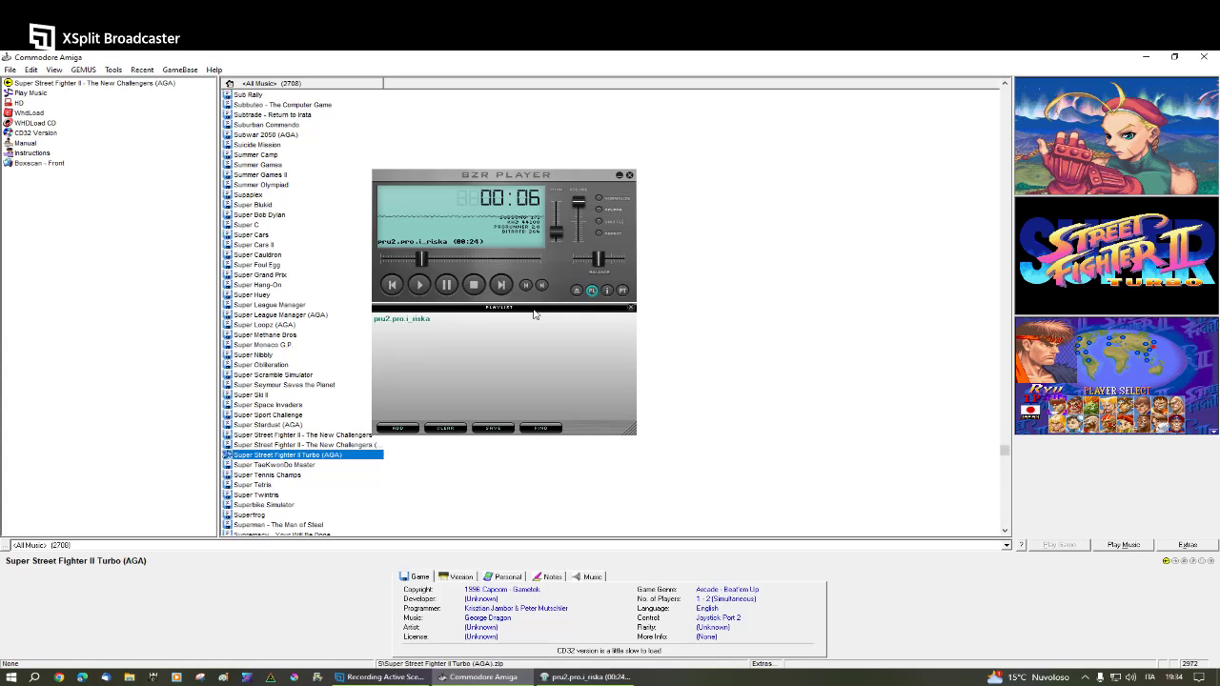
pyautogui.click(630, 177)
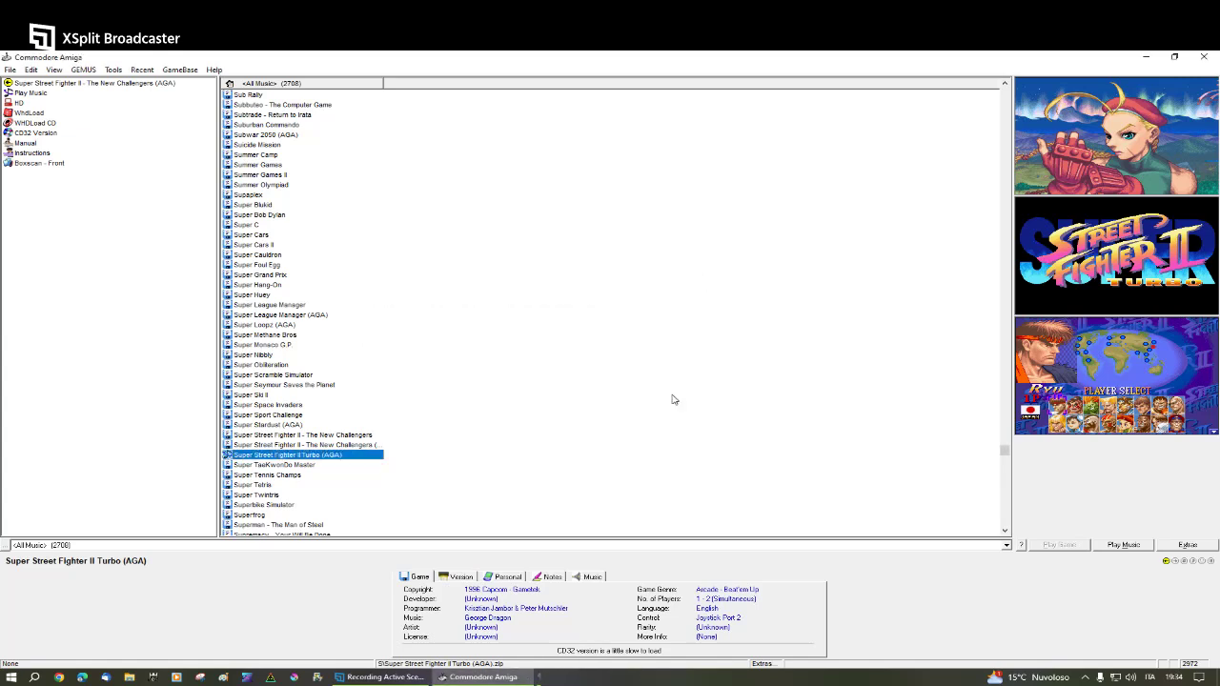
# - Play the Super Street Fighter II - The New Challengers (AGA) music, sampling the Blanka, Cammy, ChunLi, E.Honda and FeiLong tracks
pyautogui.click(365, 444)
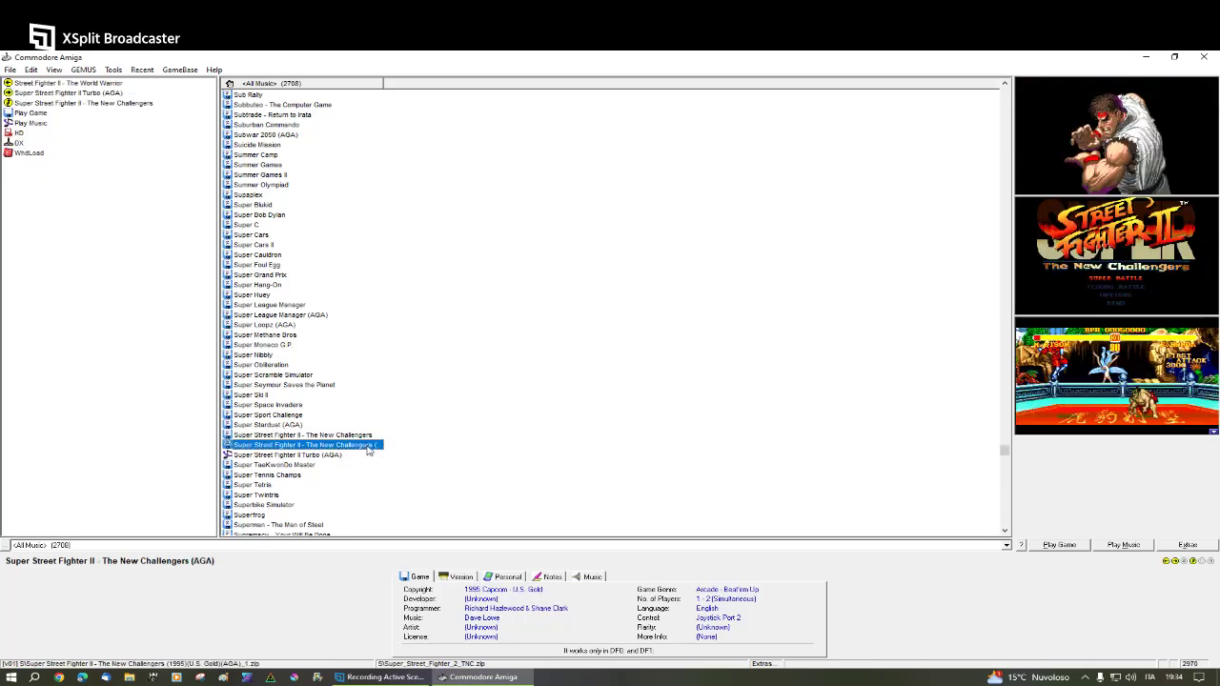
pyautogui.click(1145, 543)
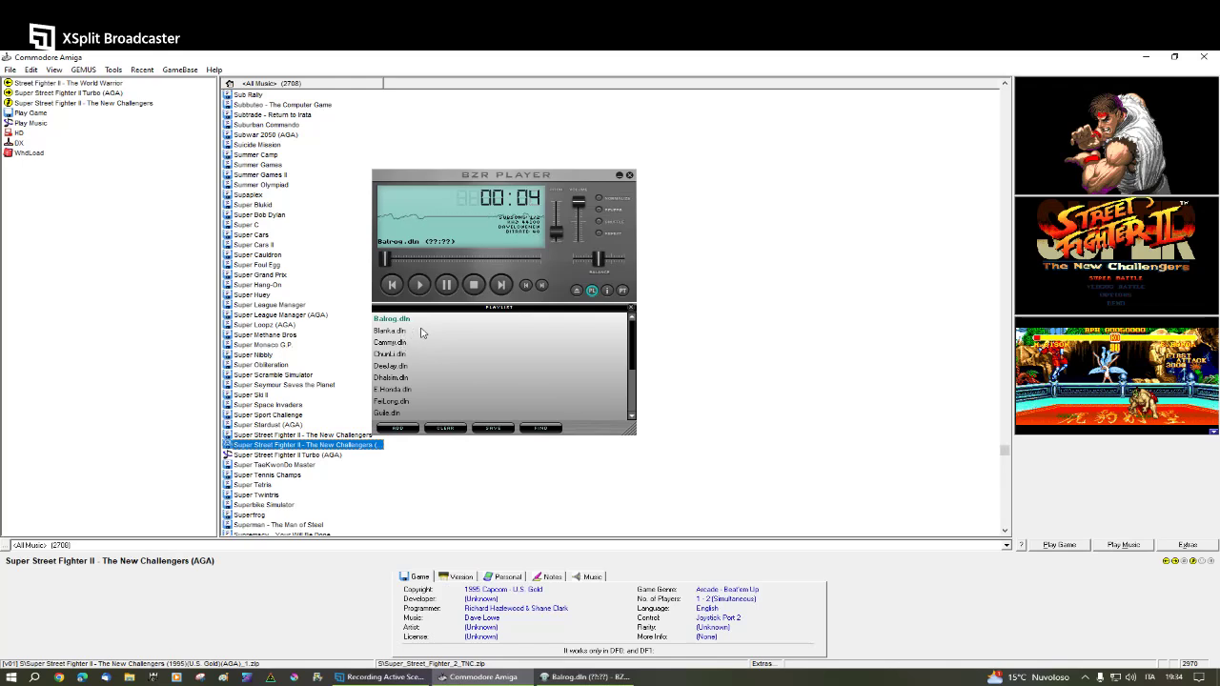
pyautogui.doubleClick(400, 331)
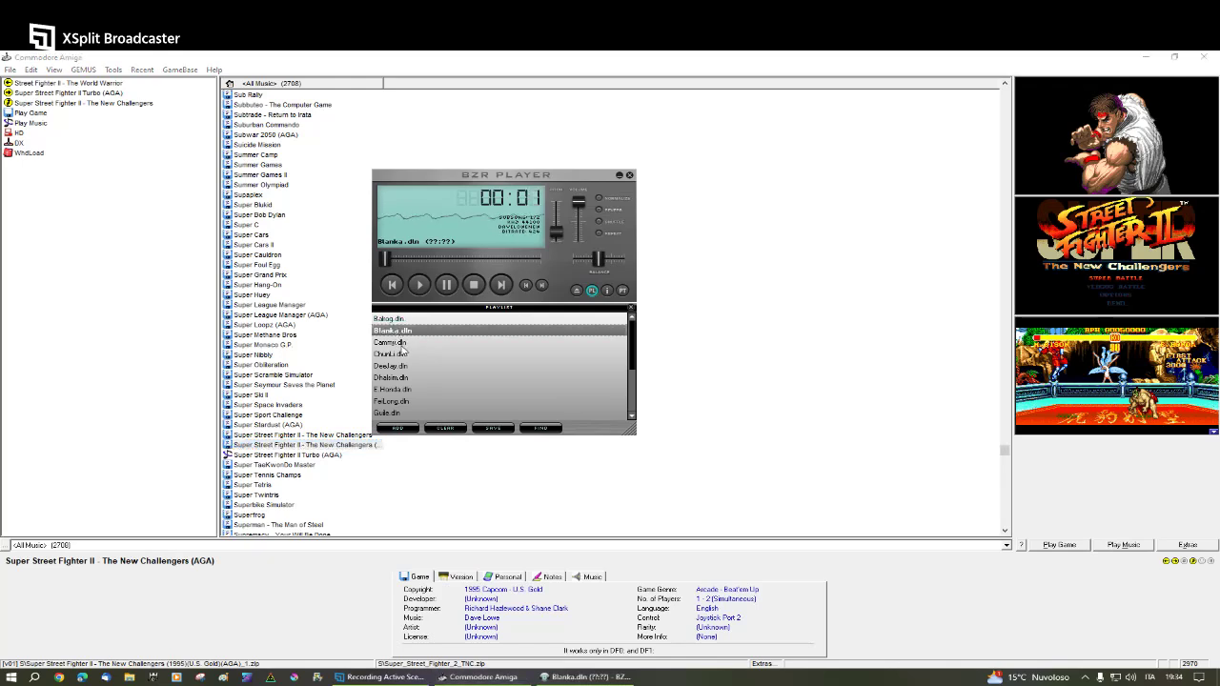
pyautogui.doubleClick(401, 344)
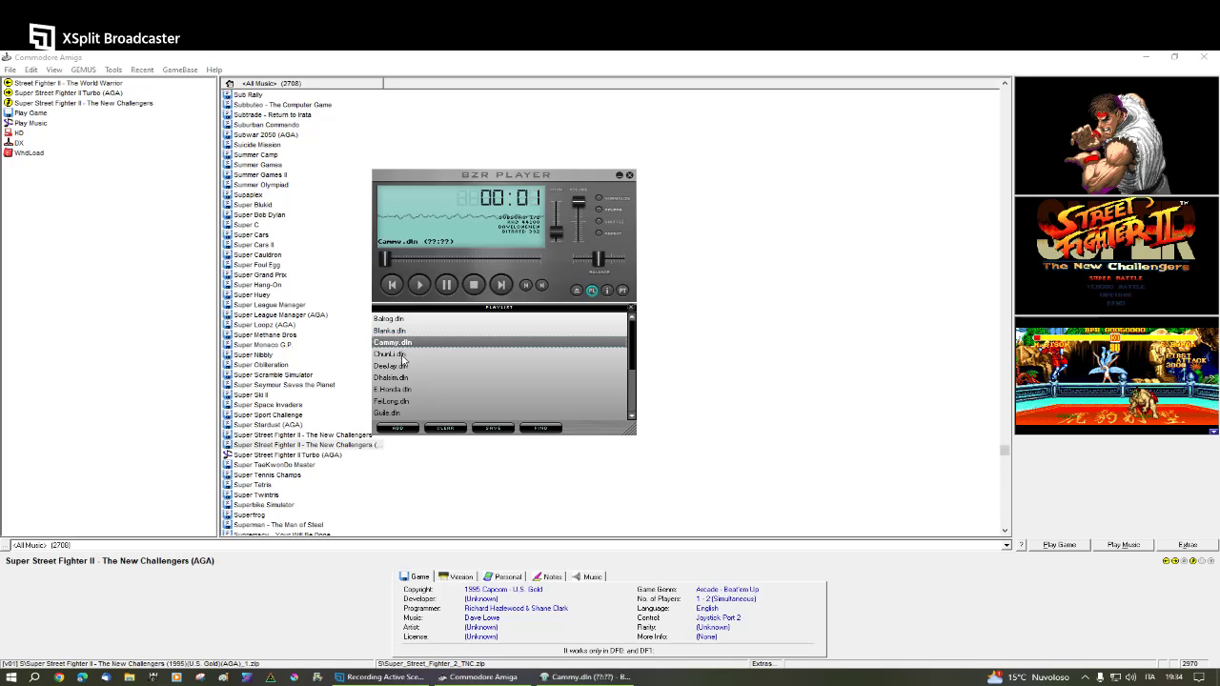
pyautogui.doubleClick(401, 355)
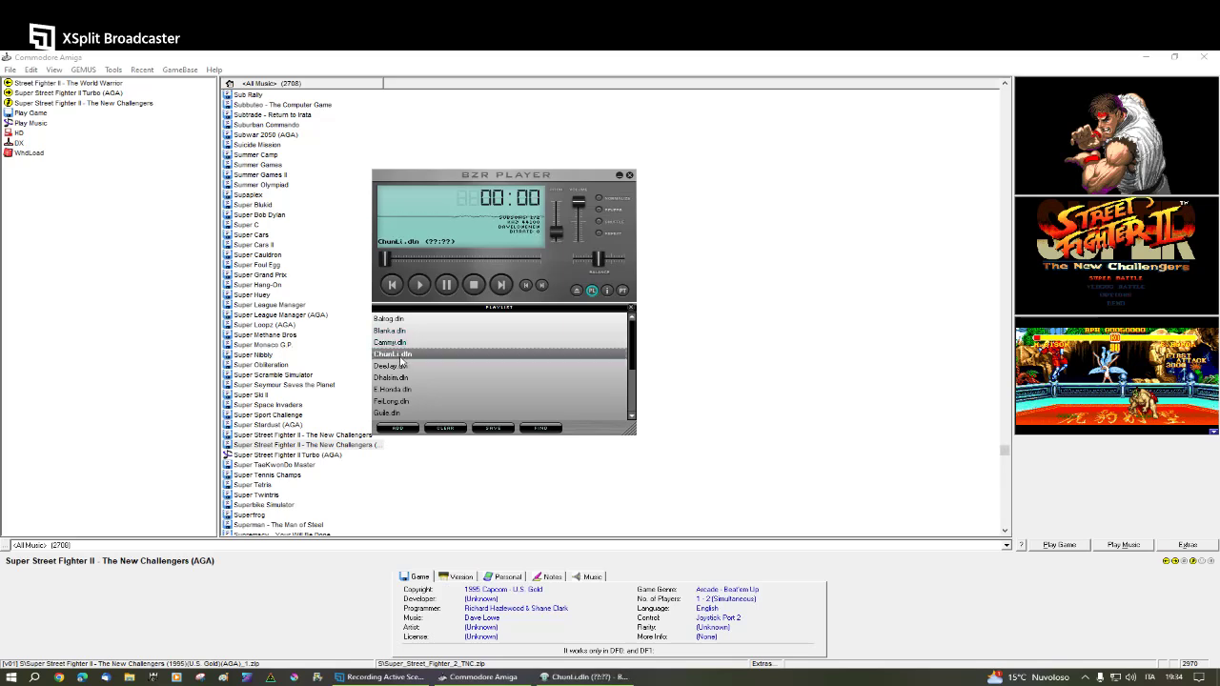
pyautogui.doubleClick(403, 391)
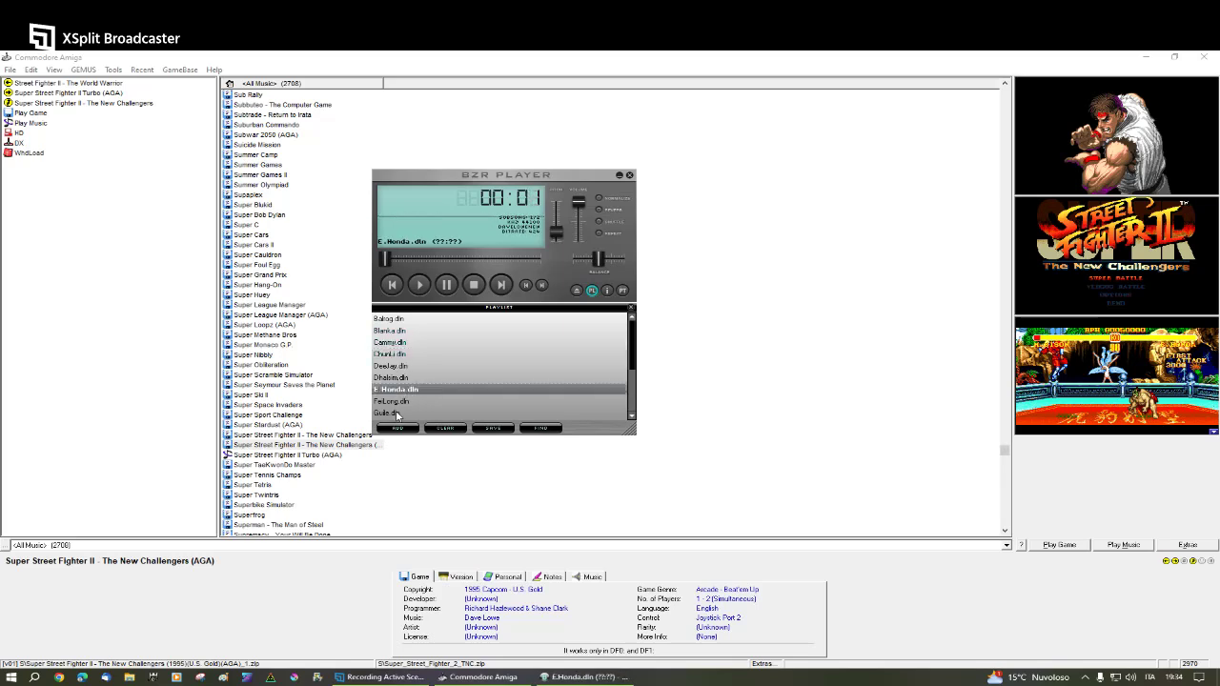
pyautogui.doubleClick(397, 402)
# - Play the Sagat, Zangief and Ken tracks from the end of the playlist, and close the music player
pyautogui.moveTo(633, 353); pyautogui.dragTo(633, 410)
pyautogui.doubleClick(407, 383)
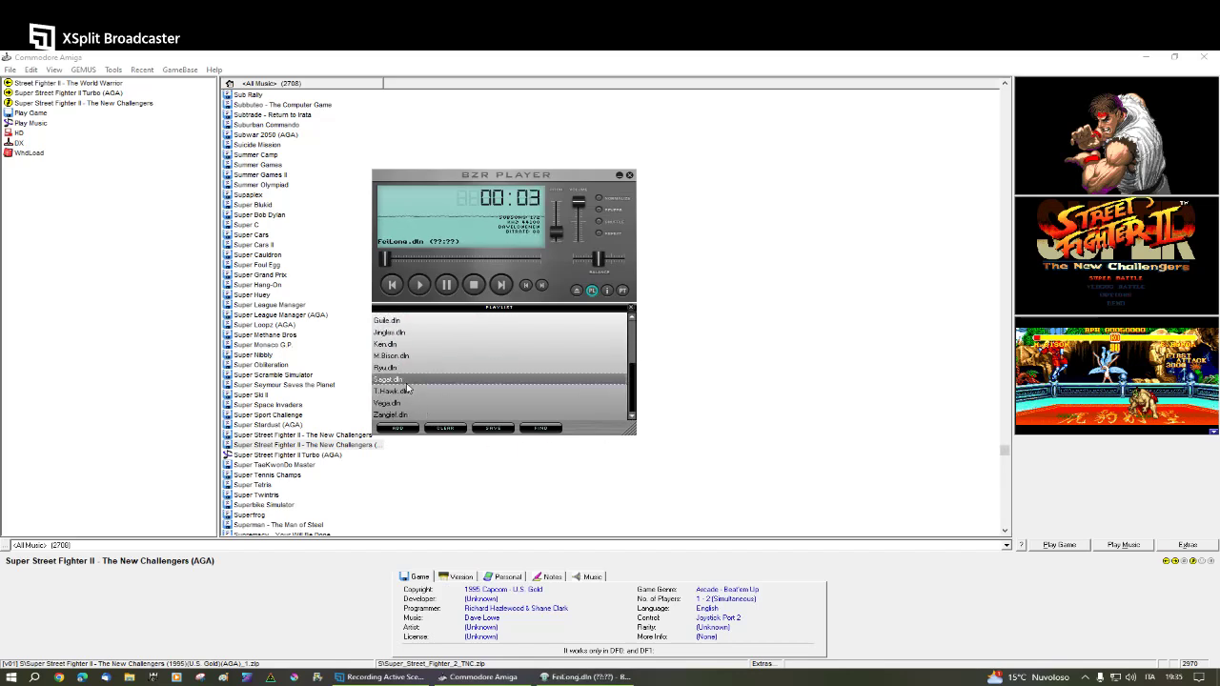
pyautogui.doubleClick(410, 416)
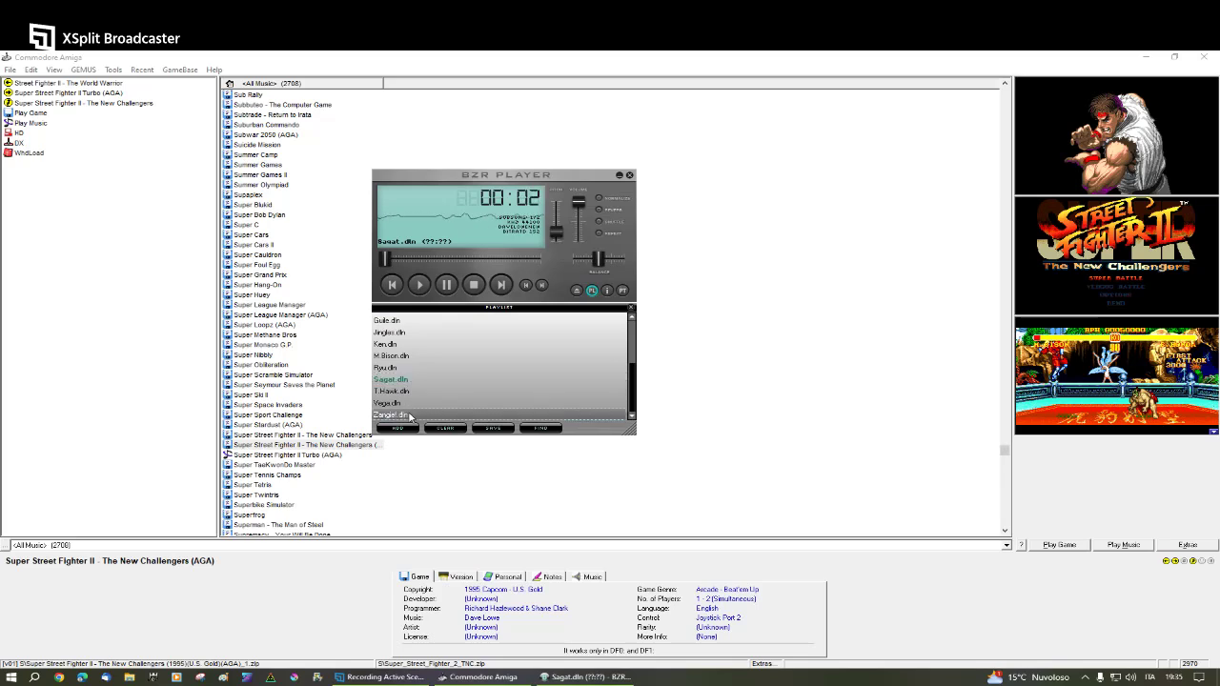
pyautogui.click(386, 347)
pyautogui.doubleClick(386, 347)
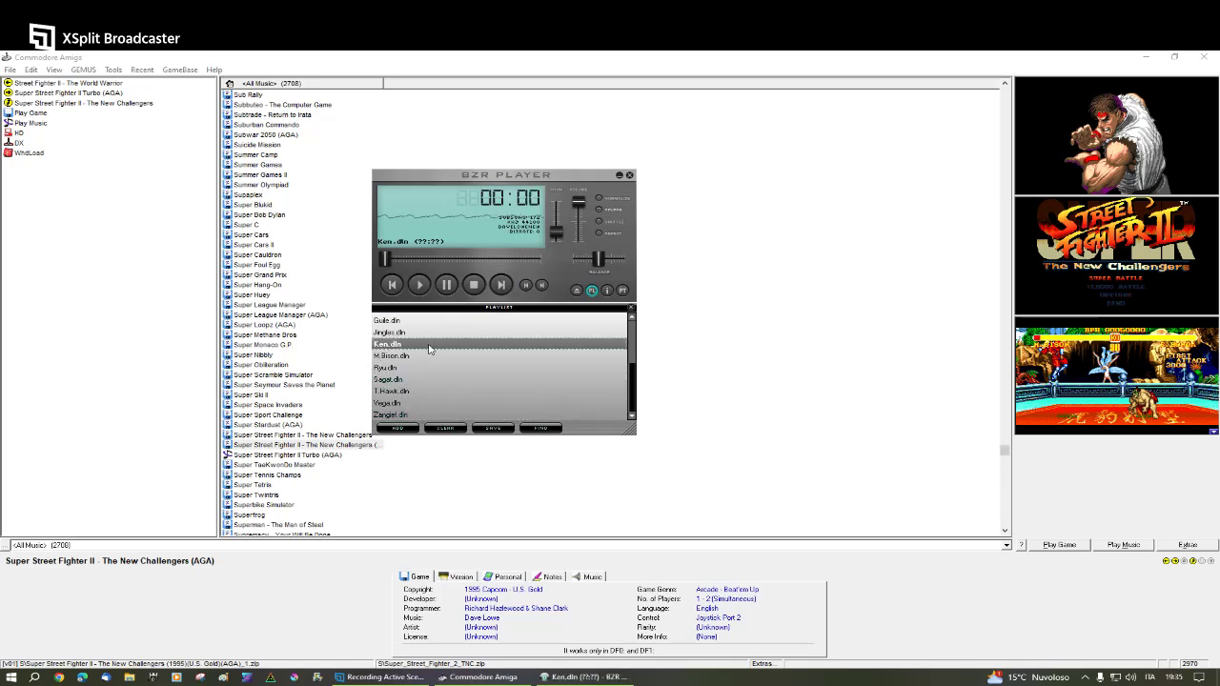
pyautogui.click(630, 177)
pyautogui.click(631, 176)
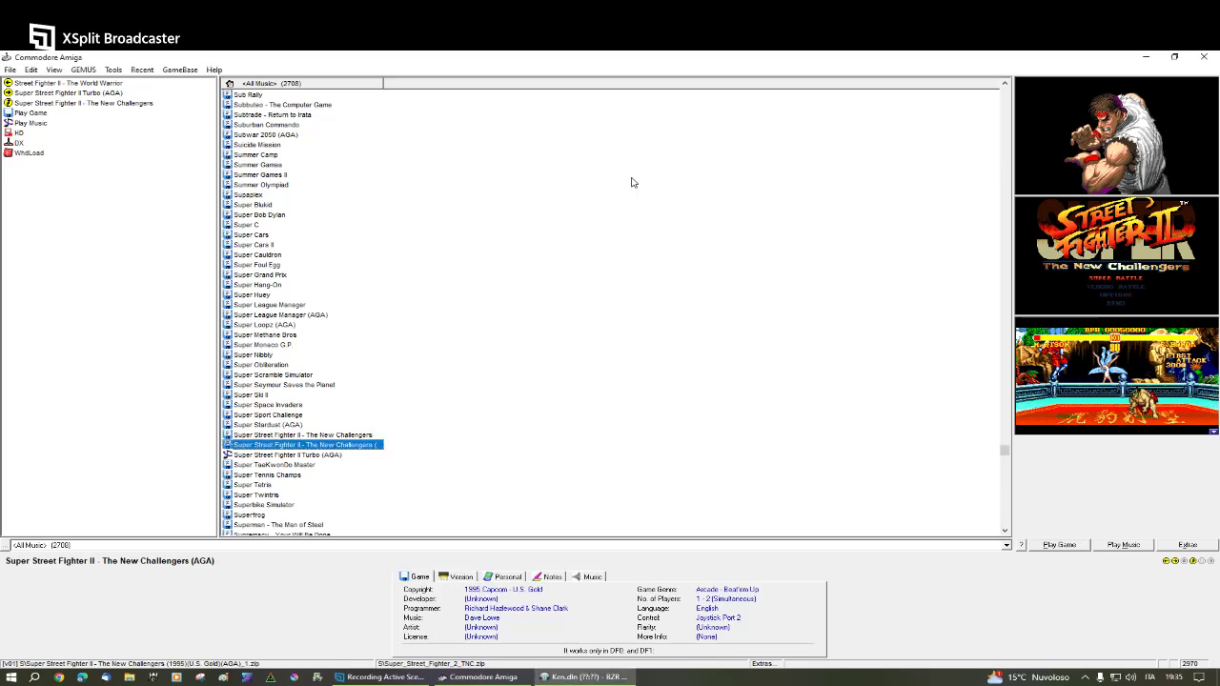
# - Filter the game list to Playable ADFs, and switch the filter to Missing ADF
pyautogui.click(26, 547)
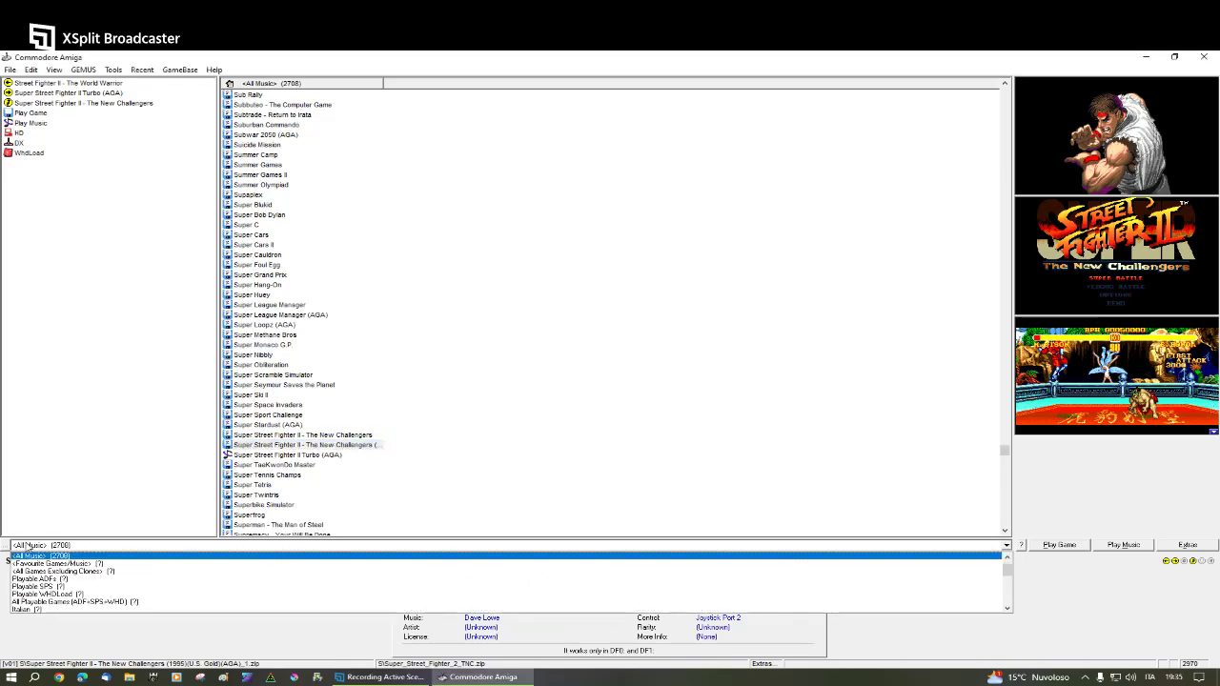
pyautogui.click(53, 570)
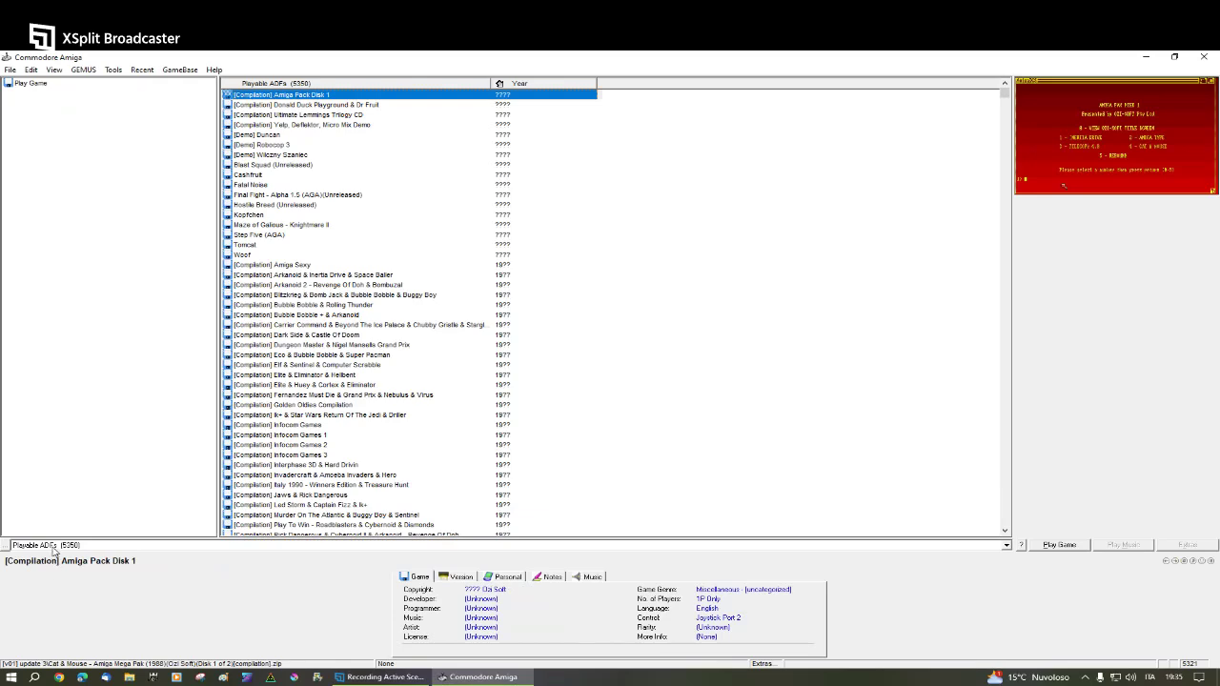
pyautogui.click(52, 546)
pyautogui.click(52, 595)
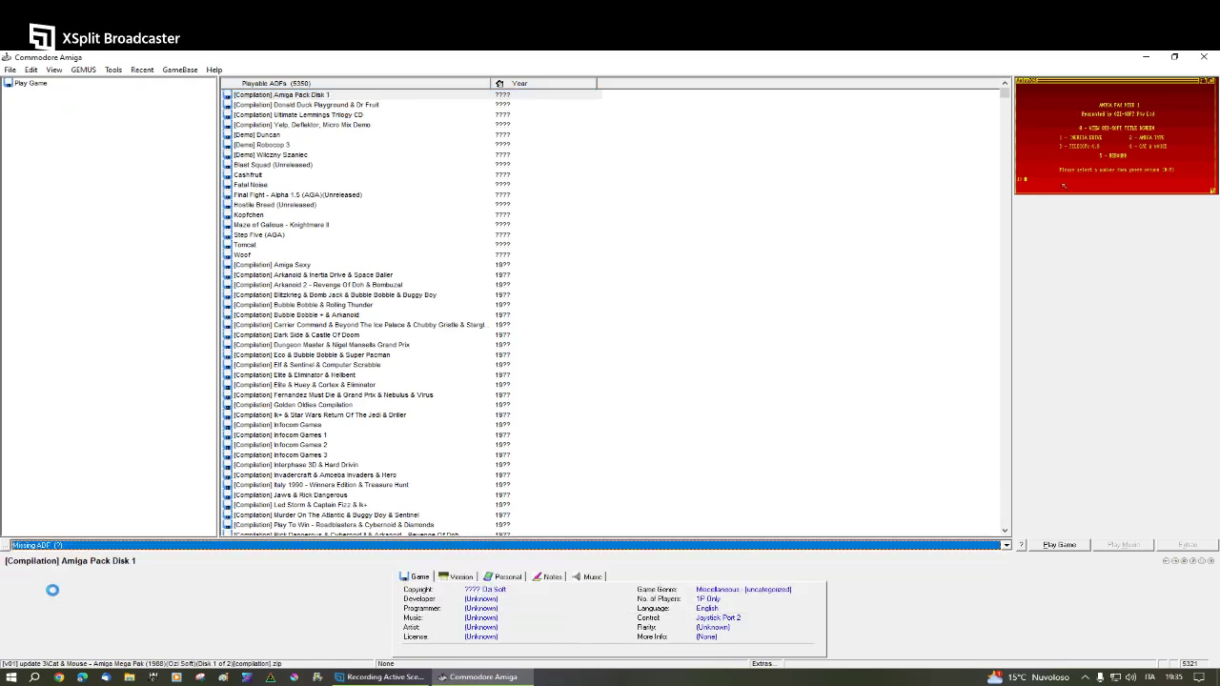
# - Browse the Missing ADF entries around Flight Simulator II Scenery 14, Flyin' High (AGA), Gloom 3 and Graham Gooch World Class Cricket, checking their extras
pyautogui.click(281, 345)
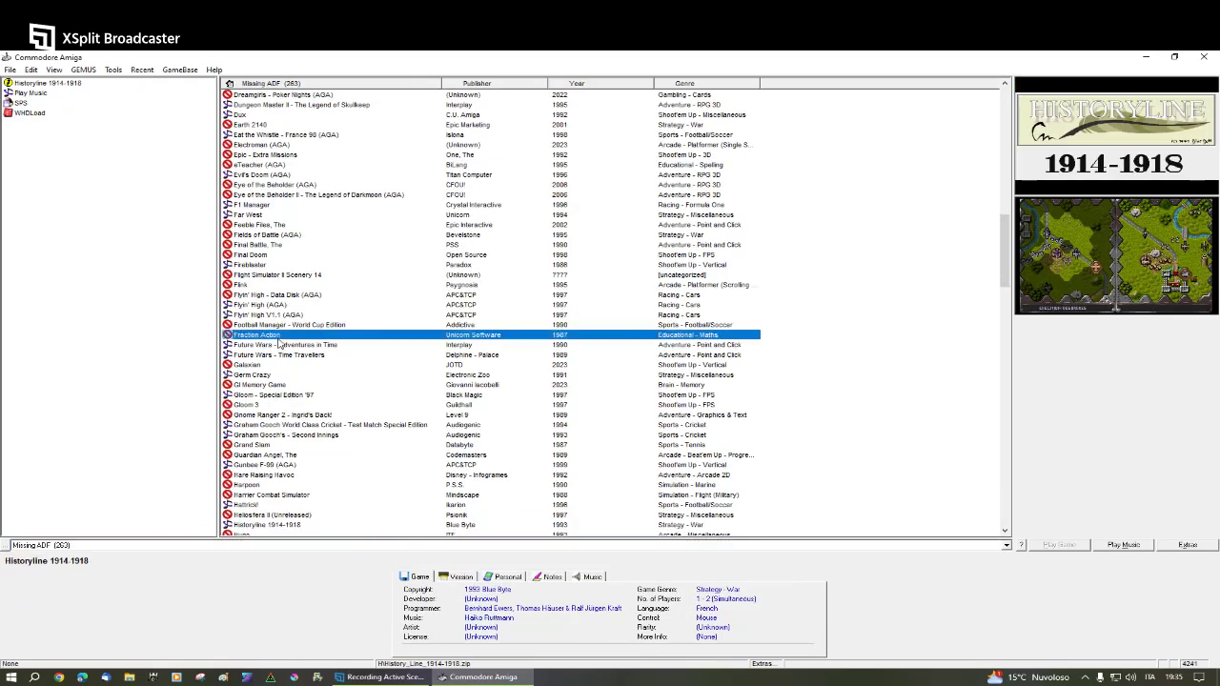
pyautogui.press('Up')
pyautogui.press('Up')
pyautogui.press('Up')
pyautogui.press('Up')
pyautogui.press('Up')
pyautogui.press('Up')
pyautogui.press('Up')
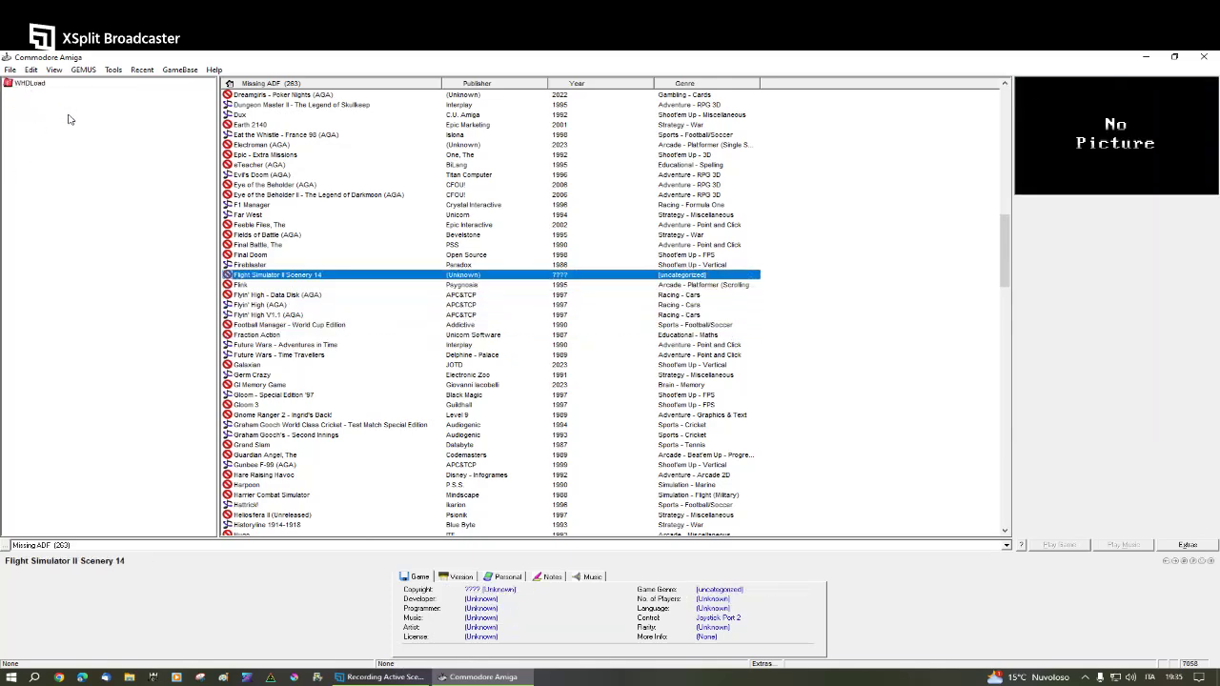
pyautogui.press('Up')
pyautogui.press('Up')
pyautogui.press('Up')
pyautogui.press('Up')
pyautogui.press('Up')
pyautogui.press('Up')
pyautogui.press('Up')
pyautogui.press('Up')
pyautogui.press('Down')
pyautogui.press('Down')
pyautogui.press('Down')
pyautogui.press('Down')
pyautogui.press('Down')
pyautogui.press('Down')
pyautogui.press('Down')
pyautogui.press('Down')
pyautogui.press('Down')
pyautogui.press('Down')
pyautogui.press('Down')
pyautogui.press('Down')
pyautogui.press('Down')
pyautogui.press('Up')
pyautogui.press('Up')
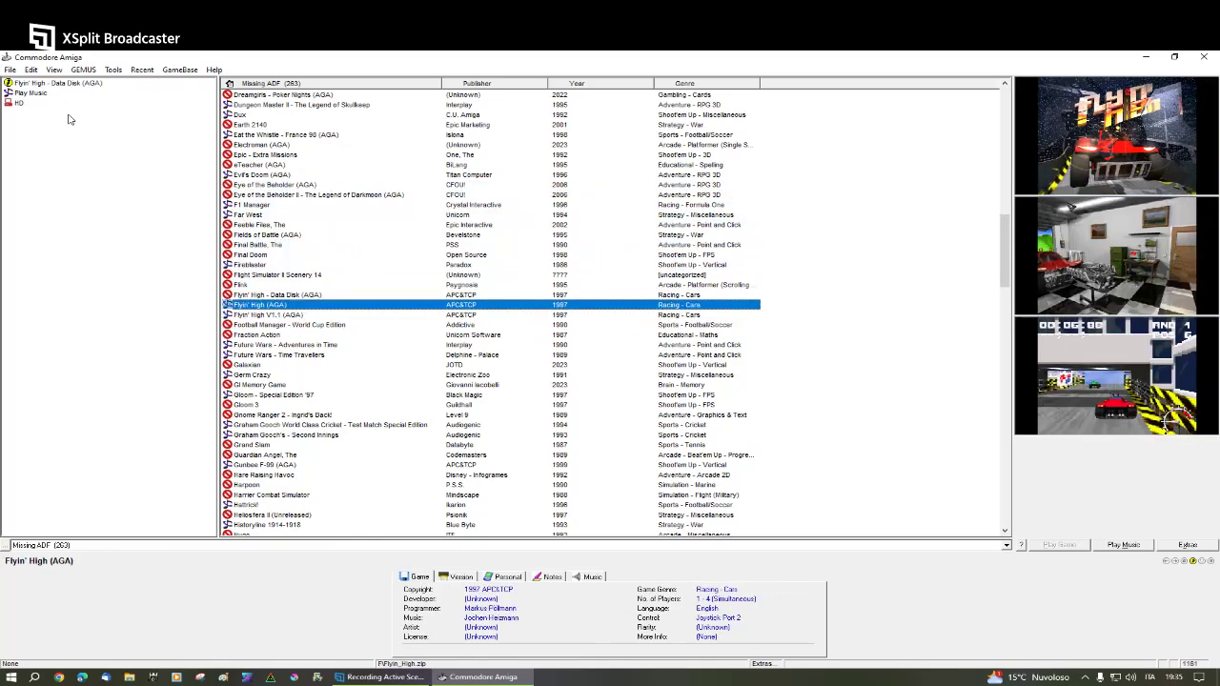
pyautogui.press('Down')
pyautogui.press('Down')
pyautogui.press('Down')
pyautogui.press('Down')
pyautogui.press('Down')
pyautogui.press('Down')
pyautogui.press('Down')
pyautogui.press('Down')
pyautogui.press('Down')
pyautogui.press('Down')
pyautogui.press('Down')
pyautogui.press('Down')
pyautogui.press('Up')
pyautogui.press('Up')
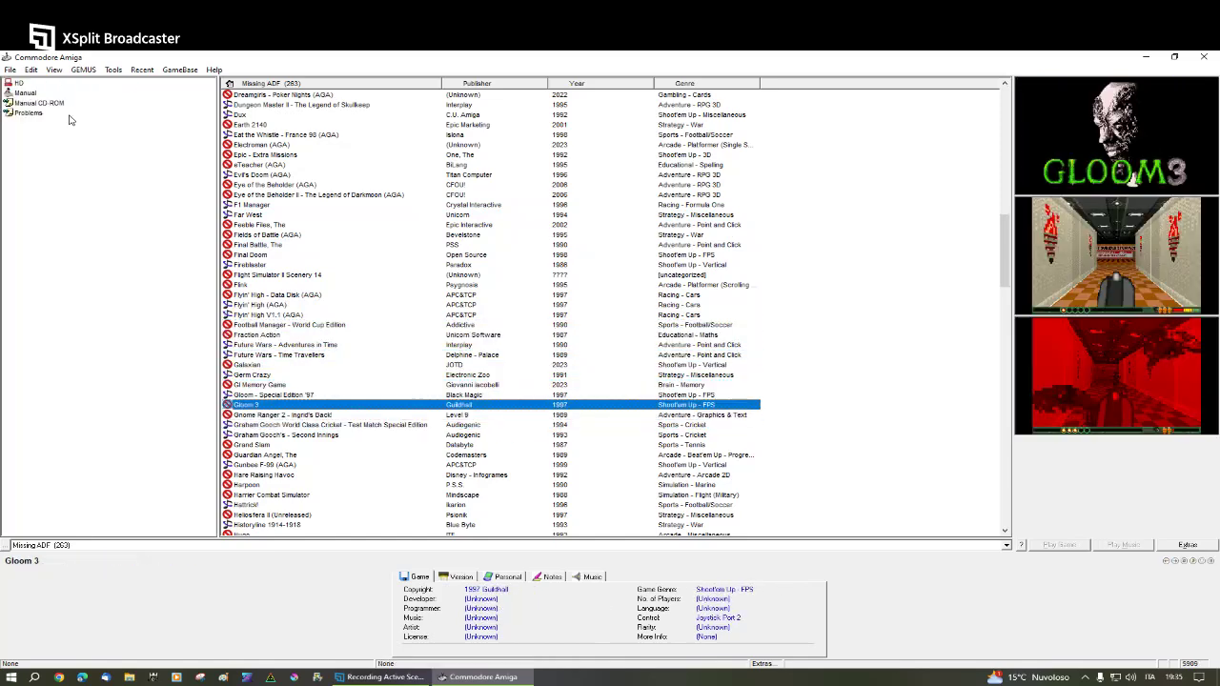
pyautogui.press('Down')
pyautogui.press('Down')
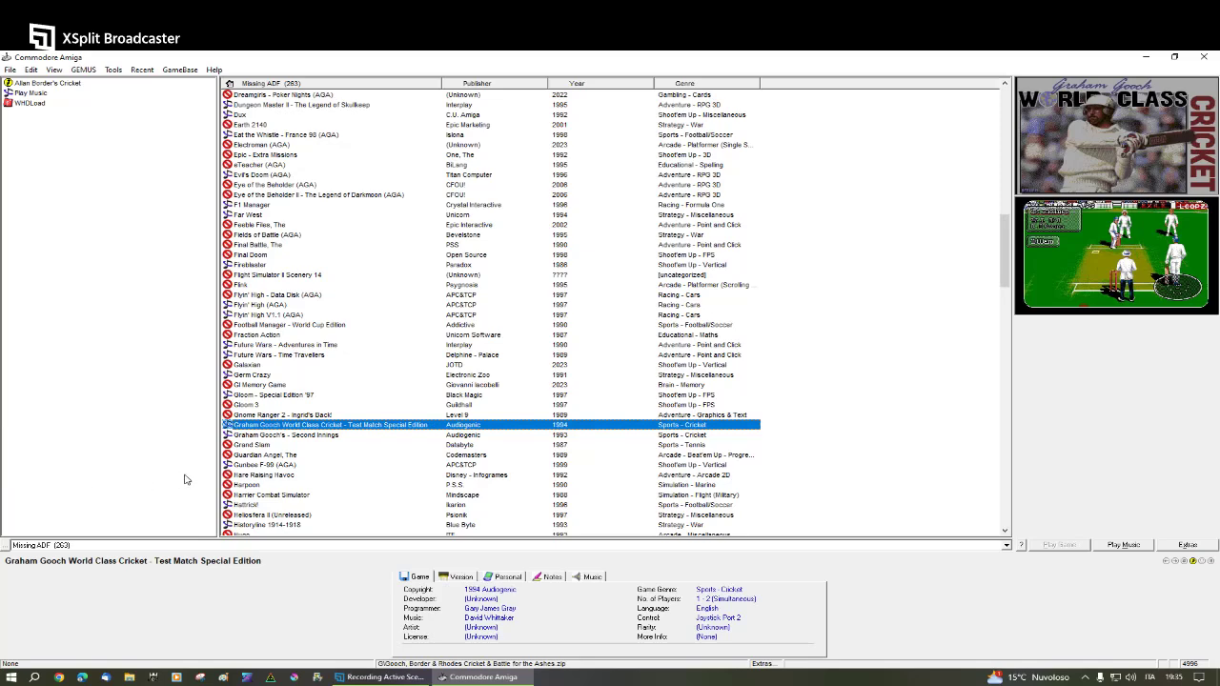
# - Filter the list to Adult and browse its entries upward from WET - The Sexy Empire (AGA) to Sexy Droids
pyautogui.click(103, 546)
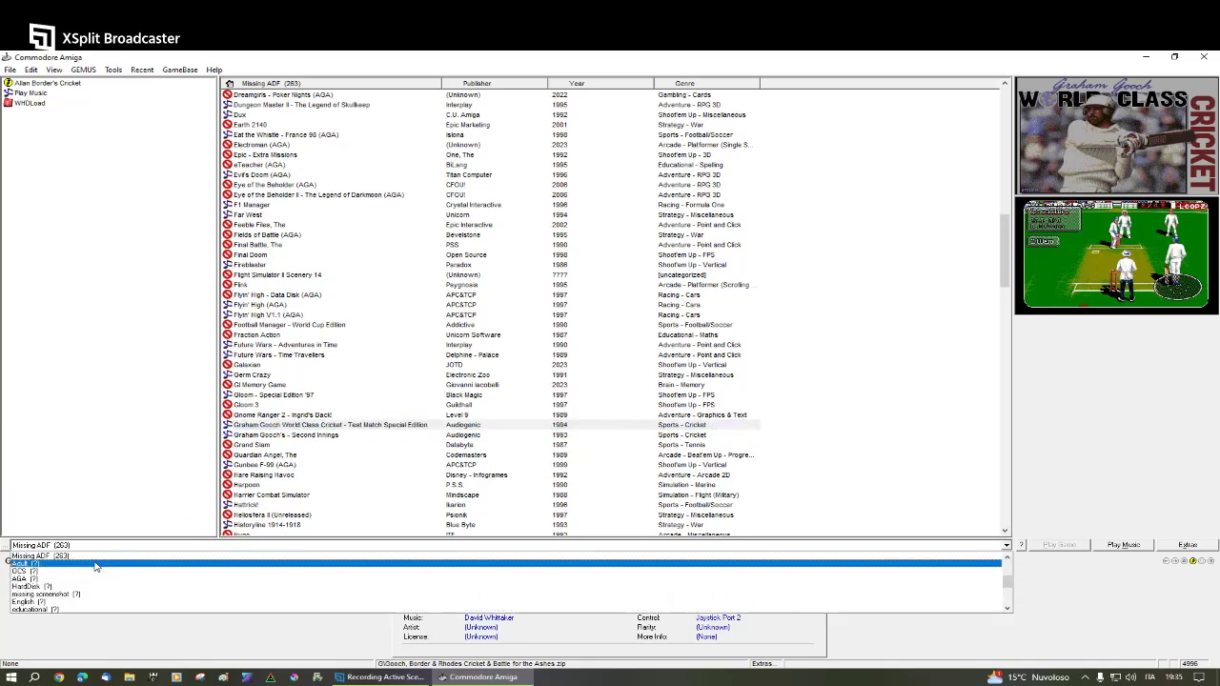
pyautogui.click(93, 561)
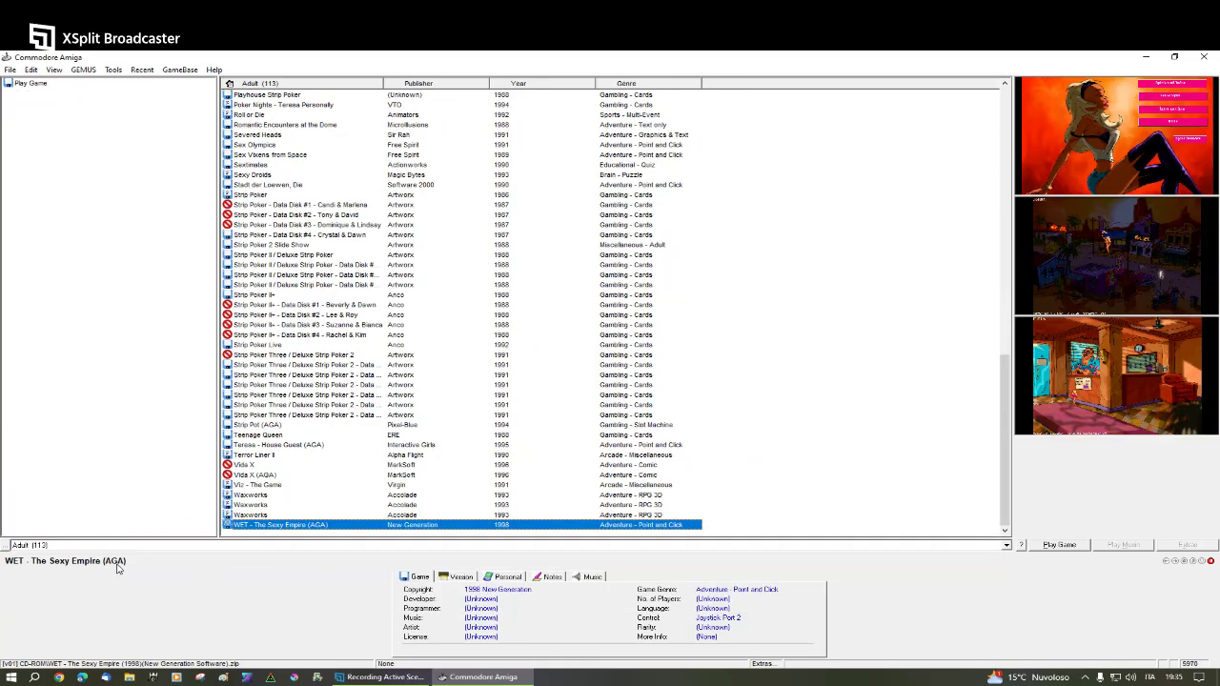
pyautogui.press('Up')
pyautogui.press('Up')
pyautogui.press('Up')
pyautogui.press('Up')
pyautogui.press('Up')
pyautogui.press('Up')
pyautogui.press('Up')
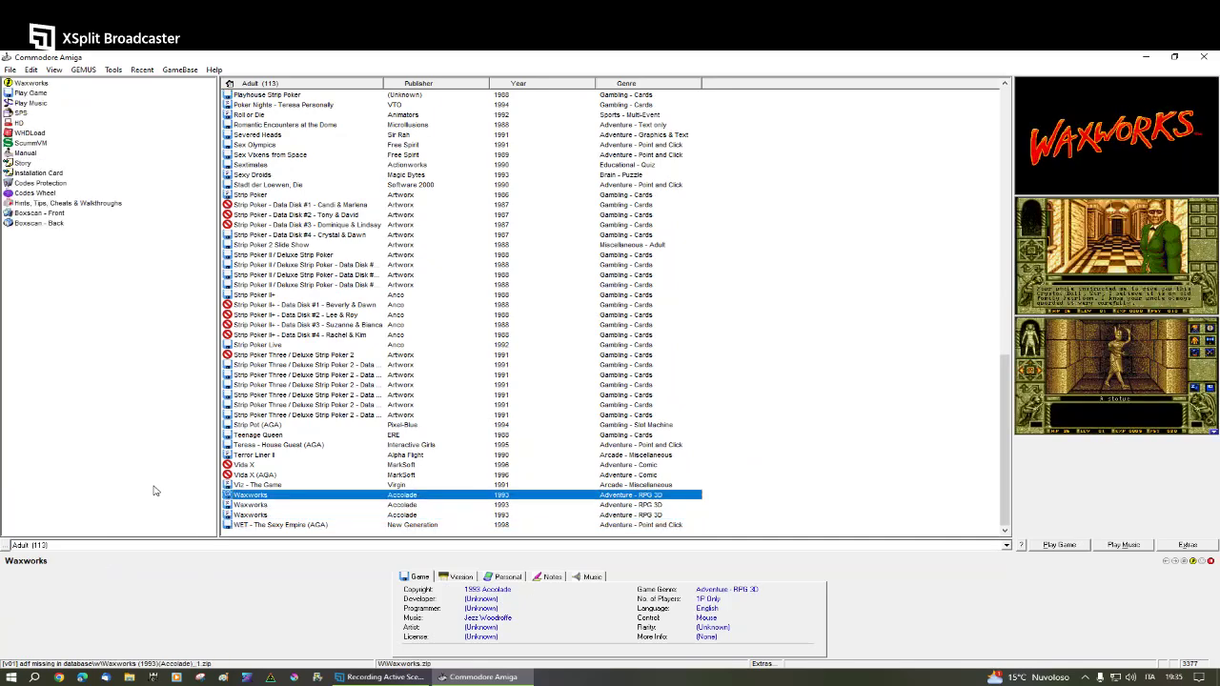
pyautogui.press('Up')
pyautogui.press('Up')
pyautogui.press('Up')
pyautogui.press('Up')
pyautogui.press('Up')
pyautogui.press('Up')
pyautogui.press('Up')
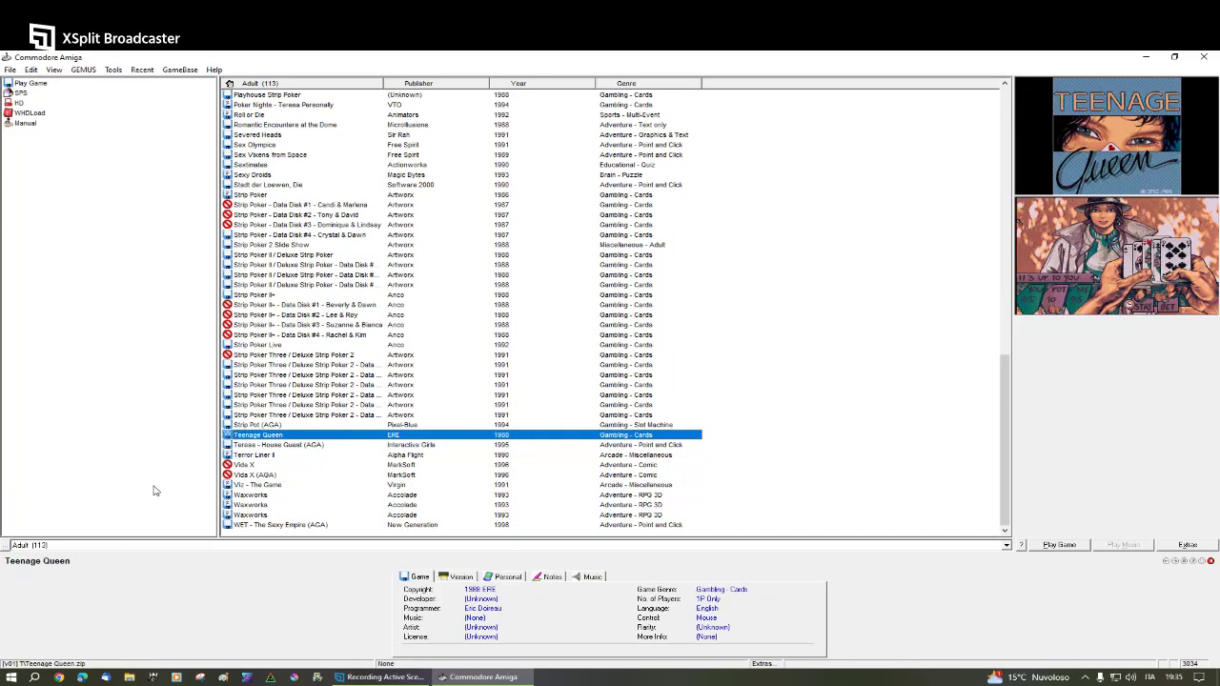
pyautogui.press('Up')
pyautogui.press('Up')
pyautogui.press('Up')
pyautogui.press('Up')
pyautogui.press('Up')
pyautogui.press('Up')
pyautogui.press('Up')
pyautogui.press('Up')
pyautogui.press('Up')
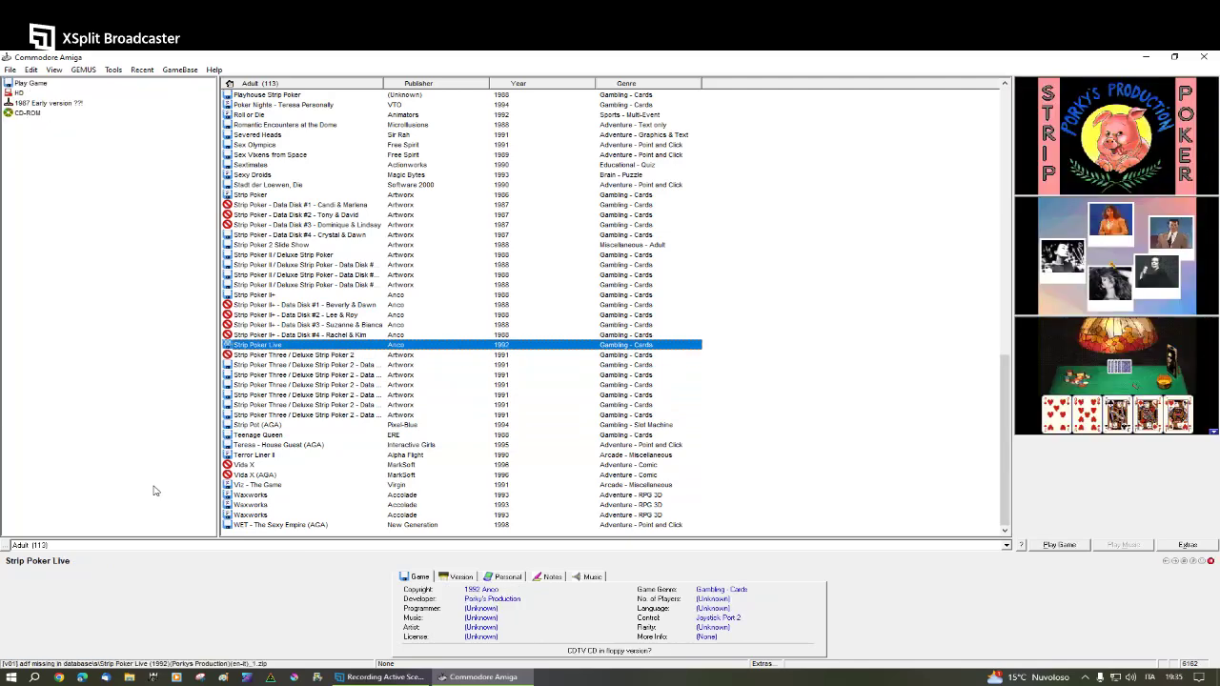
pyautogui.press('Up')
pyautogui.press('Up')
pyautogui.press('Up')
pyautogui.press('Up')
pyautogui.press('Up')
pyautogui.press('Up')
pyautogui.press('Up')
pyautogui.press('Up')
pyautogui.press('Up')
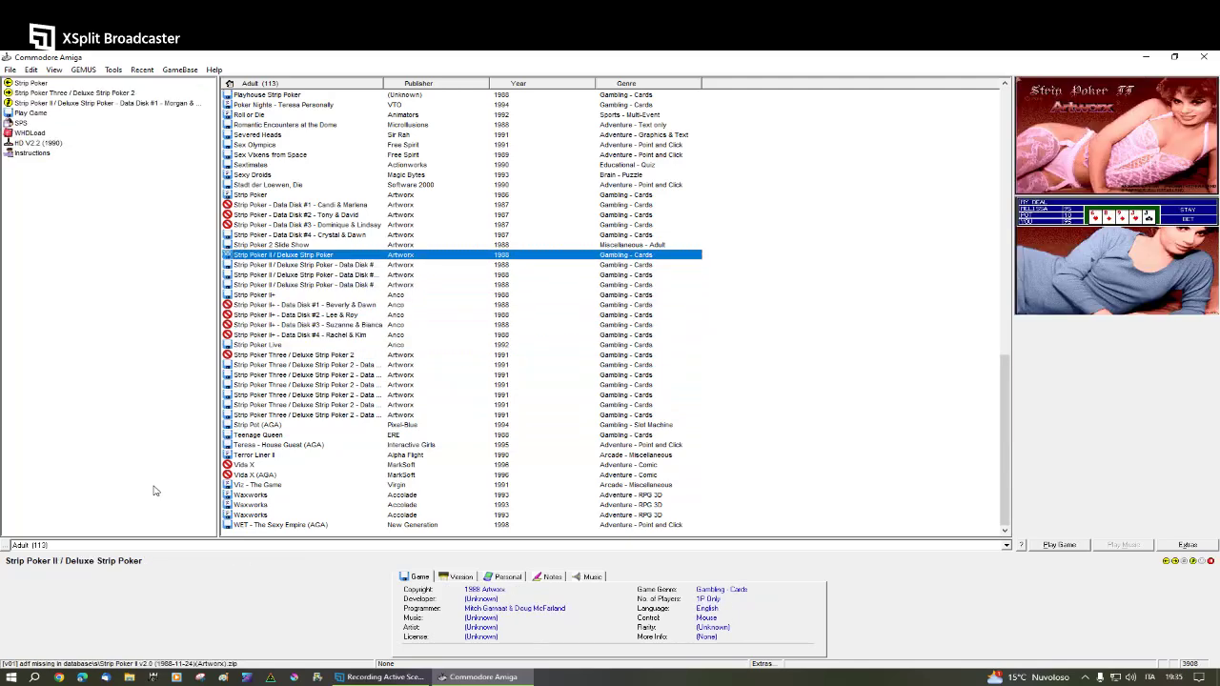
pyautogui.press('Up')
pyautogui.press('Up')
pyautogui.press('Up')
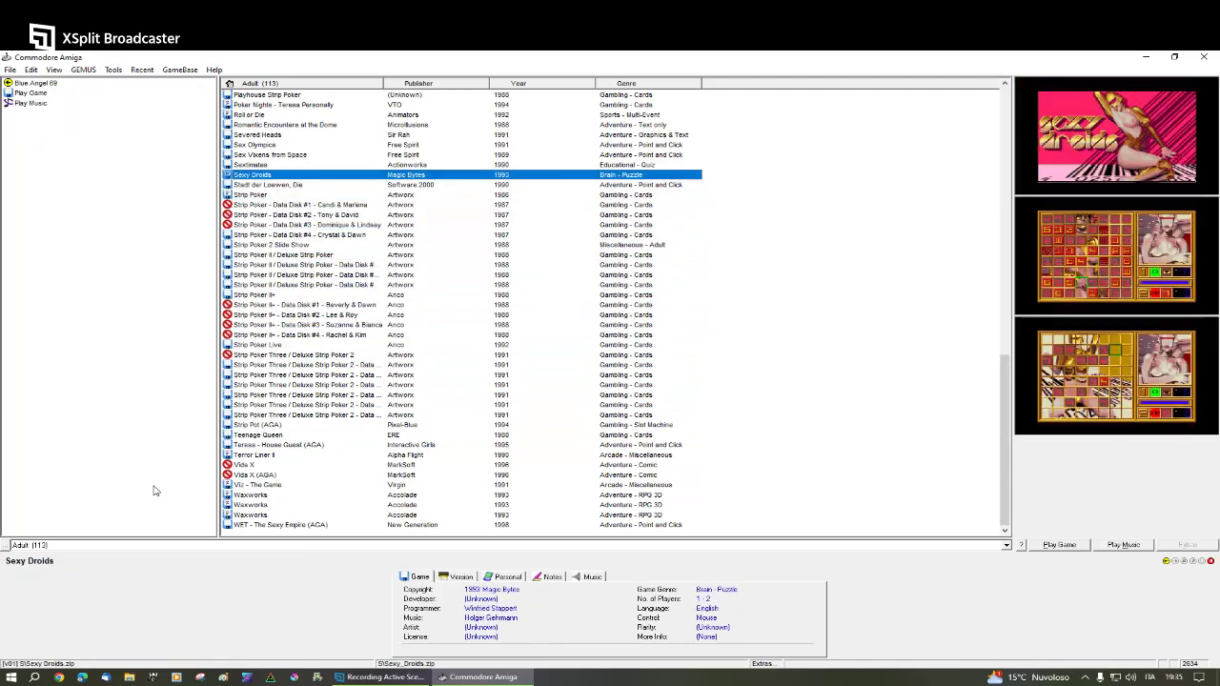
# - Show the OCS, AGA and HardDisk filtered game lists one after another
pyautogui.click(76, 549)
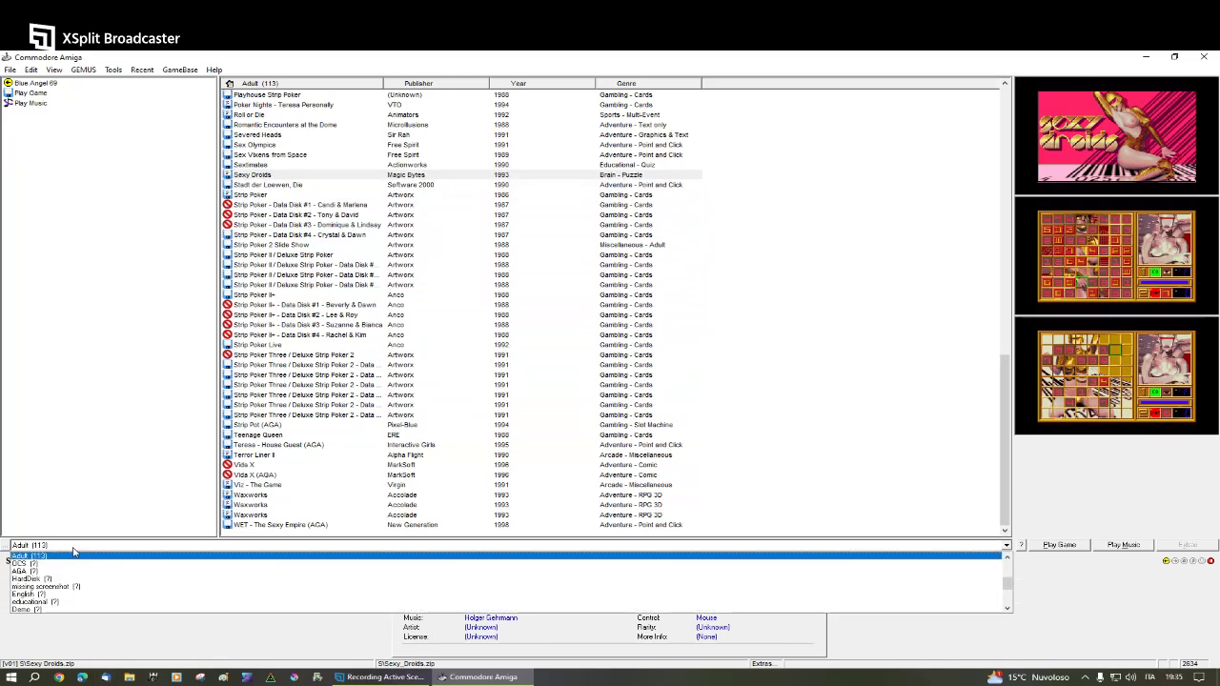
pyautogui.click(65, 565)
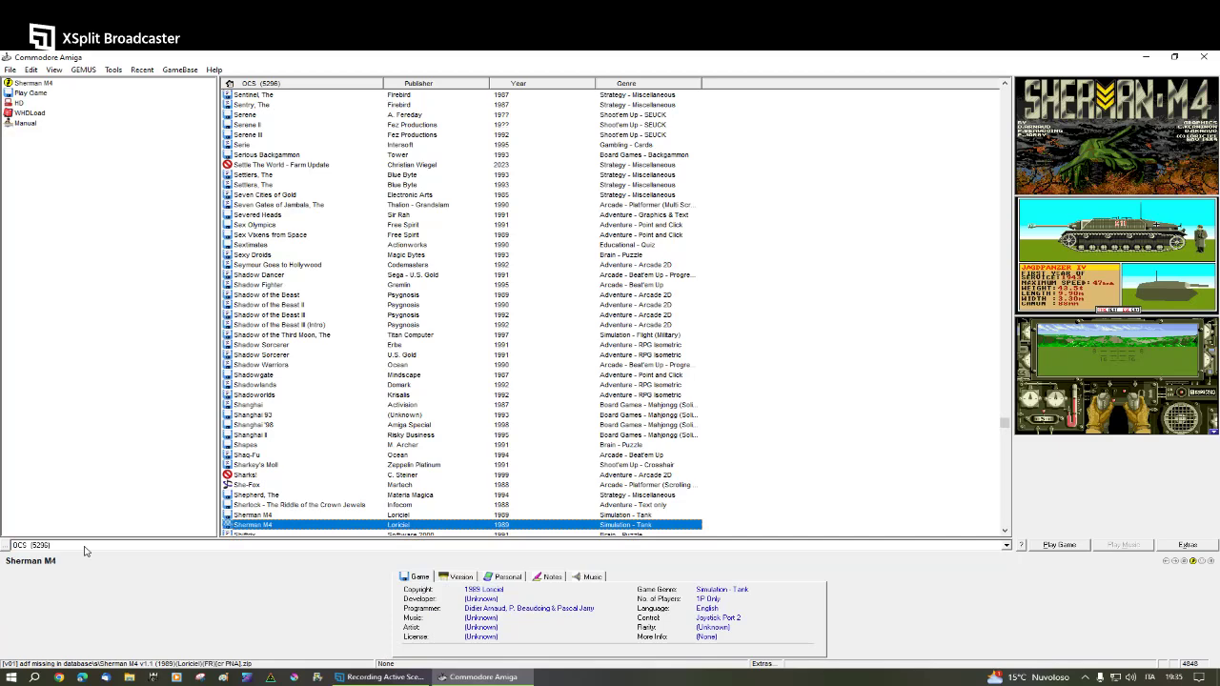
pyautogui.click(84, 548)
pyautogui.click(81, 555)
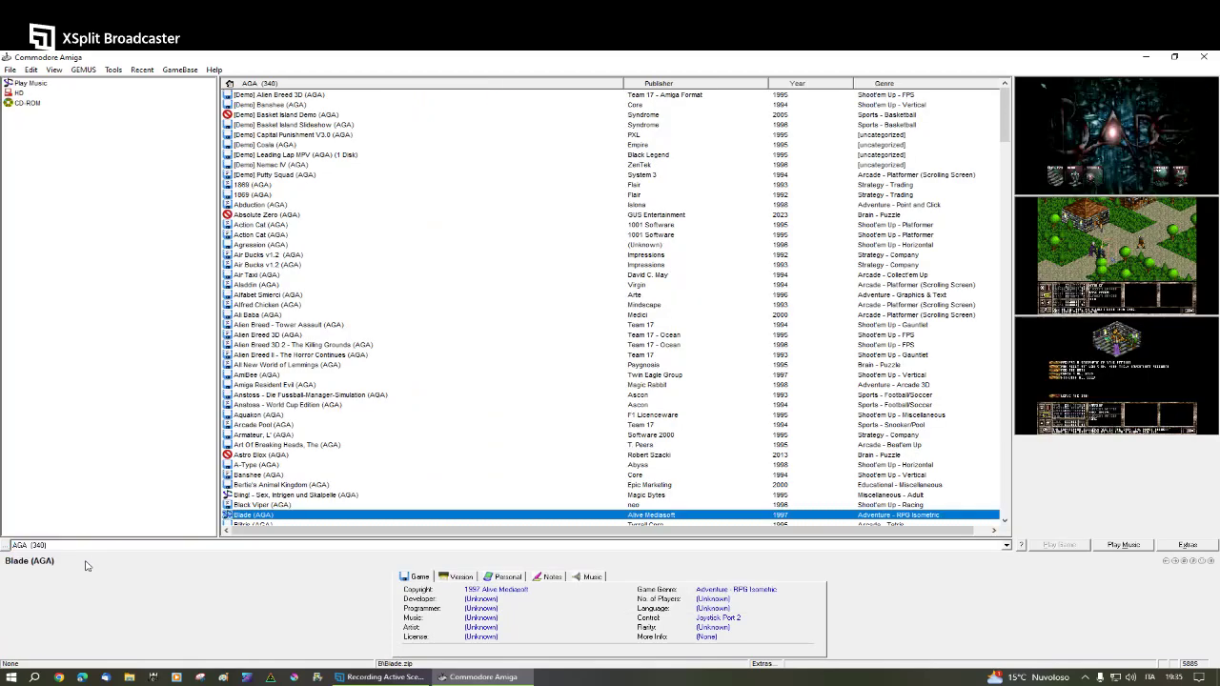
pyautogui.click(79, 569)
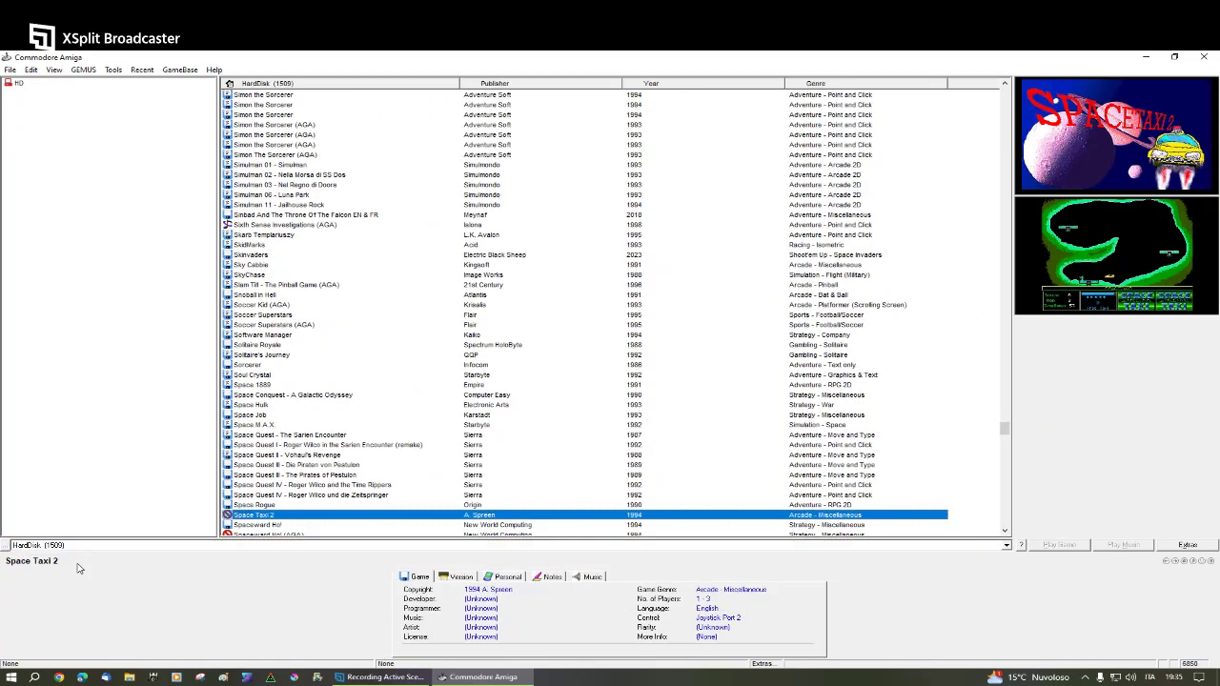
# - Filter the list to missing screenshot and browse its entries down to War Machine and back to Strip Poker II+ - Data Disk #2
pyautogui.click(82, 551)
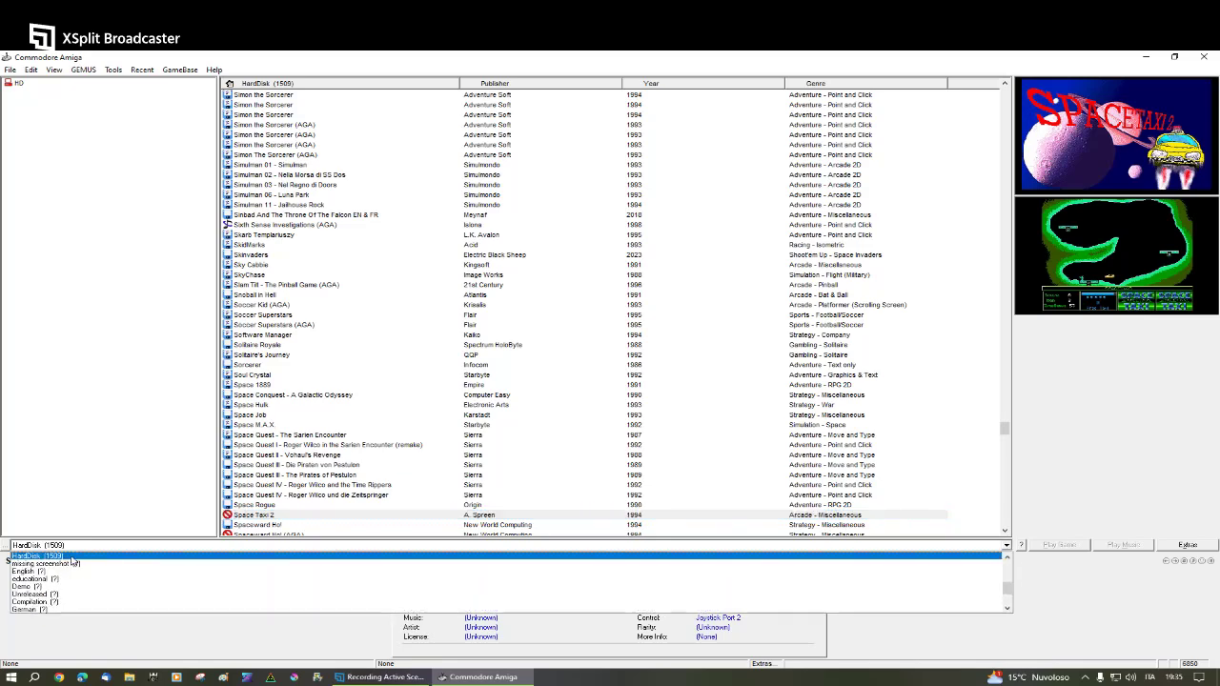
pyautogui.click(79, 563)
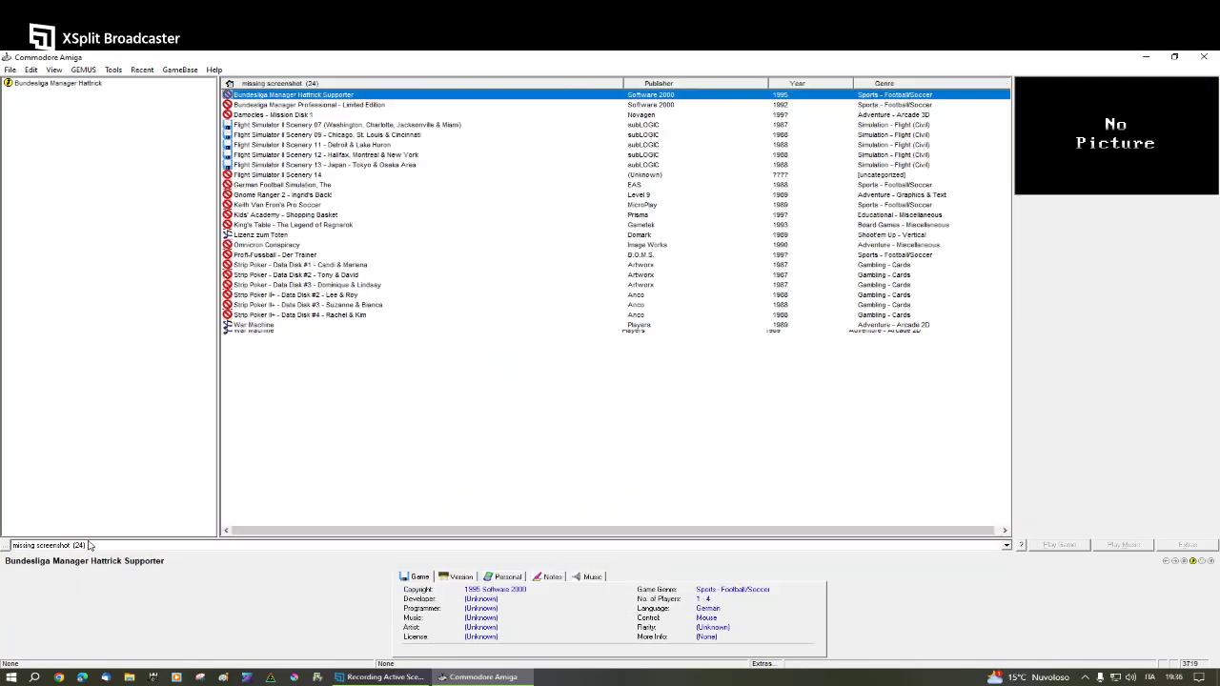
pyautogui.press('Down')
pyautogui.press('Down')
pyautogui.press('Down')
pyautogui.press('Down')
pyautogui.press('Down')
pyautogui.press('Down')
pyautogui.press('Down')
pyautogui.press('Down')
pyautogui.press('Down')
pyautogui.press('Down')
pyautogui.press('Down')
pyautogui.press('Down')
pyautogui.press('Down')
pyautogui.press('Down')
pyautogui.press('Down')
pyautogui.press('Down')
pyautogui.press('Down')
pyautogui.press('Down')
pyautogui.press('Down')
pyautogui.press('Down')
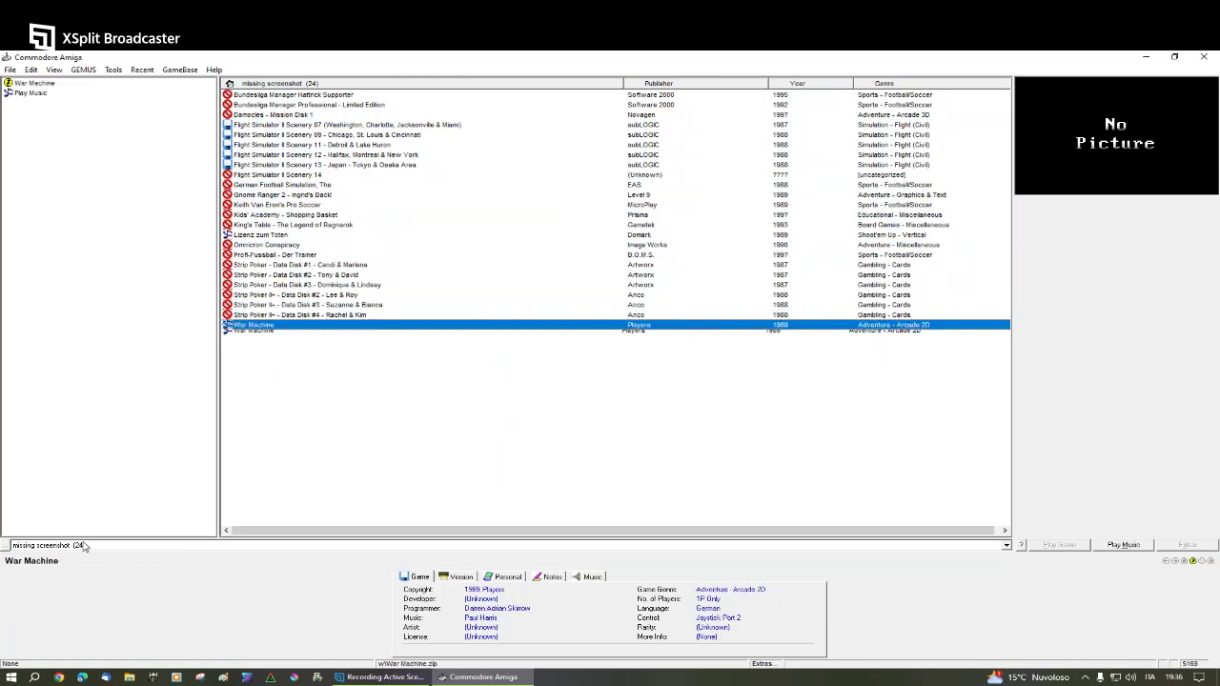
pyautogui.press('Up')
pyautogui.press('Up')
pyautogui.press('Up')
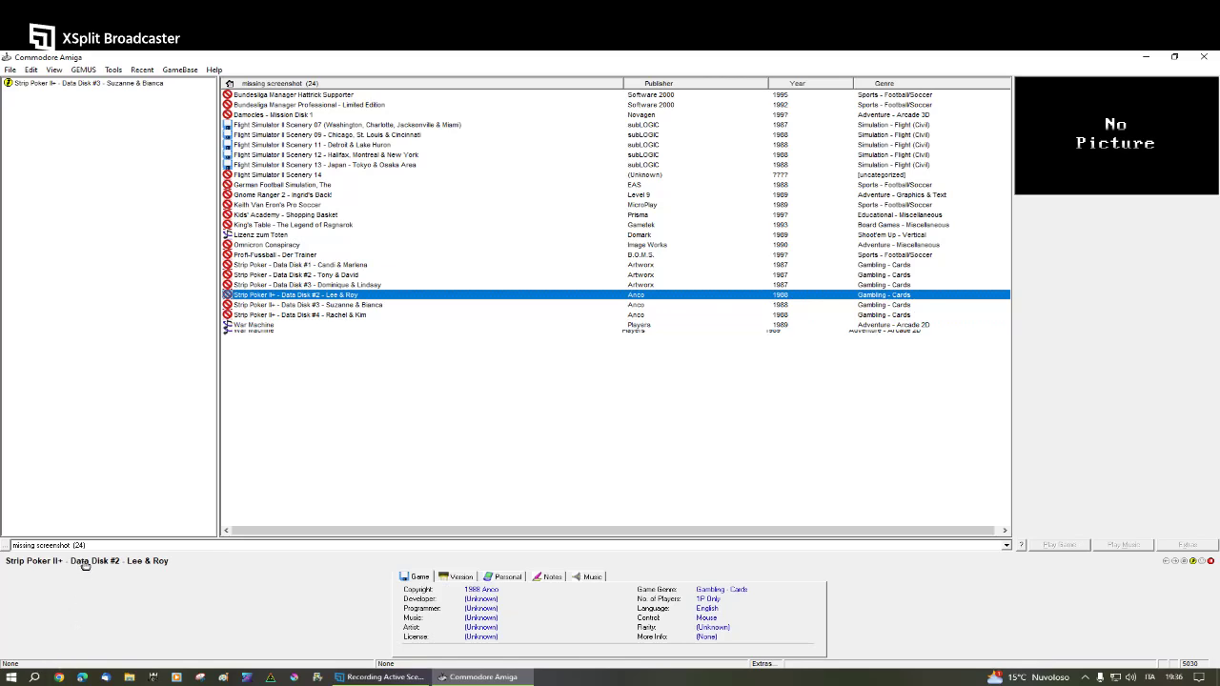
# - Show the English, educational and Demo filtered game lists one after another
pyautogui.click(84, 545)
pyautogui.click(81, 563)
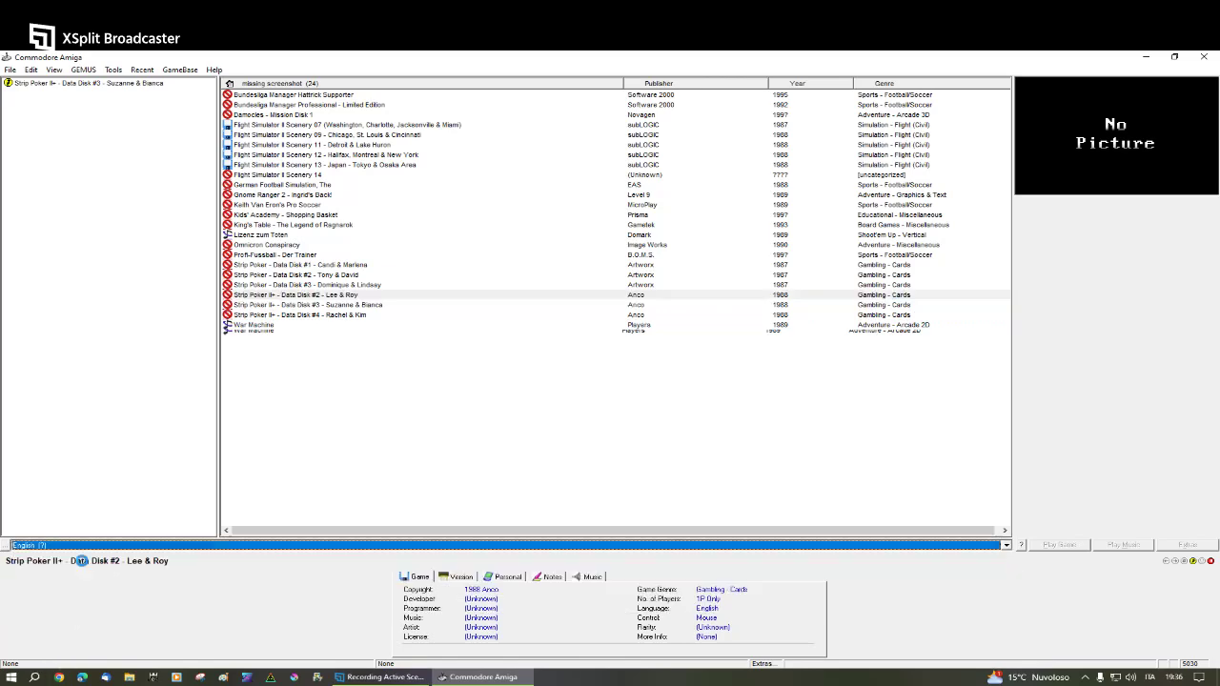
pyautogui.click(95, 550)
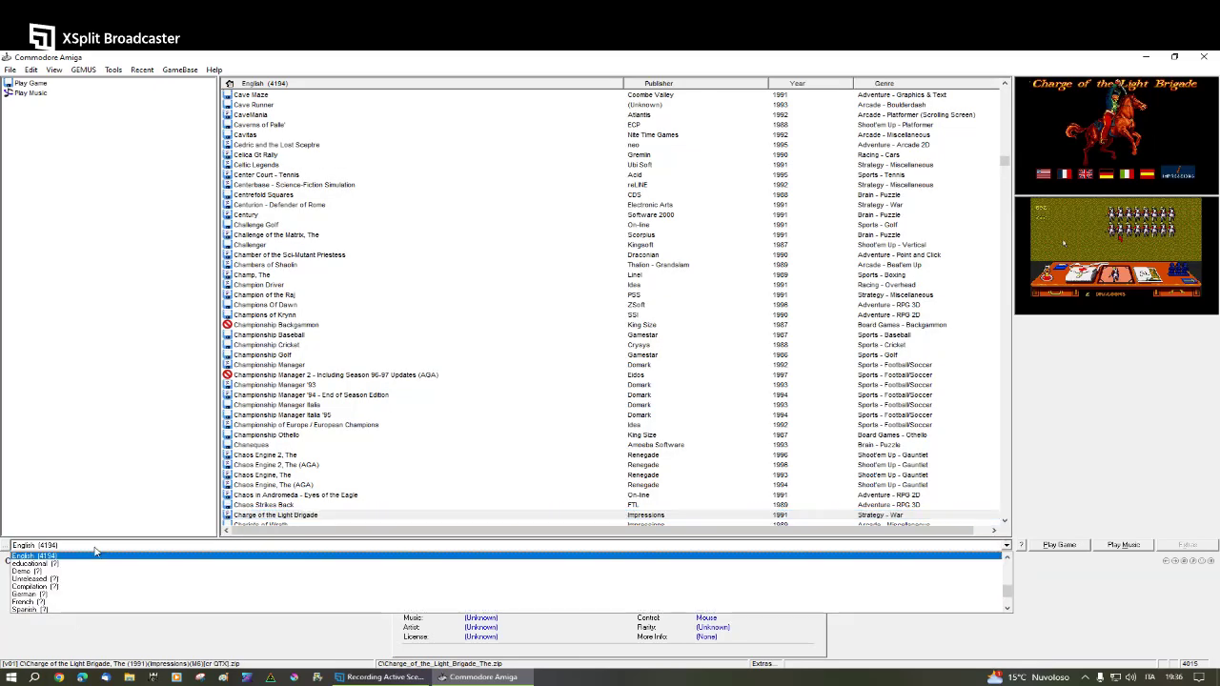
pyautogui.click(91, 562)
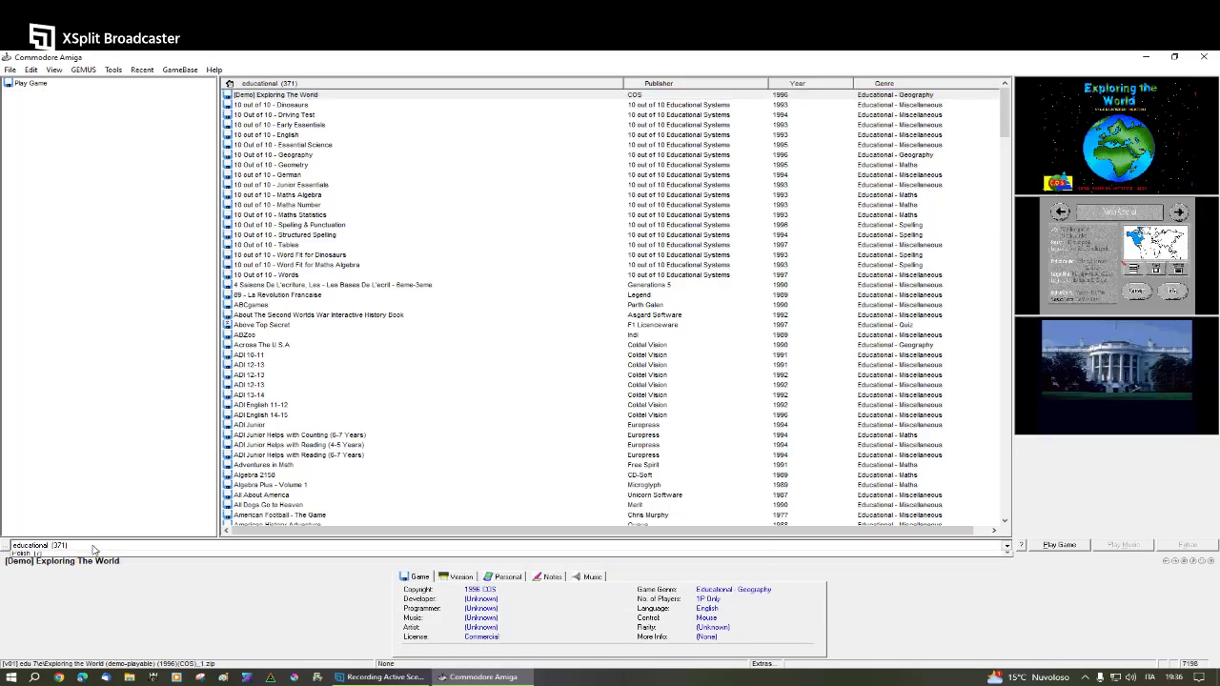
pyautogui.click(93, 549)
pyautogui.click(91, 564)
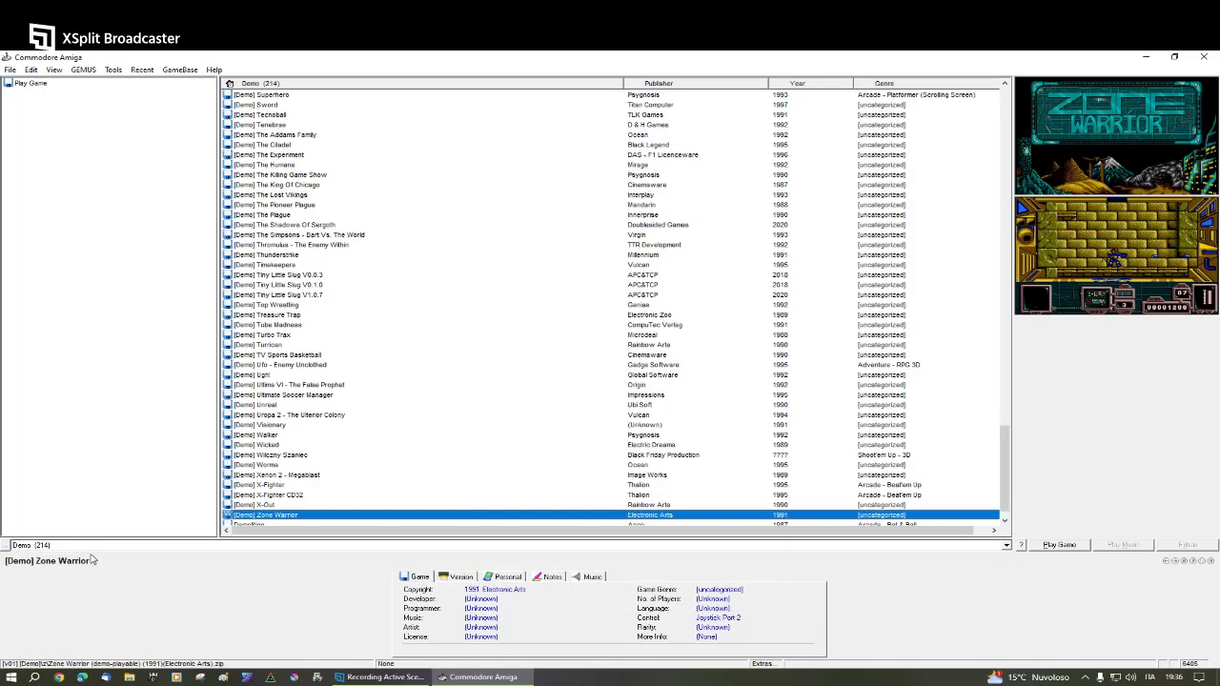
# - Filter the list to Unreleased and browse its entries up past Final Fight - Alpha 1.5 (AGA) and back down to Speed
pyautogui.click(93, 549)
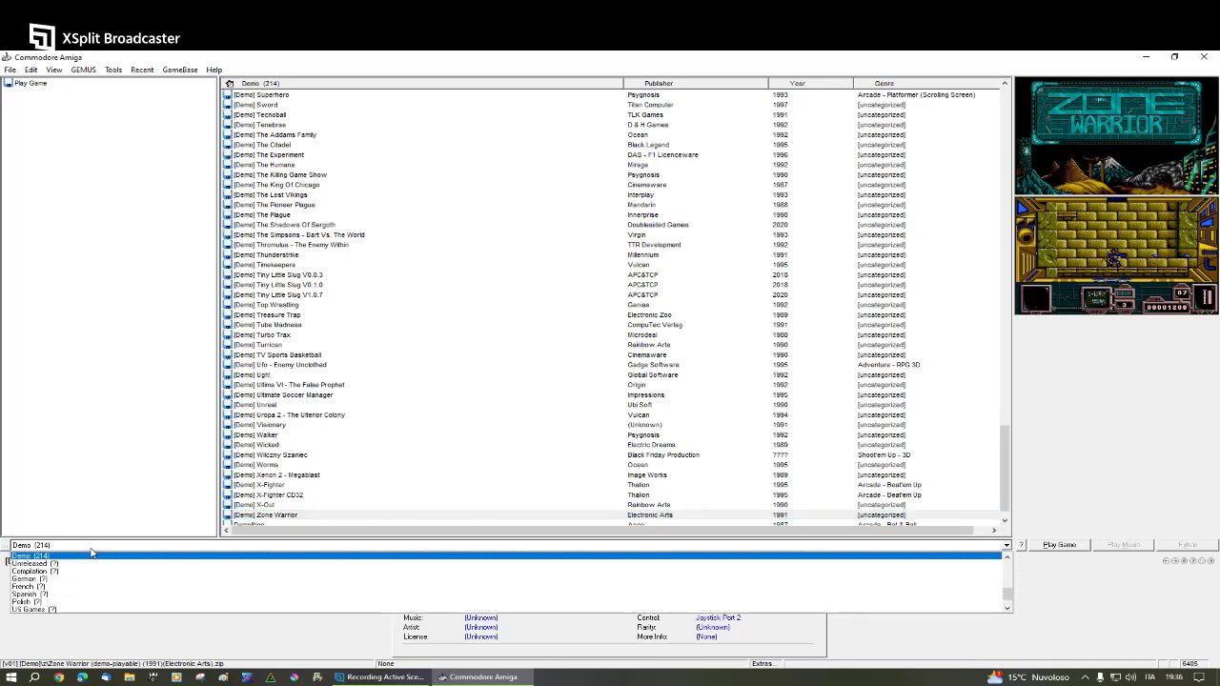
pyautogui.click(87, 562)
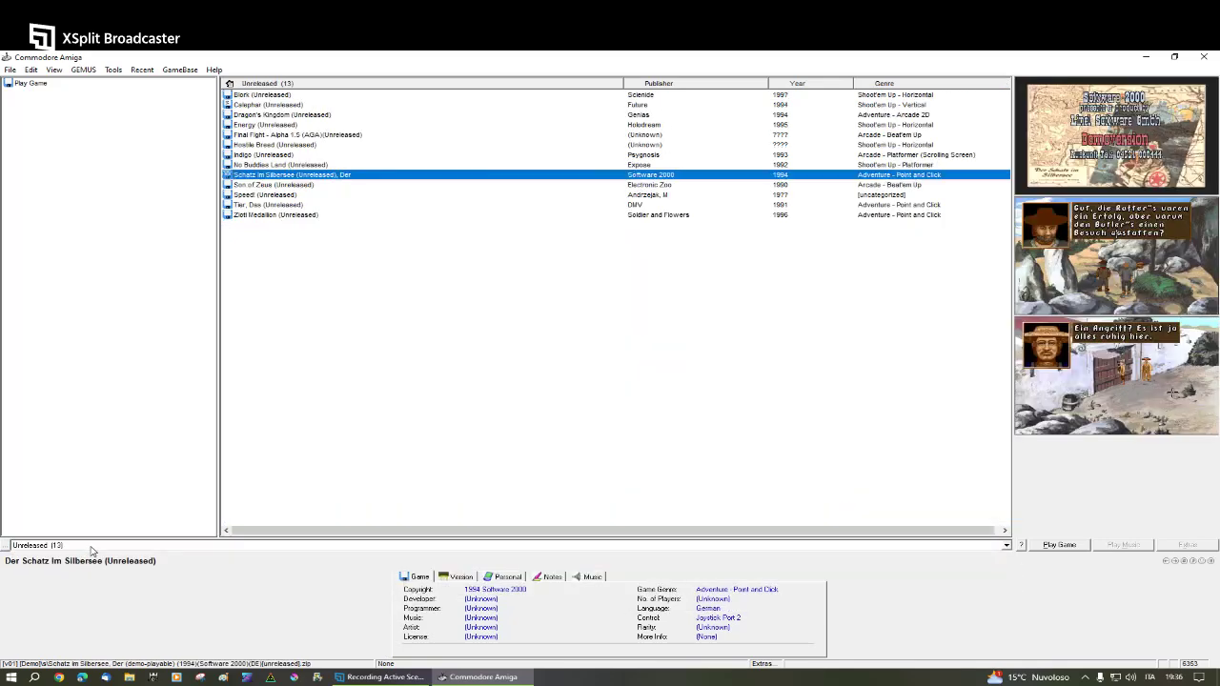
pyautogui.press('Down')
pyautogui.press('Up')
pyautogui.press('Up')
pyautogui.press('Up')
pyautogui.press('Up')
pyautogui.press('Up')
pyautogui.press('Up')
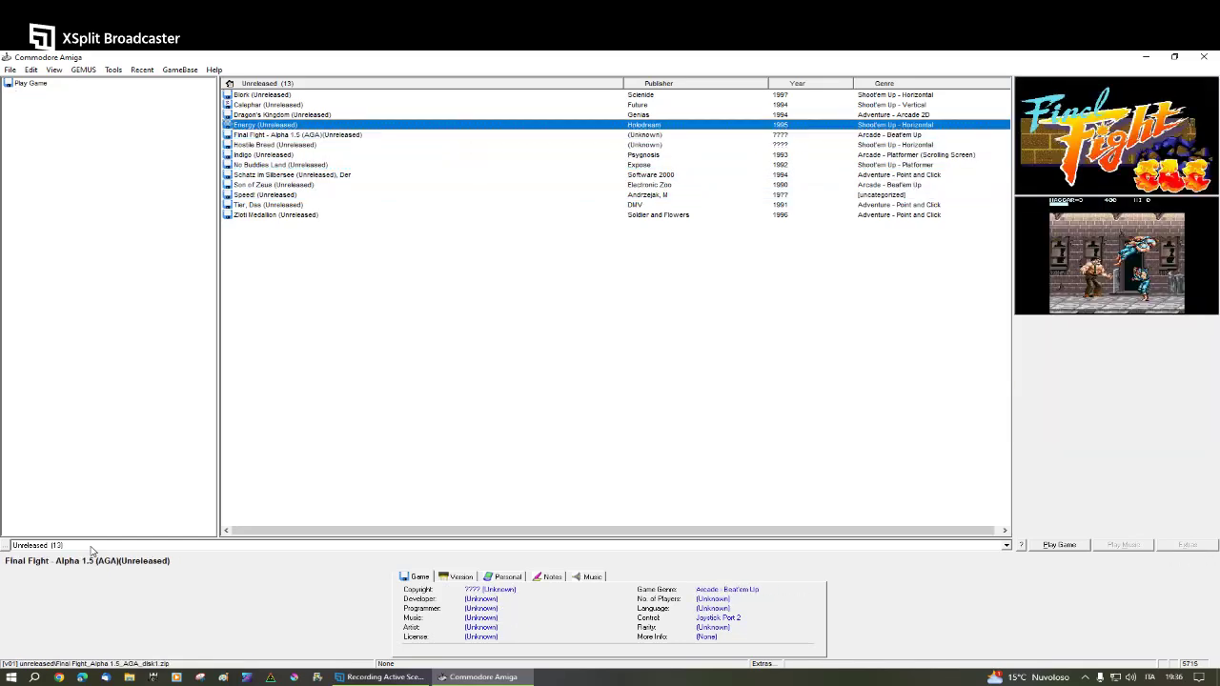
pyautogui.press('Up')
pyautogui.press('Up')
pyautogui.press('Down')
pyautogui.press('Down')
pyautogui.press('Down')
pyautogui.press('Down')
pyautogui.press('Down')
pyautogui.press('Down')
pyautogui.press('Down')
pyautogui.press('Down')
pyautogui.press('Down')
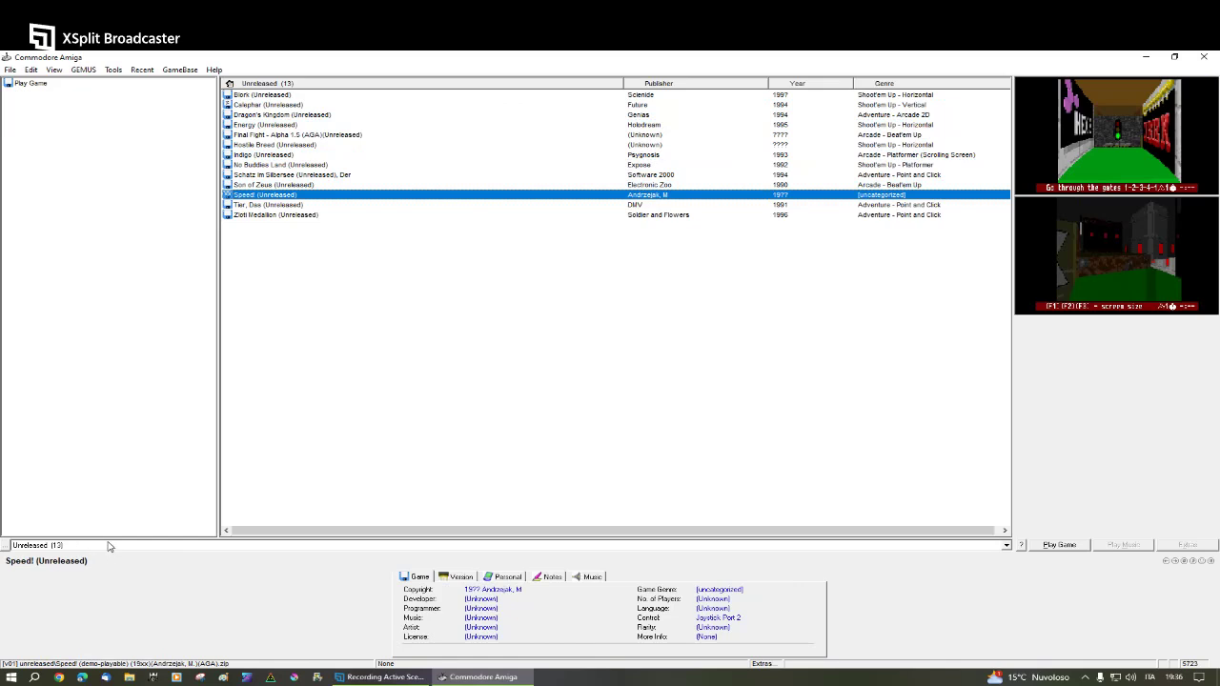
# - Show the Compilation, German and French filtered game lists one after another
pyautogui.click(112, 546)
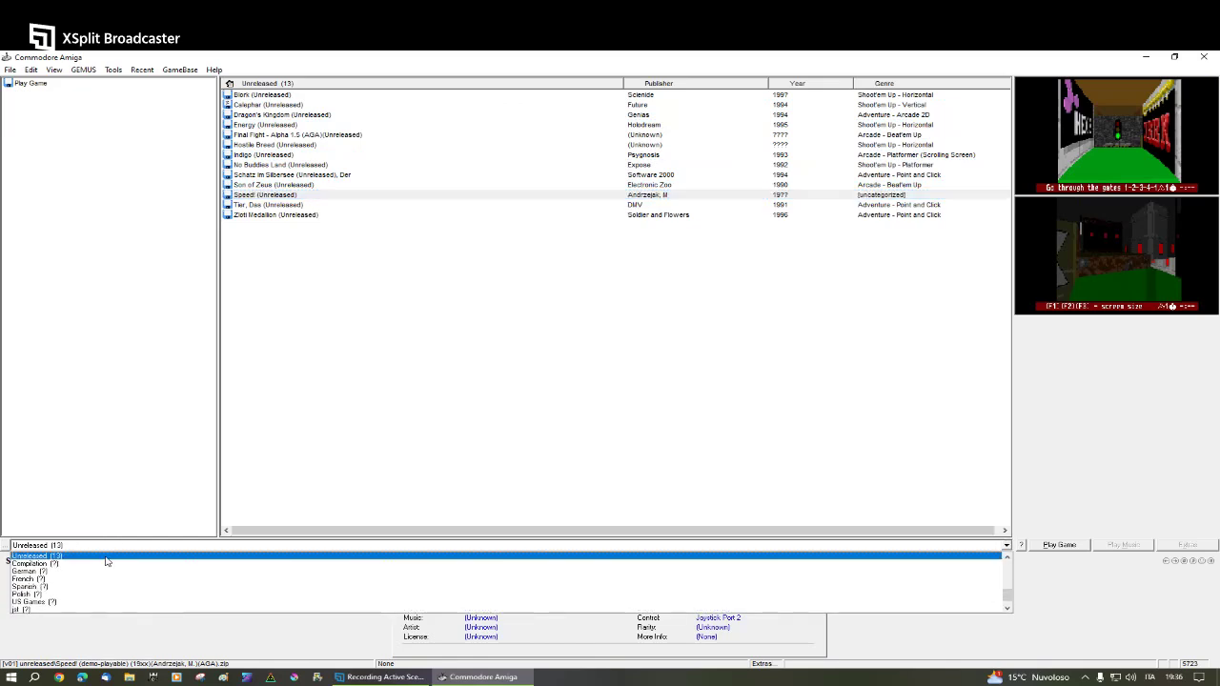
pyautogui.click(105, 564)
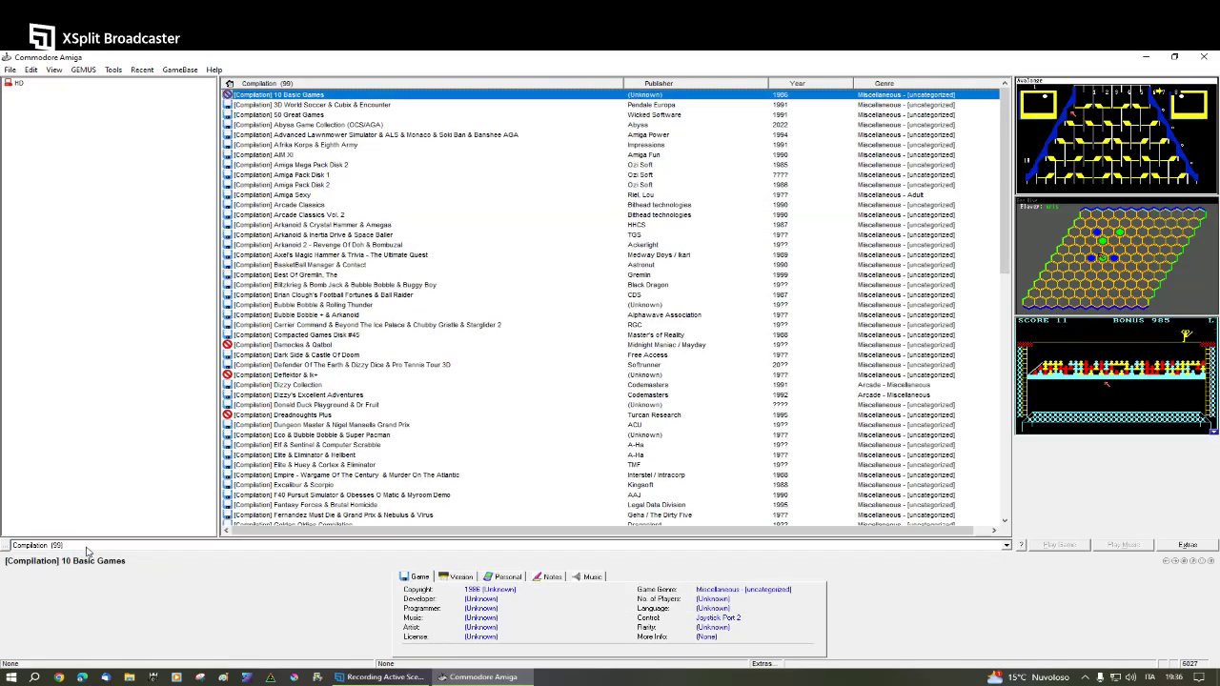
pyautogui.click(86, 549)
pyautogui.click(84, 561)
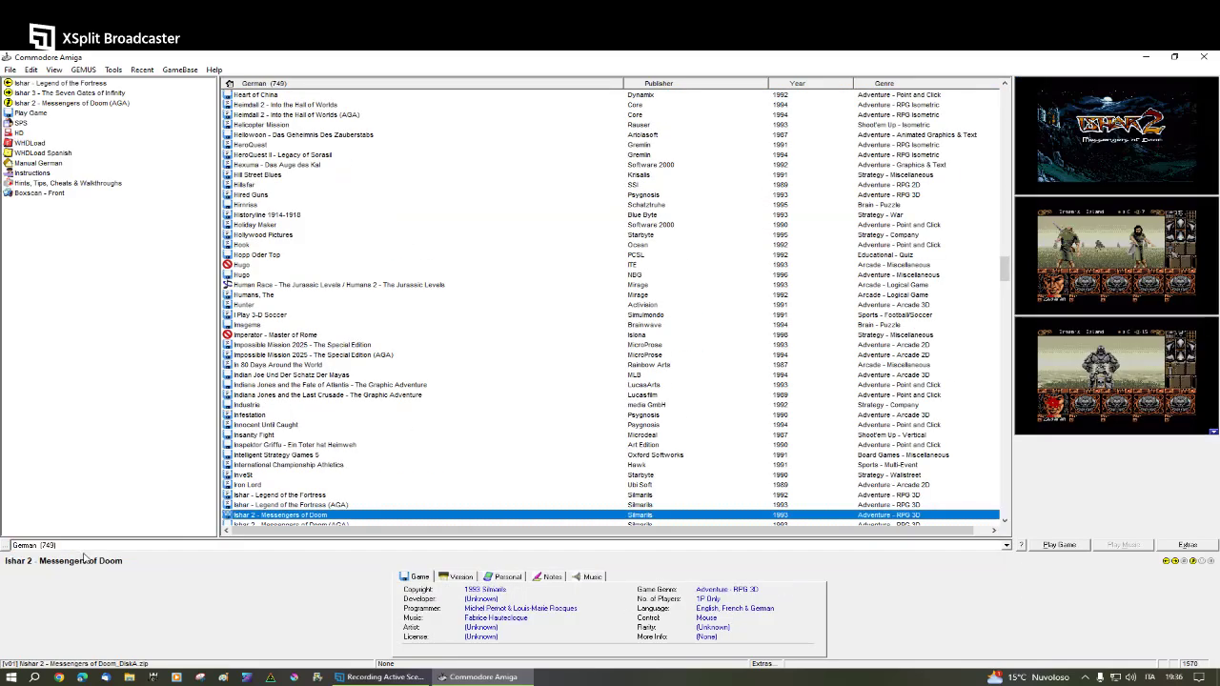
pyautogui.click(85, 549)
pyautogui.click(84, 574)
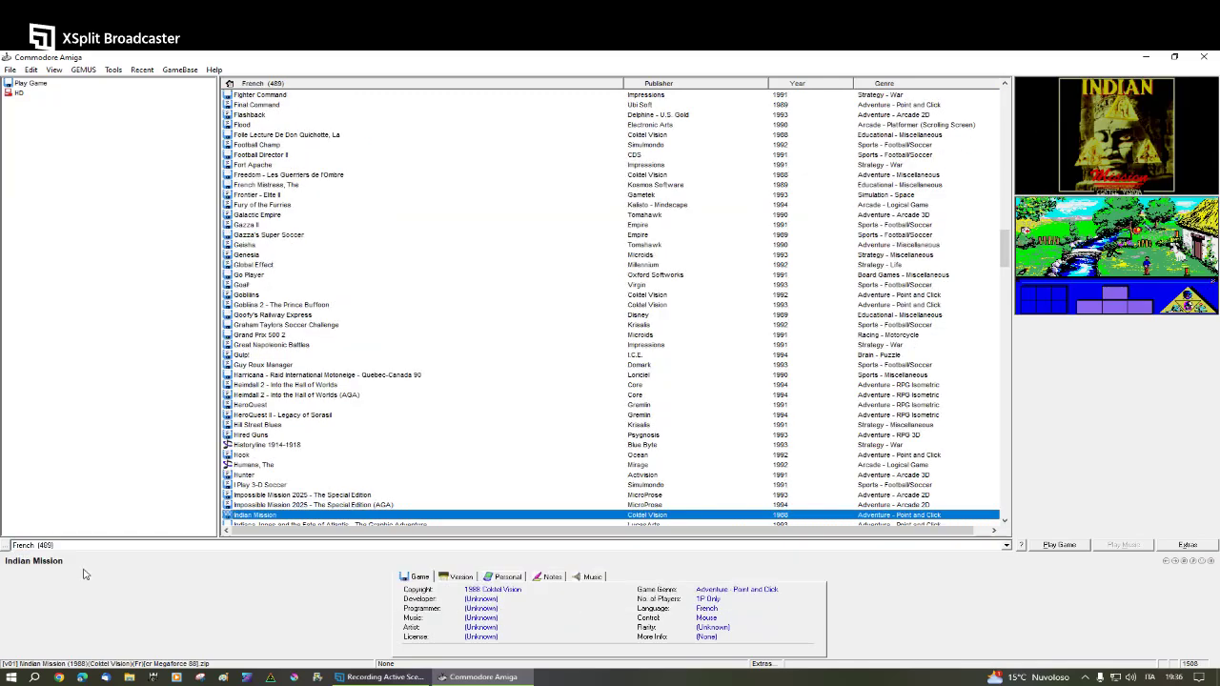
# - Show the Spanish, Polish and US Games filtered lists one after another
pyautogui.click(87, 550)
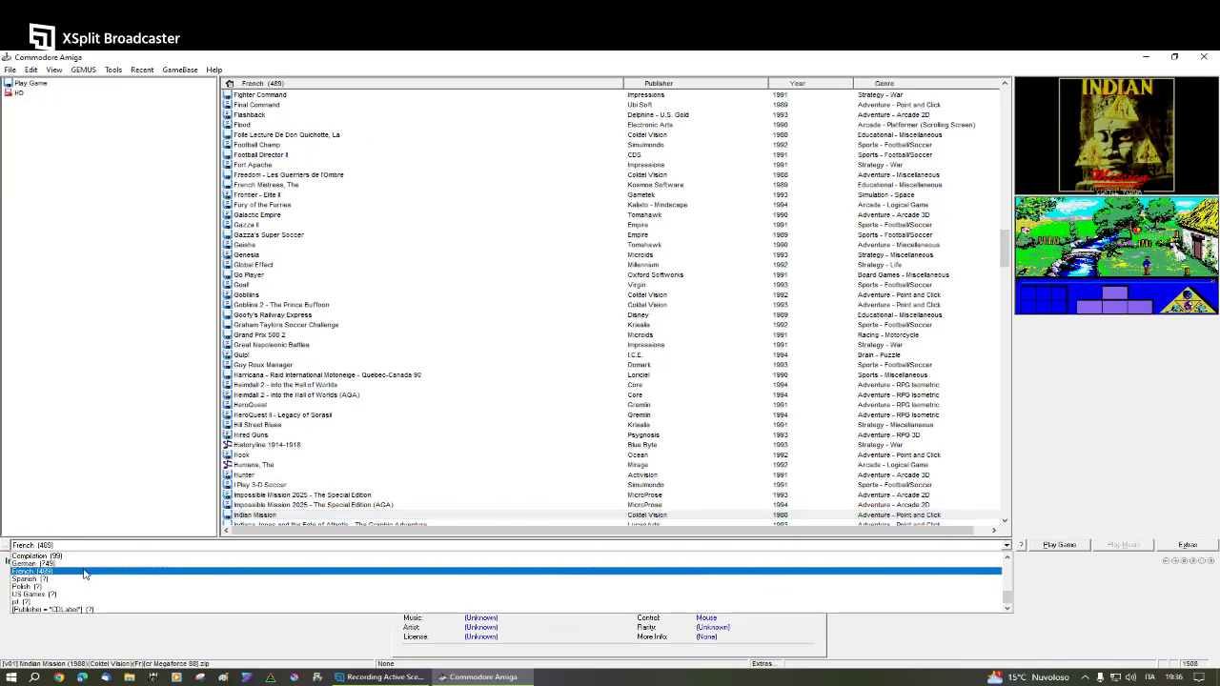
pyautogui.click(86, 579)
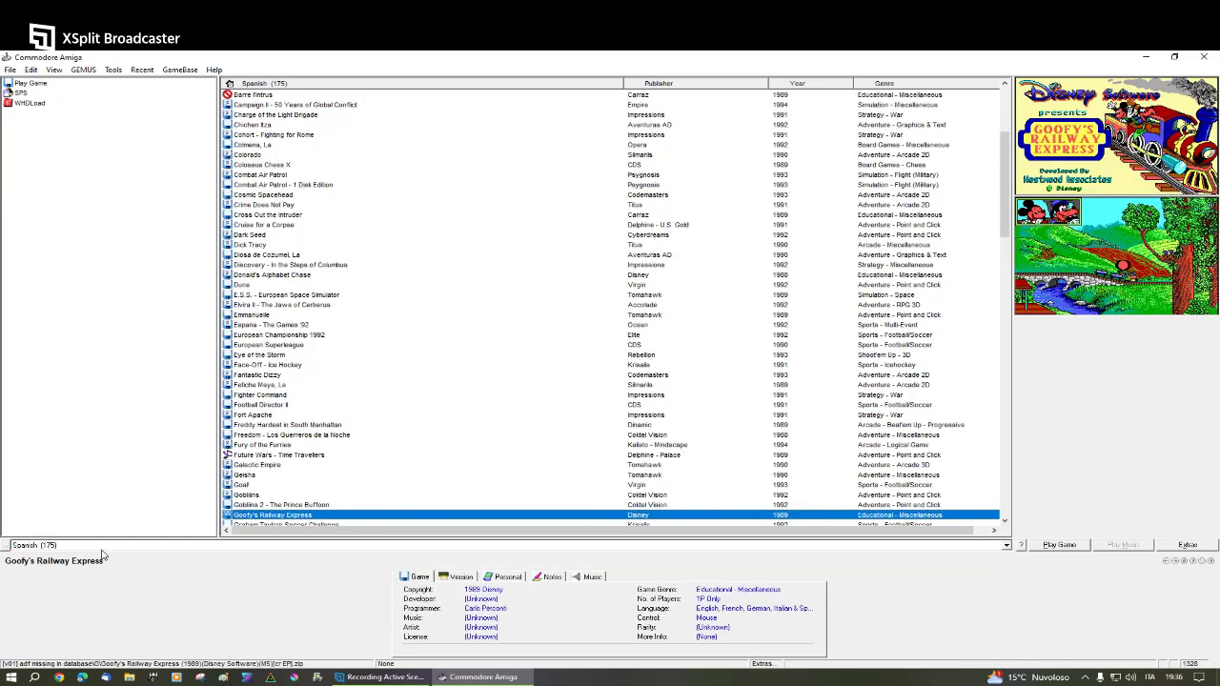
pyautogui.click(101, 549)
pyautogui.click(91, 585)
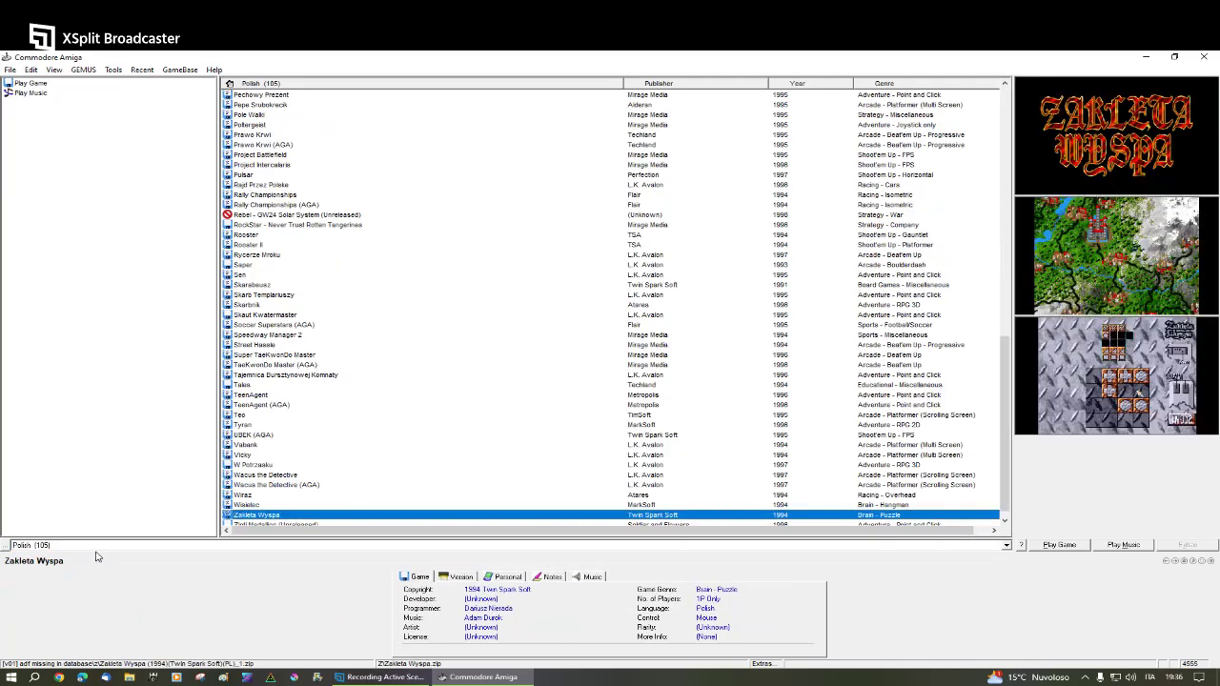
pyautogui.click(95, 549)
pyautogui.click(79, 598)
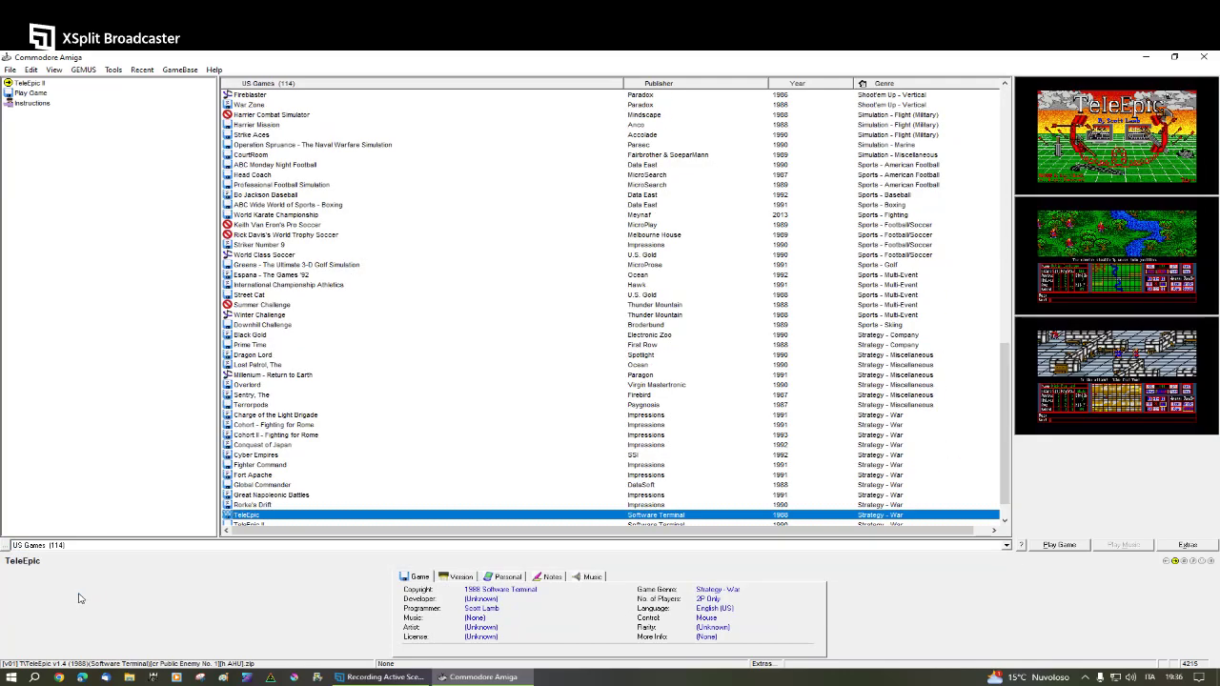
# - Filter the list to jst and check the remaining available filters
pyautogui.click(96, 547)
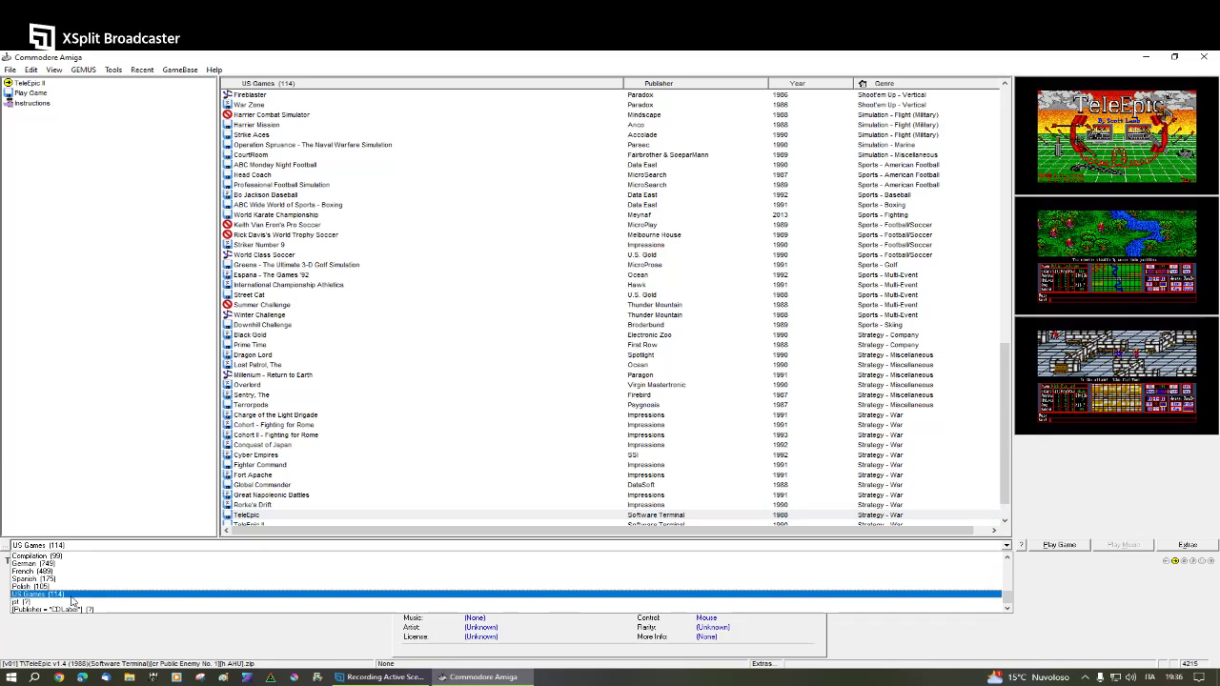
pyautogui.click(72, 603)
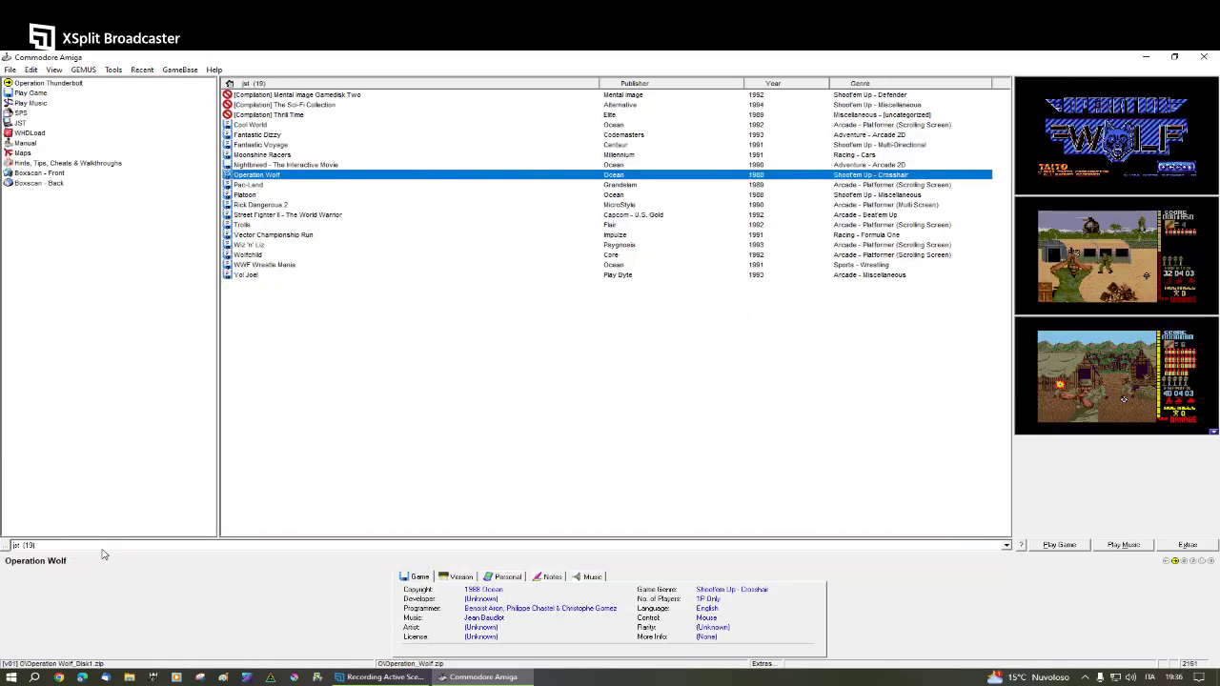
pyautogui.click(105, 548)
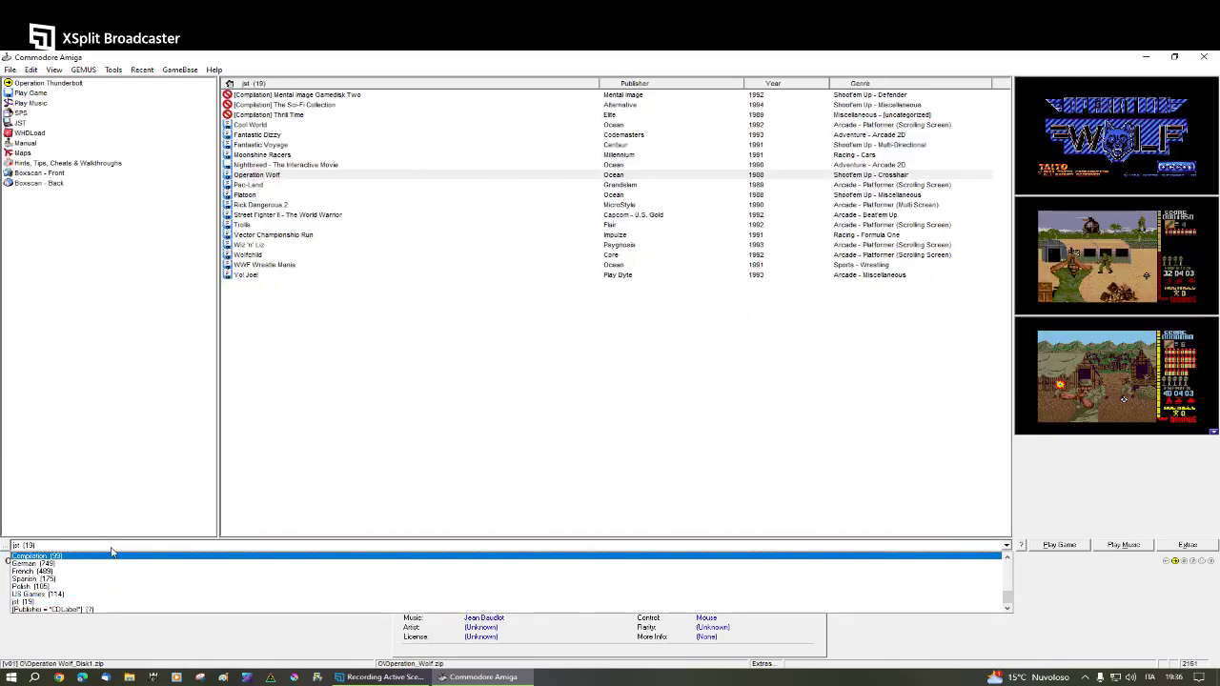
pyautogui.click(111, 548)
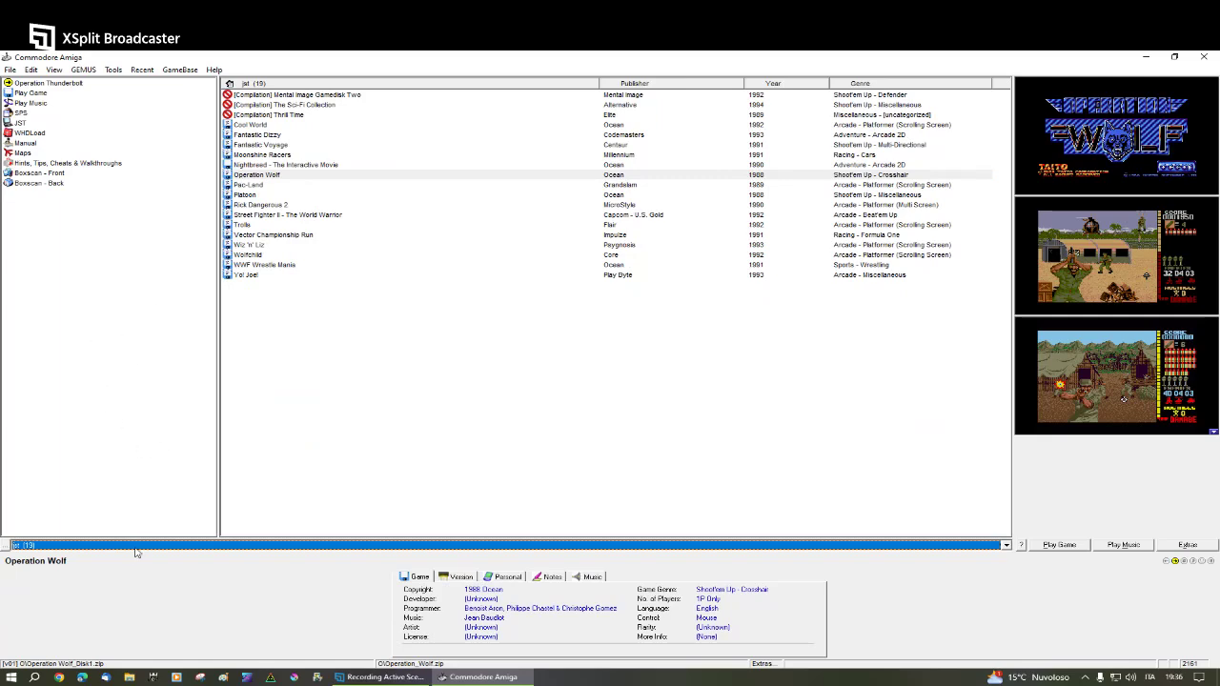
# - Return the list to <All Games> and jump to the entry starting with "rebel", Rebel - GW24 Solar System (Unreleased)
pyautogui.click(124, 549)
pyautogui.scroll(3, 117, 567)
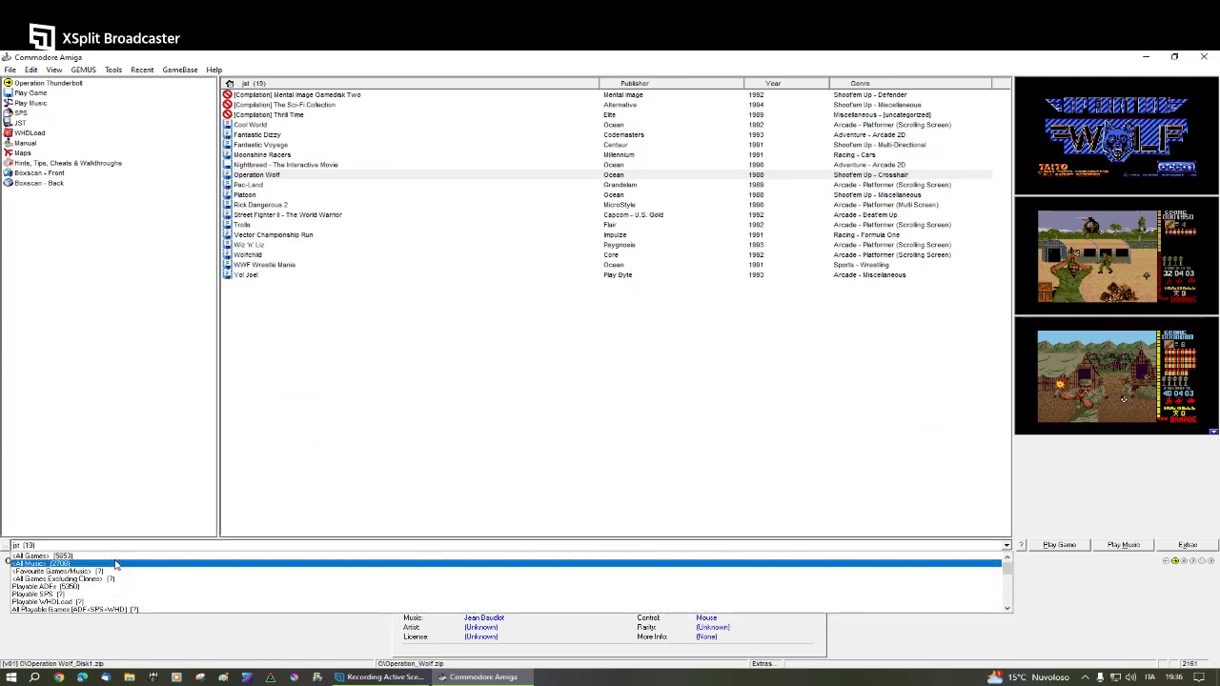
pyautogui.click(120, 557)
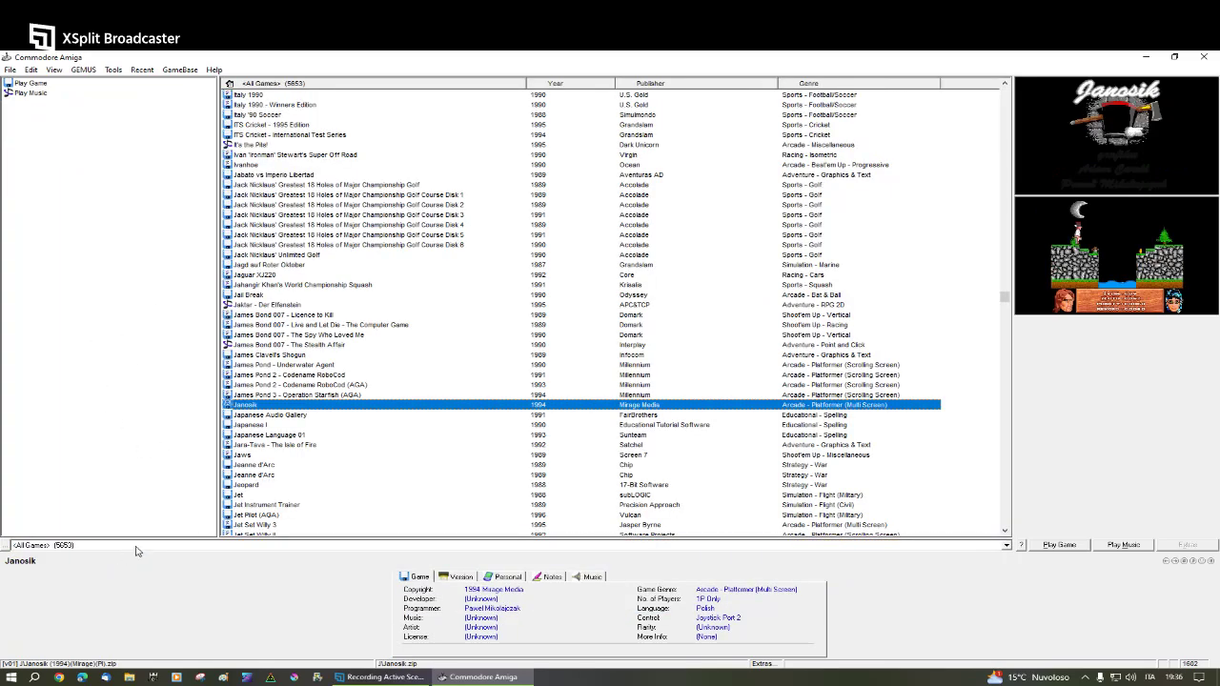
pyautogui.click(276, 357)
pyautogui.write('rebel')
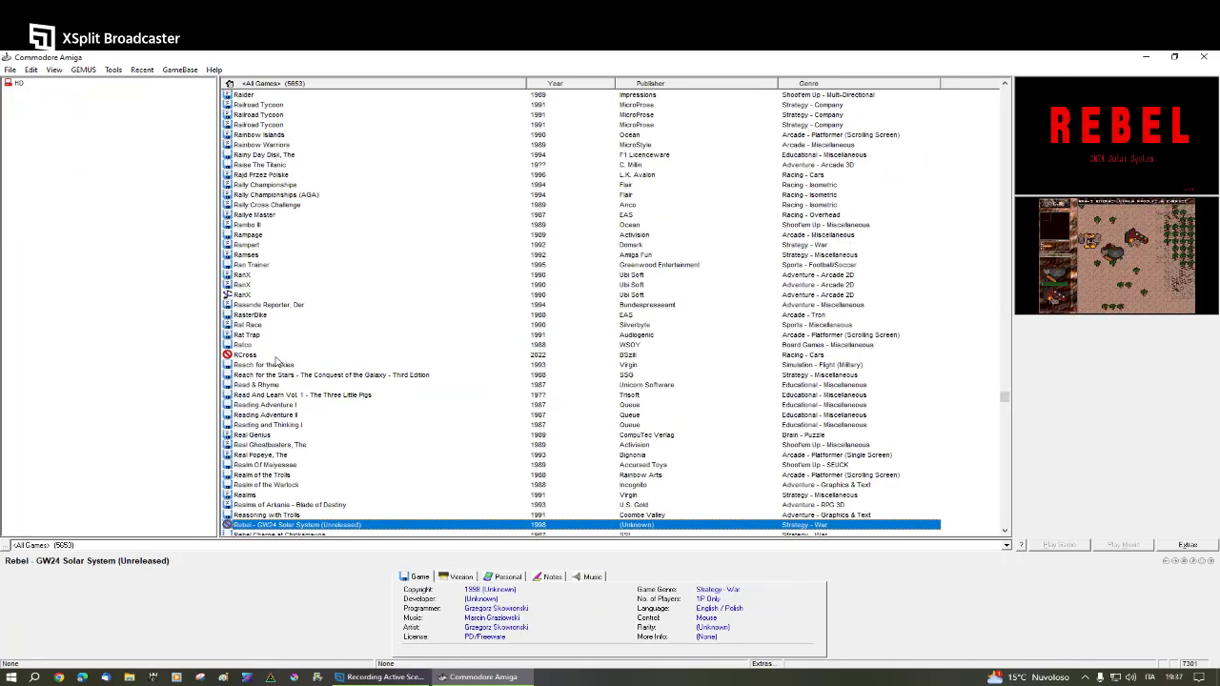